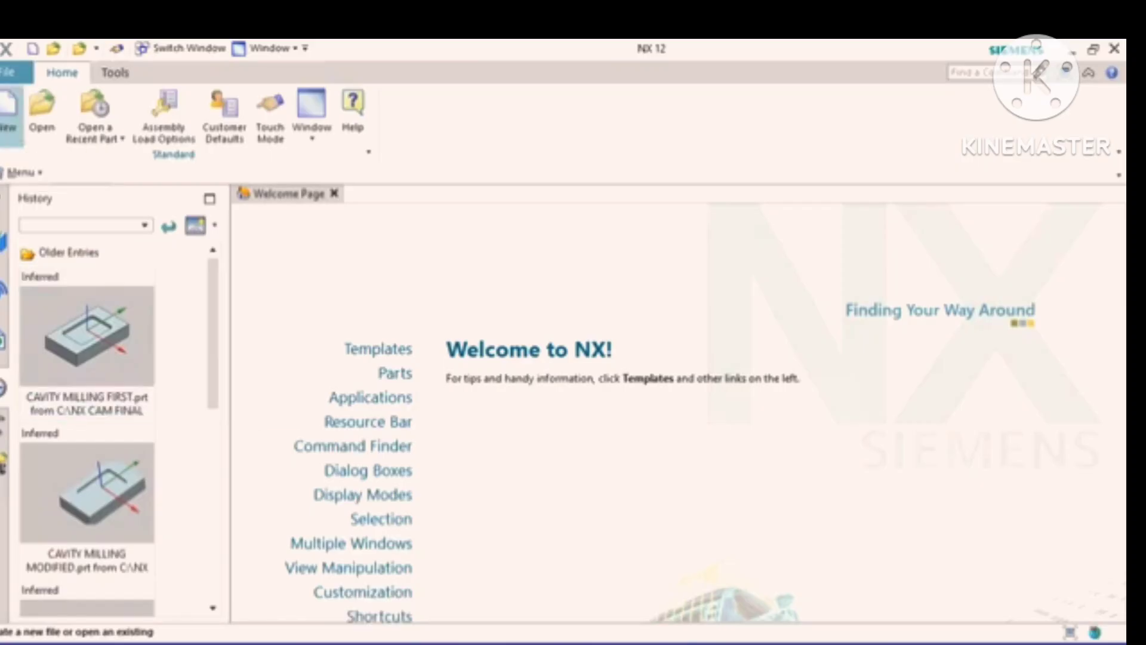
Step: Start a new millimetre Model part and set its folder to C:\NX CAM FINAL PRODUCT\CONTOUR 9
click(9, 114)
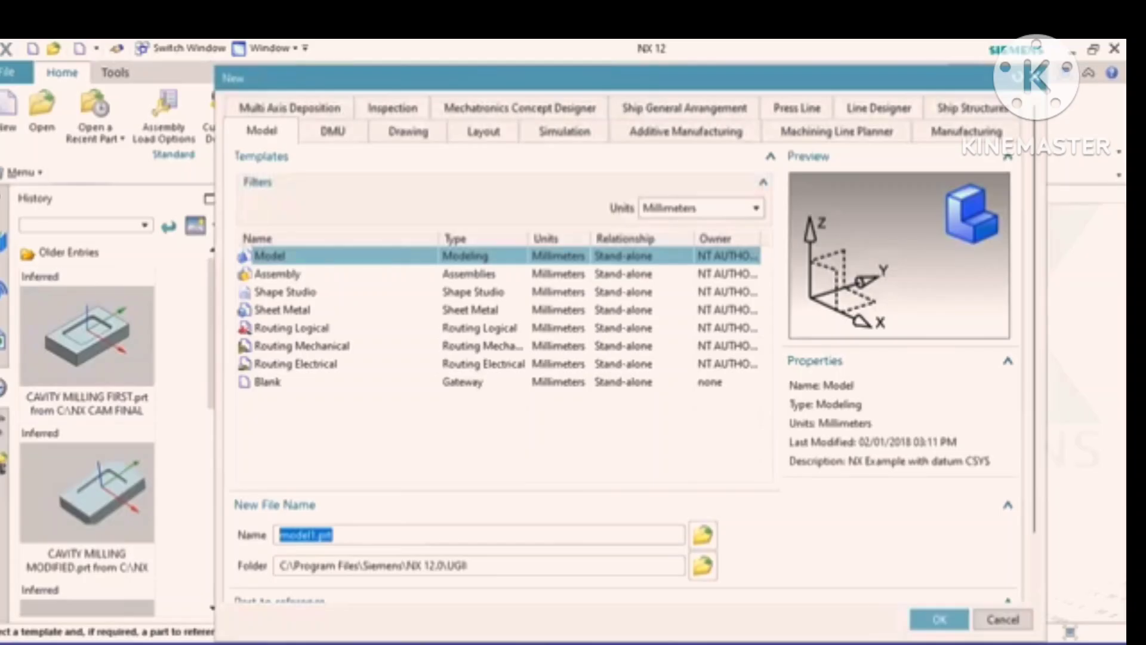
click(702, 566)
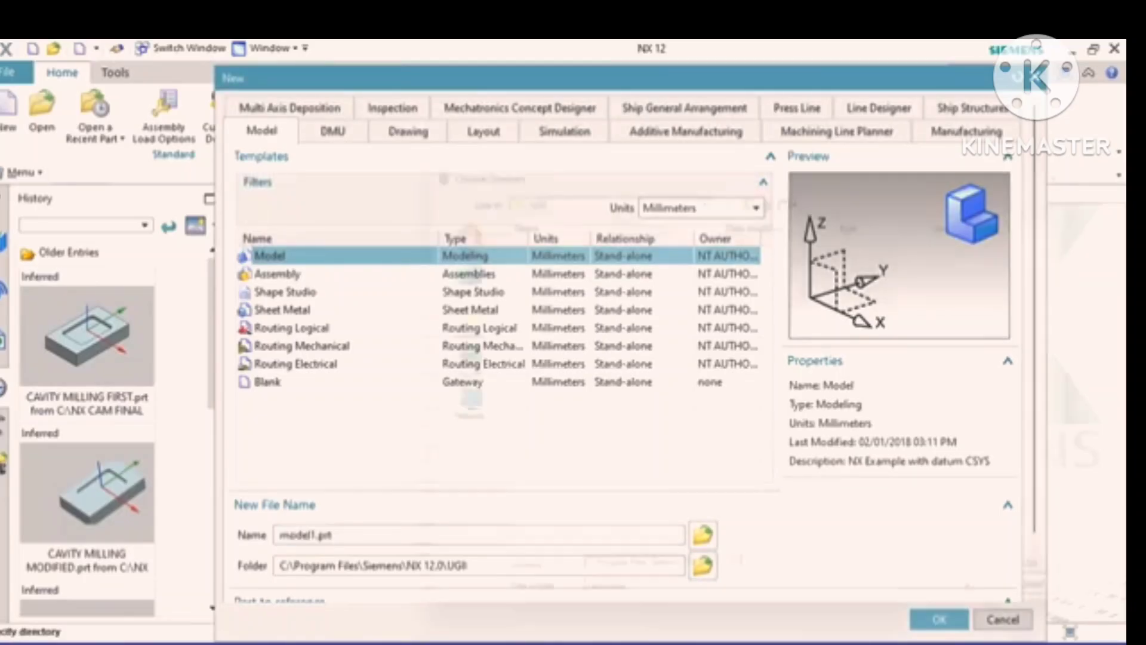
click(705, 182)
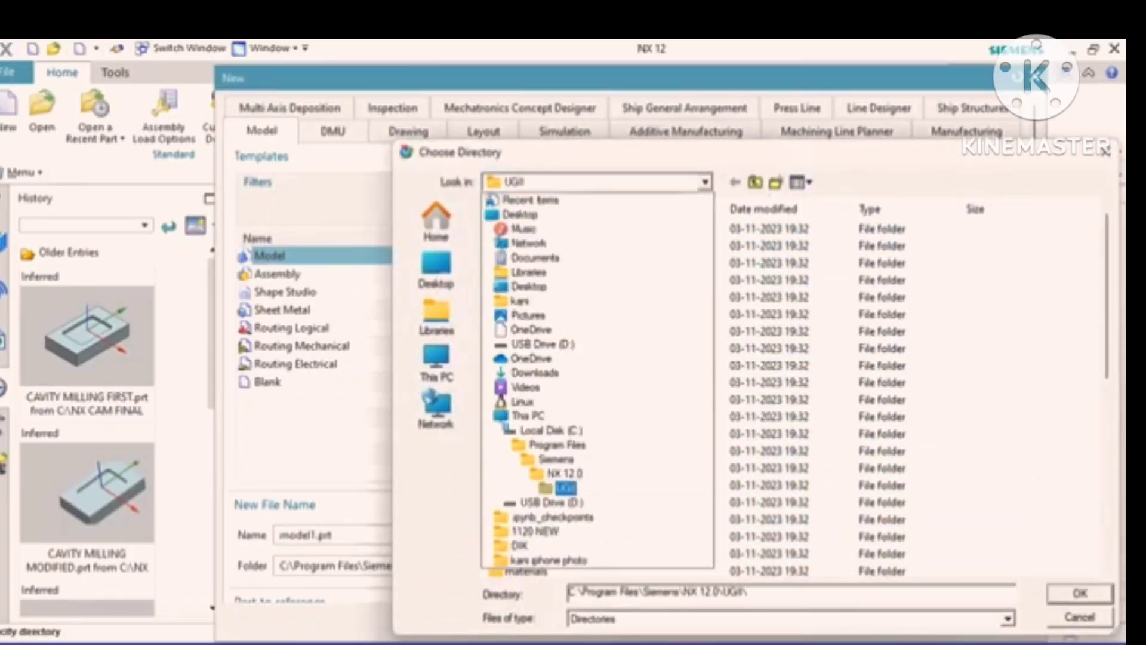
click(550, 429)
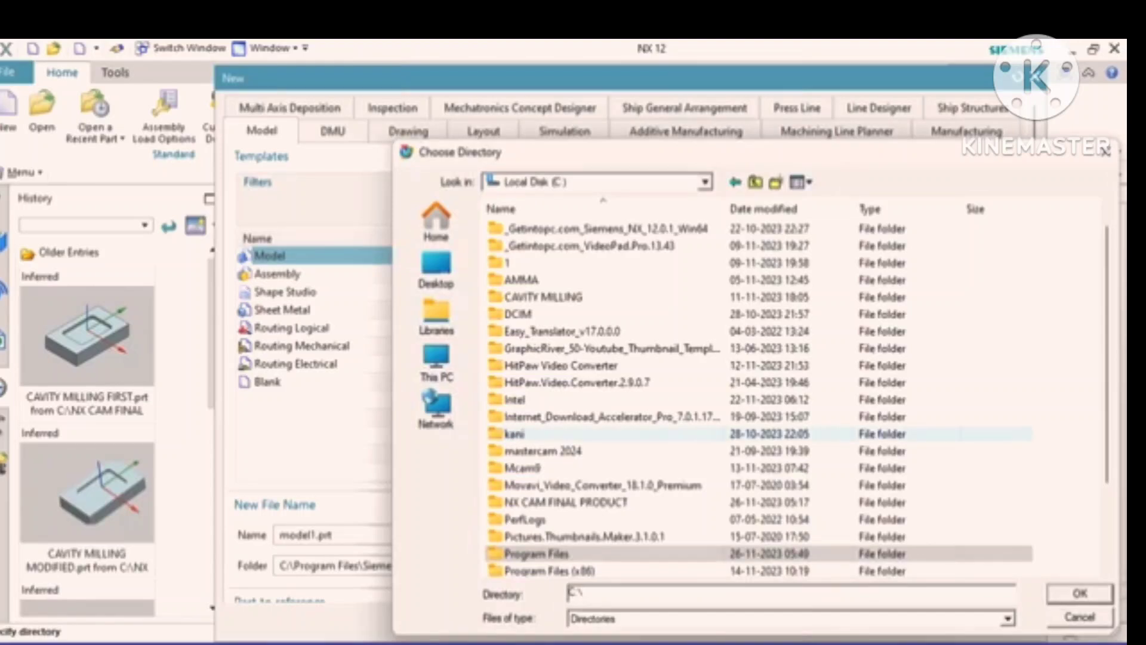
double_click(565, 501)
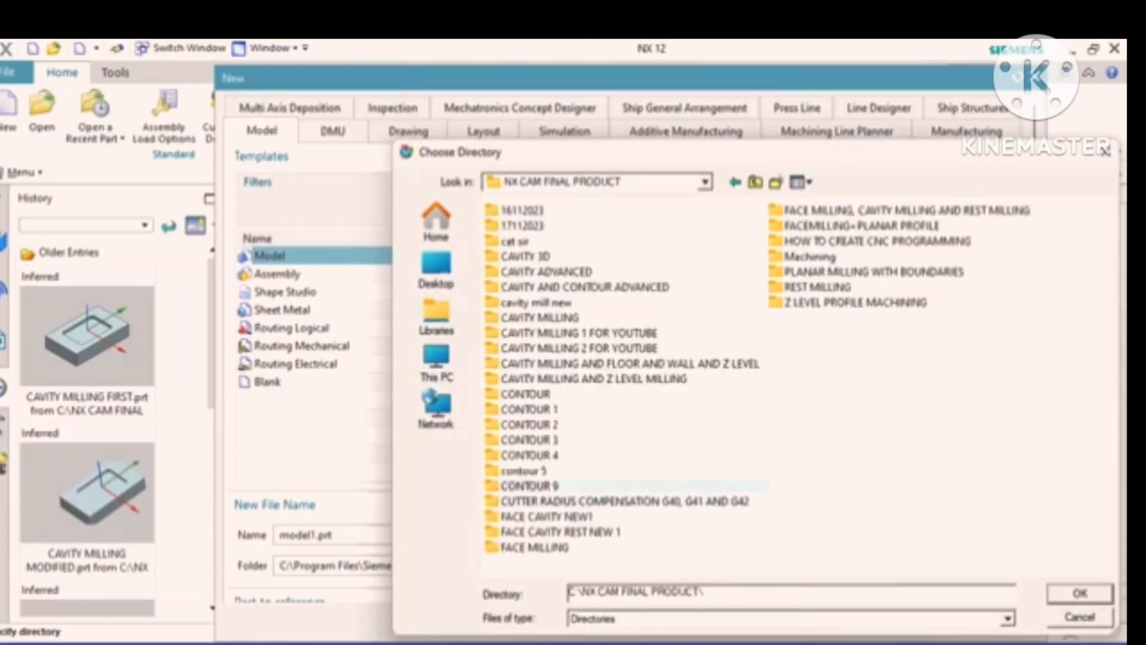
double_click(525, 486)
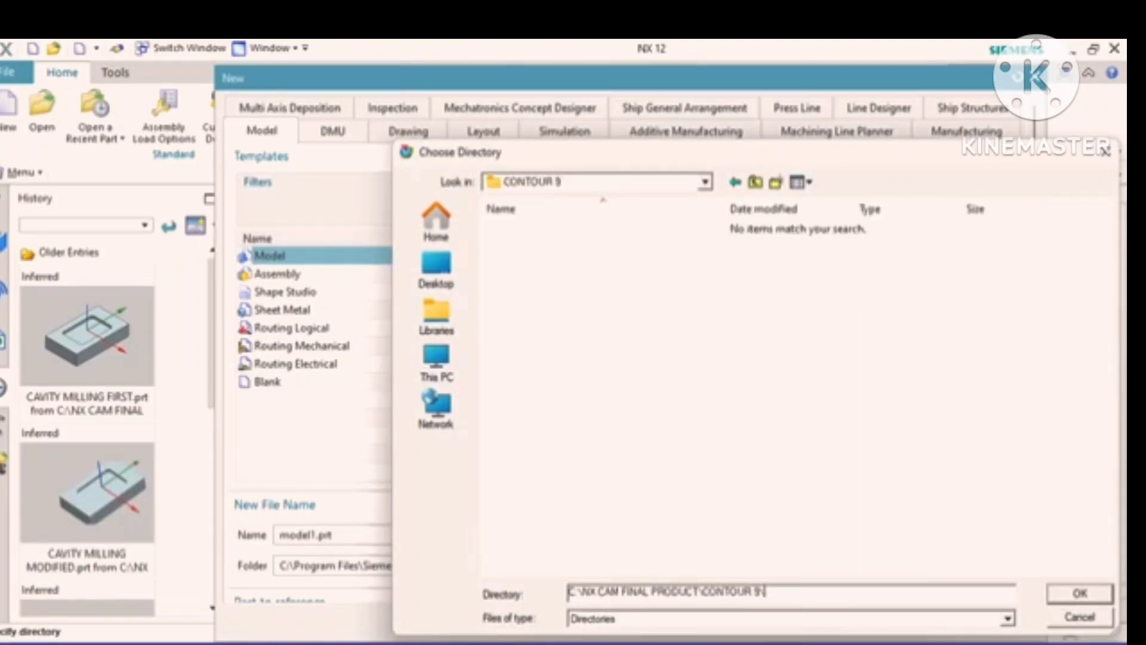
key(Return)
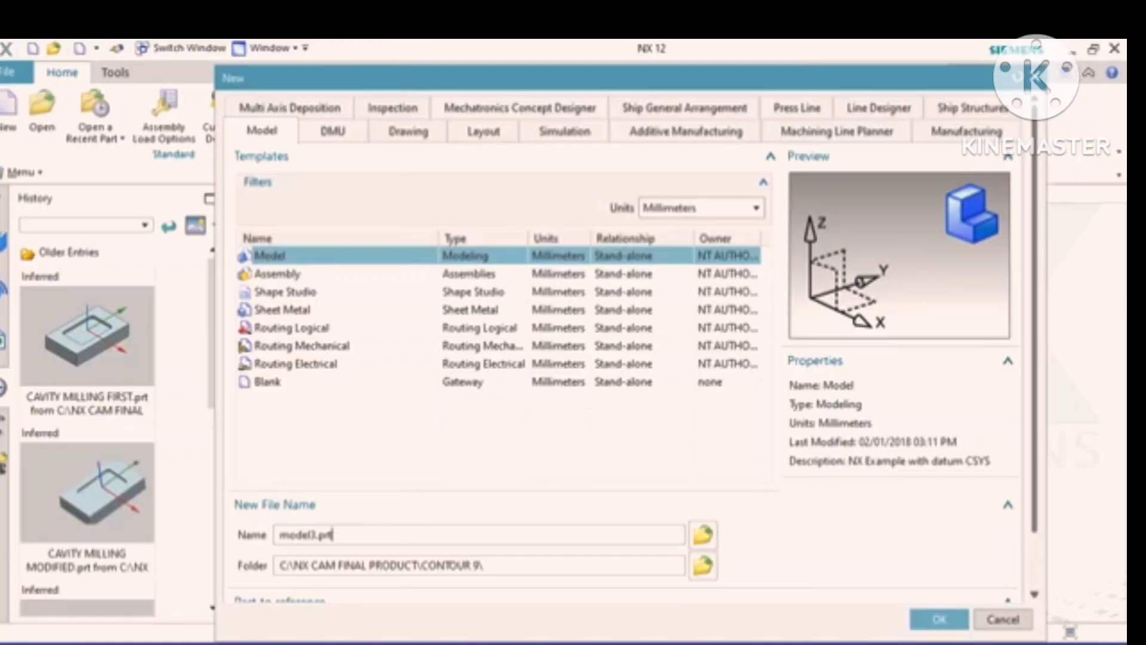
Step: Name the new part CONTOUR1.prt and create it
double_click(324, 535)
text(co)
key(BackSpace)
key(BackSpace)
text(CONTOUR)
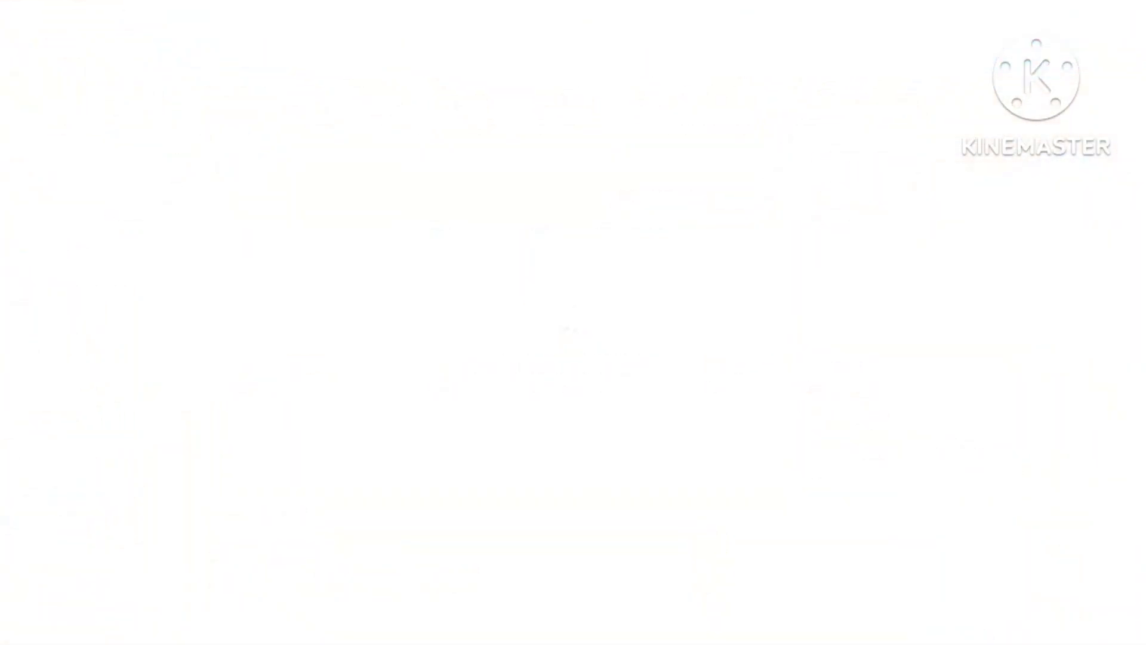
text(1)
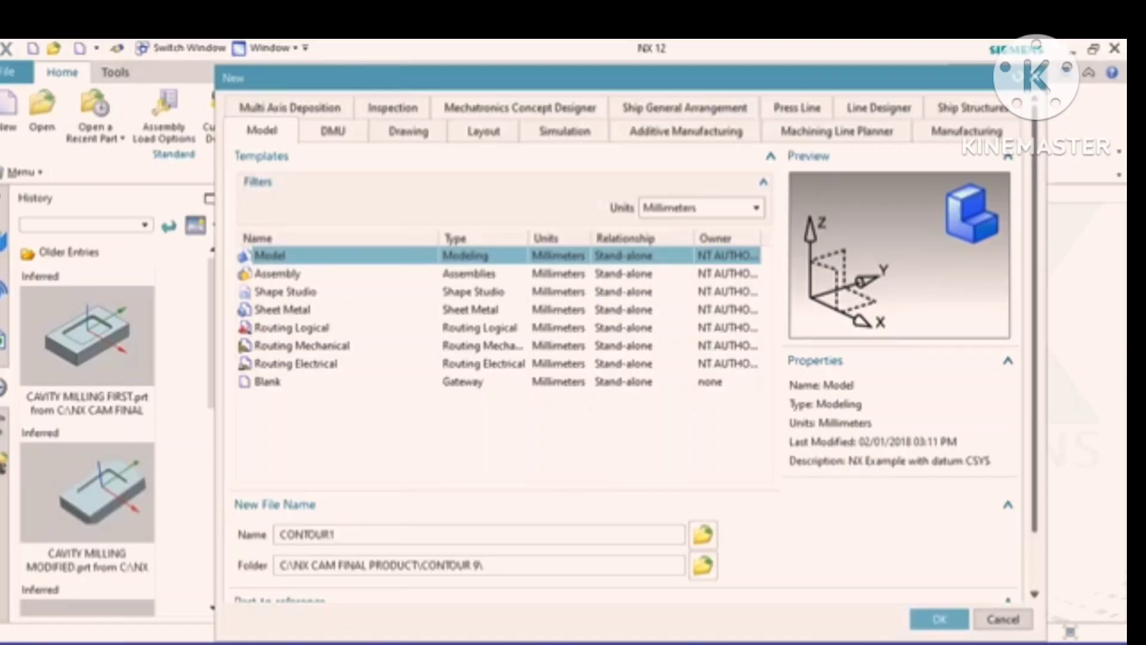
text(.prt)
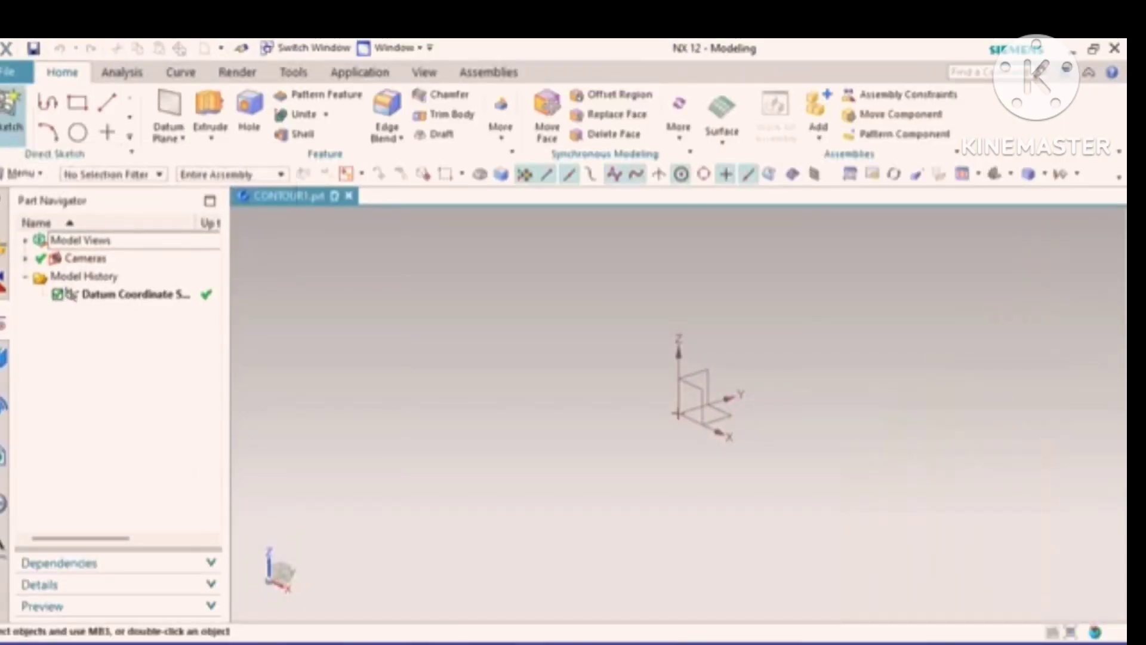
Step: Create a sketch on the XY plane and draw a rectangle centred on the origin, 100 mm wide and 80 mm high
click(11, 115)
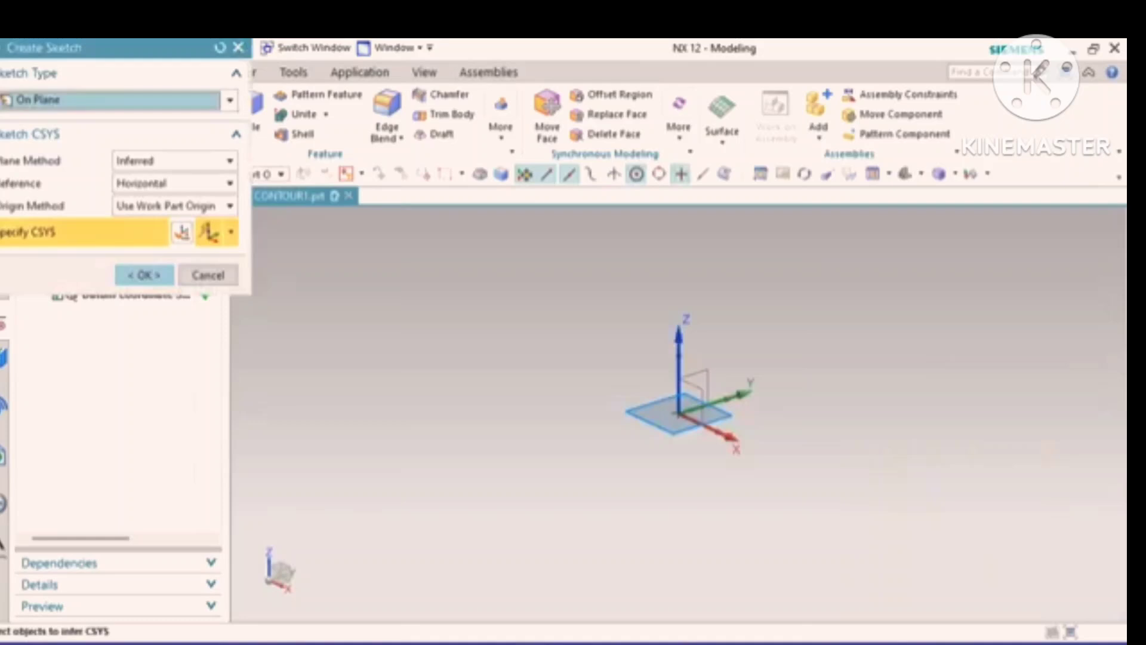
click(145, 275)
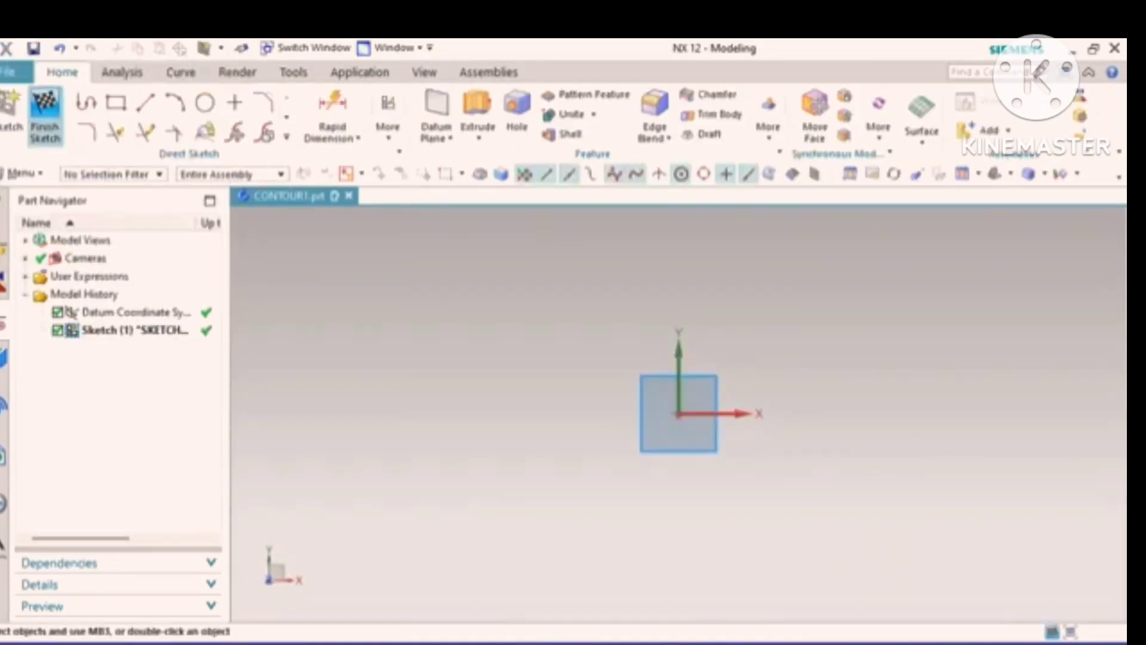
click(116, 102)
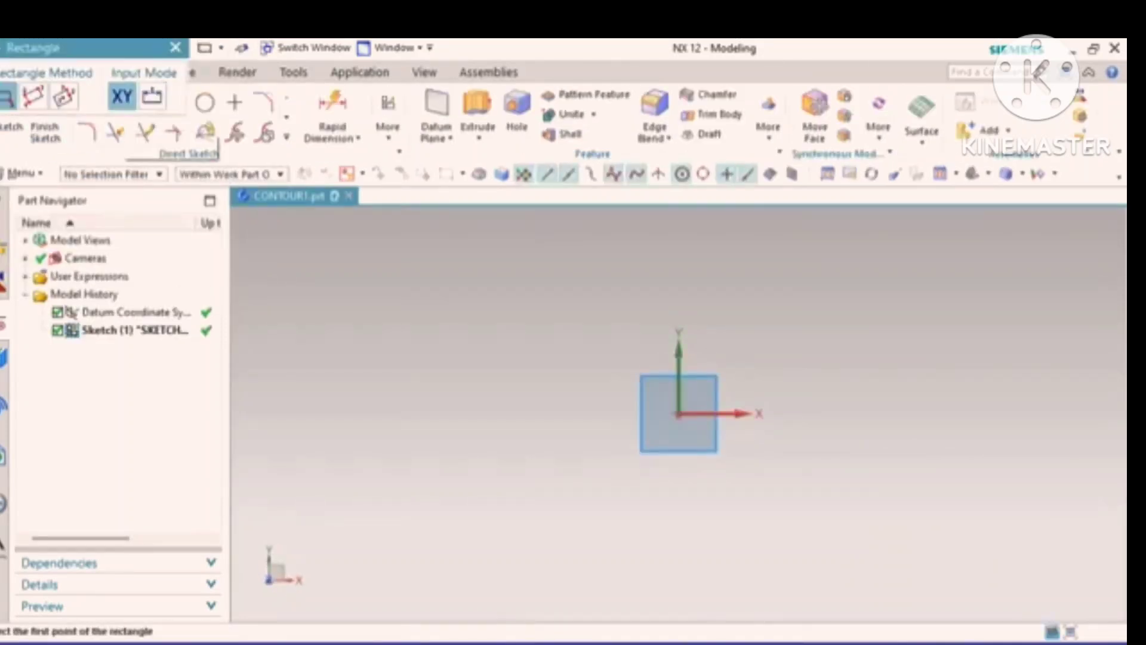
click(64, 95)
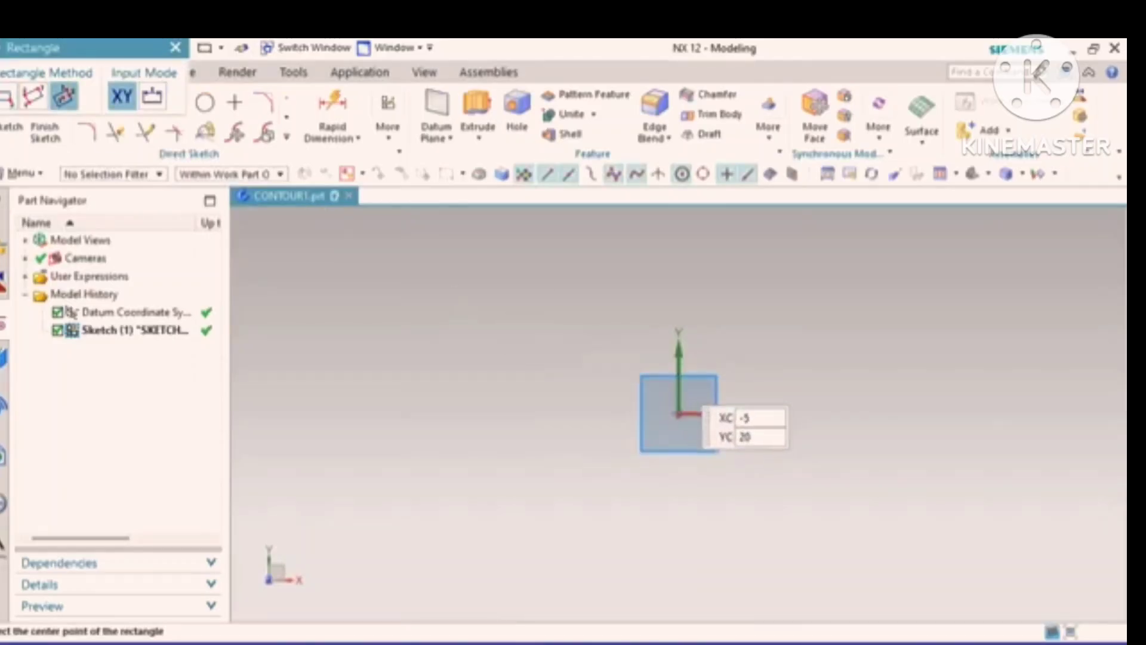
click(679, 413)
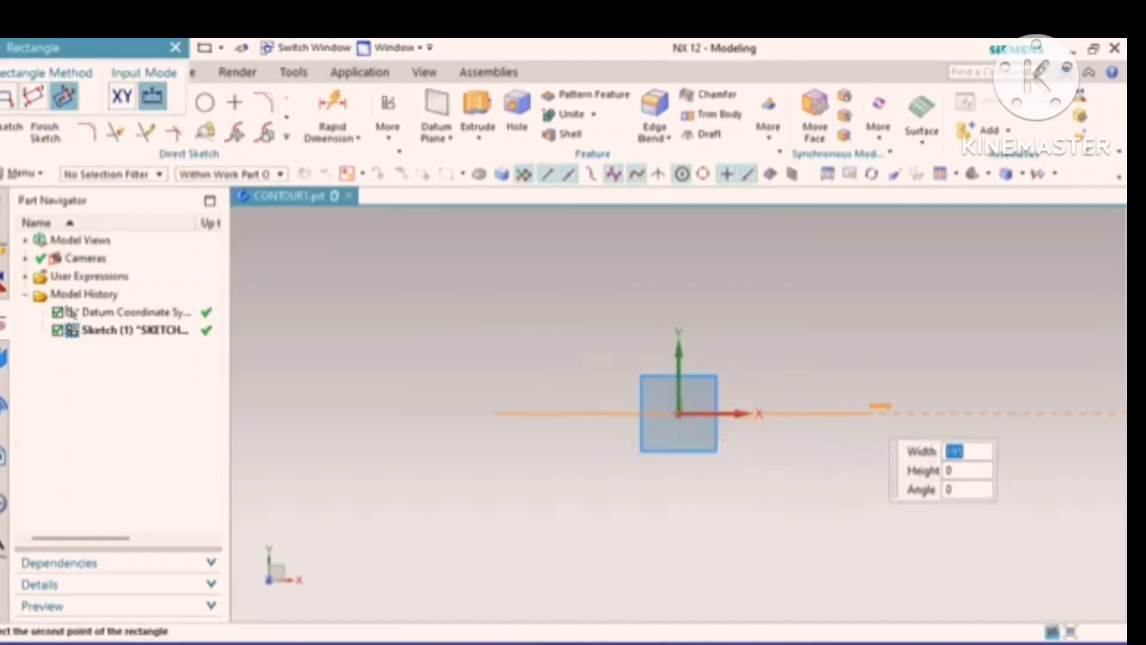
text(100)
key(Tab)
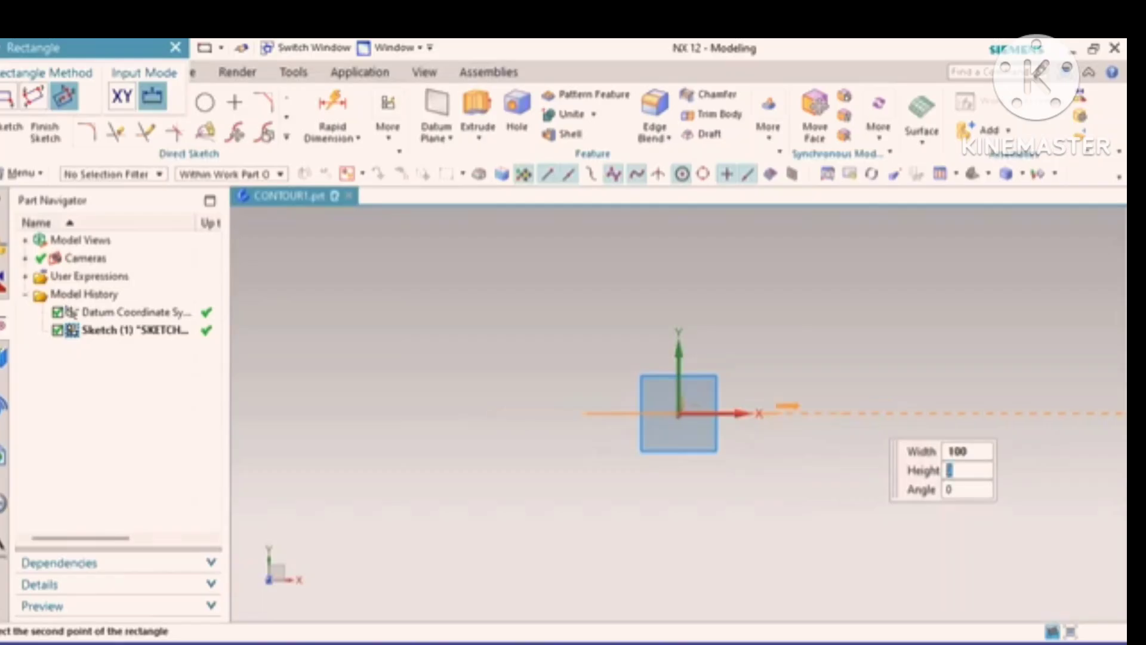
text(80)
key(Tab)
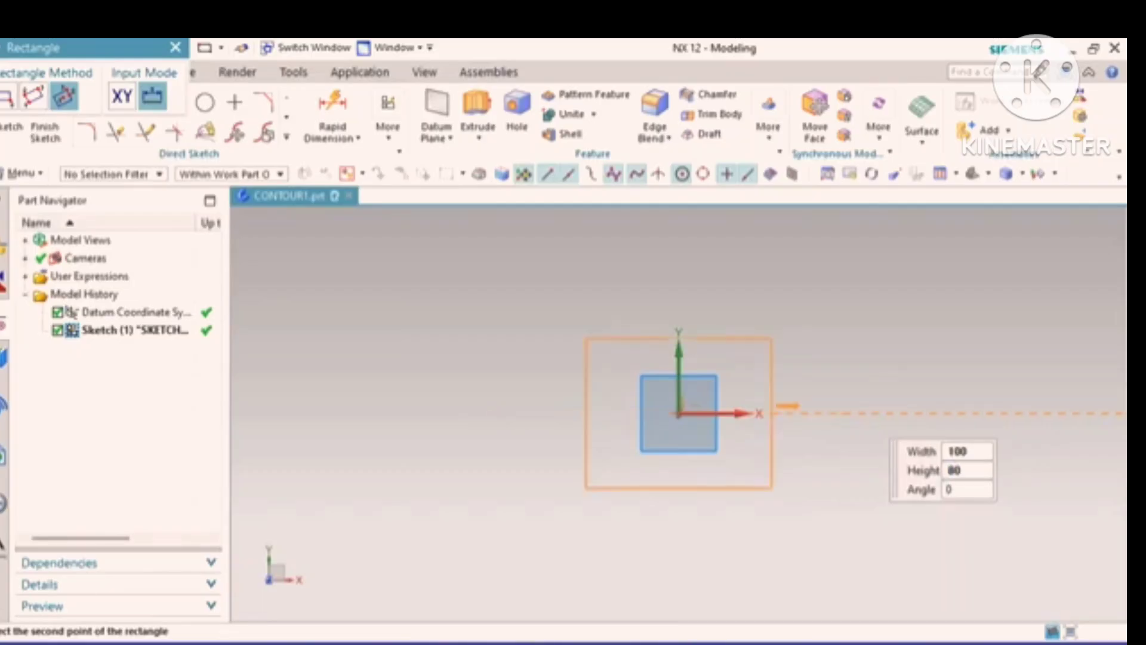
key(Return)
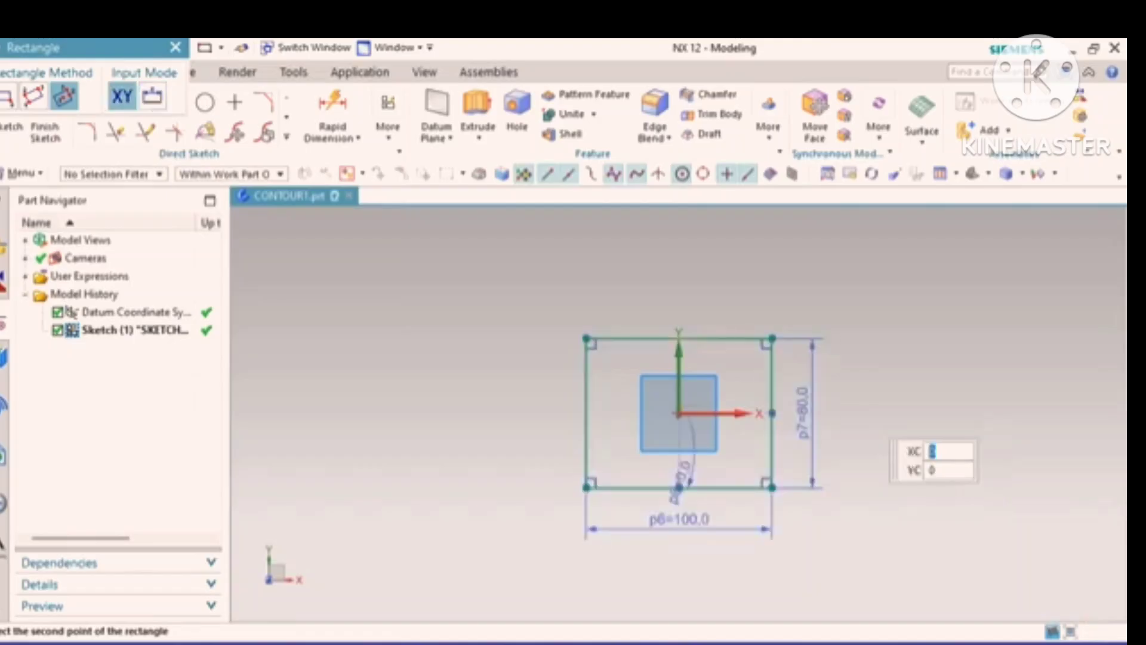
Step: Draw a second rectangle from the same centre, 80 mm wide and 60 mm high, and finish the sketch
scroll(889, 451, up, 3)
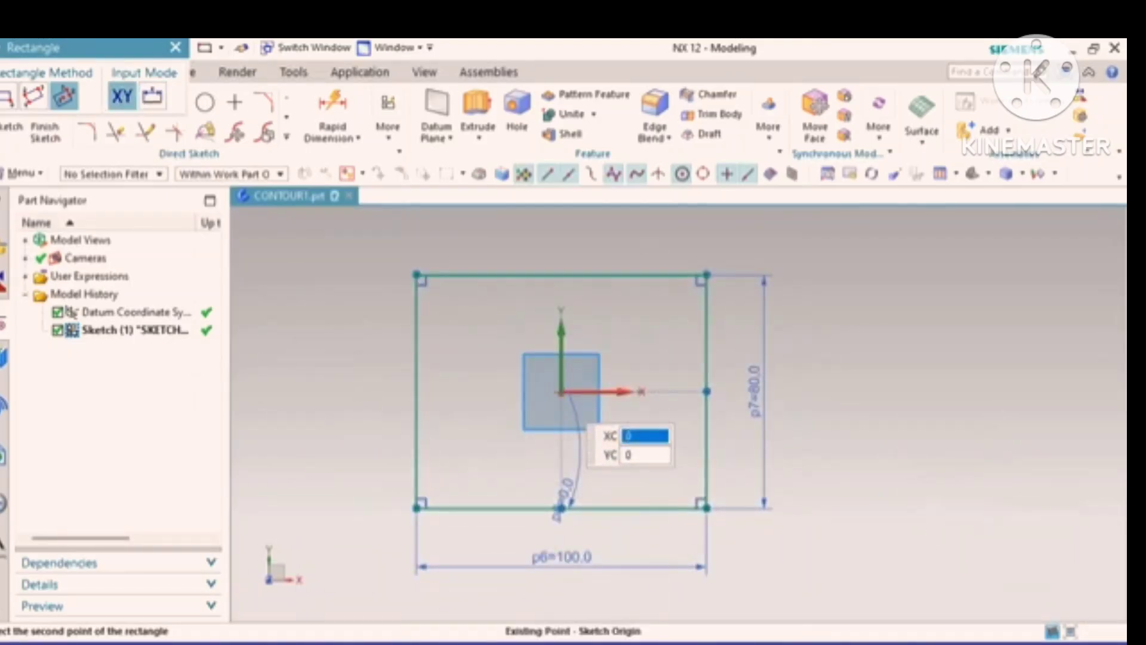
click(561, 392)
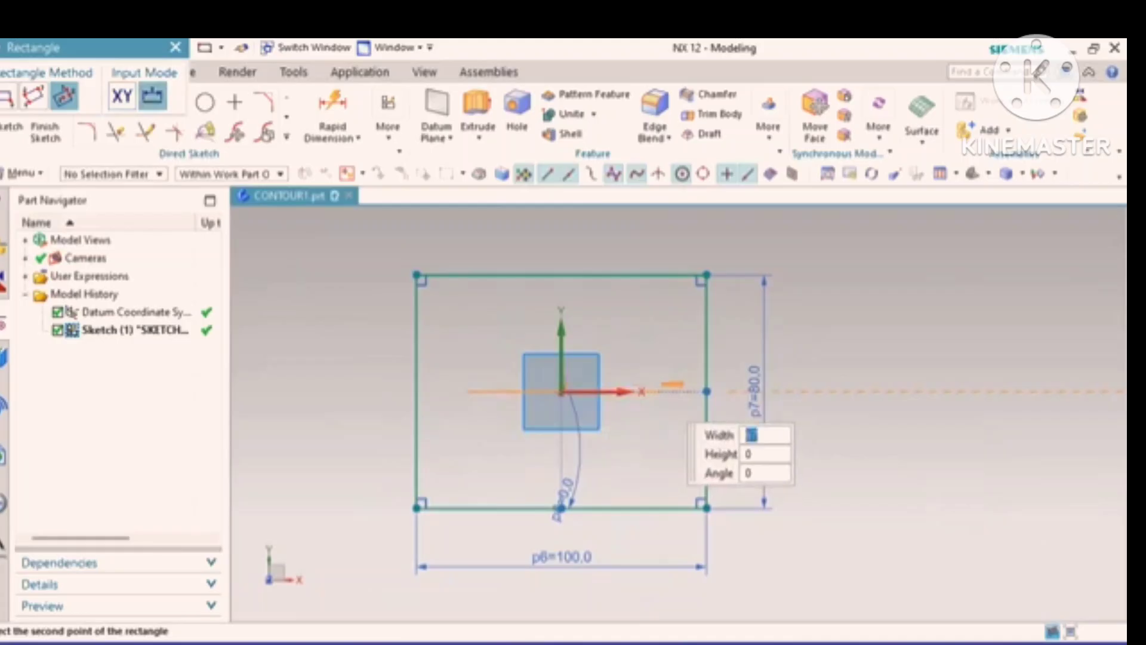
text(80)
key(Tab)
text(60)
key(Return)
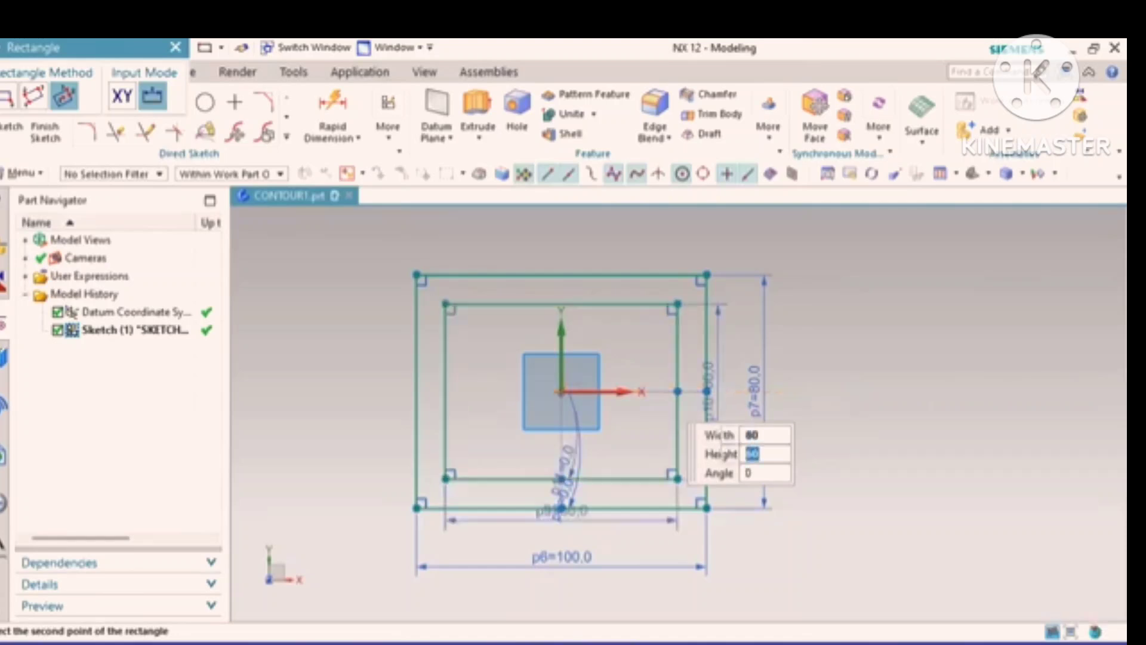
mouse_move(842, 386)
middle_down()
mouse_move(842, 345)
mouse_move(829, 343)
mouse_move(839, 346)
middle_up()
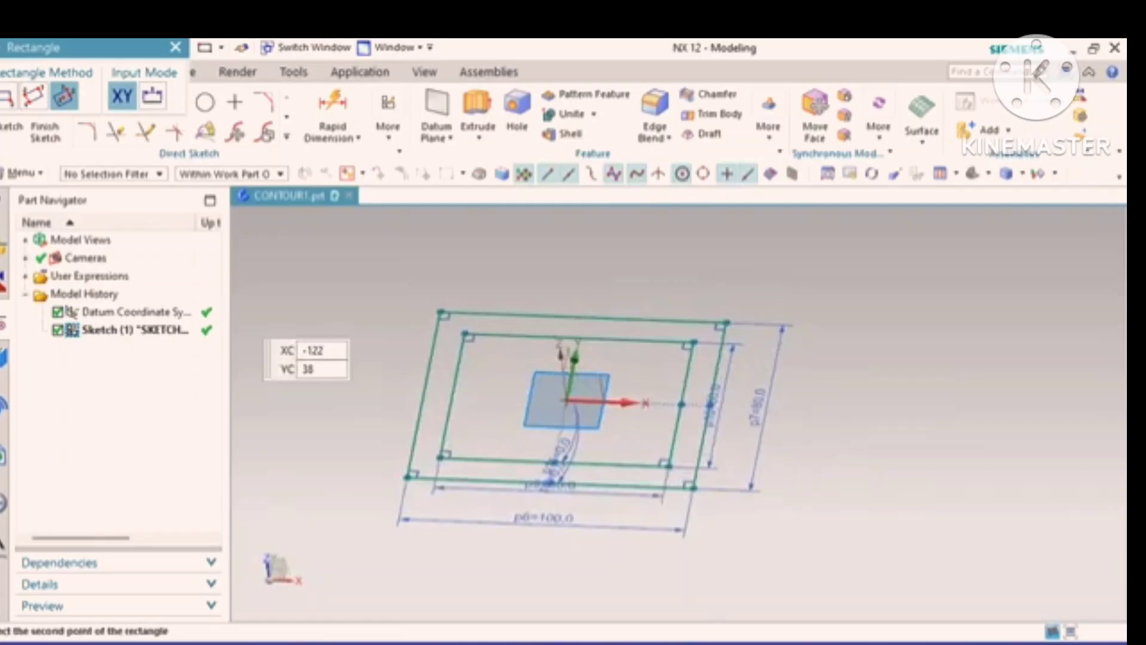
click(46, 131)
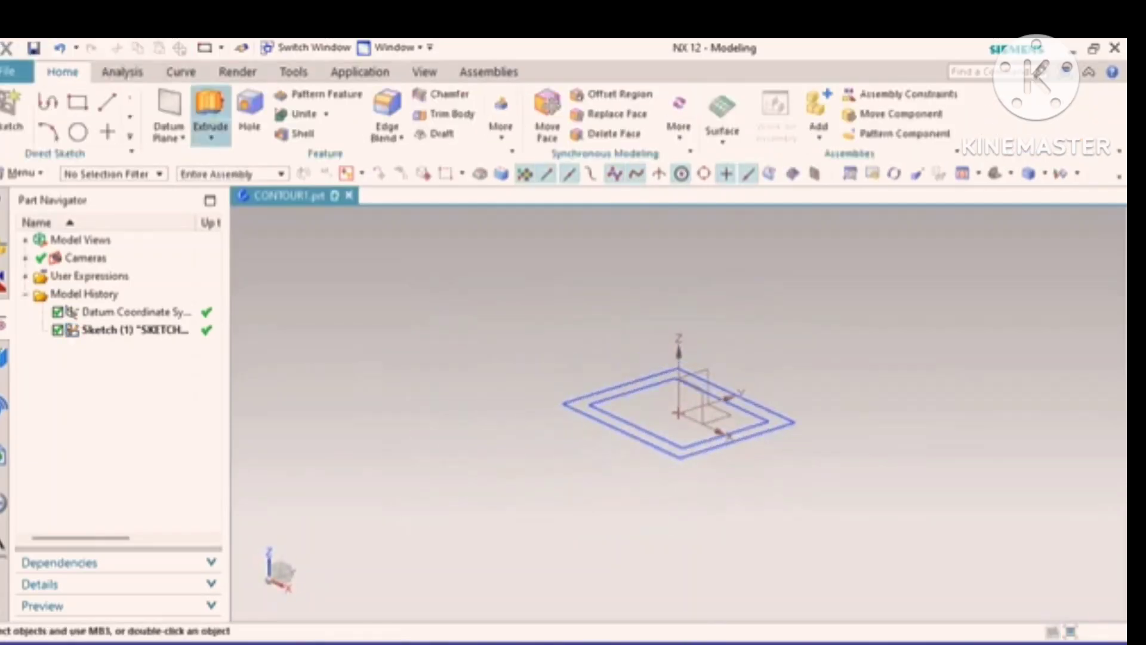
Step: Extrude the outer rectangle downward to an end distance of -60 mm as a solid block
click(210, 115)
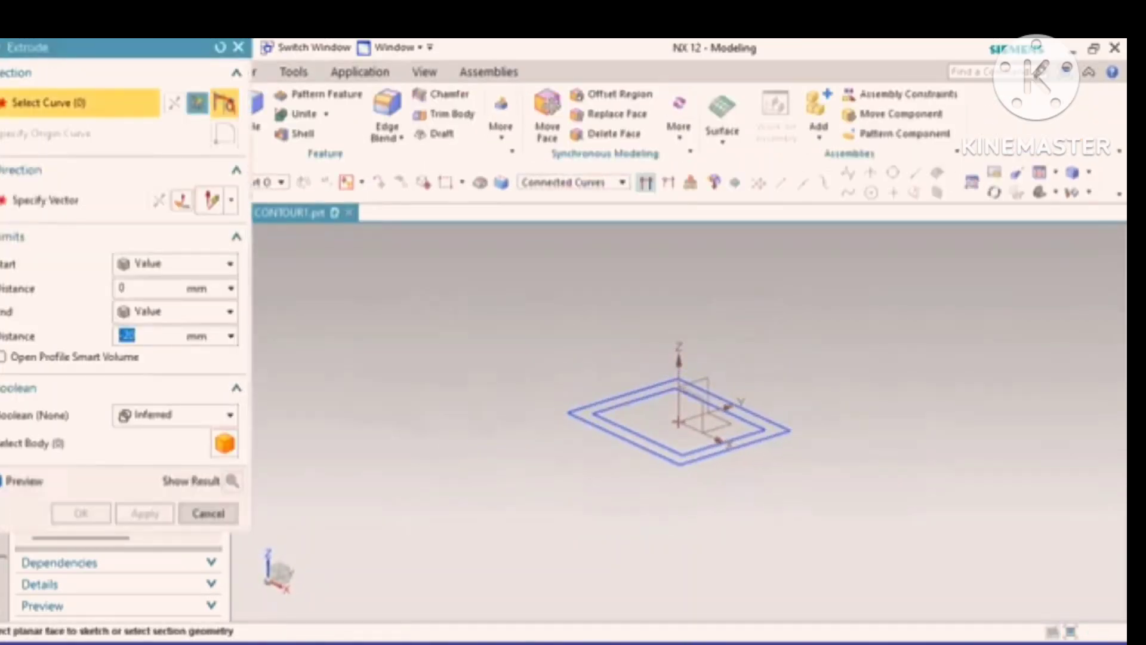
click(623, 395)
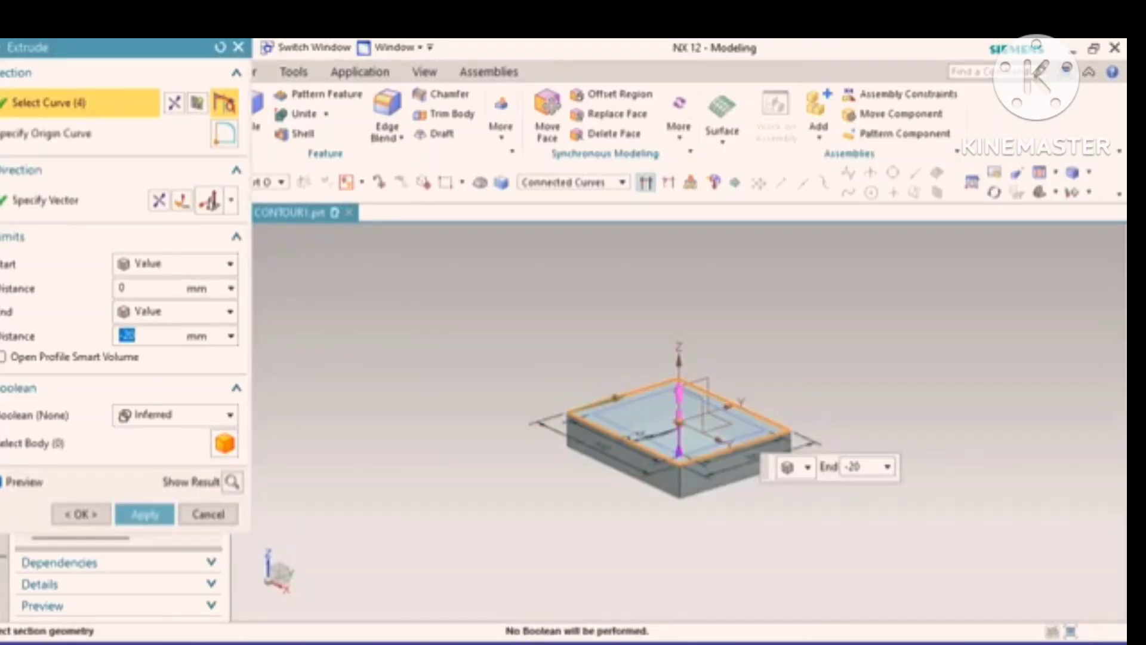
drag(679, 450, 678, 542)
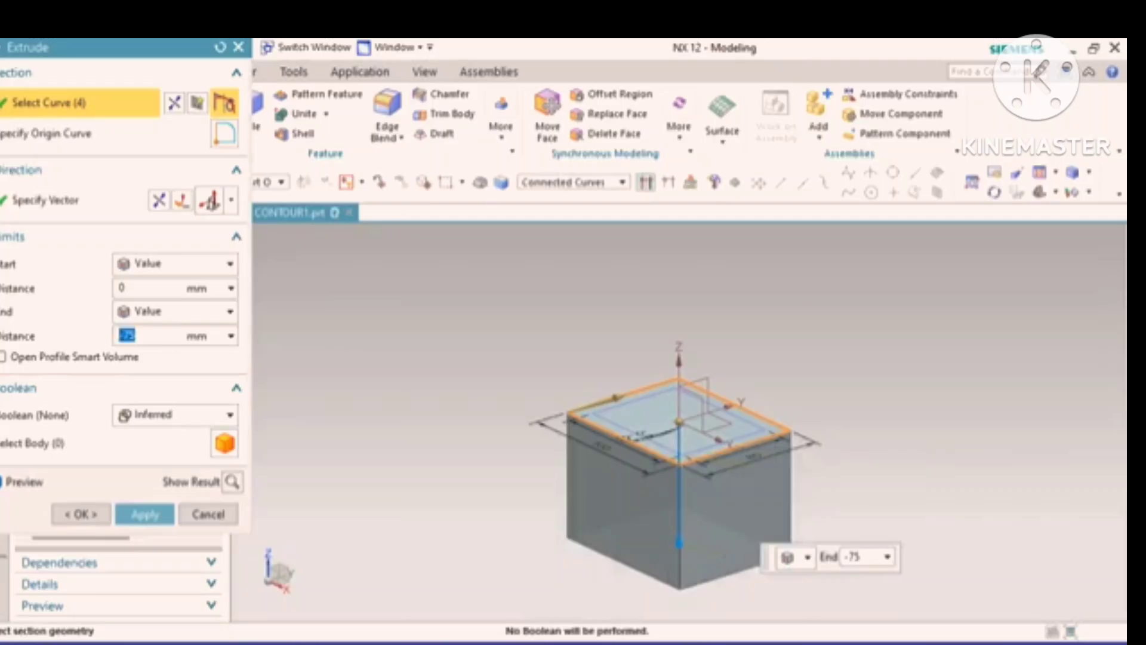
text(-60)
key(Return)
click(82, 514)
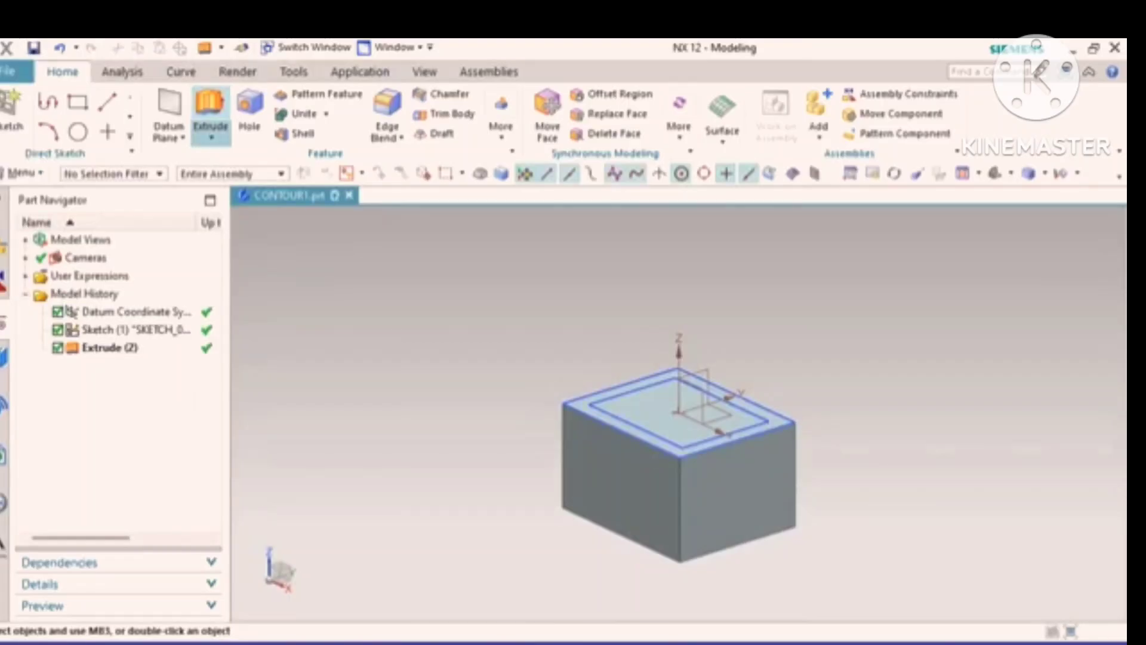
Step: Extrude the inner rectangle to an end distance of -50 mm, subtracting it from the block to form a pocket
click(209, 114)
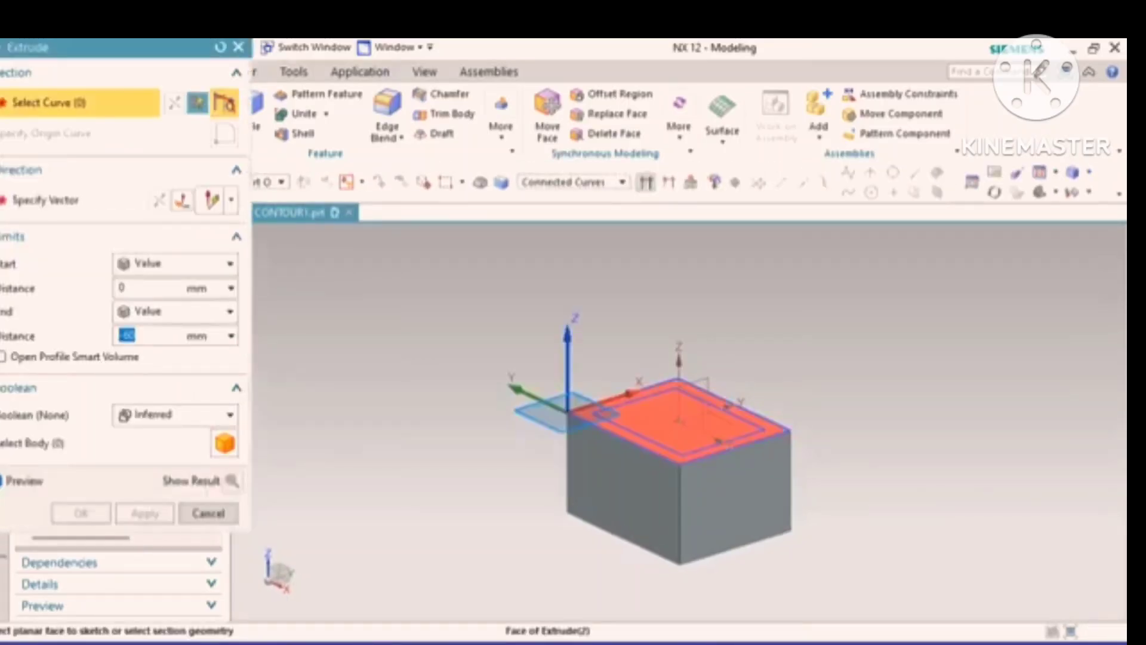
click(632, 402)
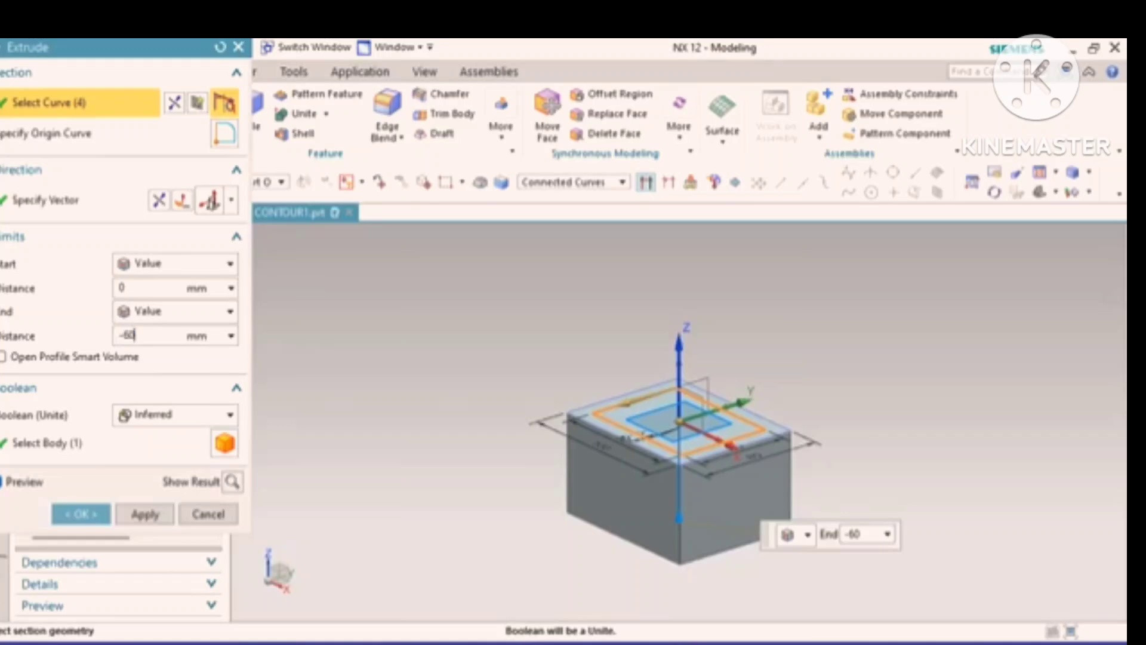
text(-50)
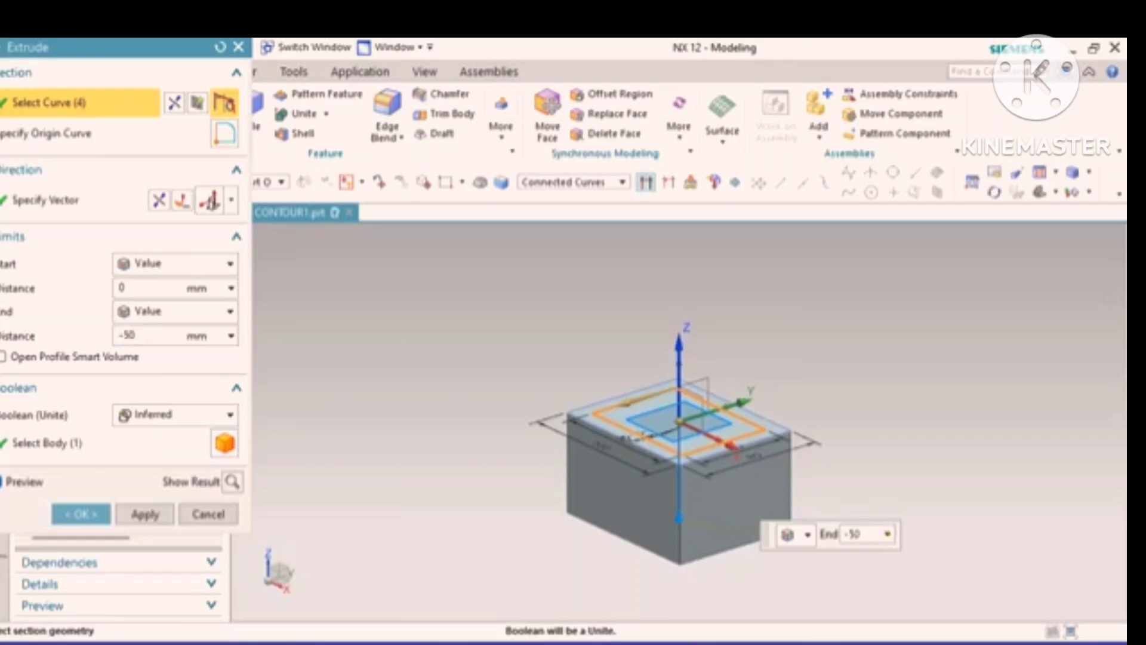
click(174, 415)
click(153, 472)
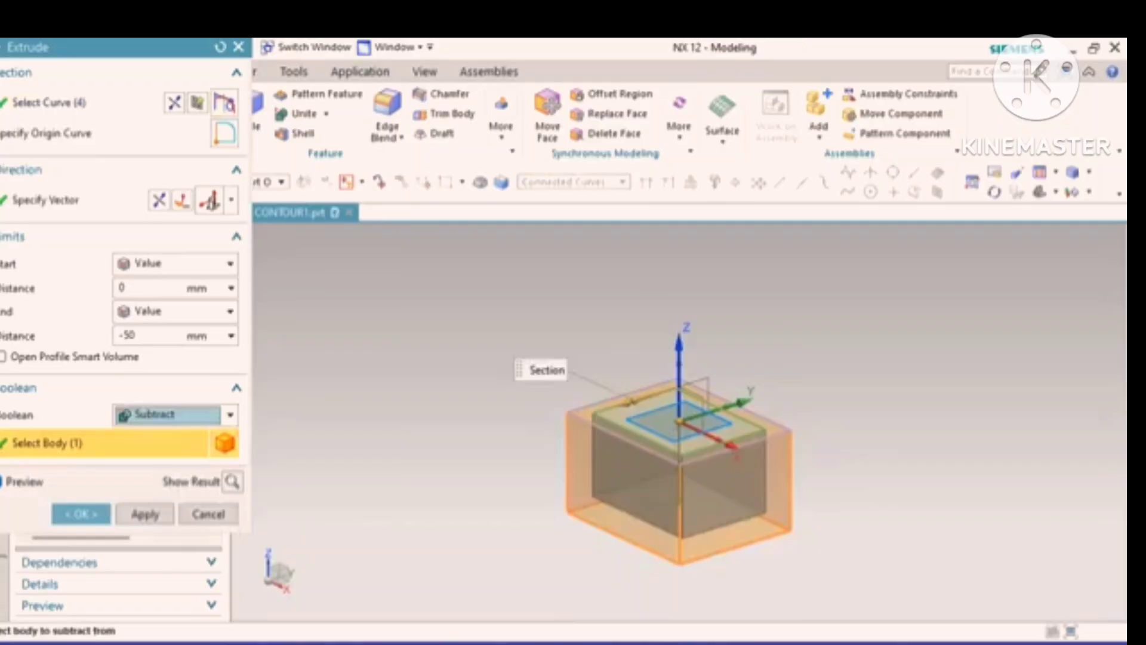
click(81, 514)
Step: Create a new sketch on the block's front side face, parallel to the XZ plane
scroll(454, 364, up, 3)
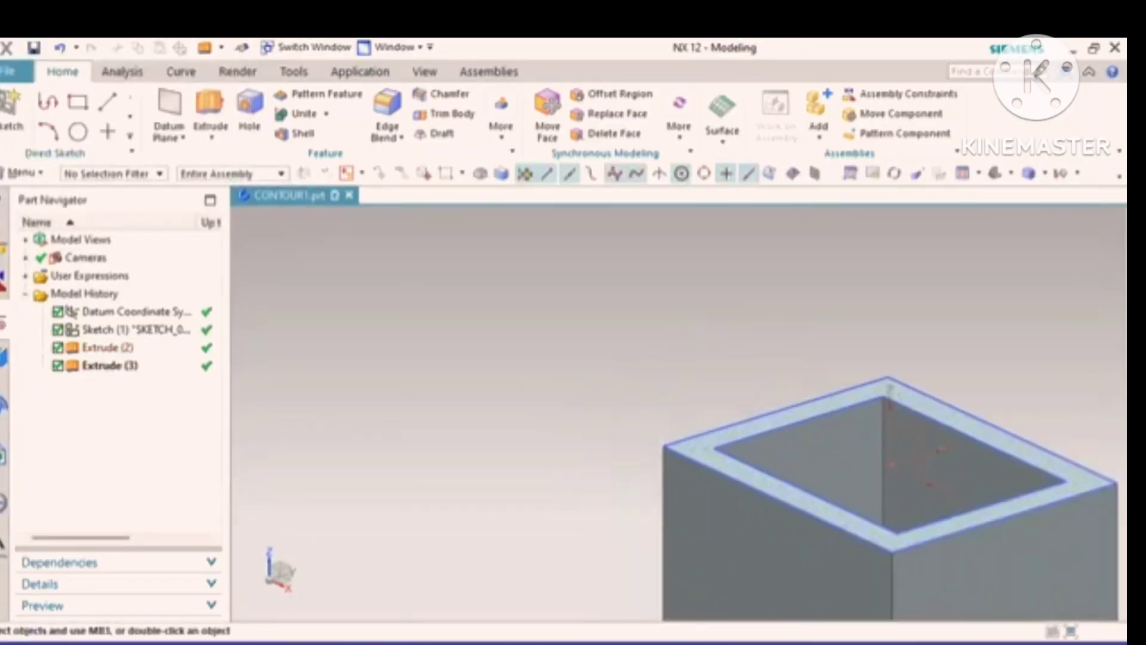
right_click(340, 275)
click(382, 310)
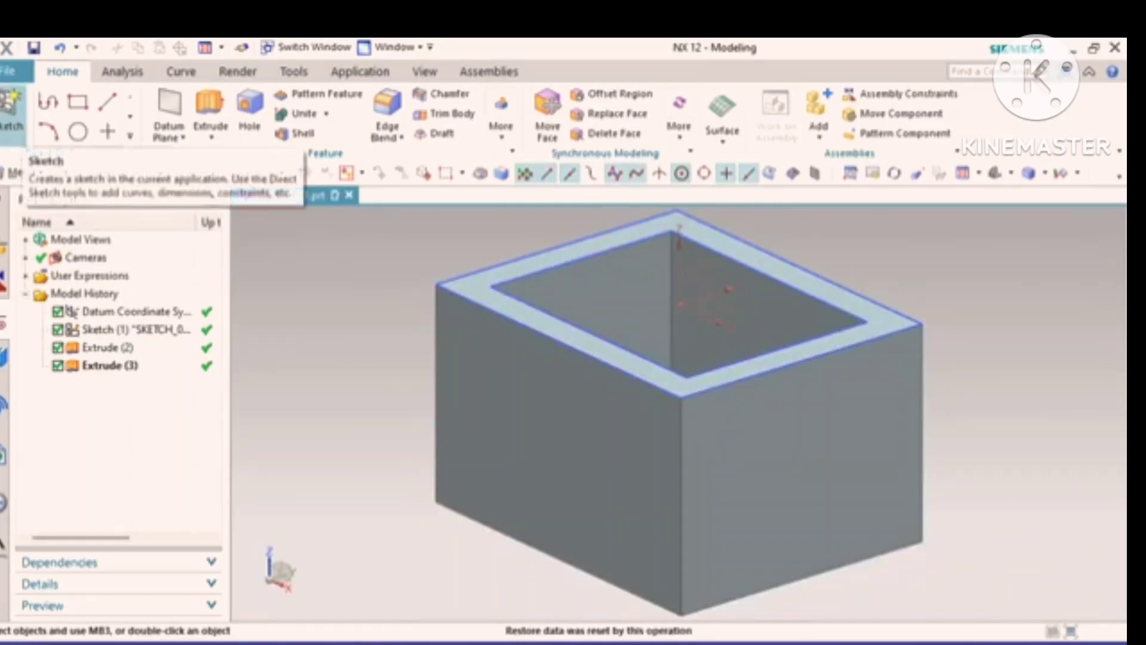
click(11, 110)
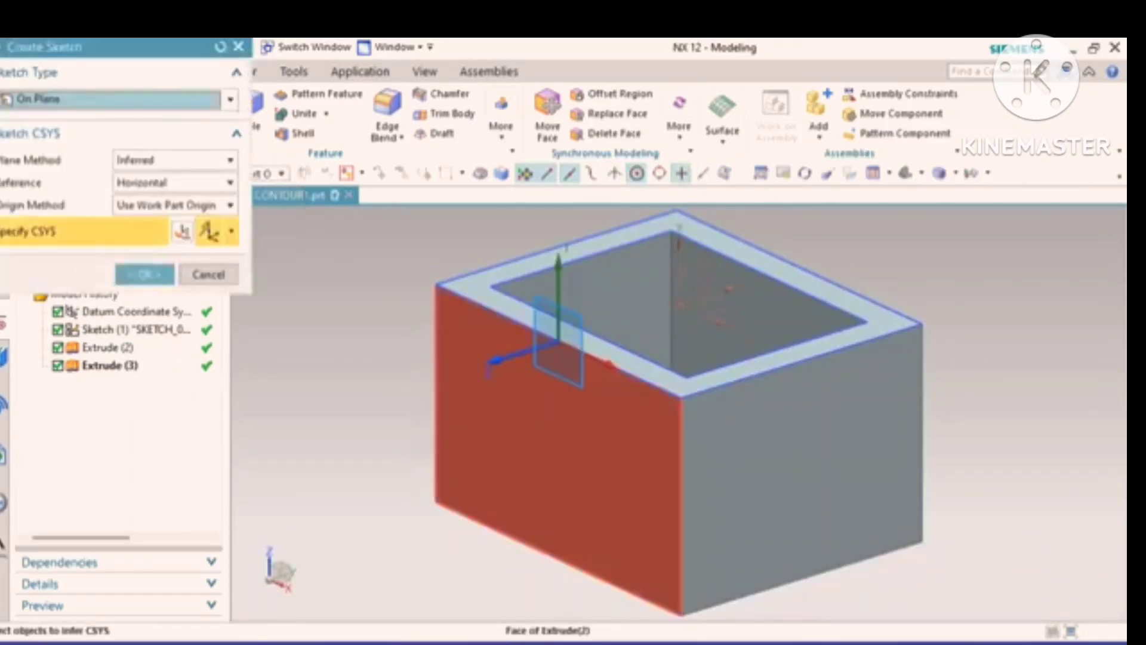
click(539, 454)
click(145, 274)
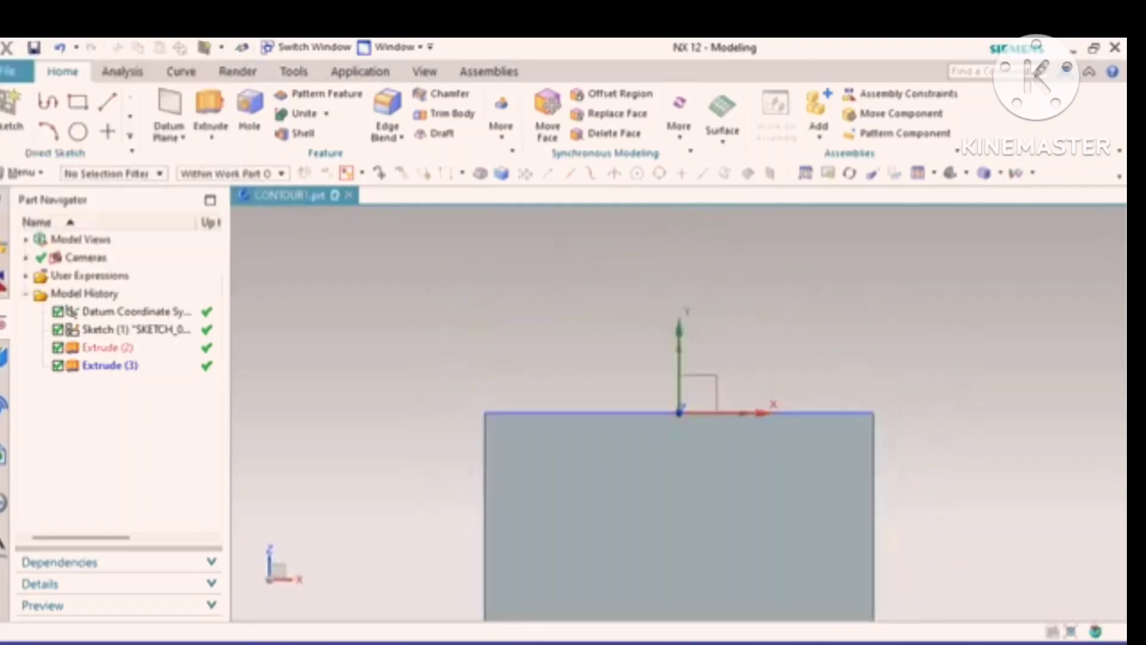
Step: Draw a 30 mm horizontal line along the block's top edge, starting from the upper-left corner of the sketched face
scroll(723, 294, down, 2)
scroll(725, 291, down, 2)
scroll(865, 375, up, 2)
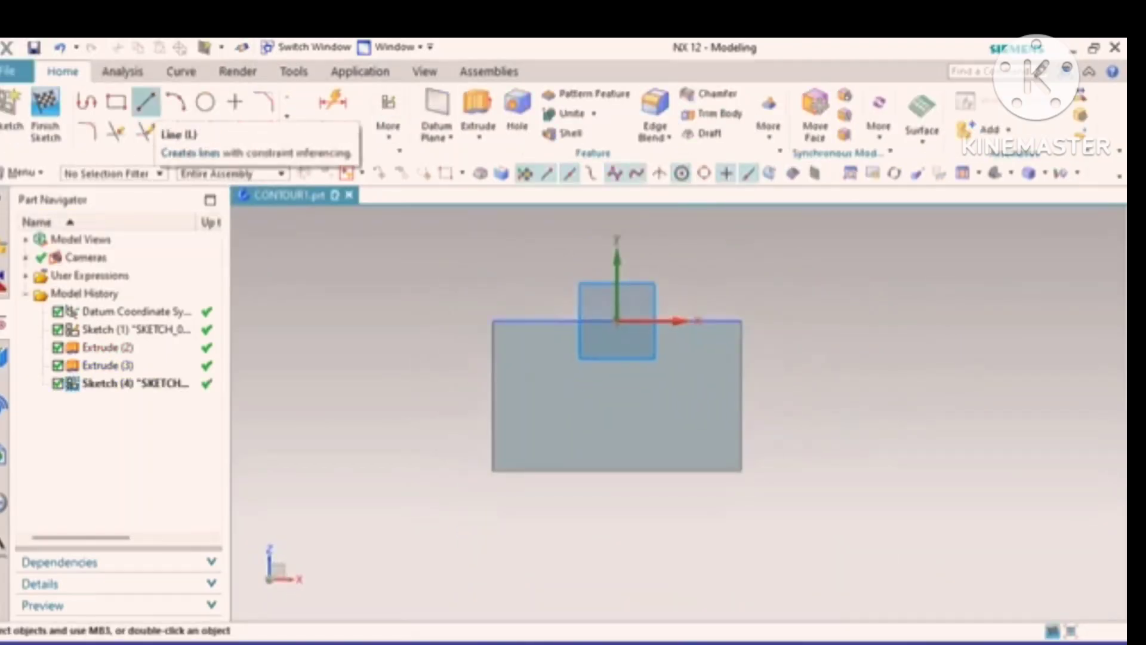
click(145, 103)
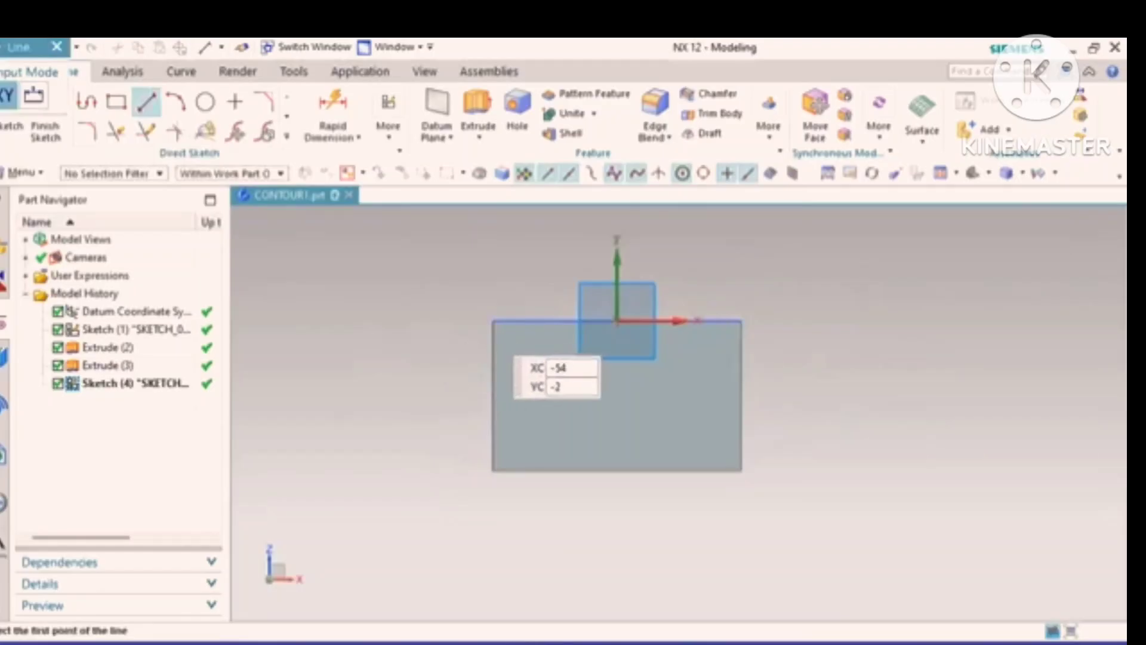
click(493, 321)
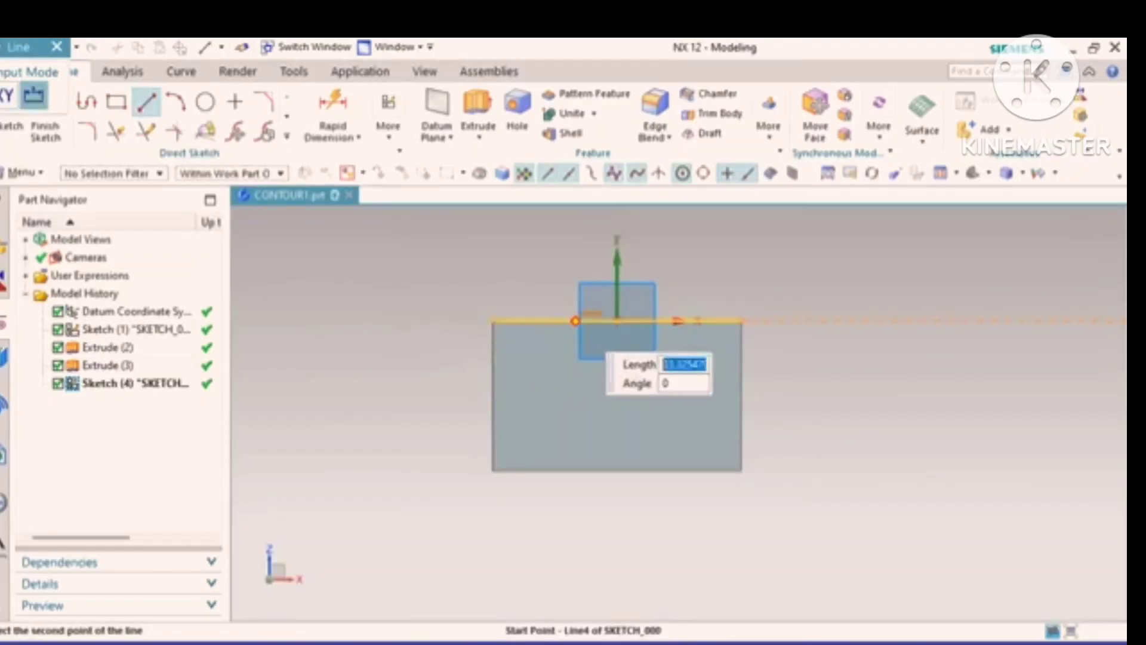
text(30)
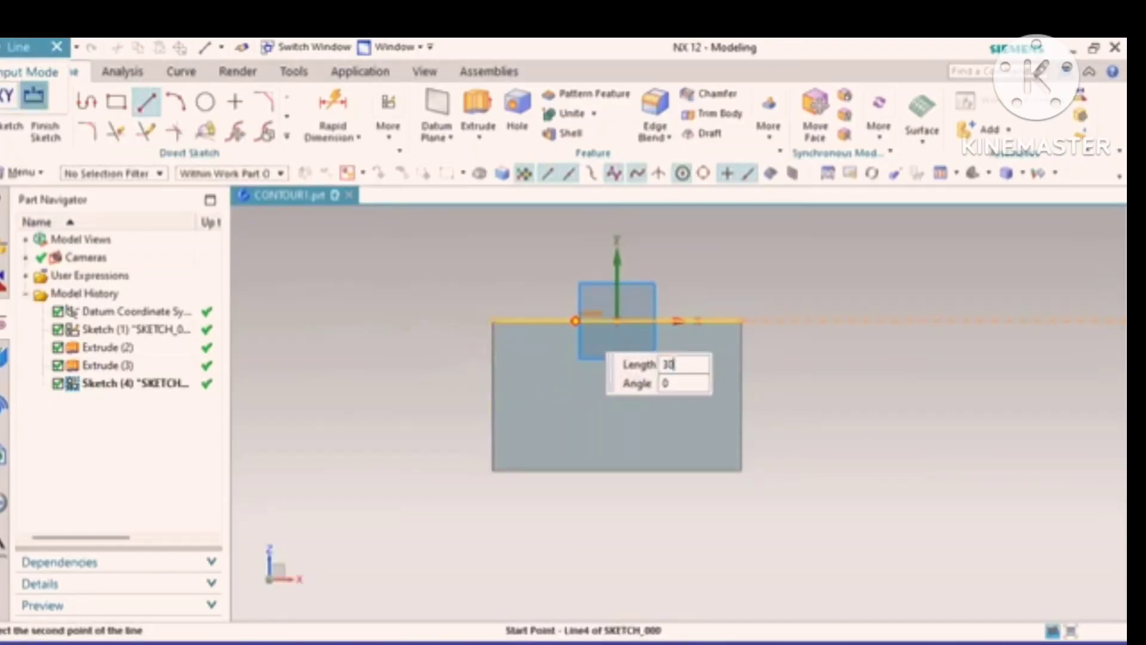
key(Tab)
key(Return)
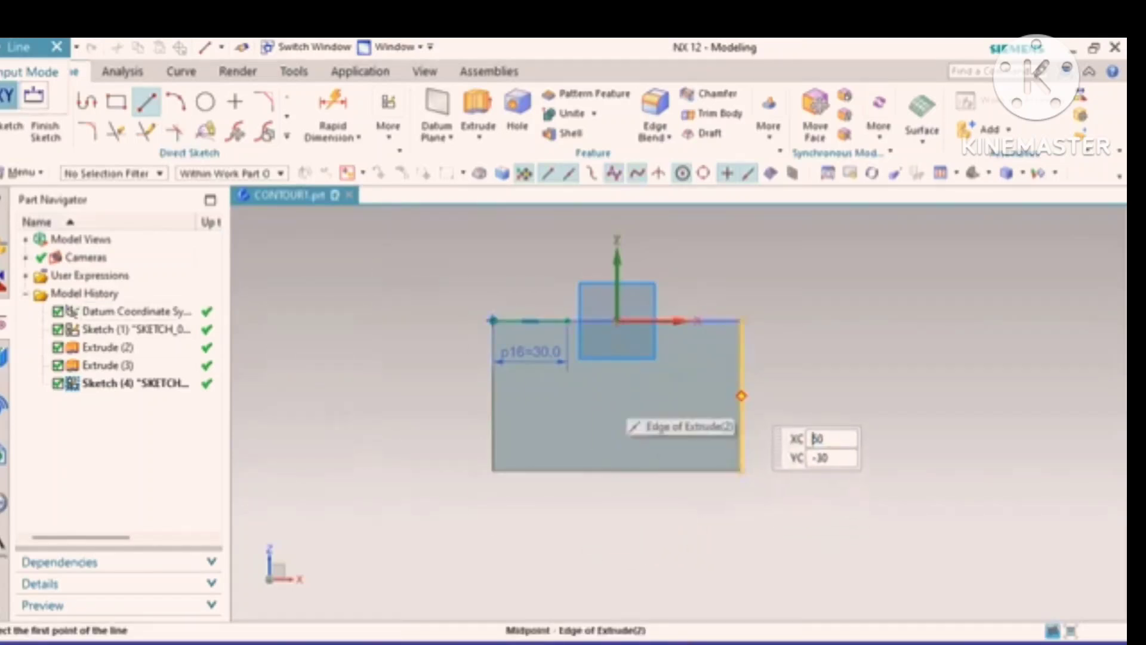
Step: Draw a 30 mm line at 180° from the midpoint of the face's right edge and end the Line command
click(742, 396)
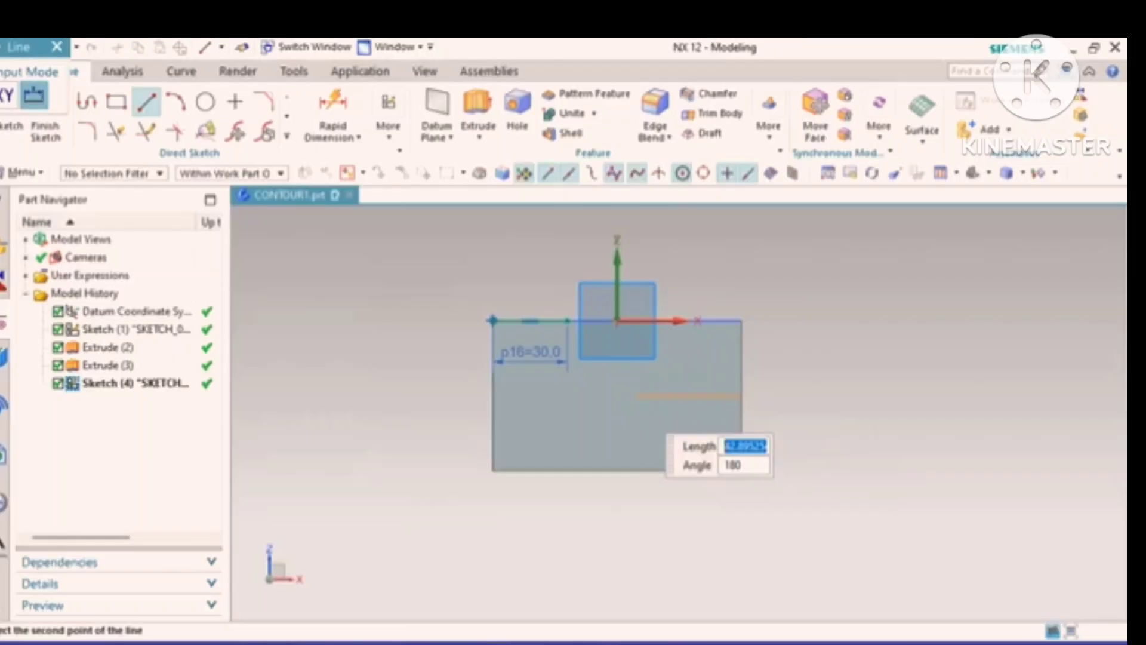
text(30)
key(Tab)
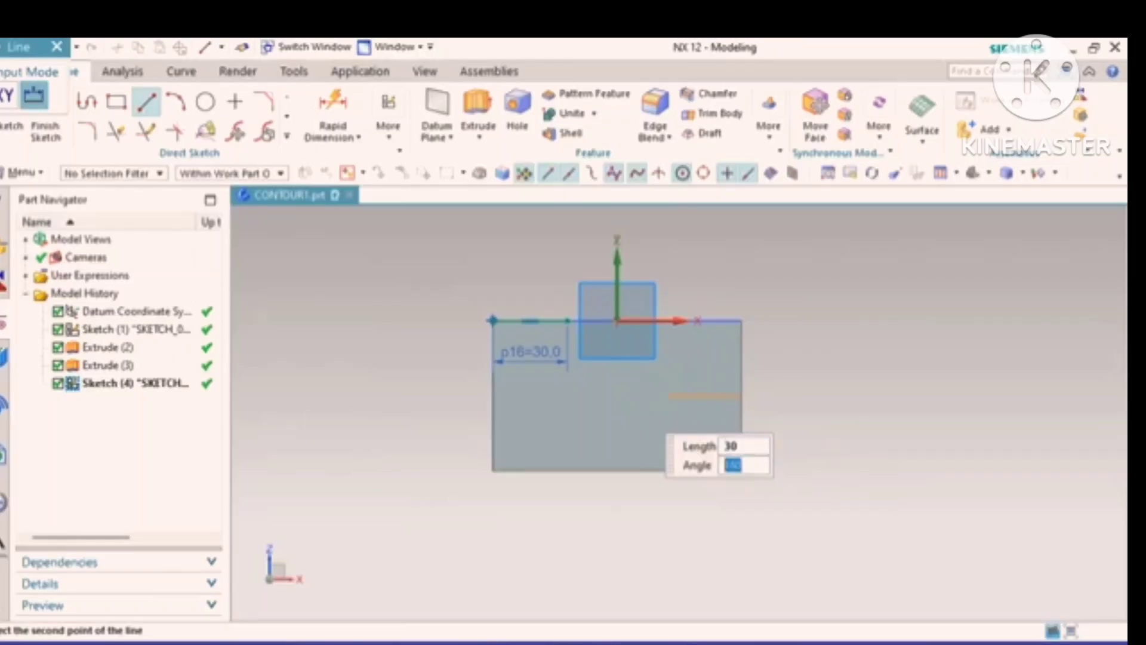
text(180)
key(Return)
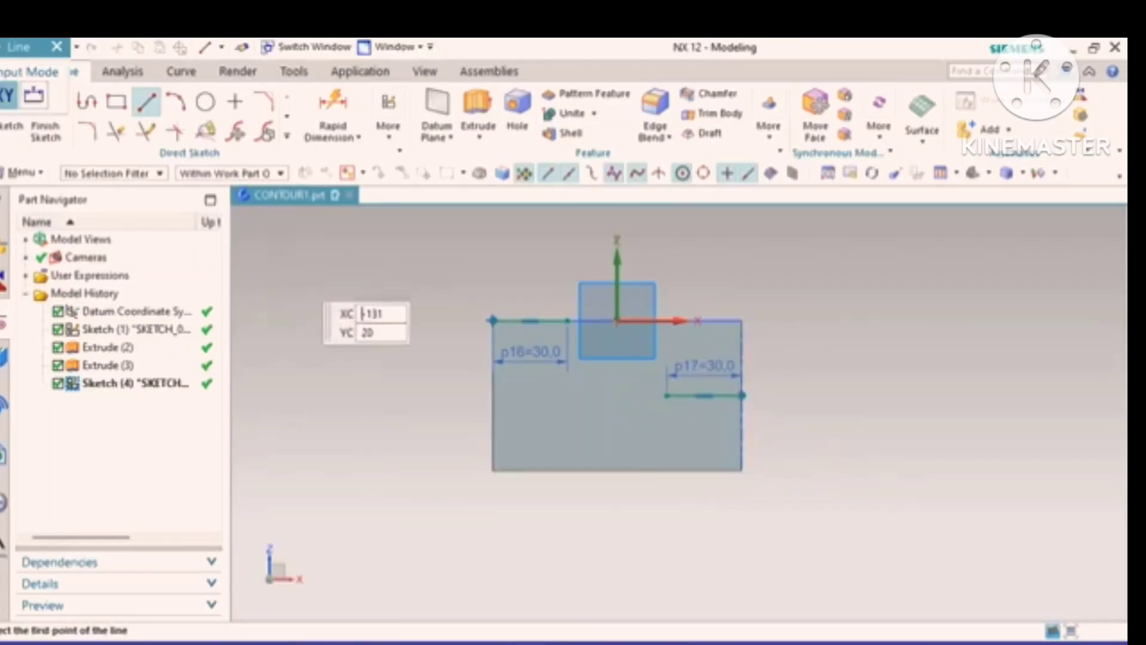
scroll(314, 283, up, 2)
scroll(314, 283, down, 2)
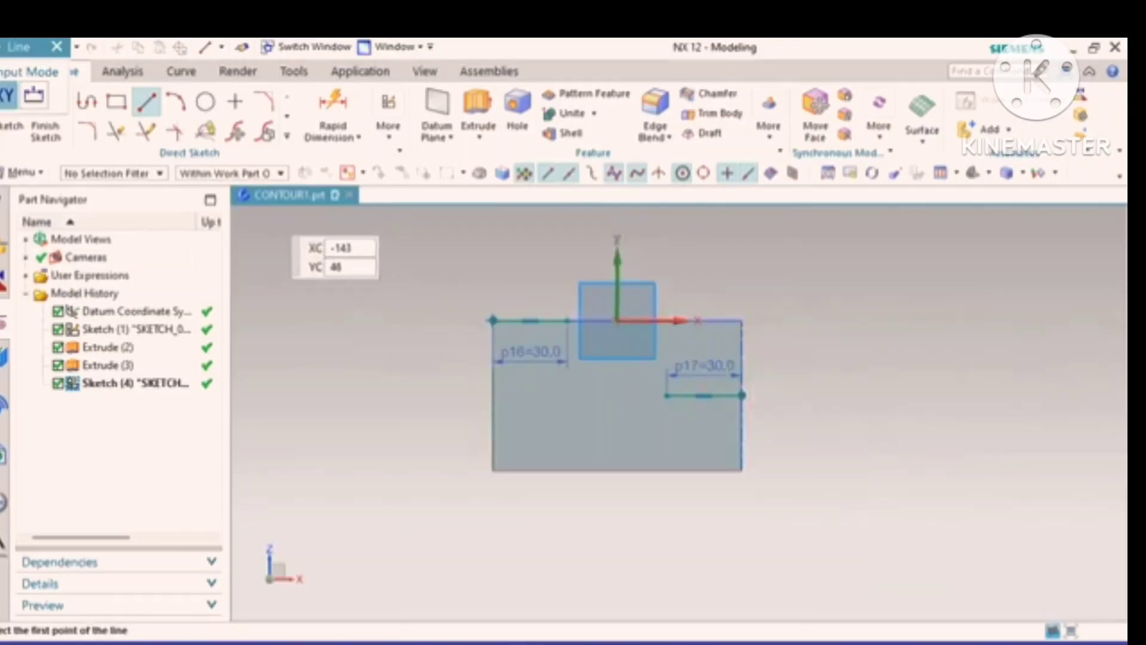
key(Escape)
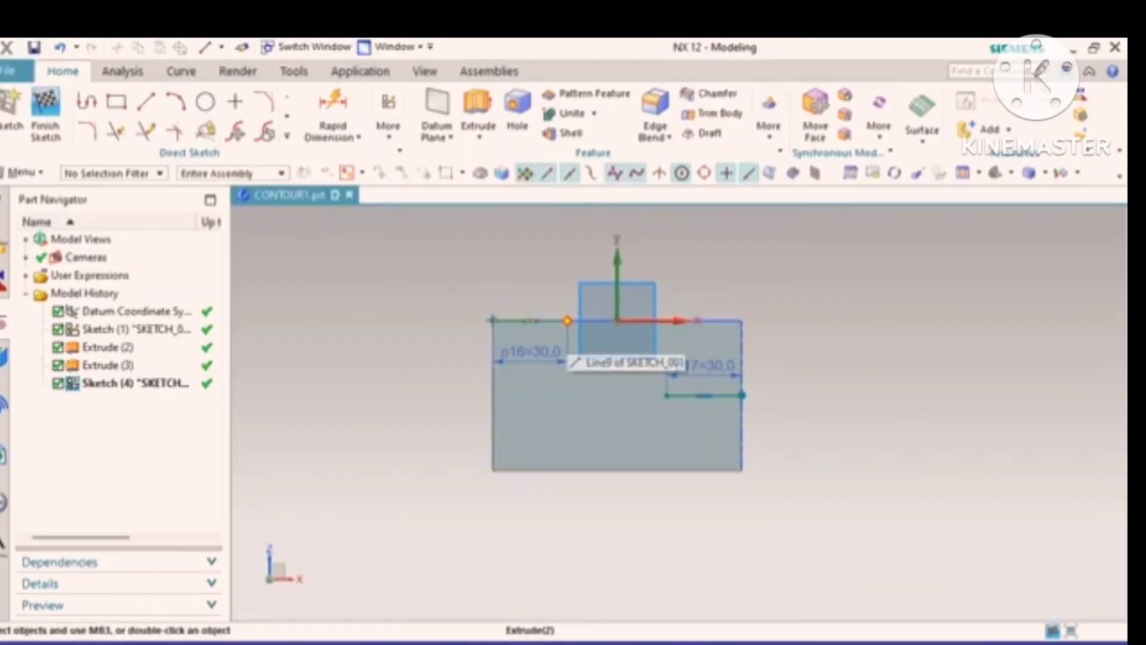
Step: Draw a sloping line at 330° from the inner end of the upper line to slightly past the lower line
click(568, 321)
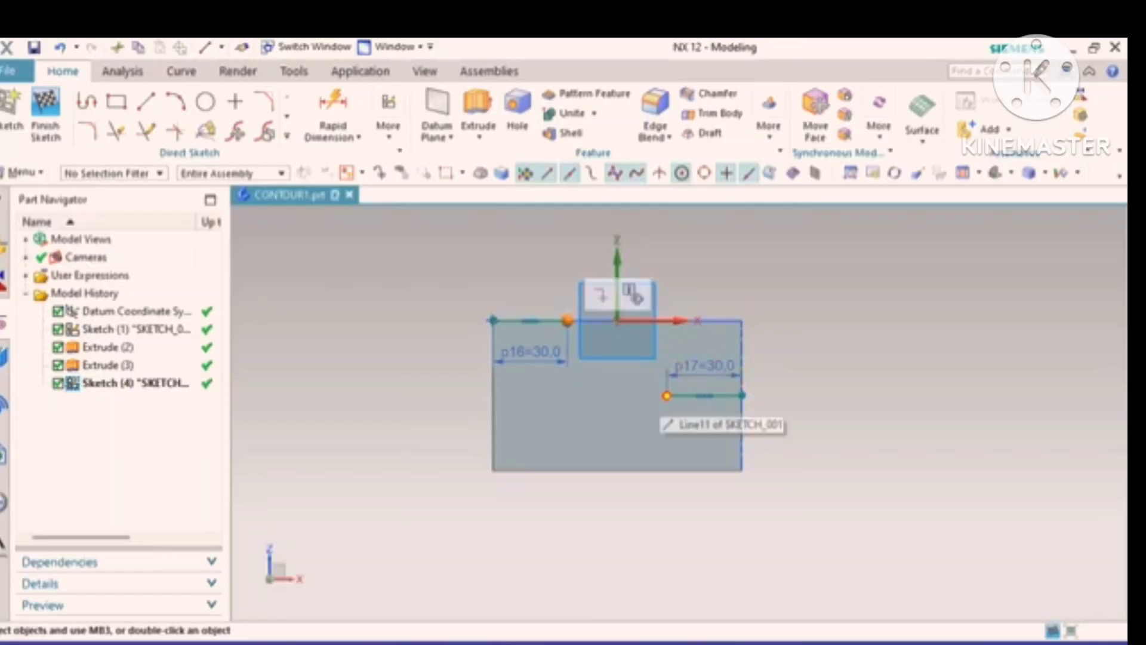
click(667, 395)
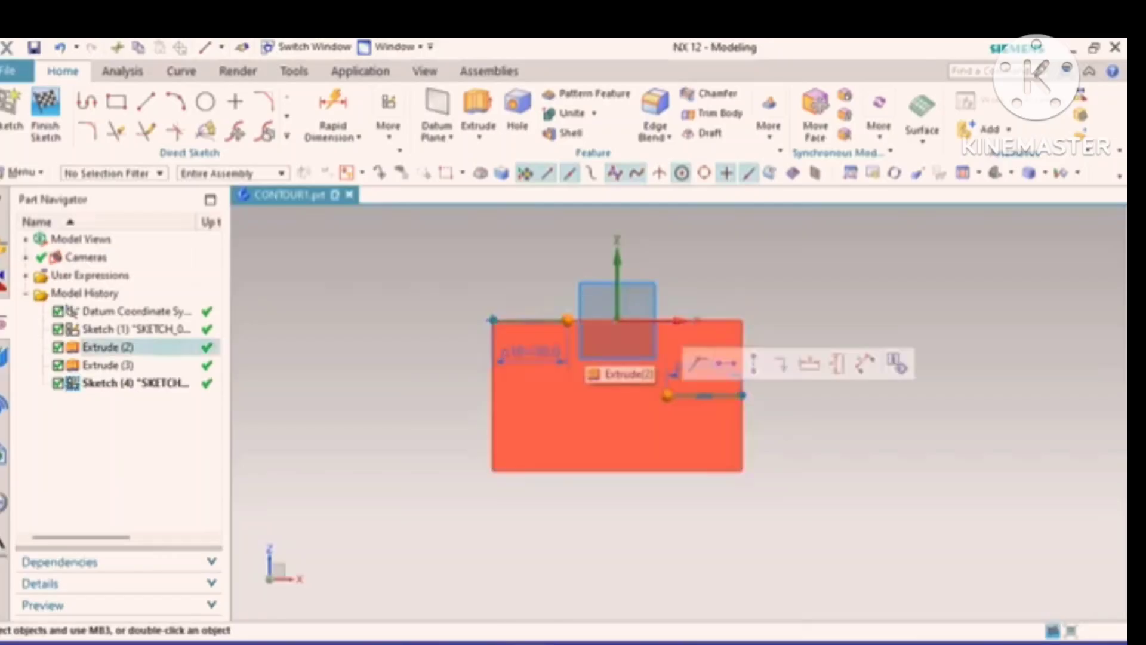
click(146, 101)
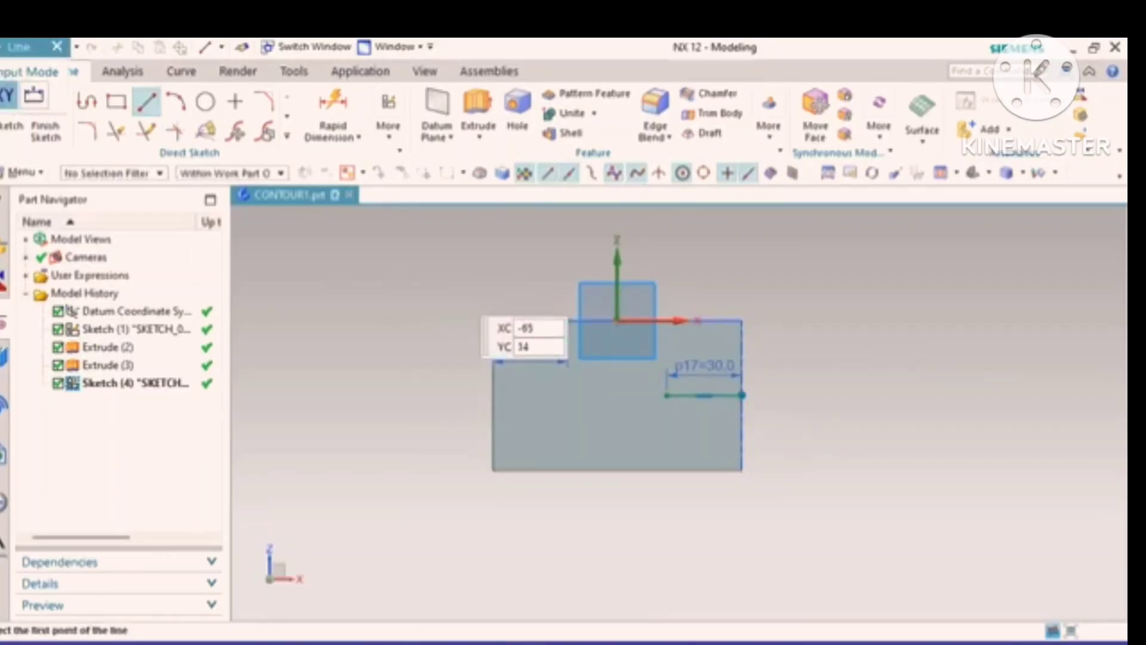
click(569, 322)
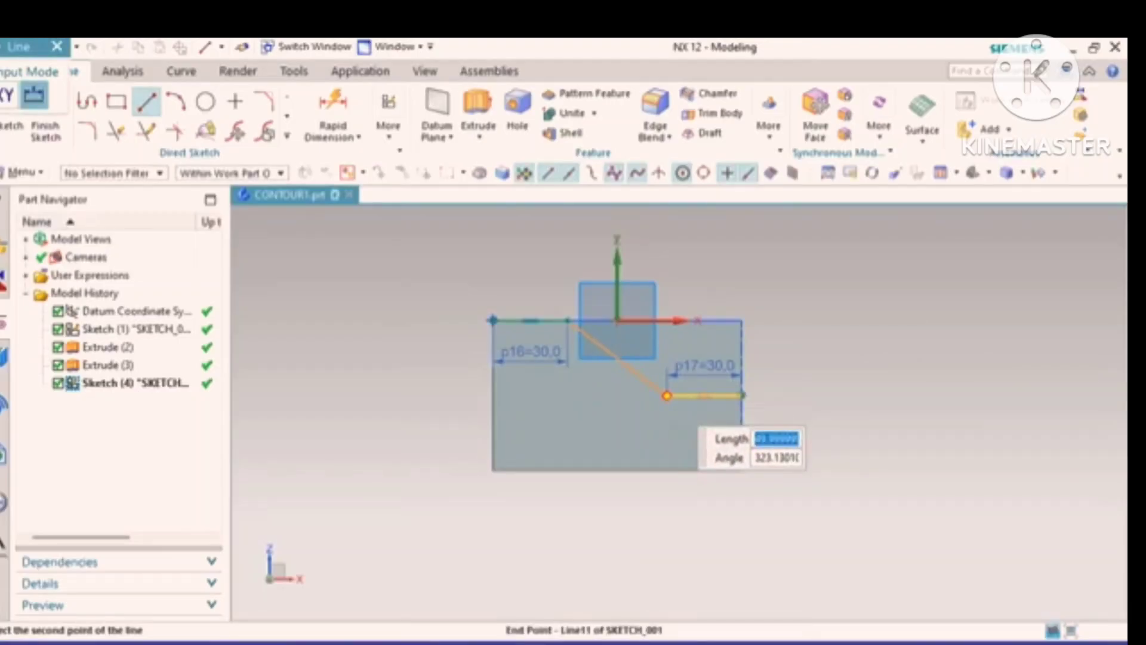
text(50)
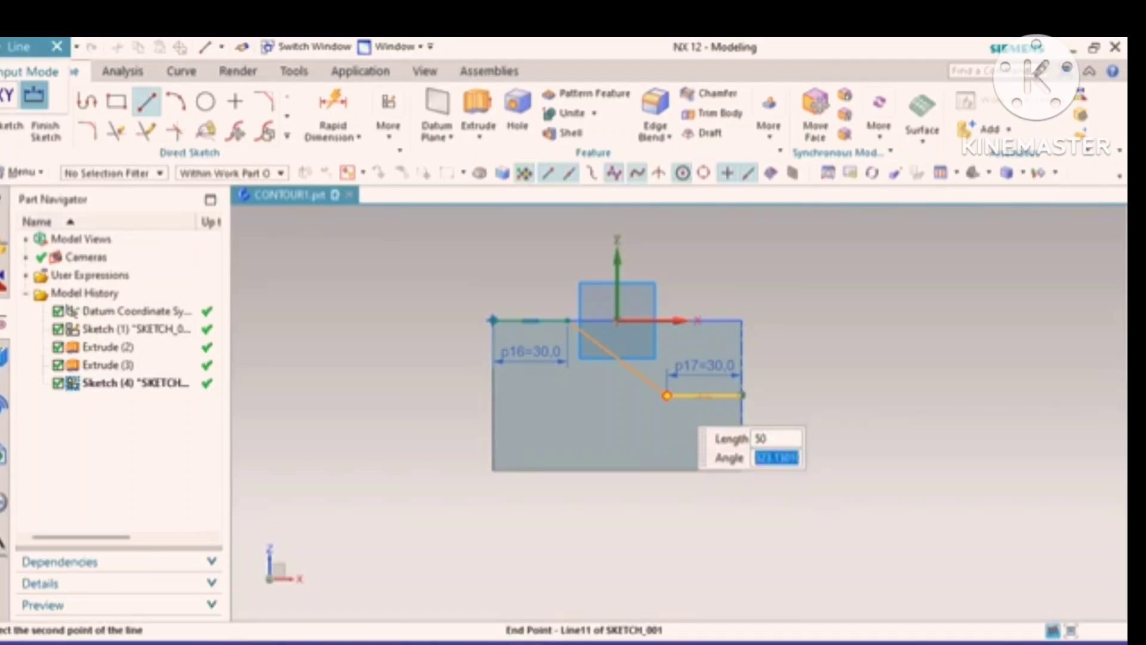
text(330)
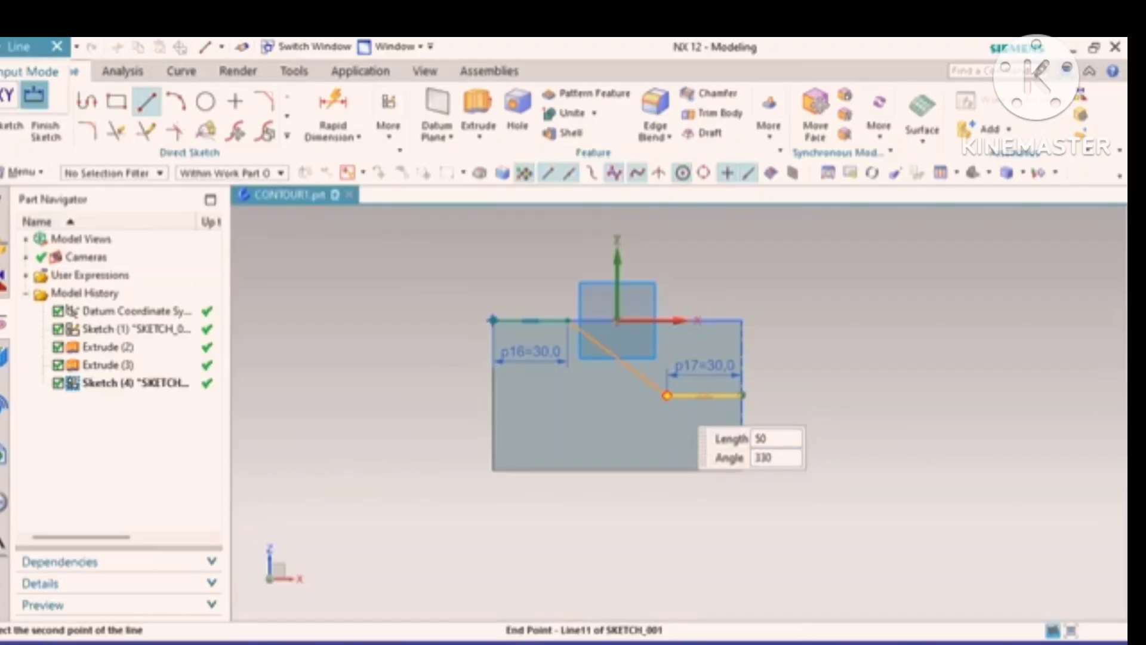
key(Tab)
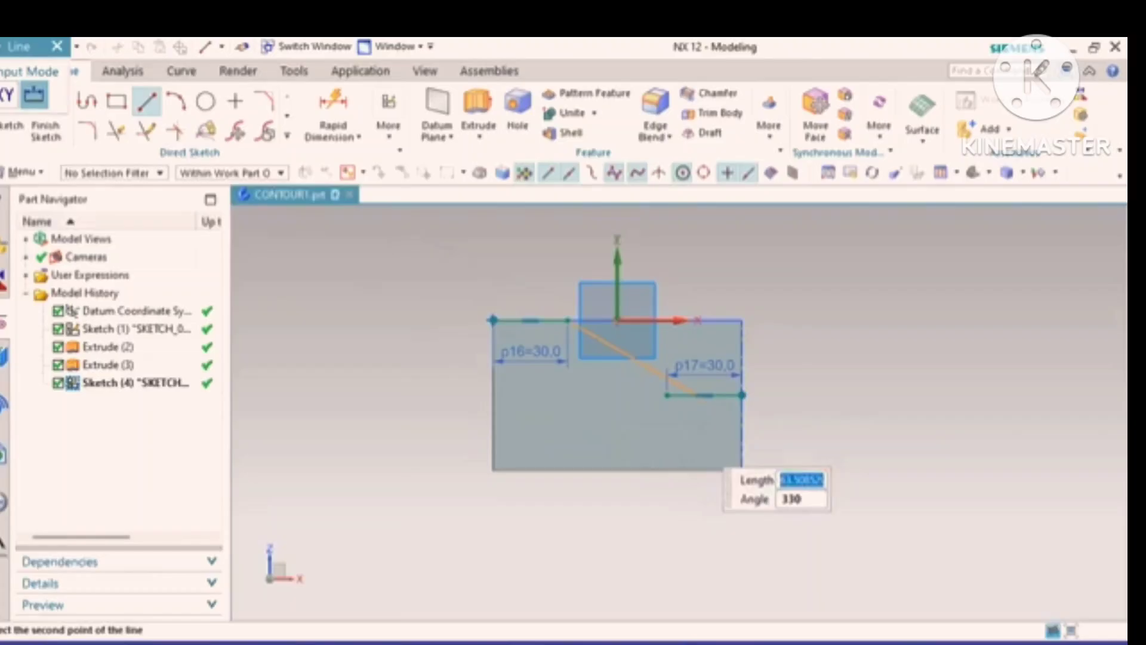
click(696, 442)
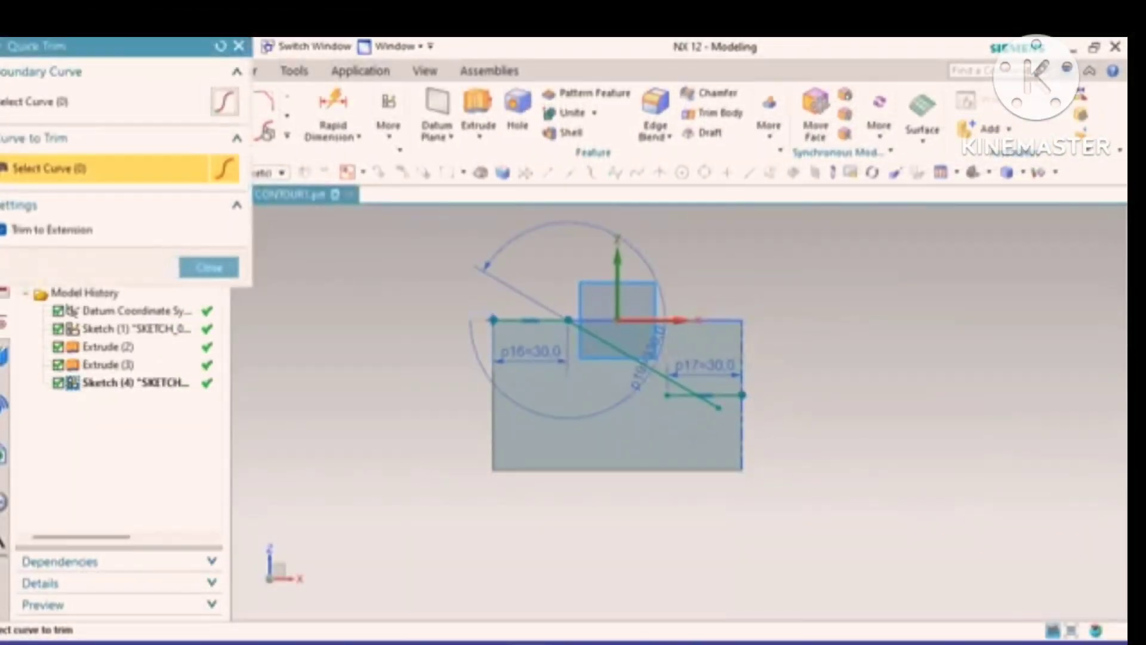
Step: Trim the overhanging ends of the sloping and lower lines at their intersection and finish the sketch
click(709, 402)
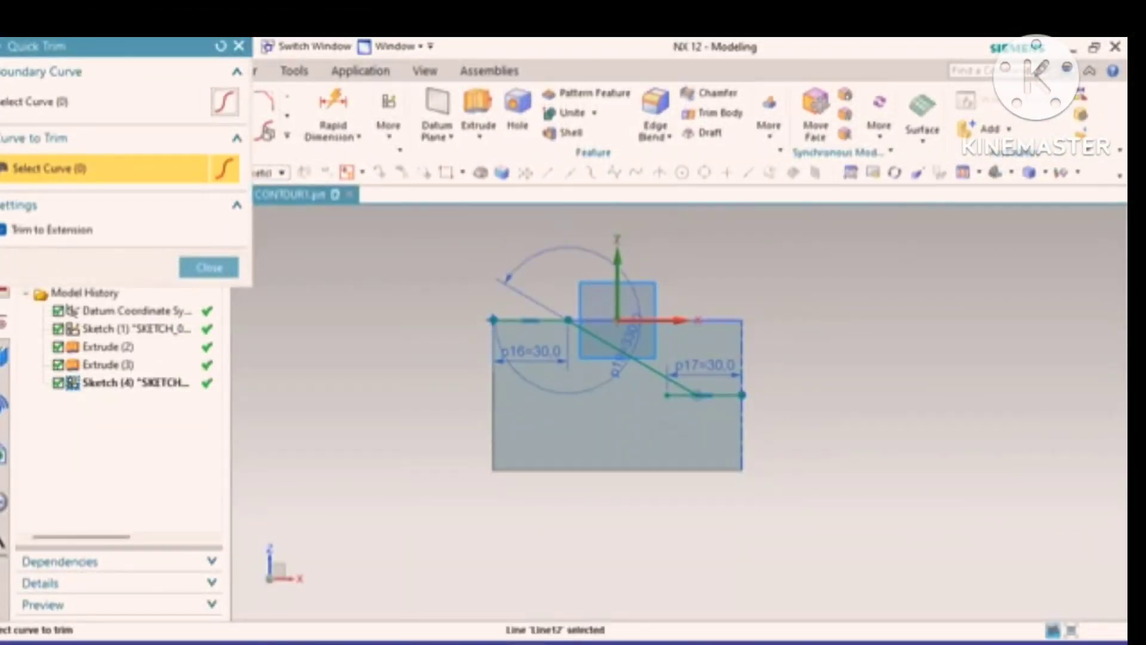
click(667, 396)
key(Escape)
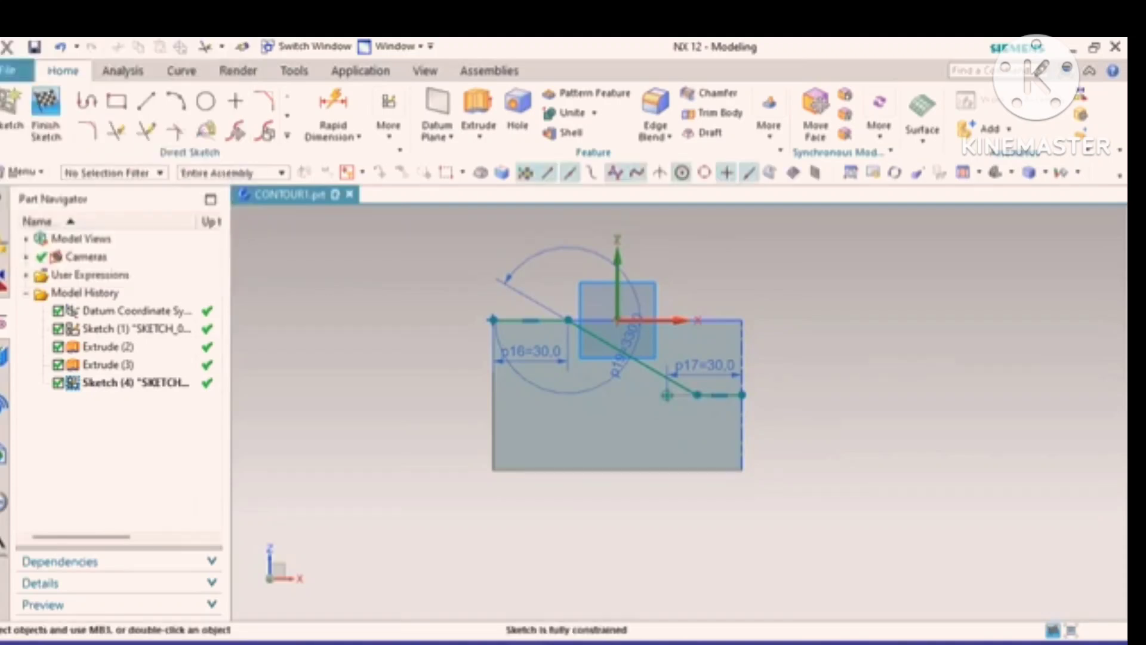
click(46, 113)
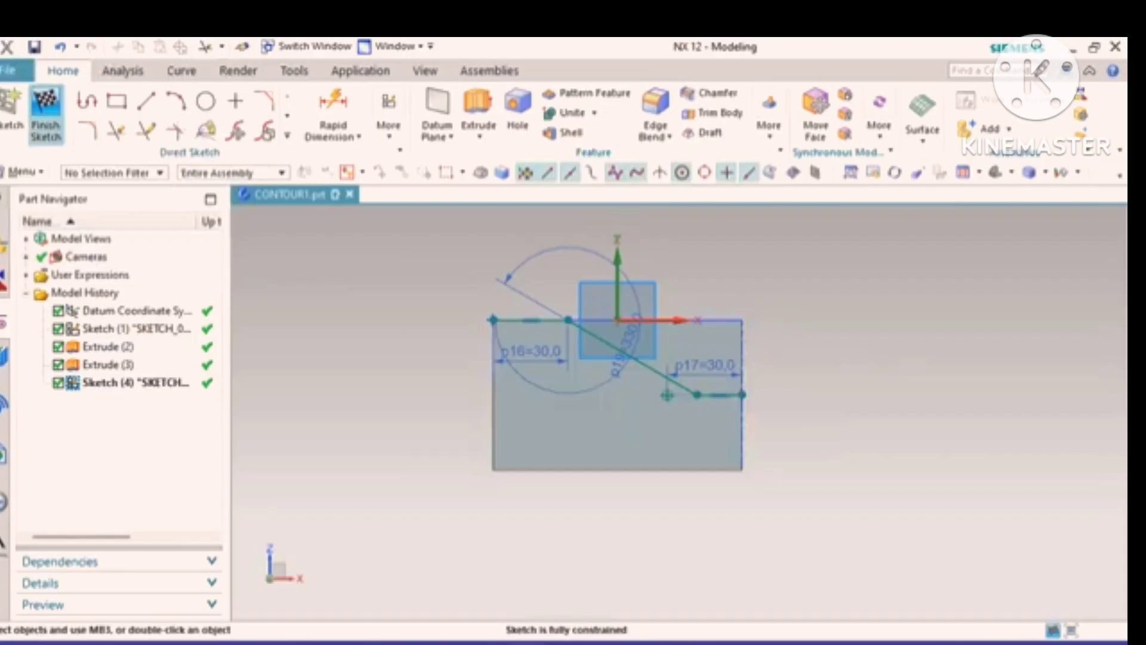
scroll(537, 442, down, 1)
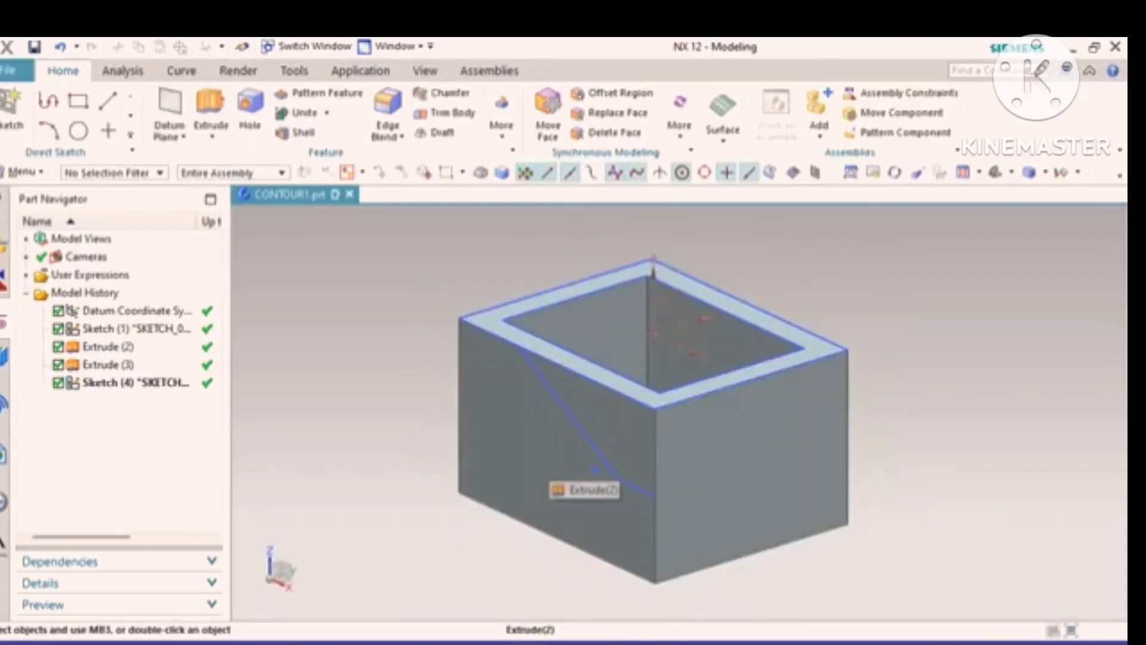
scroll(537, 442, up, 1)
scroll(537, 442, down, 3)
scroll(675, 533, up, 2)
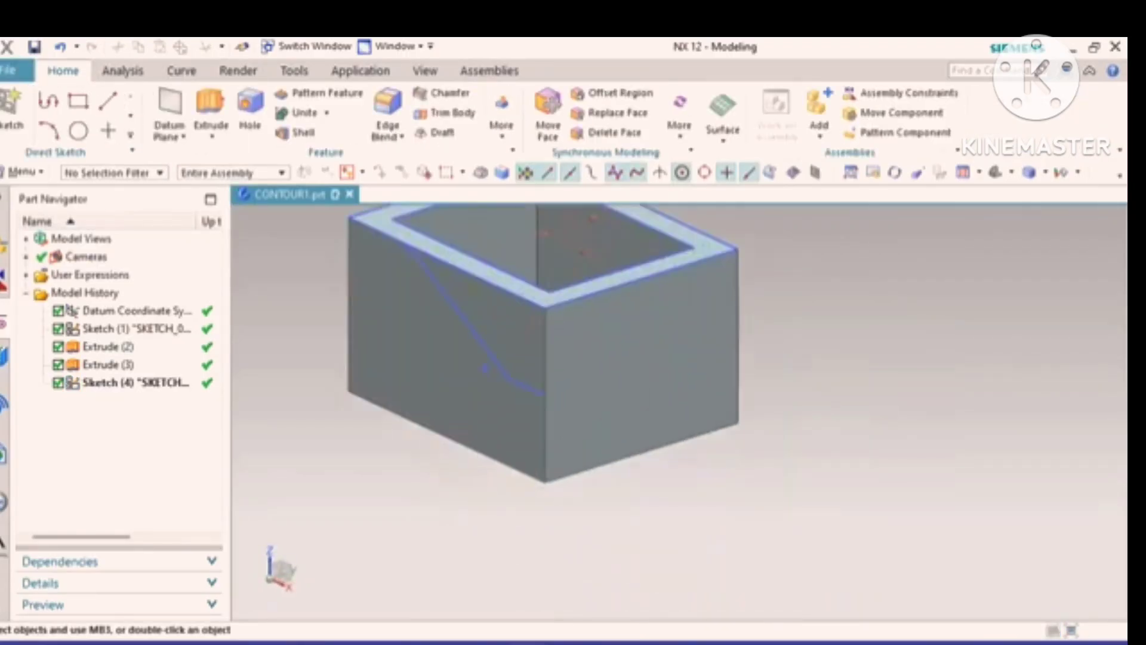
scroll(672, 530, down, 2)
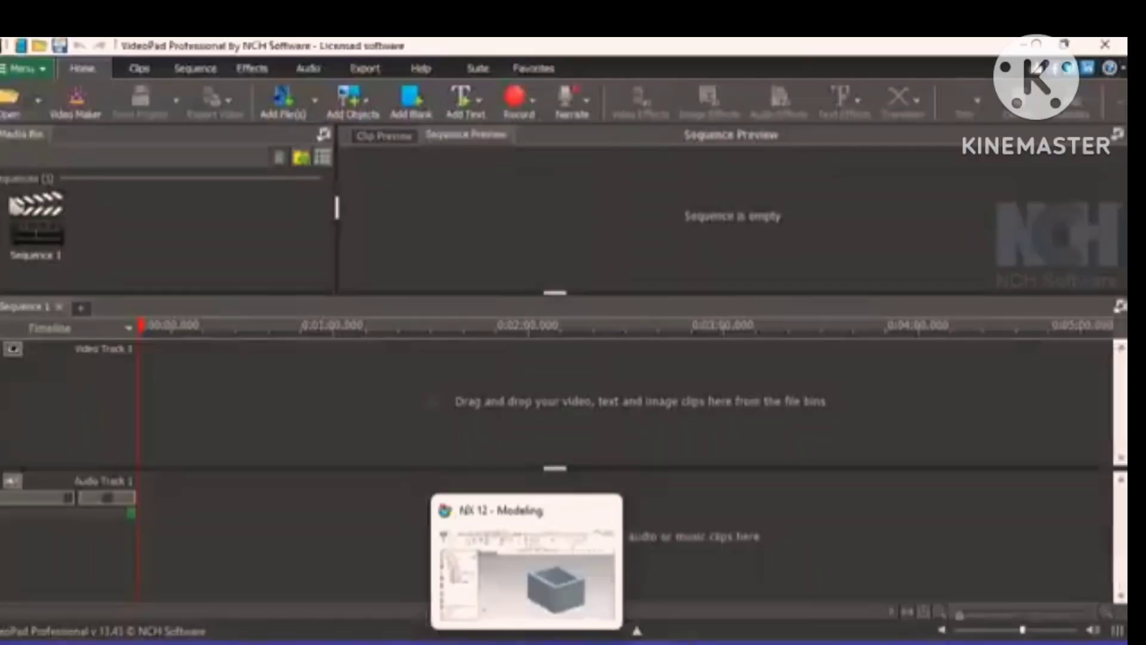
Step: Switch back to NX 12 and reopen the profile sketch on the front side face for editing
click(637, 630)
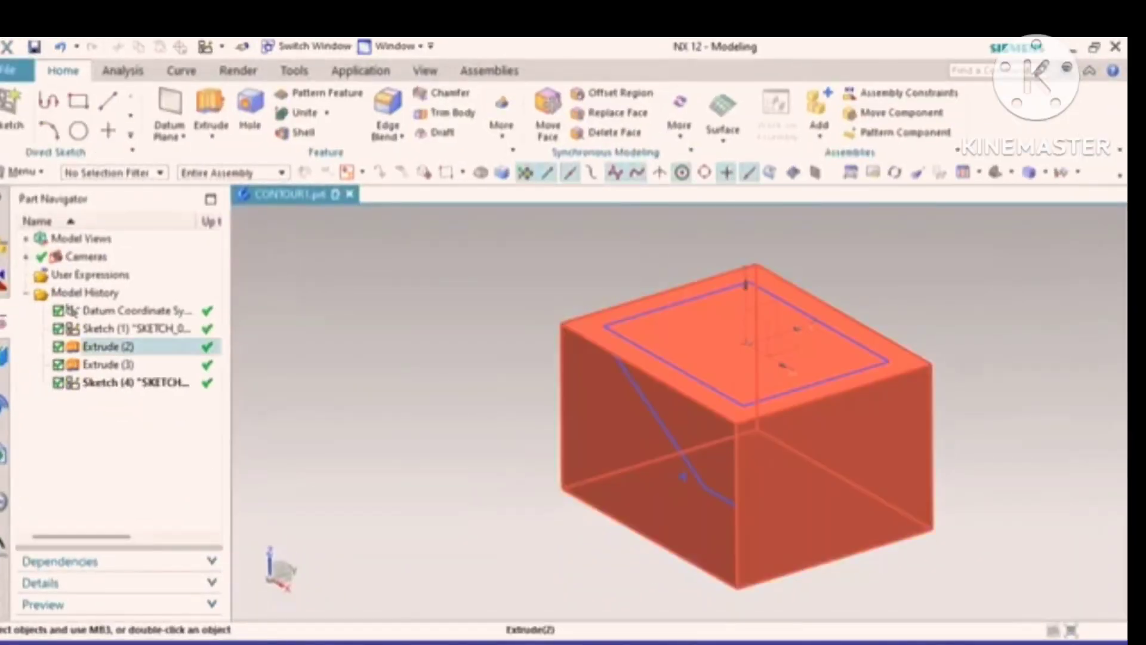
double_click(136, 383)
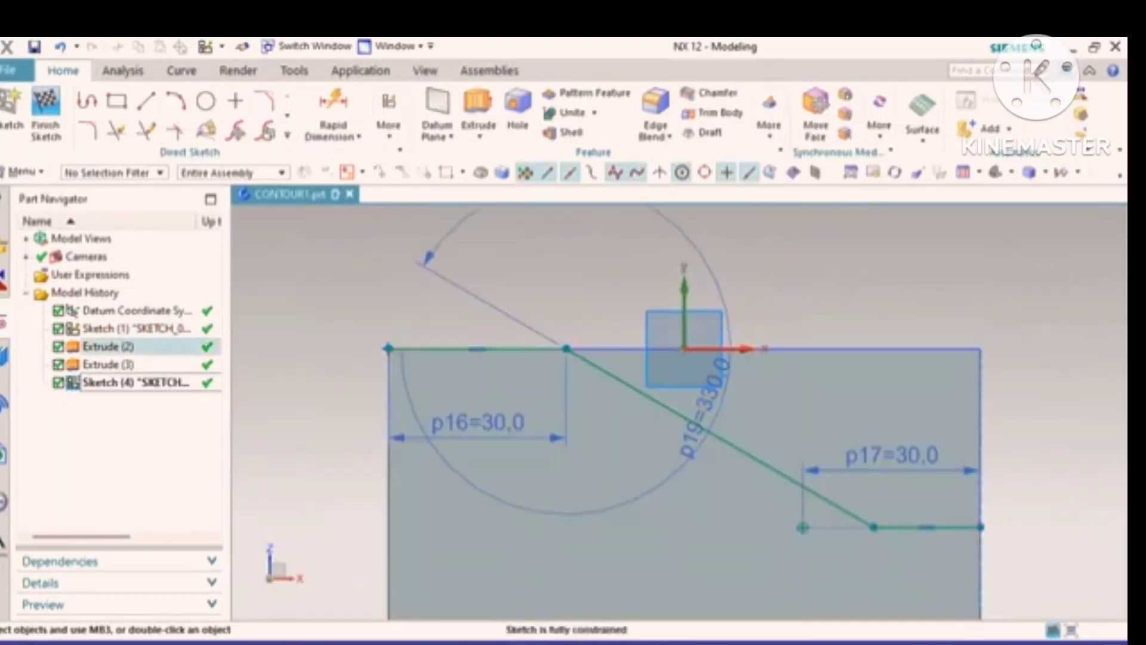
click(117, 130)
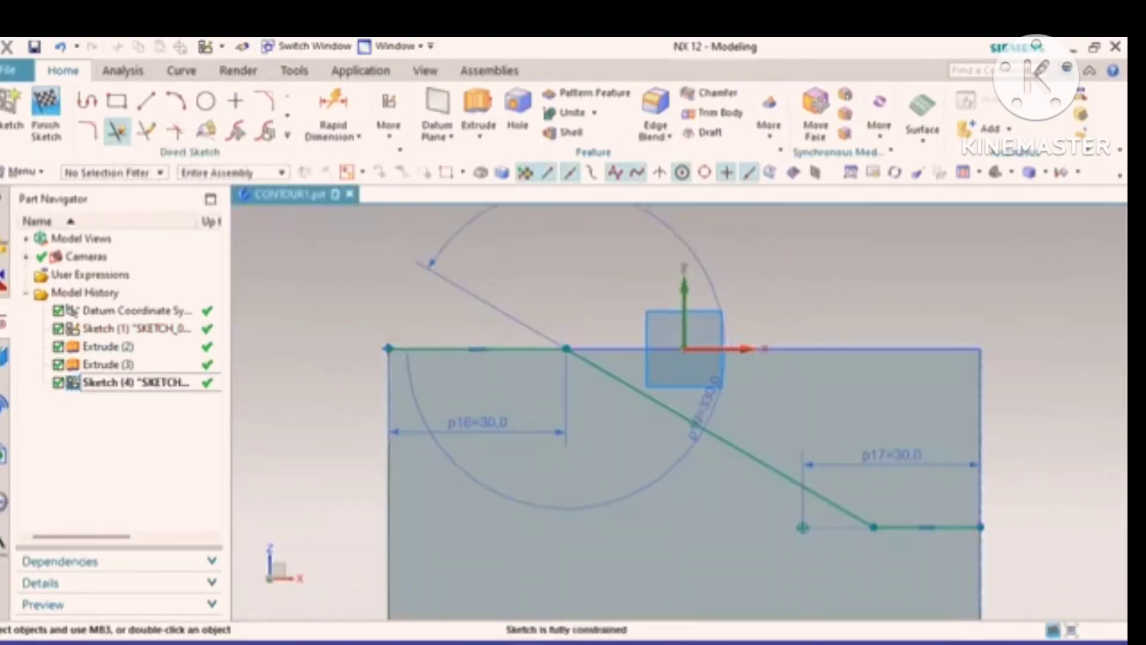
Step: Fillet the corner between the upper horizontal line and the sloping line with a 60 mm radius
click(87, 130)
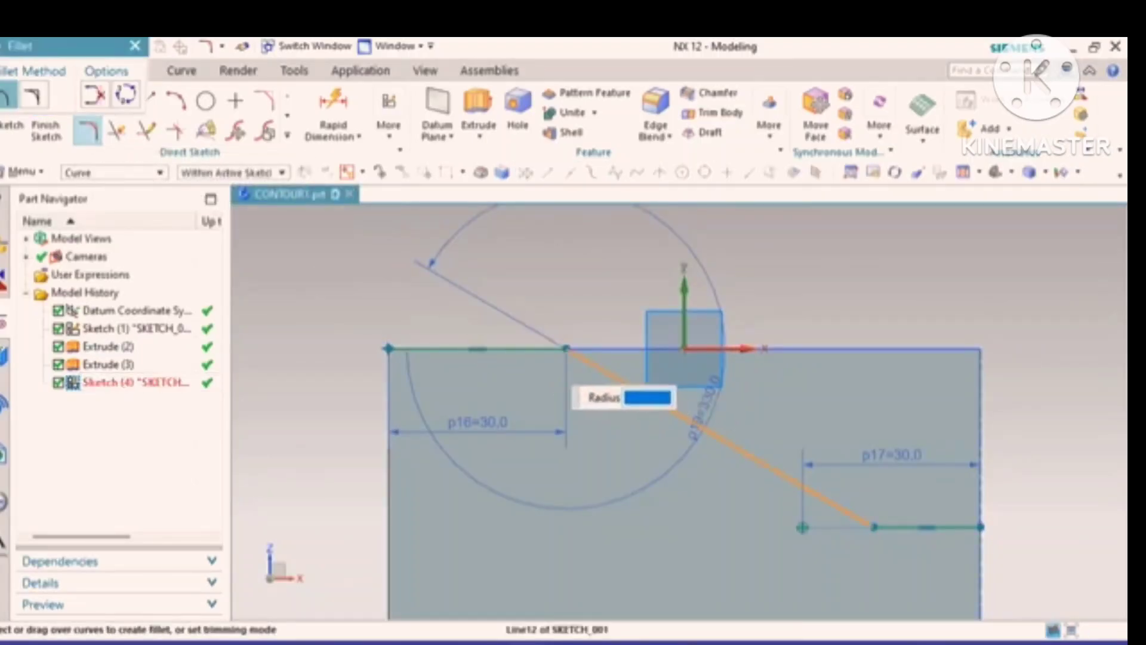
click(566, 352)
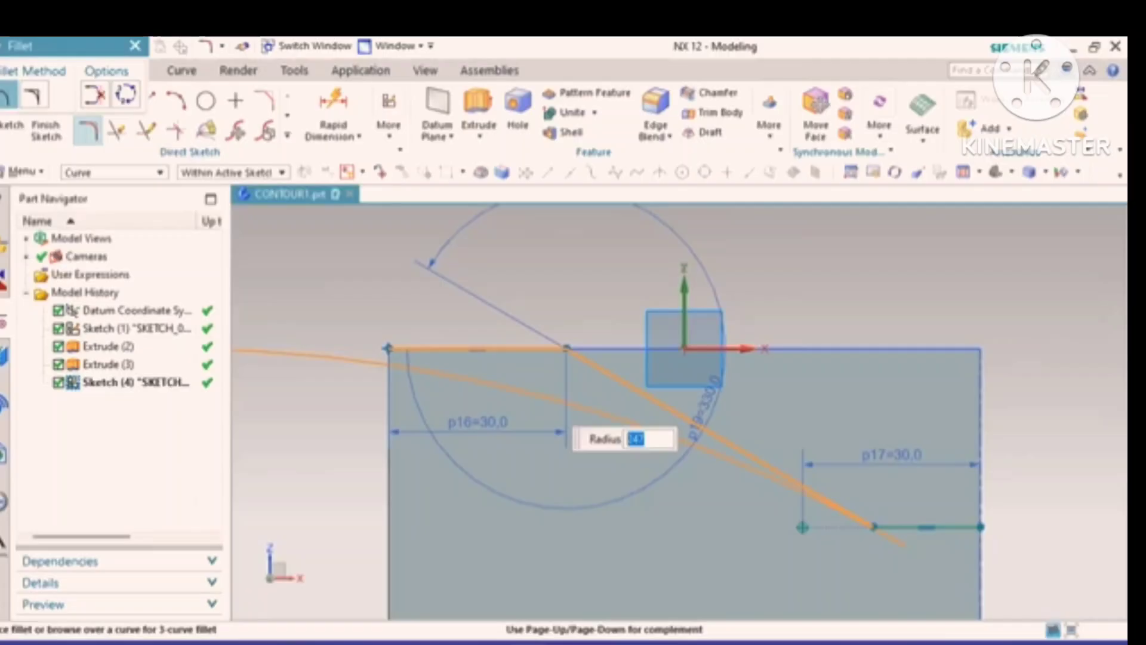
text(60)
key(Return)
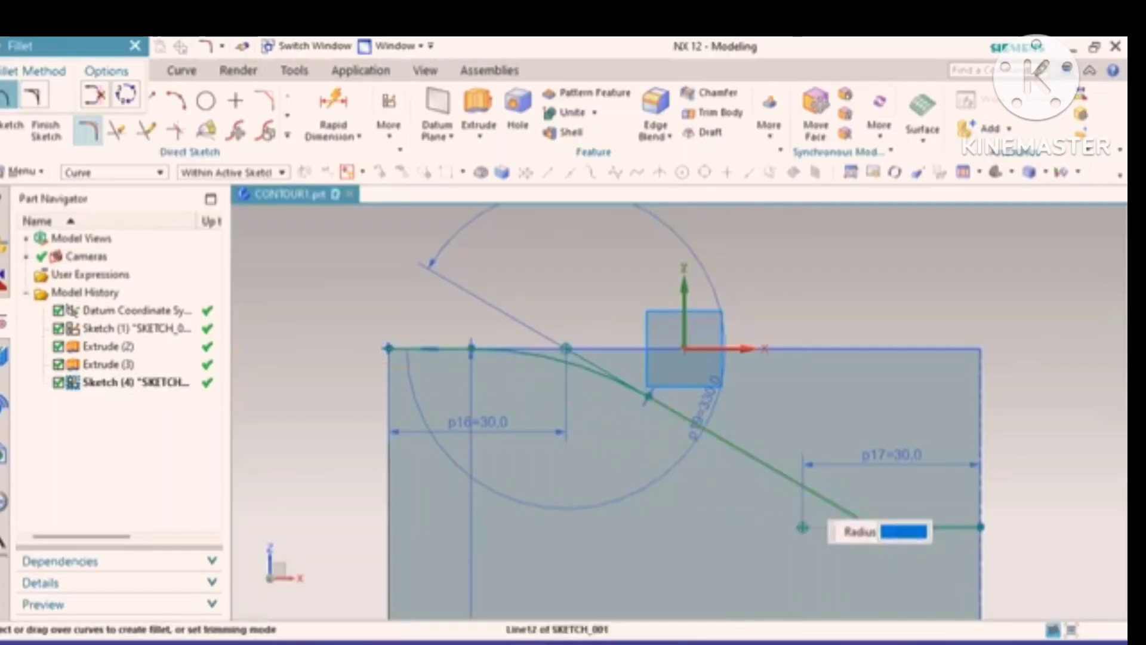
Step: Fillet the corner between the sloping line and the lower horizontal line with a 40 mm radius and finish the sketch
click(859, 518)
click(890, 526)
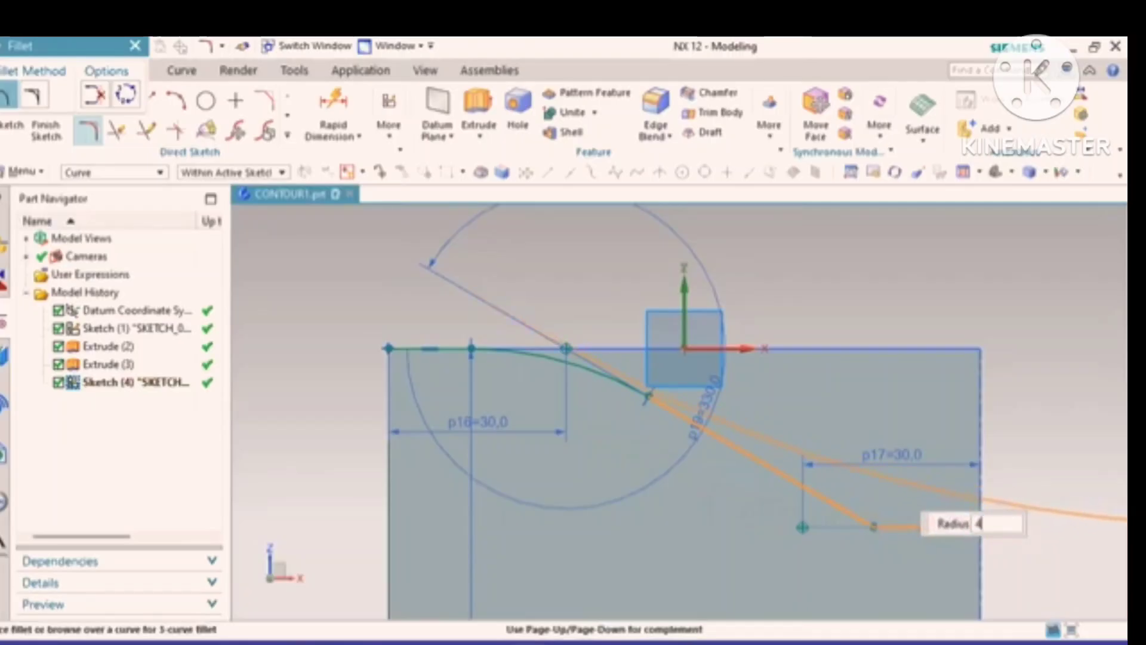
key(Return)
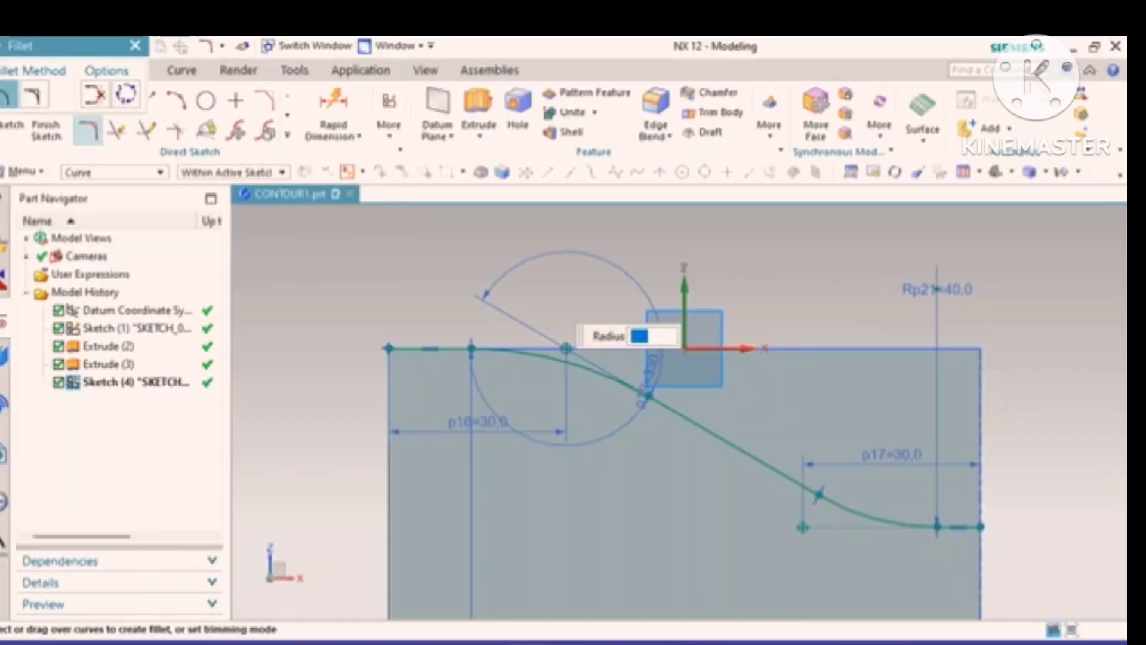
click(47, 130)
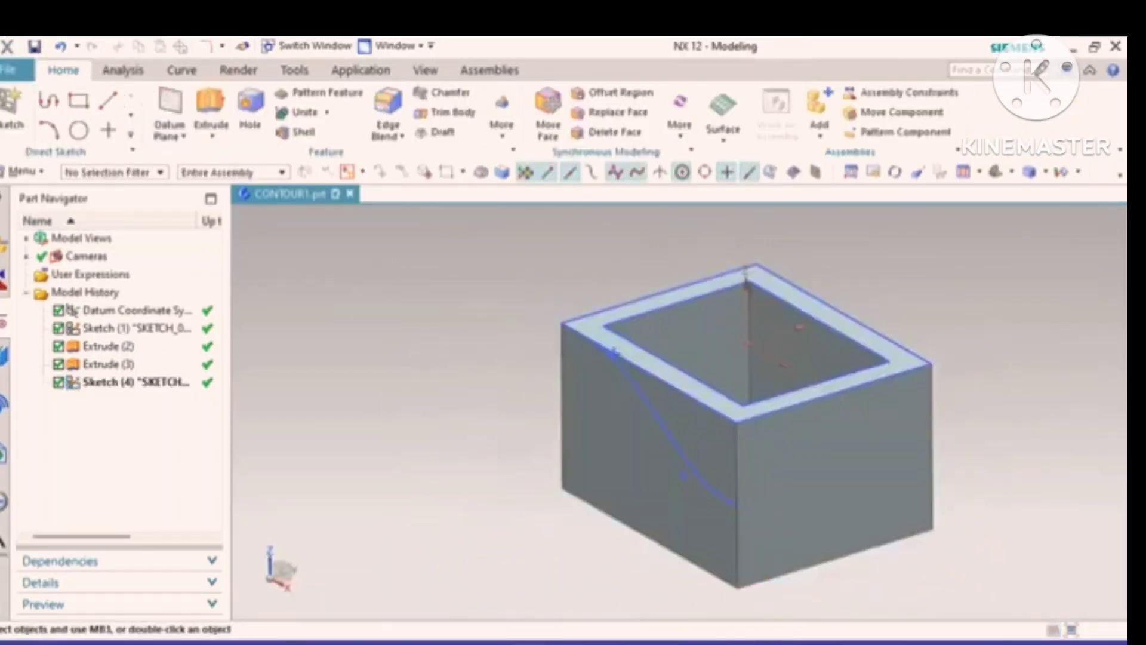
Step: Extrude the contour profile across the block as a separate sheet, with start distance 41 mm, end distance -120 mm and Boolean None
click(211, 113)
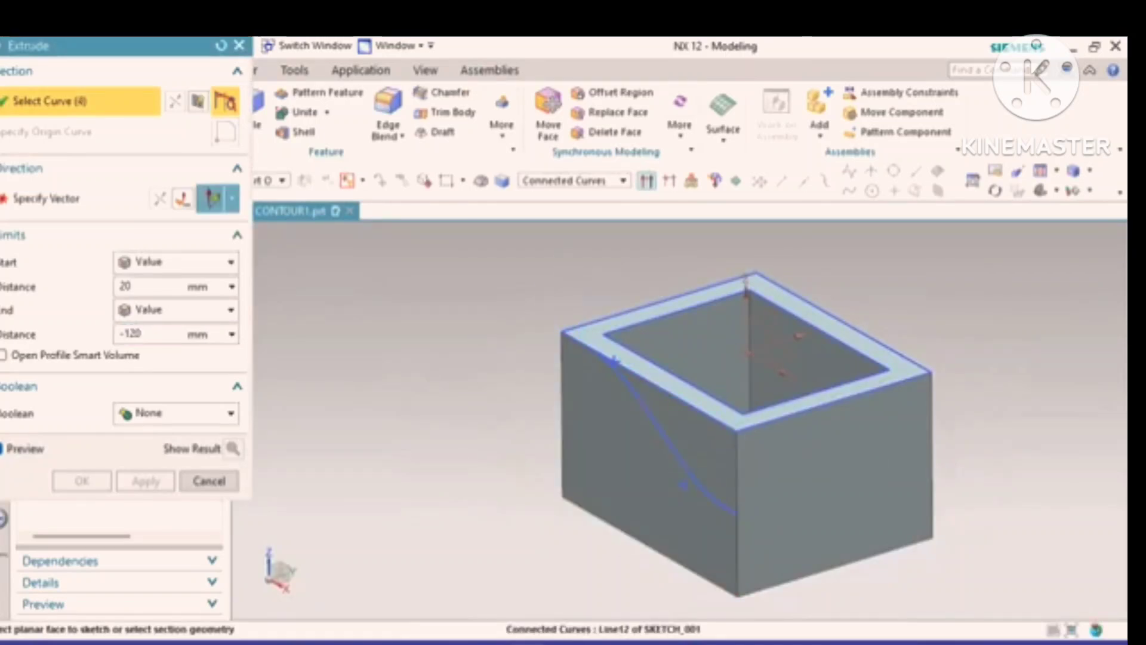
click(681, 463)
drag(627, 465, 577, 480)
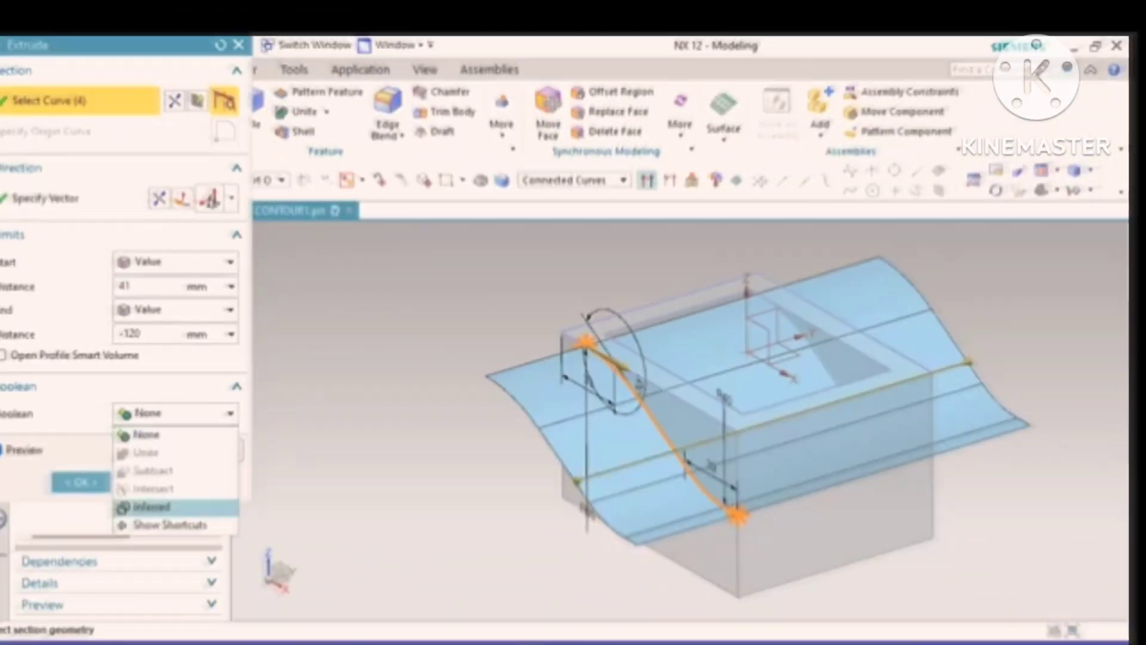
key(Return)
click(176, 413)
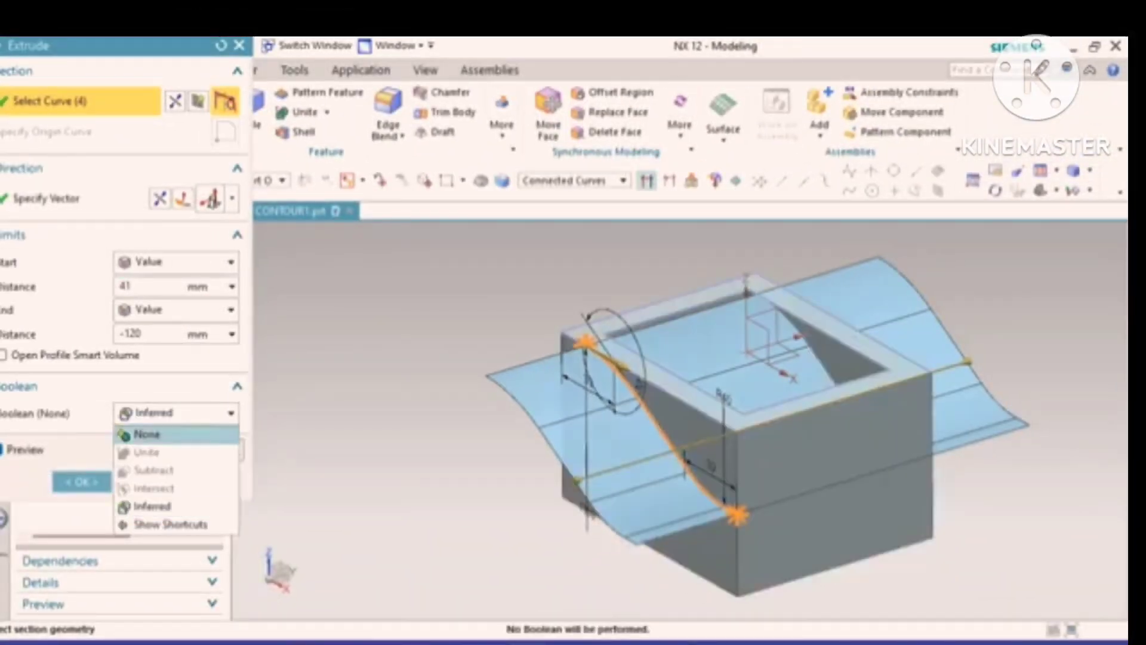
click(149, 435)
click(146, 482)
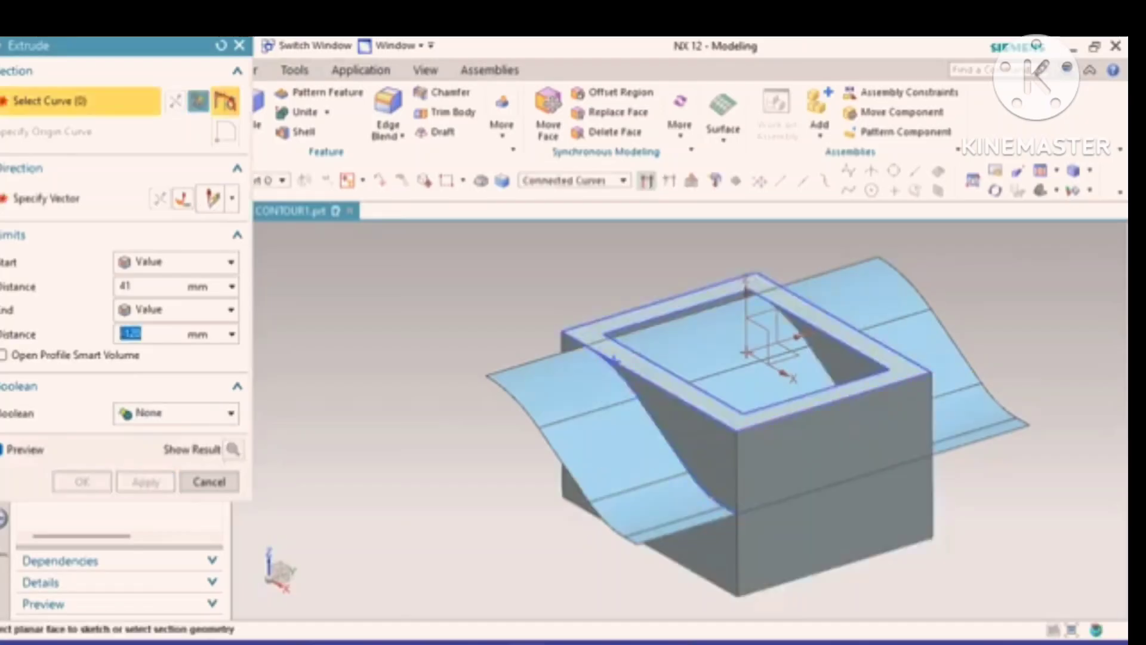
click(209, 482)
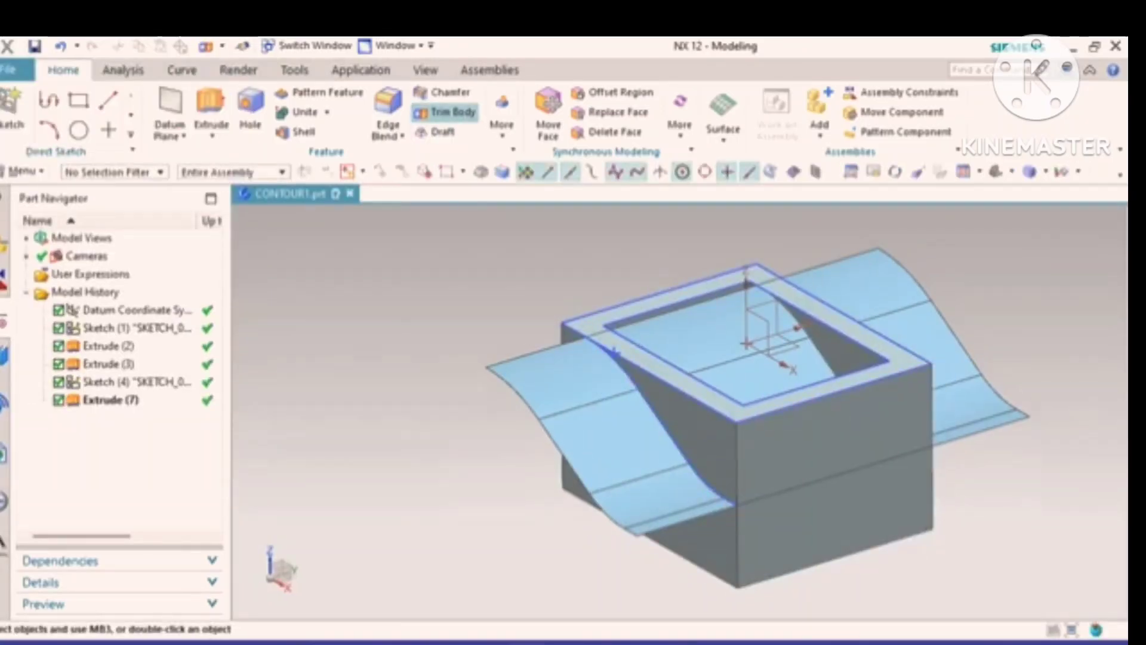
Step: Trim the block with the extruded contour sheet, reversing the direction to remove the material above the sheet
click(447, 112)
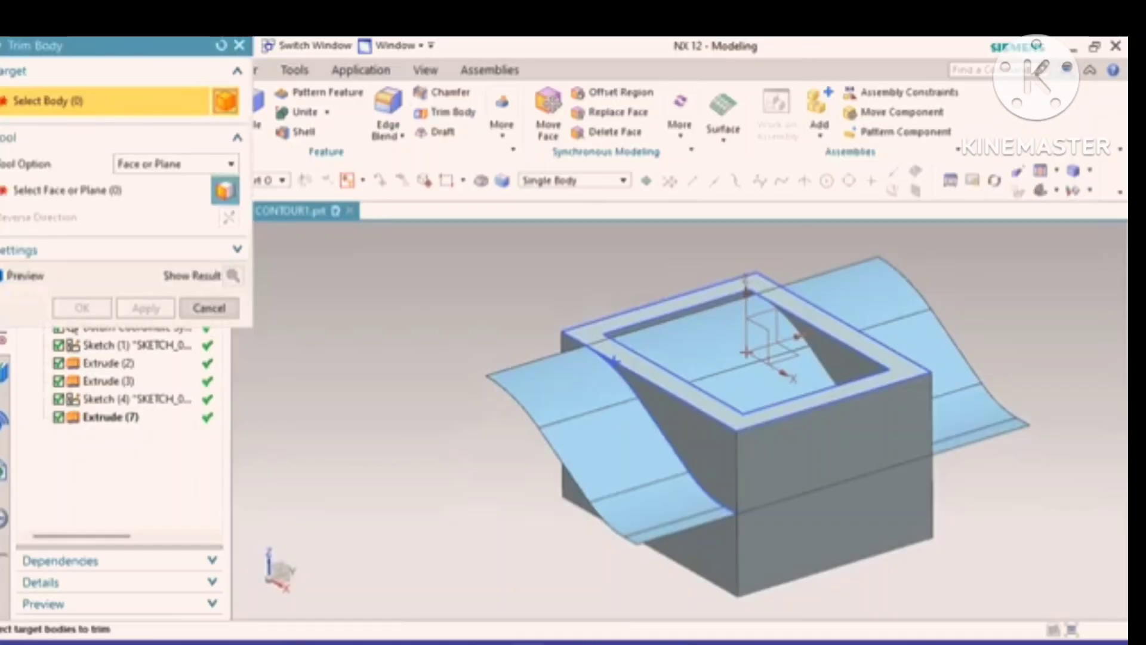
click(815, 411)
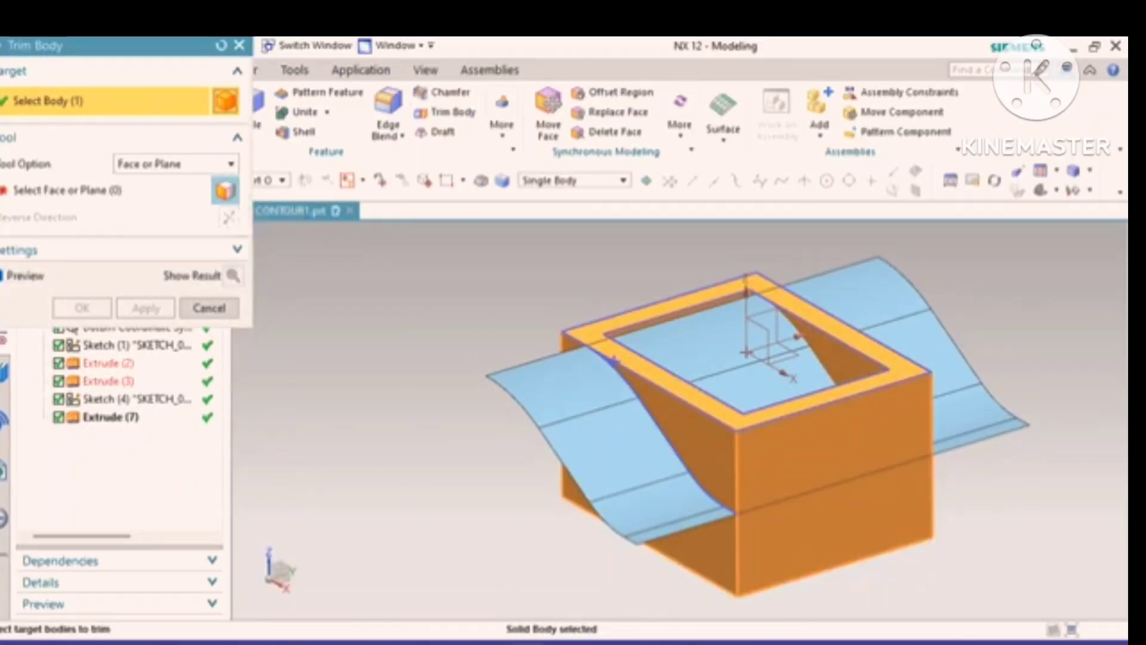
click(225, 191)
click(565, 387)
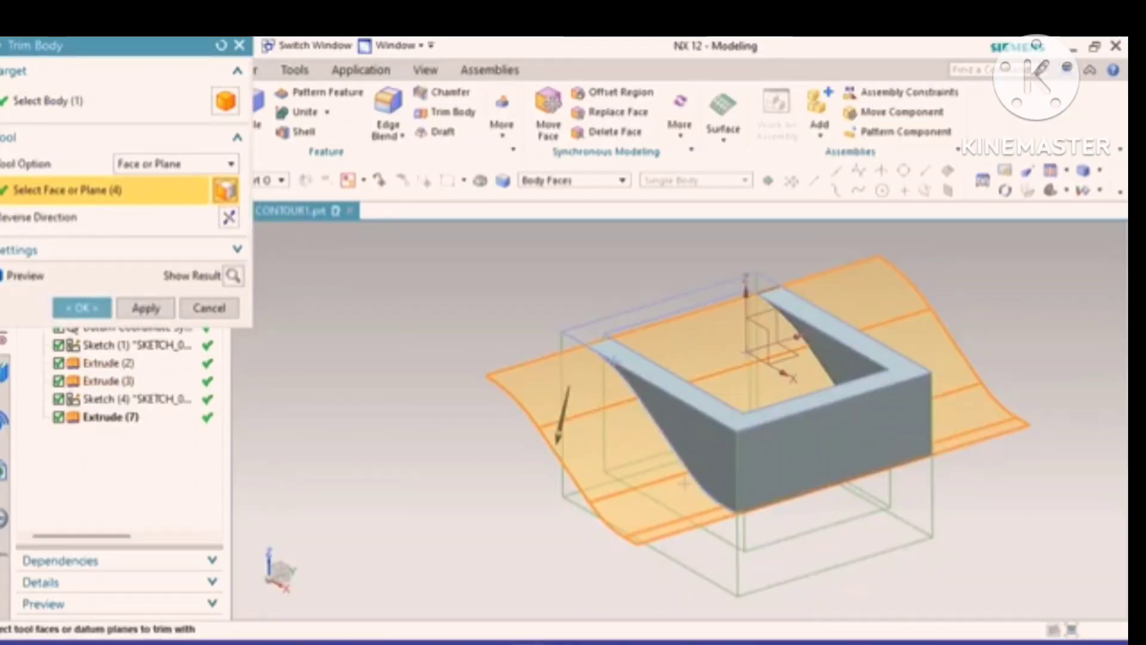
click(229, 217)
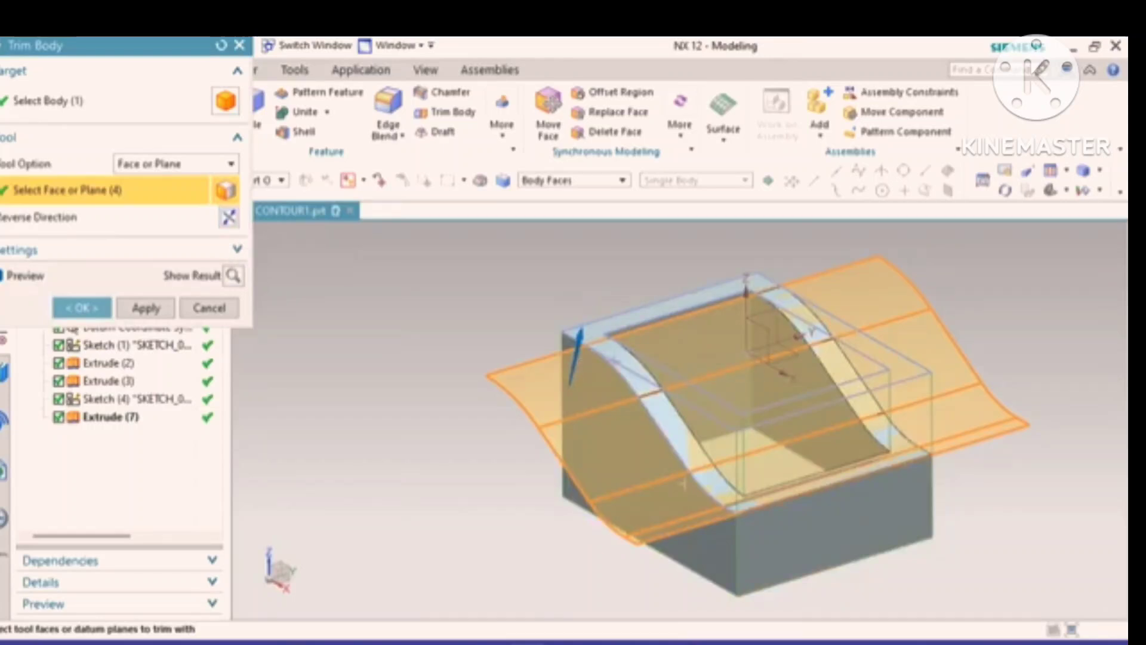
click(146, 307)
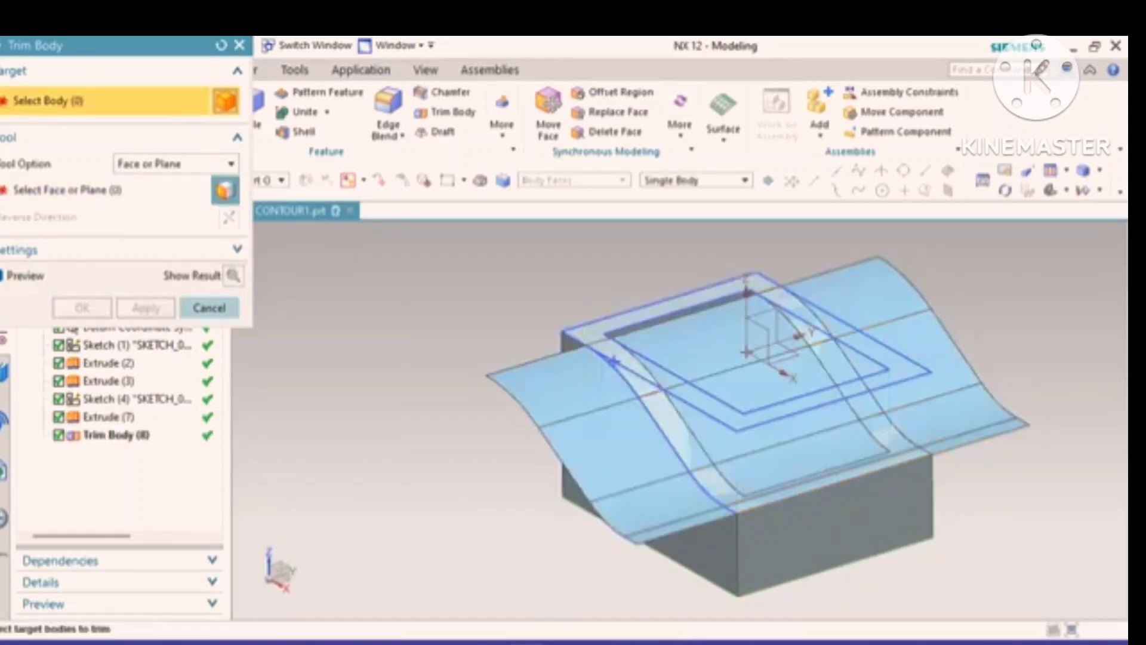
click(209, 308)
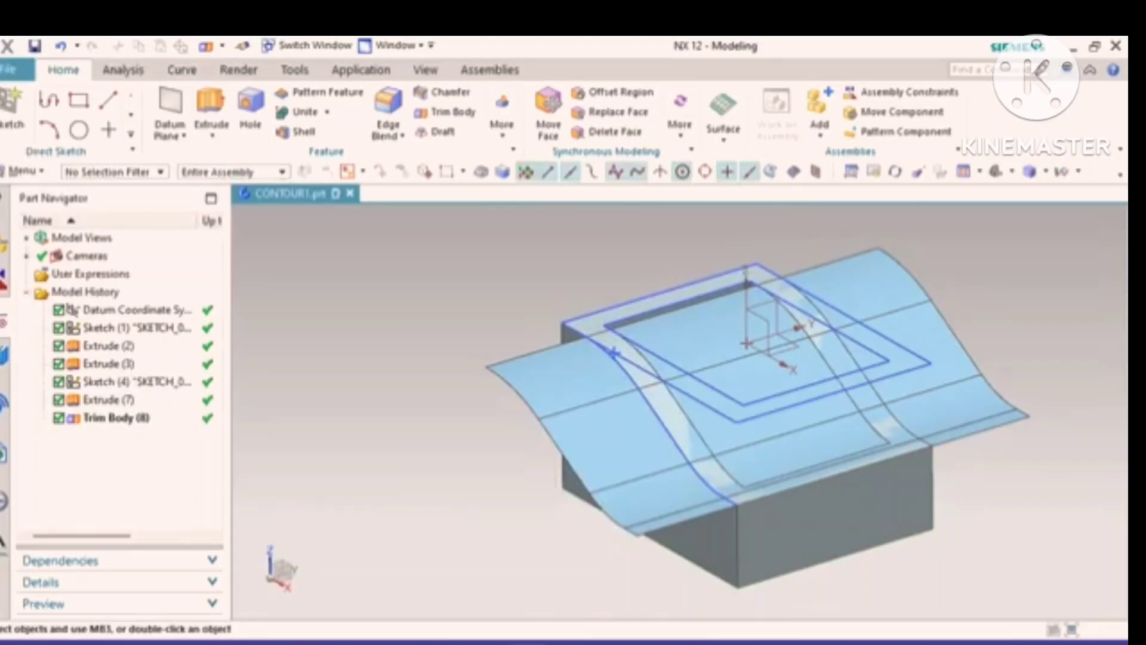
Step: Hide the extruded contour sheet, the rectangle sketch and the contour profile sketch
right_click(402, 236)
click(460, 269)
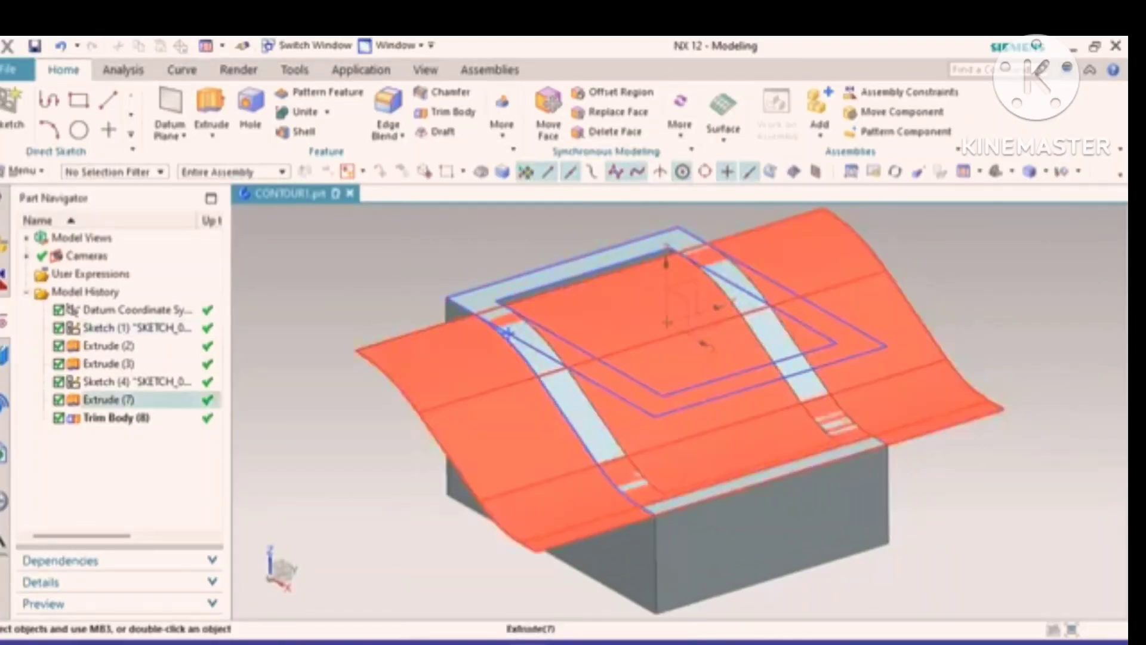
right_click(448, 381)
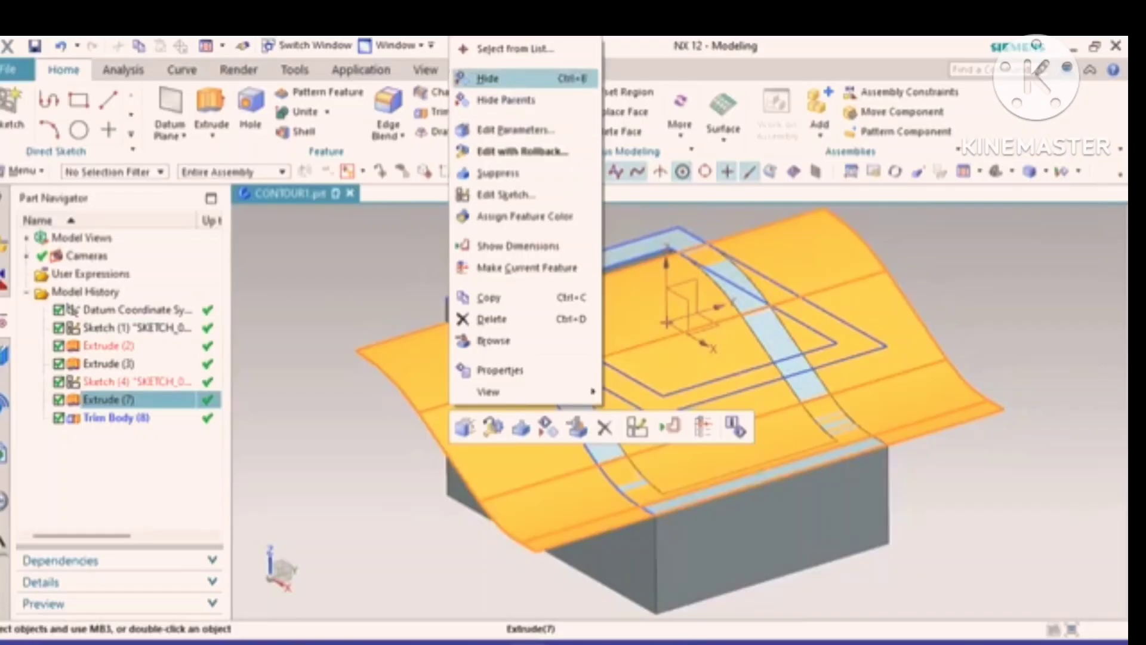
click(495, 78)
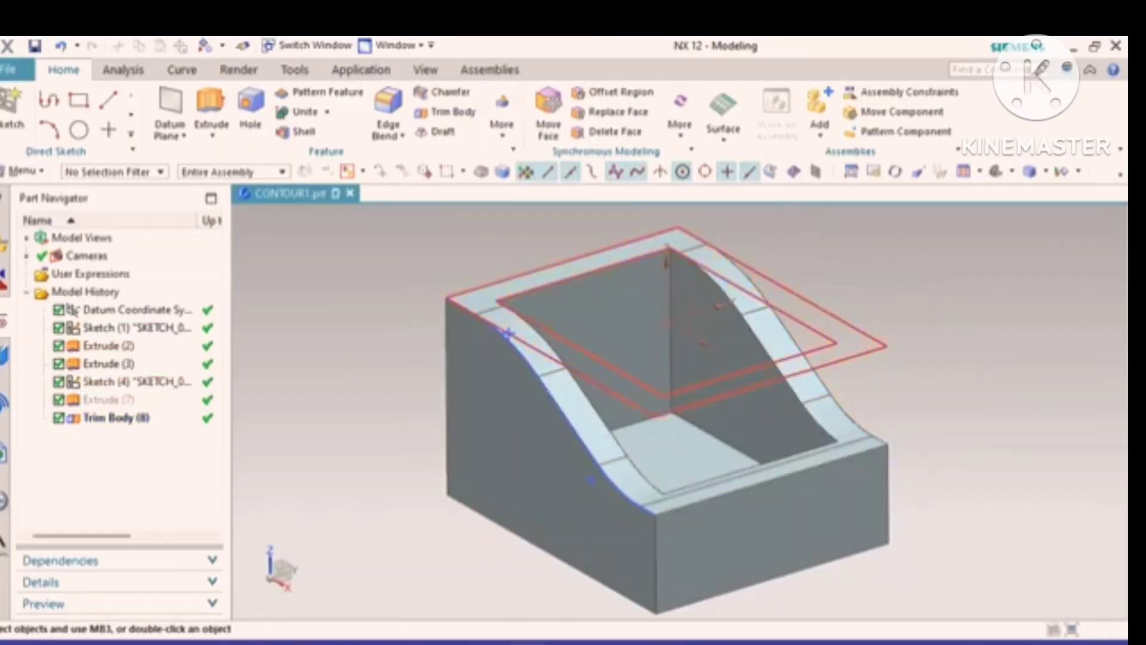
click(137, 327)
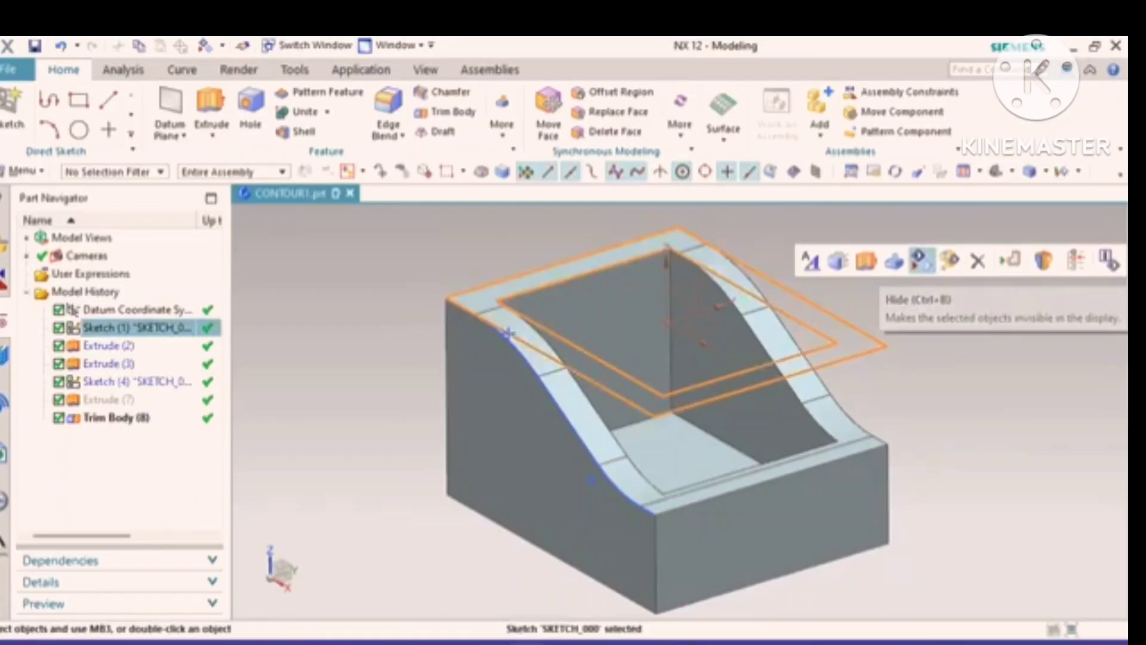
click(922, 260)
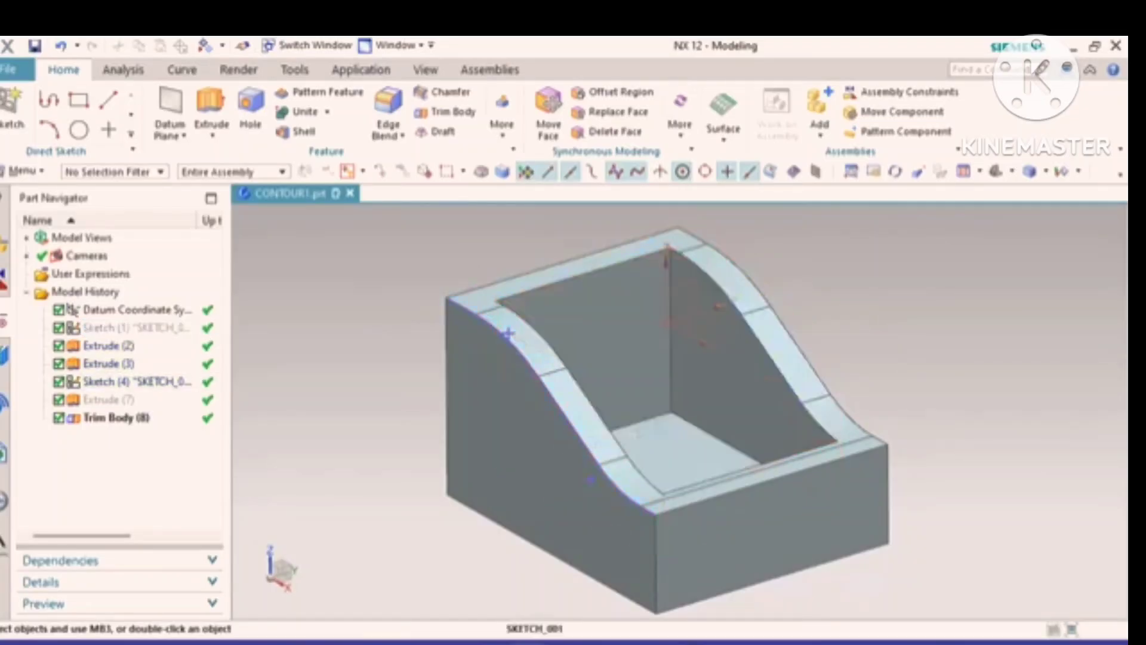
click(562, 409)
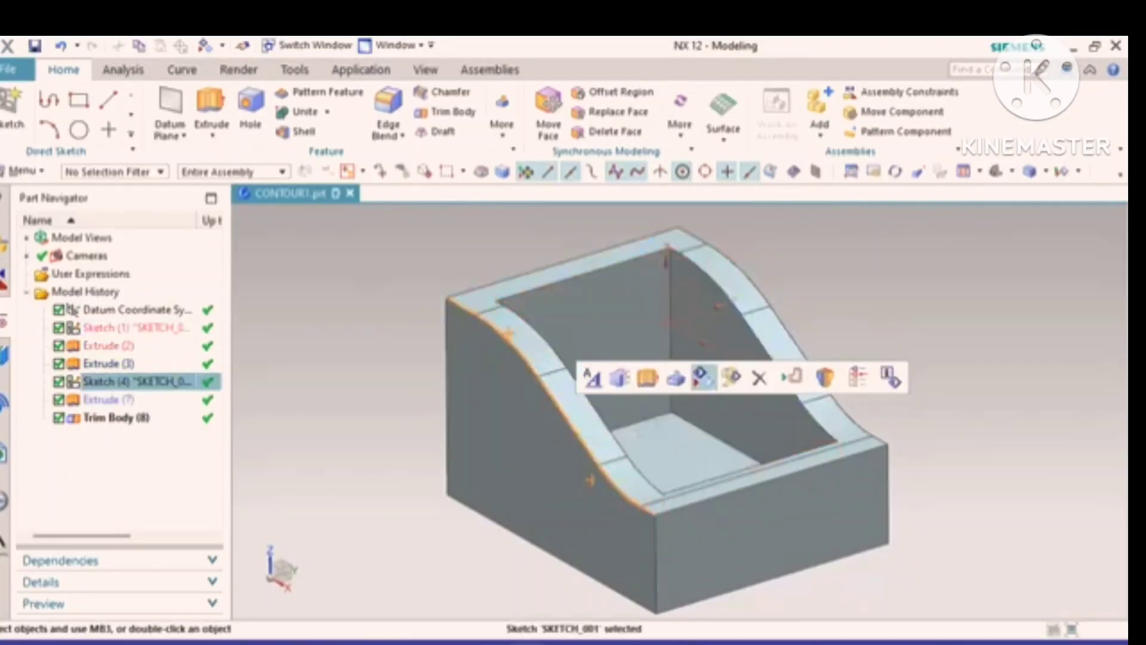
click(703, 378)
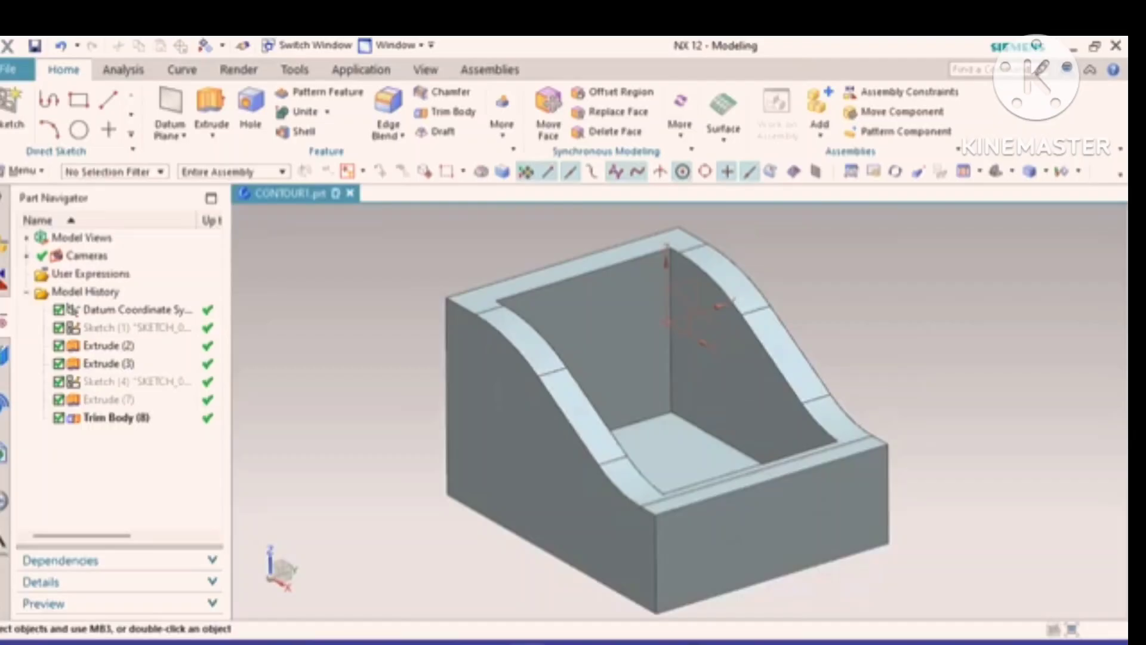
Step: Blend the four vertical inner corner edges of the pocket with a 10 mm radius
right_click(360, 280)
click(395, 315)
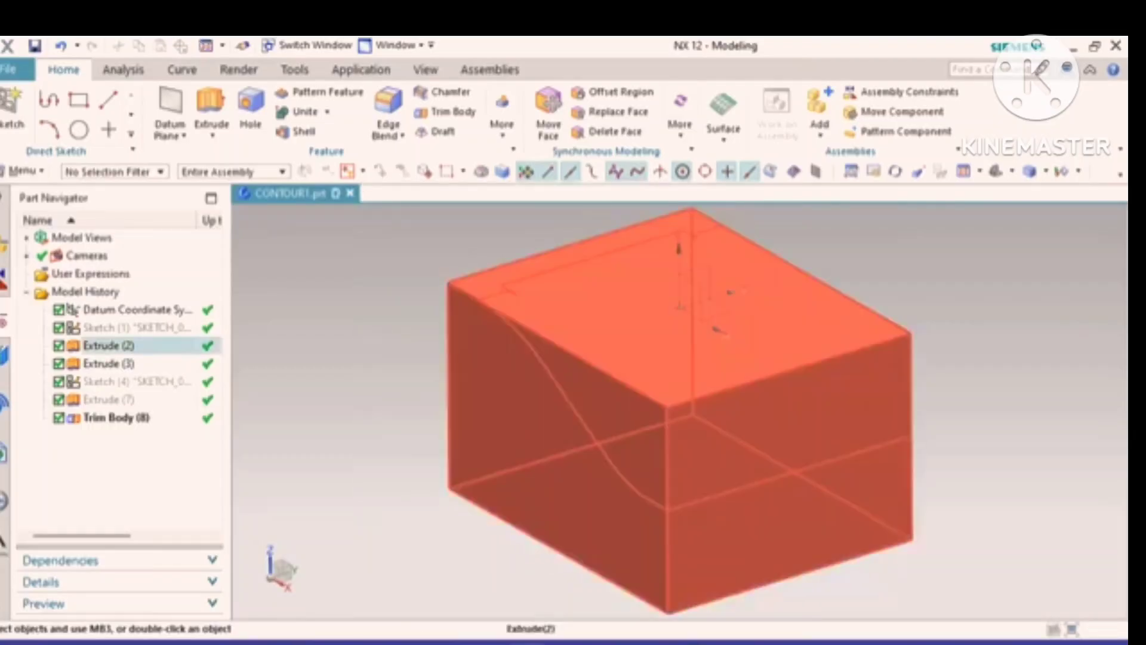
middle_drag(573, 334, 705, 370)
middle_drag(734, 274, 710, 287)
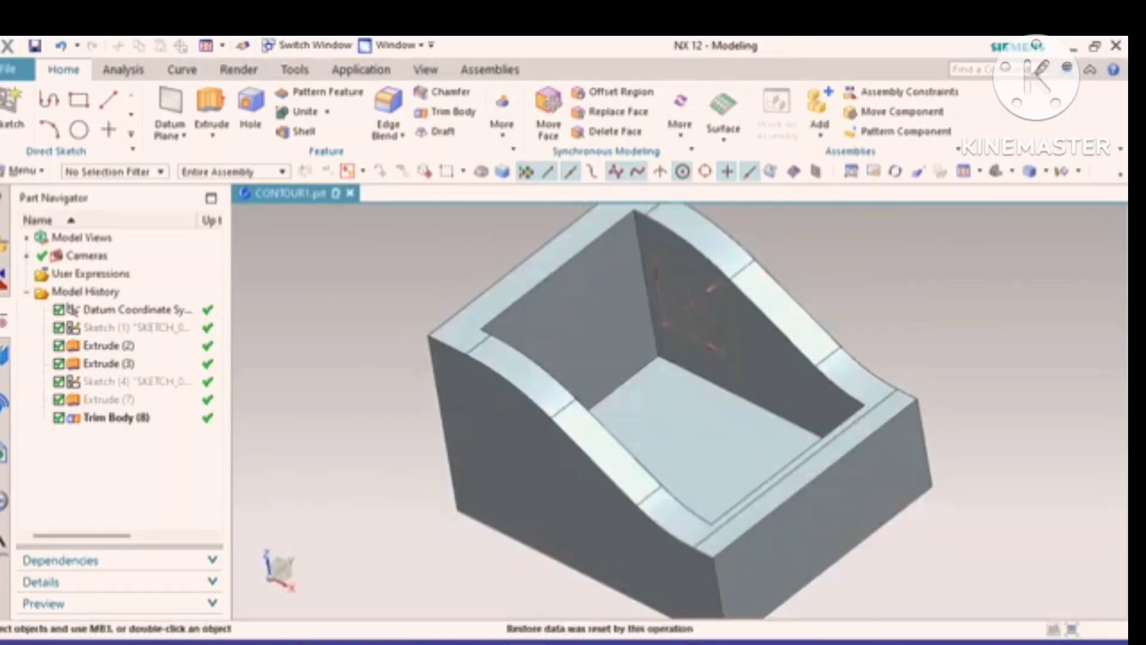
right_click(347, 259)
click(382, 293)
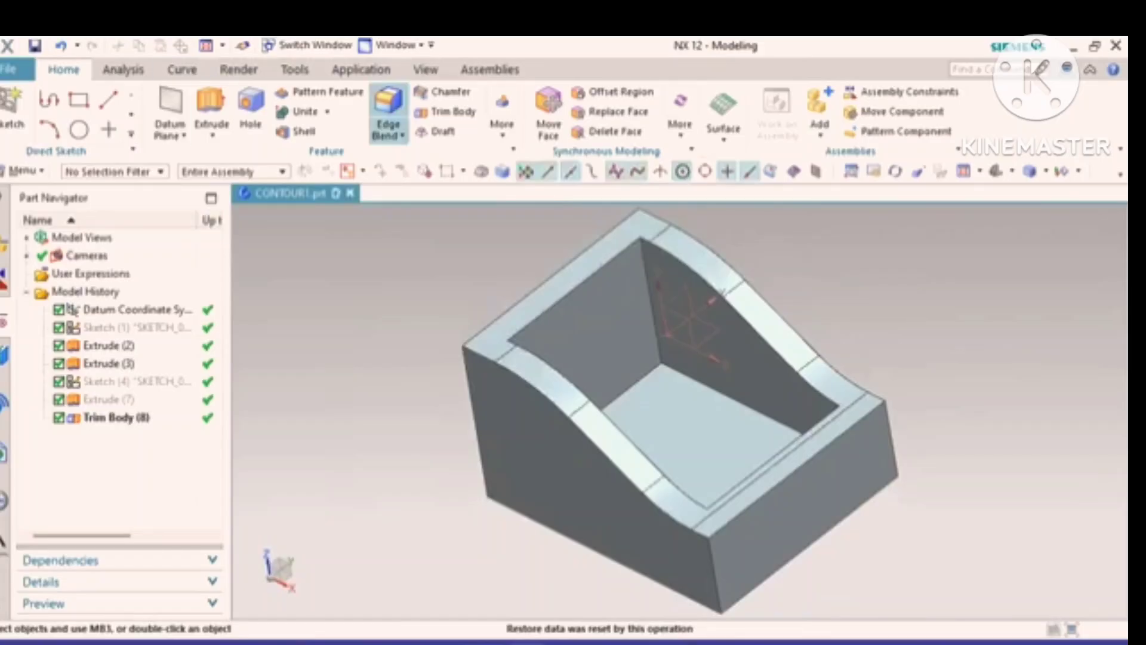
click(391, 135)
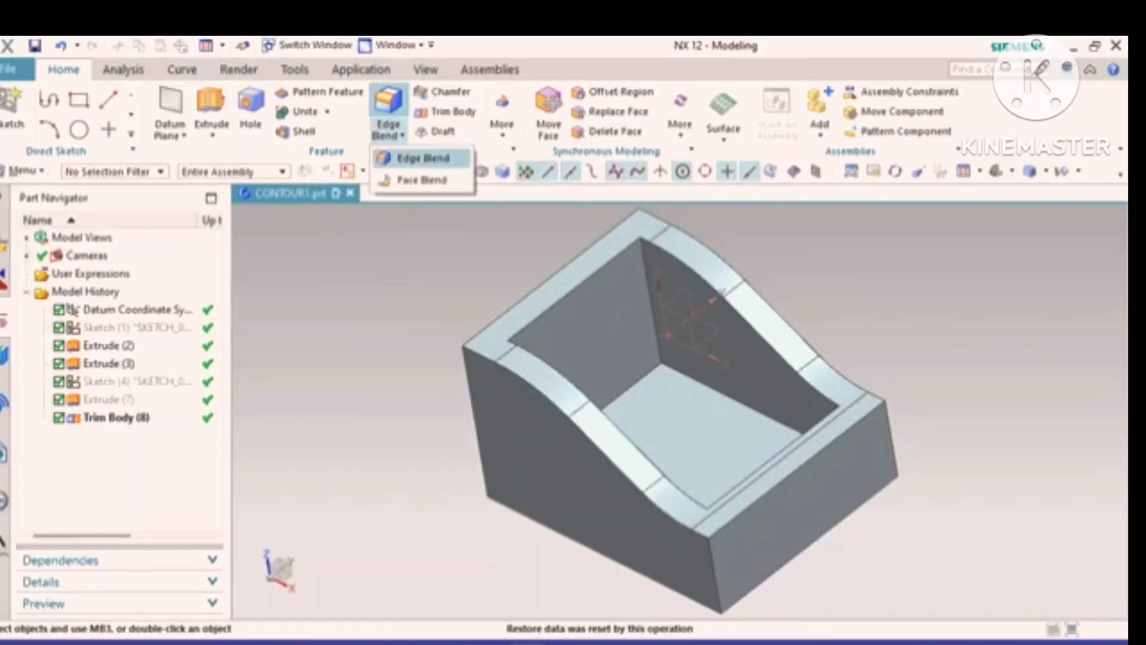
click(421, 158)
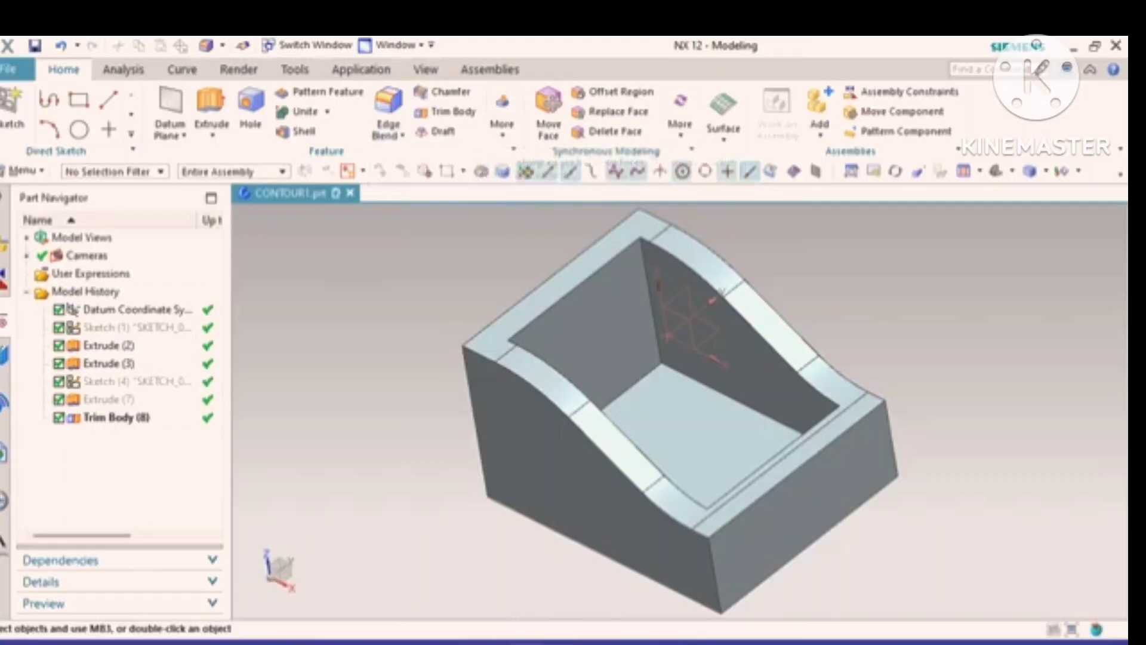
click(657, 346)
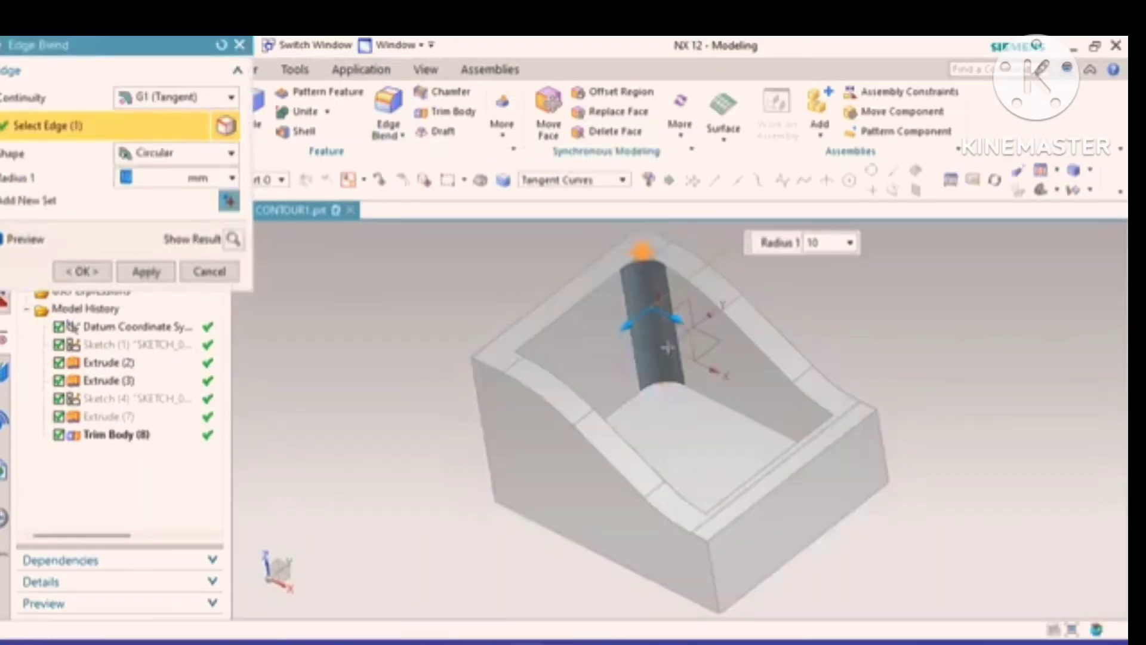
middle_drag(667, 346, 615, 343)
click(591, 379)
click(673, 521)
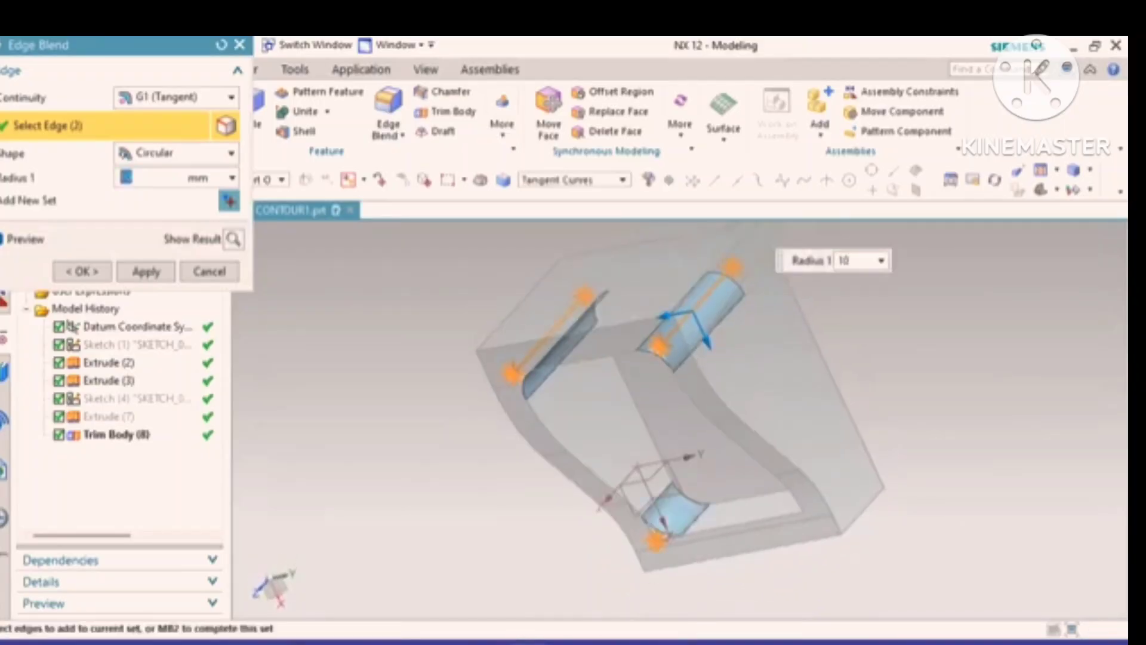
middle_drag(674, 521, 753, 512)
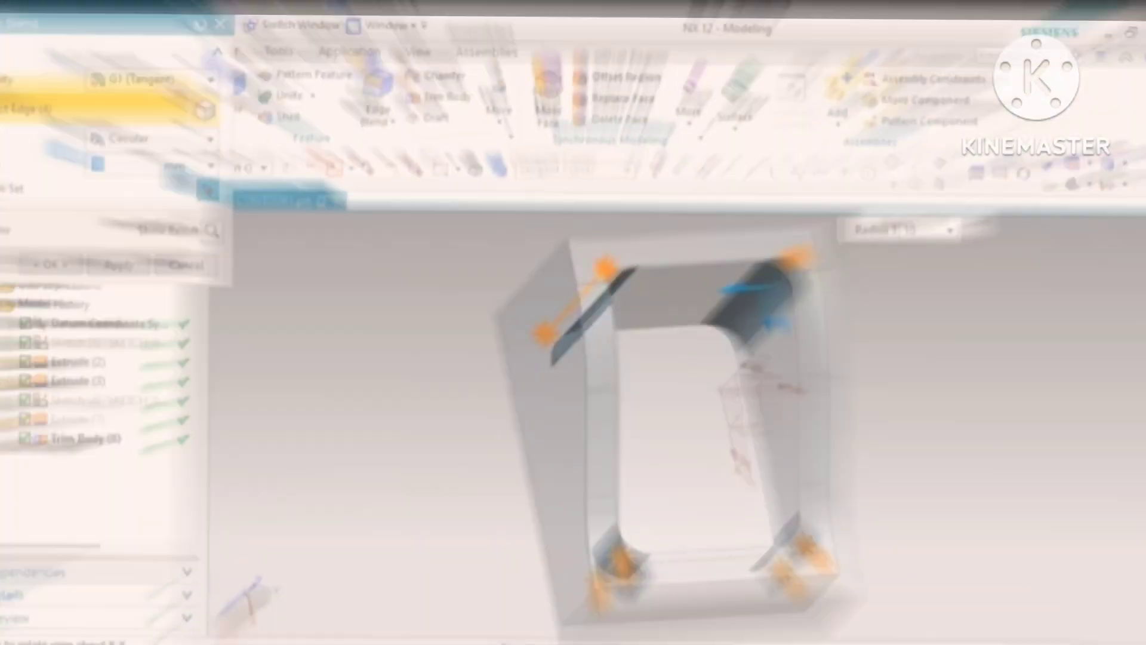
middle_drag(656, 406, 693, 364)
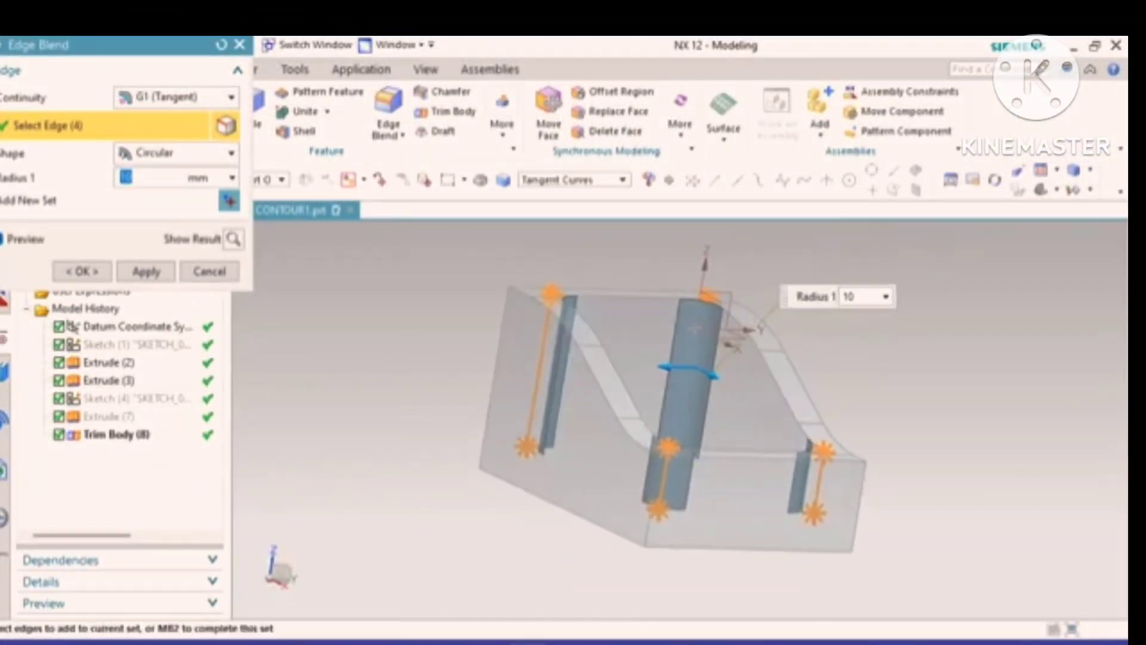
click(82, 271)
Step: Blend the upper rim edge around the pocket opening with a 5 mm radius
scroll(431, 382, down, 2)
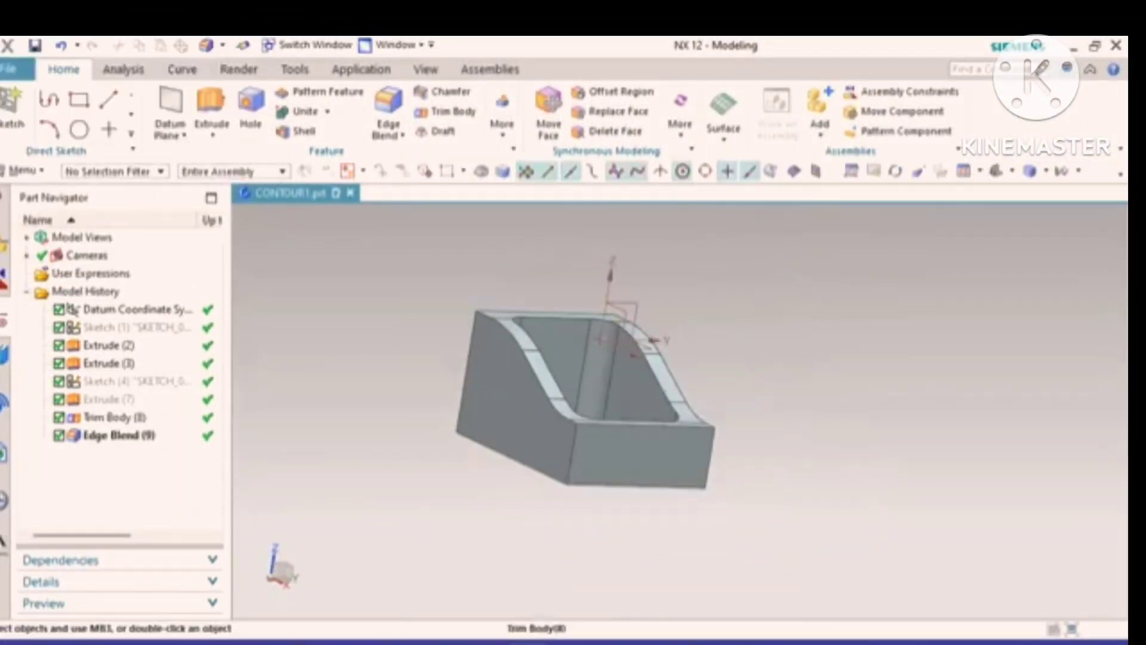
middle_drag(573, 382, 585, 421)
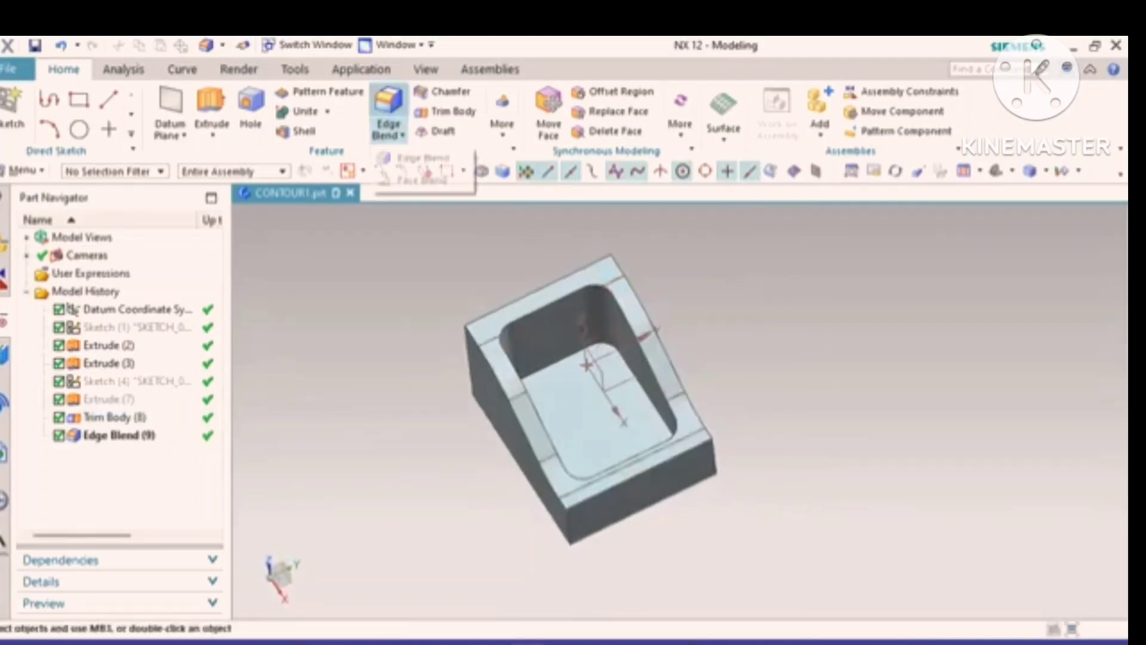
click(402, 135)
click(425, 157)
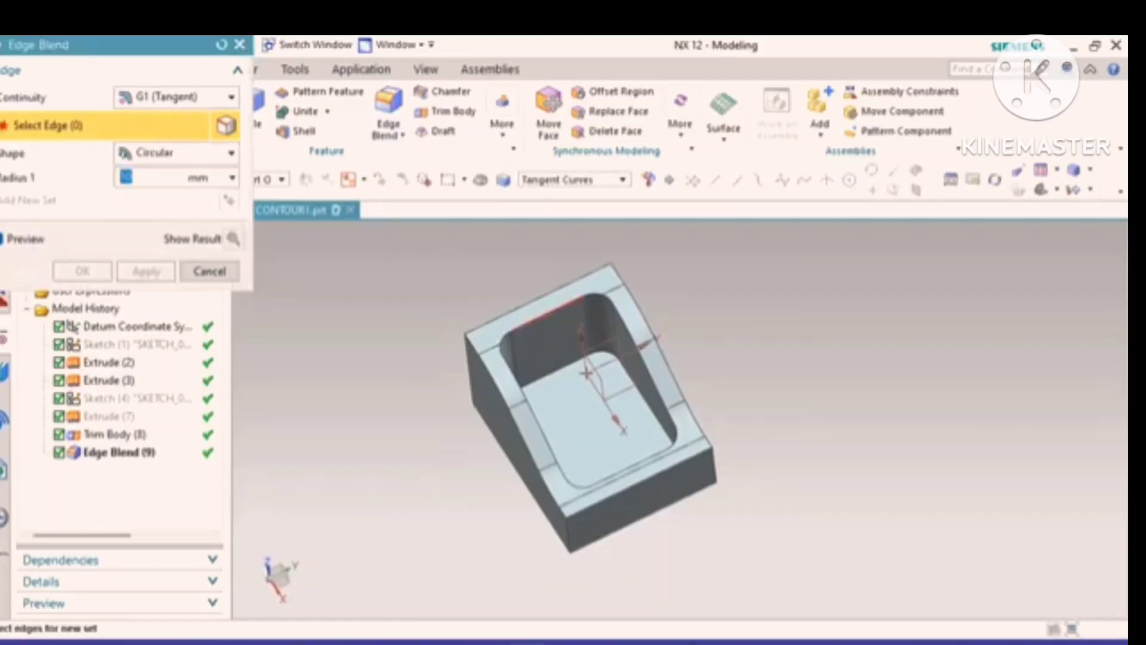
click(544, 322)
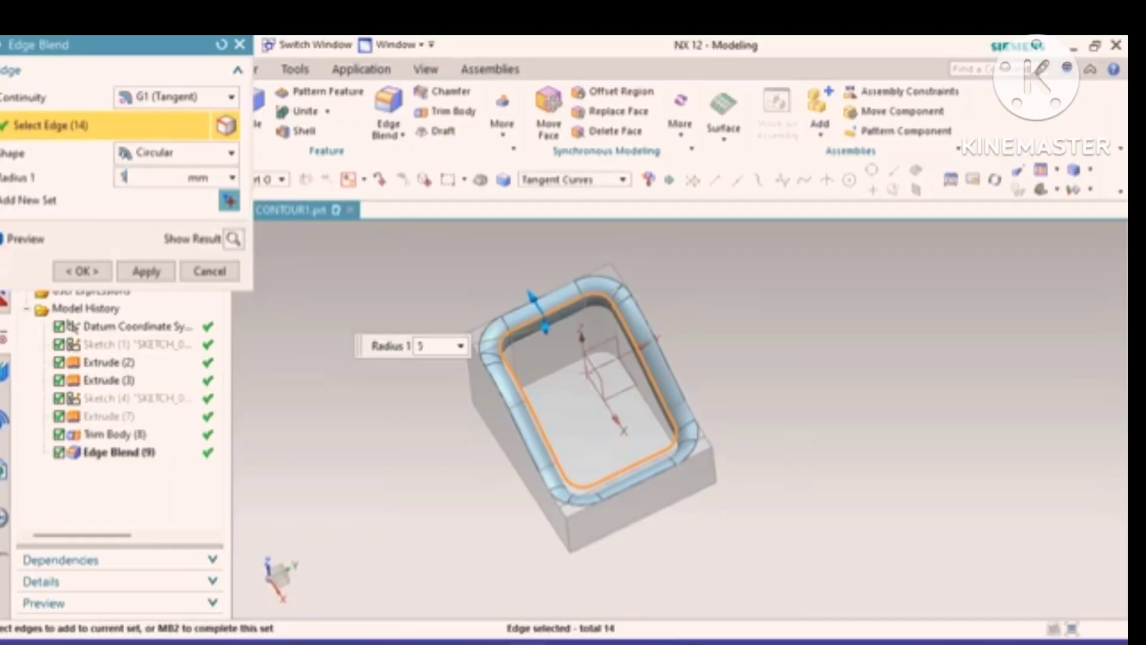
key(Return)
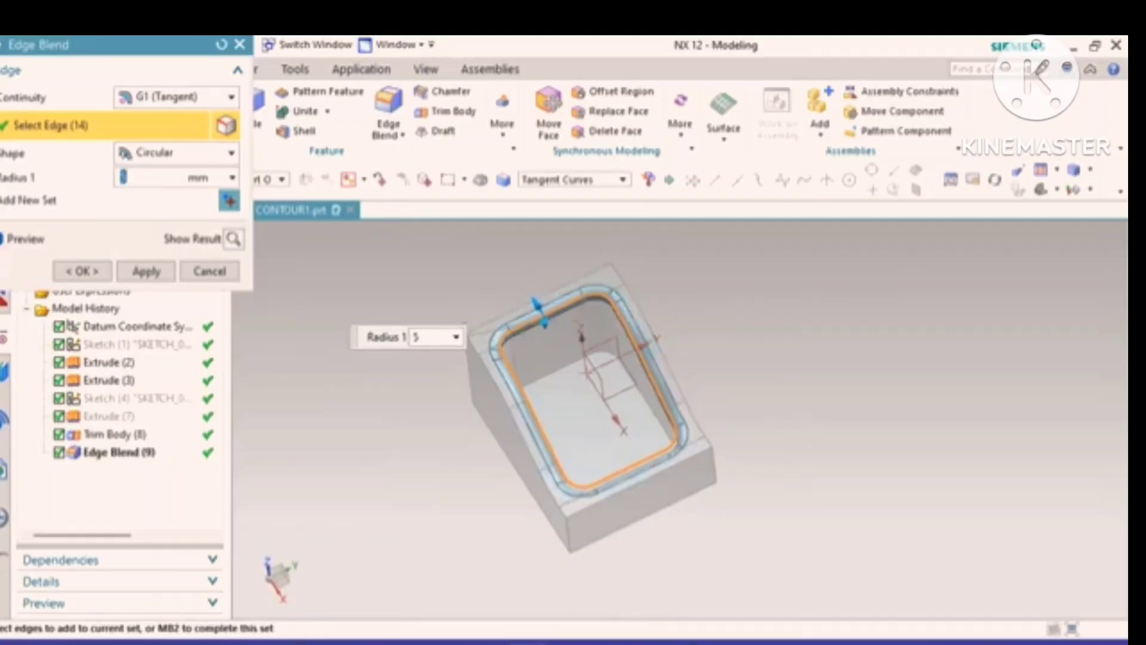
click(82, 270)
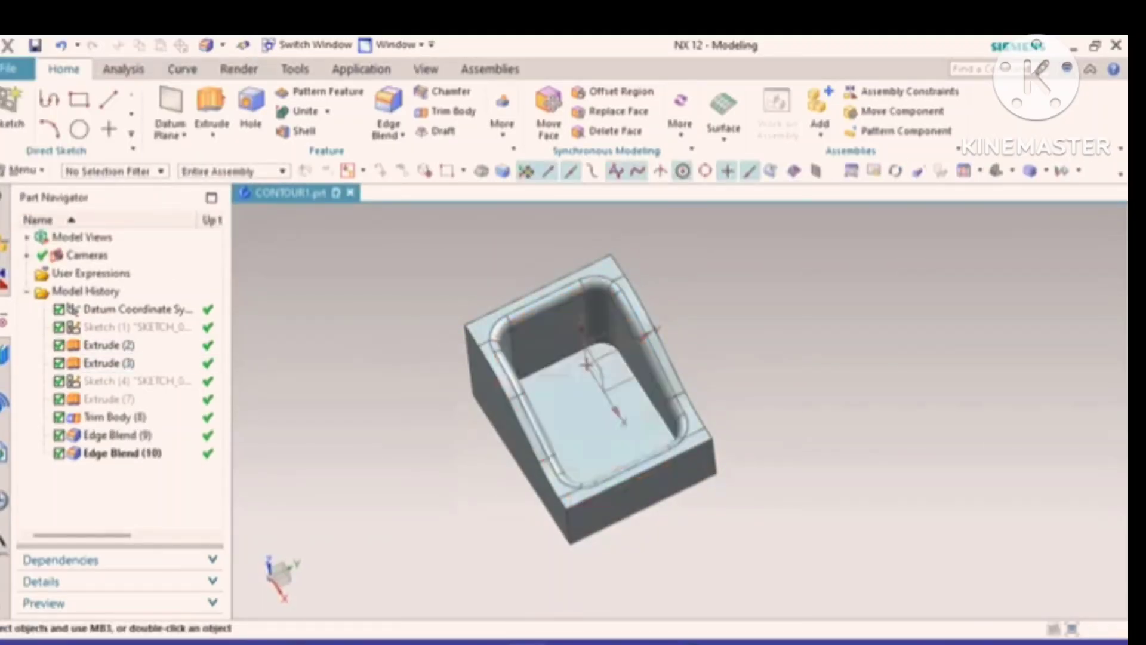
Step: Blend the closed loop of edges around the pocket floor with an 8 mm radius
scroll(645, 444, up, 2)
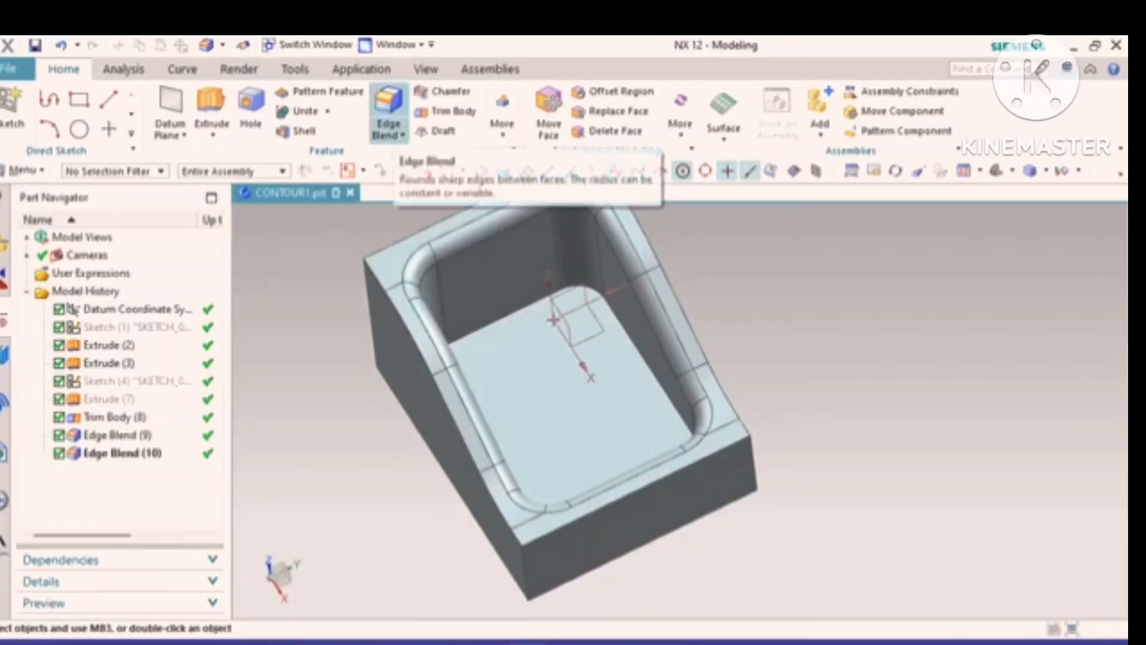
click(388, 135)
click(417, 155)
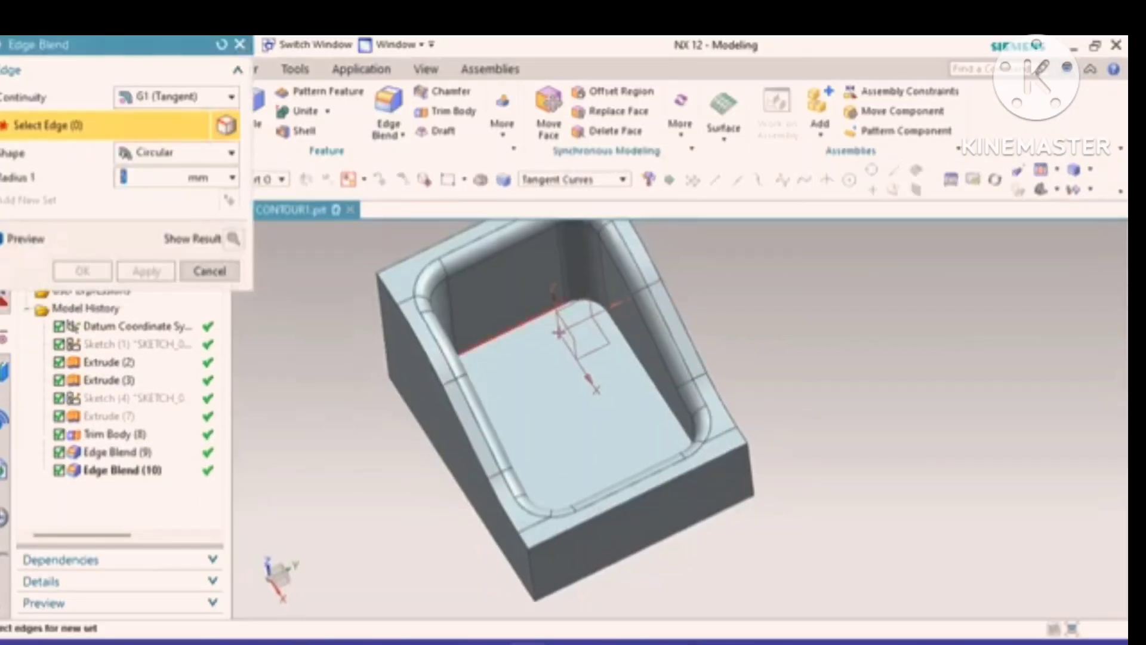
click(517, 329)
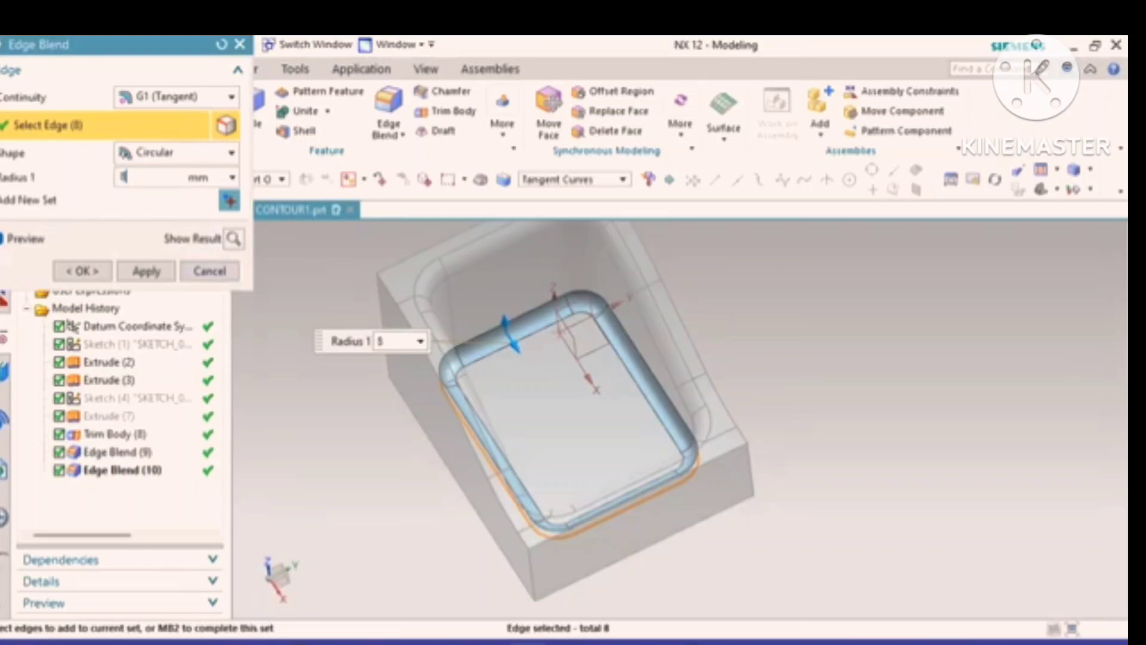
click(147, 271)
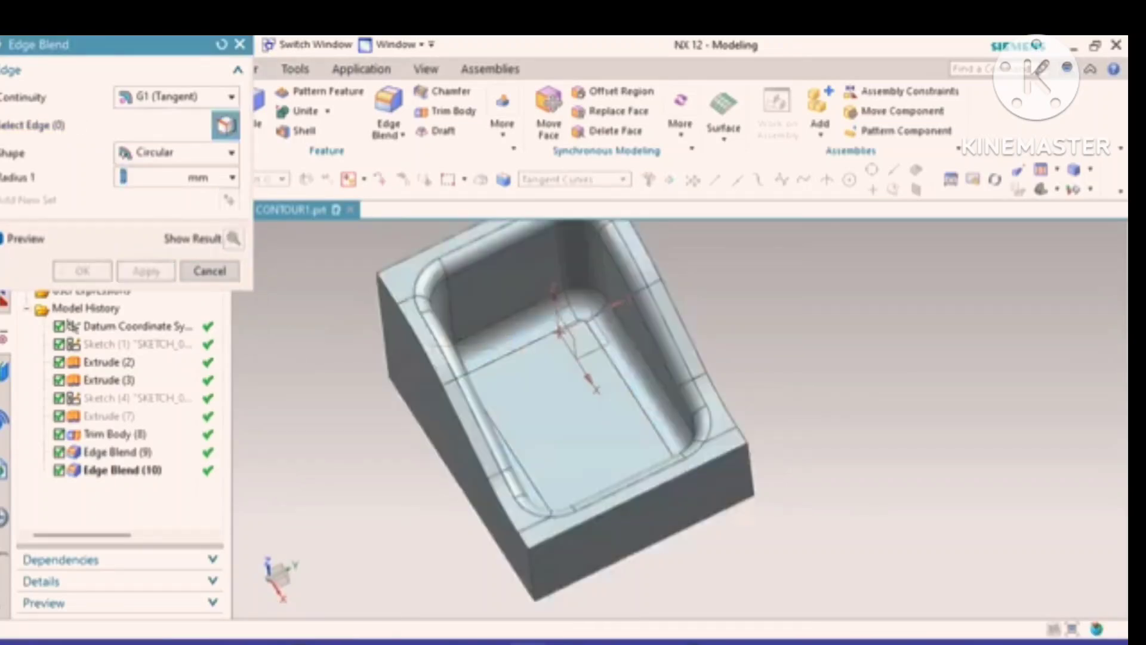
middle_drag(348, 383, 313, 367)
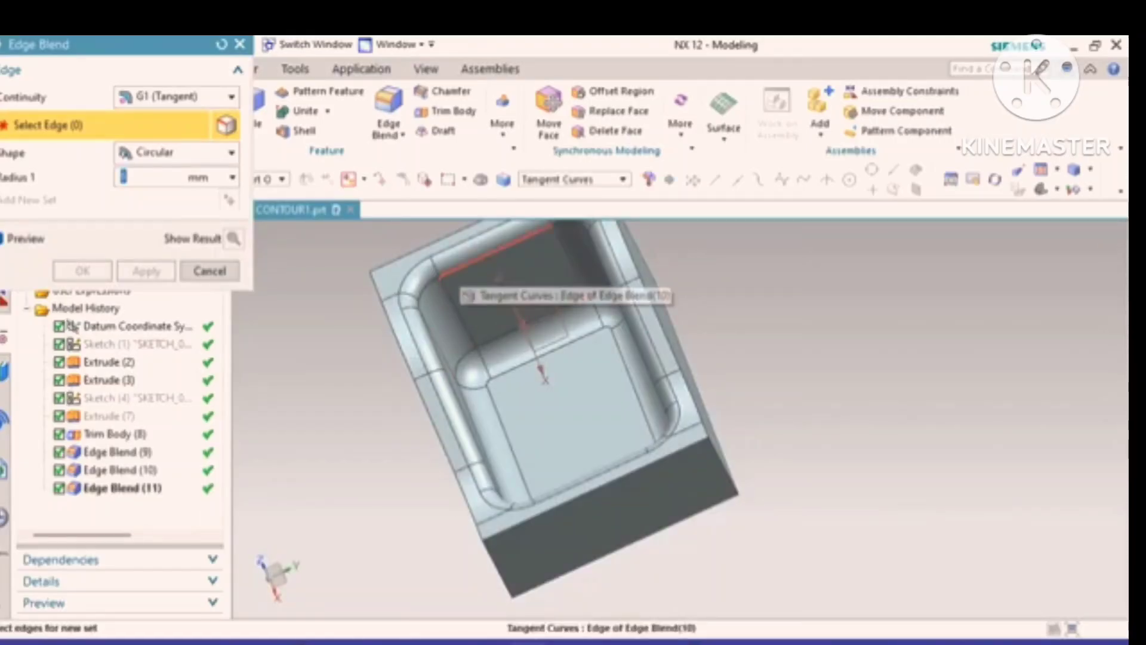
scroll(521, 382, down, 1)
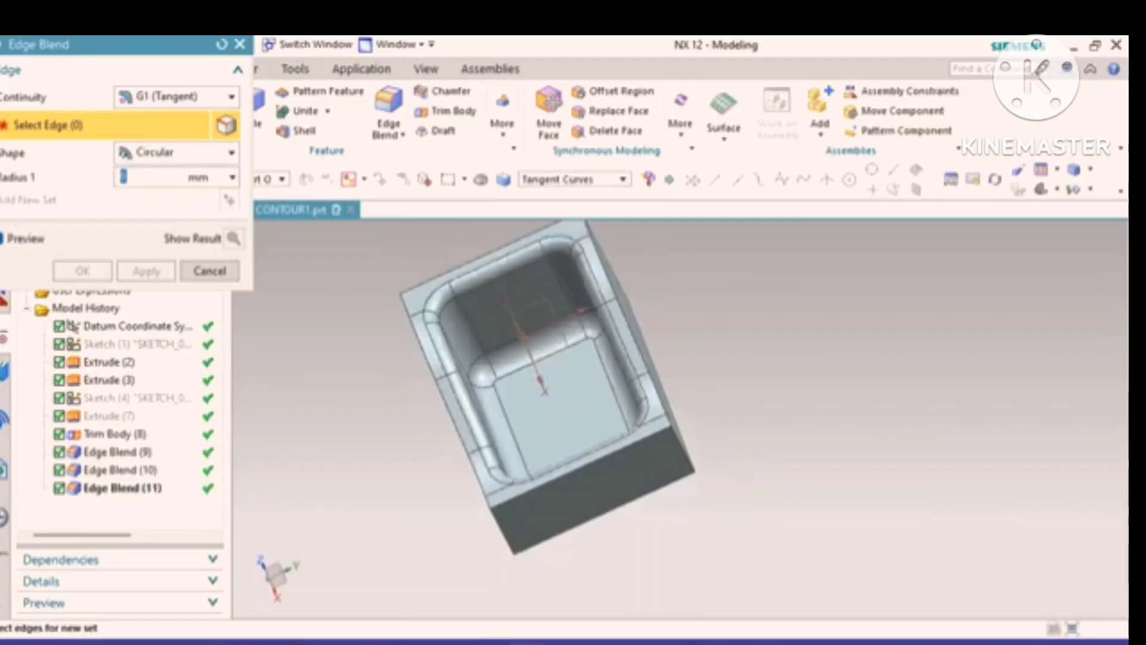
middle_drag(545, 391, 579, 385)
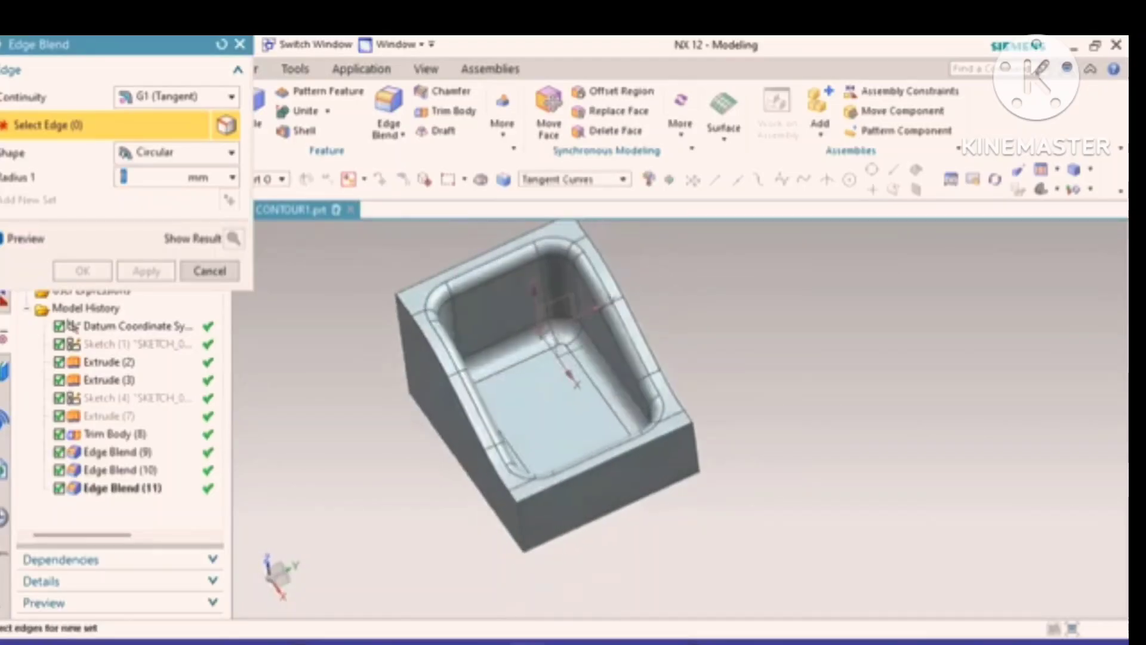
click(210, 270)
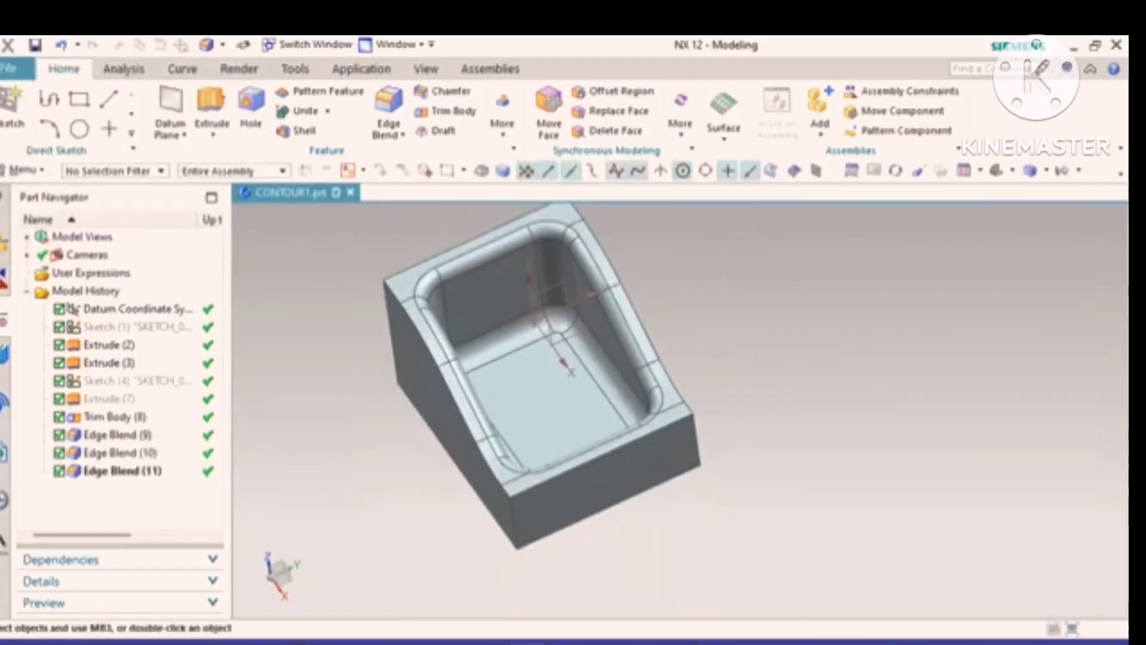
Step: Orient the part to the isometric view and fit it in the graphics area
right_click(316, 269)
mouse_move(394, 527)
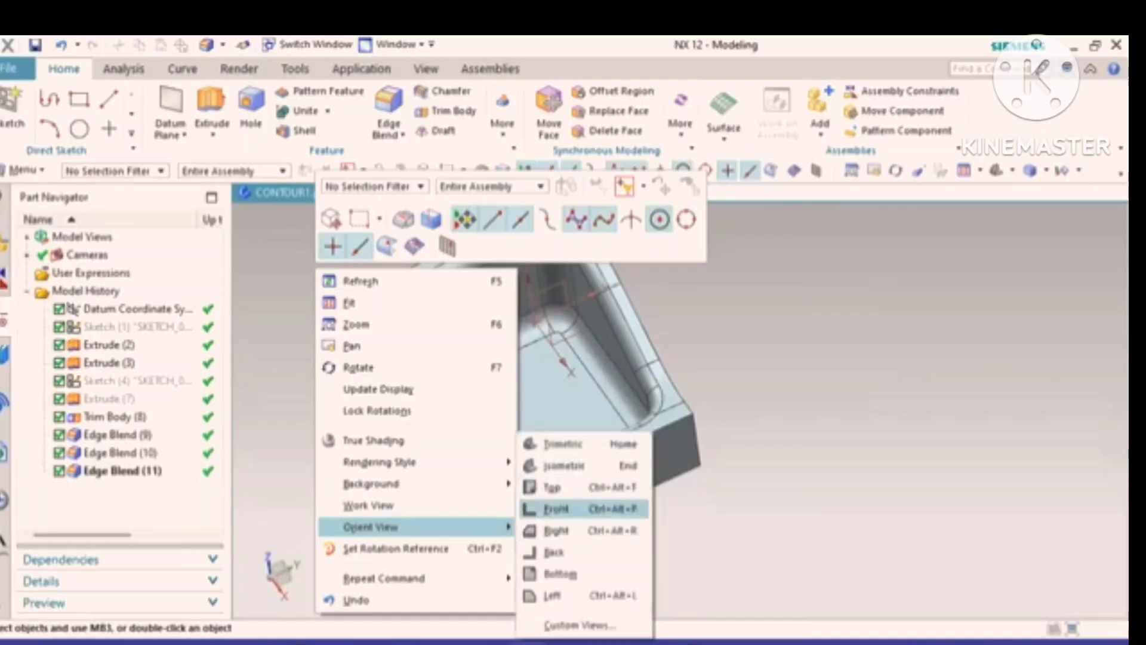
click(561, 465)
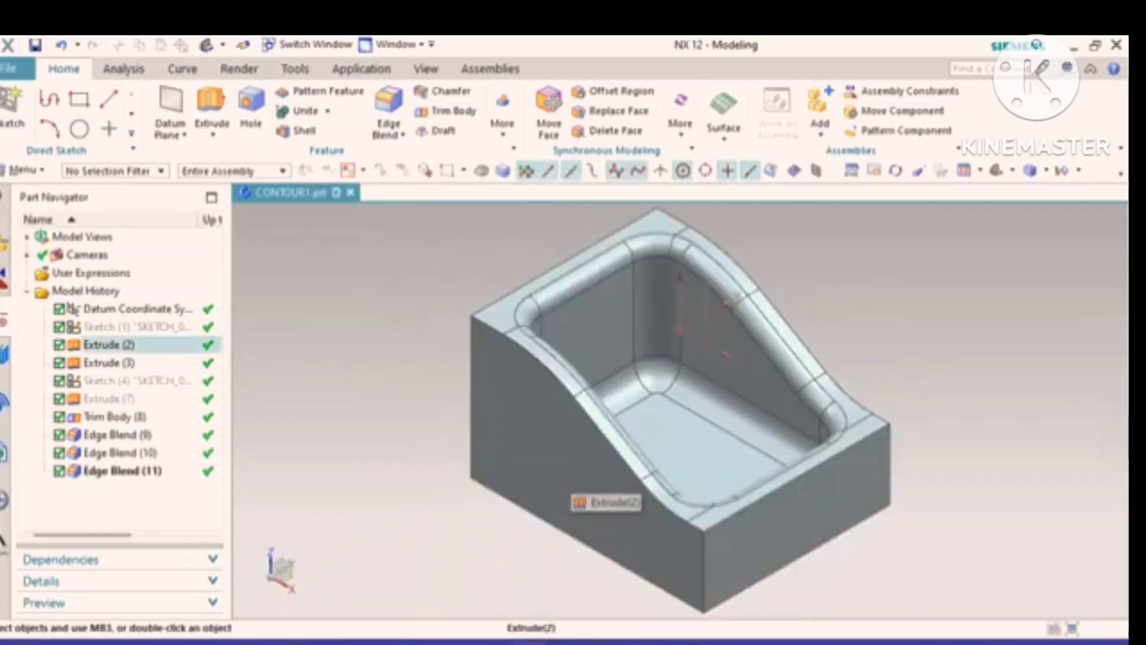
right_click(385, 246)
click(418, 280)
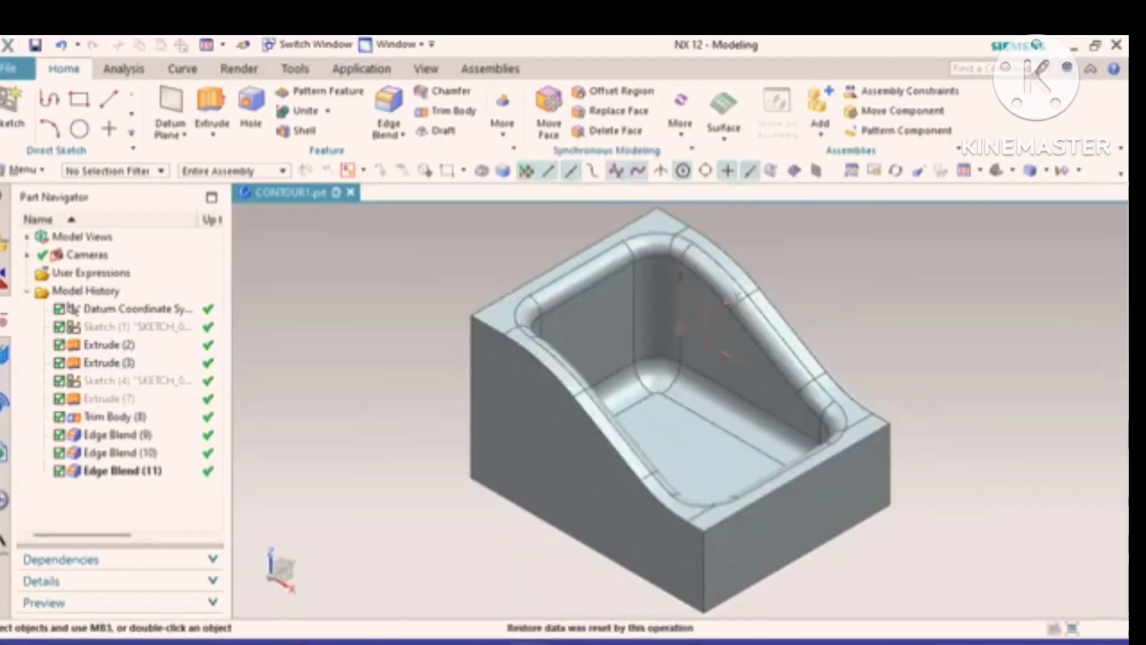
Step: Examine the blended pocket corners, rim and floor from several angles, finishing with the whole part fitted in view
scroll(1009, 473, up, 1)
scroll(1005, 473, down, 1)
scroll(561, 427, up, 1)
mouse_move(716, 370)
middle_down()
mouse_move(722, 355)
mouse_move(681, 345)
mouse_move(705, 370)
middle_up()
middle_drag(713, 283, 752, 286)
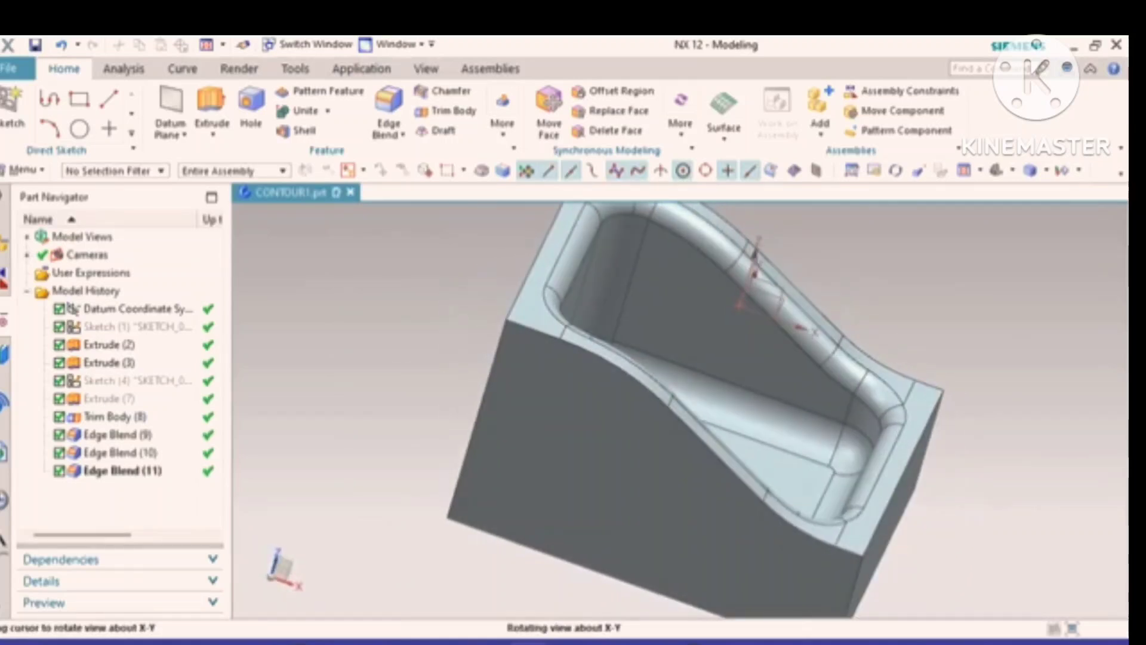
scroll(569, 399, down, 3)
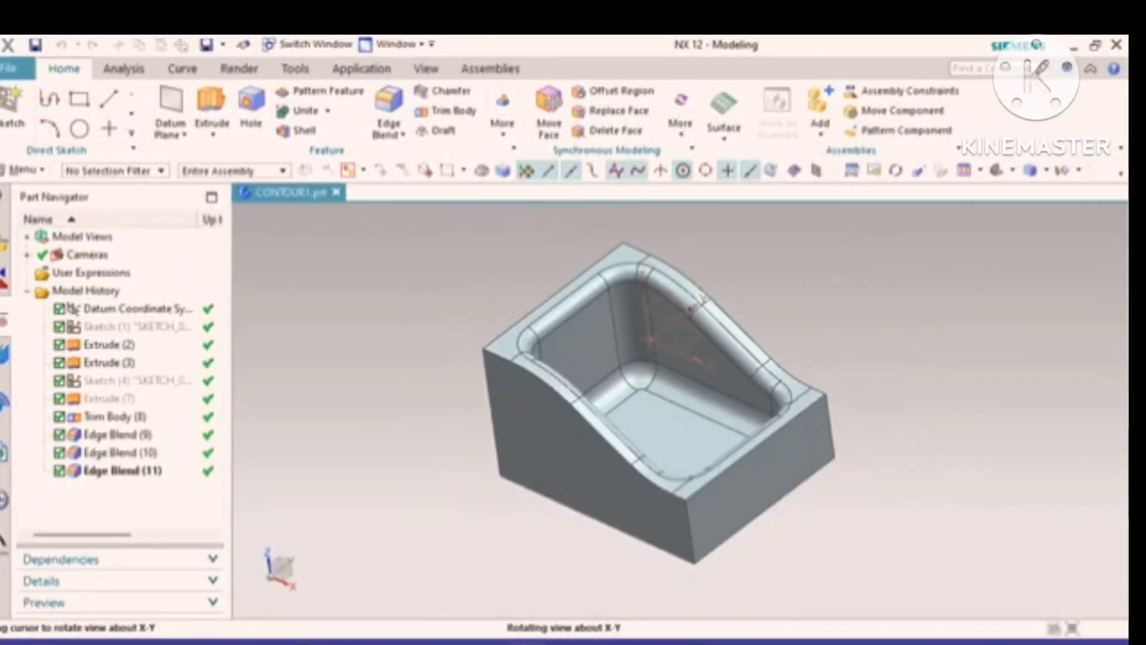
middle_drag(657, 382, 669, 367)
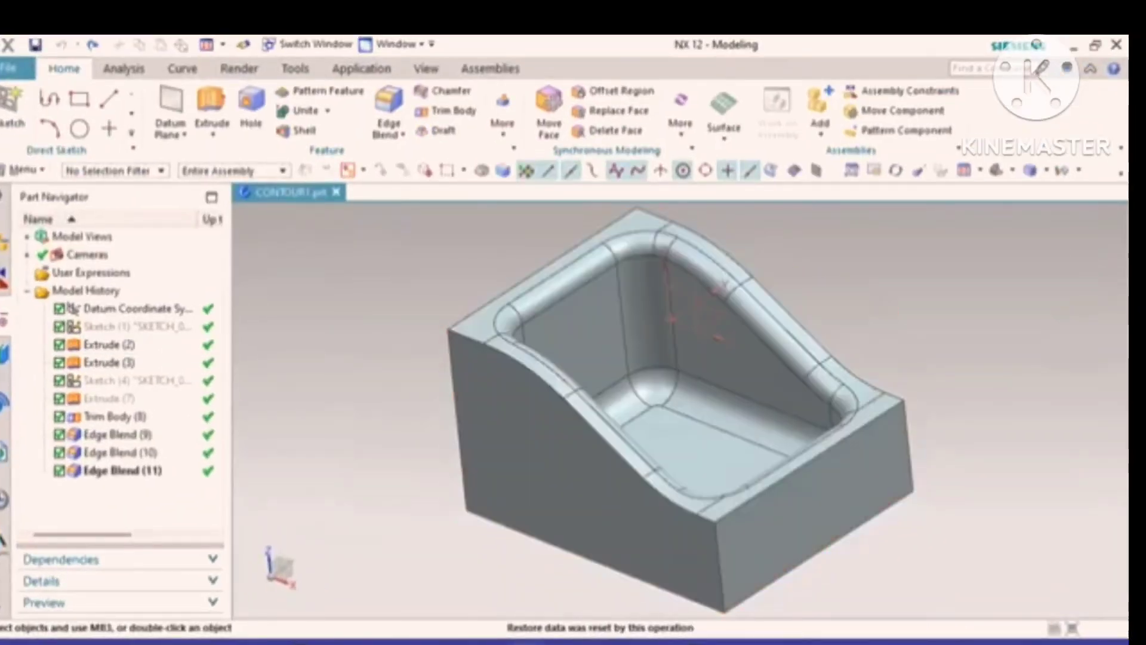
right_click(340, 242)
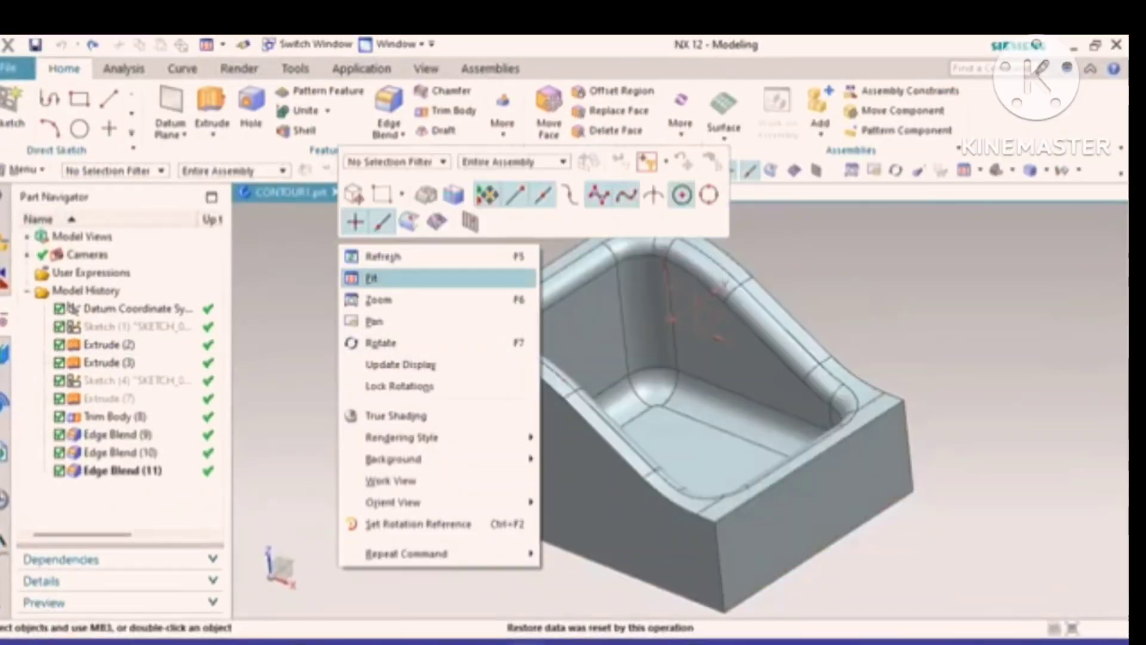
click(371, 277)
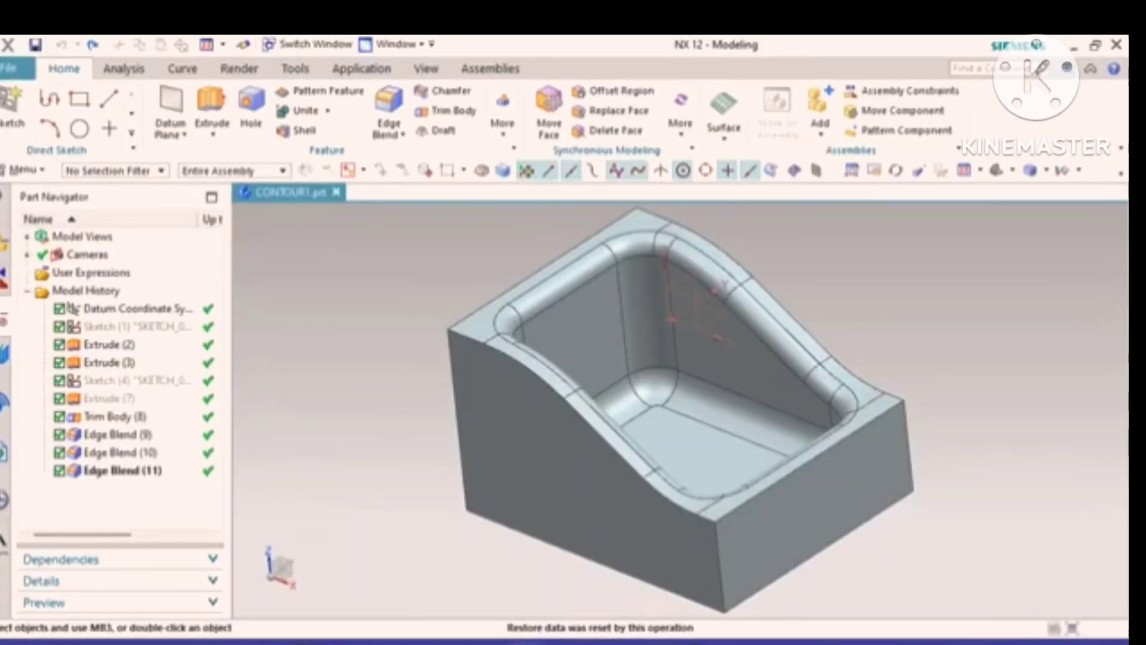
Step: Set the radius of the blend on the pocket's four vertical corners to 8 mm
click(118, 435)
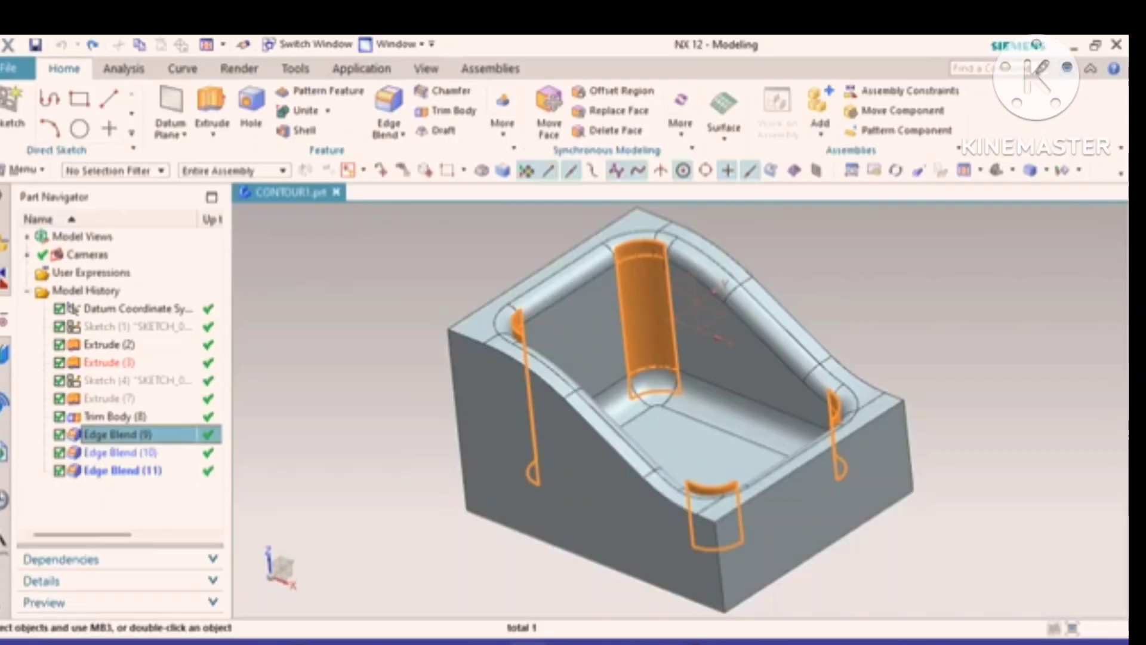
double_click(117, 434)
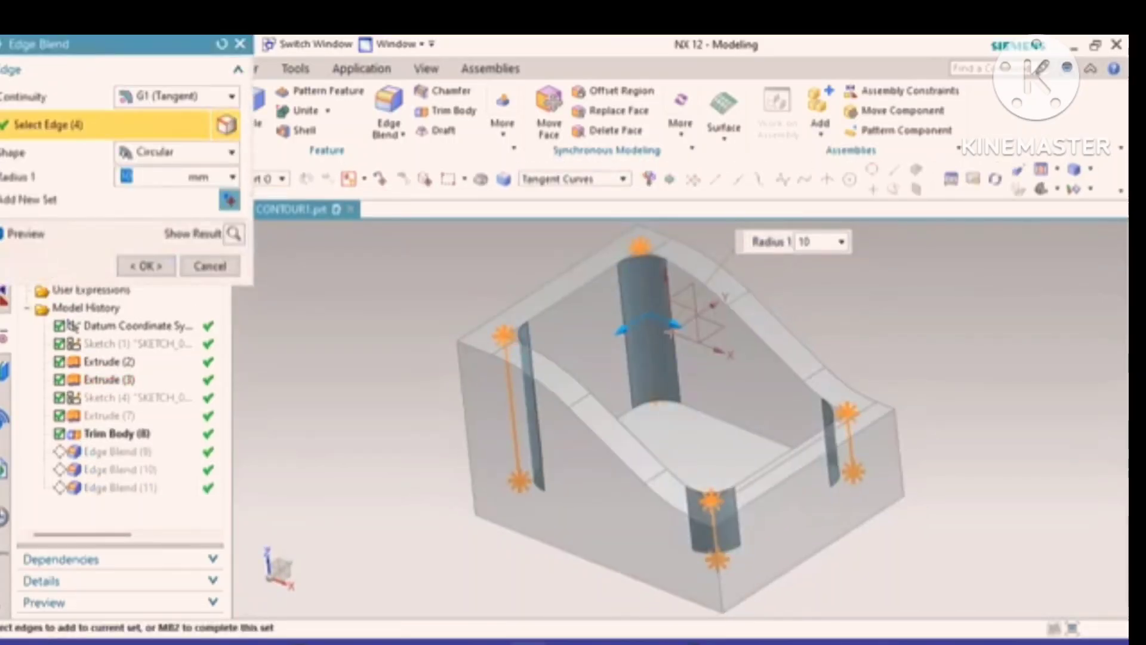
text(8)
click(147, 266)
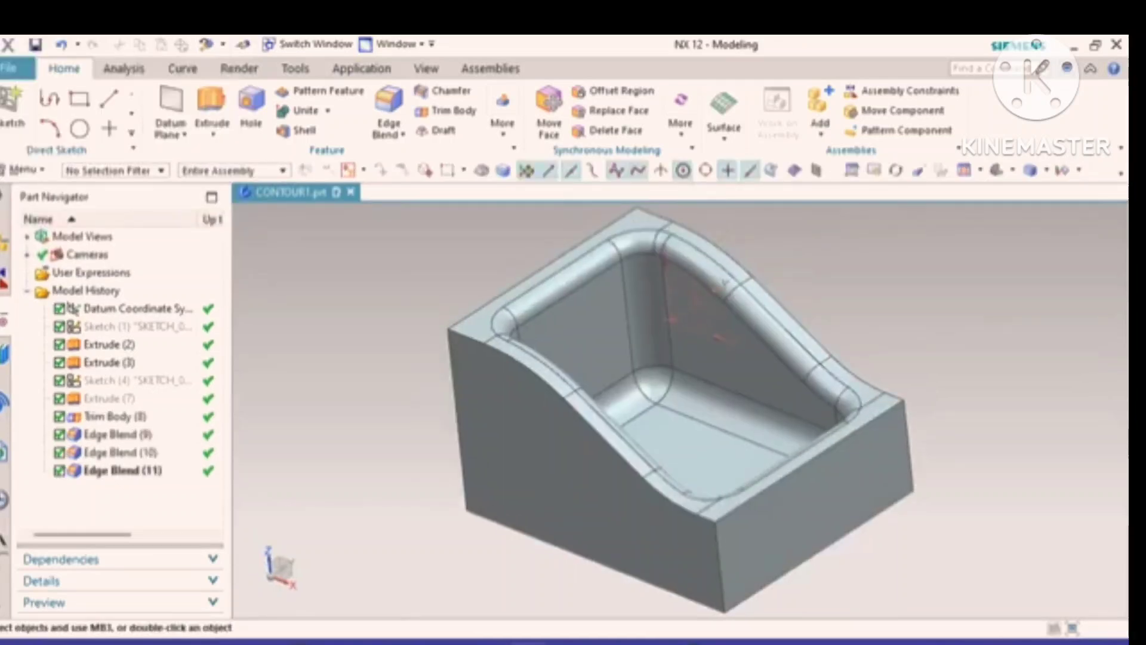
Step: Edit the rim blend around the pocket opening to a smaller radius
click(119, 435)
click(120, 452)
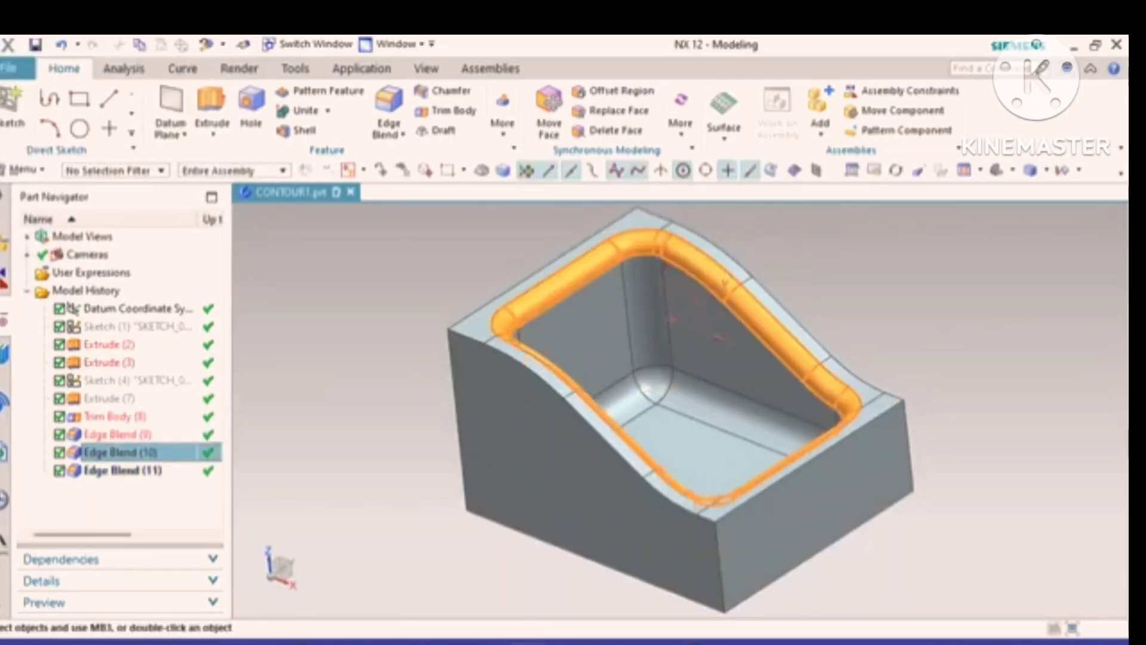
double_click(121, 453)
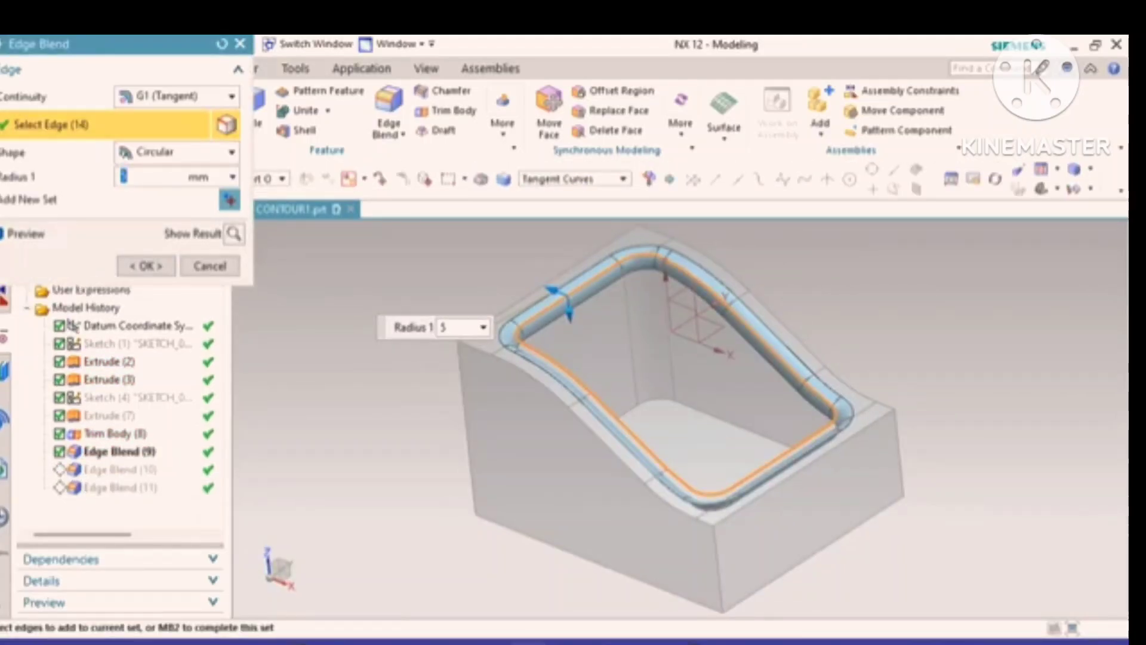
click(147, 266)
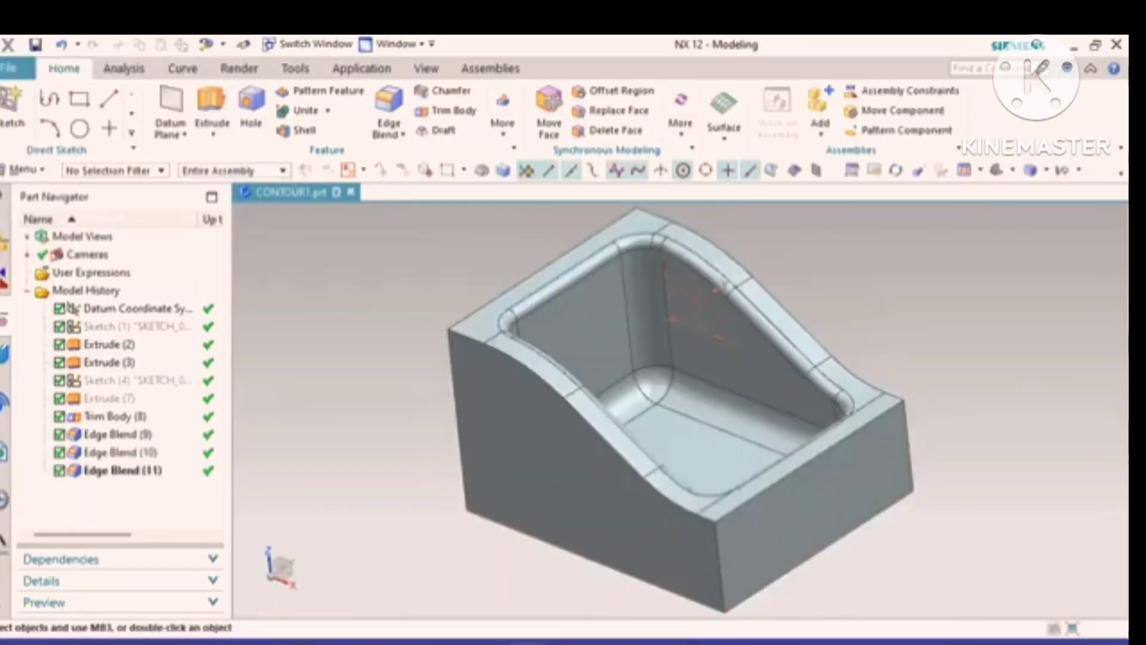
Step: Set the radius of the blend around the pocket floor to 4 mm
click(122, 470)
double_click(123, 471)
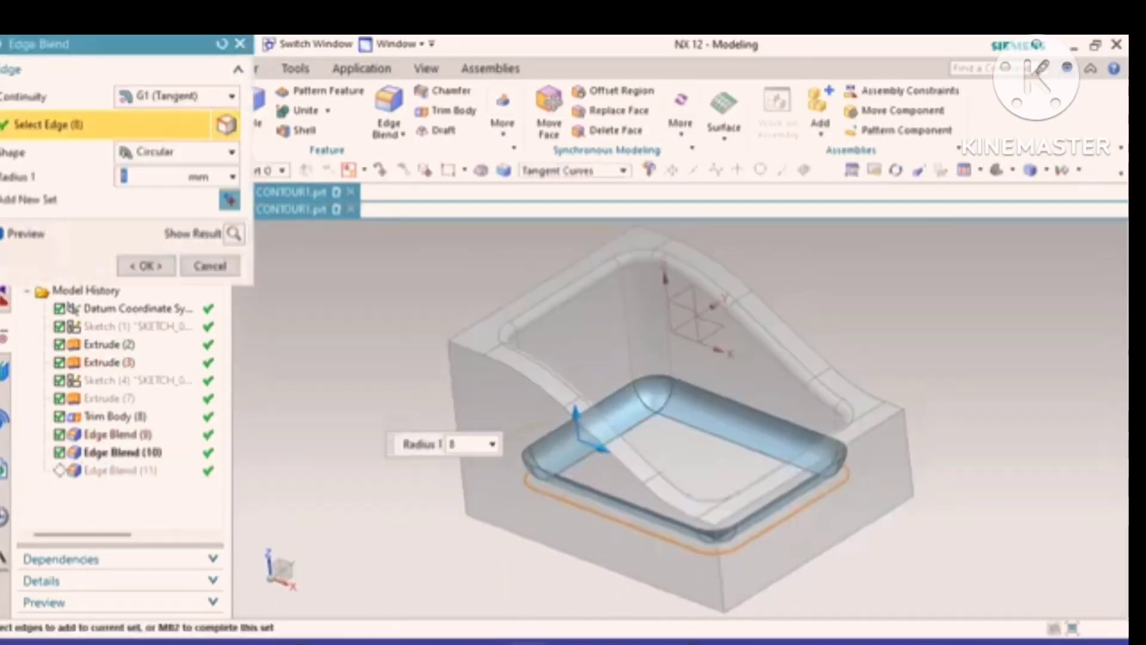
text(8)
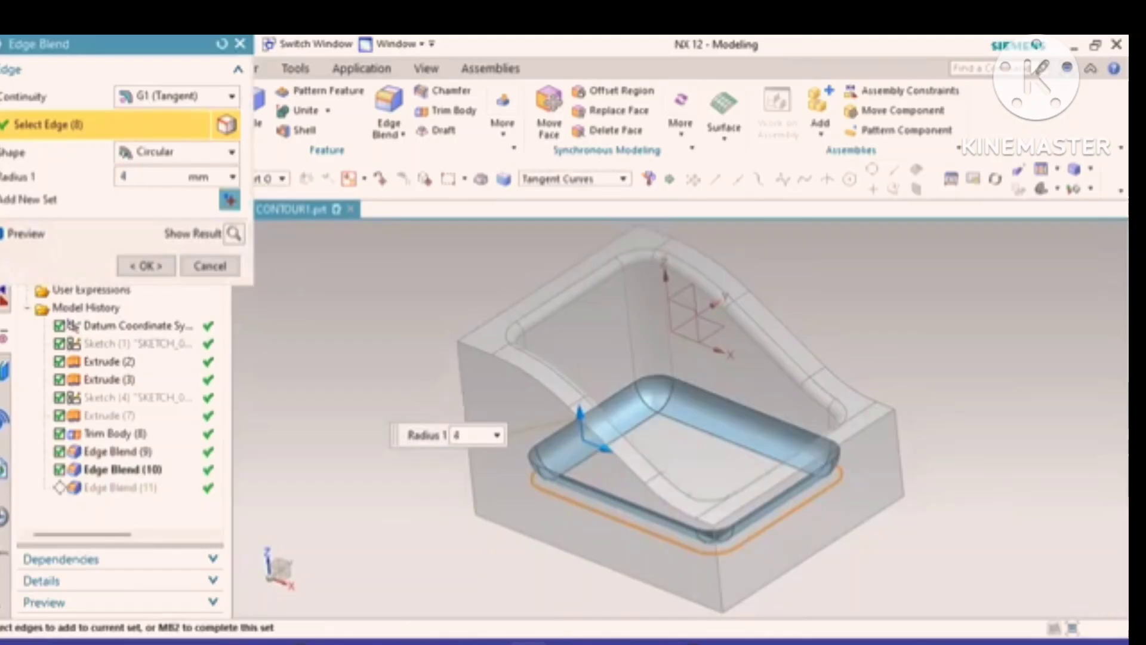
click(146, 267)
Step: Save the CONTOUR1 part file with its revised edge blends
middle_drag(418, 370, 471, 399)
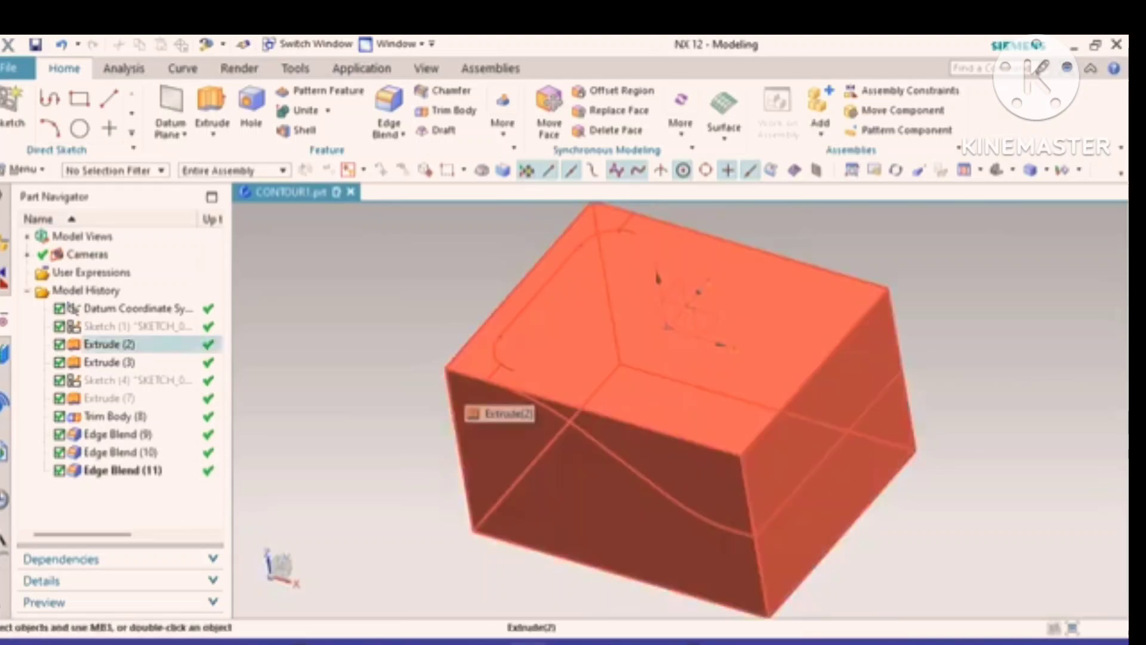
click(35, 44)
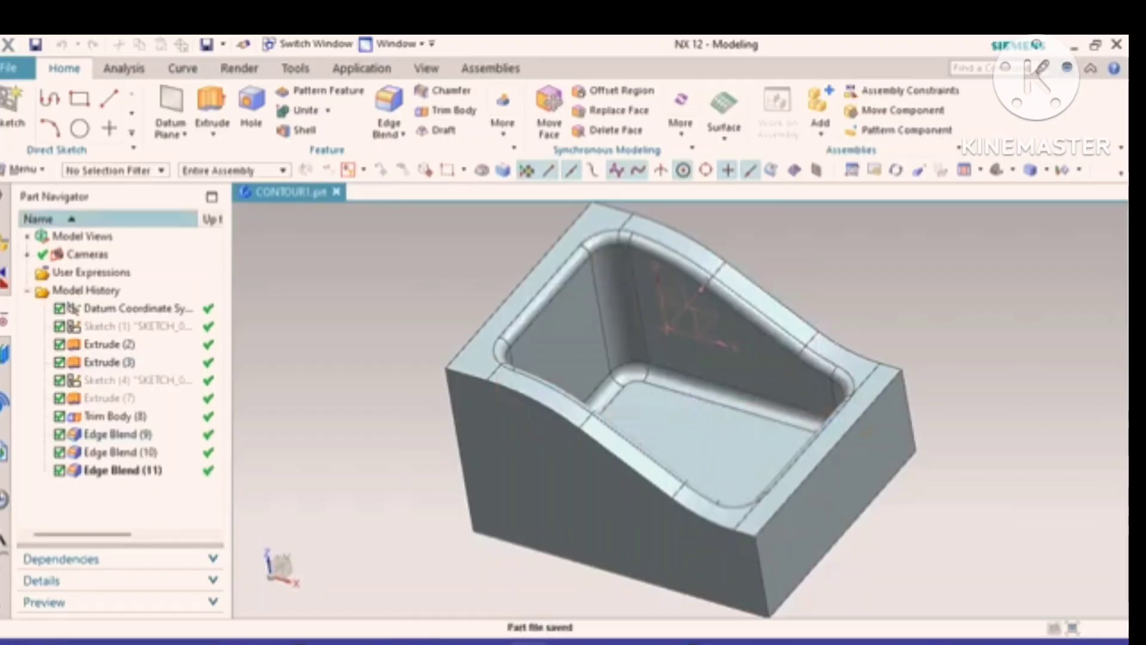
click(35, 45)
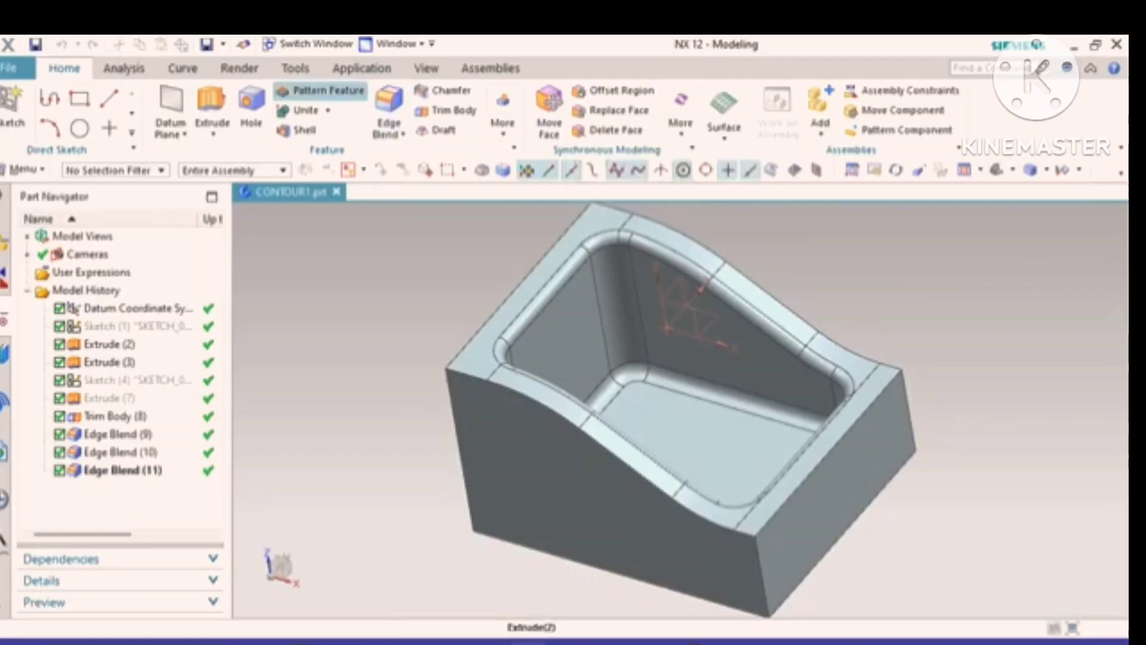
Step: Switch to the Manufacturing application and create a mill_contour CAM setup using the cam_general session configuration
click(361, 68)
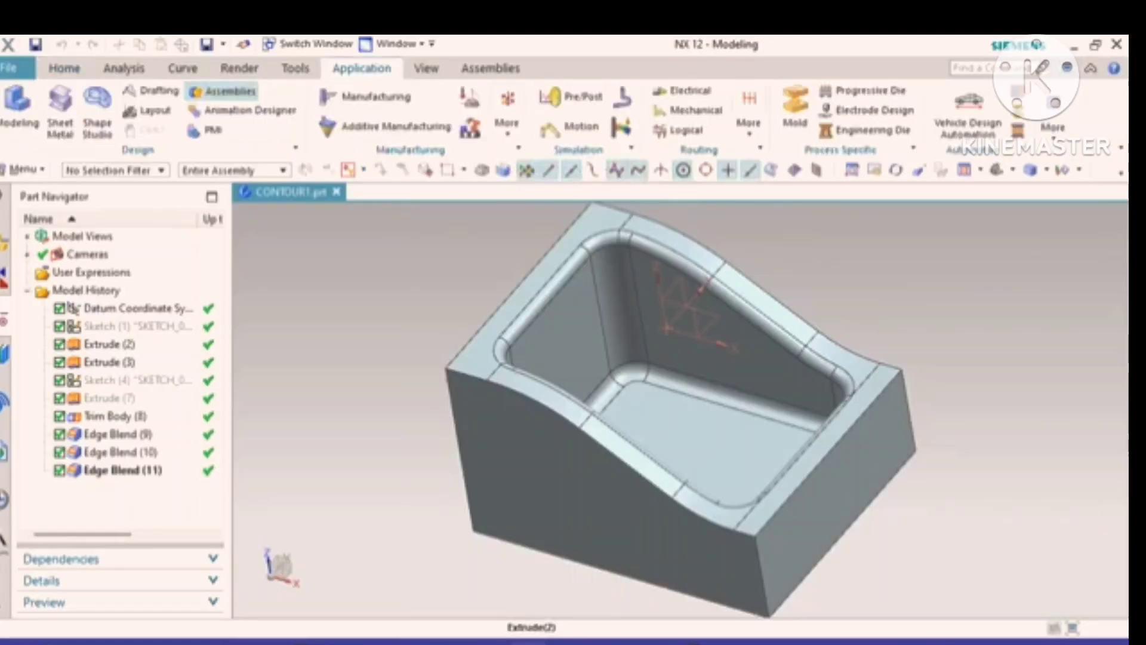
click(366, 96)
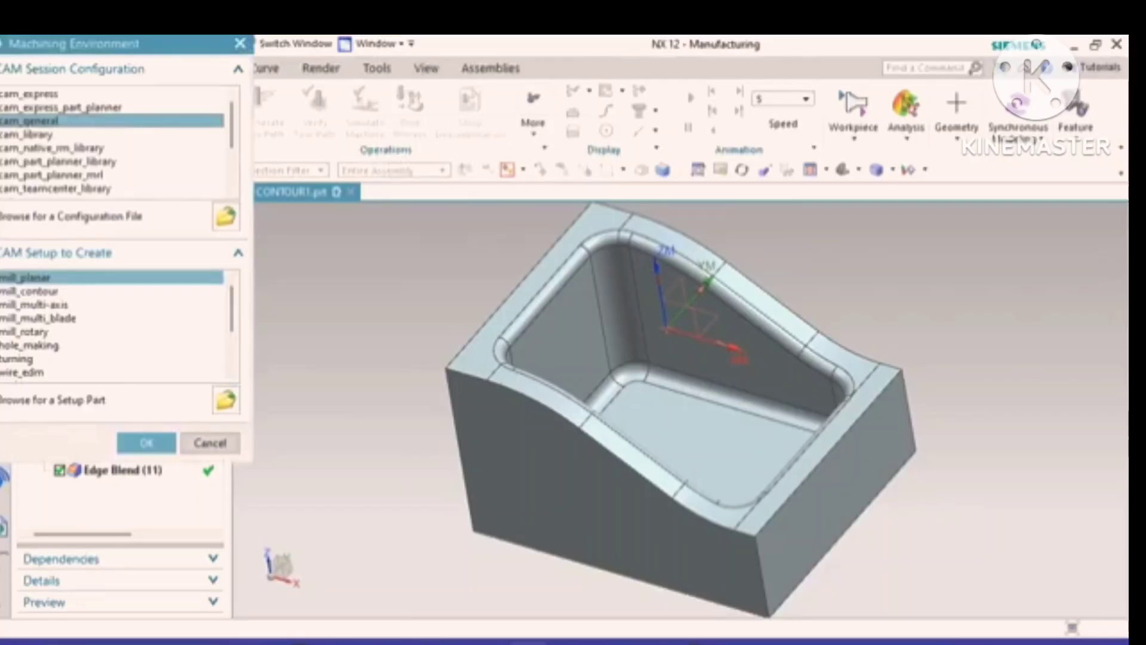
click(31, 292)
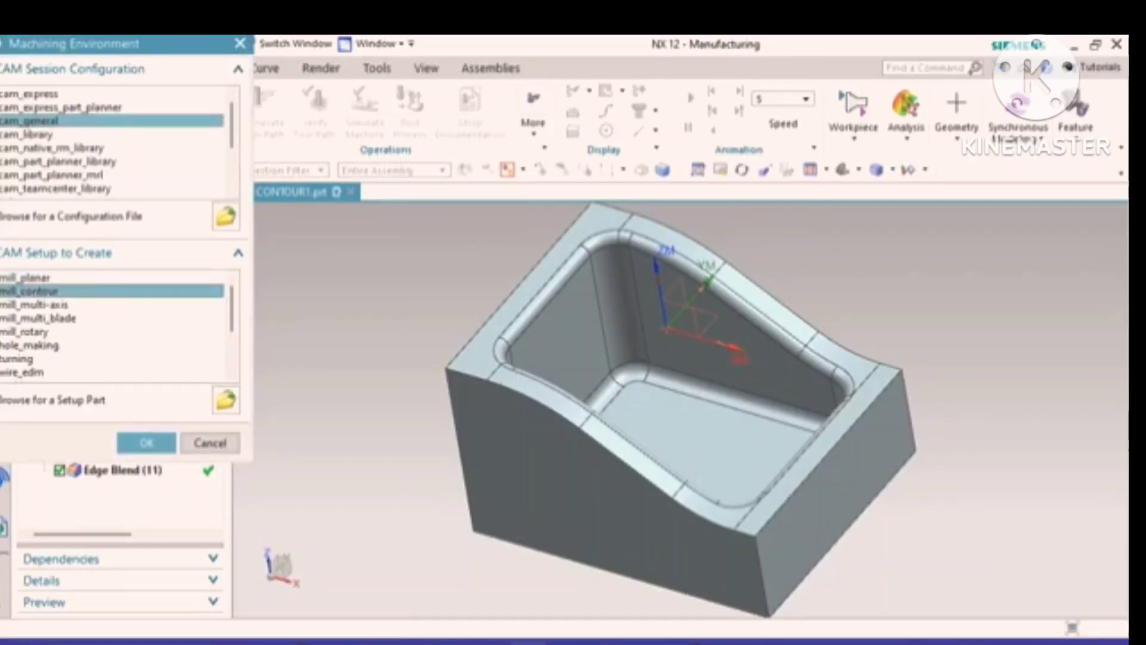
click(146, 442)
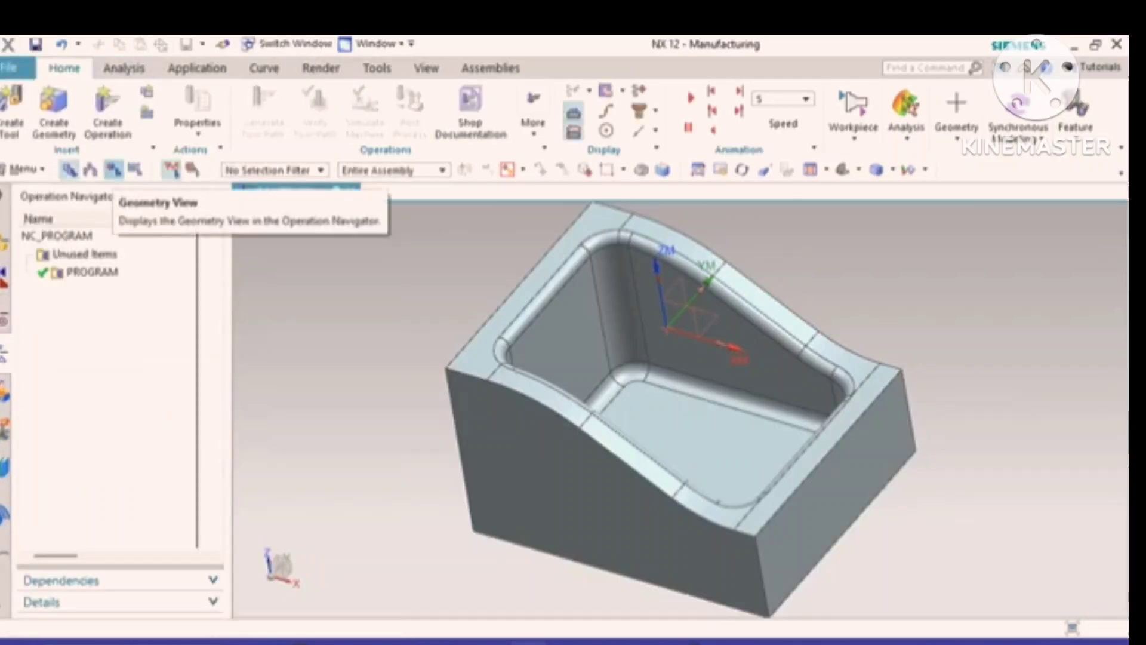
Step: In the geometry view, edit MCS_MILL and define its machine coordinate system with the origin at X 0, Y 0, Z 0
click(114, 170)
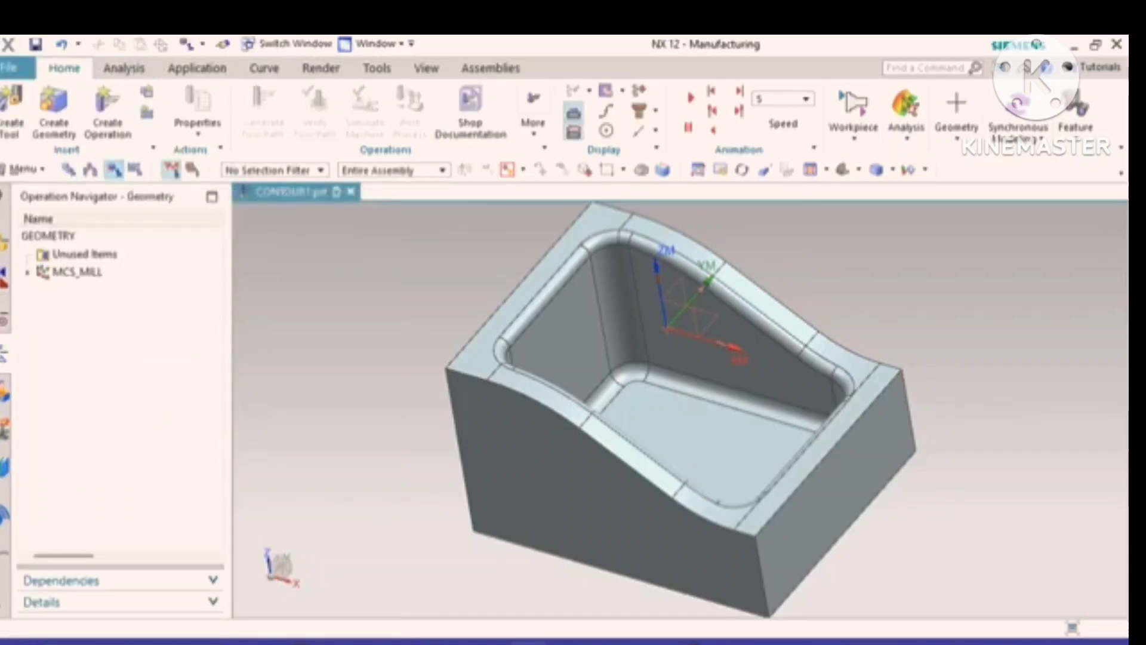
click(28, 272)
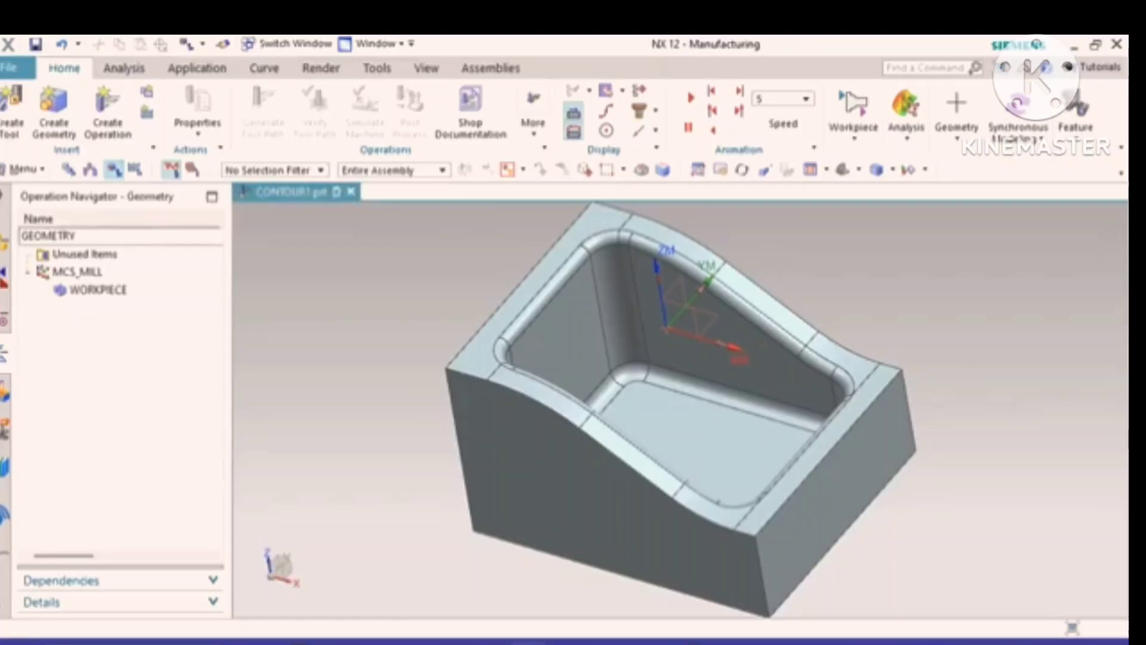
click(78, 273)
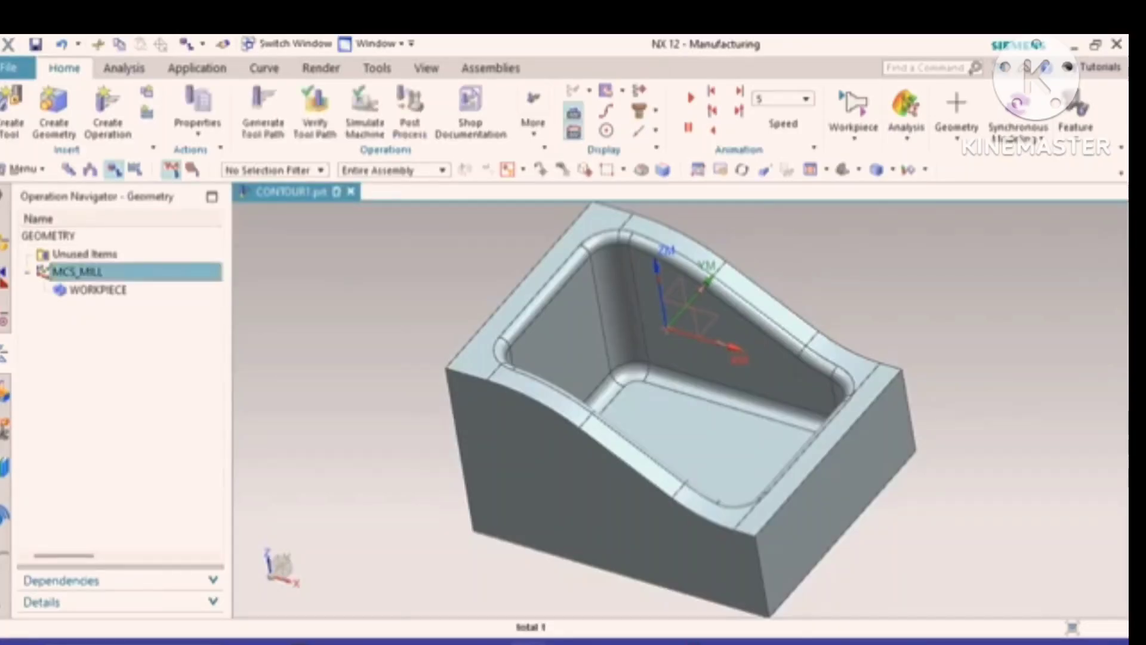
right_click(87, 271)
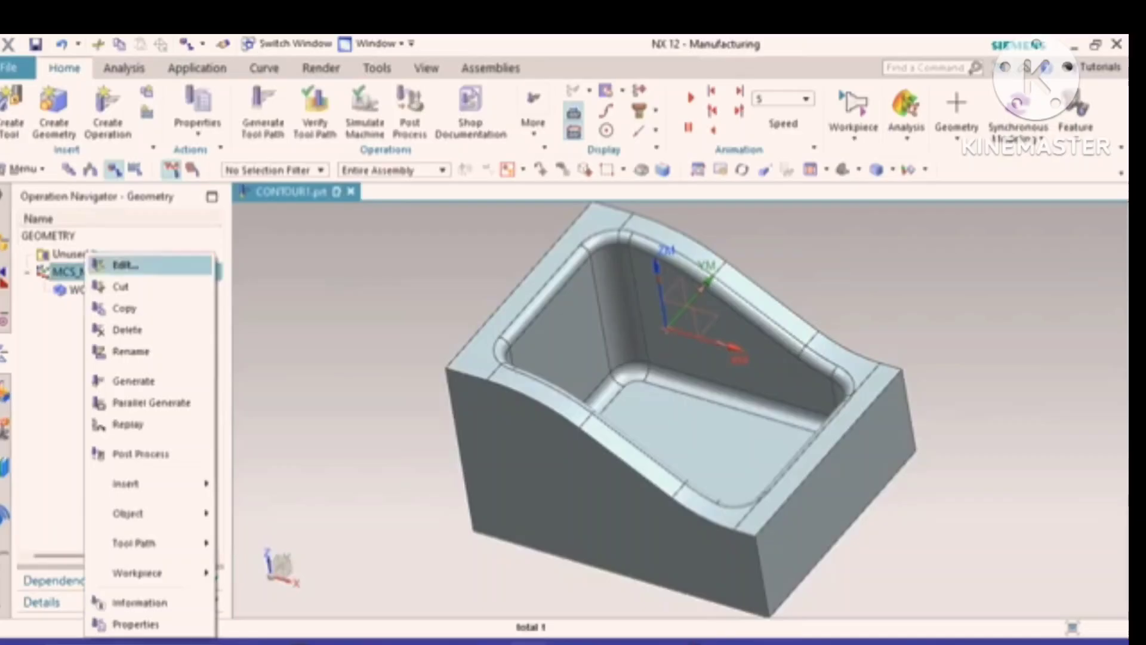
click(95, 264)
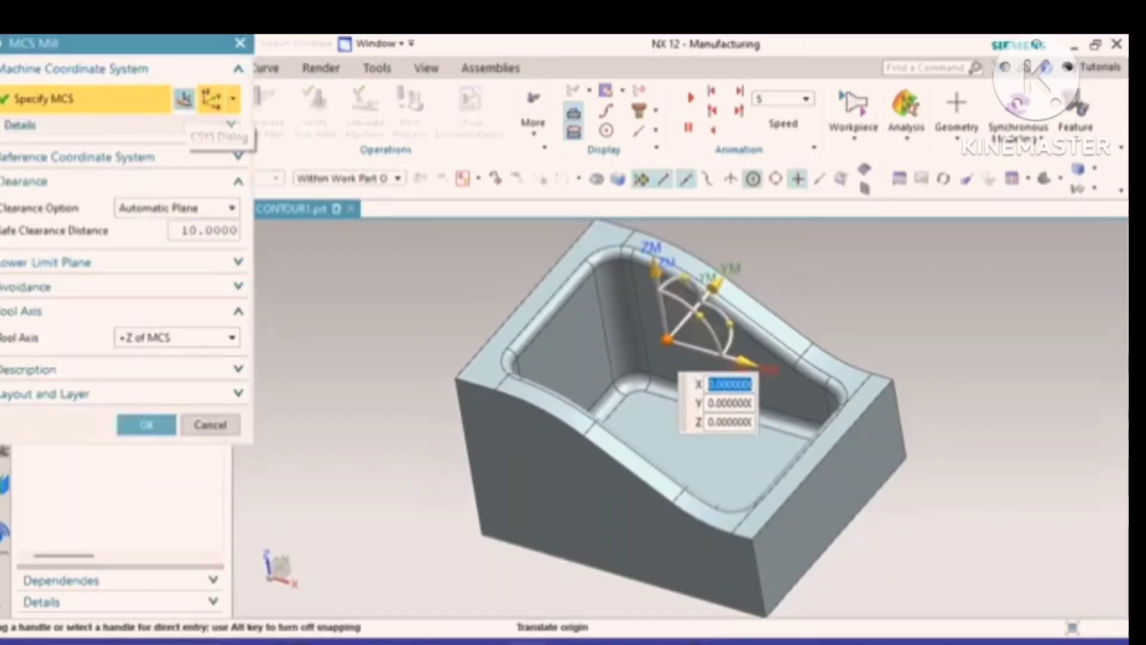
click(212, 101)
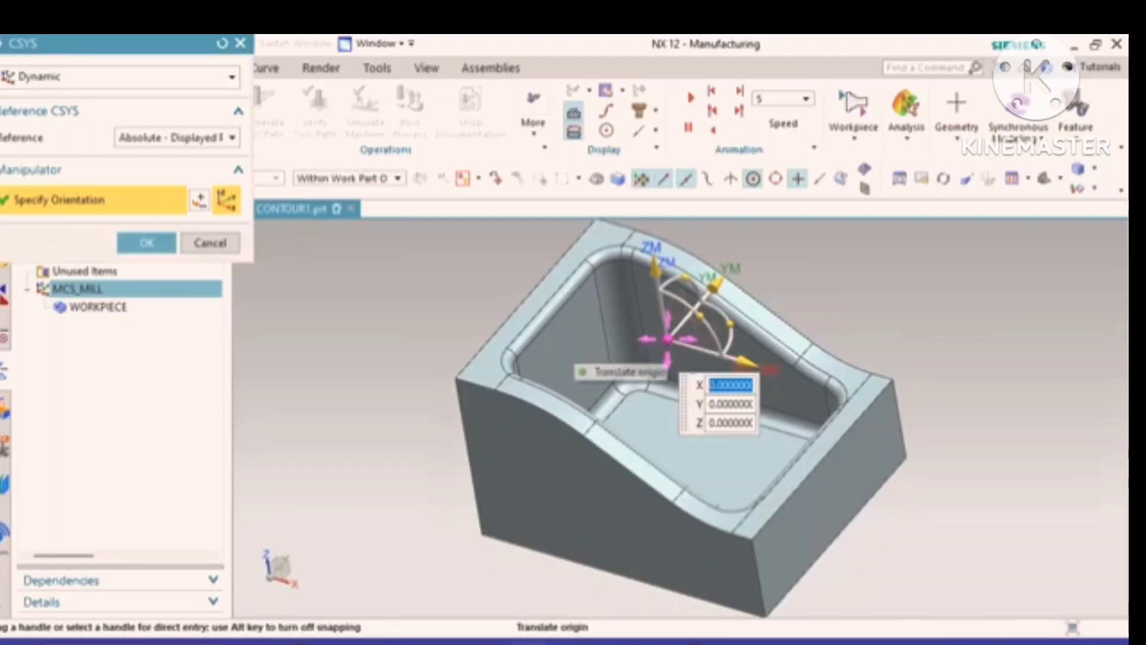
drag(668, 338, 363, 394)
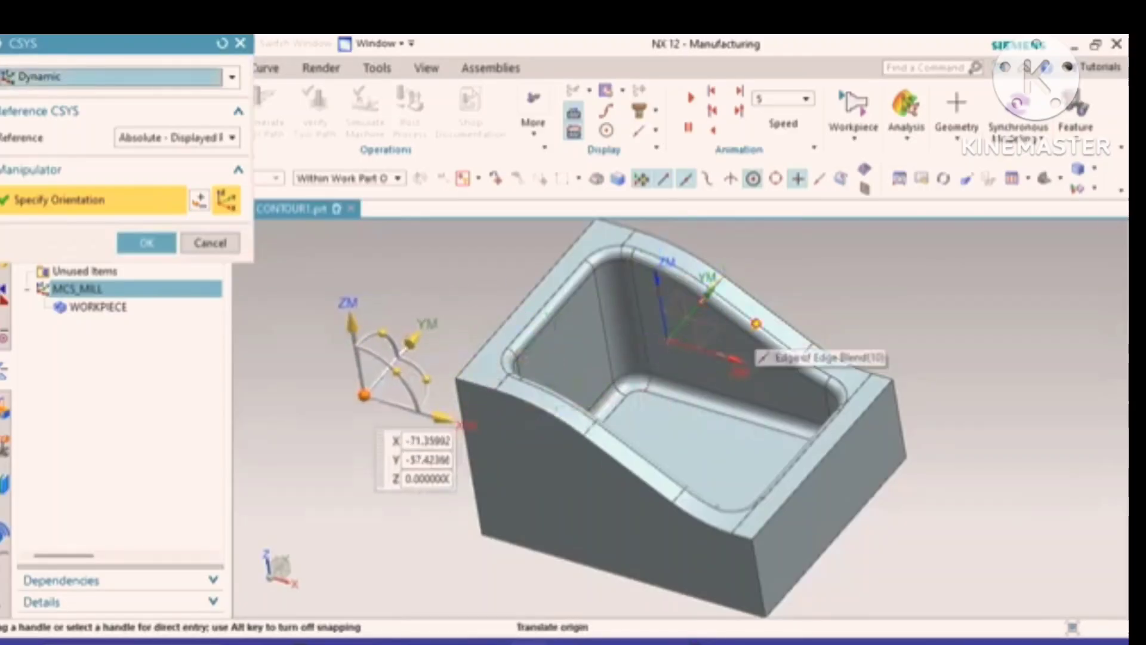
drag(364, 395, 668, 339)
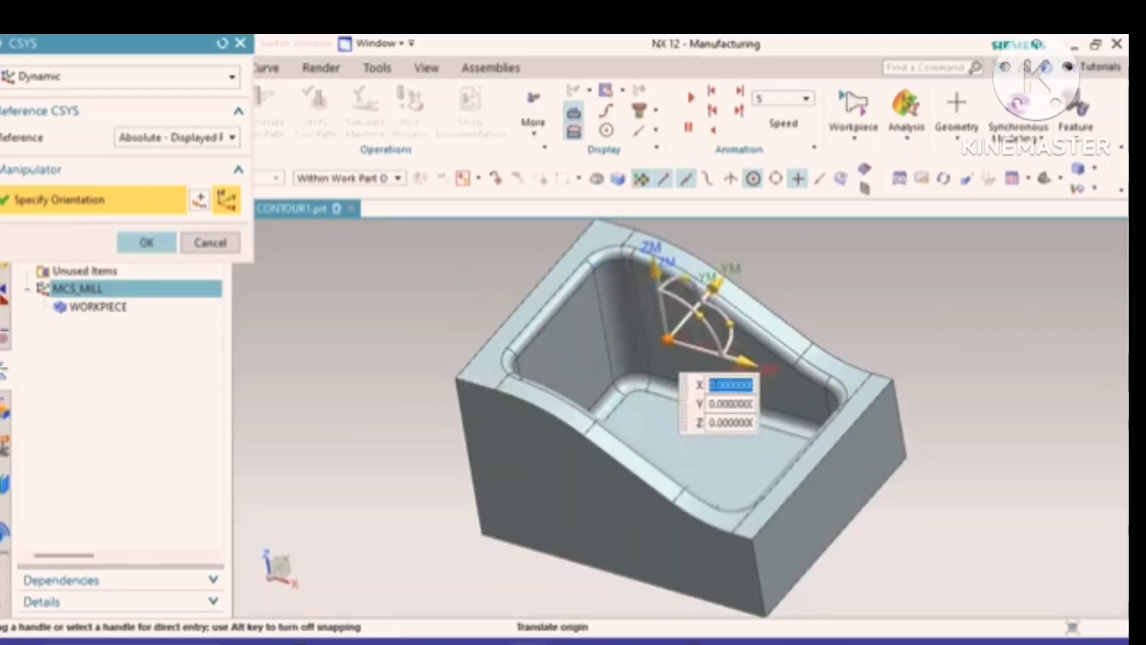
click(146, 242)
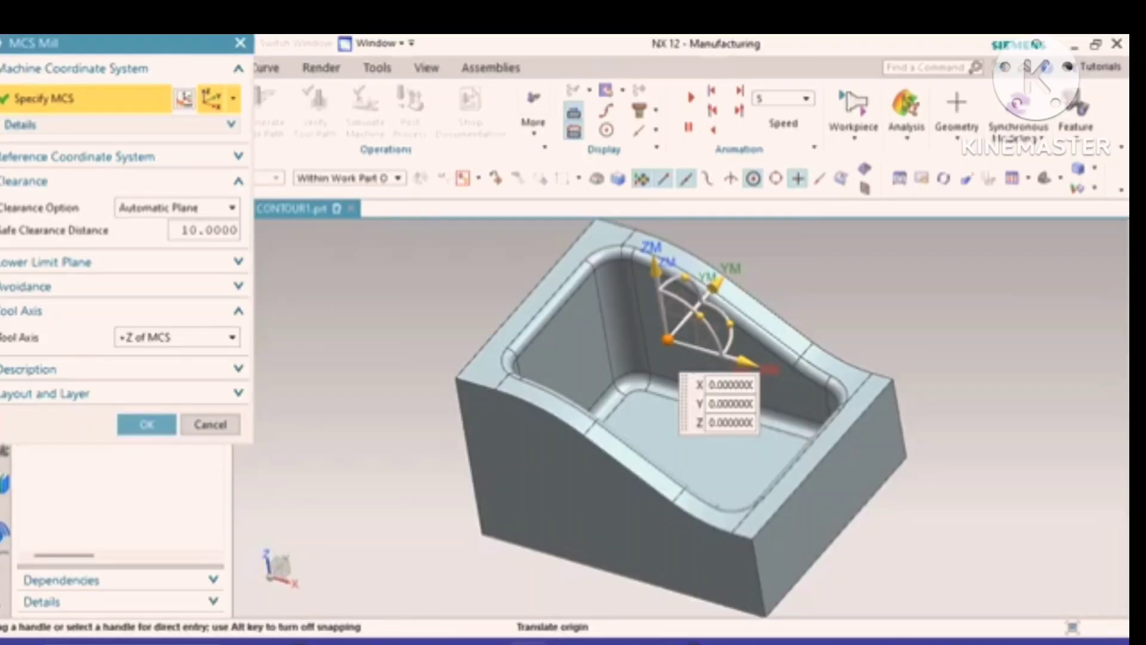
click(146, 424)
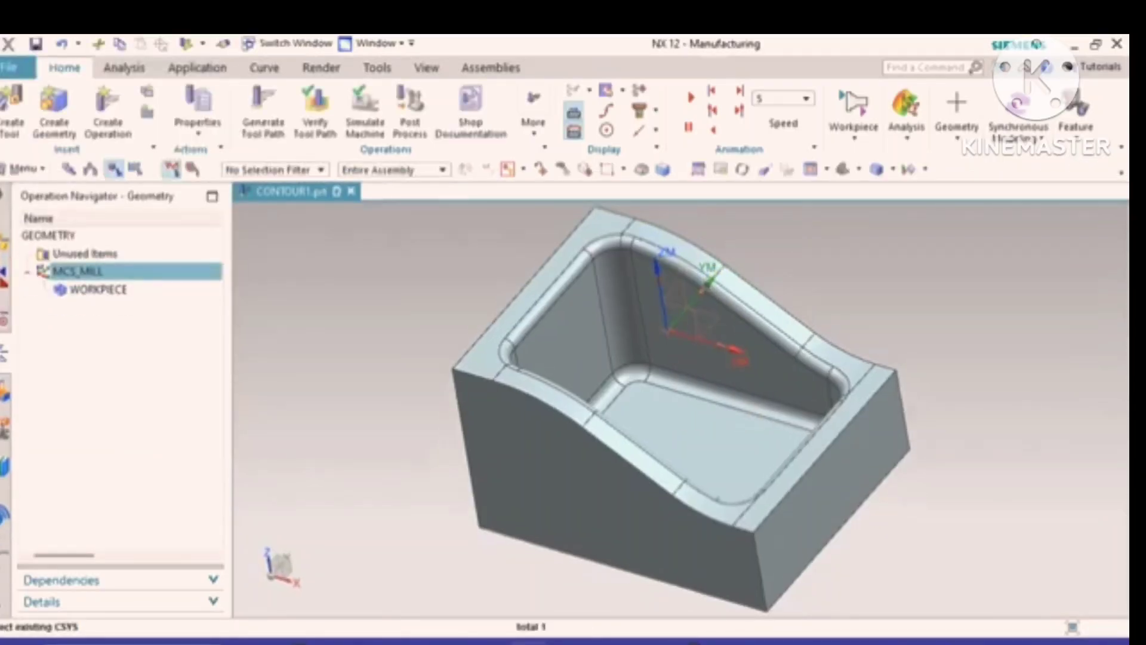
Step: Edit the WORKPIECE geometry and specify the pocketed block body as the part
click(99, 289)
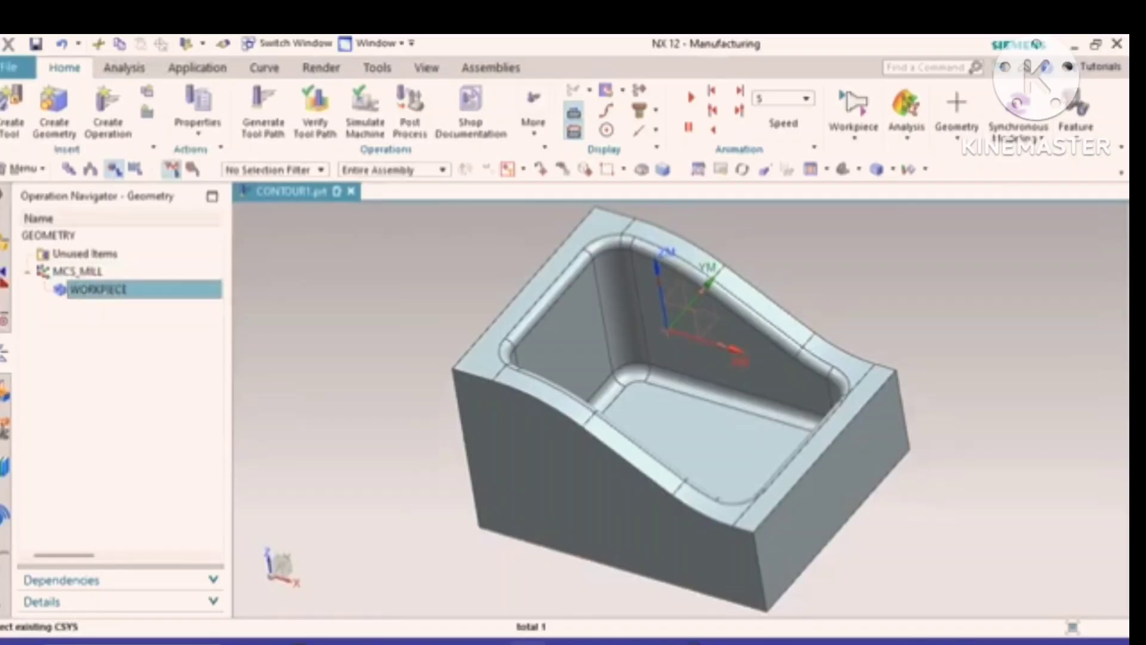
right_click(119, 290)
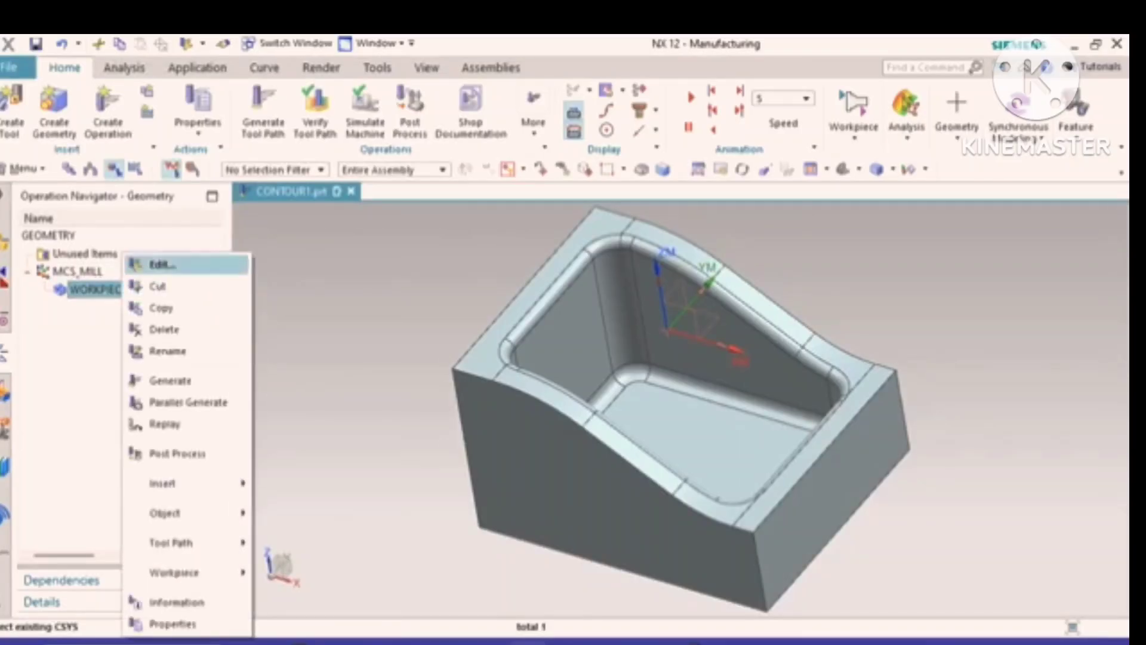
click(159, 264)
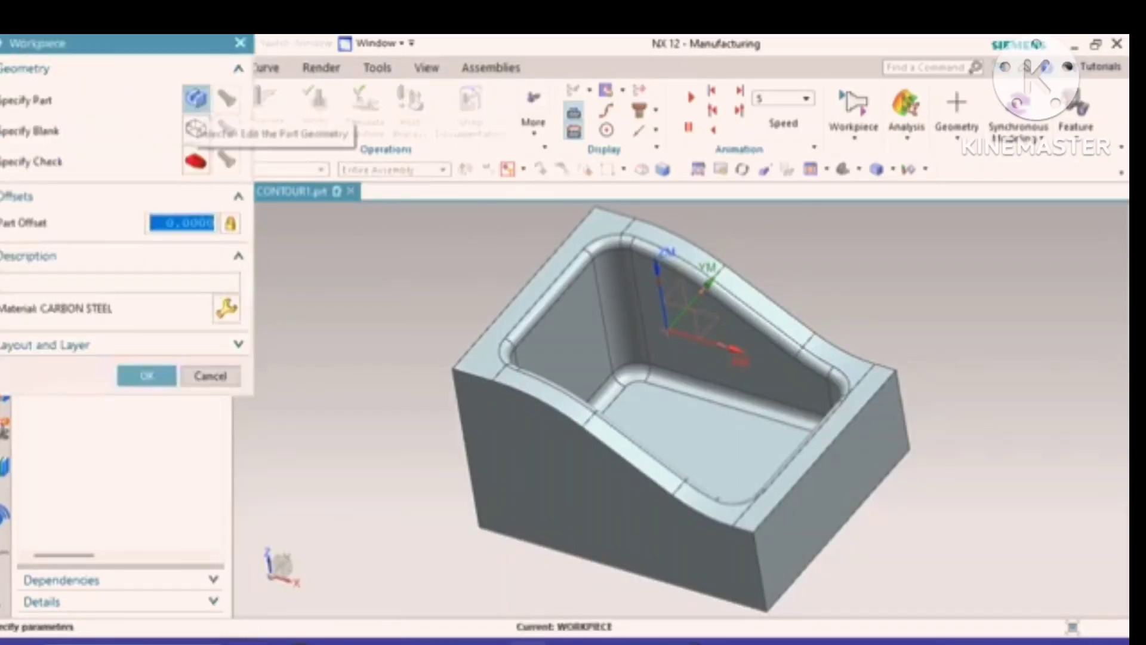
click(196, 97)
click(582, 319)
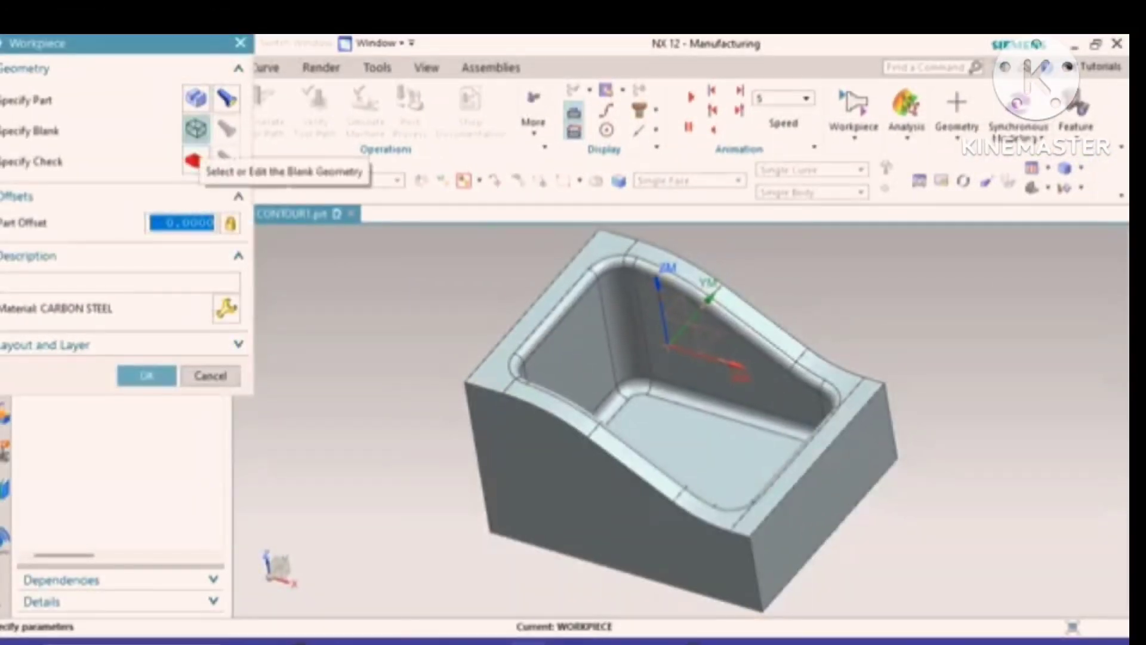
Step: Define the workpiece blank as a Bounding Block with zero offset on all sides
click(196, 128)
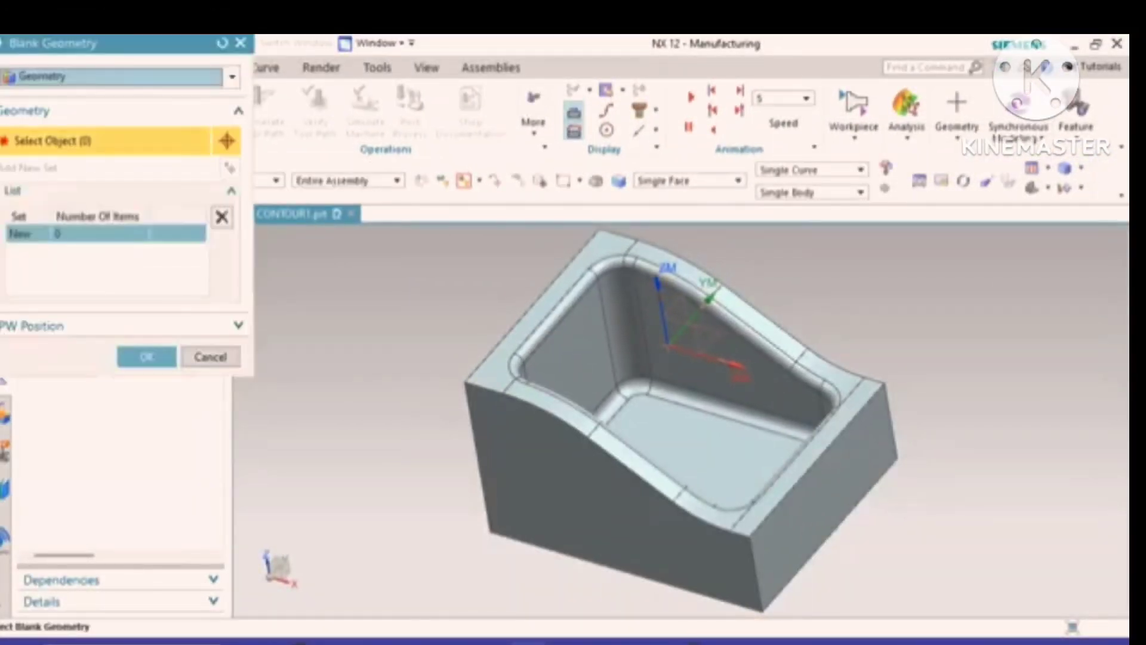
click(233, 77)
click(59, 128)
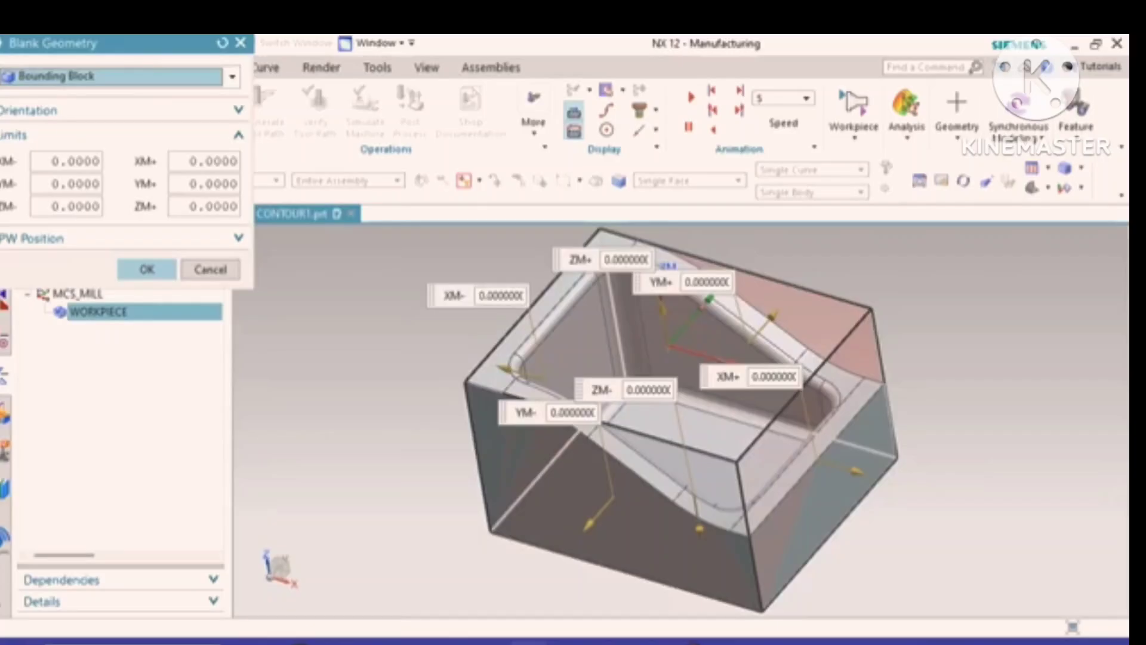
click(147, 270)
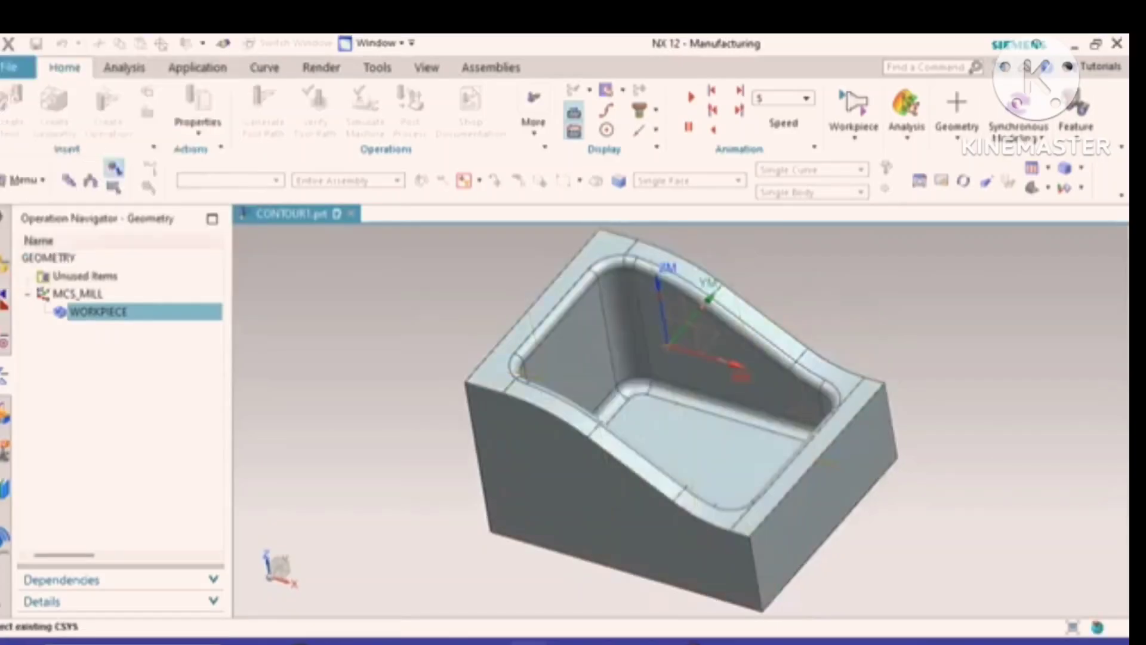
click(144, 282)
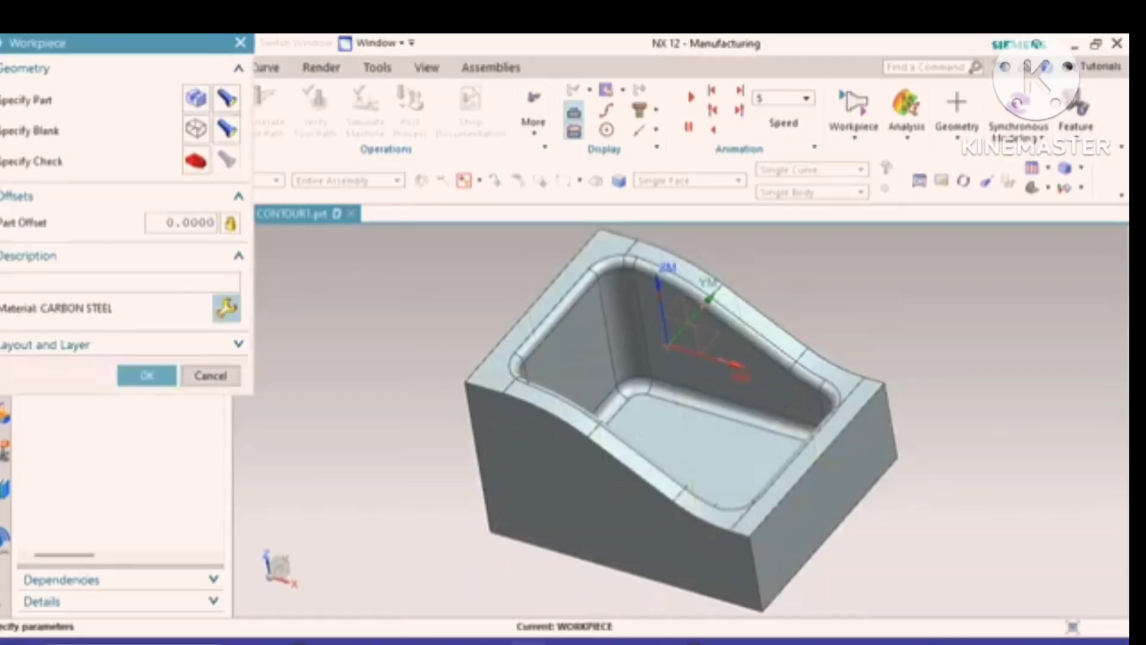
Step: Assign the material library entry MAT0_00001, code 1116 CARBON STEEL, to the workpiece
click(226, 308)
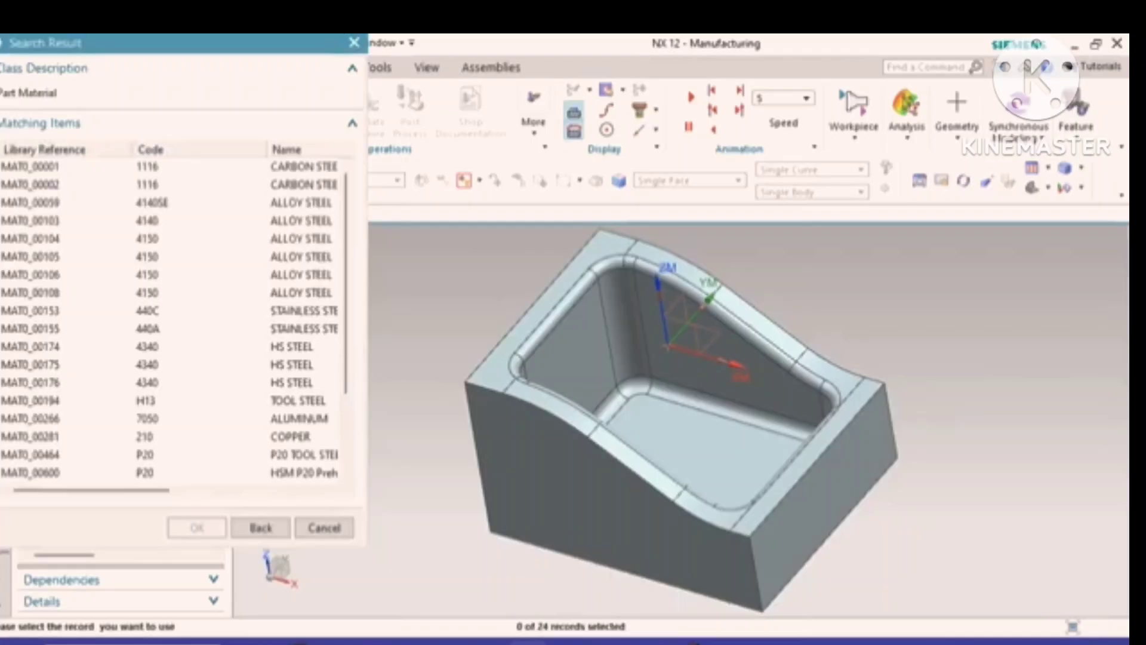
click(148, 167)
drag(122, 490, 155, 490)
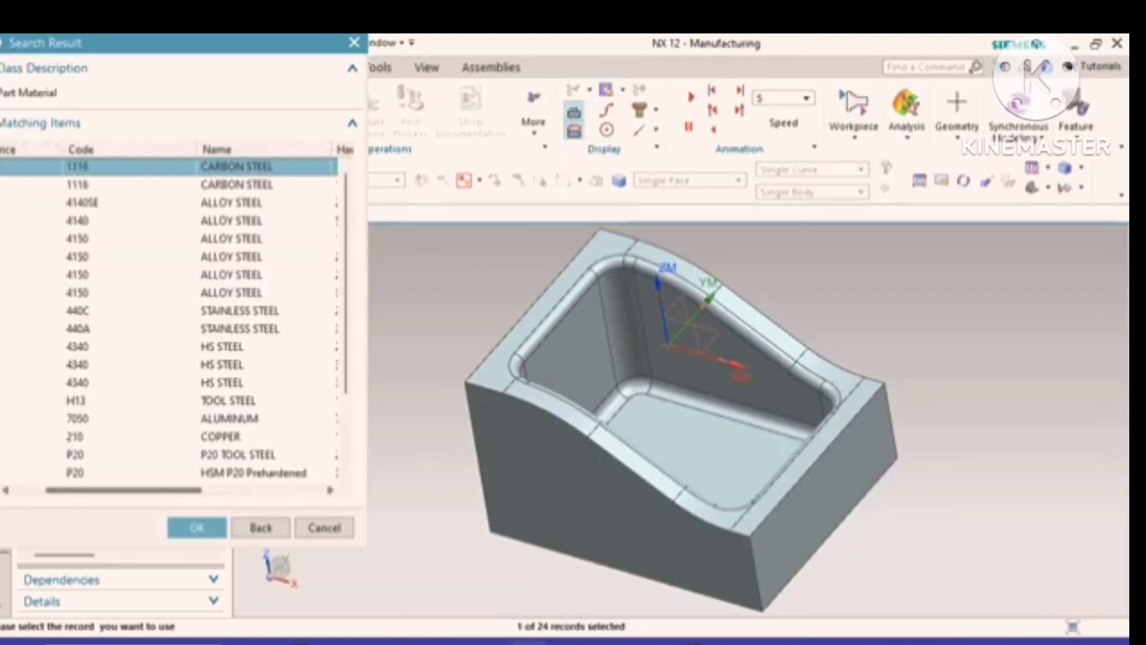
click(197, 527)
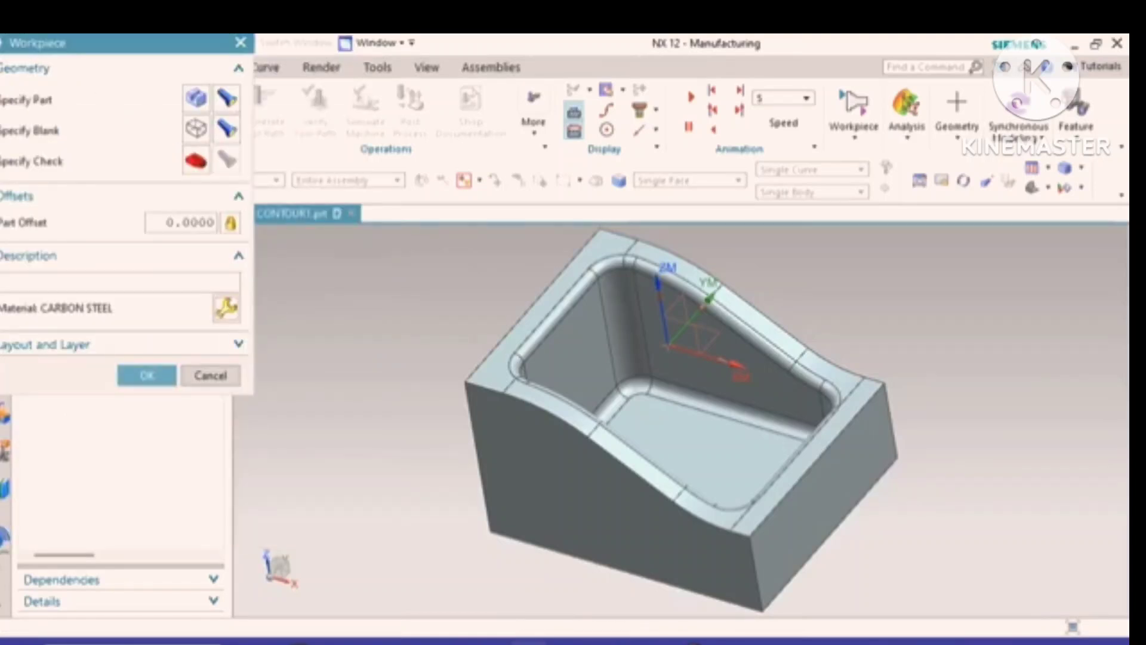
Step: Enter MILD STEEL as the workpiece description and accept the workpiece definition
click(120, 281)
text(MIL)
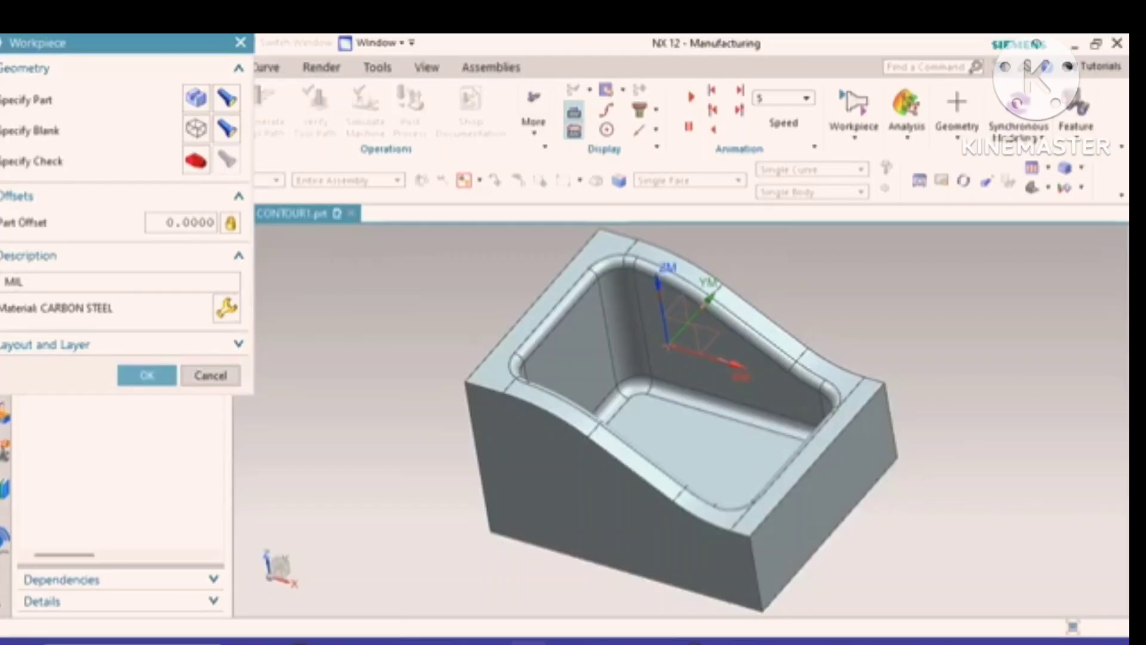
text(D STEEL)
click(147, 375)
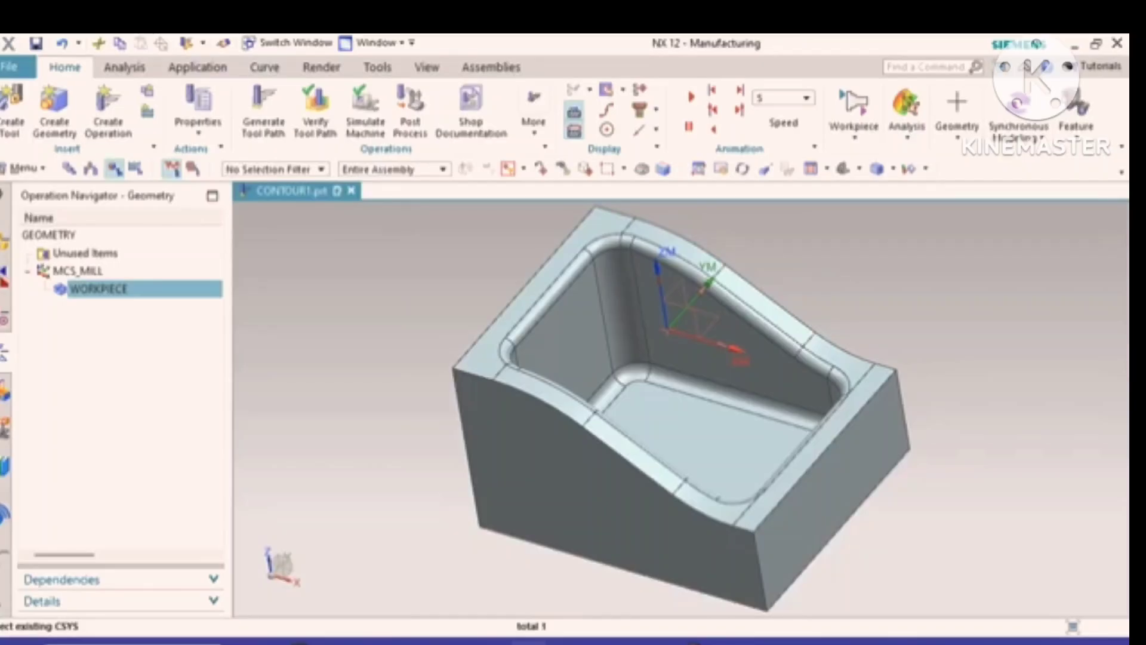
Step: Create a Cavity Mill operation named CAVITY_MILL with program PROGRAM, geometry WORKPIECE and method MILL_ROUGH
click(108, 112)
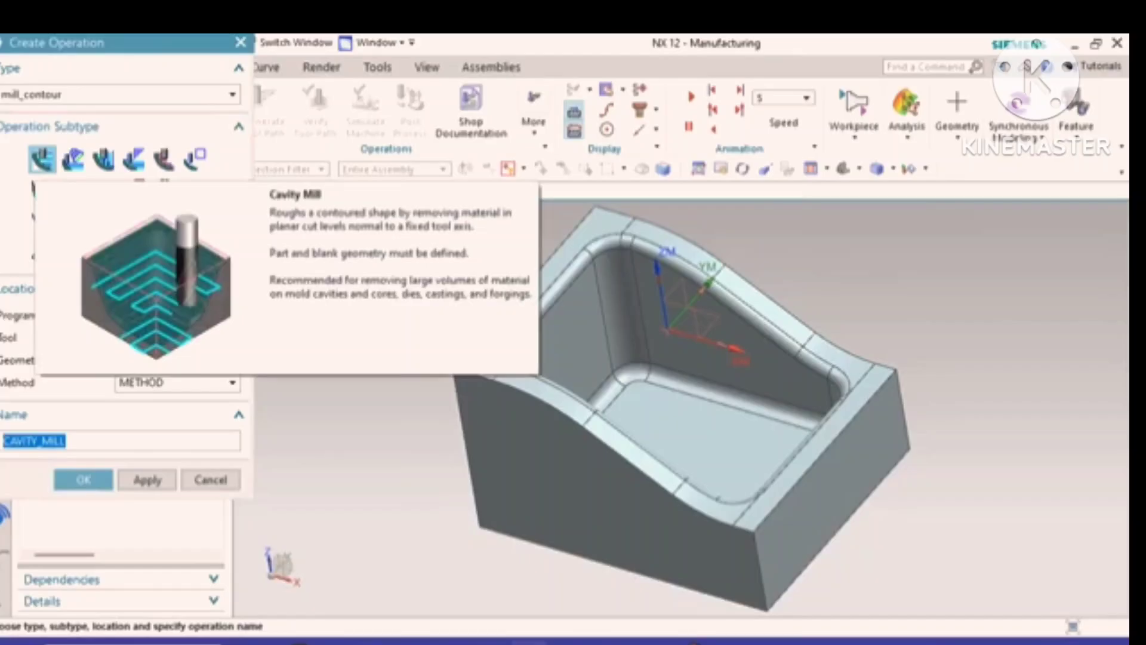
click(43, 160)
click(232, 316)
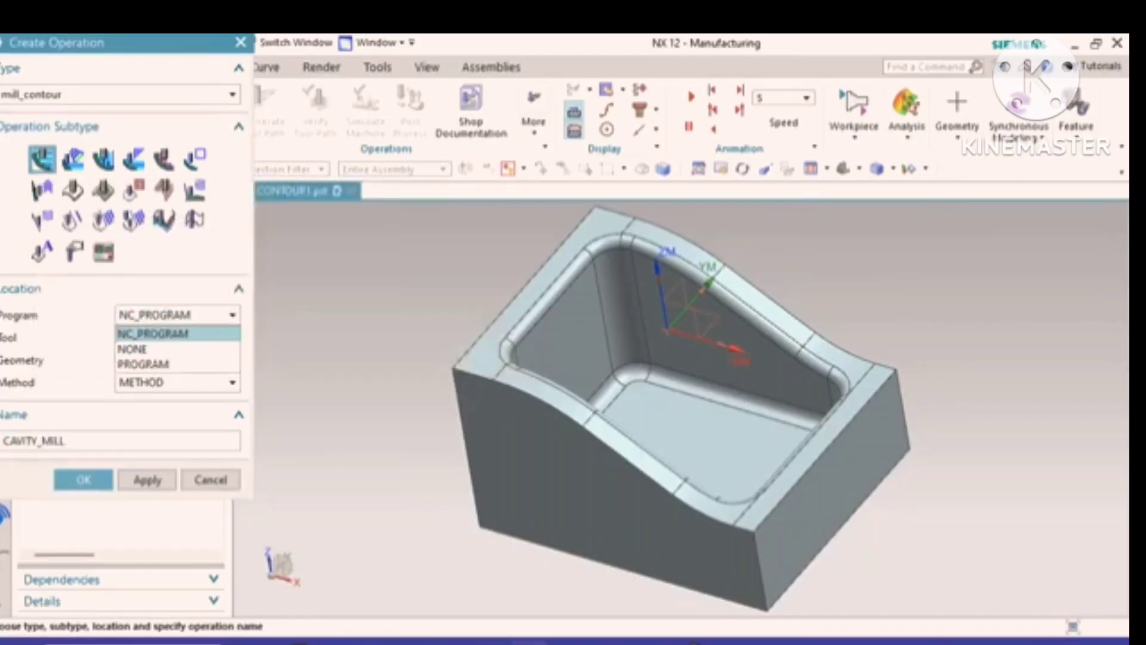
click(144, 364)
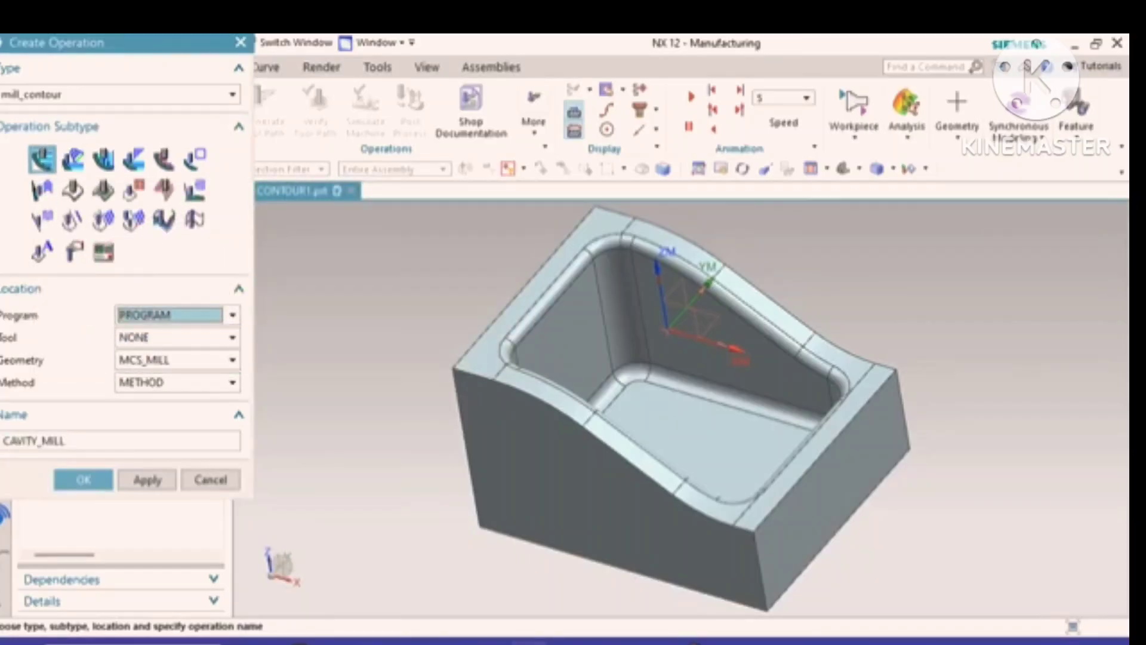
click(232, 360)
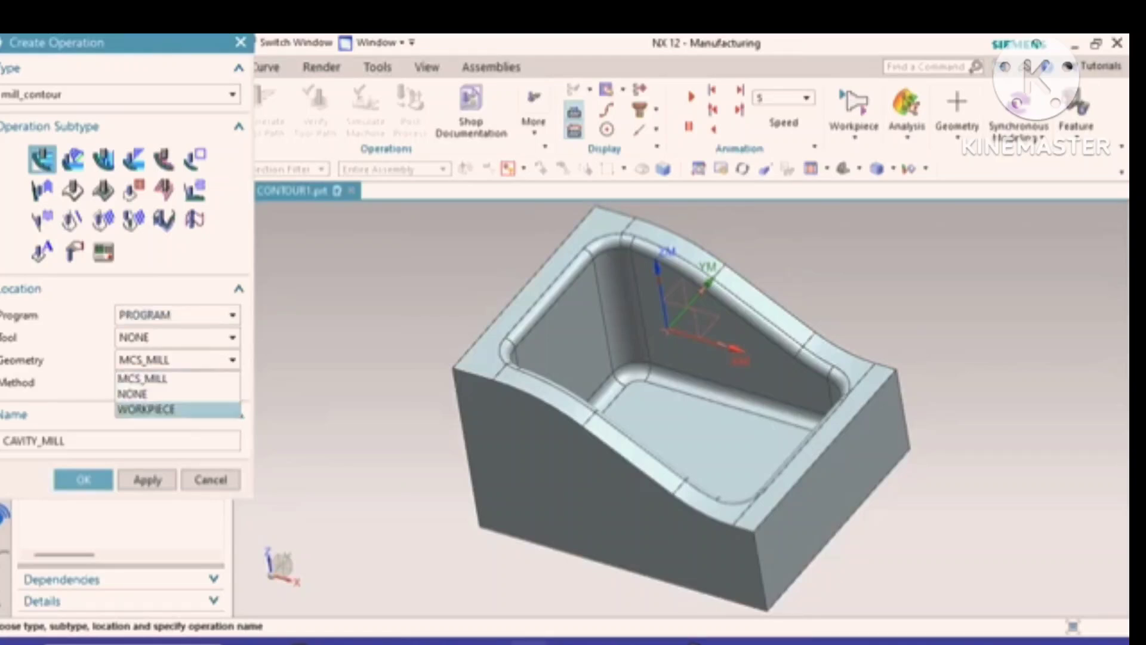
click(147, 409)
click(232, 383)
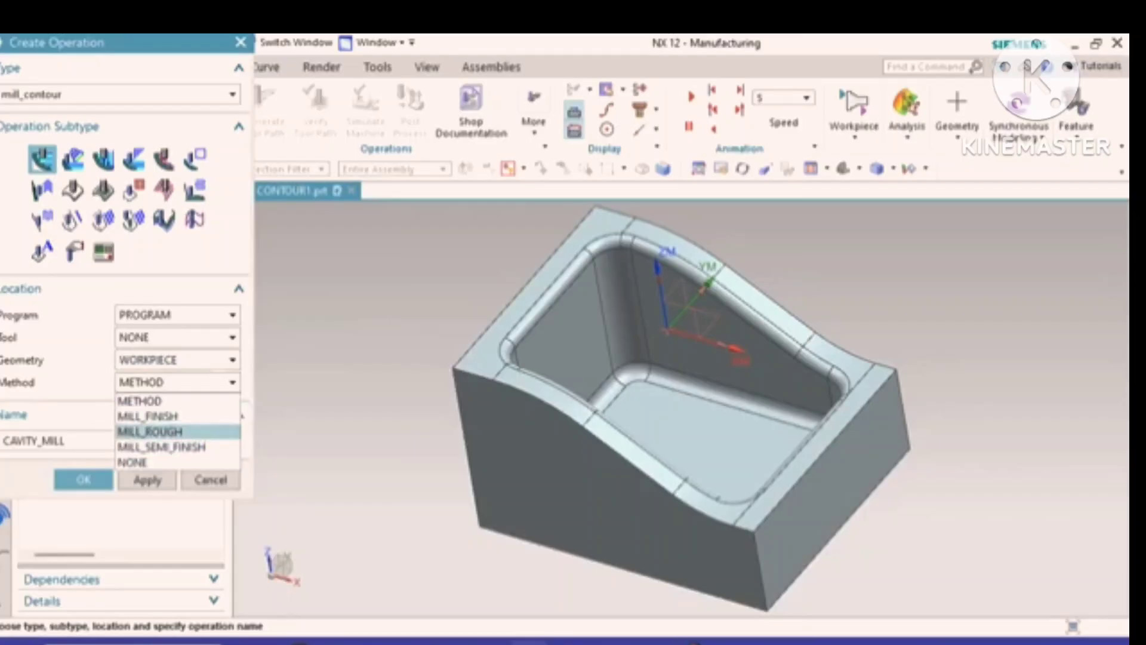
click(150, 431)
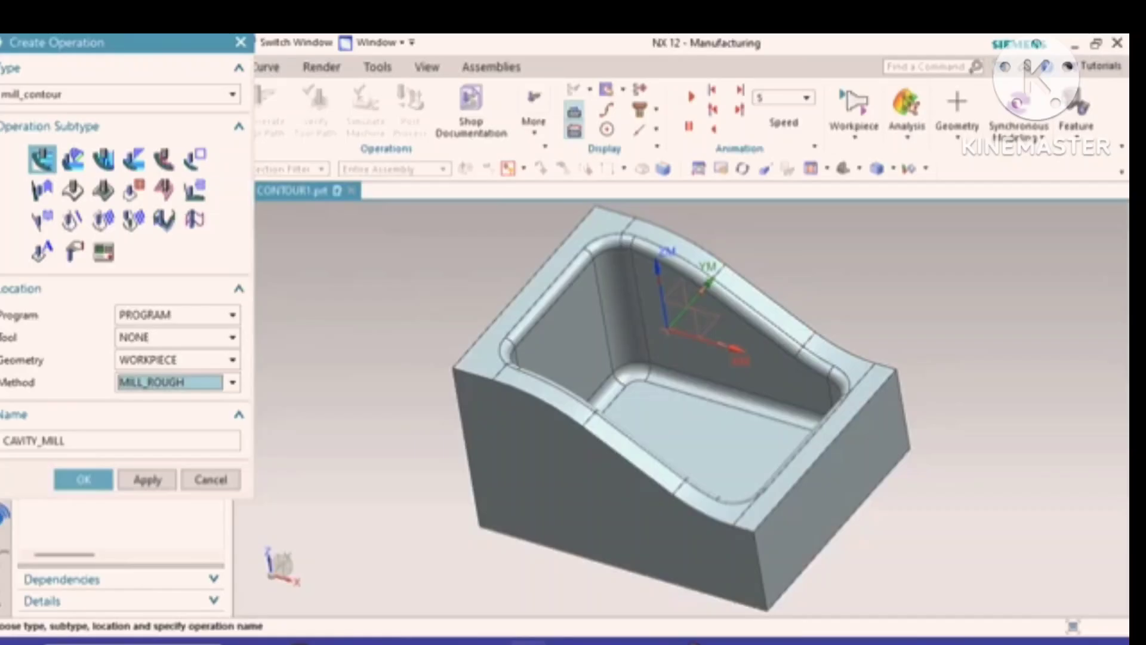
click(83, 479)
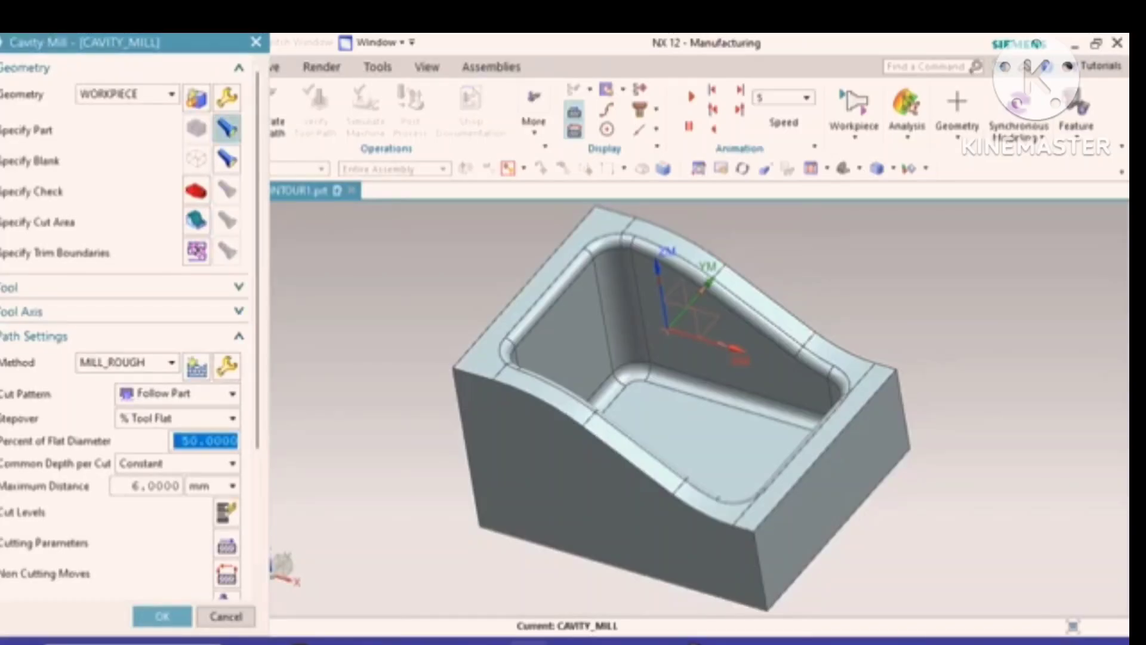
Step: Display the specified part and blank, and define the eight faces around the pocket's upper rim as the cut area
click(227, 128)
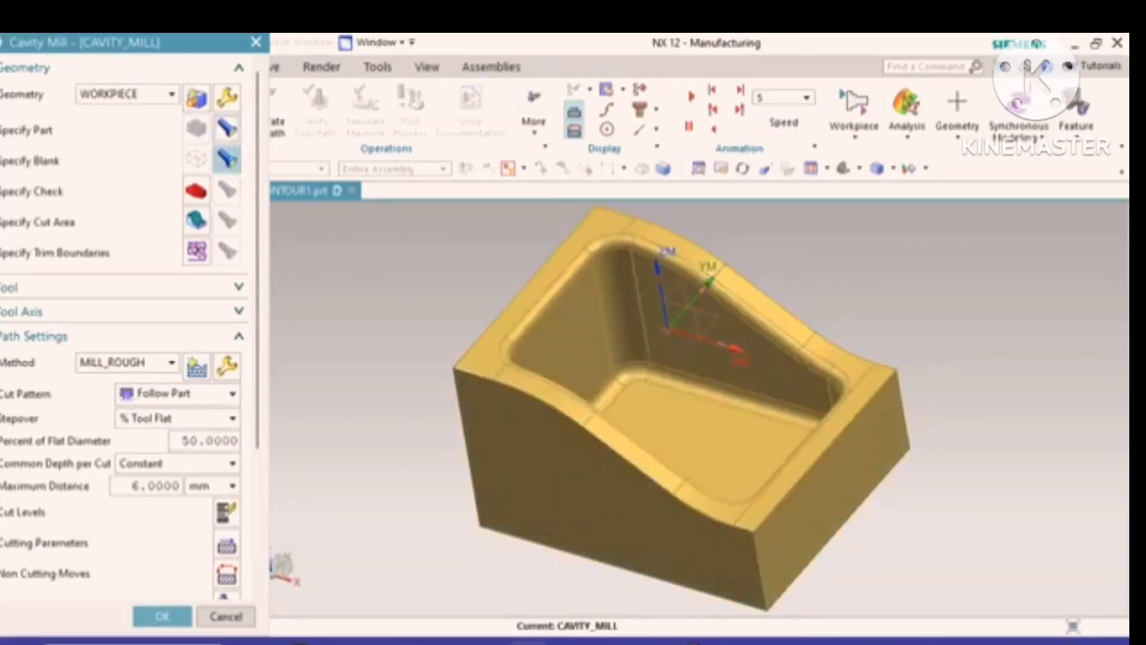
click(227, 158)
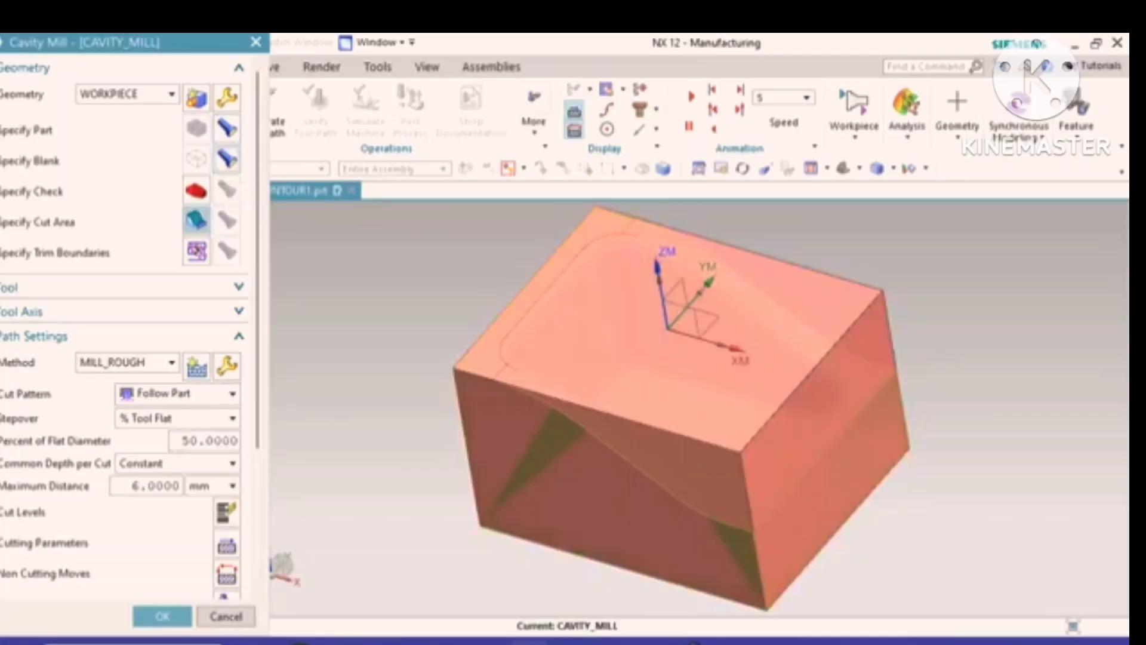
click(196, 222)
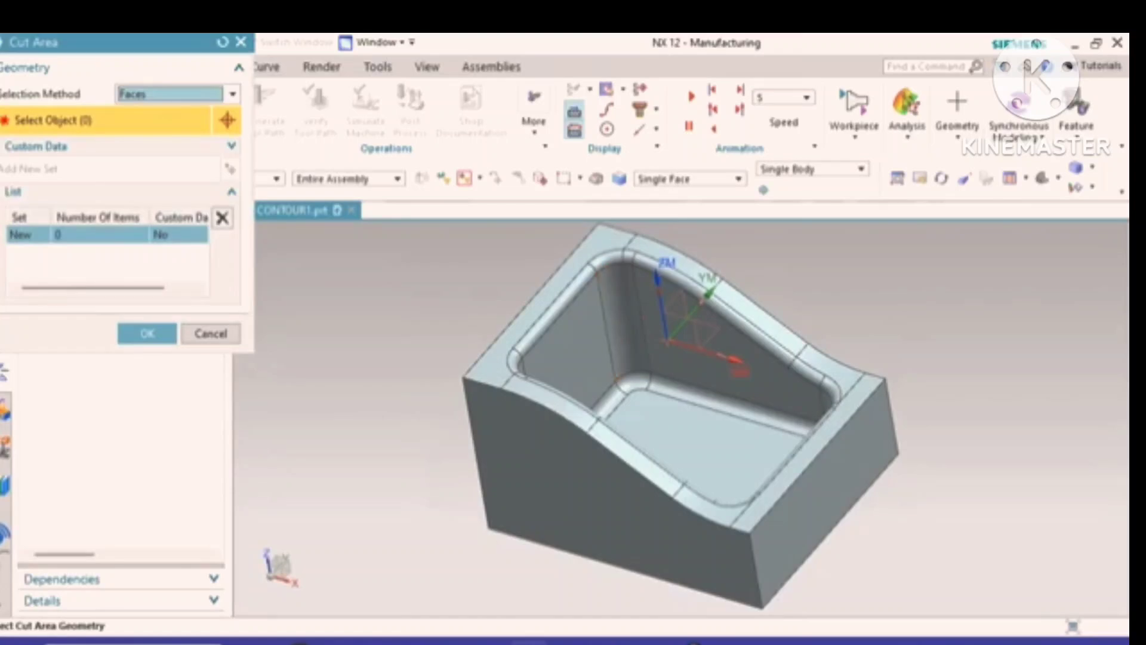
click(588, 263)
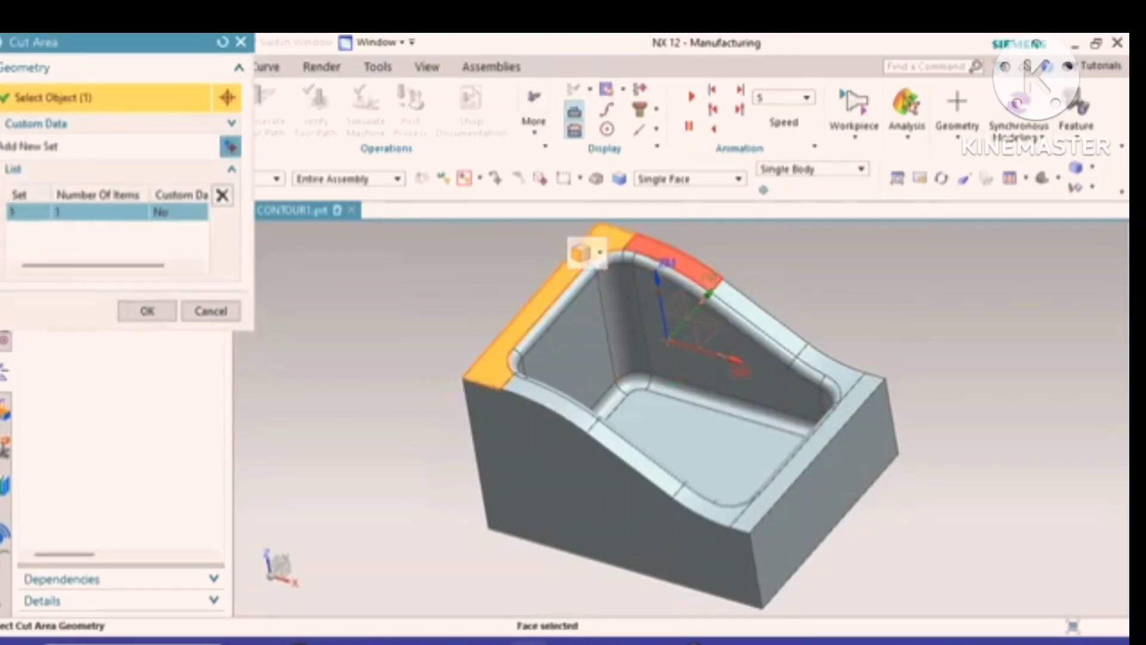
click(698, 263)
click(776, 319)
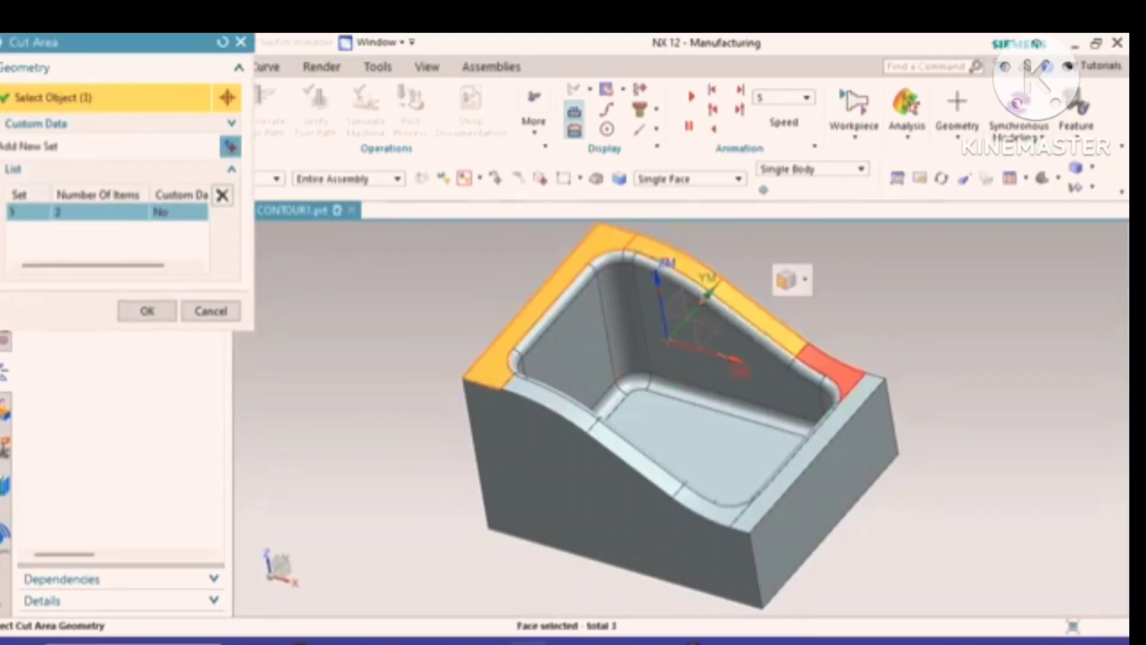
click(836, 364)
click(868, 390)
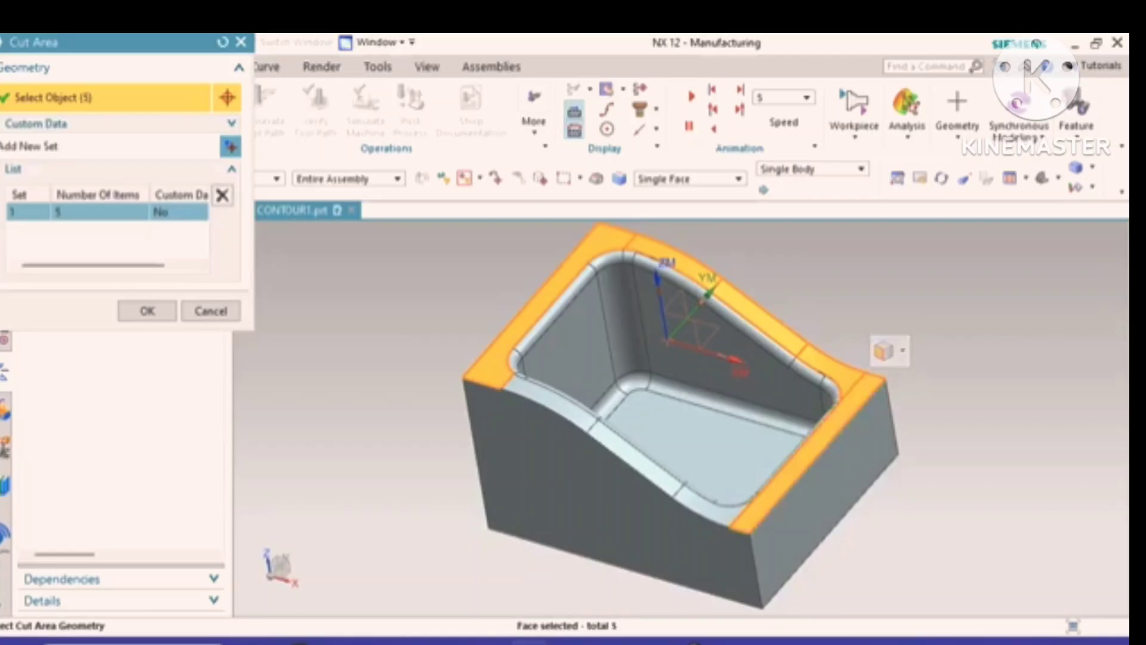
click(713, 506)
click(635, 460)
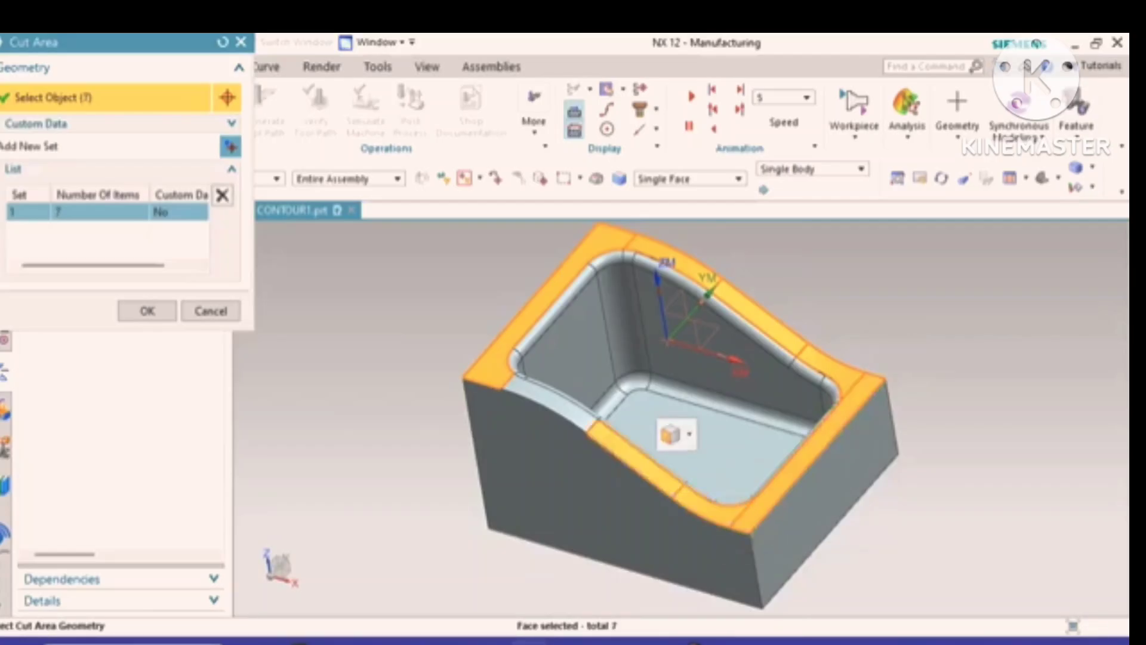
click(561, 406)
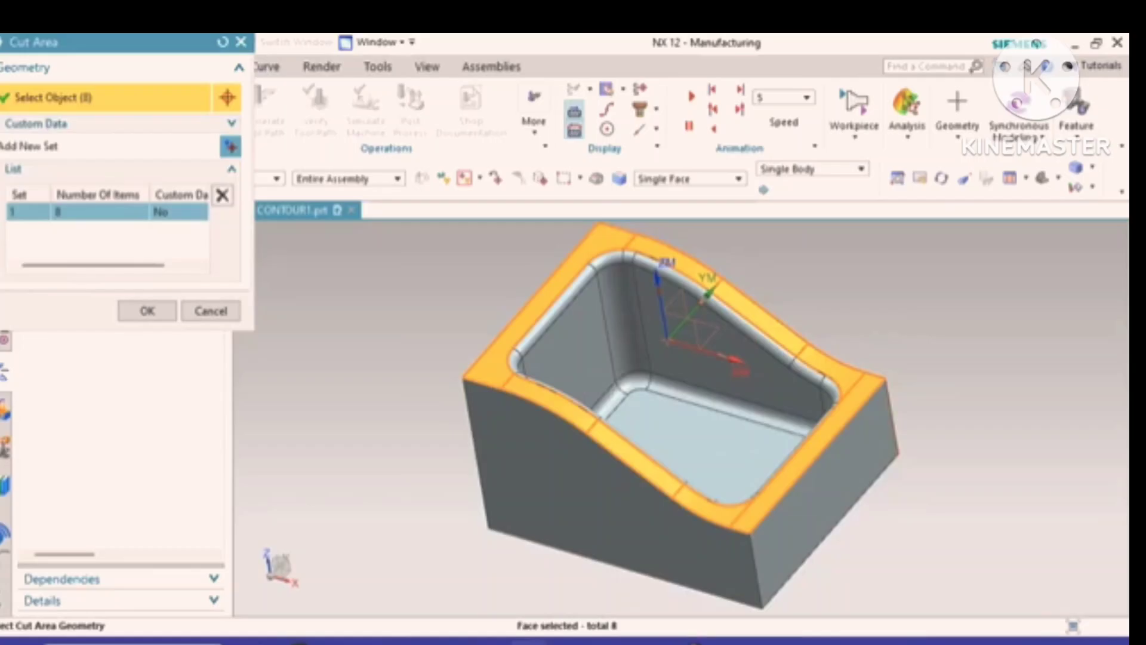
click(147, 311)
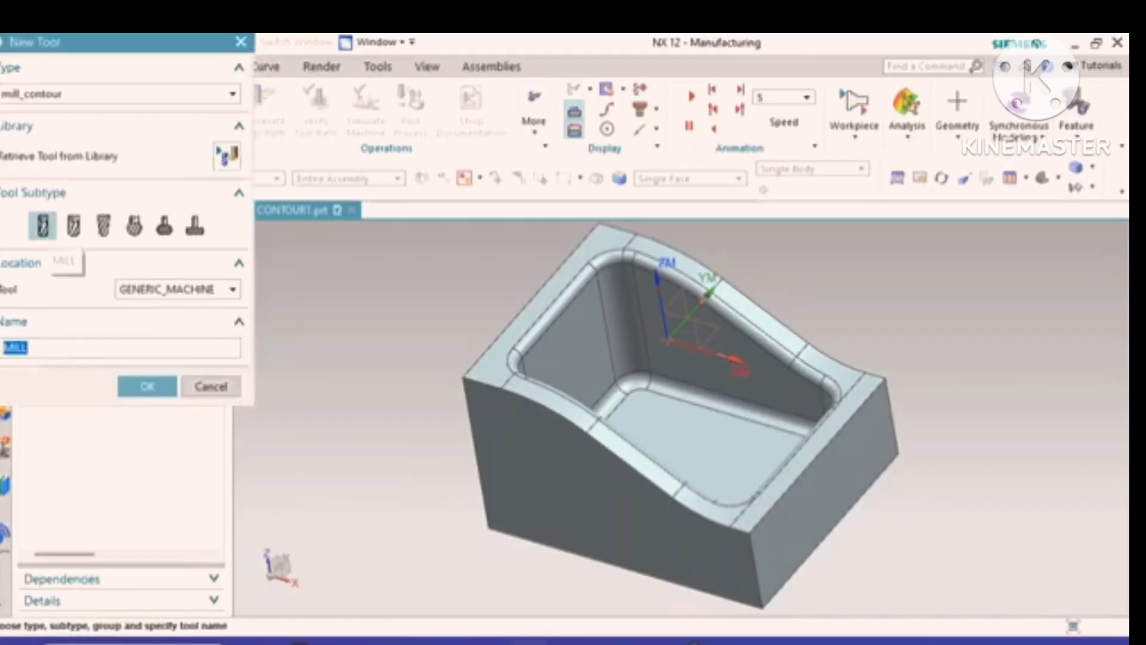
Step: Create a mill_contour tool of subtype MILL named MILL30ENDMILL with a diameter of 30
click(43, 225)
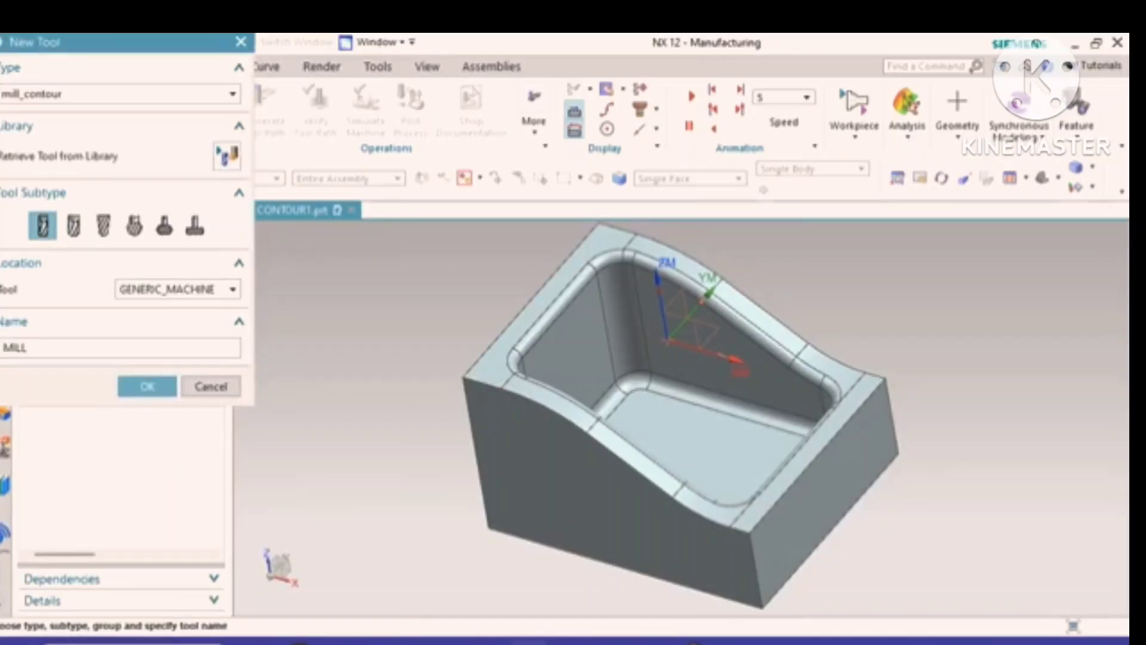
text(30E)
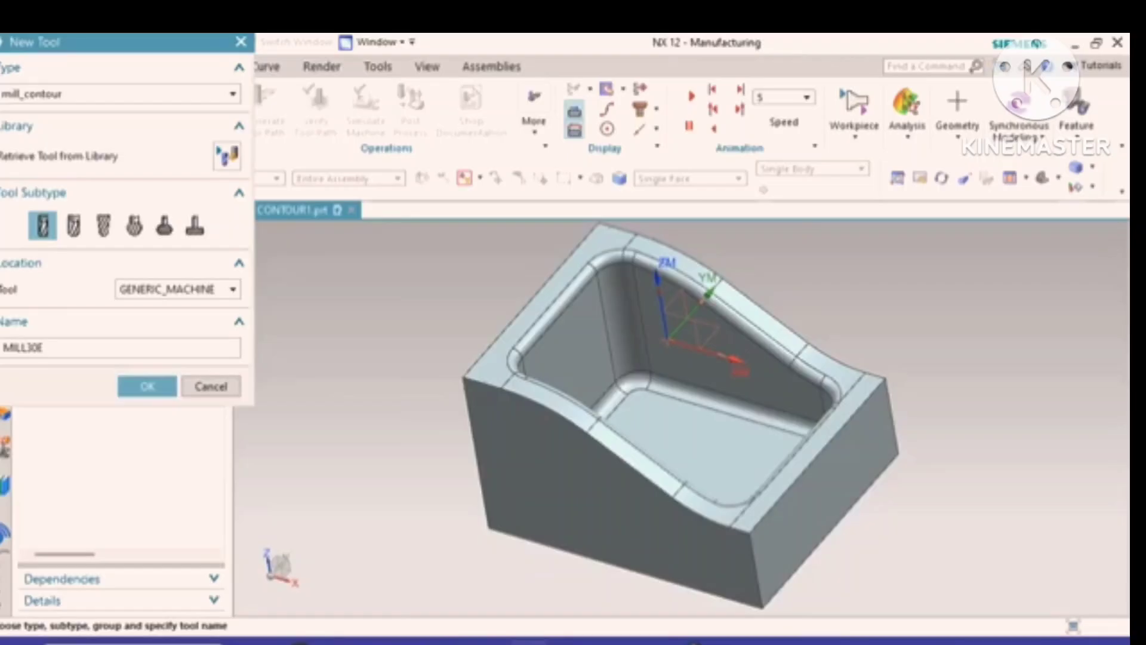
text(NDMILL)
key(Return)
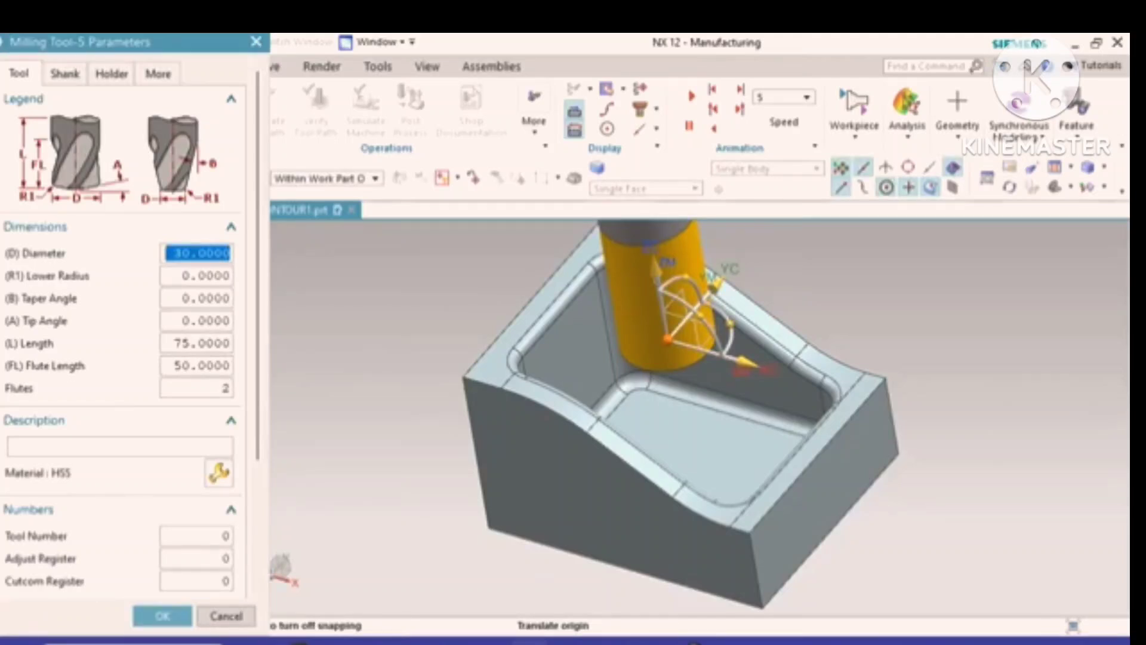
text(30)
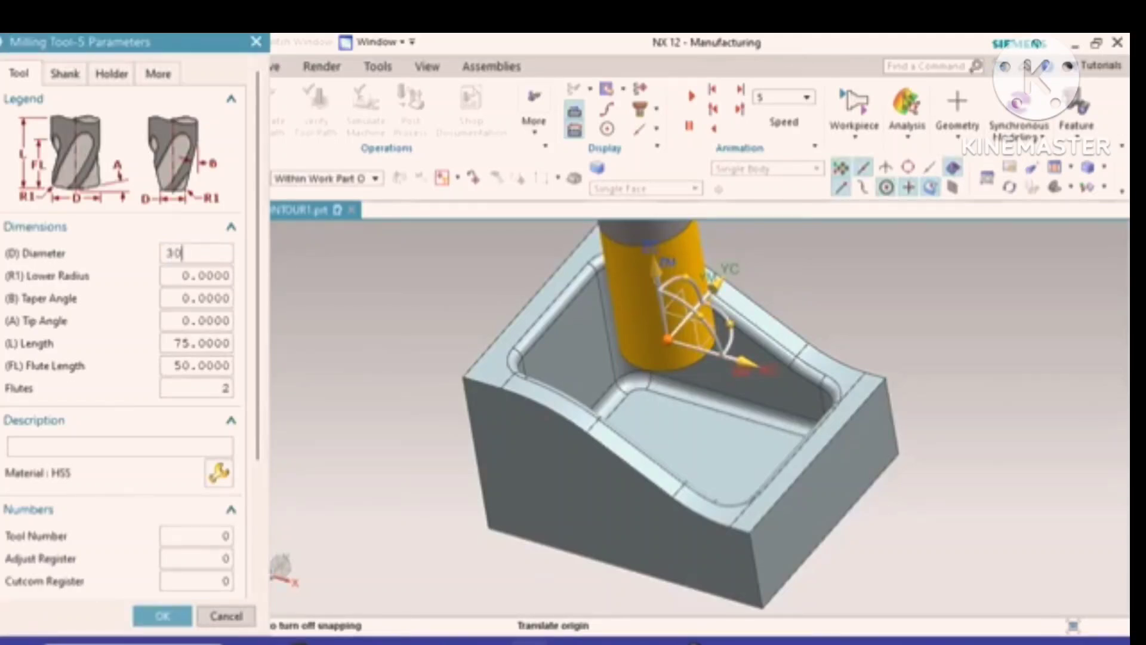
scroll(125, 322, down, 1)
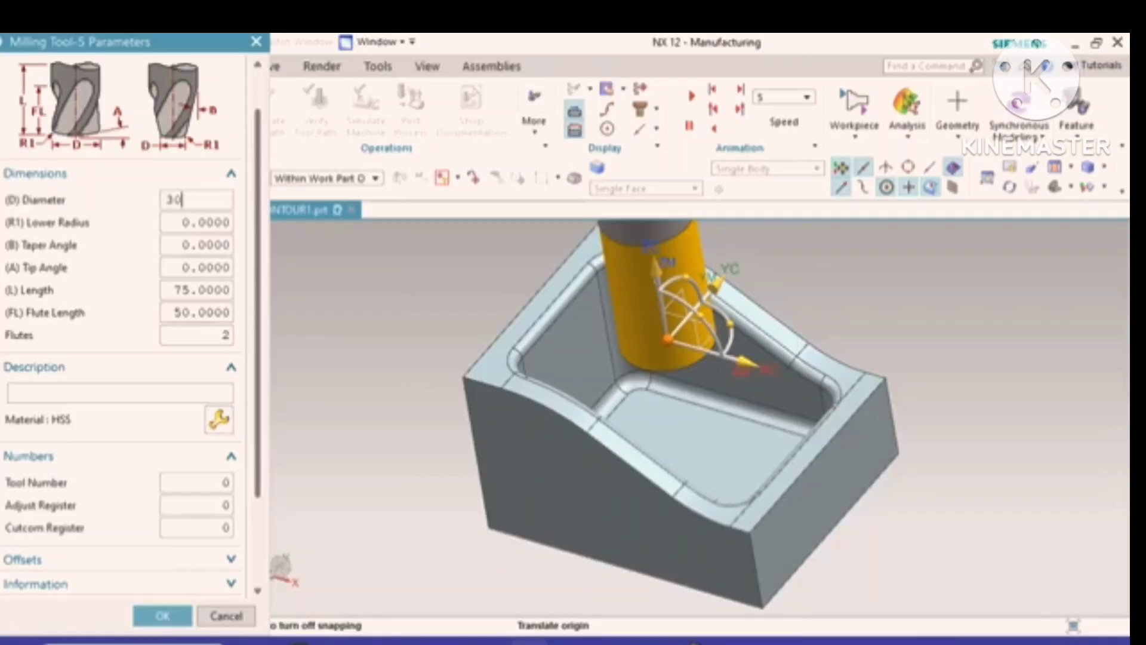
Step: Assign the library material TMC0_00001 HSS to the end mill and enter HSS as its description
key(Return)
key(Return)
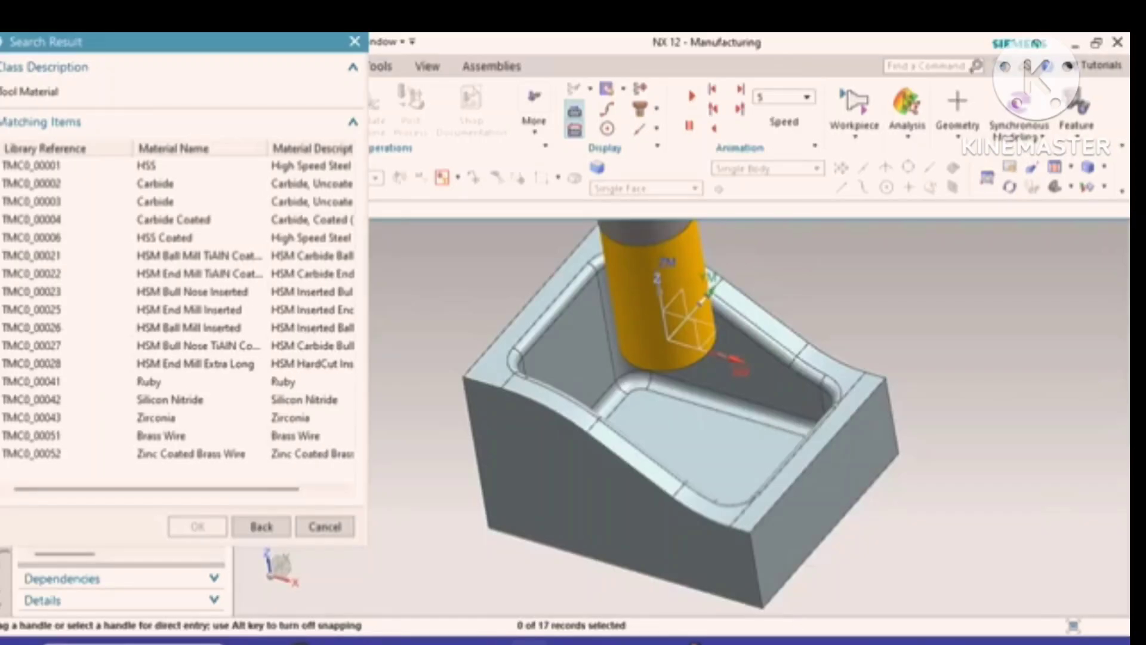
click(147, 166)
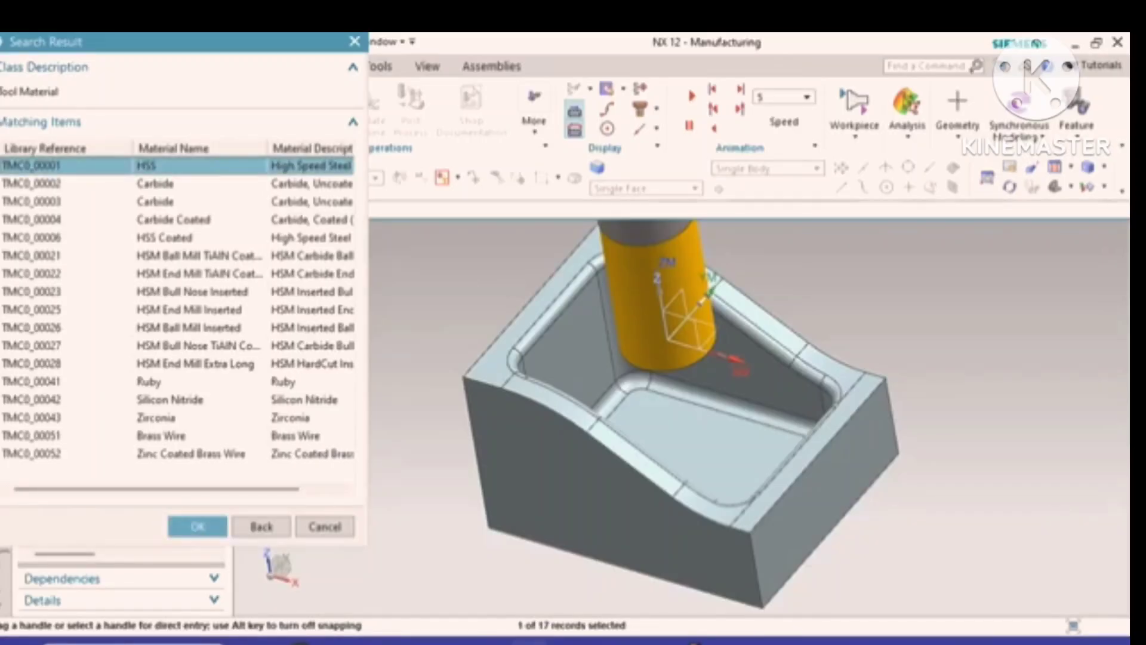
click(155, 184)
click(173, 219)
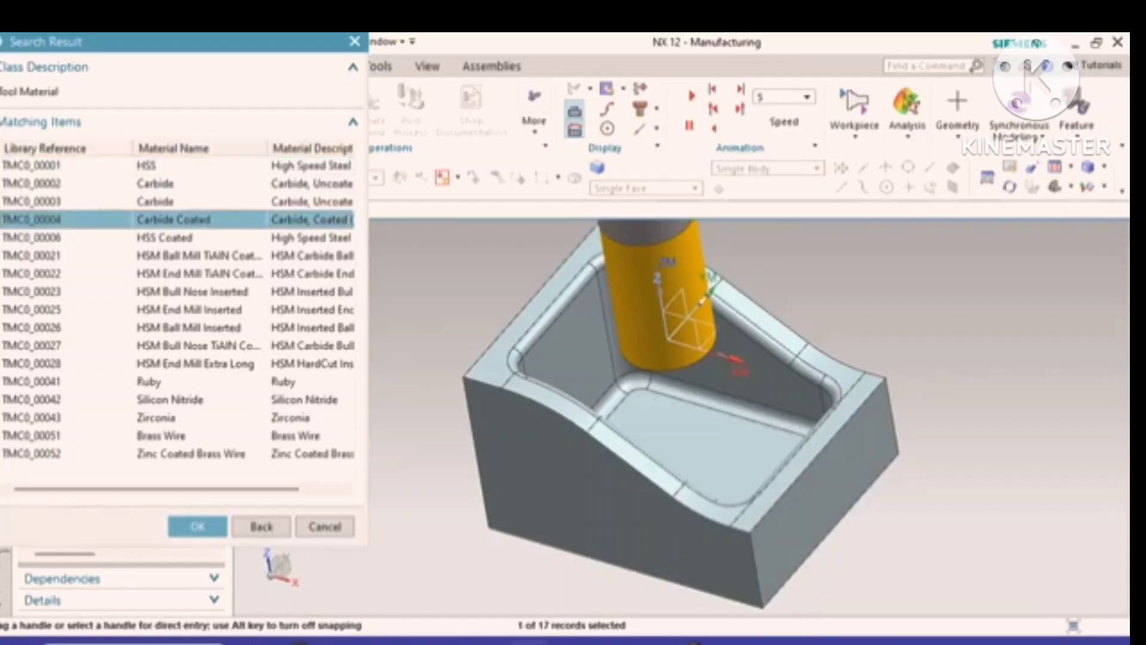
click(147, 166)
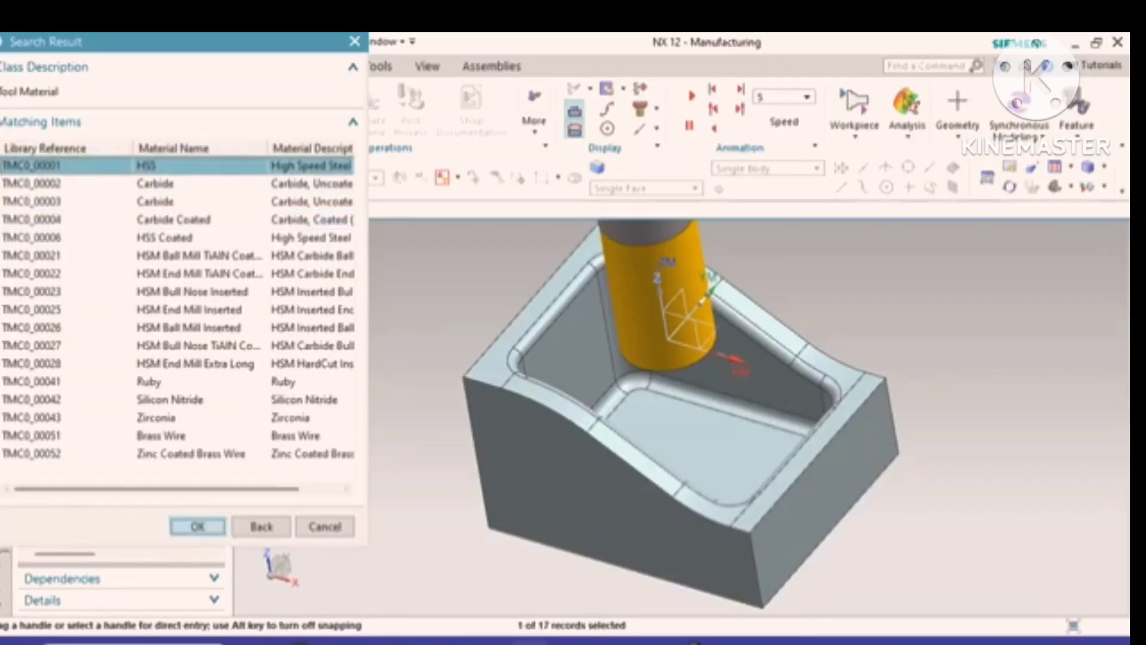
click(197, 527)
click(119, 446)
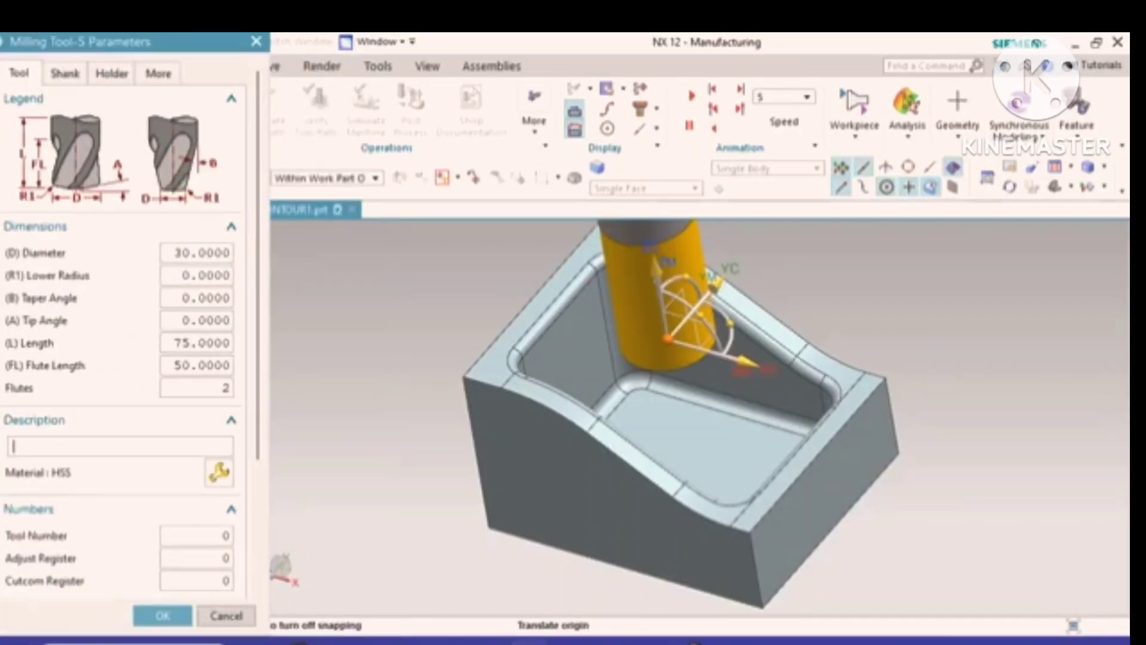
text(HSS)
Step: Set the end mill's tool number and adjust register to 1 and accept the tool definition
scroll(123, 328, down, 3)
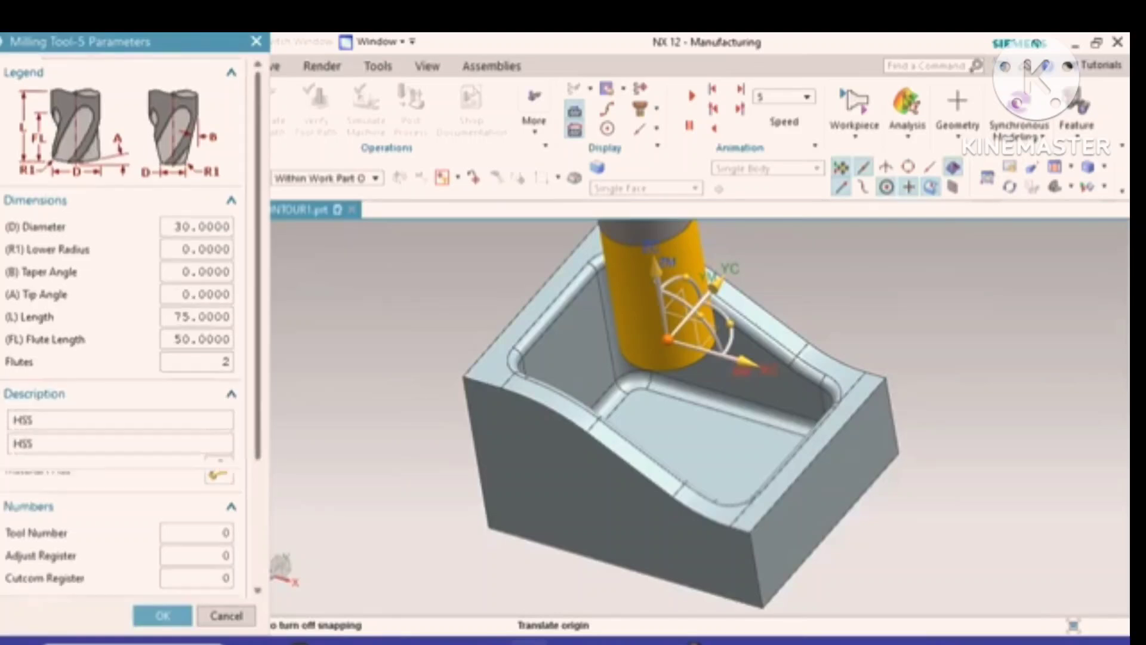
double_click(197, 431)
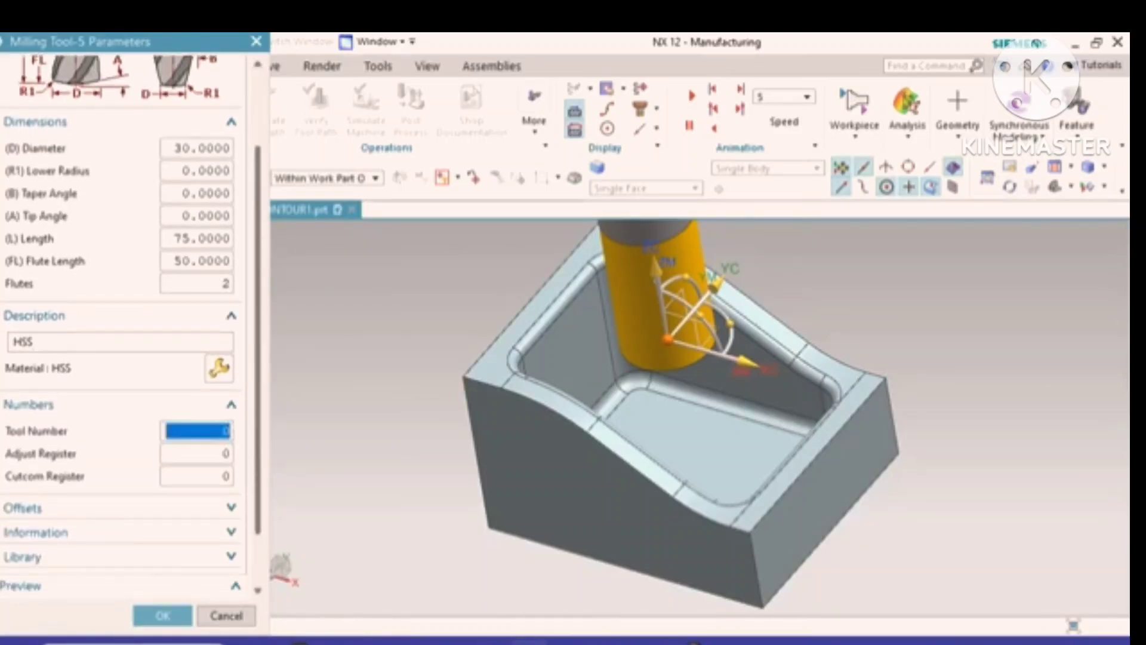
text(1)
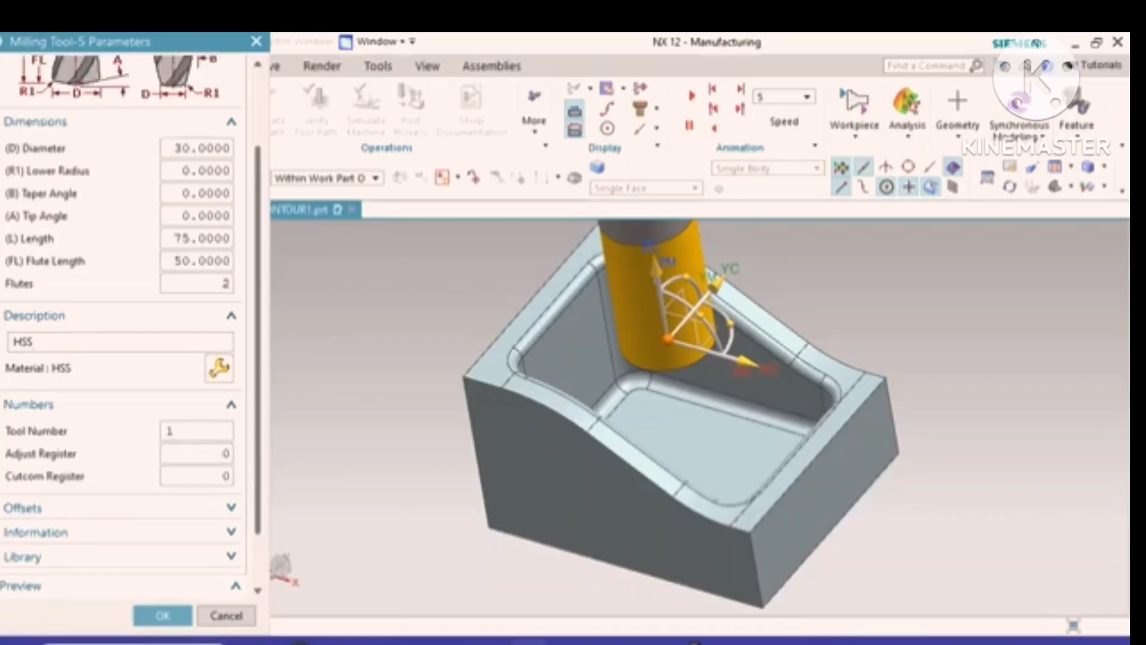
key(Tab)
text(1)
scroll(124, 328, down, 1)
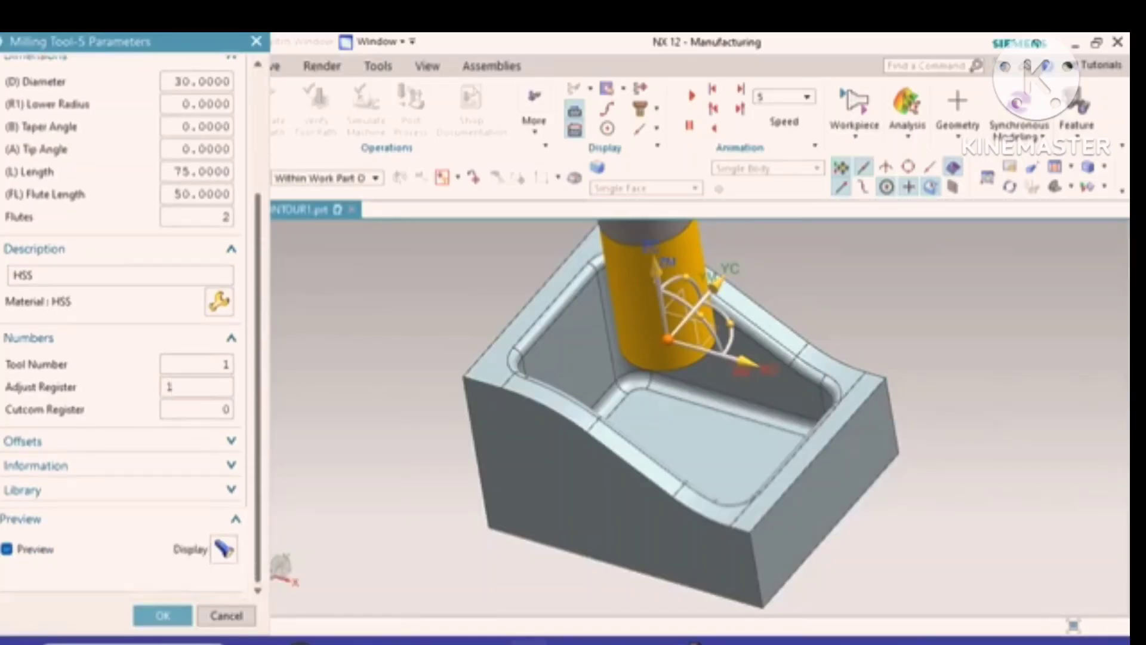
key(Return)
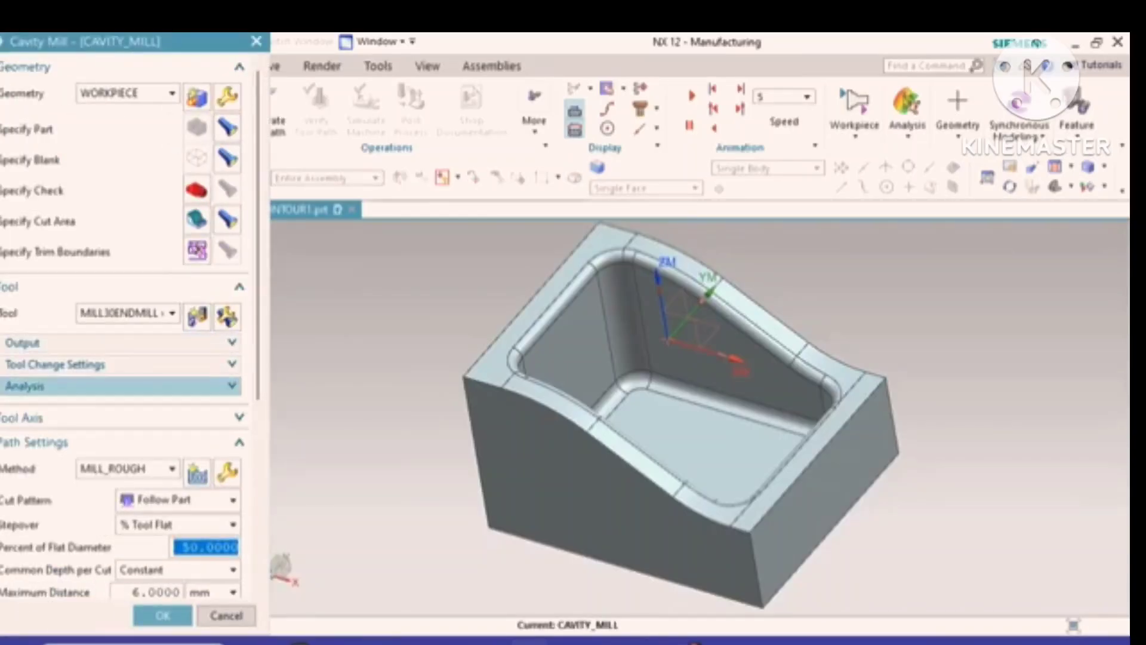
Step: Edit the MILL_ROUGH method so its part stock is 0.5
scroll(120, 382, down, 2)
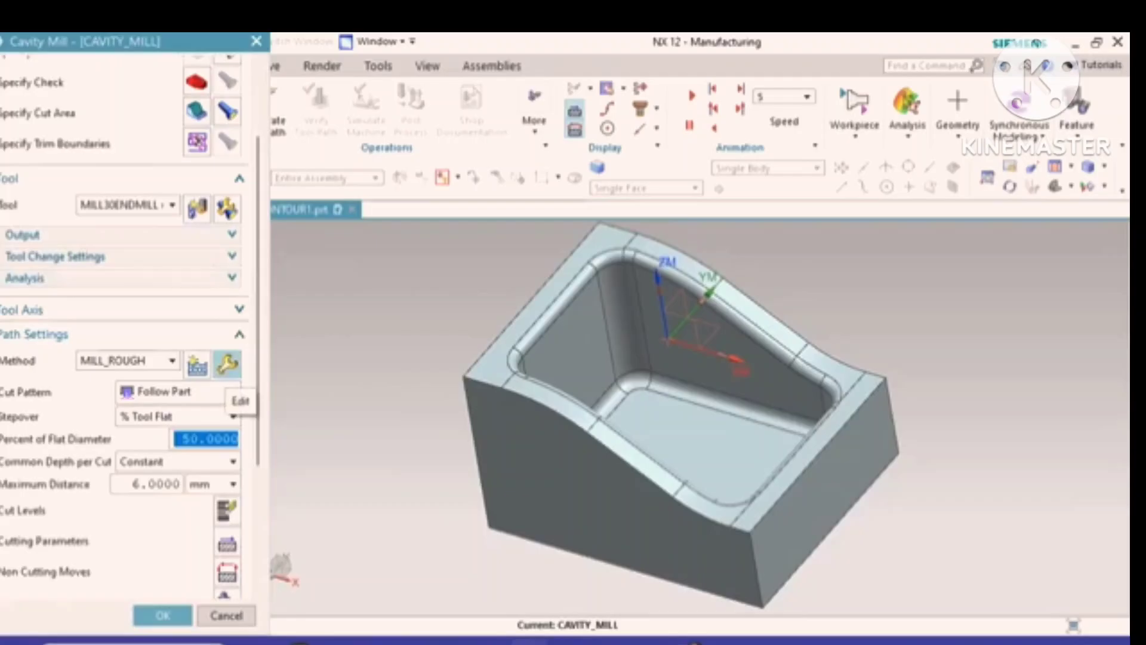
click(227, 364)
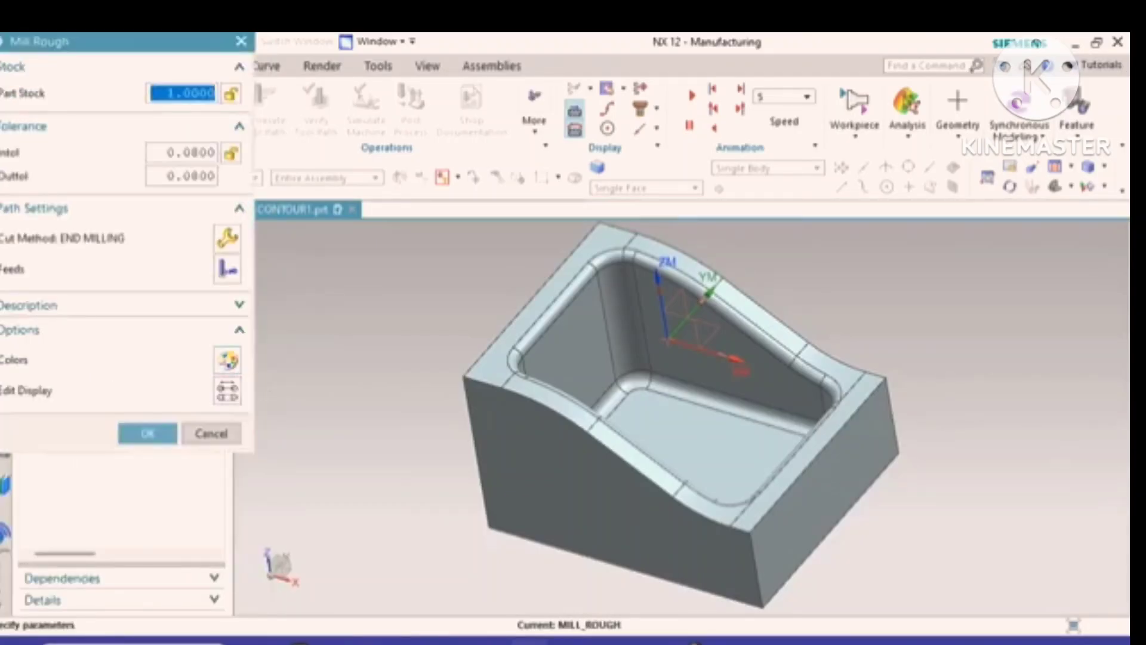
text(.5)
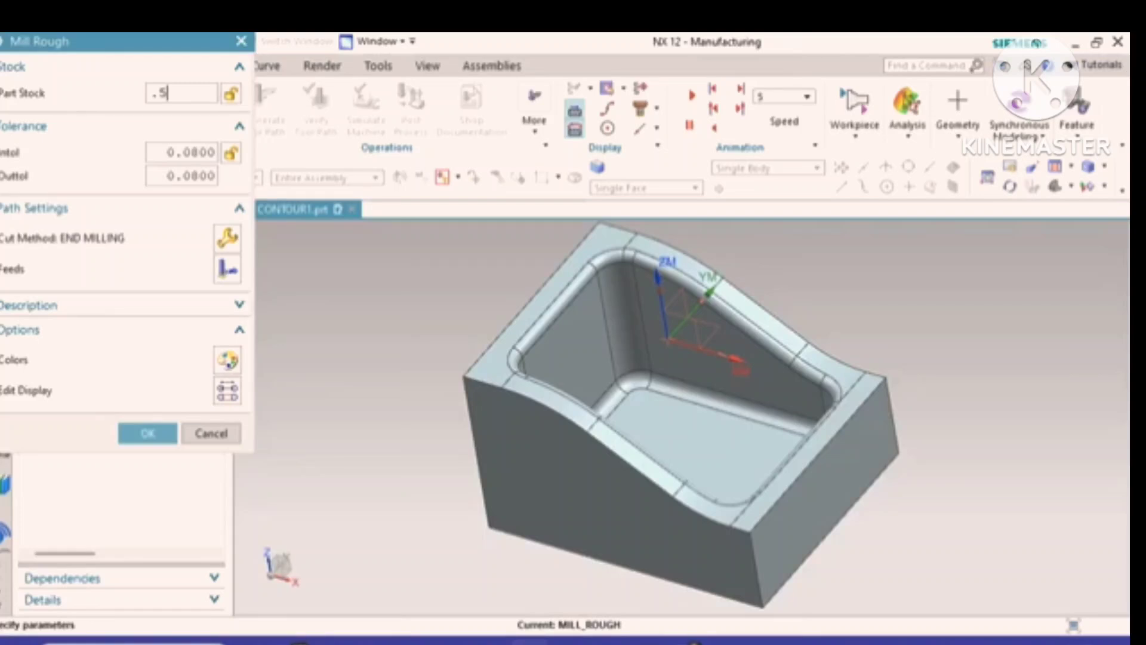
click(148, 426)
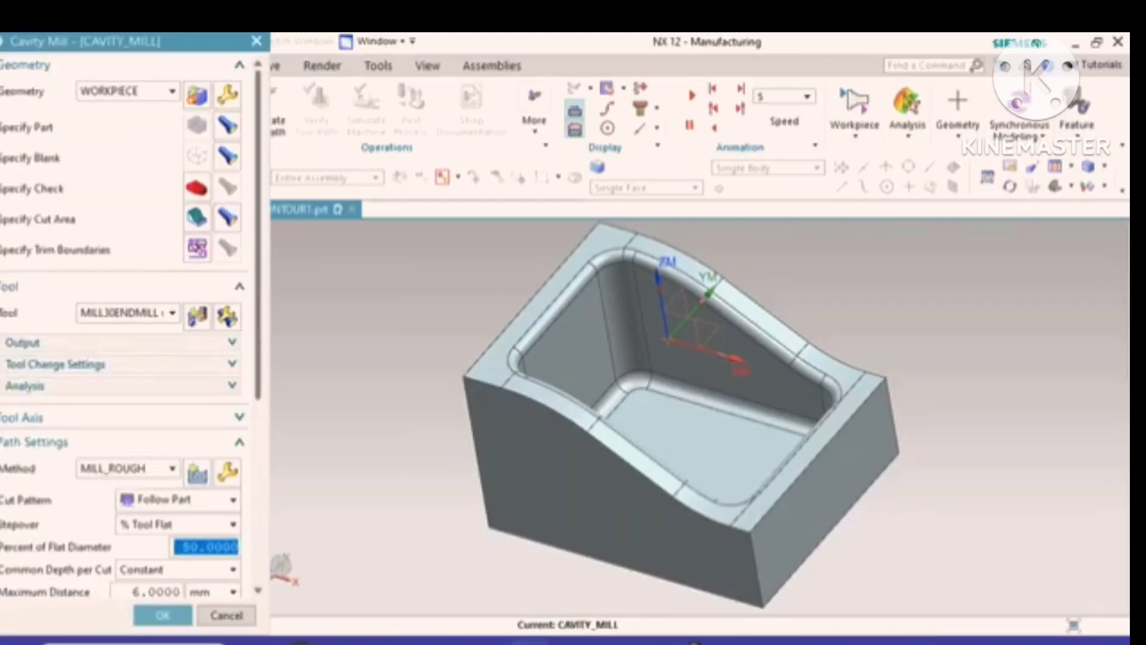
Step: Set the operation's cut pattern to Zig Zag and its stepover to 40 percent of the tool's flat diameter
scroll(125, 322, down, 3)
scroll(126, 323, down, 1)
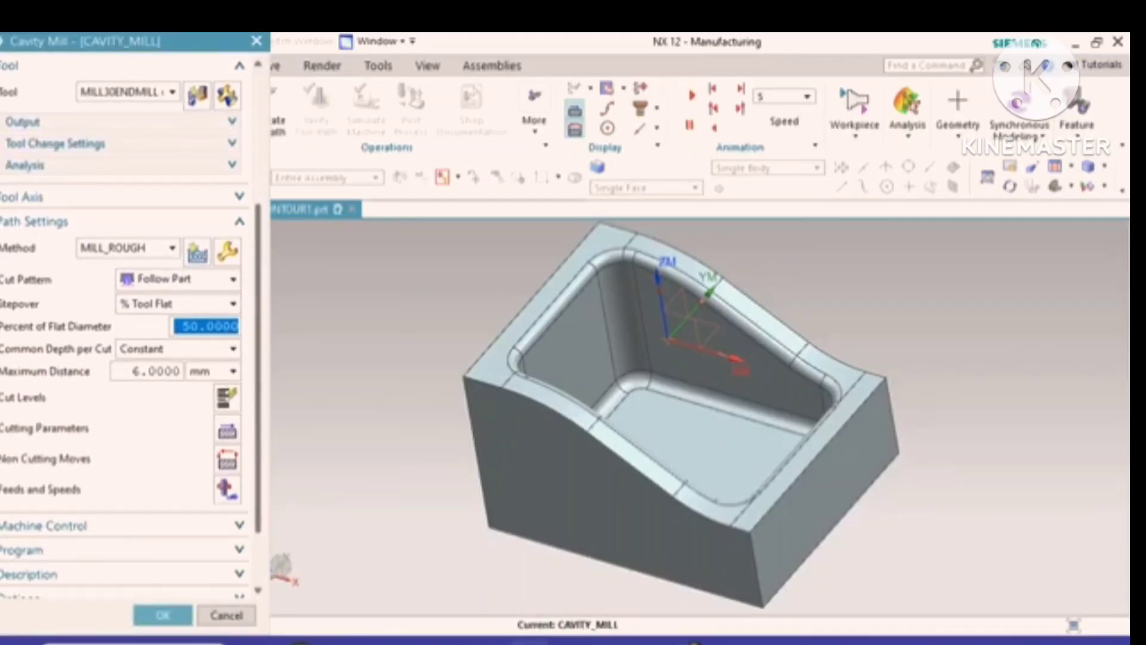
click(178, 279)
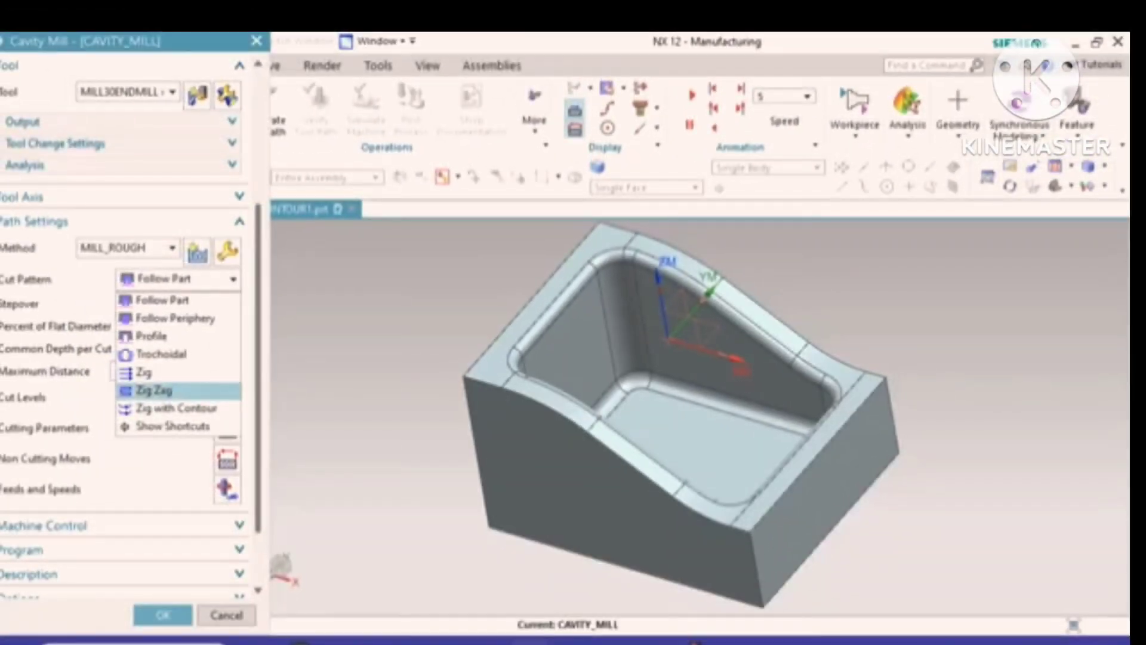
click(154, 390)
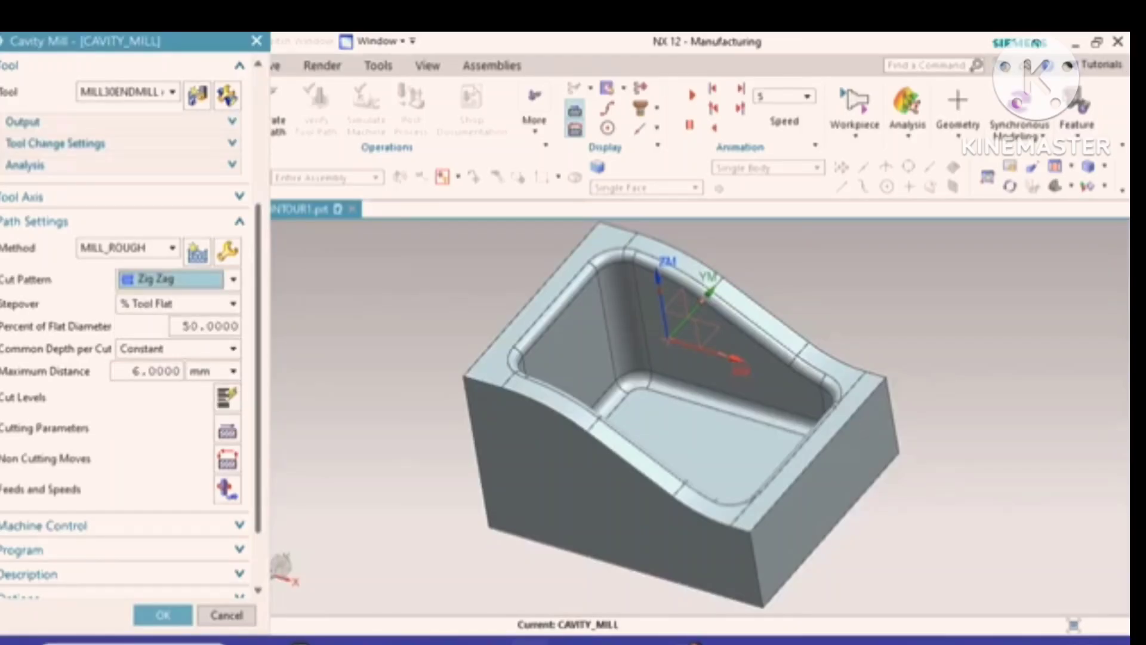
double_click(199, 326)
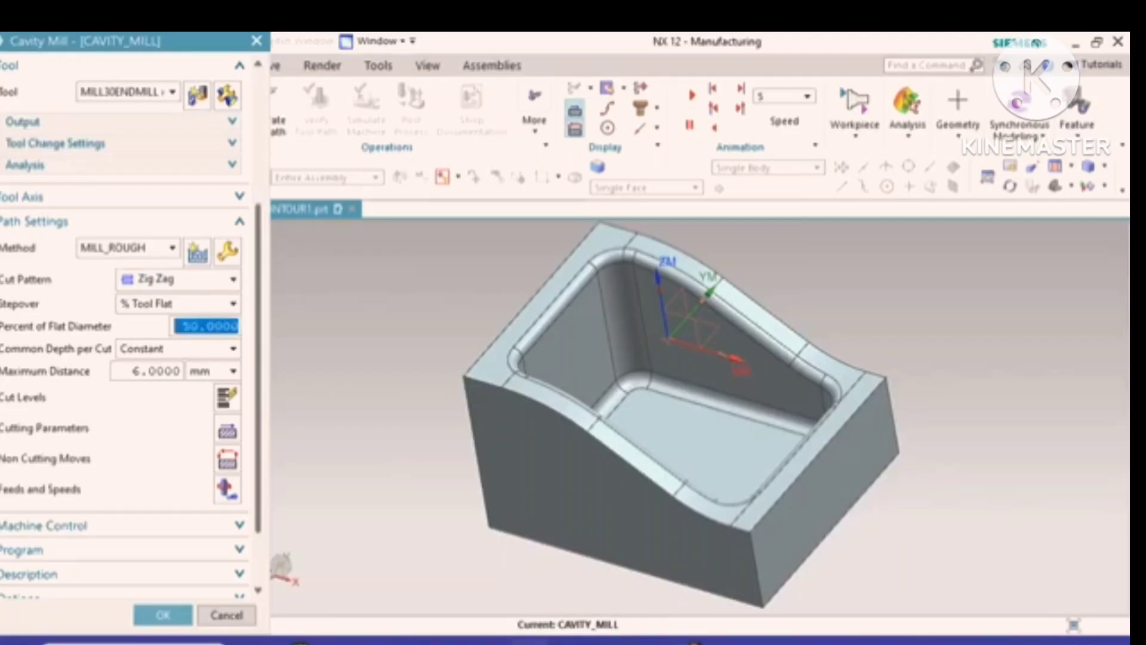
text(40)
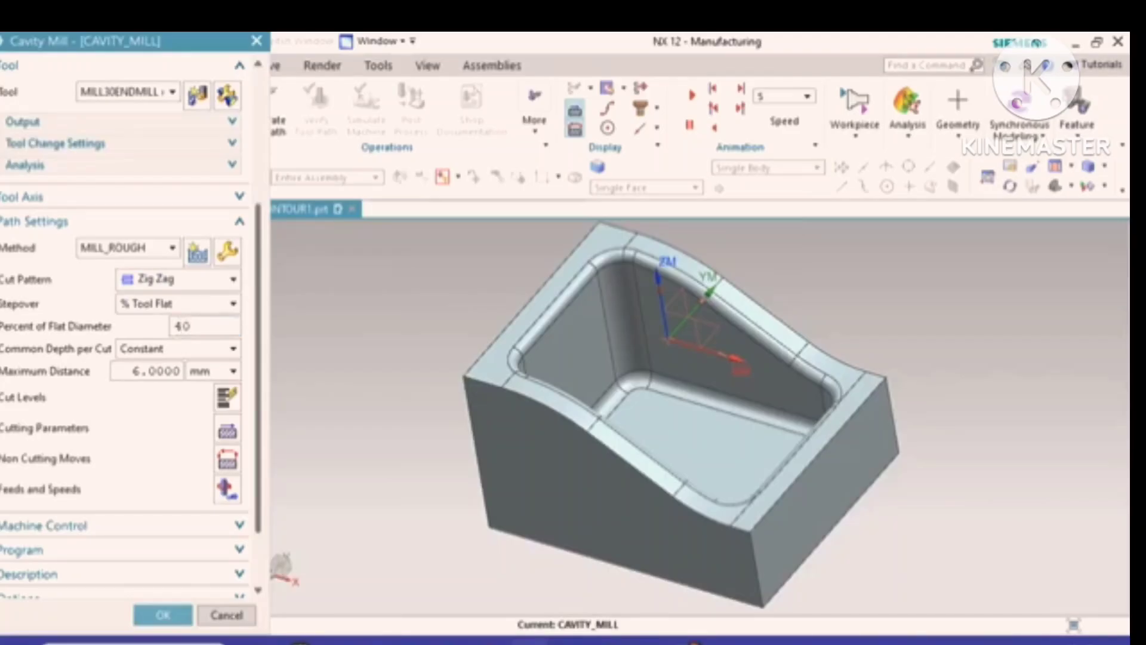
Step: Set the operation's maximum distance for the constant common depth per cut to 0.5 mm
scroll(131, 328, down, 2)
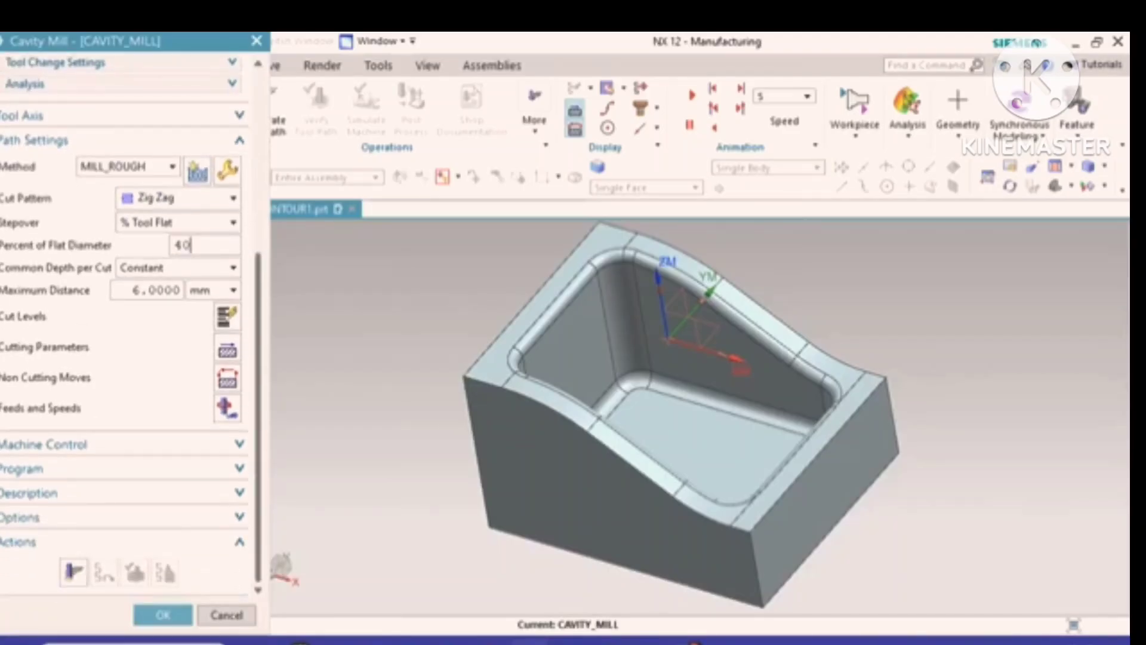
click(148, 290)
double_click(149, 290)
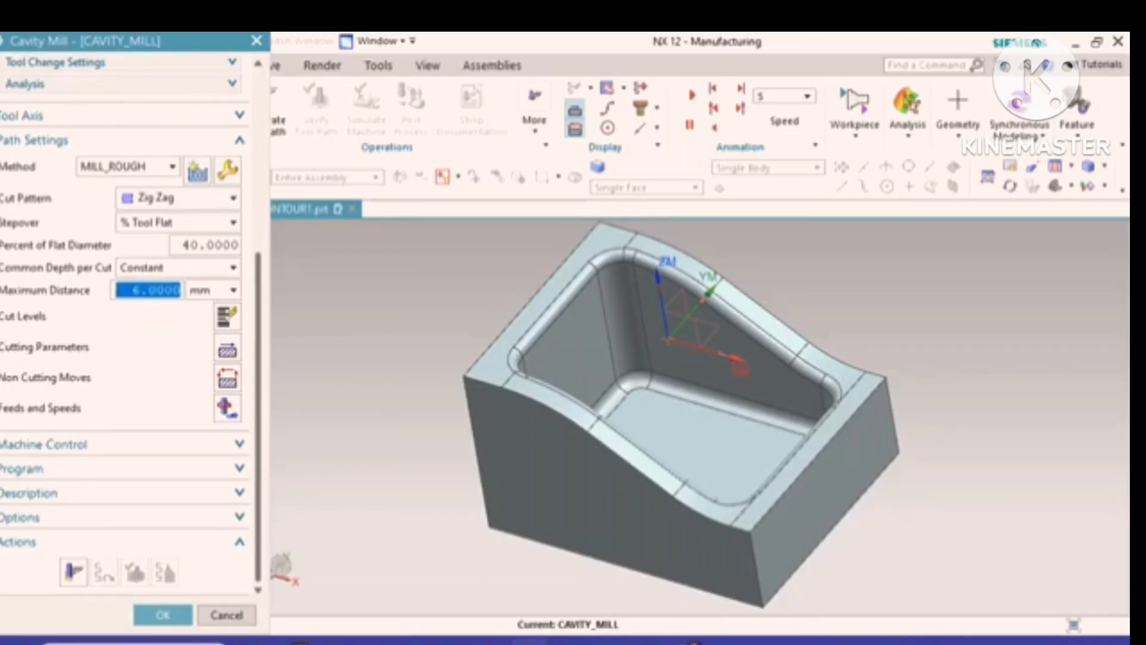
text(.)
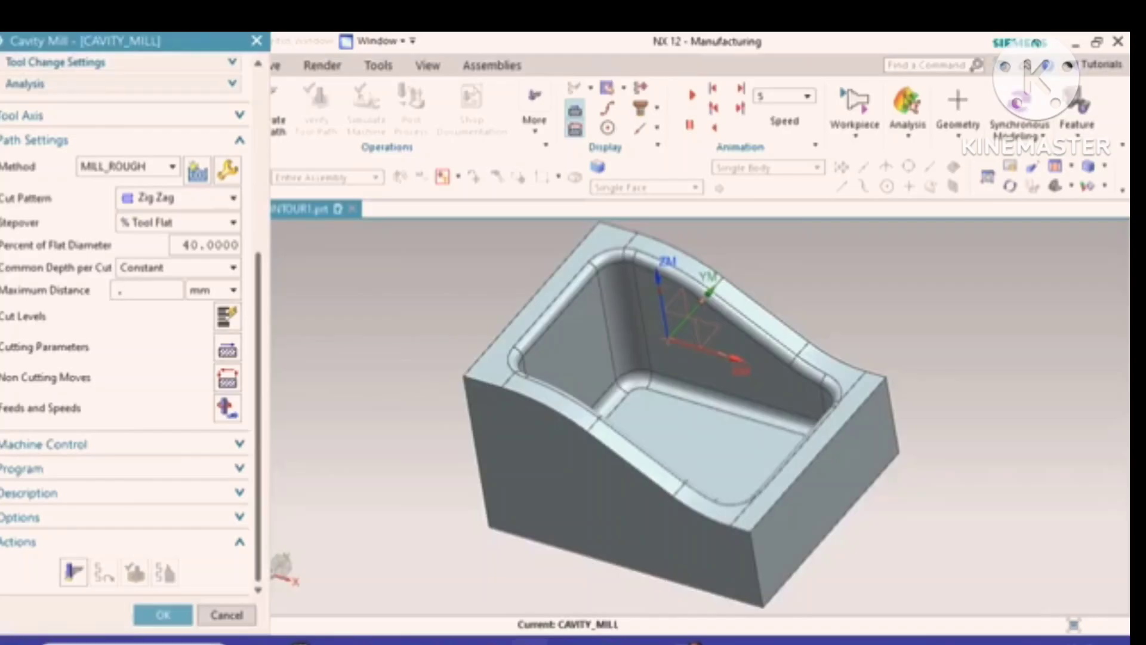
text(5)
Step: Check the range and depth settings in the operation's cut levels and accept them
click(227, 317)
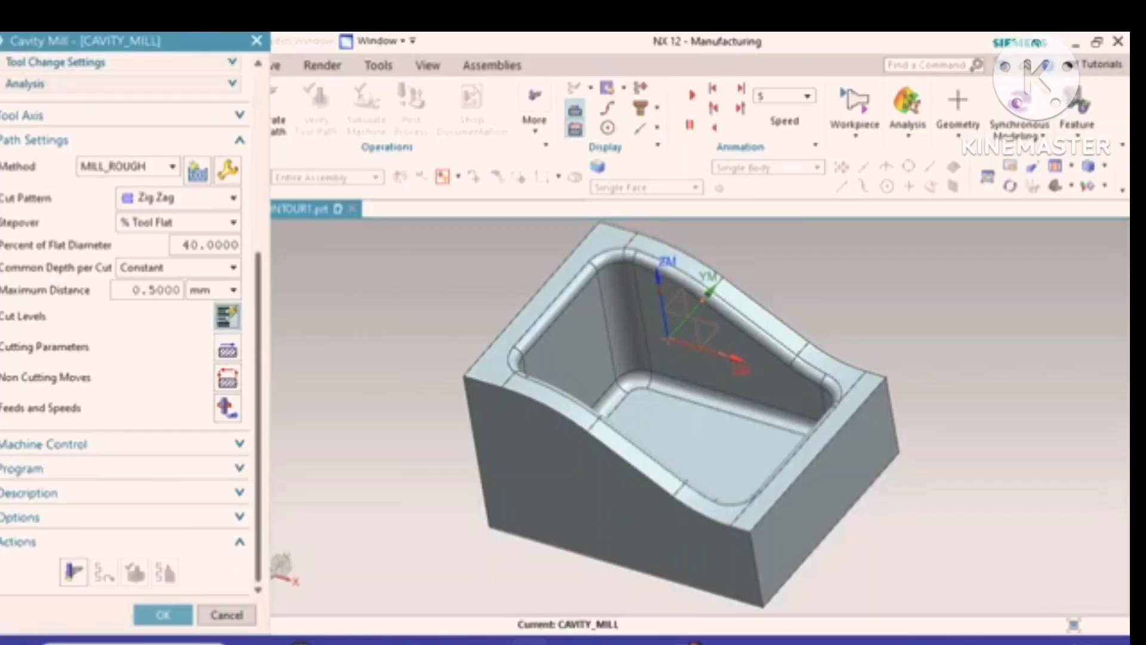
drag(258, 316, 259, 354)
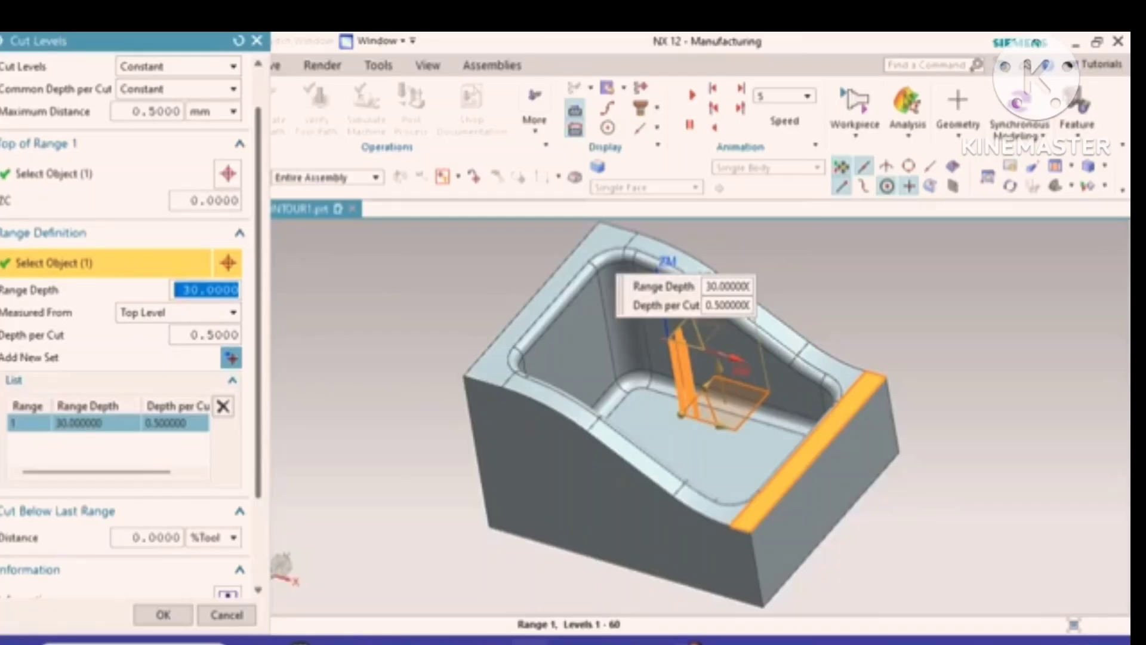
drag(258, 354, 259, 432)
click(163, 615)
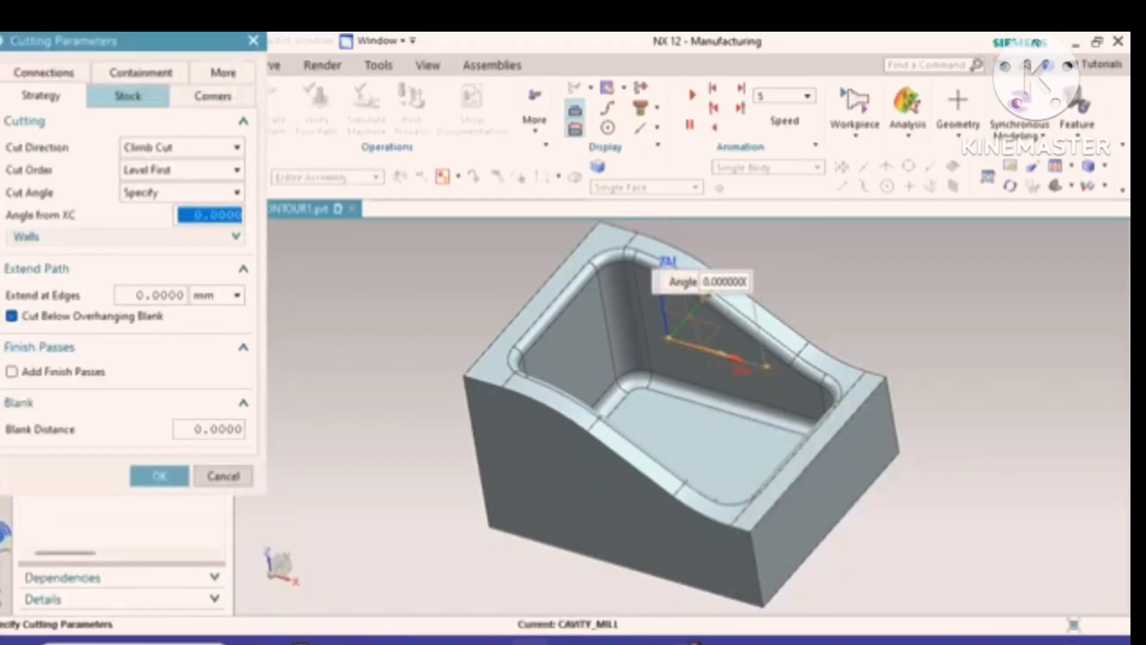
Step: Review the stock values in the cutting parameters, choose Climb Cut as the cut direction and accept the parameters
click(127, 95)
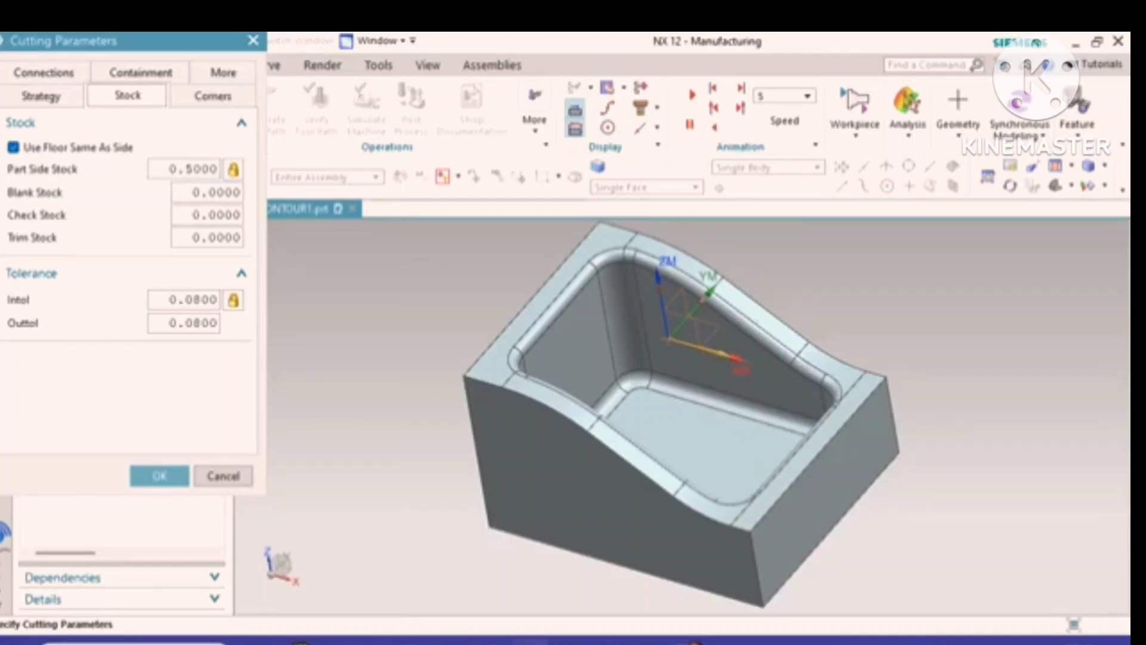
click(41, 95)
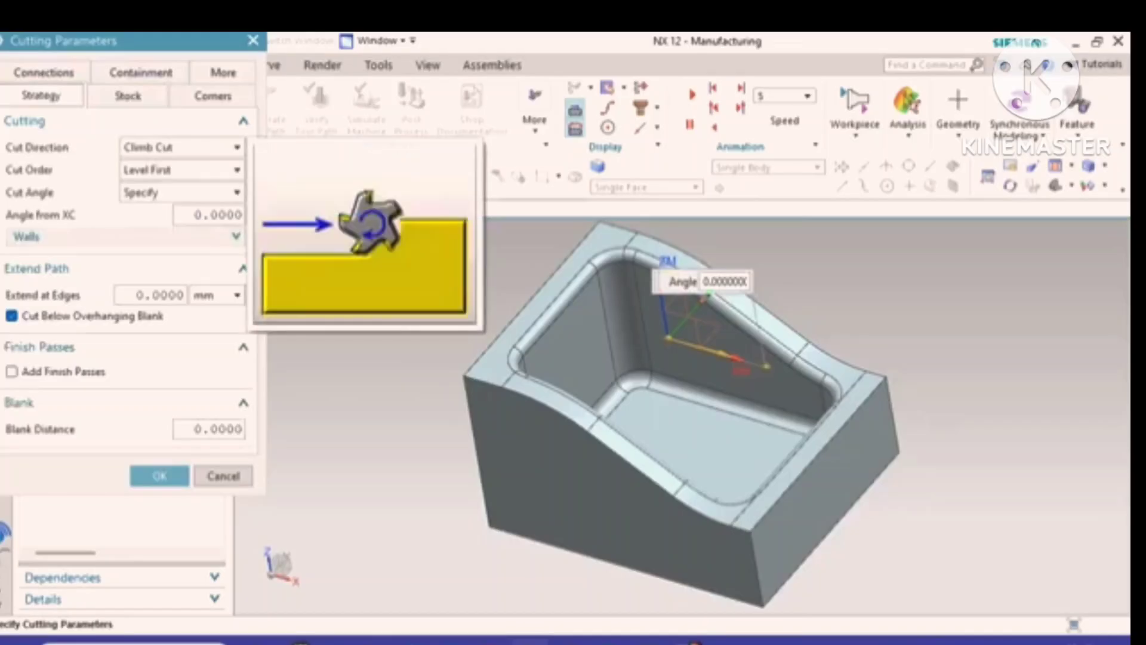
click(179, 147)
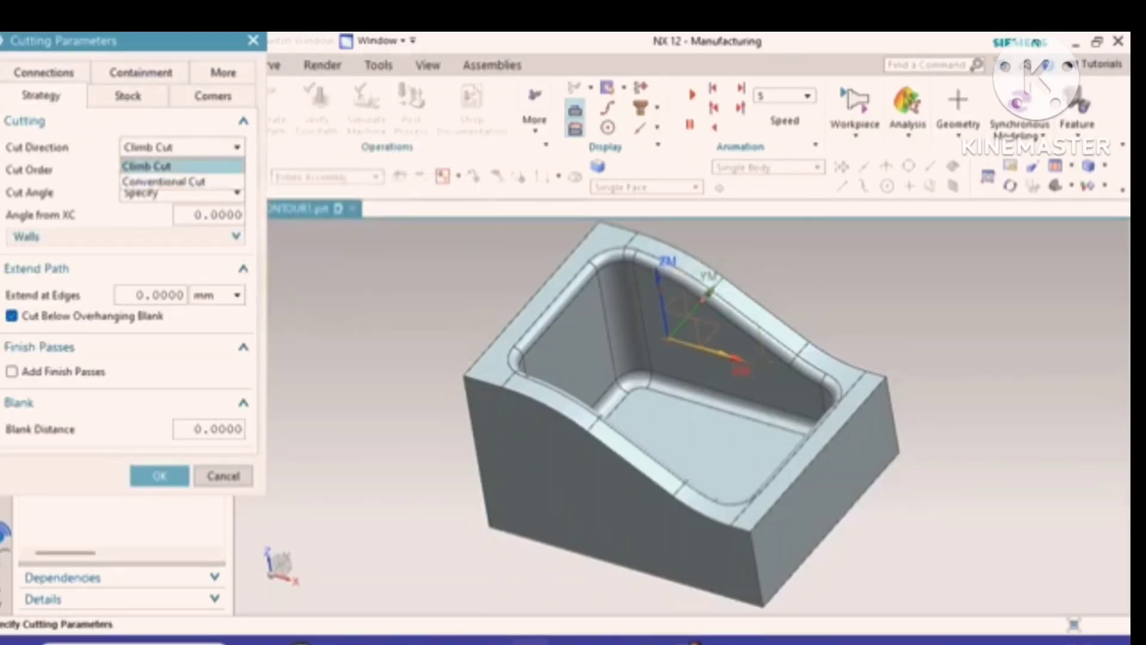
click(146, 166)
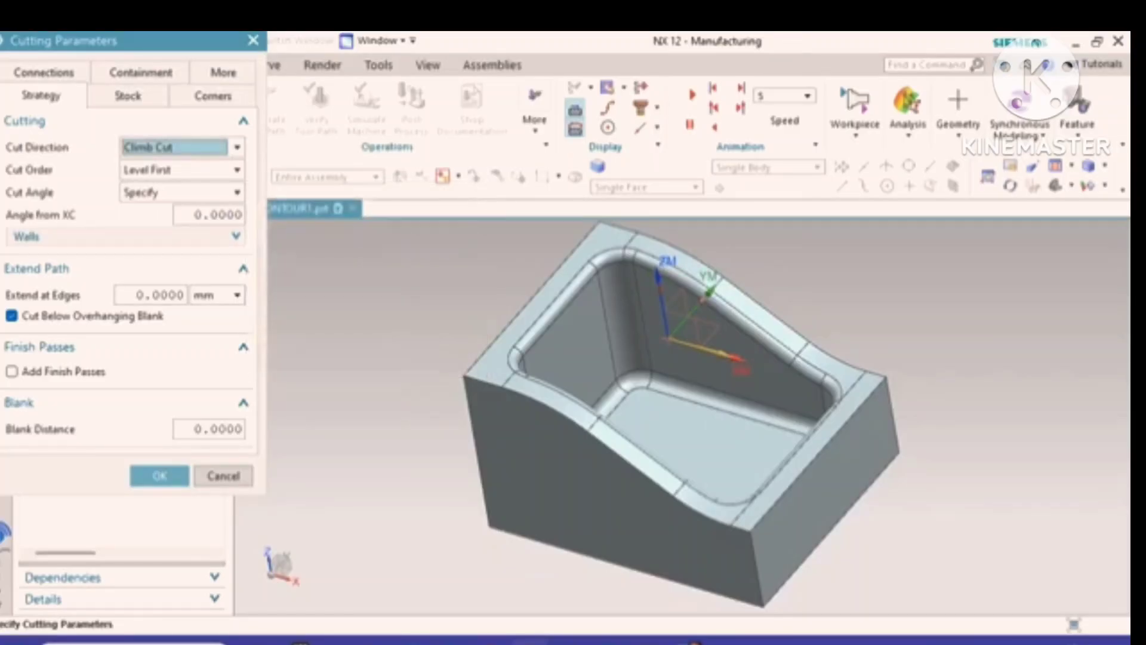
click(159, 475)
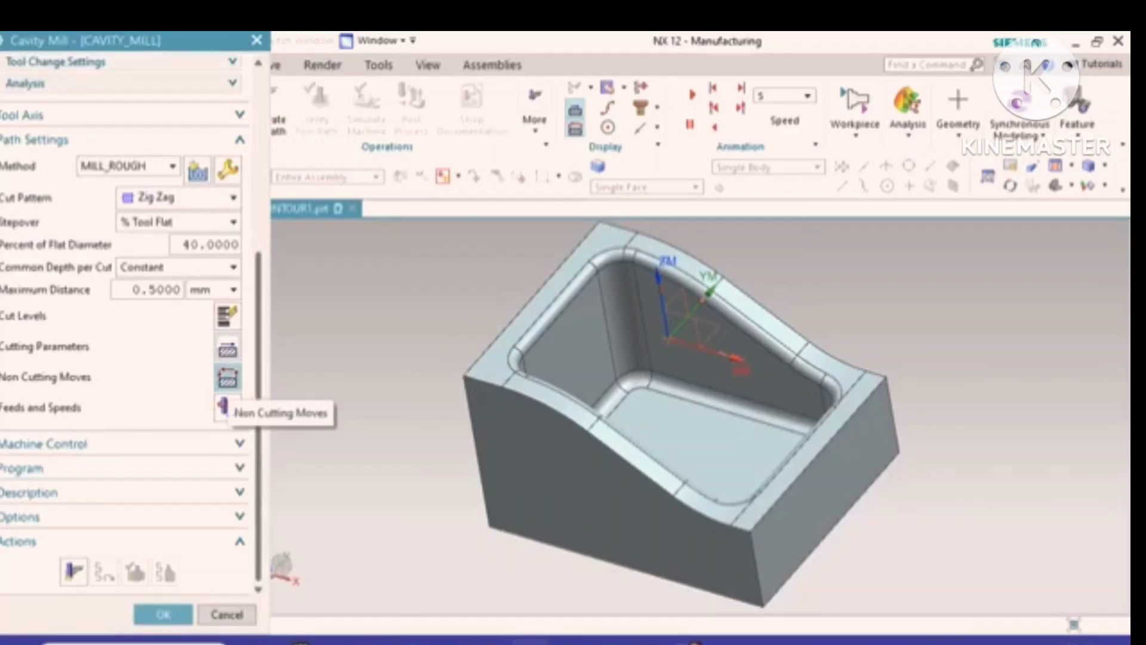
Step: Compare the closed-area engage types in the non cutting moves, choose Helical, check the retract type and accept the settings
click(228, 378)
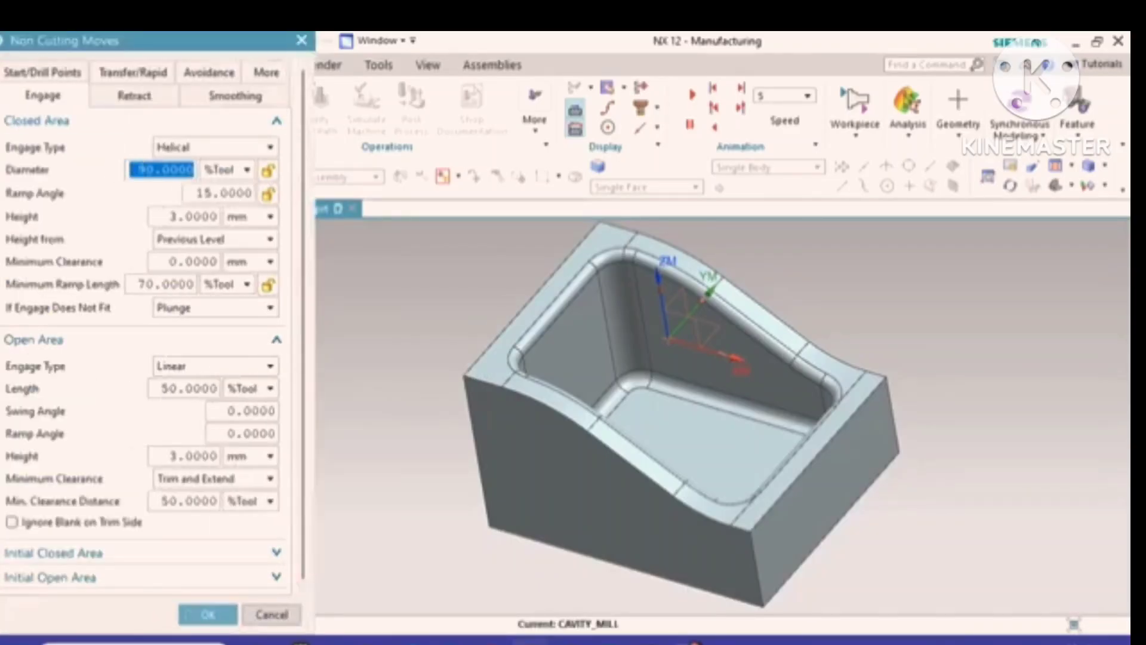
mouse_move(214, 147)
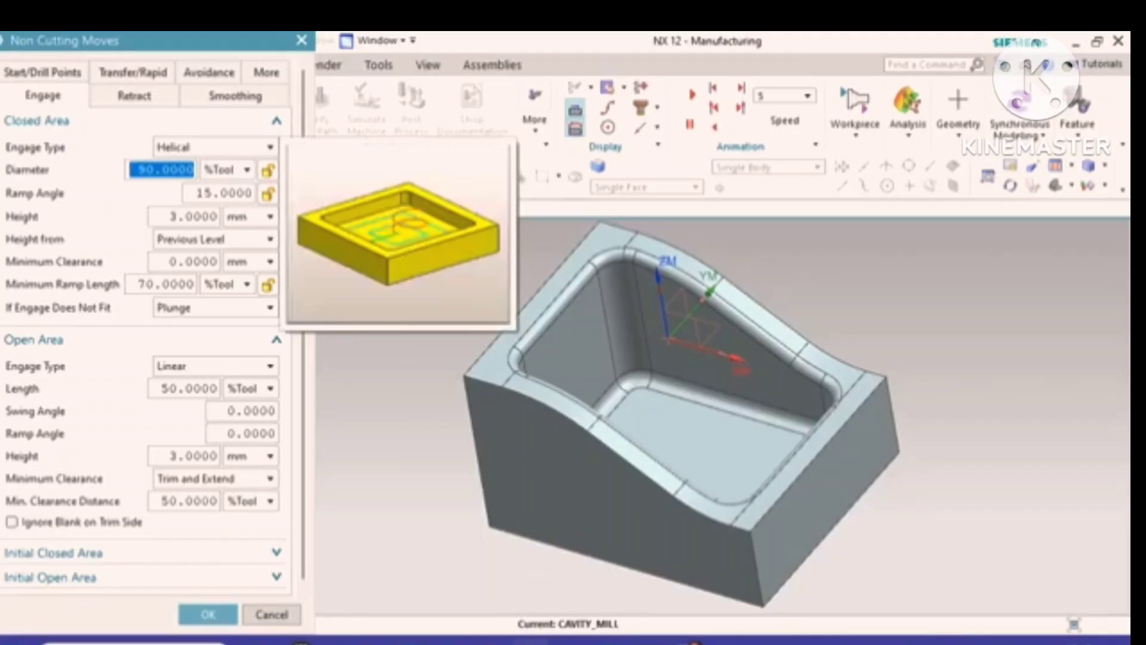
click(214, 147)
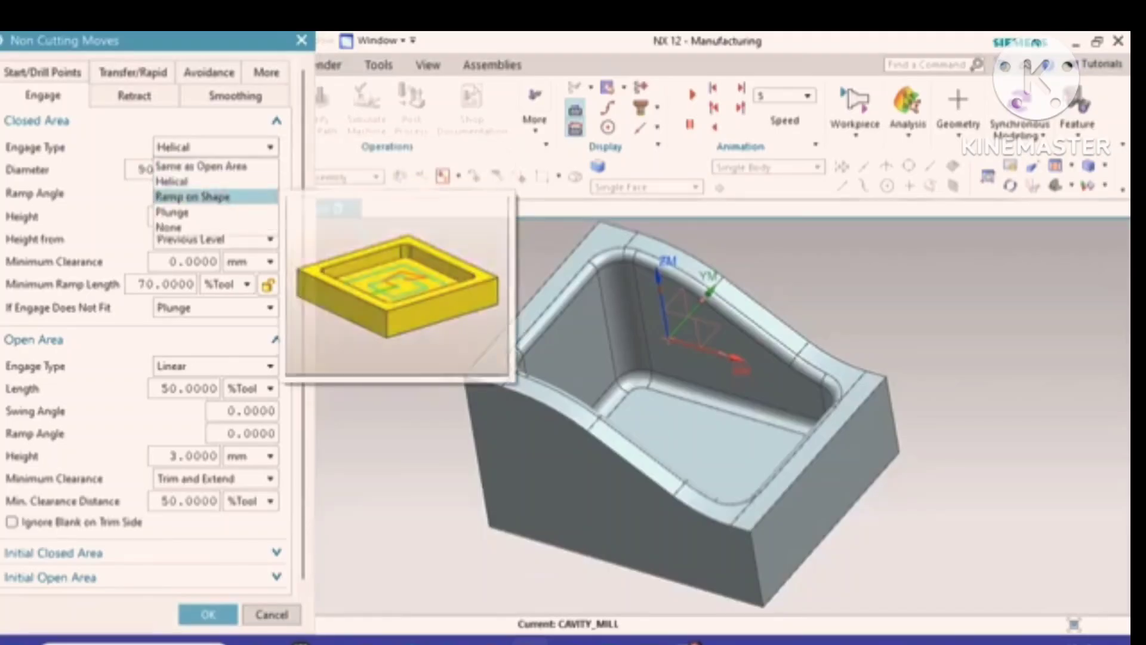
click(193, 197)
click(213, 147)
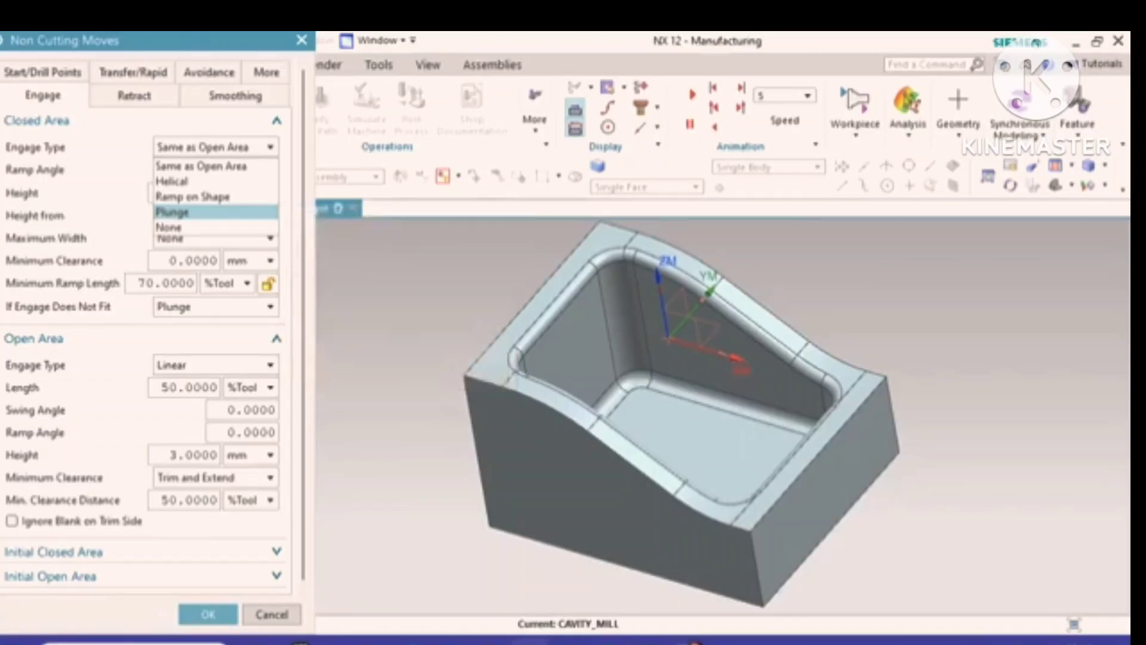
click(215, 181)
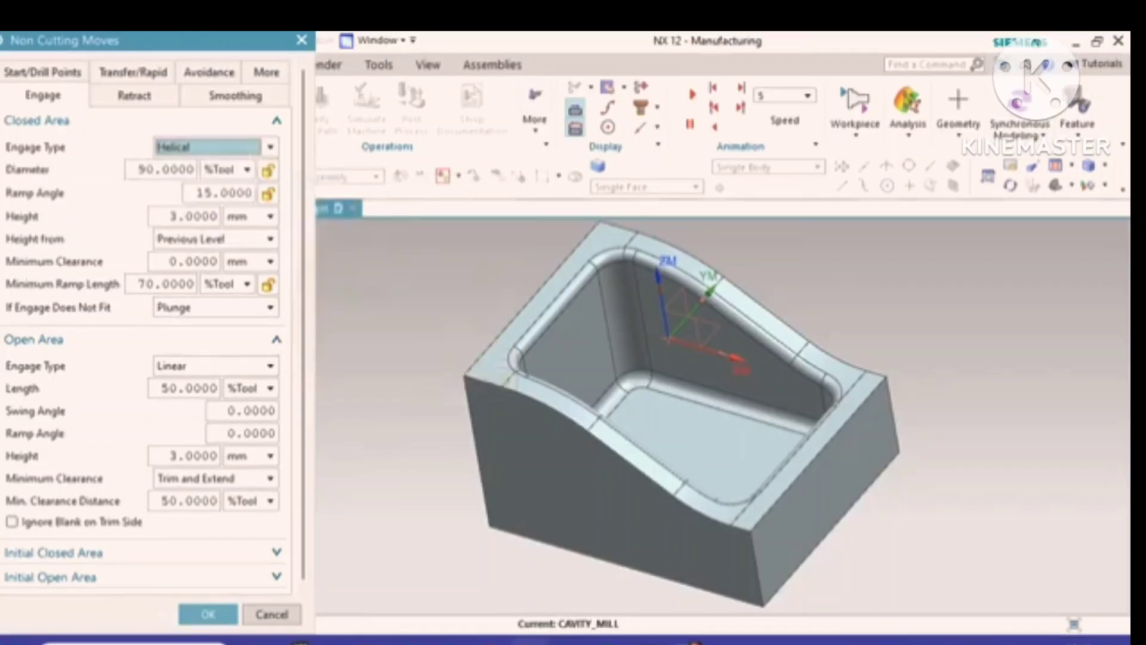
click(134, 95)
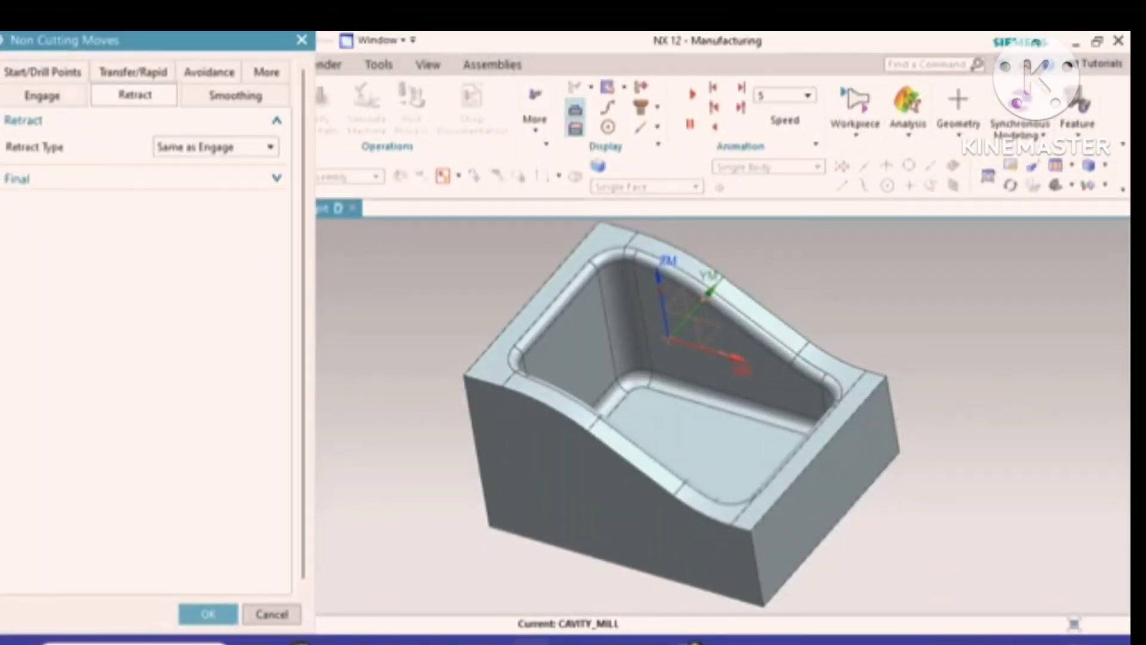
click(208, 614)
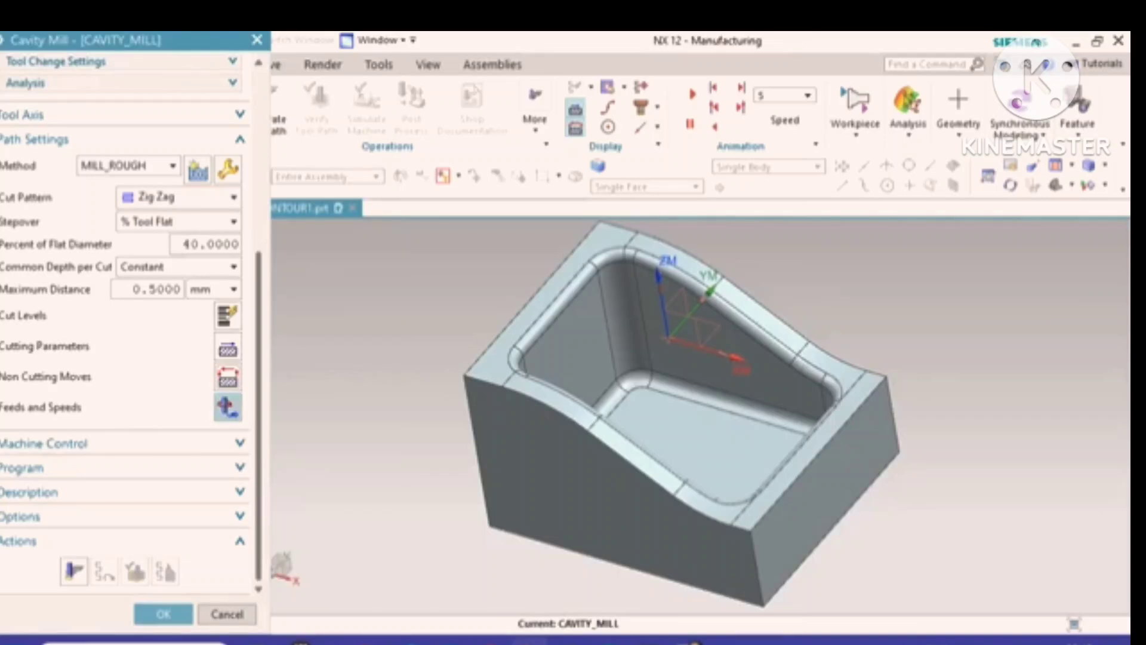
Step: Set the surface speed to 30 smm and calculate the feeds and speeds from it
click(227, 407)
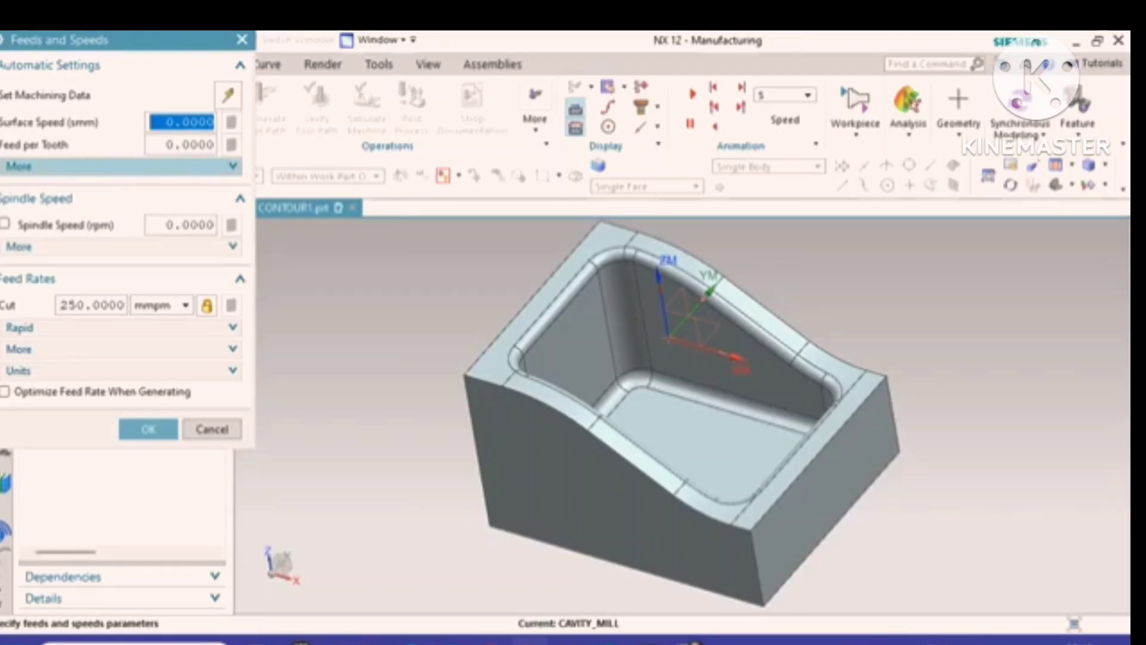
click(190, 122)
double_click(190, 122)
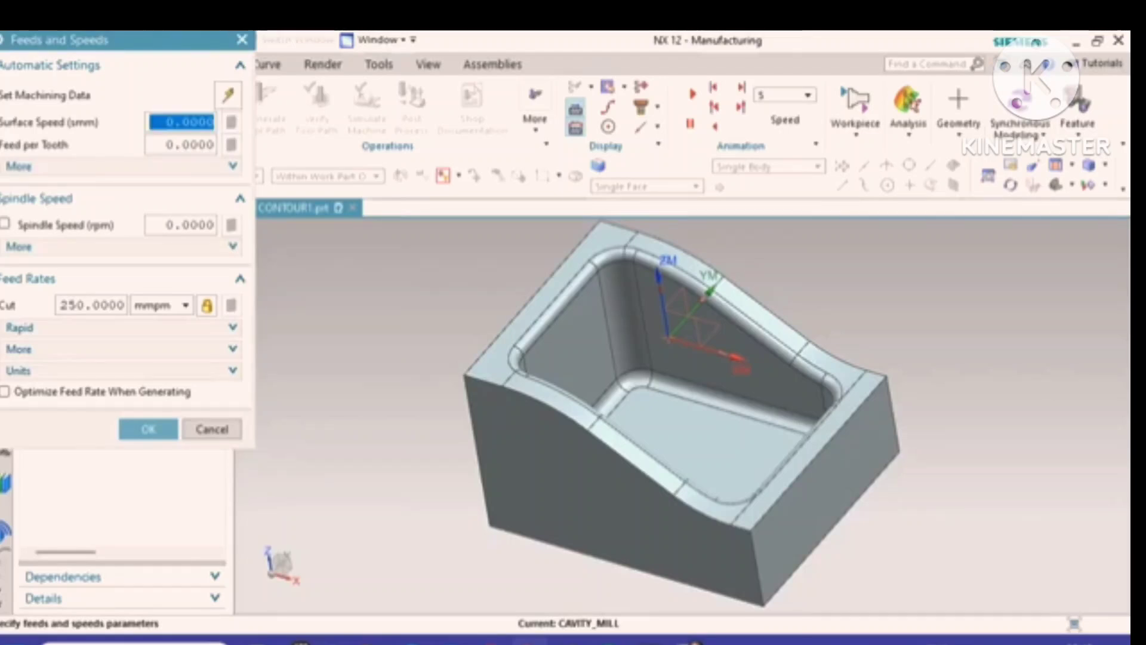
text(30)
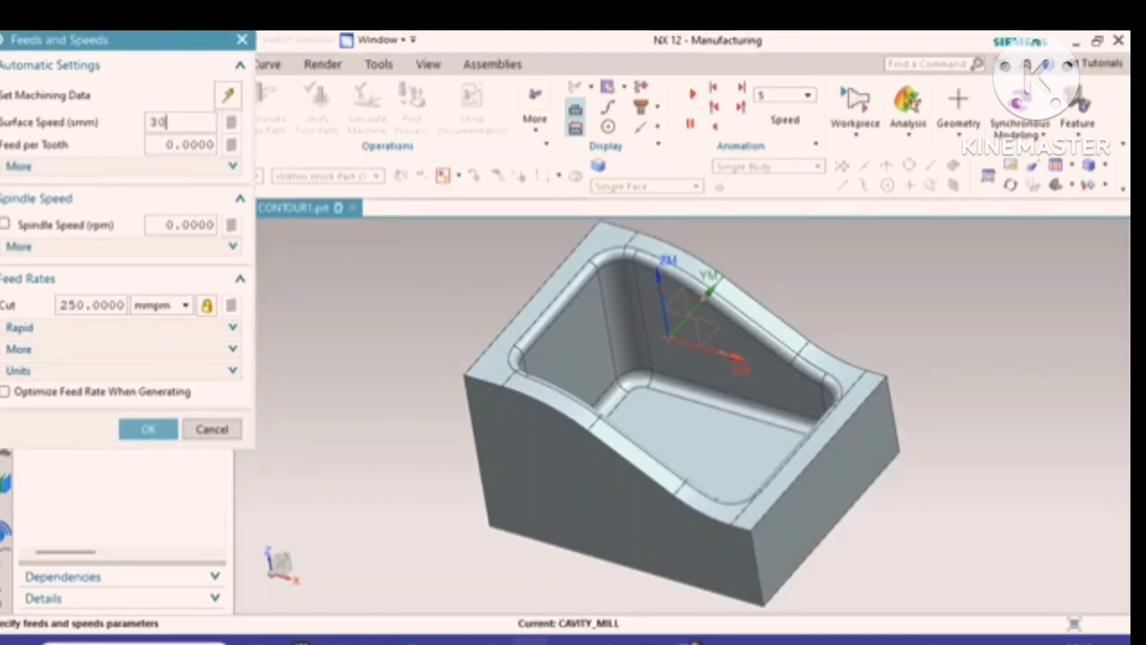
click(167, 145)
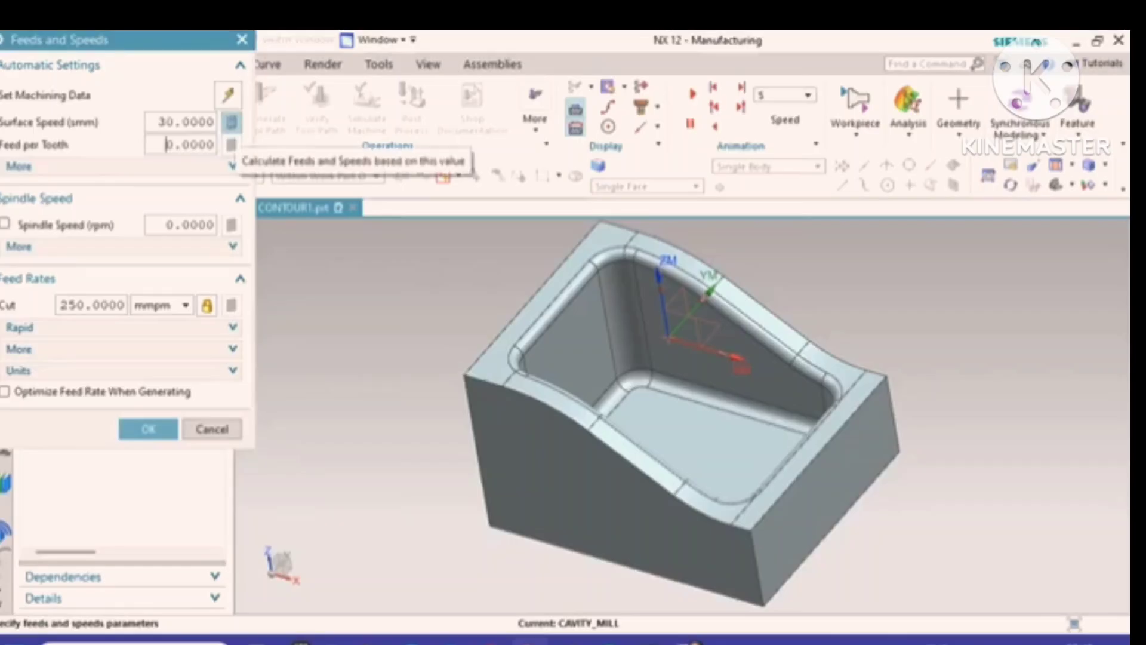
click(231, 123)
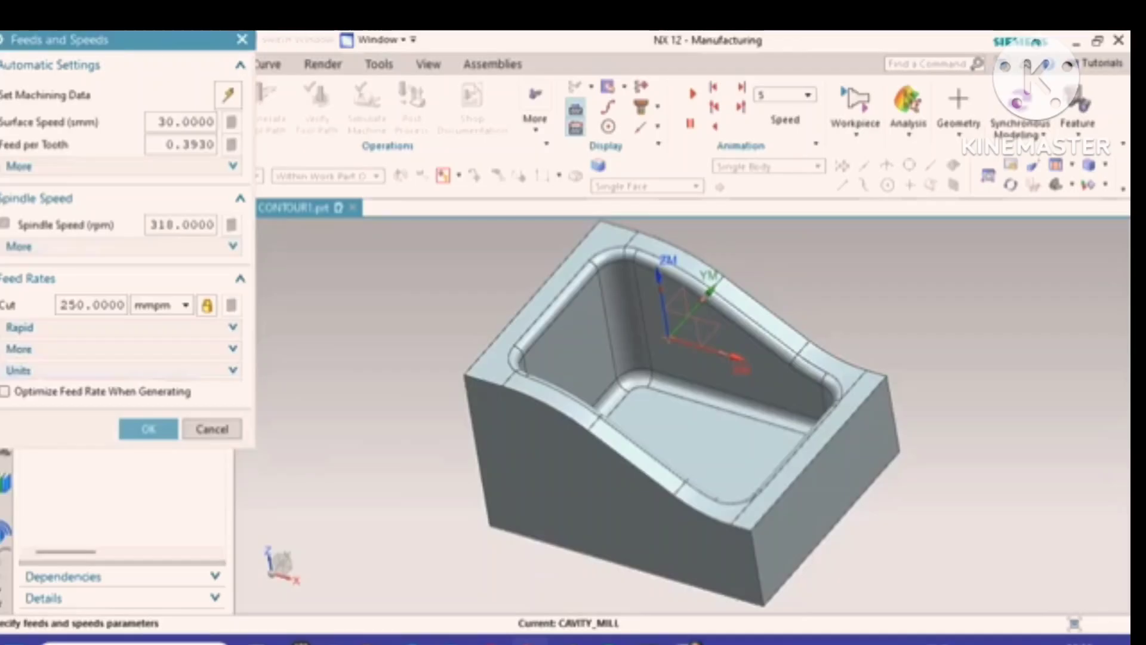
Step: Turn on feed rate optimization when generating and accept the feeds and speeds
click(102, 391)
scroll(120, 358, down, 2)
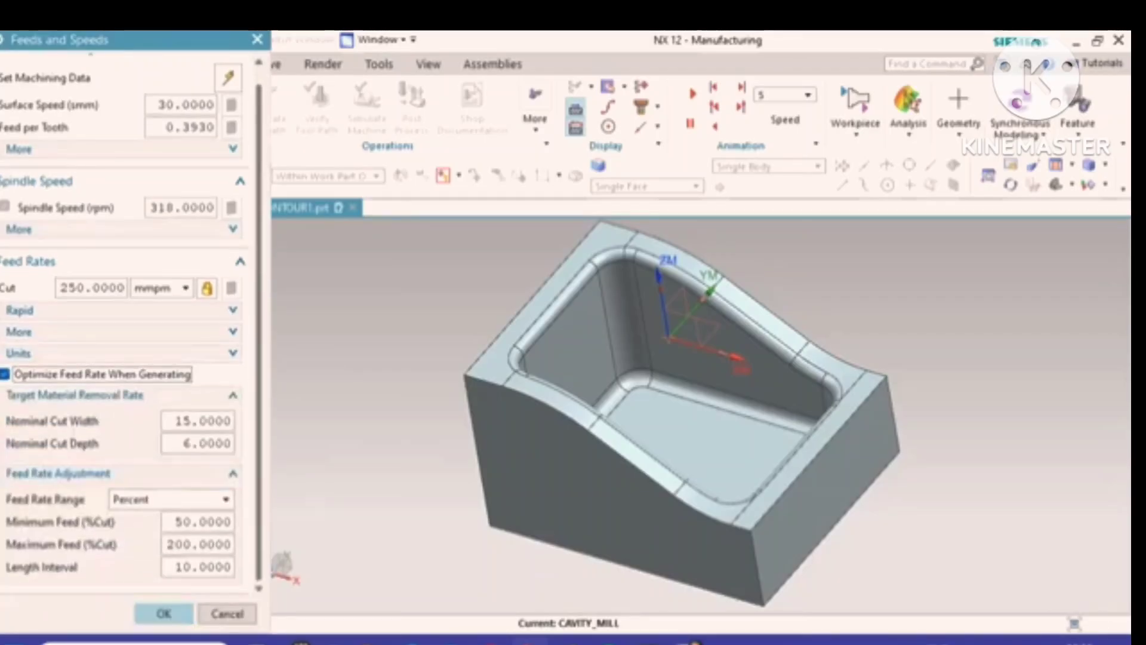
click(162, 614)
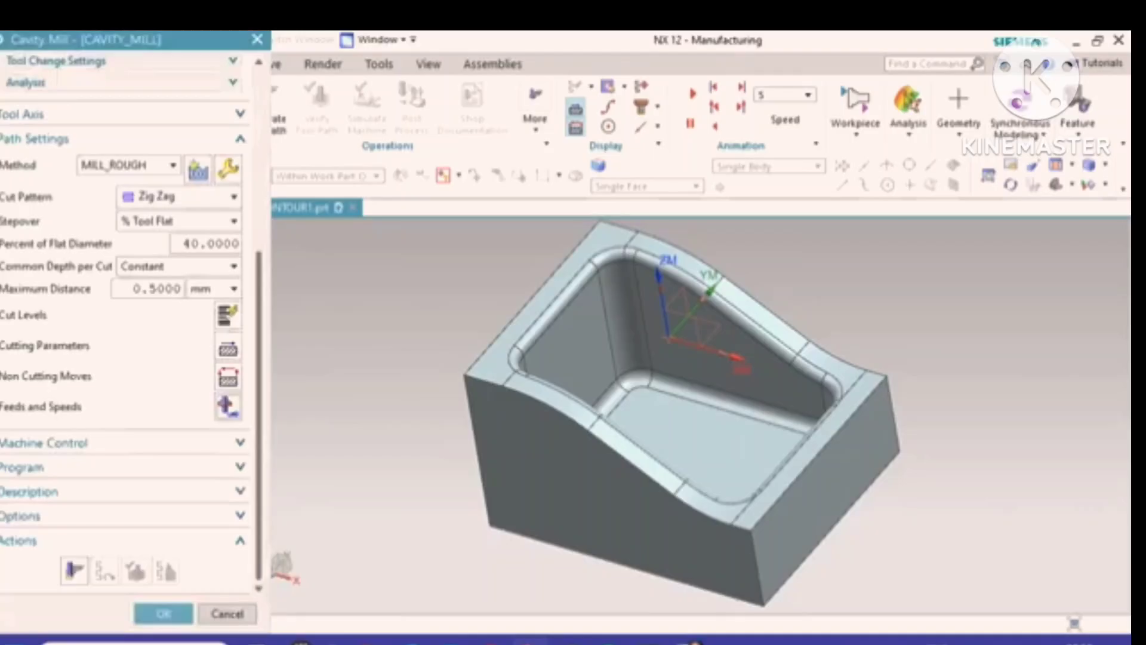
Step: Generate the Cavity Mill tool path, accept the operation and save the part
scroll(125, 323, up, 5)
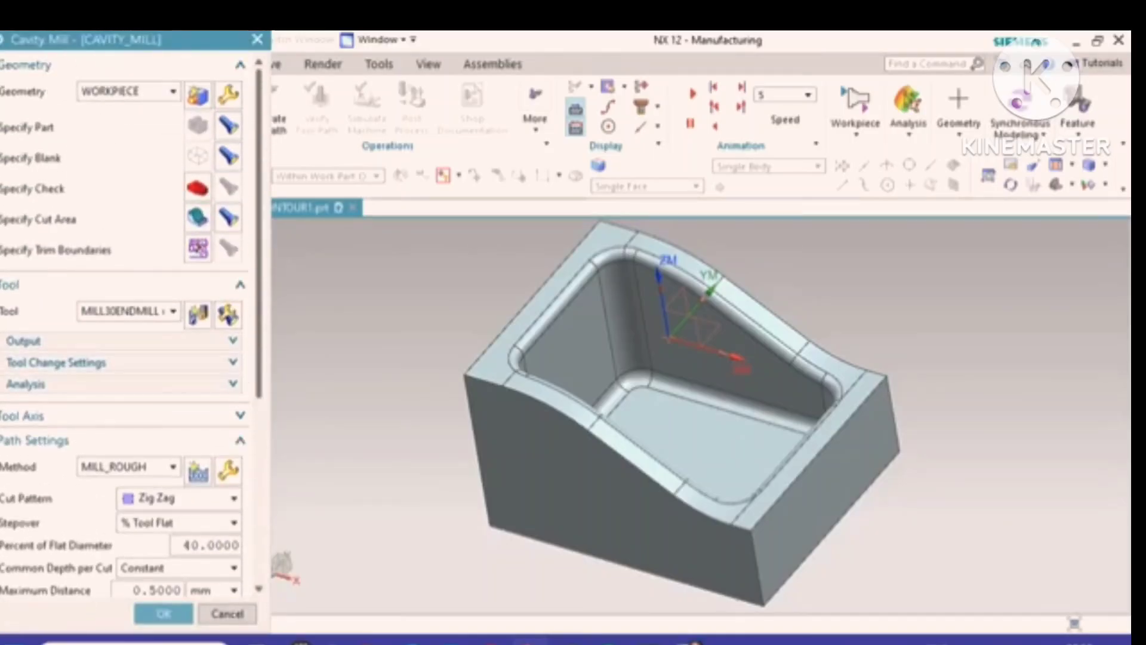
scroll(125, 322, down, 5)
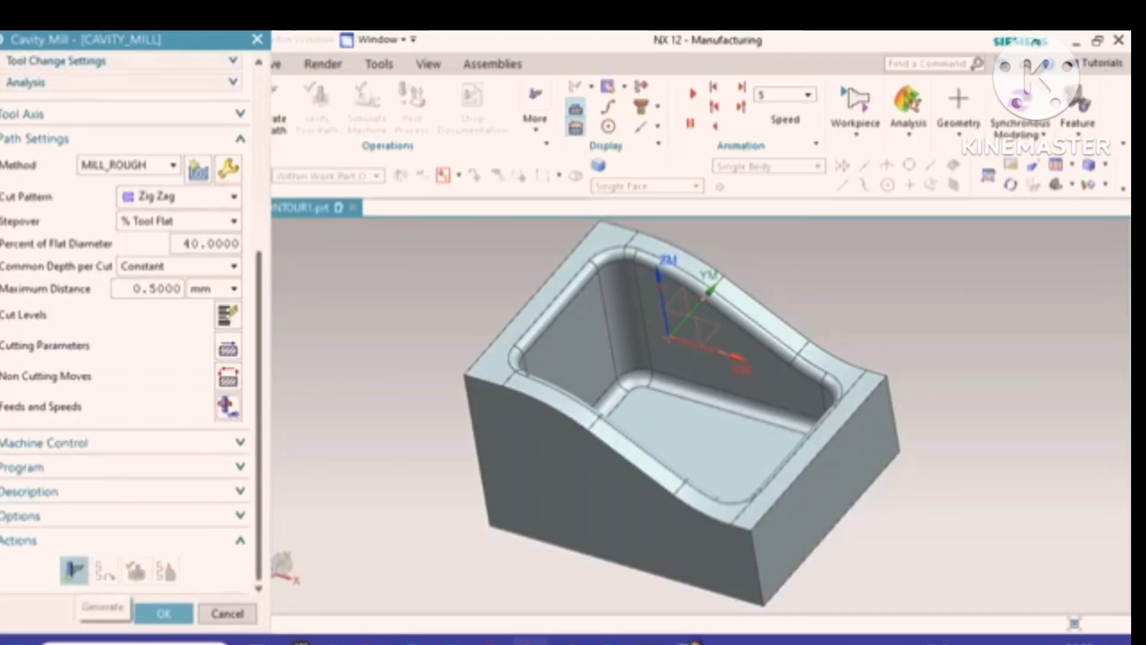
click(74, 571)
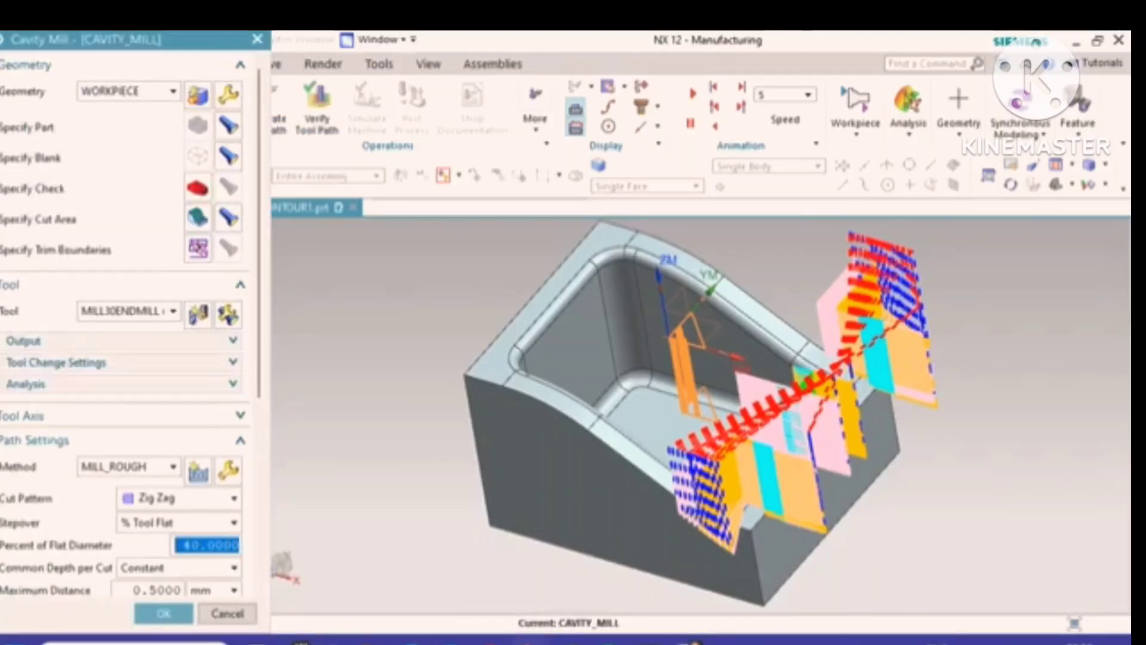
click(163, 614)
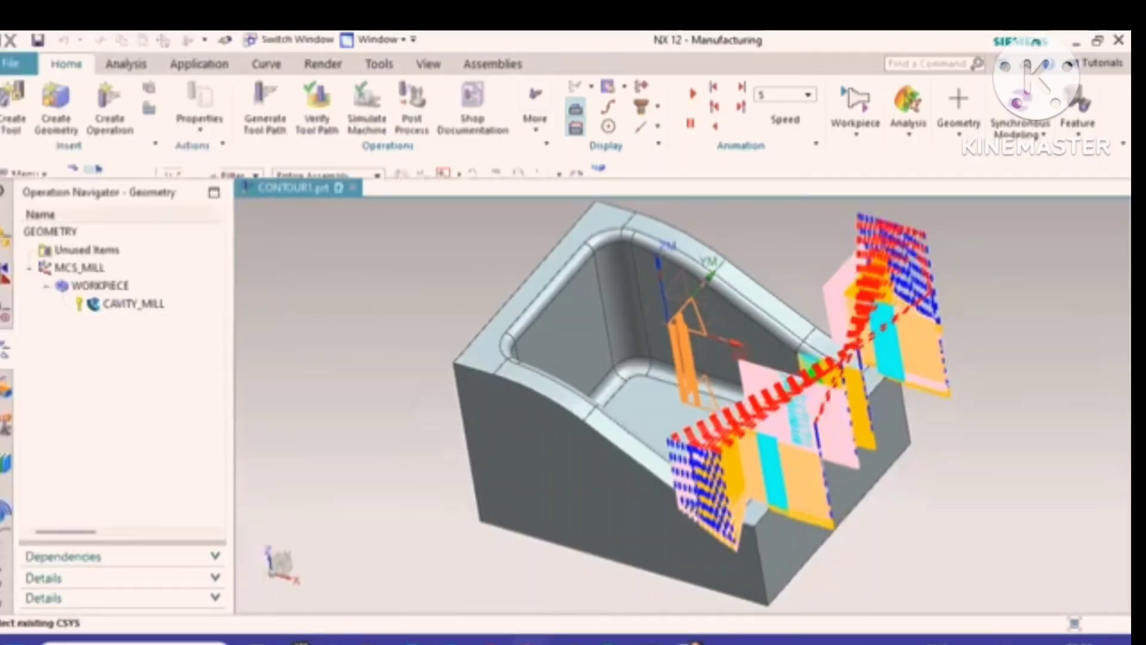
click(37, 40)
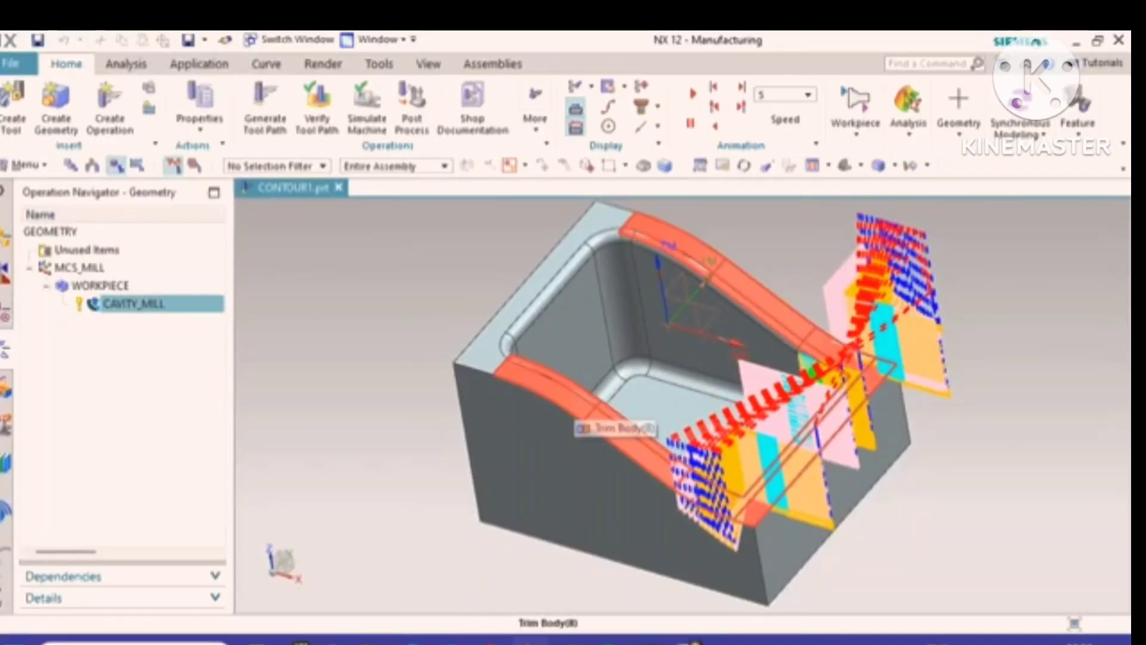
Step: Open the tool path verification of the CAVITY_MILL operation in 3D Dynamic mode
scroll(573, 394, up, 1)
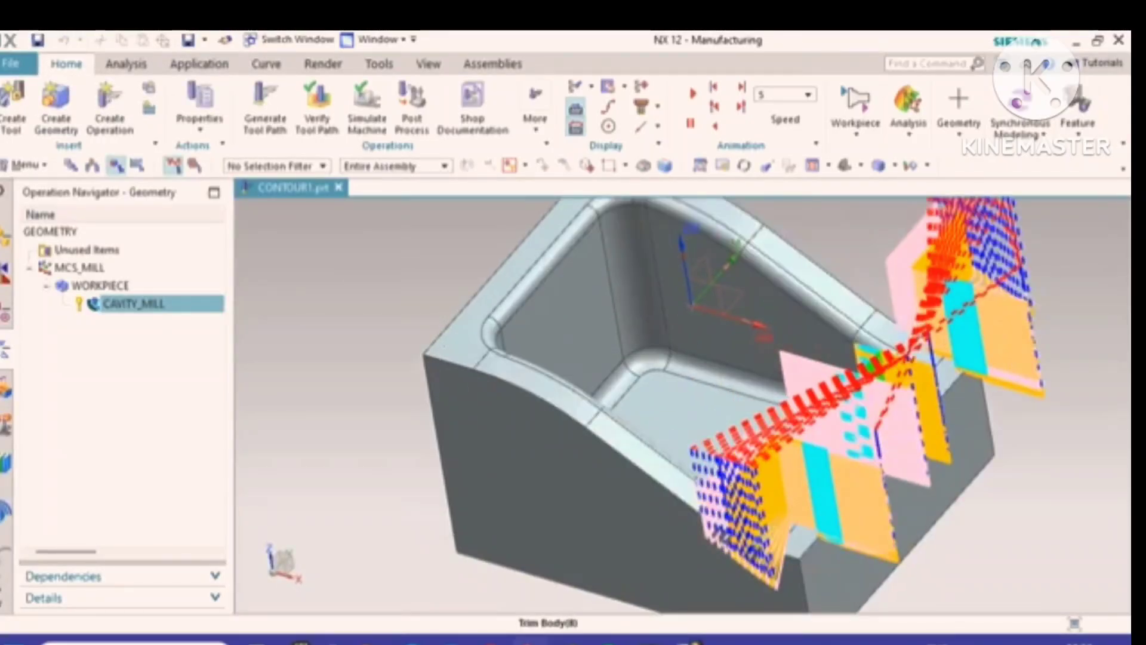
scroll(573, 394, down, 2)
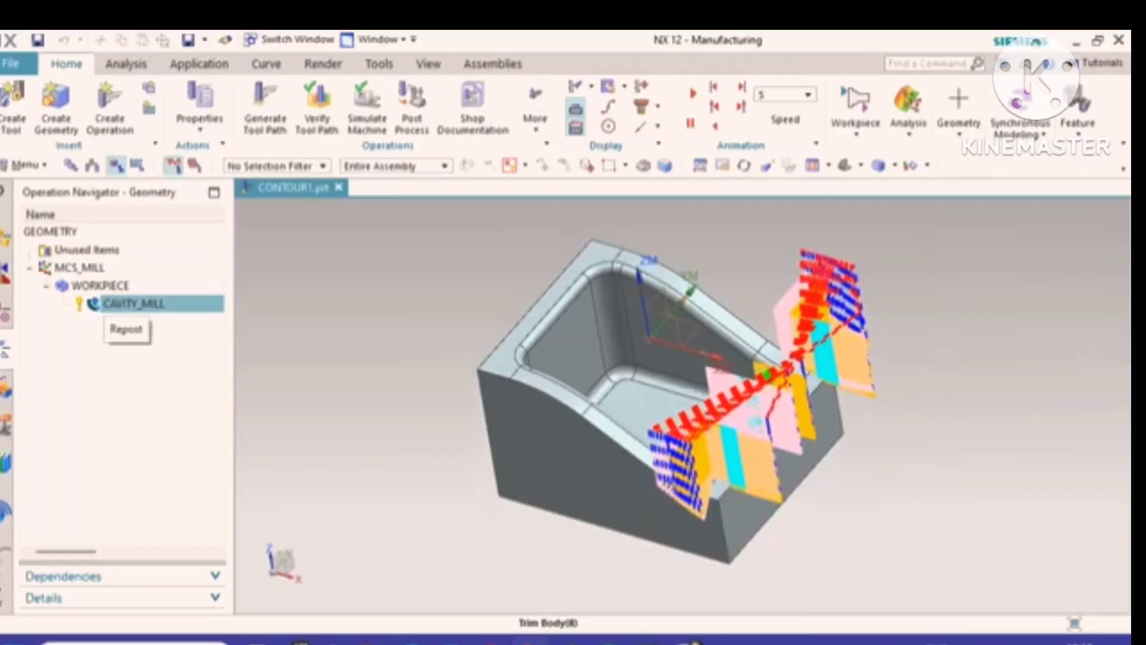
click(128, 304)
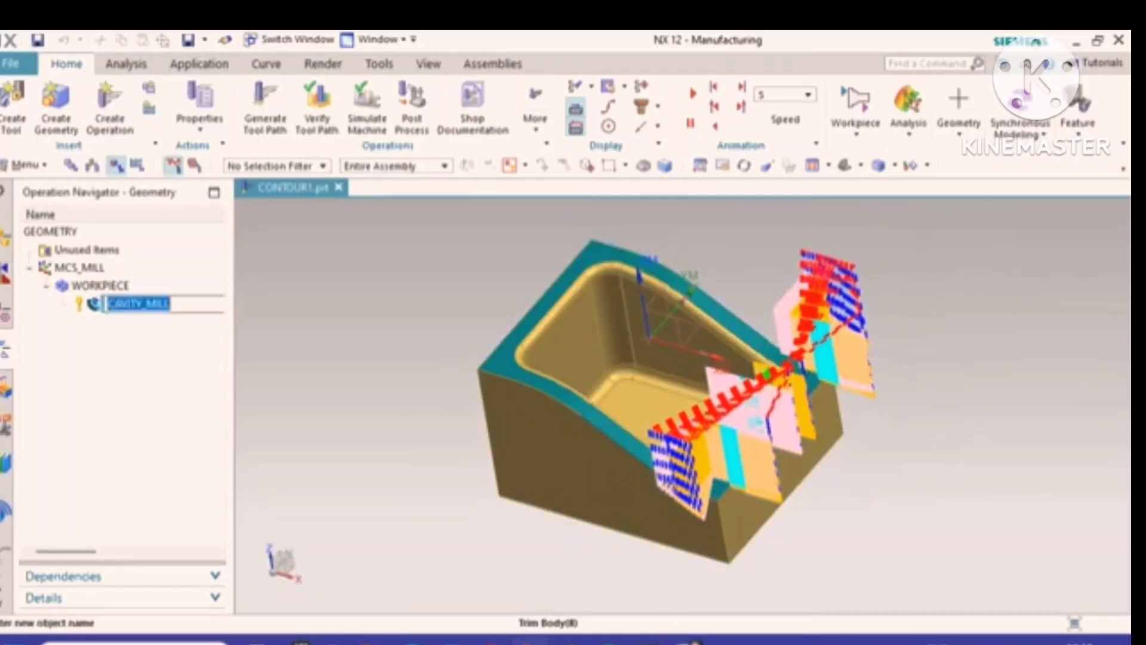
right_click(202, 304)
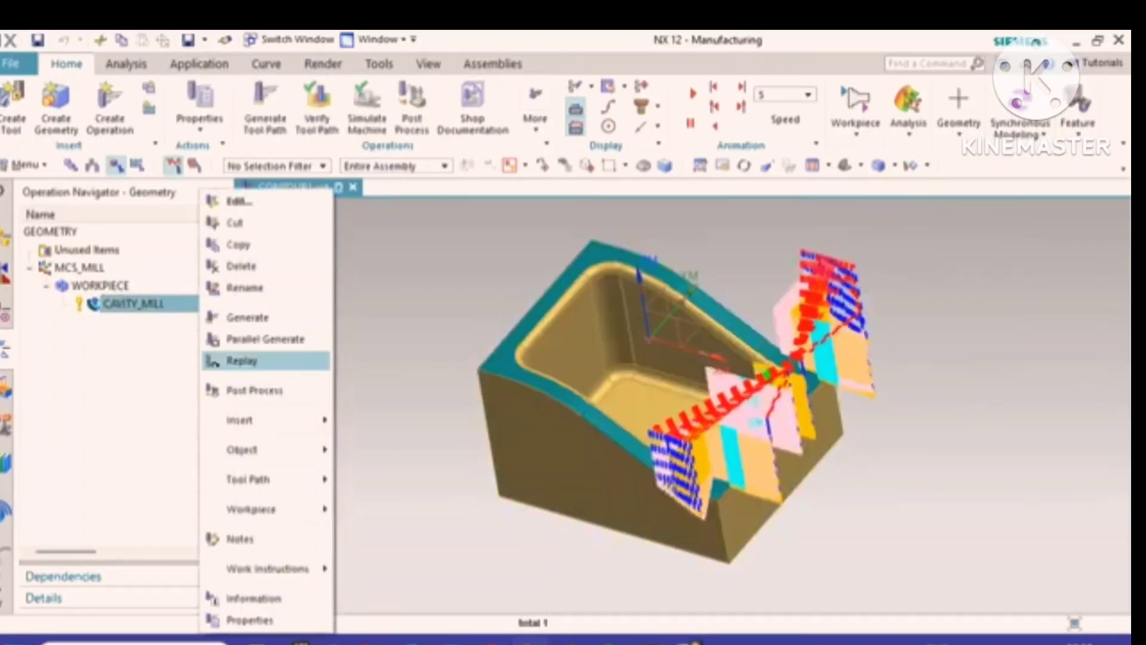
mouse_move(256, 478)
click(382, 504)
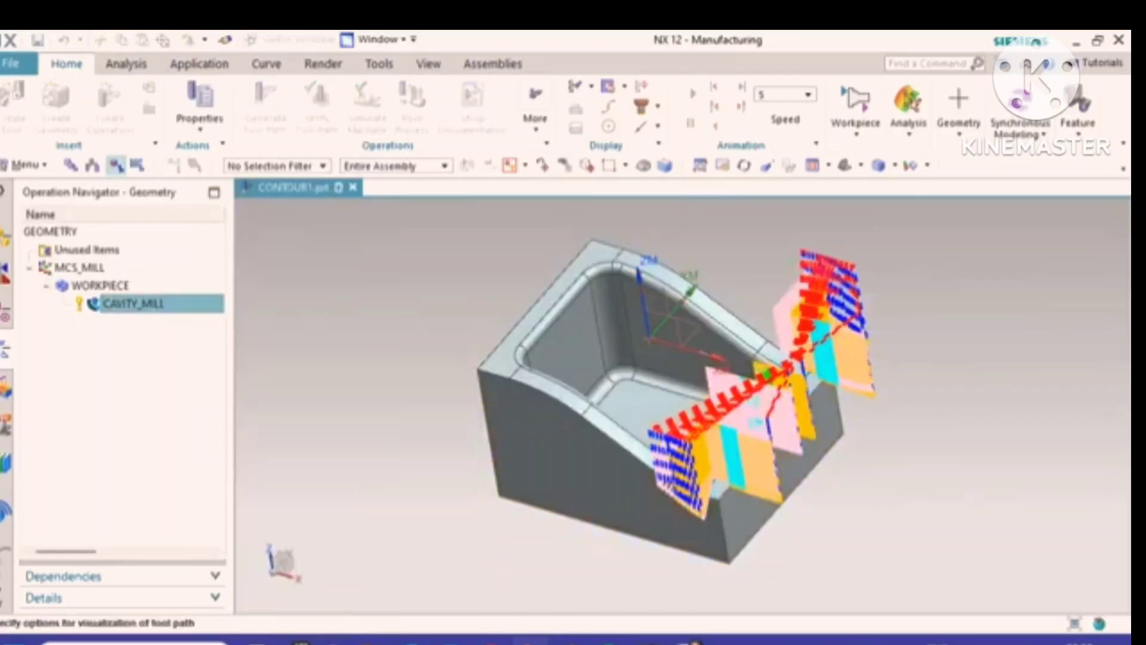
click(78, 183)
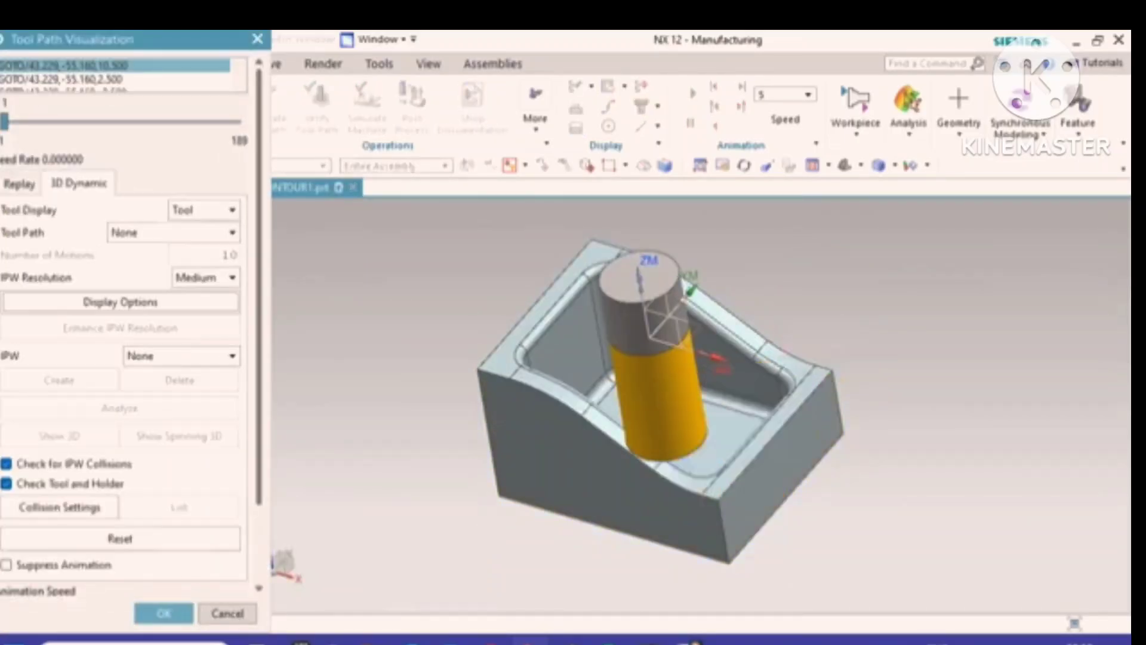
scroll(126, 322, down, 3)
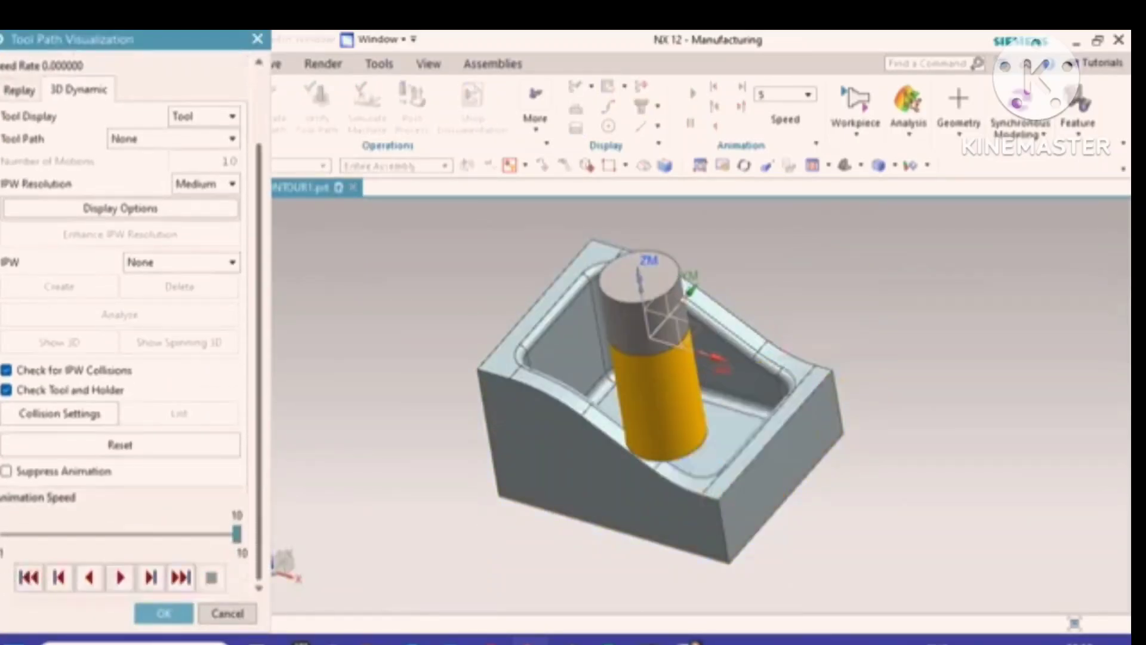
Step: Simulate the Cavity Mill material removal at animation speeds 1, 2 and 4, stop the playback and close the verification
drag(237, 533, 5, 534)
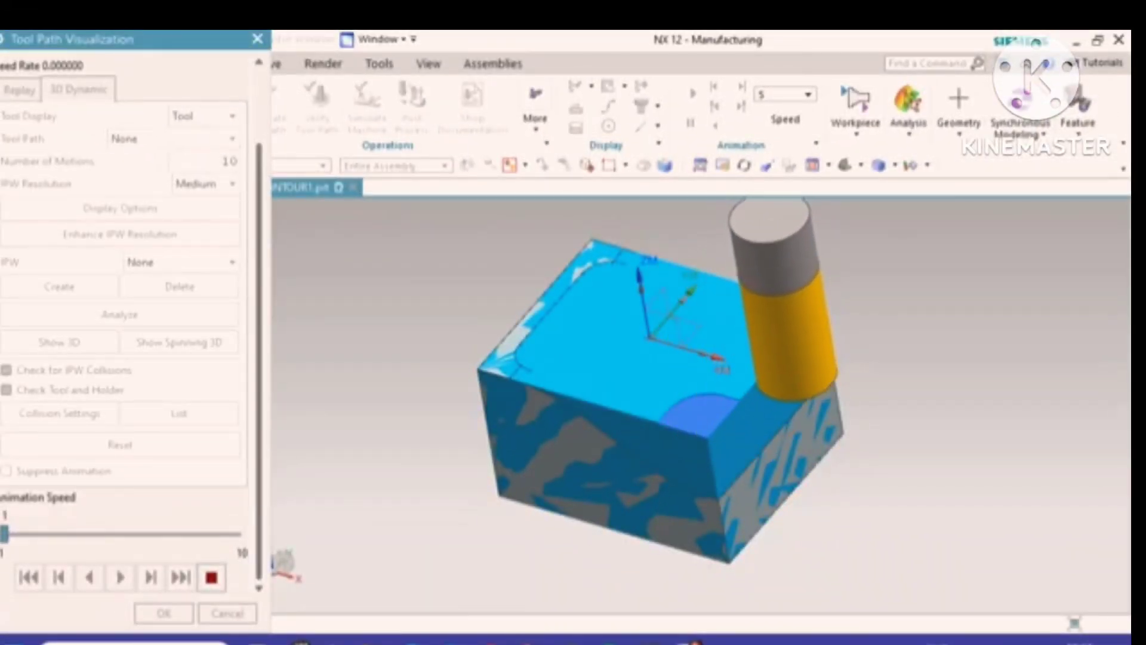
drag(5, 534, 30, 534)
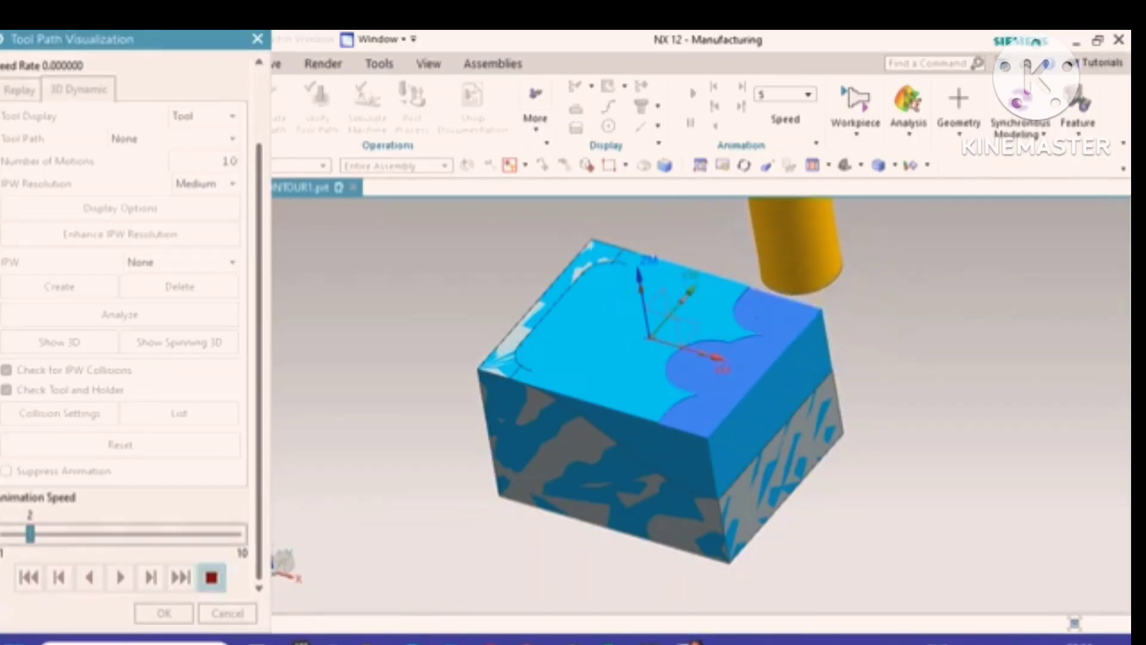
drag(30, 534, 82, 533)
click(211, 577)
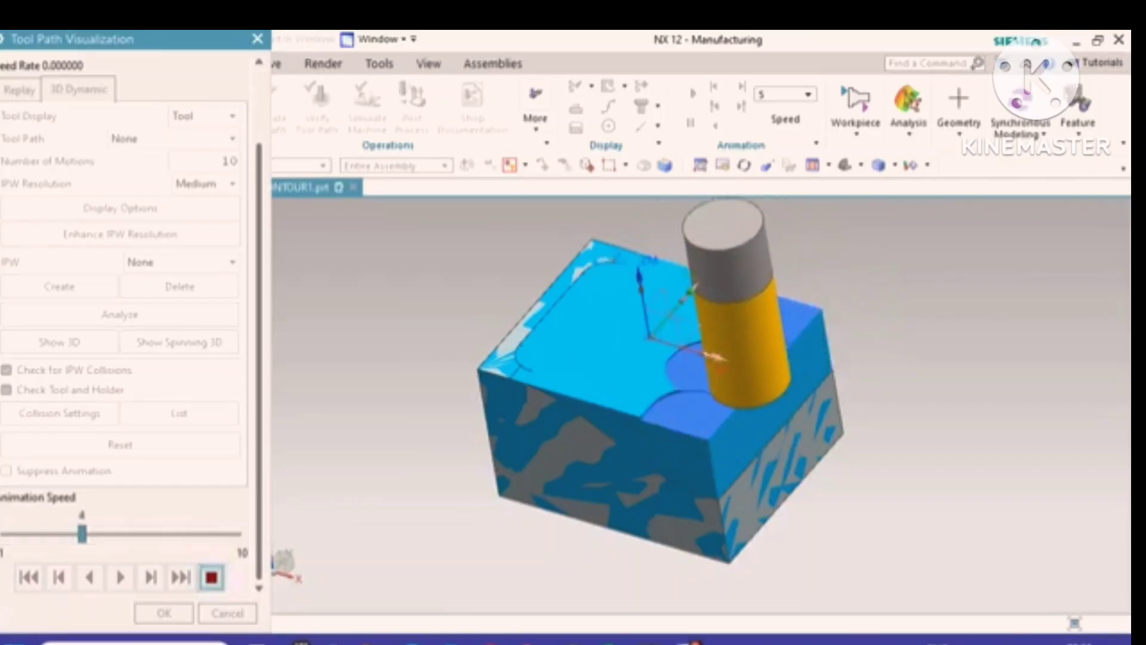
click(164, 613)
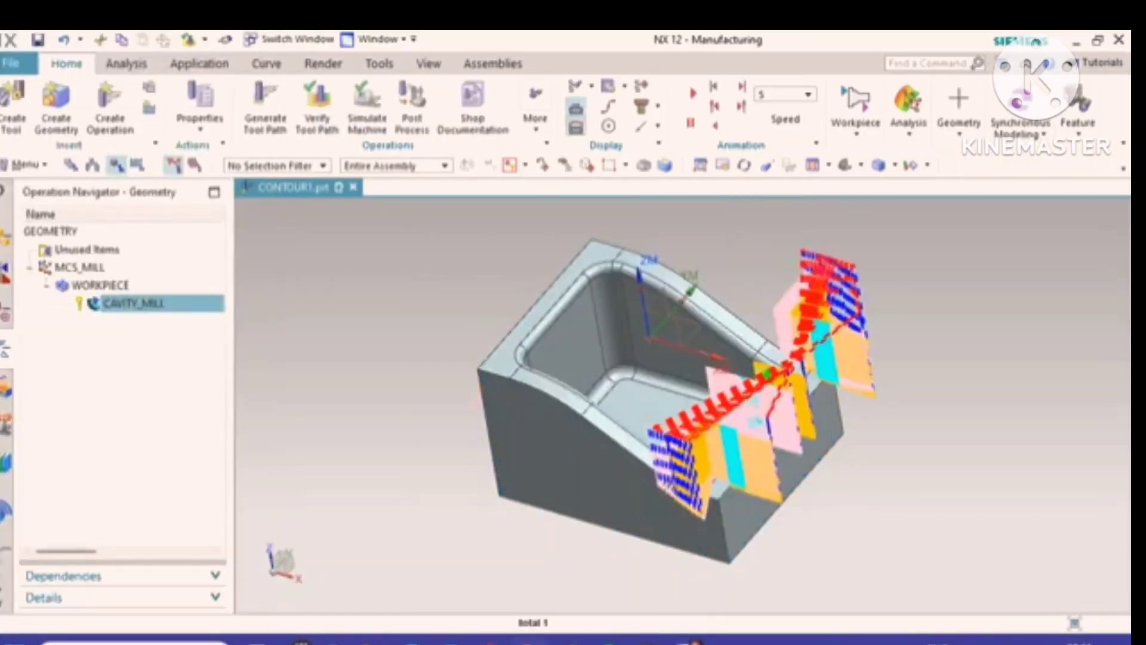
Step: Change the CAVITY_MILL operation's cut pattern to Follow Part, accept the change and regenerate its tool path
right_click(169, 305)
click(211, 201)
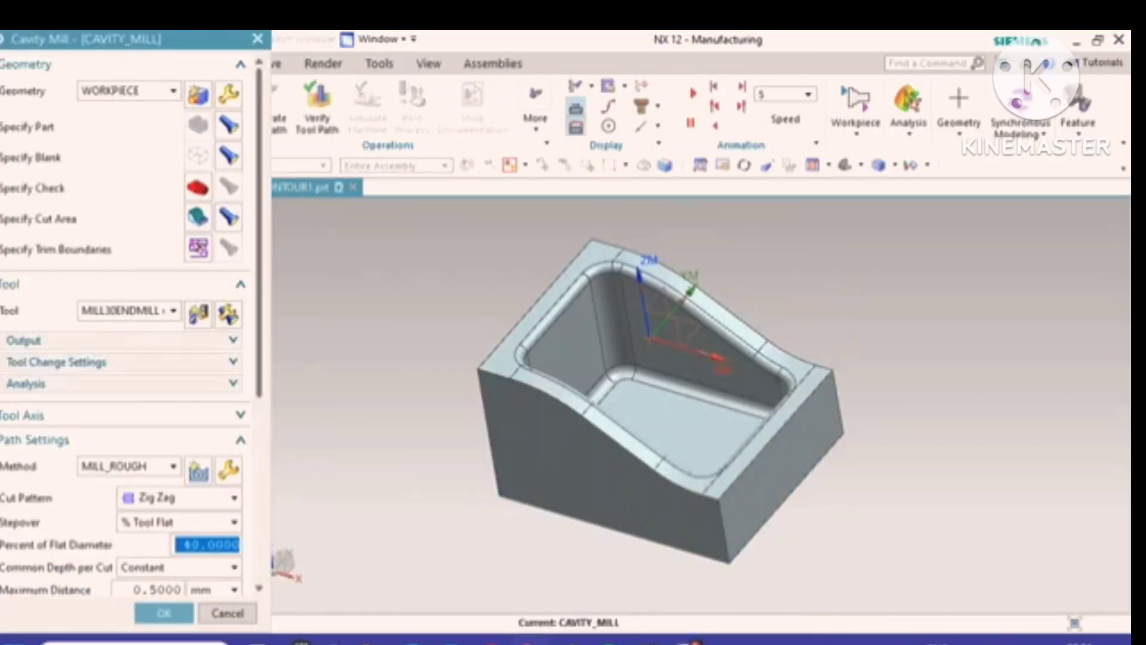
scroll(125, 323, down, 6)
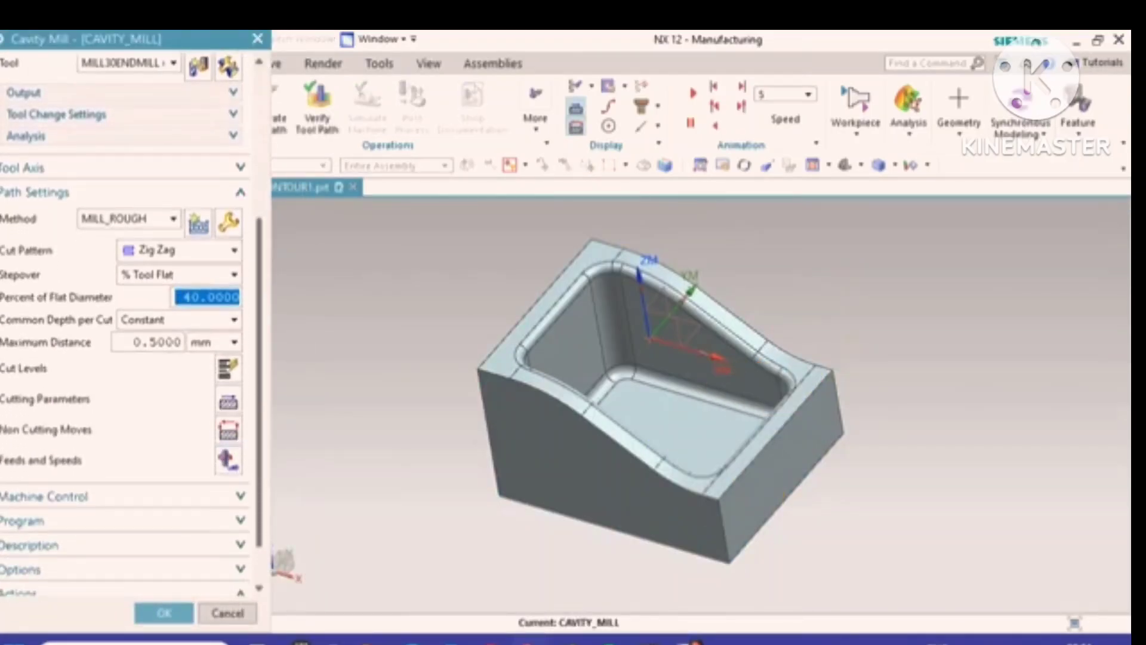
click(179, 250)
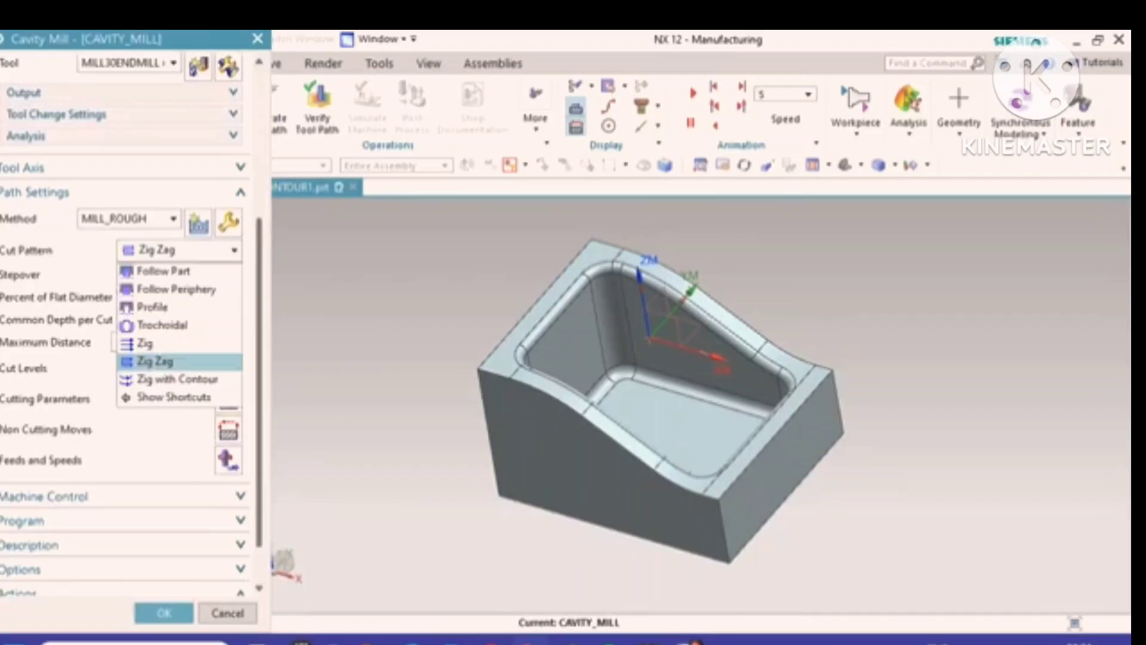
click(164, 271)
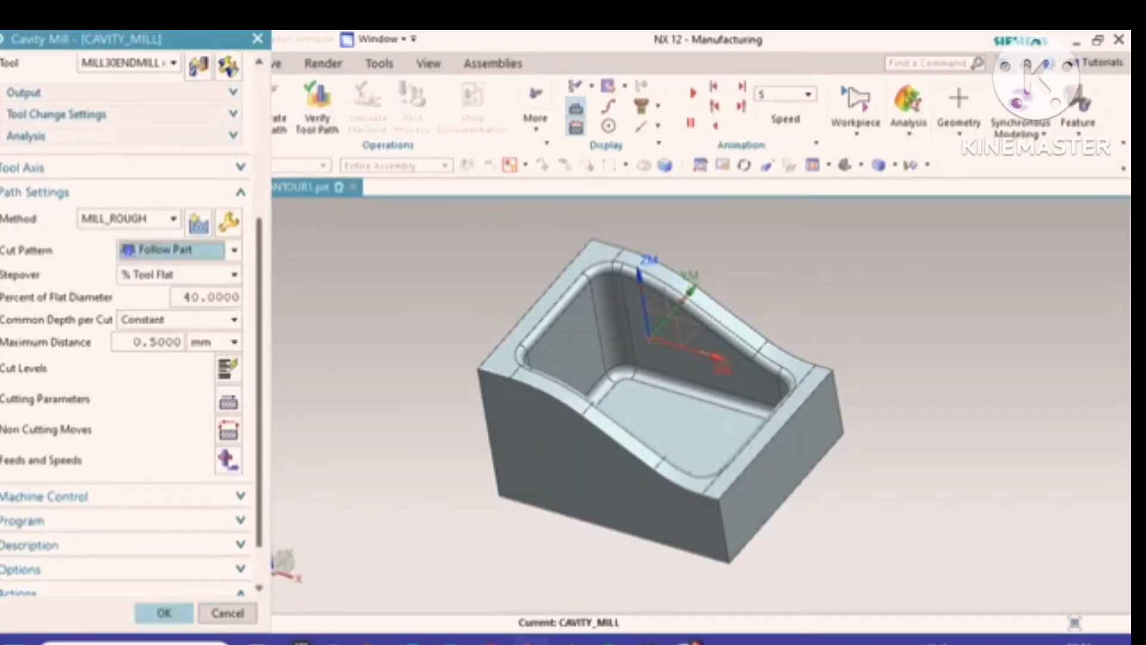
click(164, 613)
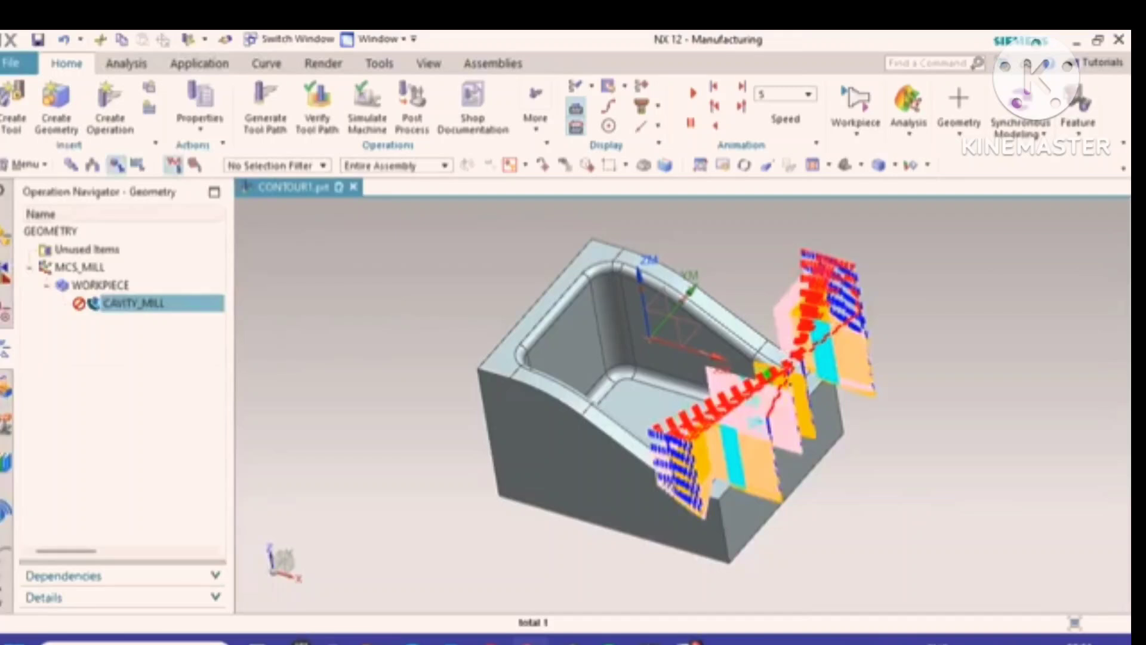
right_click(197, 303)
click(239, 317)
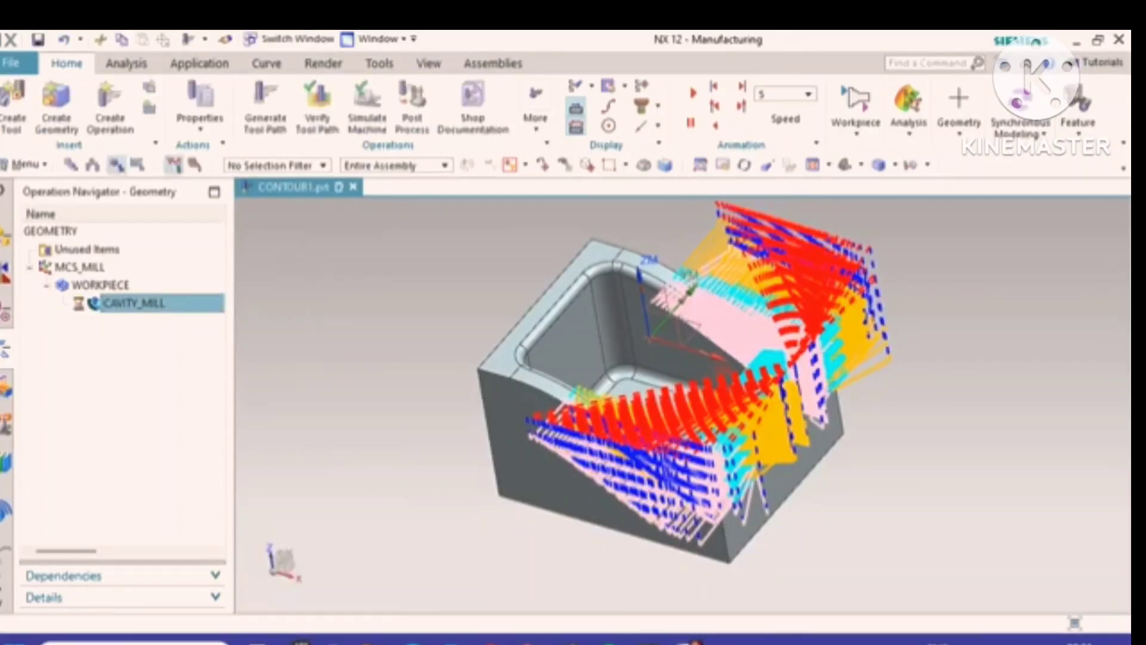
Step: Verify the Follow Part tool path in 3D Dynamic, raising the animation speed to 7 during playback, and close the verification
right_click(175, 303)
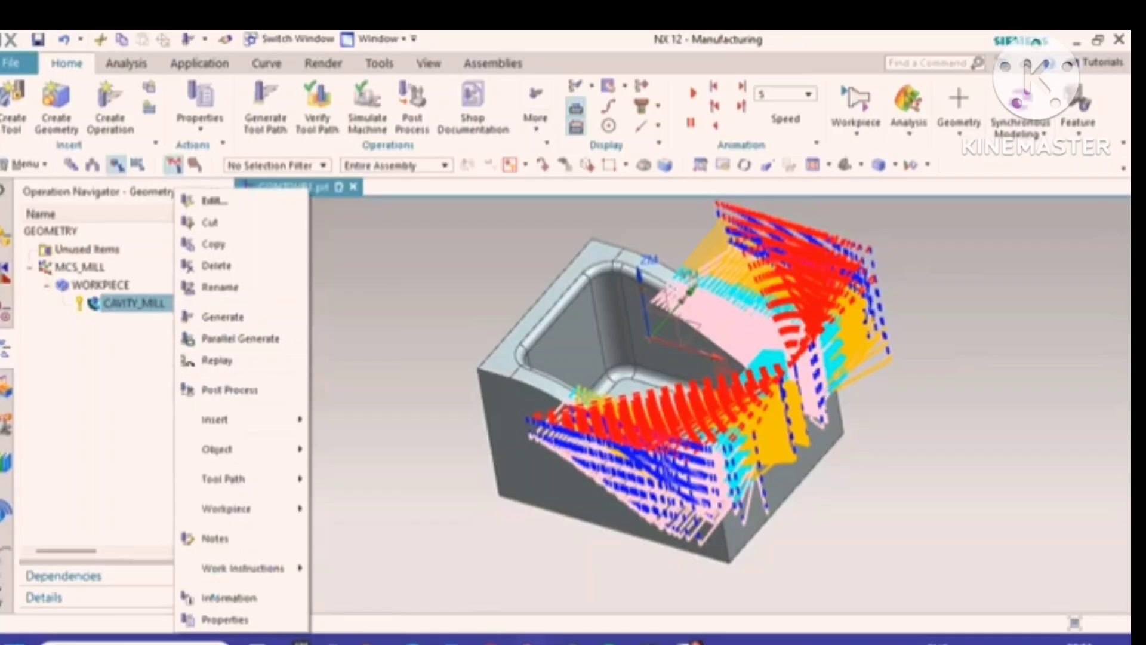
mouse_move(239, 478)
click(358, 504)
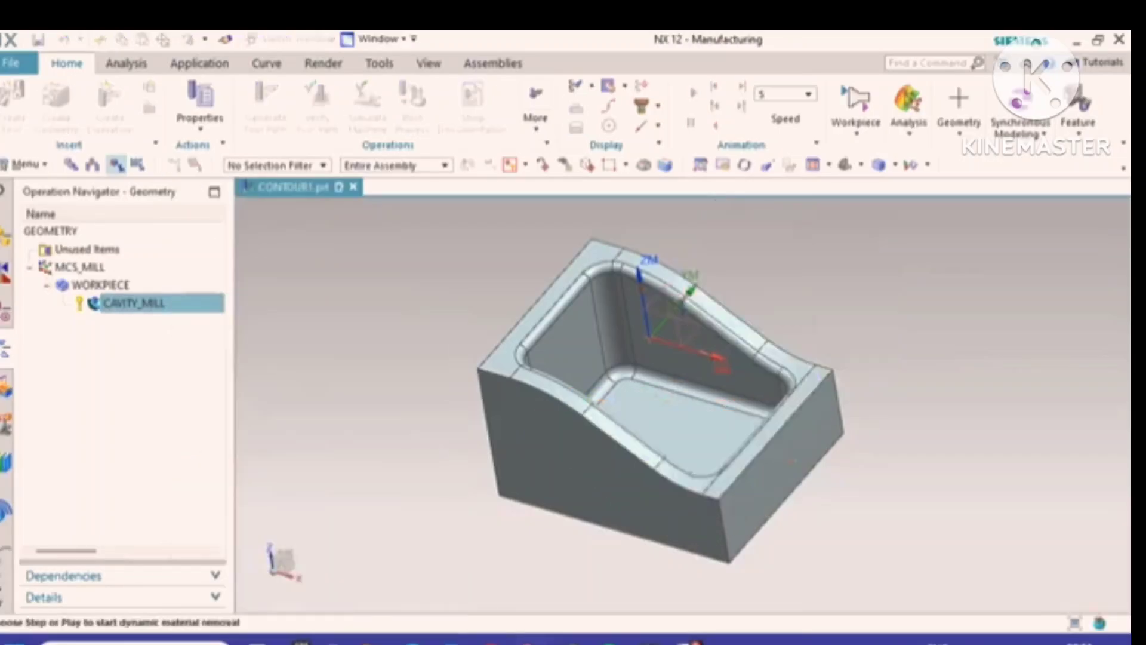
scroll(132, 335, down, 3)
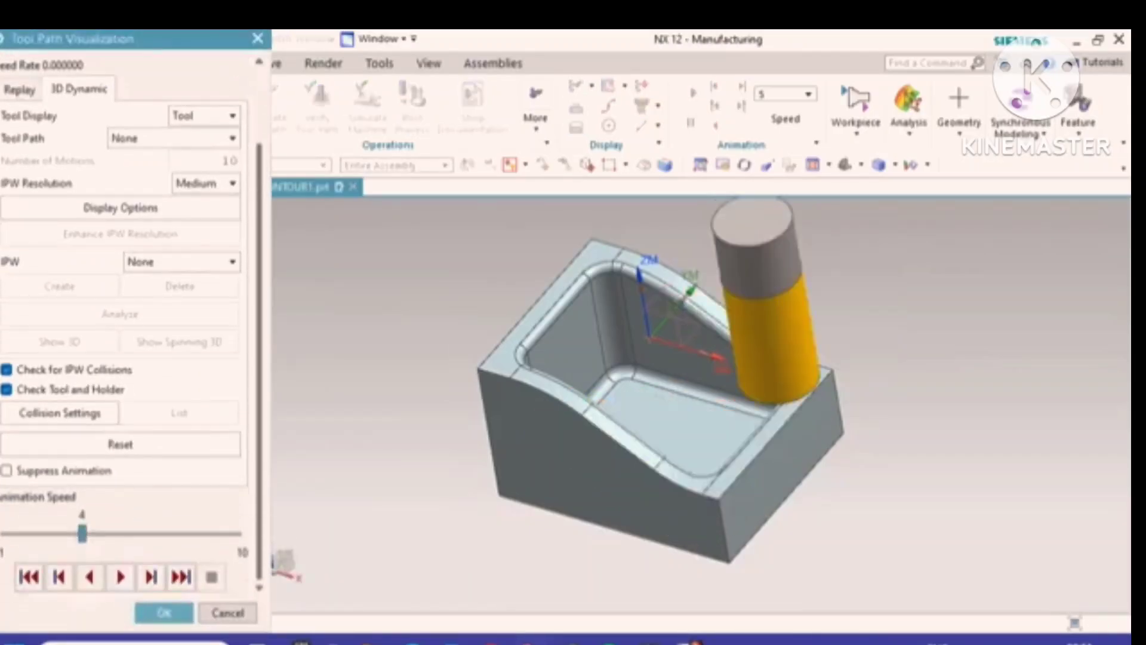
click(120, 577)
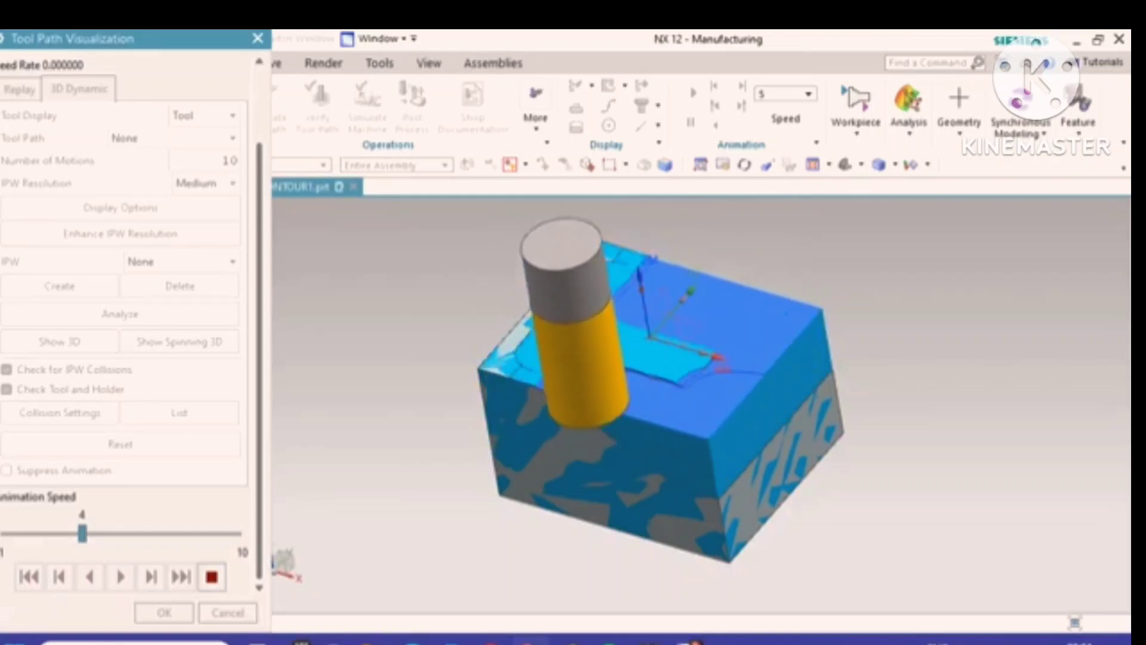
drag(82, 533, 159, 533)
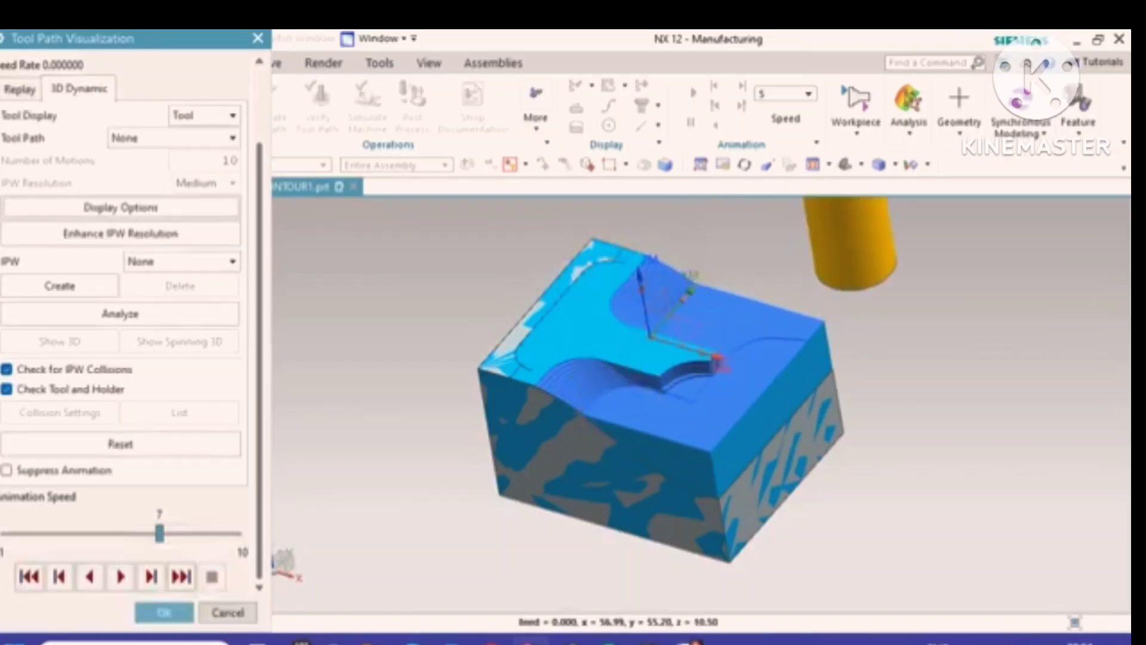
click(164, 613)
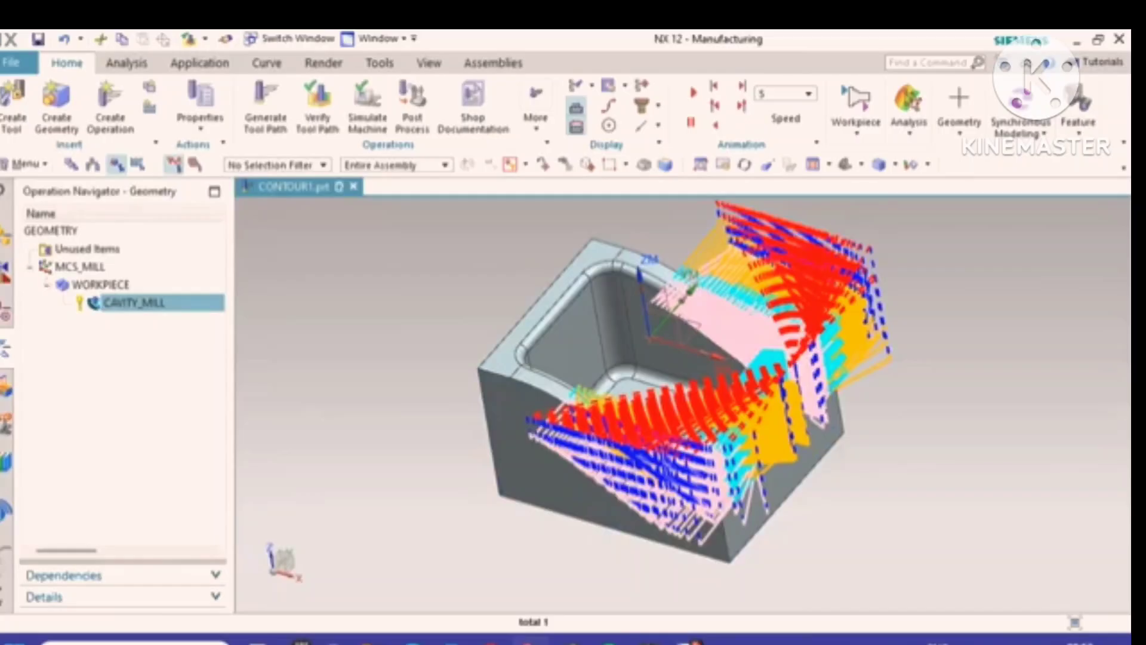
Step: Edit the CAVITY_MILL cut area, add the pocket's wall, fillet and floor faces to the top rim faces, and accept the selection
right_click(195, 302)
click(227, 199)
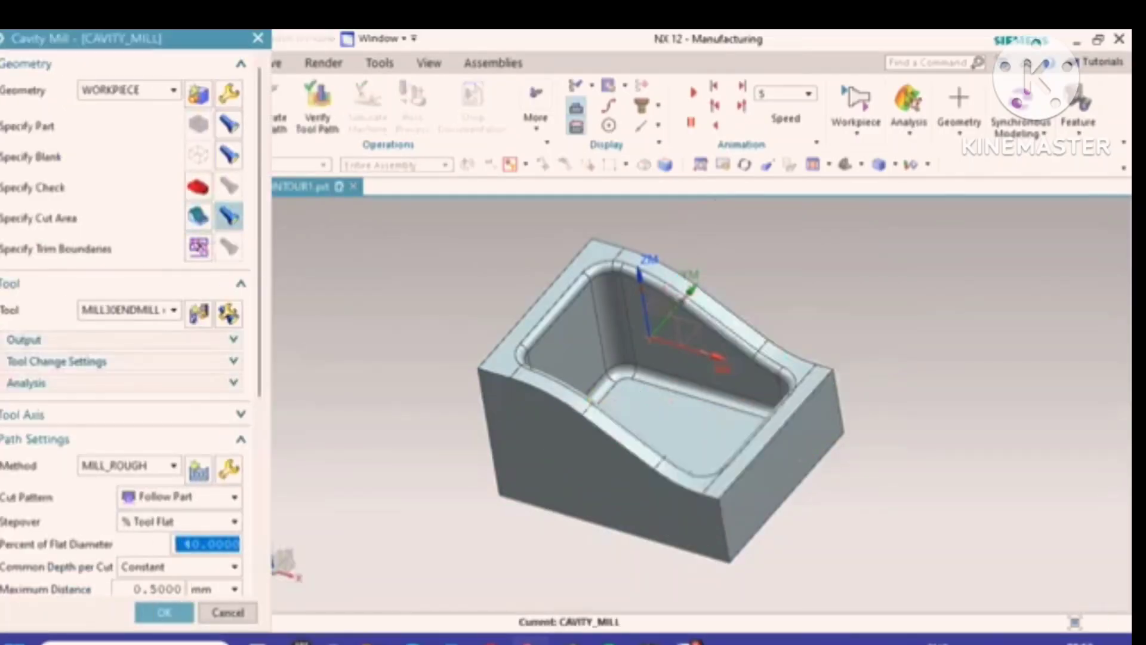
click(228, 216)
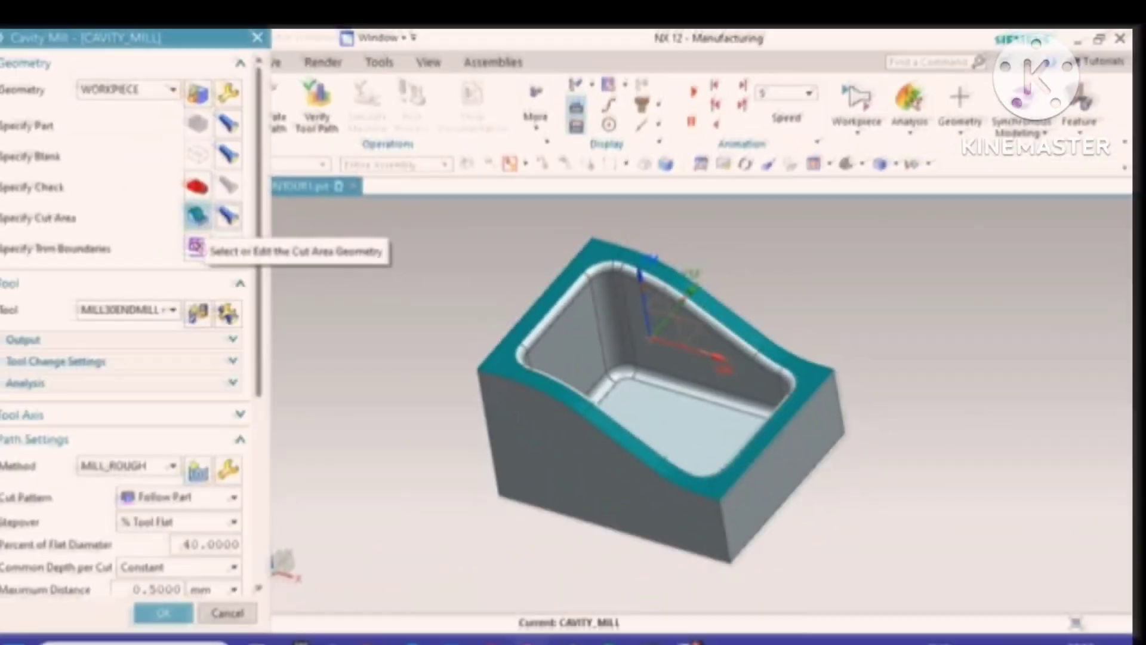
click(198, 216)
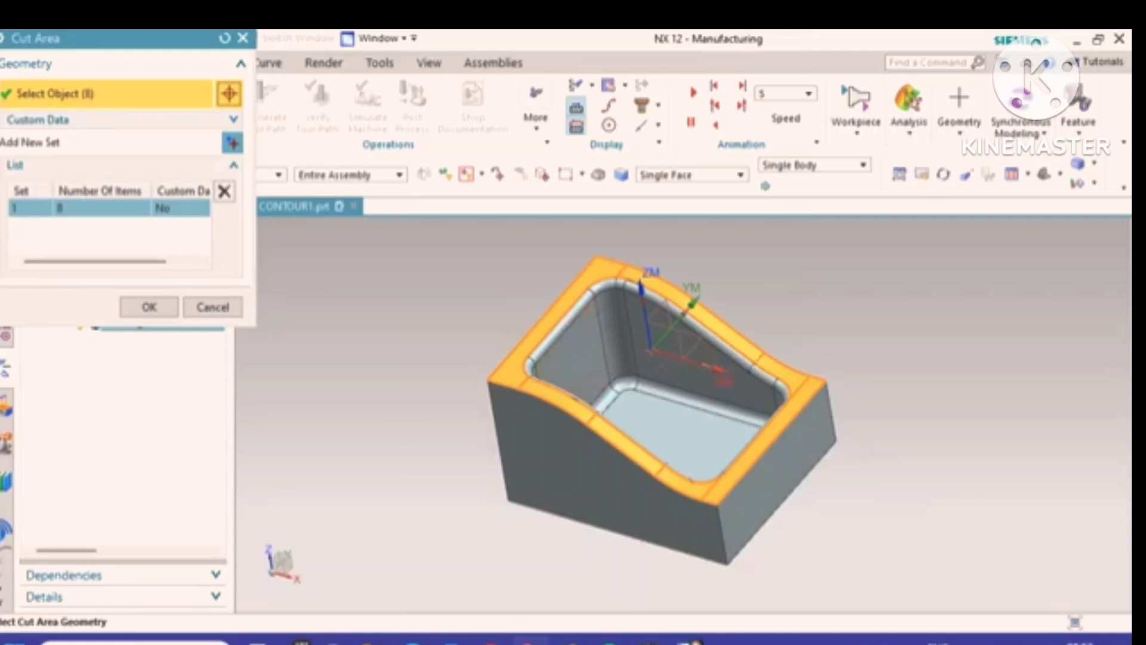
drag(613, 350, 812, 519)
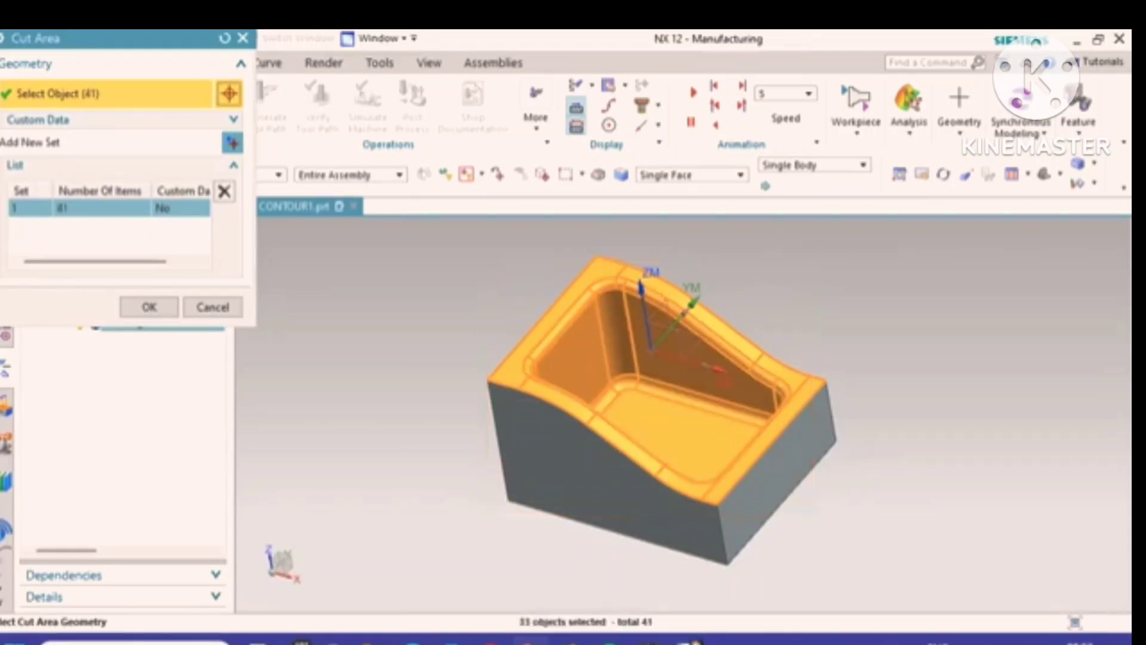
middle_drag(747, 418, 725, 449)
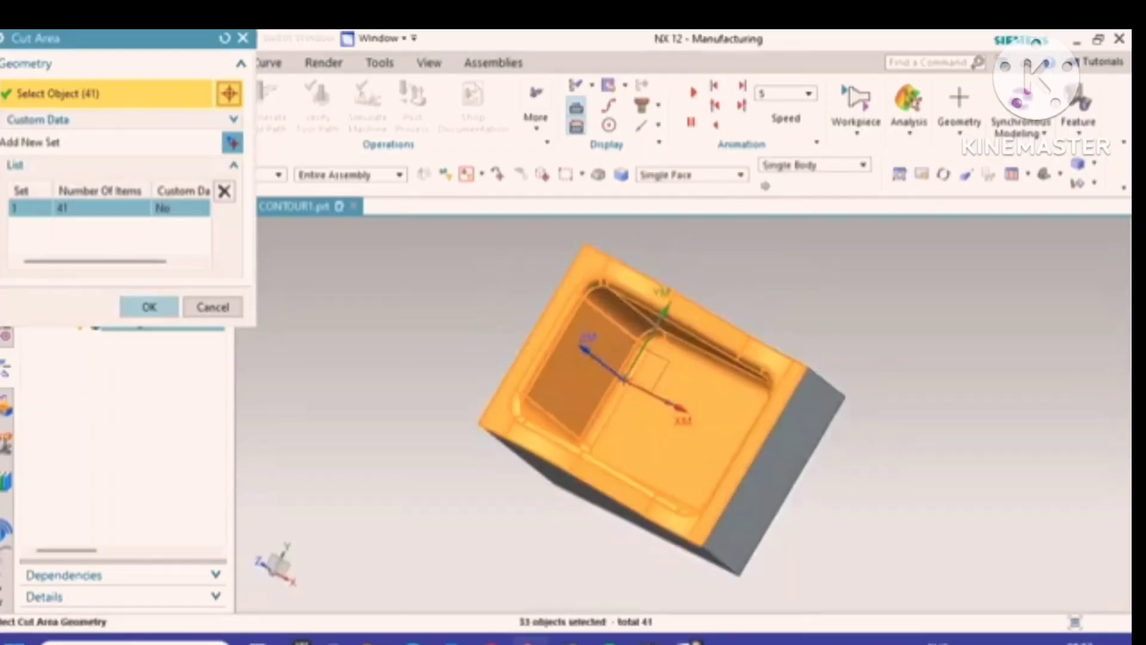
click(149, 307)
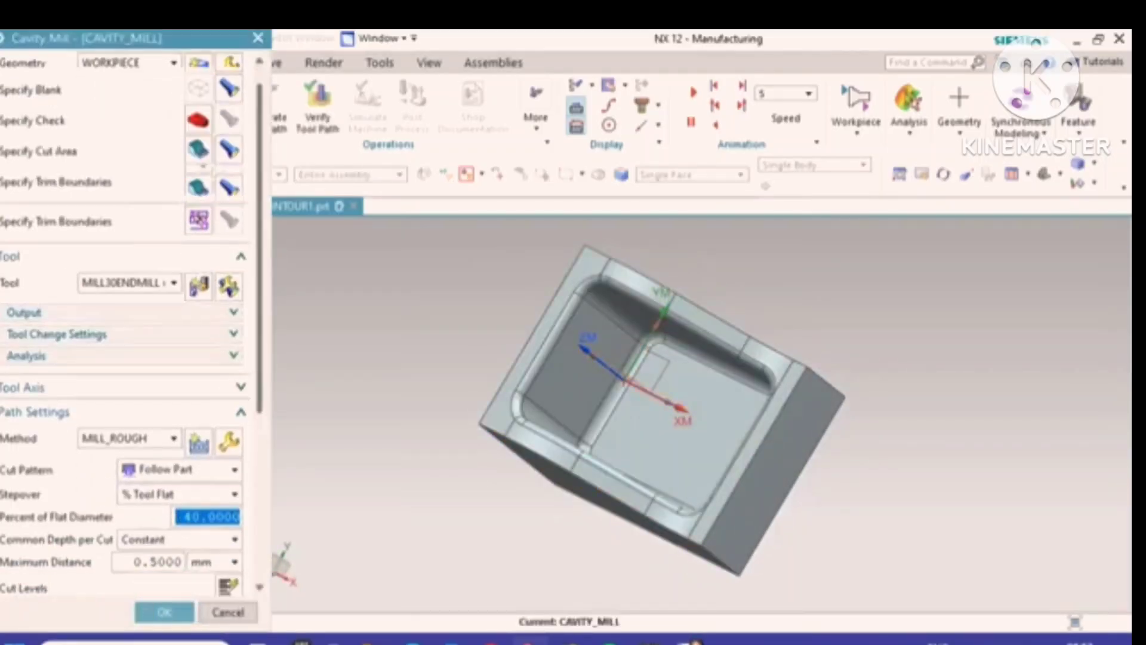
Step: Generate the Cavity Mill tool path for the enlarged cut area and accept the operation
scroll(126, 323, down, 5)
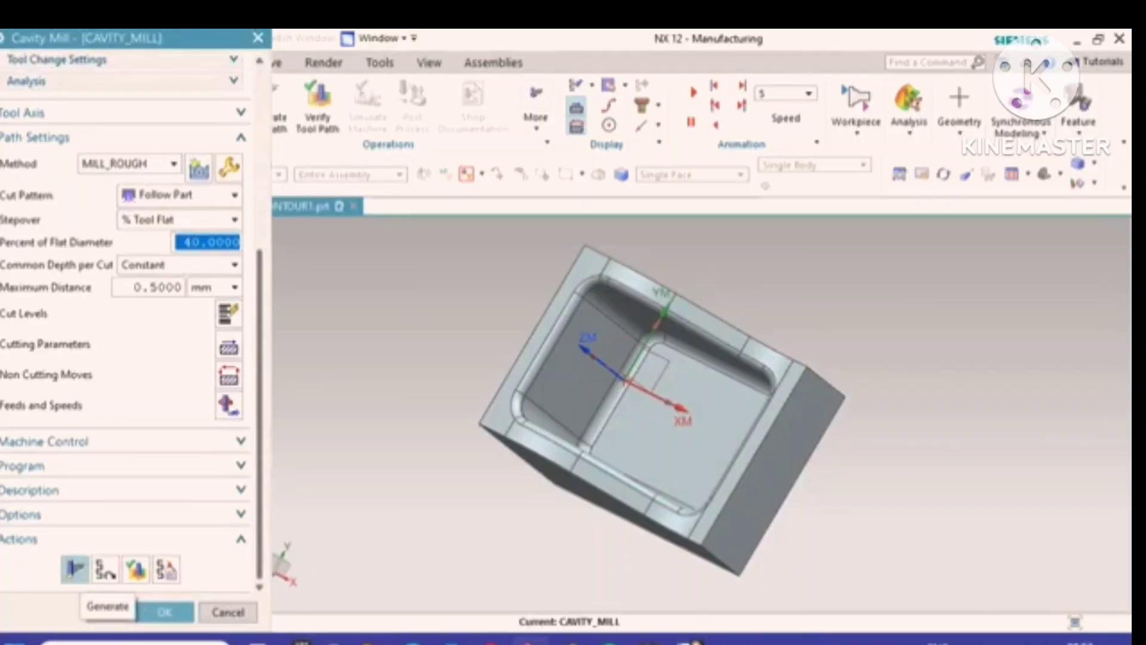
click(74, 569)
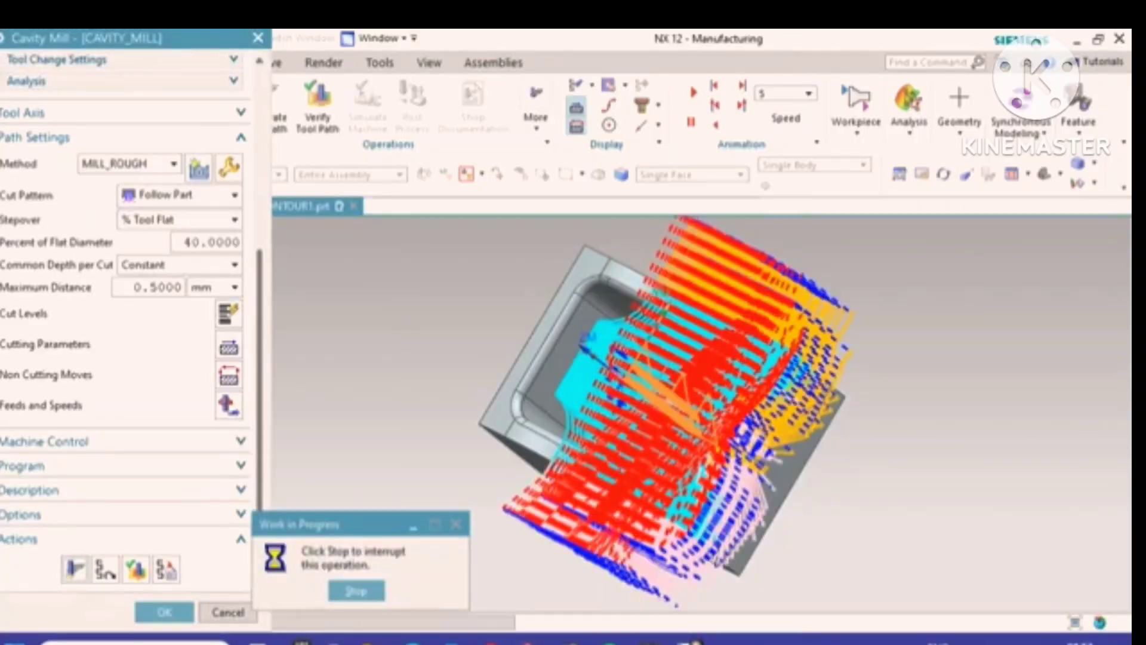
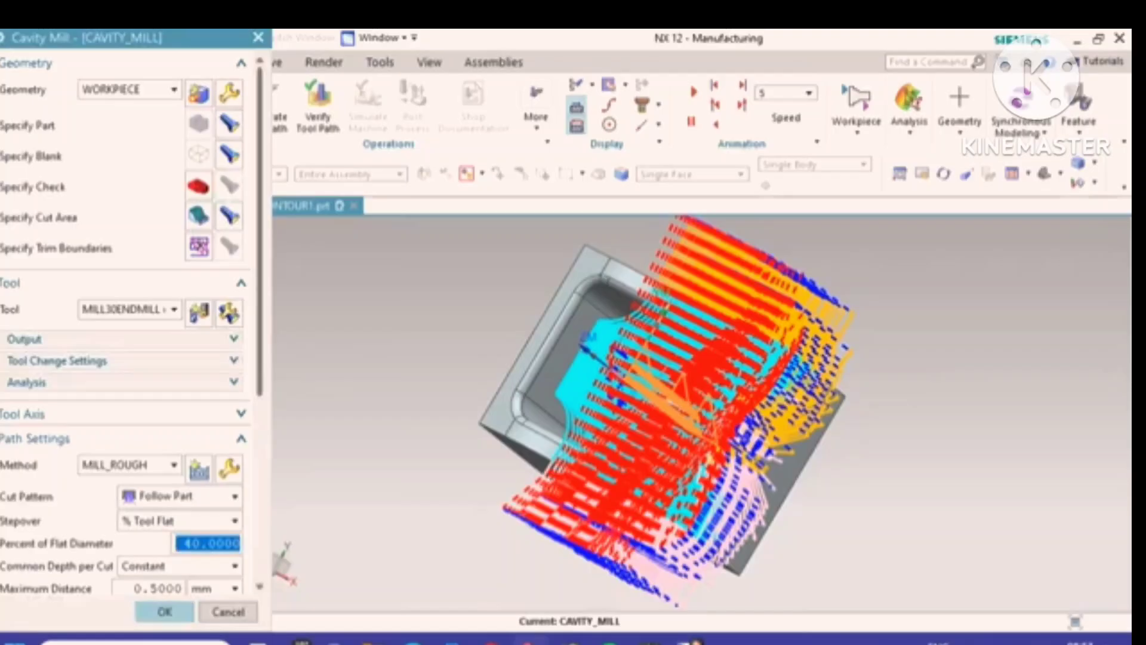
click(165, 612)
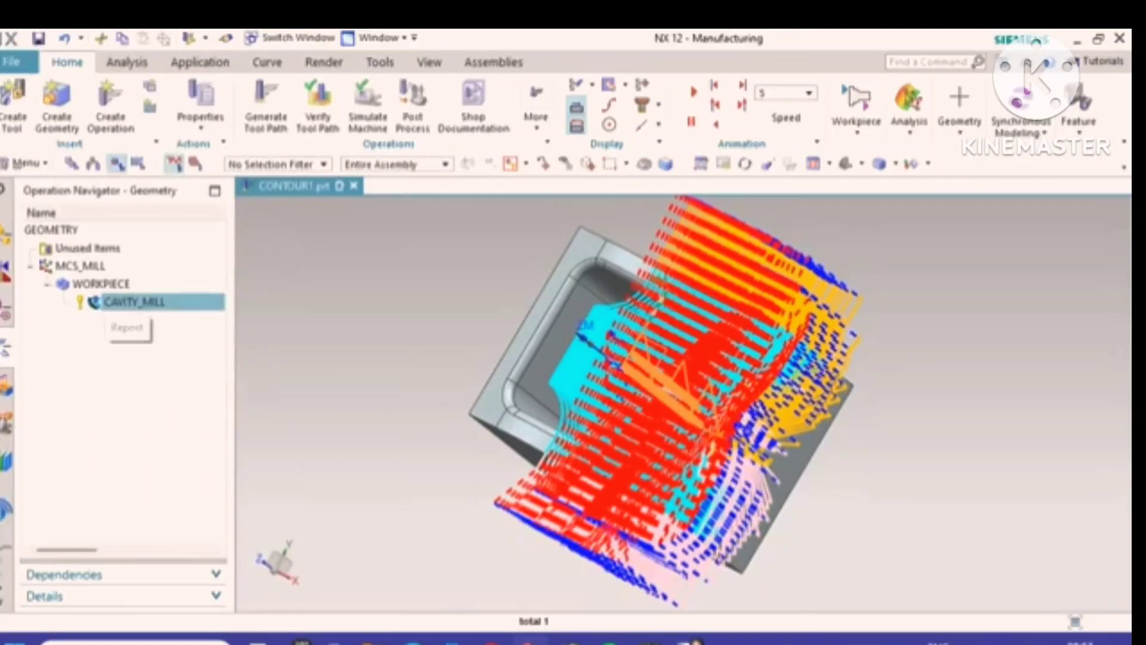
Step: Verify the CAVITY_MILL tool path in 3D Dynamic, starting playback at animation speed 4 and raising it to 5 during the cut
right_click(134, 301)
mouse_move(257, 478)
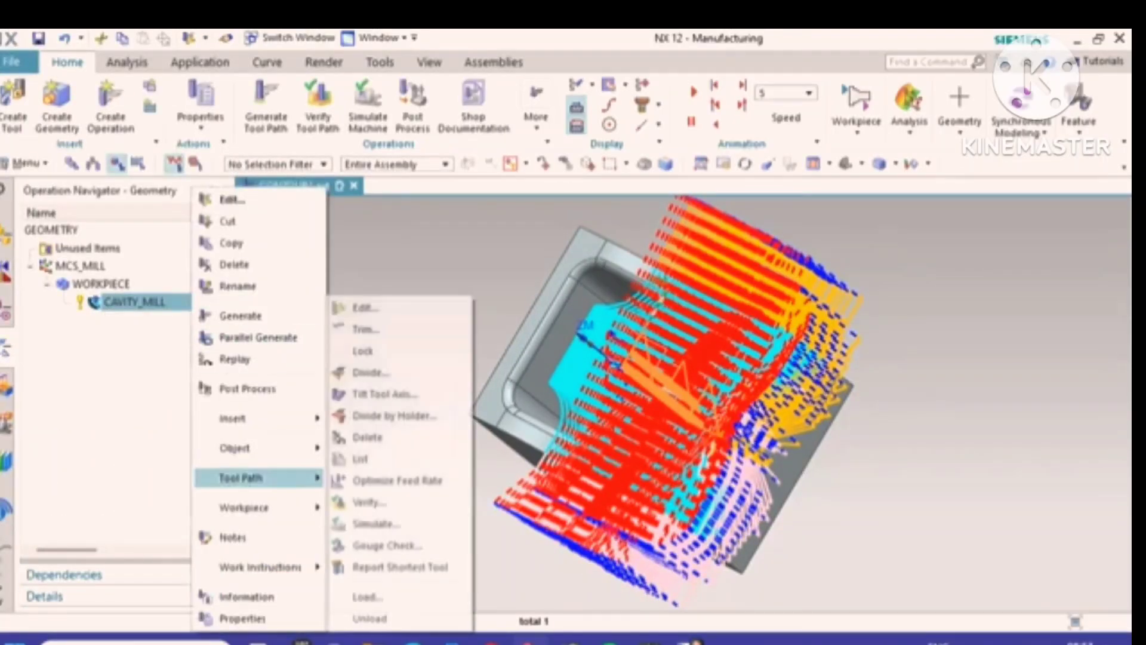
click(367, 502)
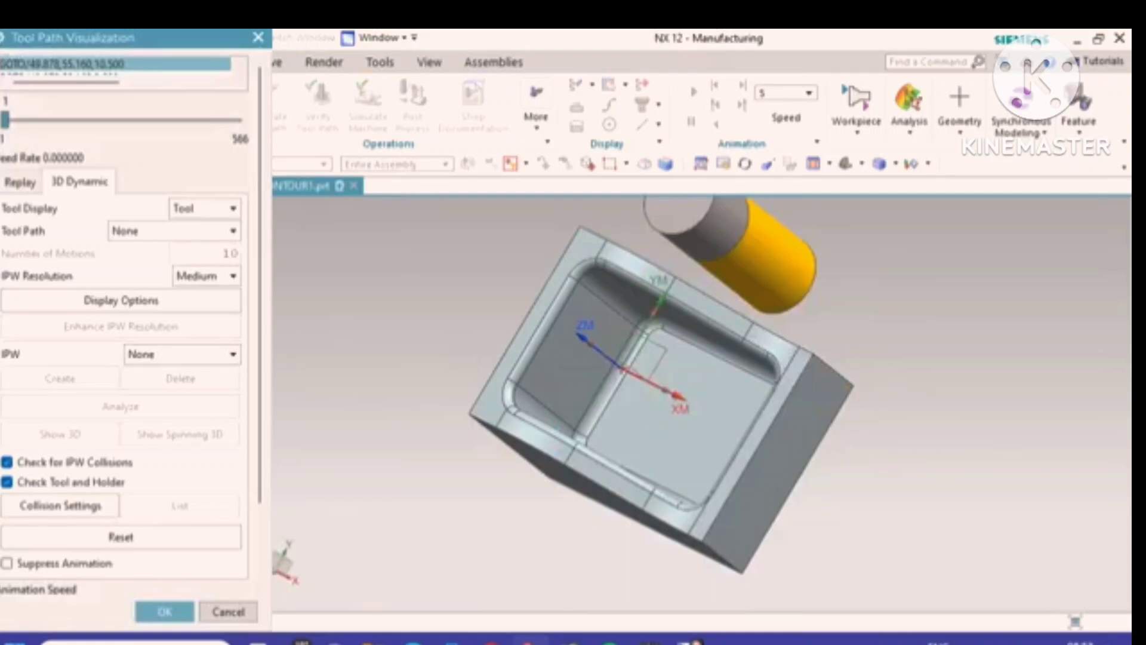
middle_drag(651, 430, 648, 371)
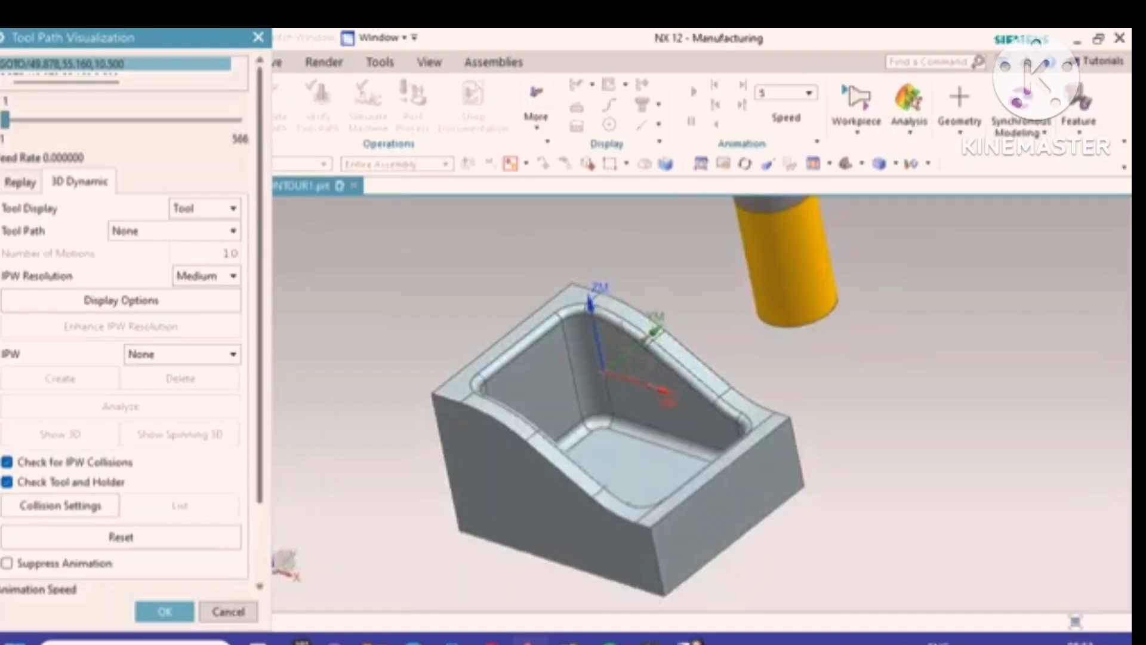
scroll(179, 358, down, 3)
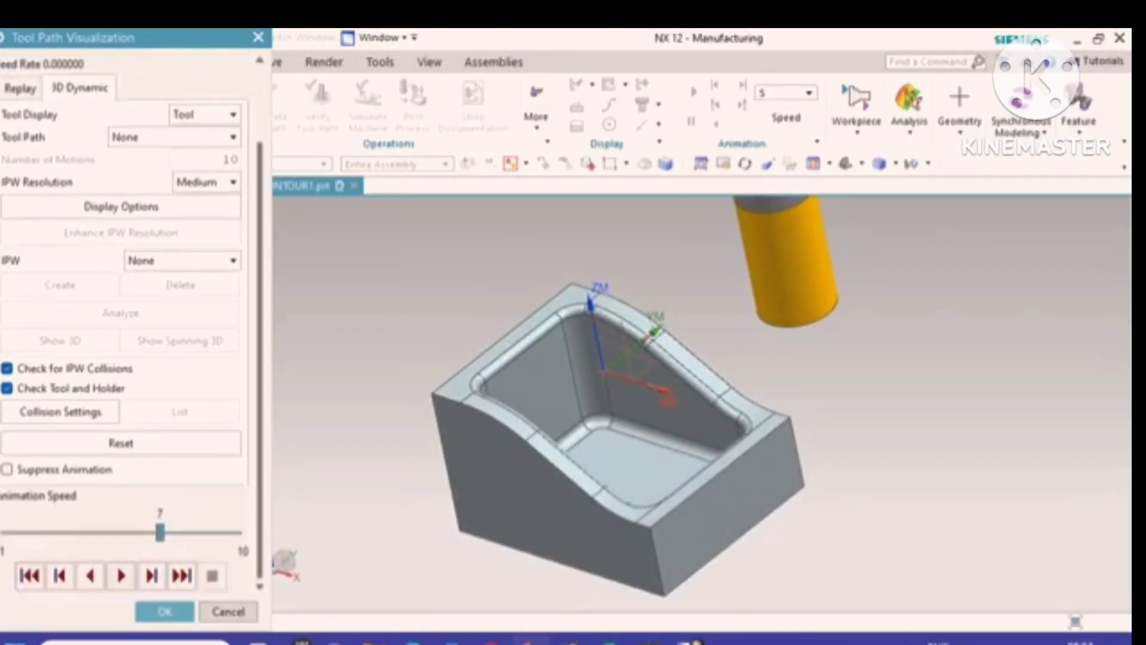
drag(160, 532, 134, 532)
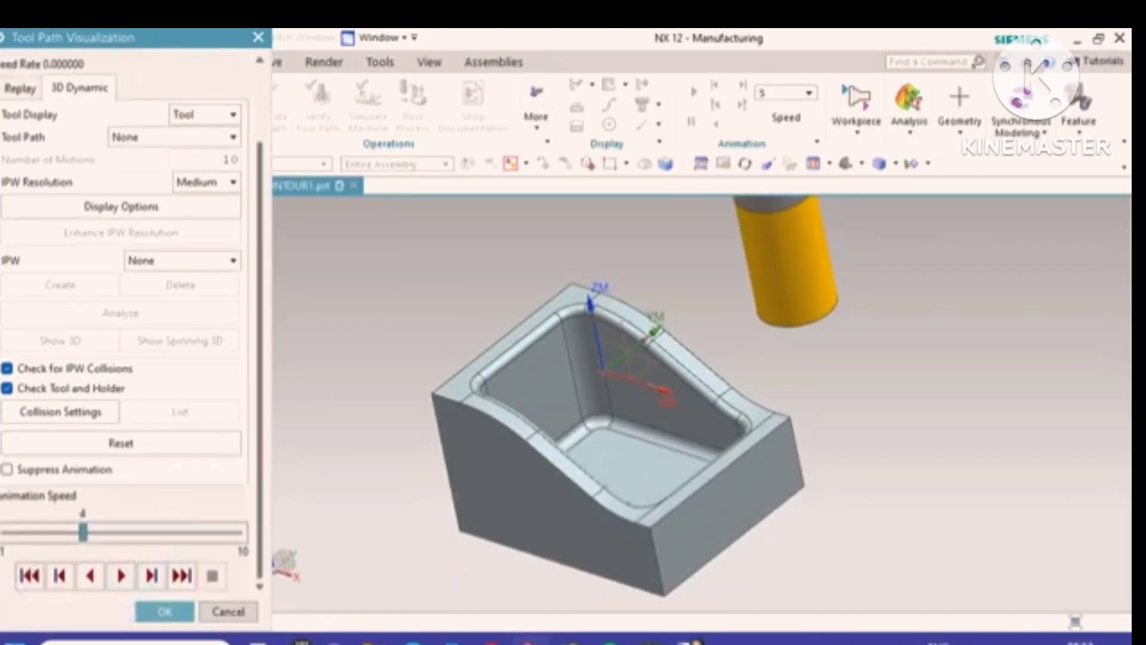
click(120, 576)
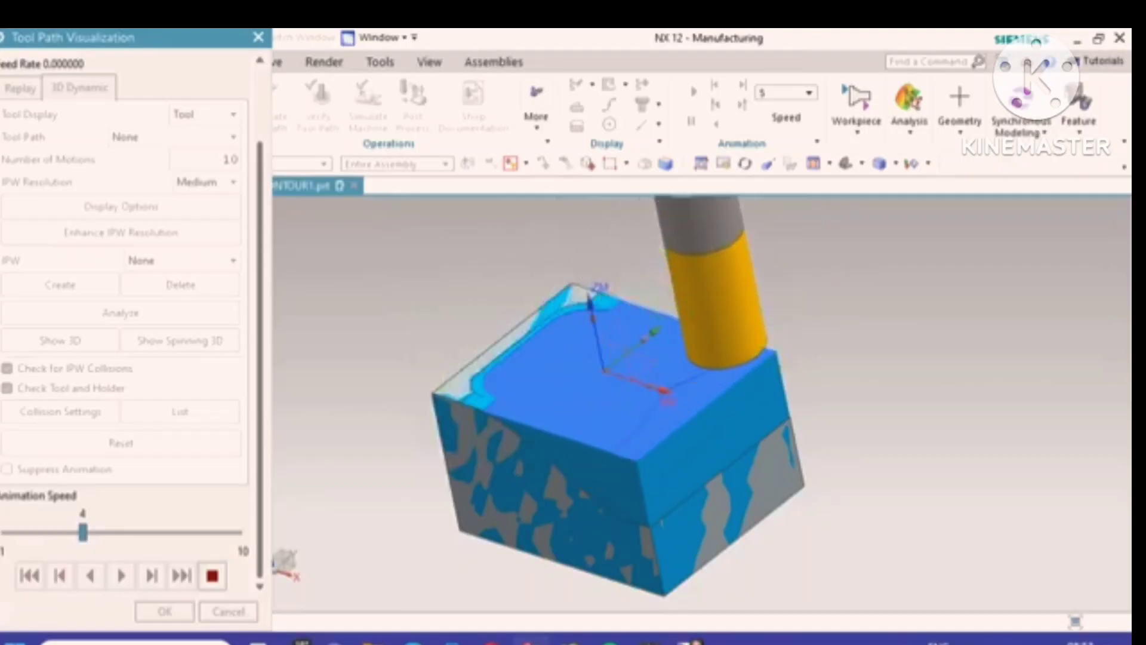
click(109, 532)
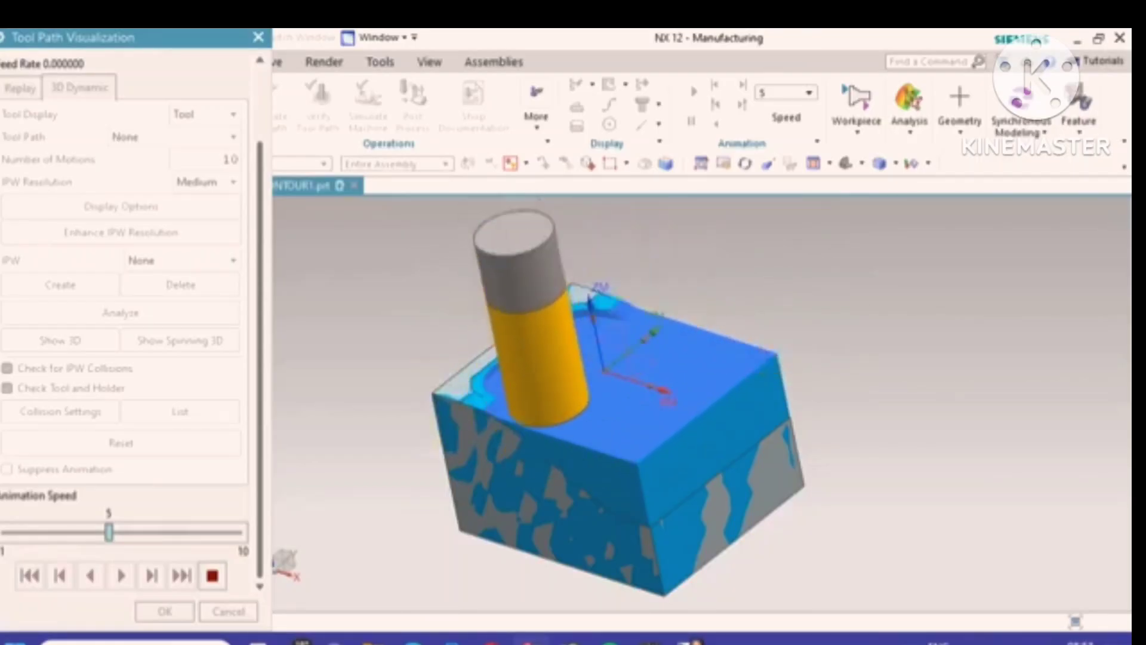
Step: Examine the stepped cuts along the sloping rim and the pocket during playback, raising the animation speed to 7, and close the verification
scroll(498, 470, up, 4)
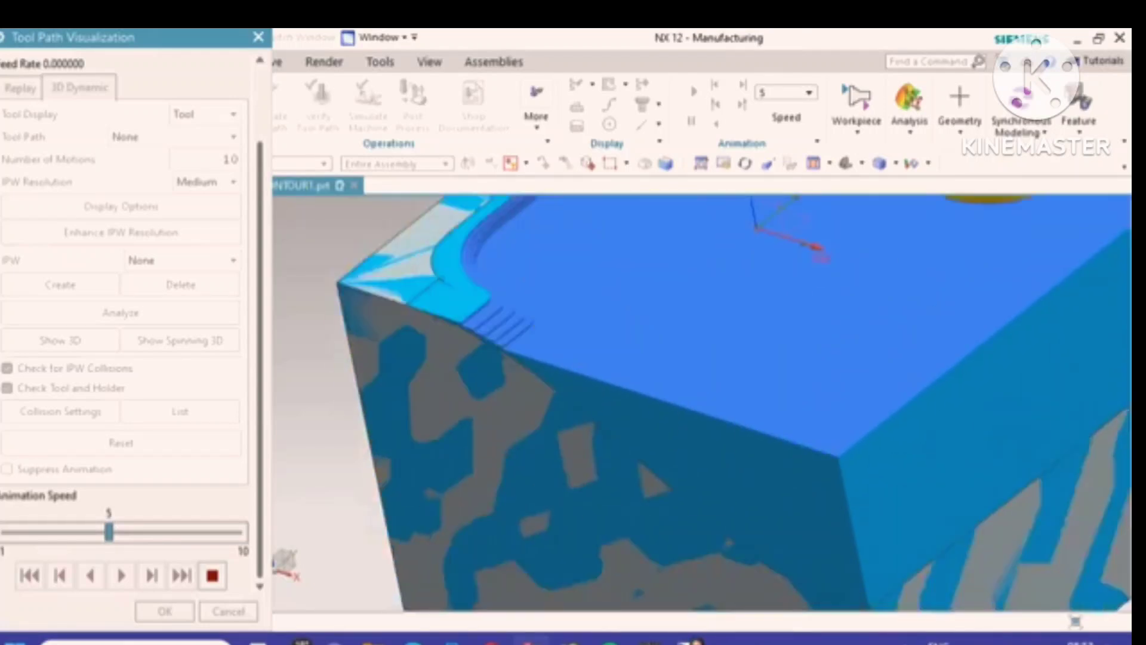
scroll(702, 406, down, 2)
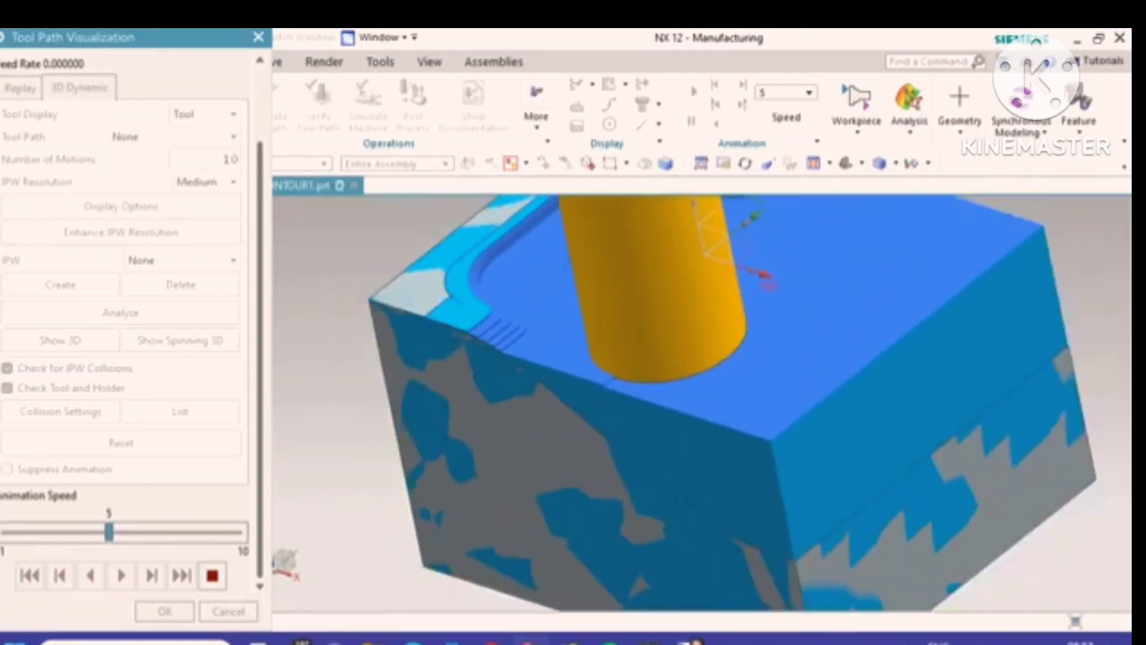
scroll(507, 323, up, 4)
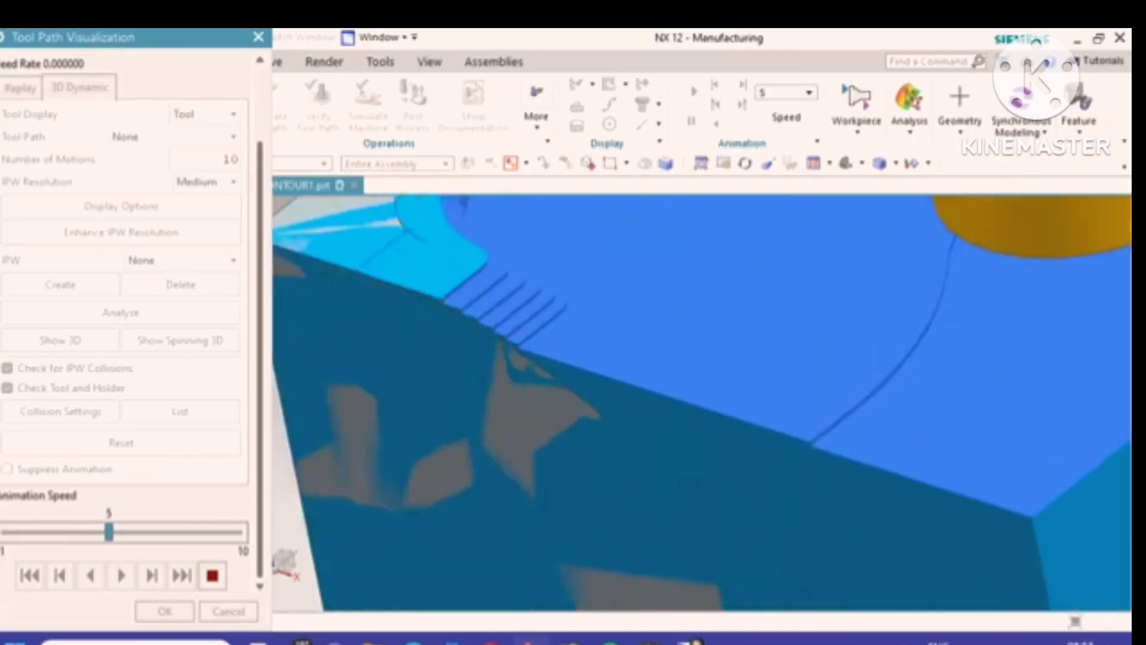
scroll(702, 406, down, 4)
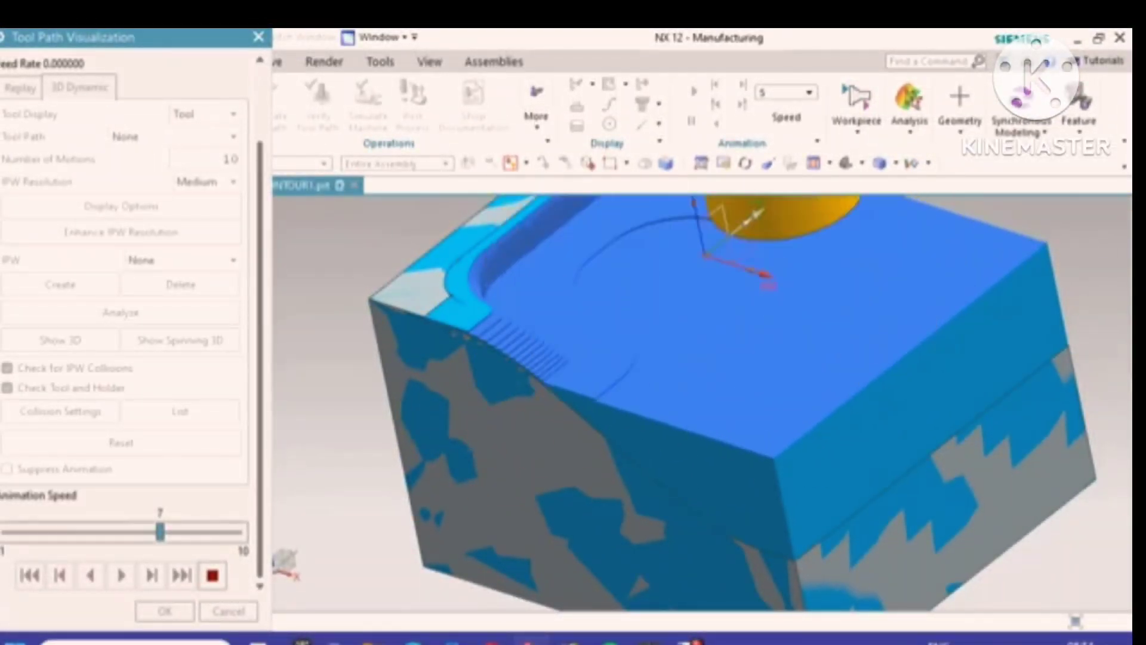
scroll(496, 257, up, 1)
scroll(498, 257, up, 5)
scroll(498, 256, down, 5)
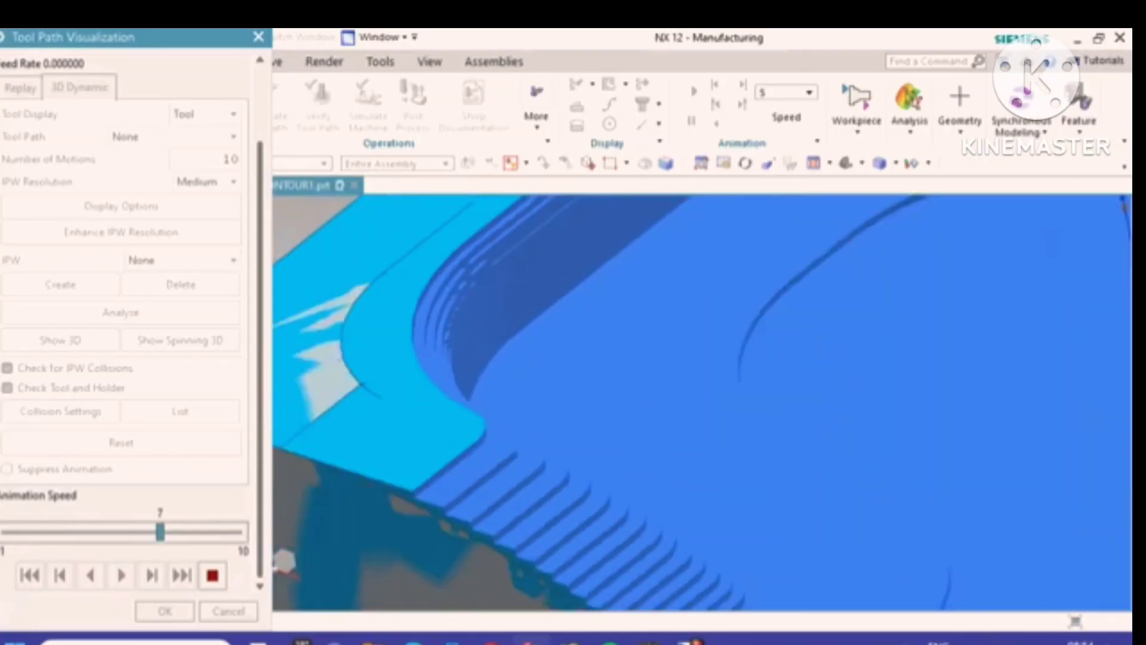
scroll(618, 334, down, 3)
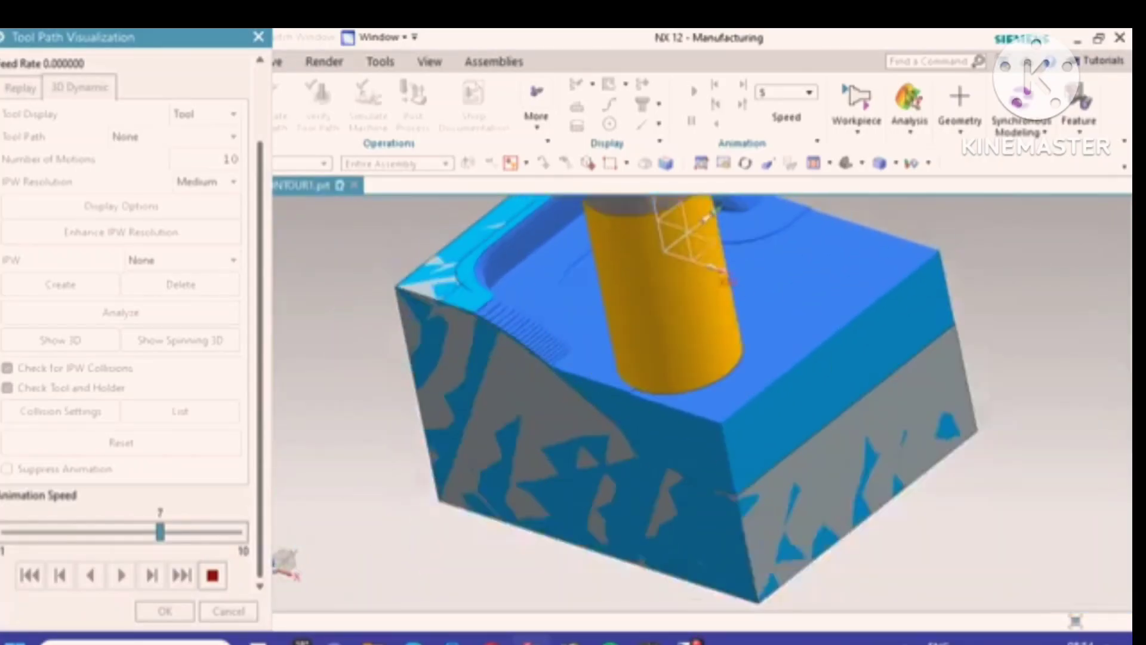
scroll(618, 334, down, 2)
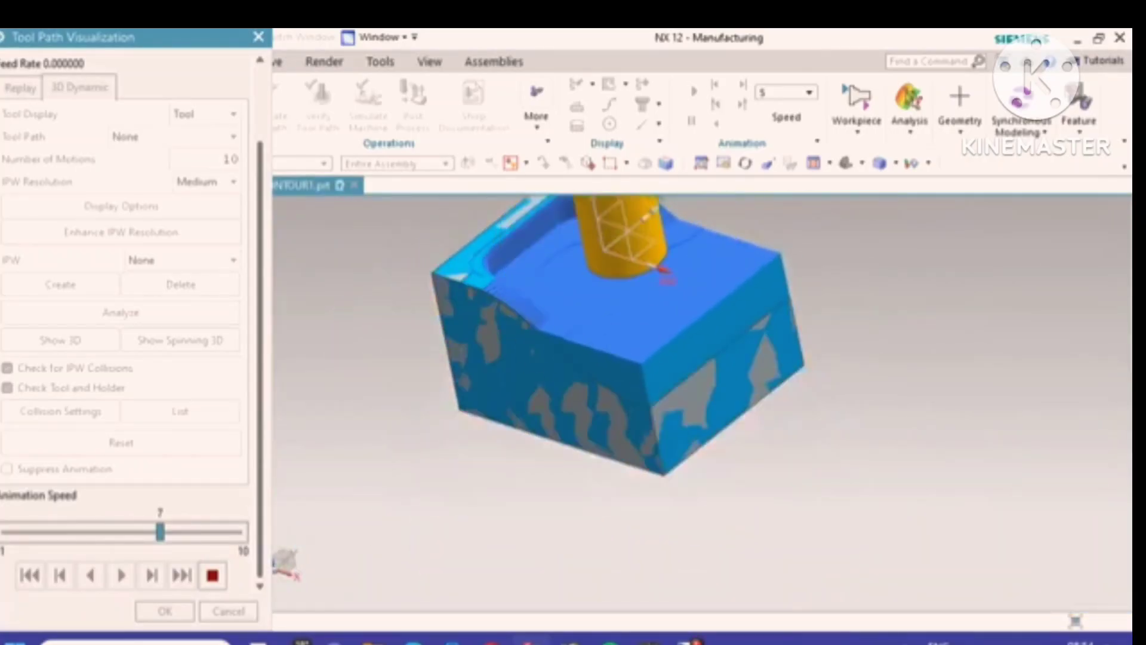
scroll(654, 371, up, 3)
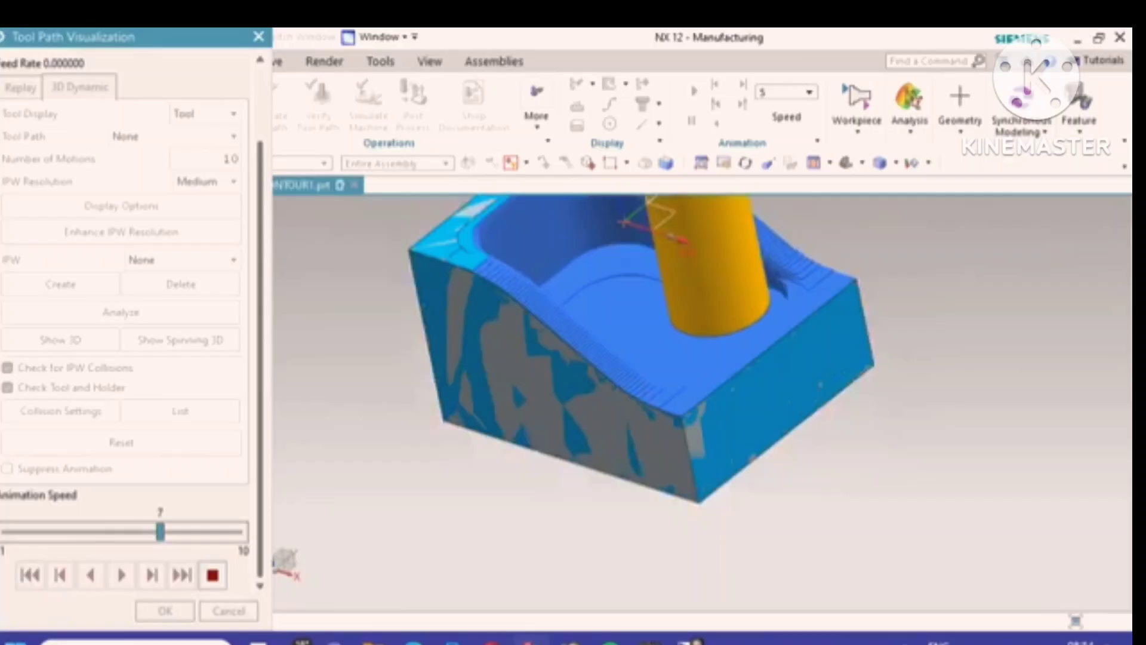
scroll(599, 334, down, 5)
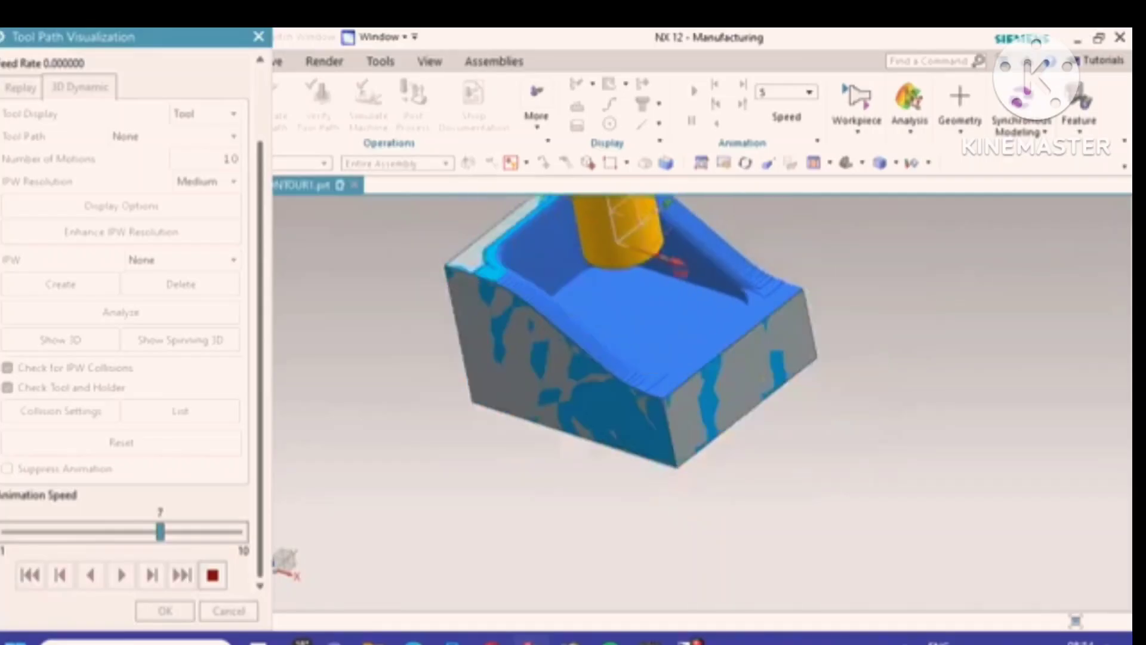
scroll(740, 298, up, 4)
scroll(711, 322, down, 4)
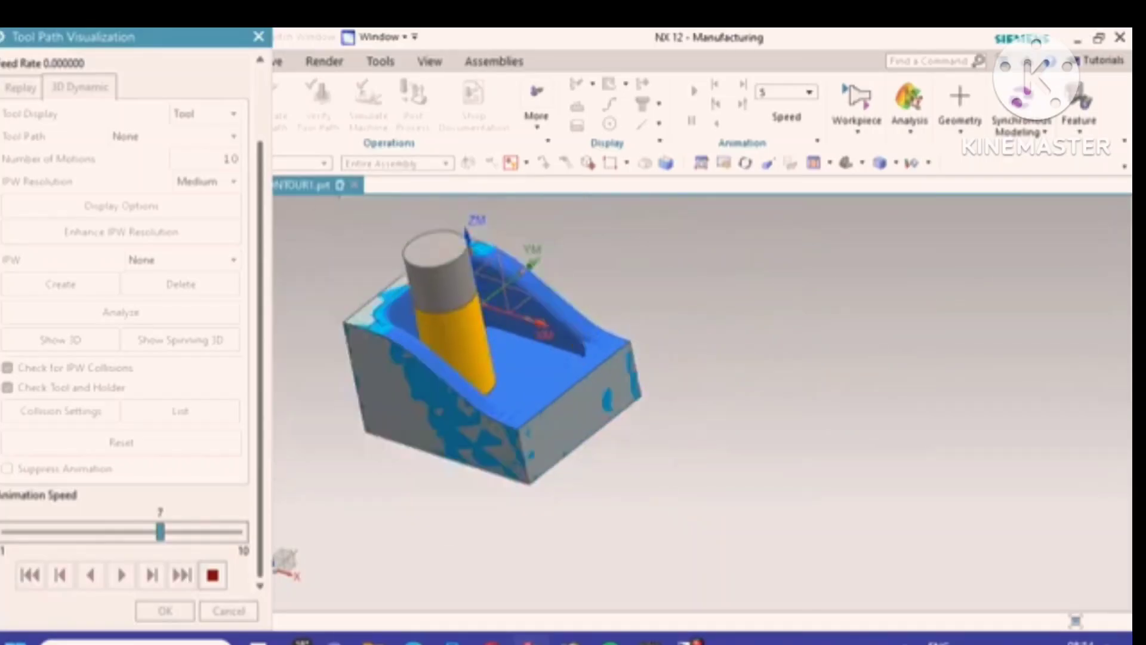
scroll(675, 330, up, 3)
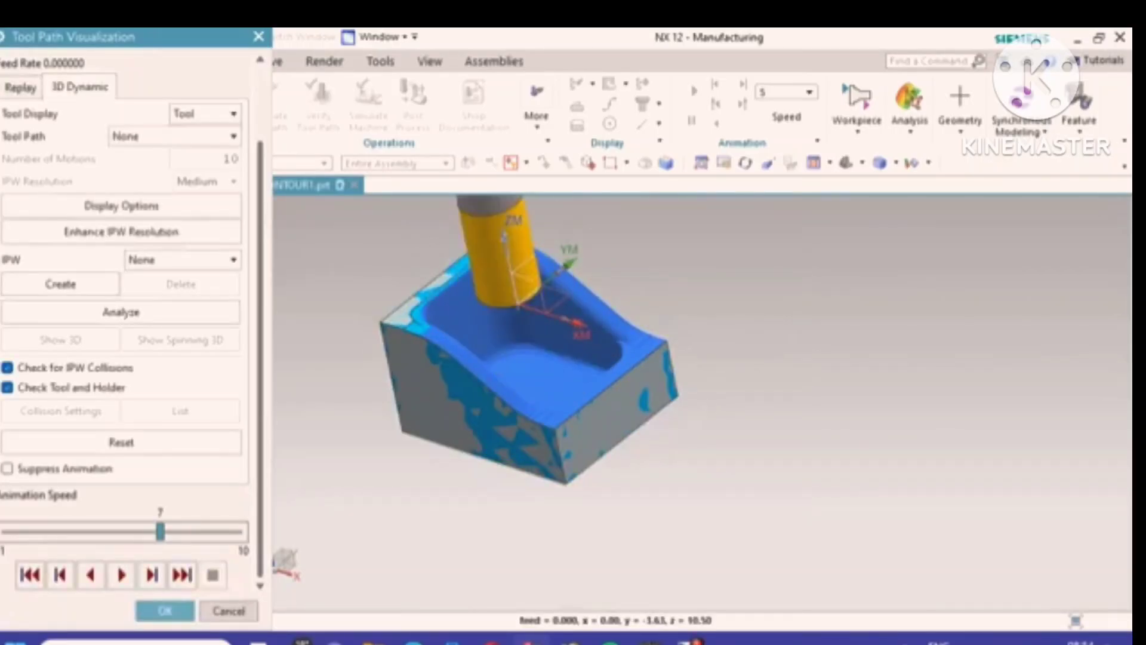
click(164, 611)
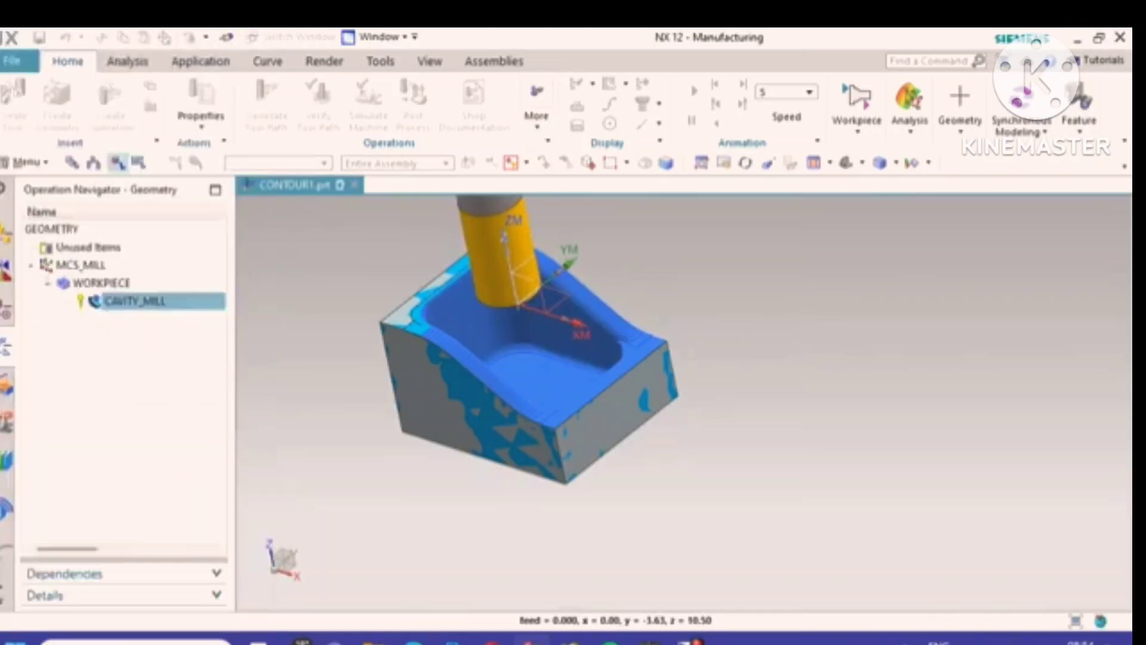
Step: Save the CONTOUR1 part with its current CAVITY_MILL operation
click(39, 37)
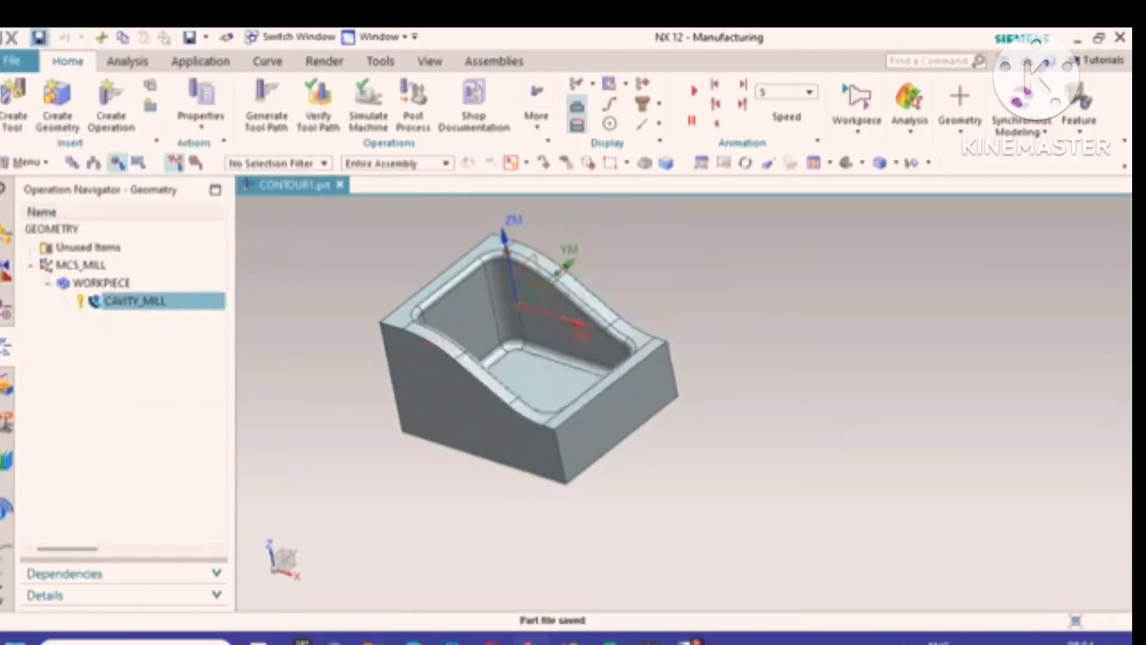
scroll(455, 339, up, 5)
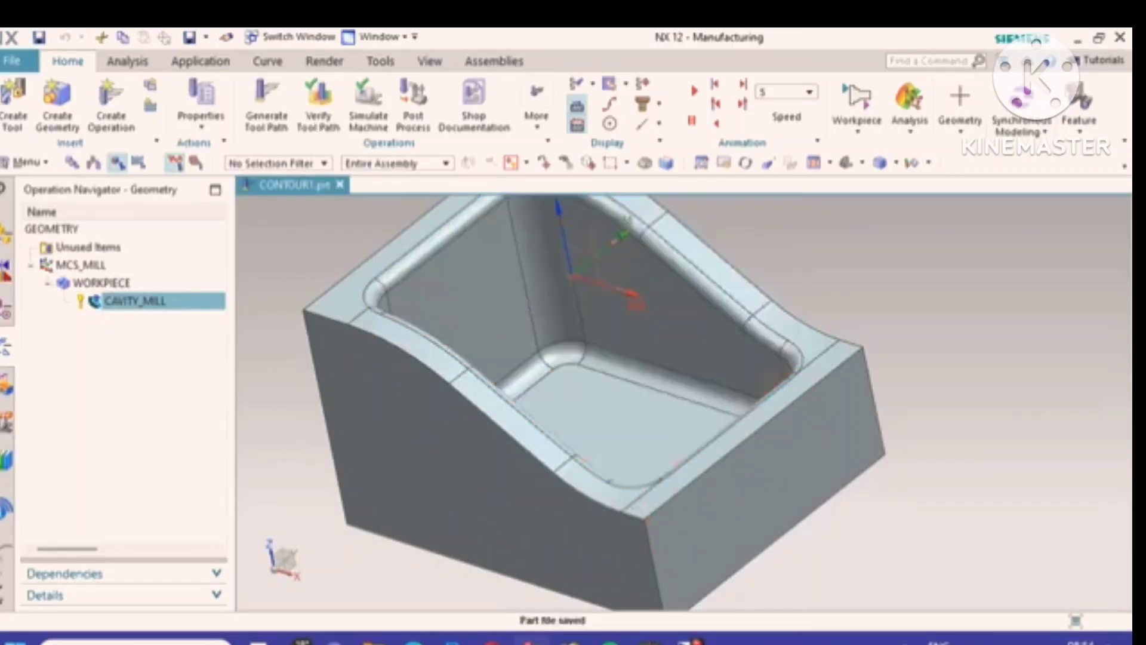
click(39, 38)
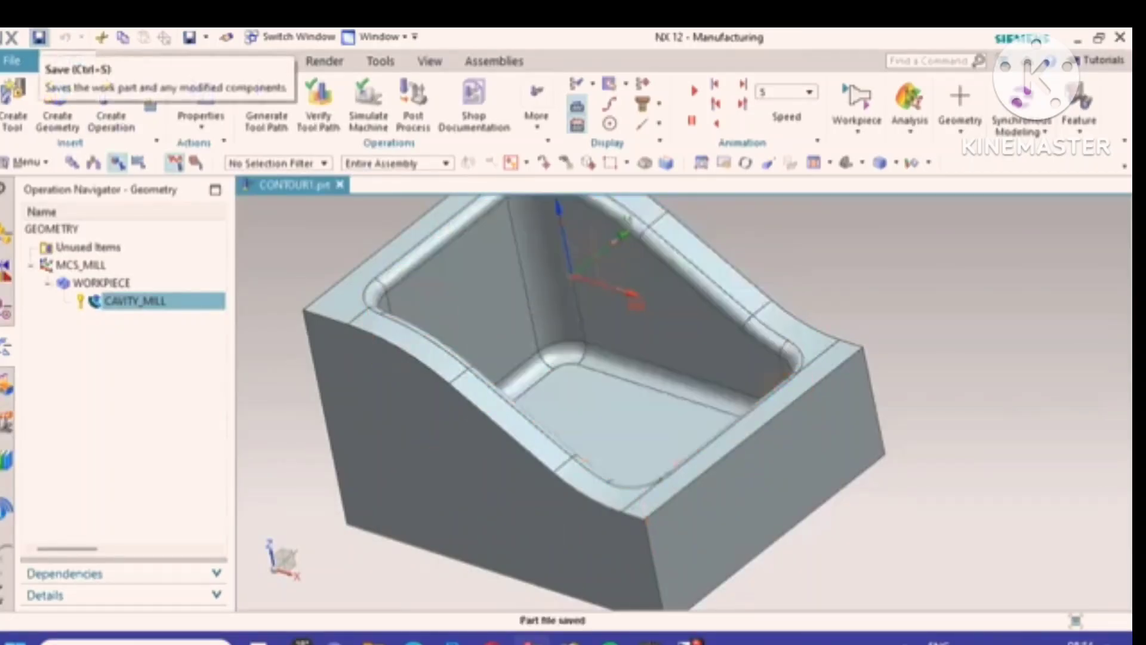
scroll(1042, 393, down, 2)
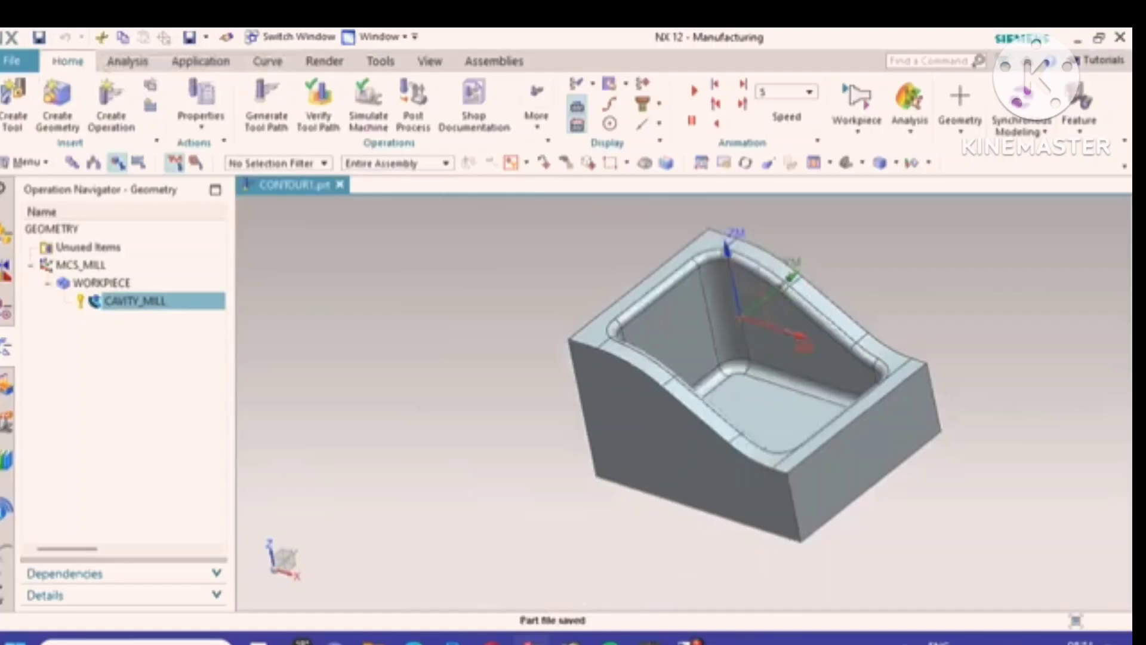
scroll(1042, 382, up, 1)
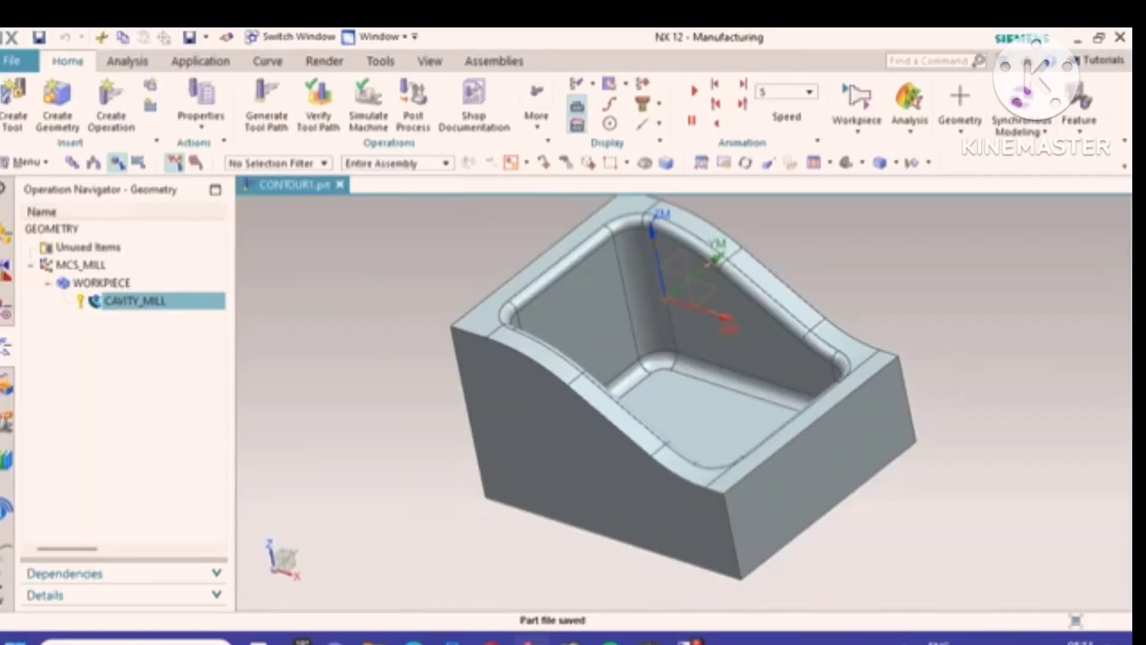
Step: Edit the CAVITY_MILL operation and set the maximum distance of its constant common depth per cut to 0.2 mm
right_click(199, 300)
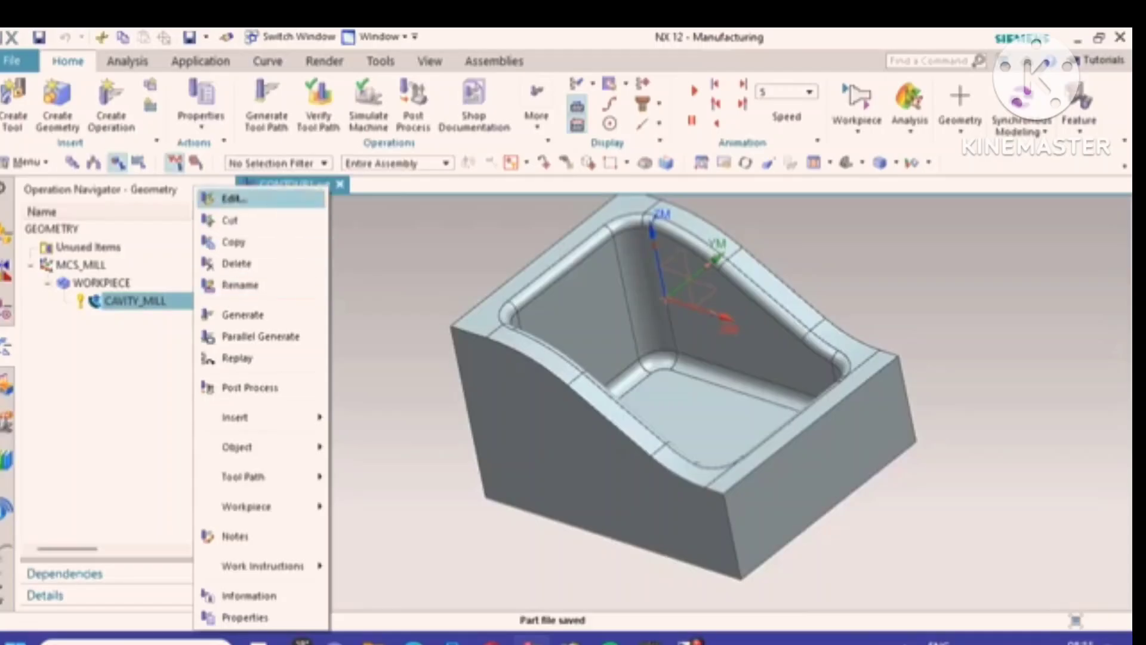
click(225, 198)
scroll(125, 322, down, 3)
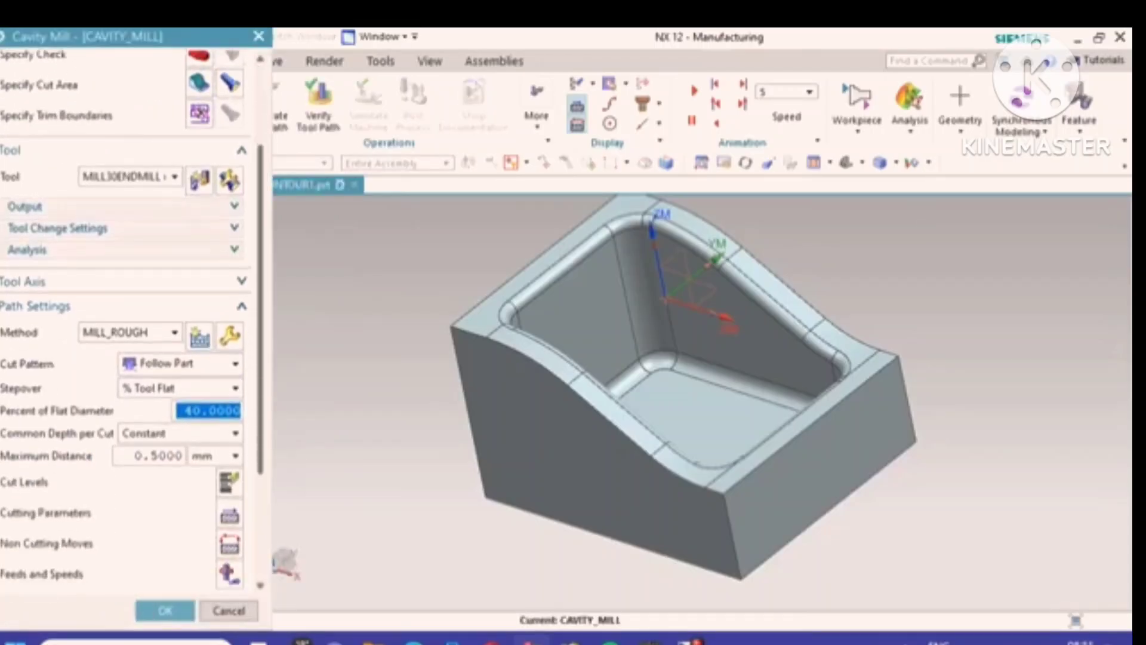
double_click(173, 397)
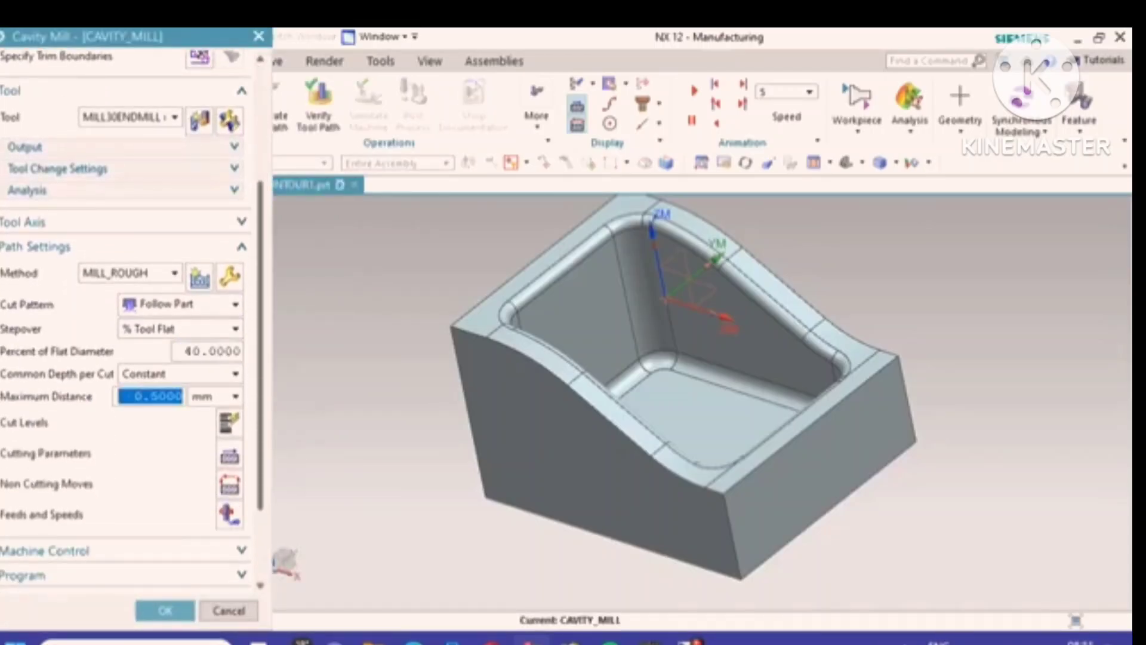
text(.2)
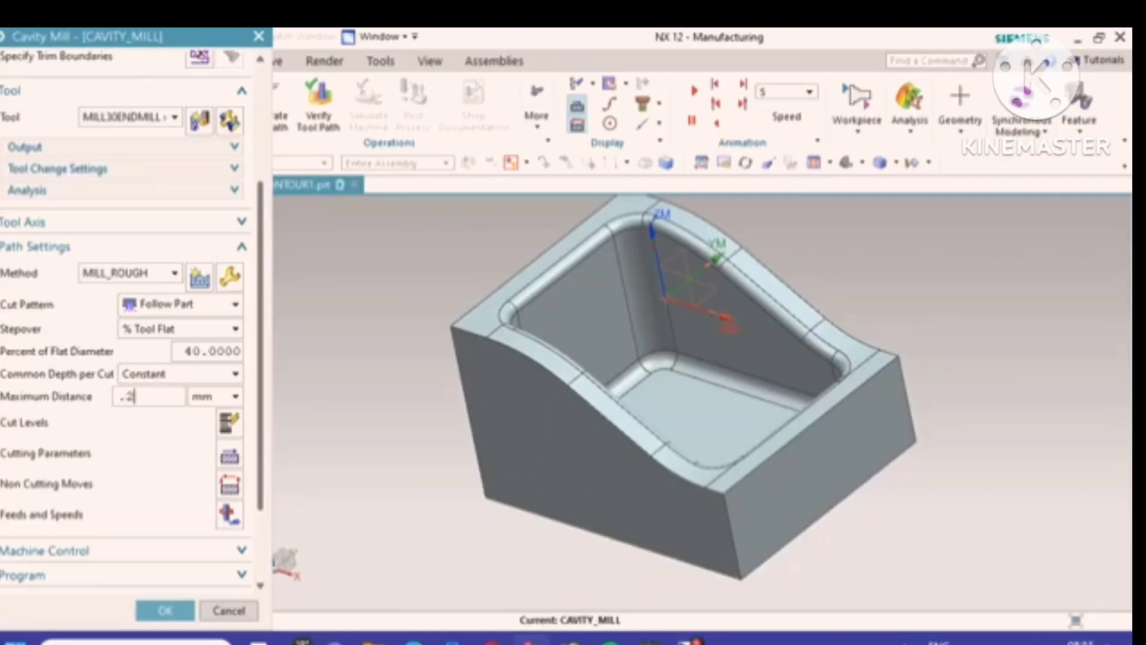
scroll(126, 322, down, 3)
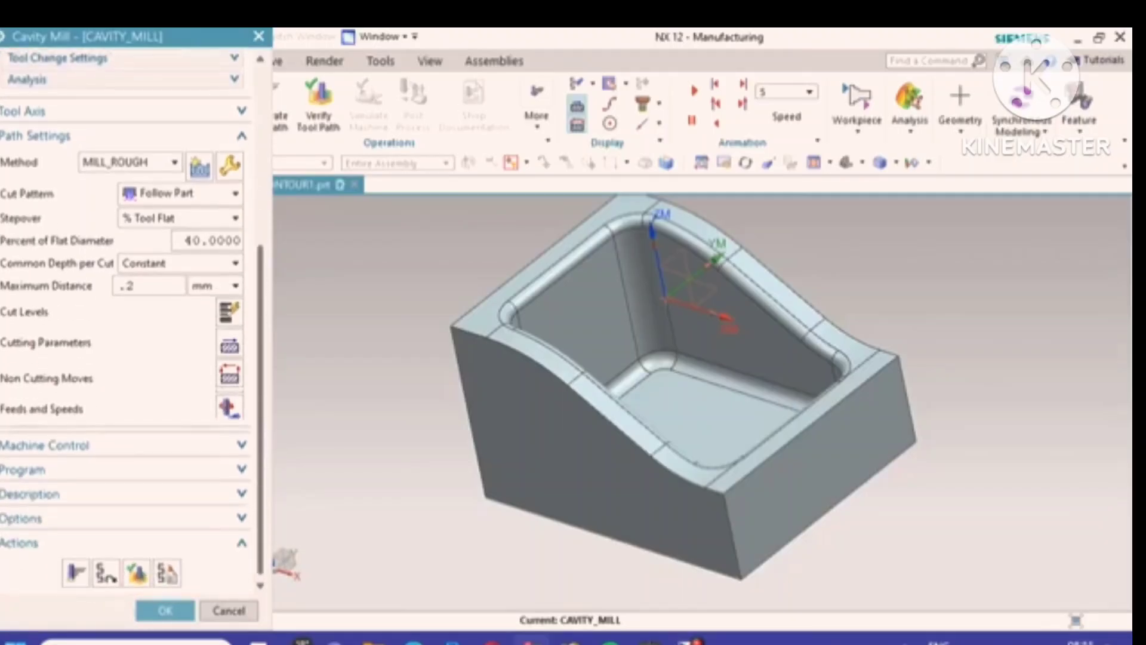
Step: Regenerate the Cavity Mill tool path with the finer depth of cut, accept the operation and save the part
click(77, 567)
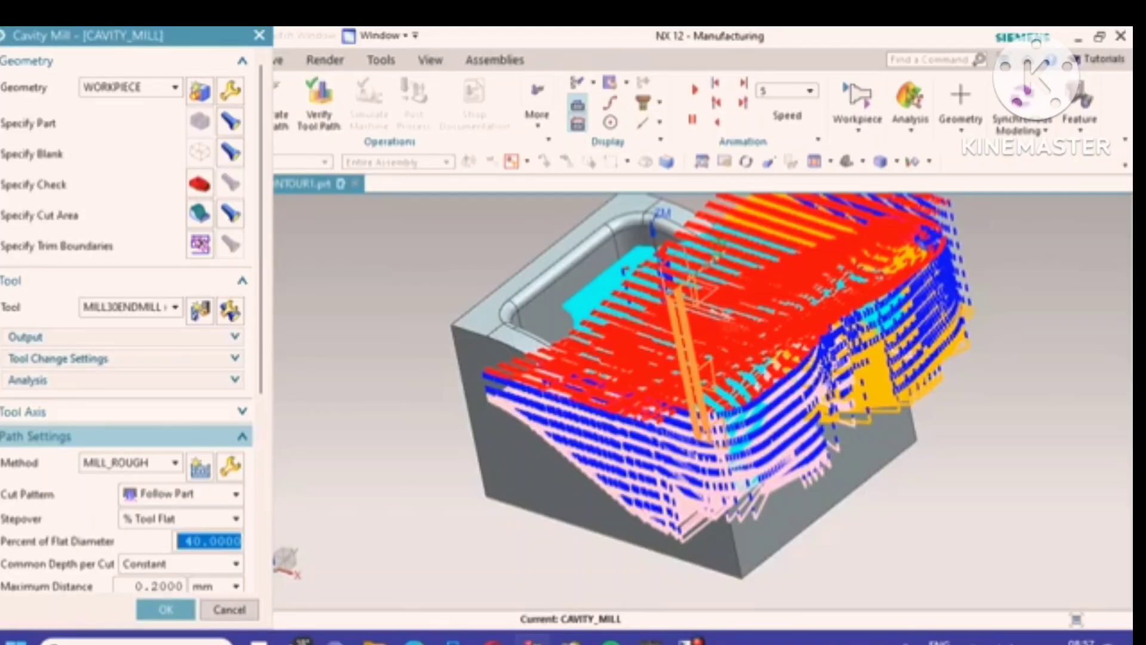
click(166, 610)
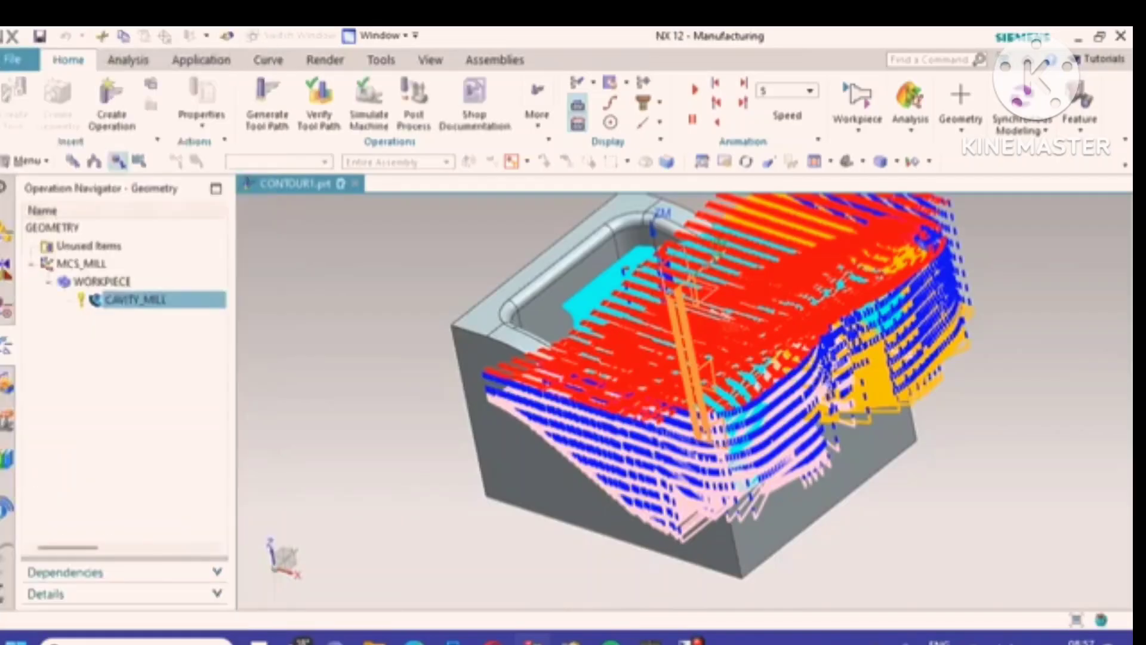
key(ctrl+s)
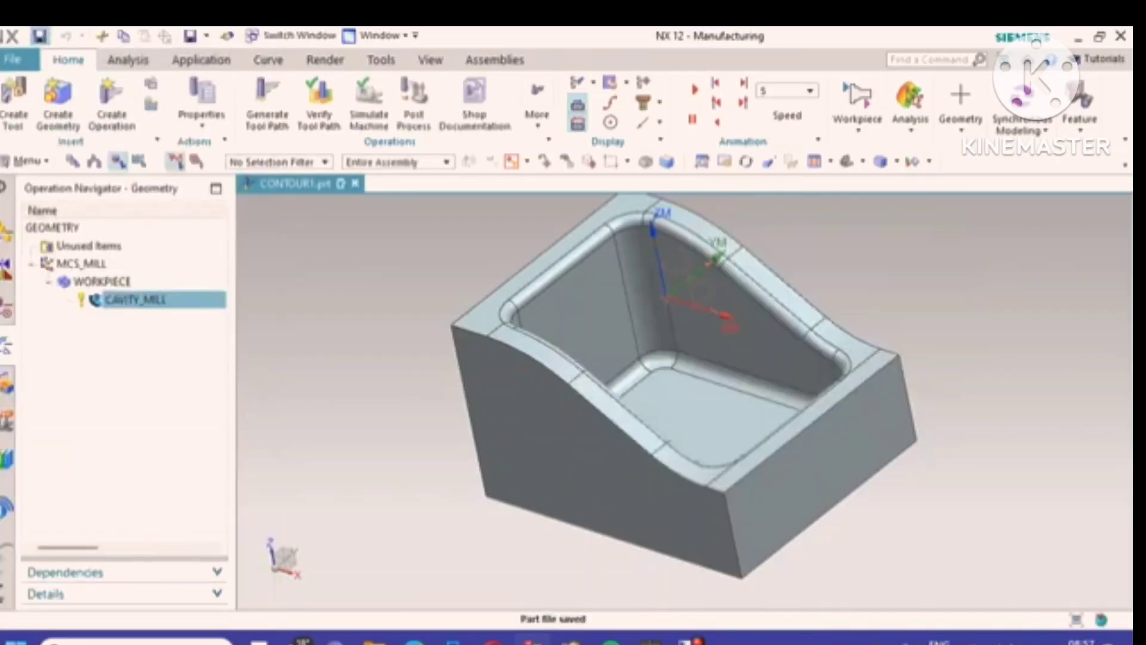
Step: Open the tool path verification of the CAVITY_MILL operation and start its 3D Dynamic material removal playback
right_click(169, 299)
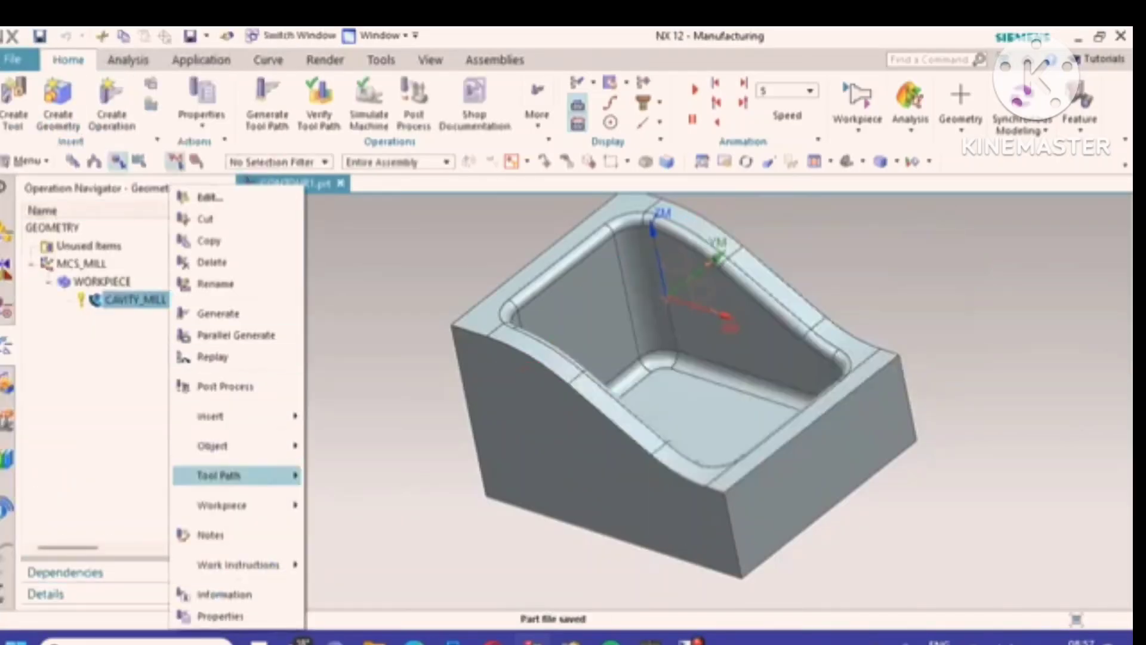
mouse_move(239, 475)
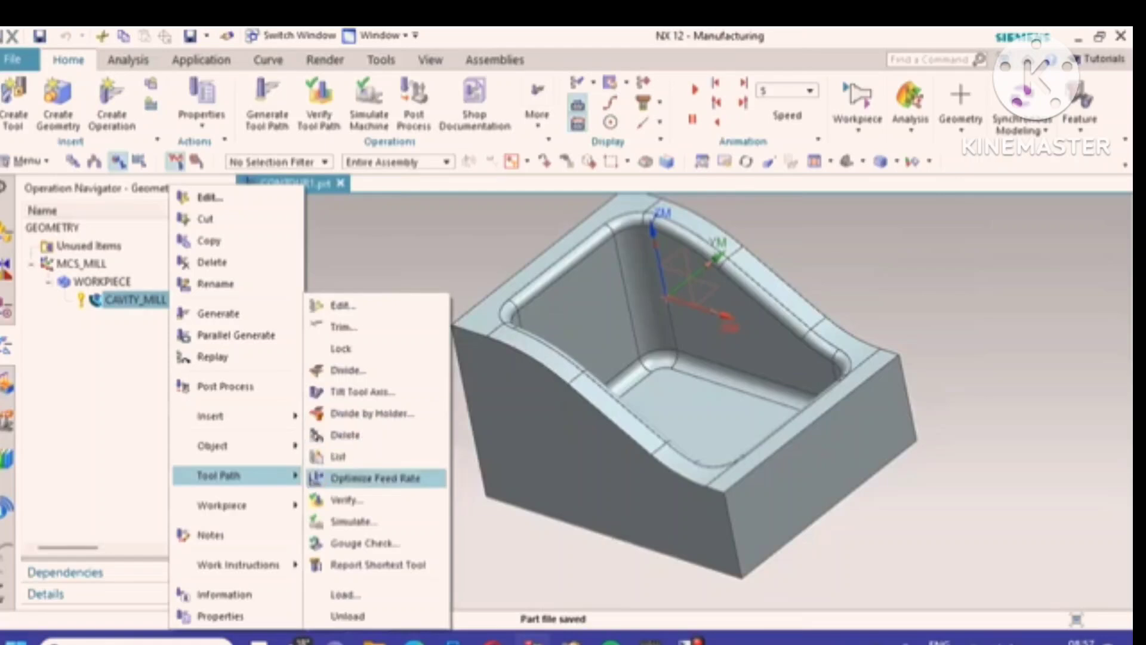
click(352, 500)
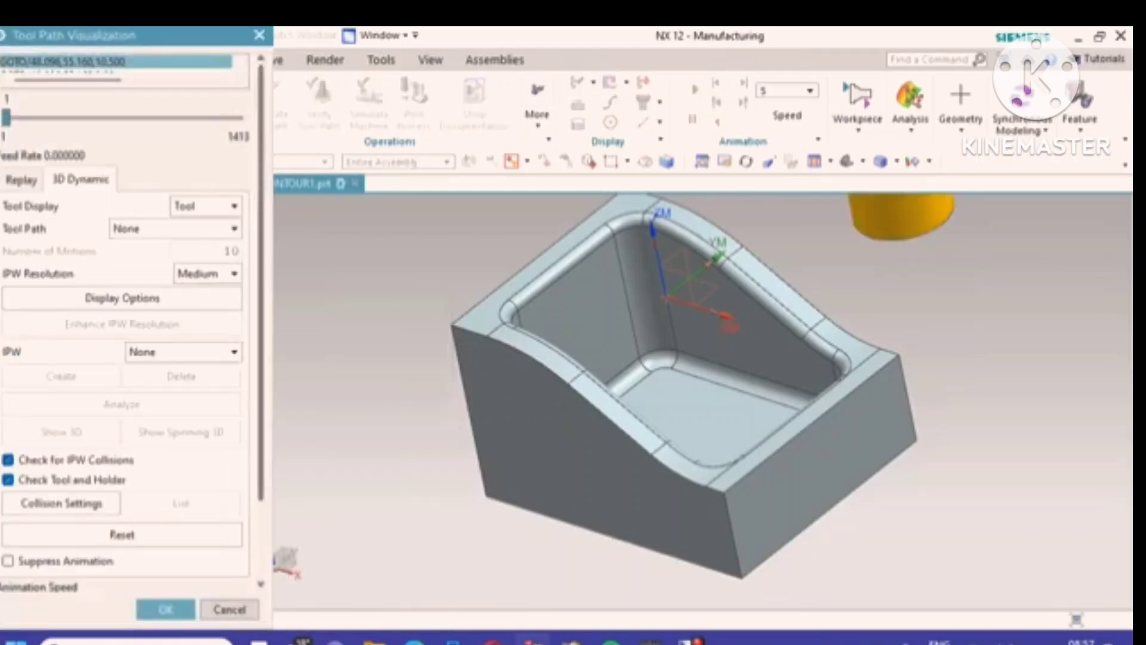
scroll(125, 317, down, 3)
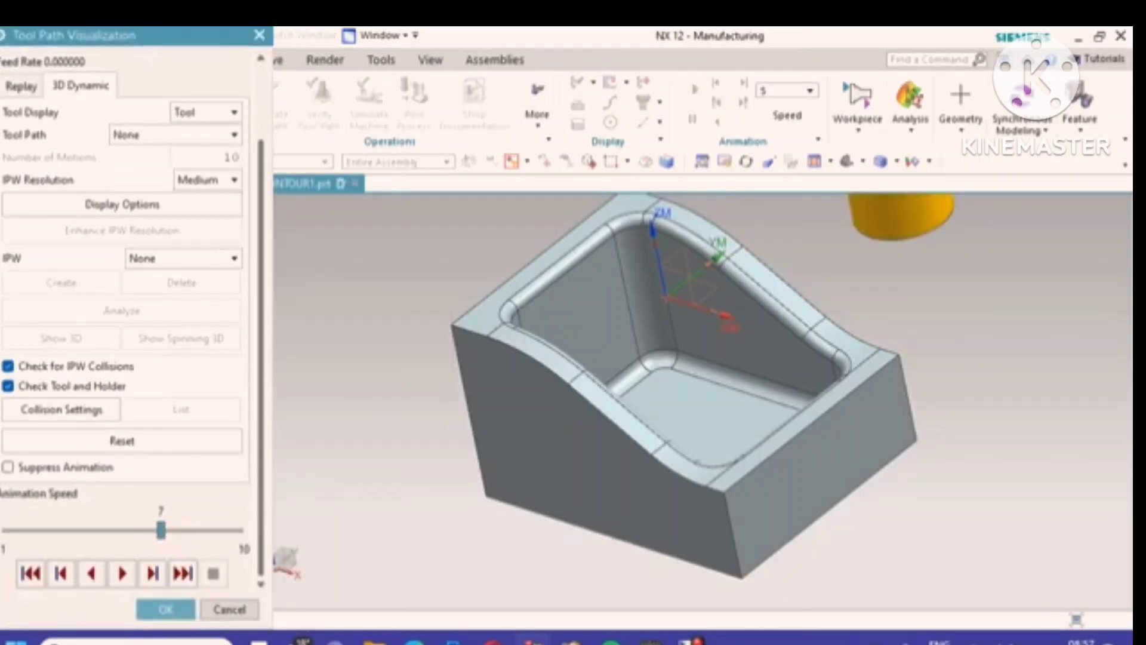
click(122, 574)
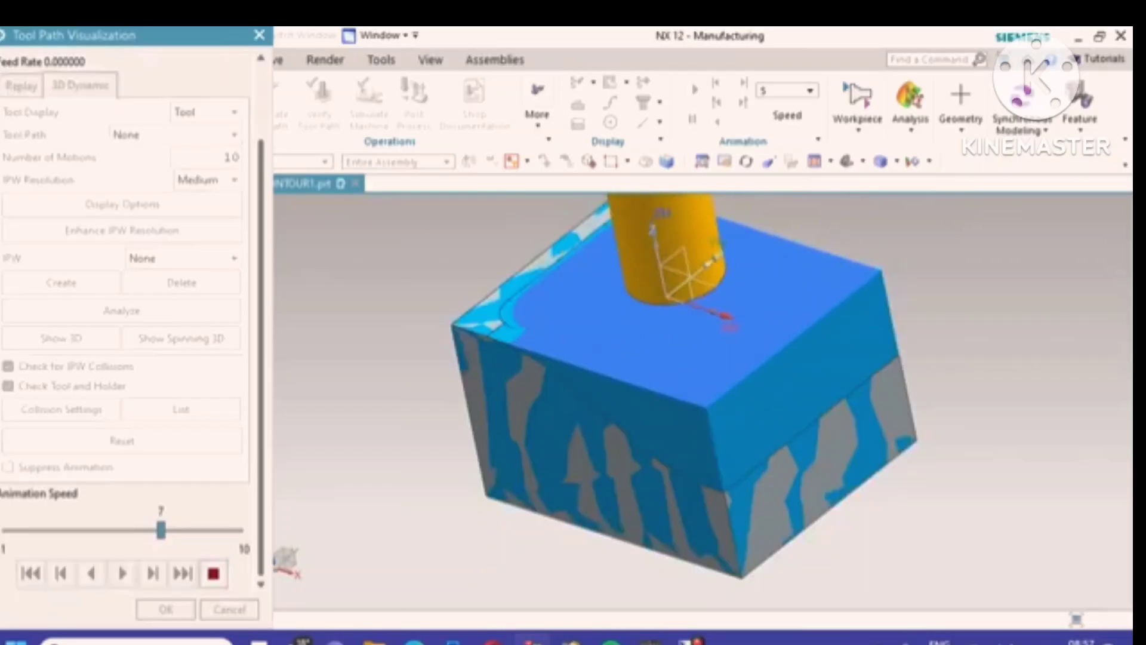
Step: Examine the finer stepped cuts on the sloping rim and pocket during playback, raising the animation speed to 9, and close the verification
scroll(520, 370, up, 5)
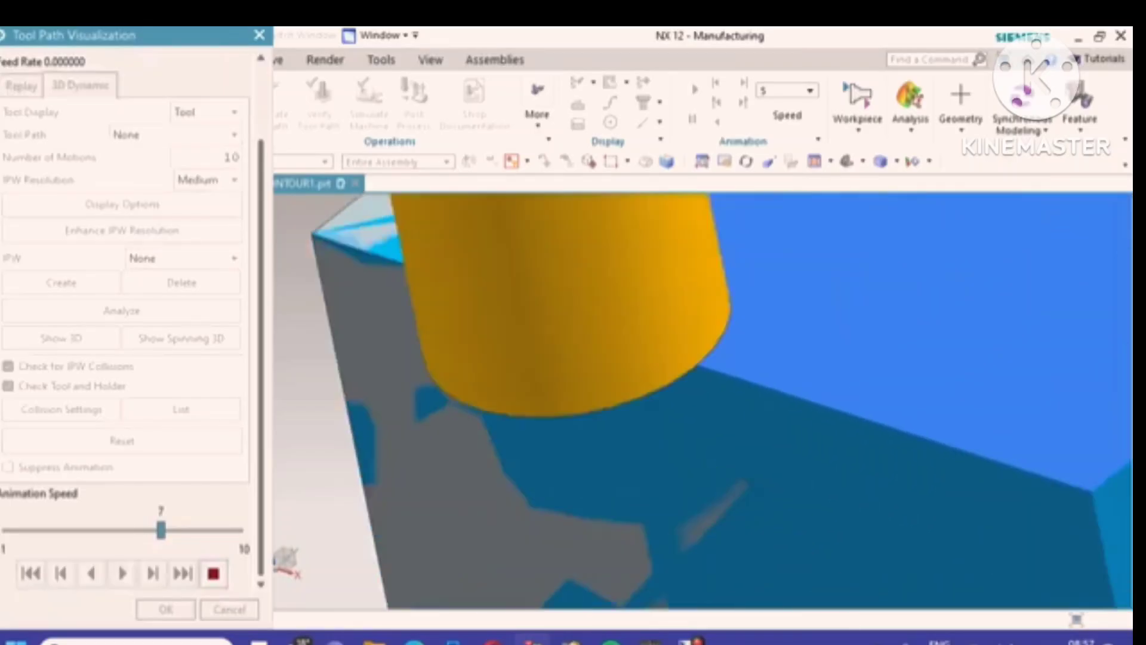
scroll(516, 324, up, 1)
scroll(516, 324, down, 2)
scroll(515, 323, up, 2)
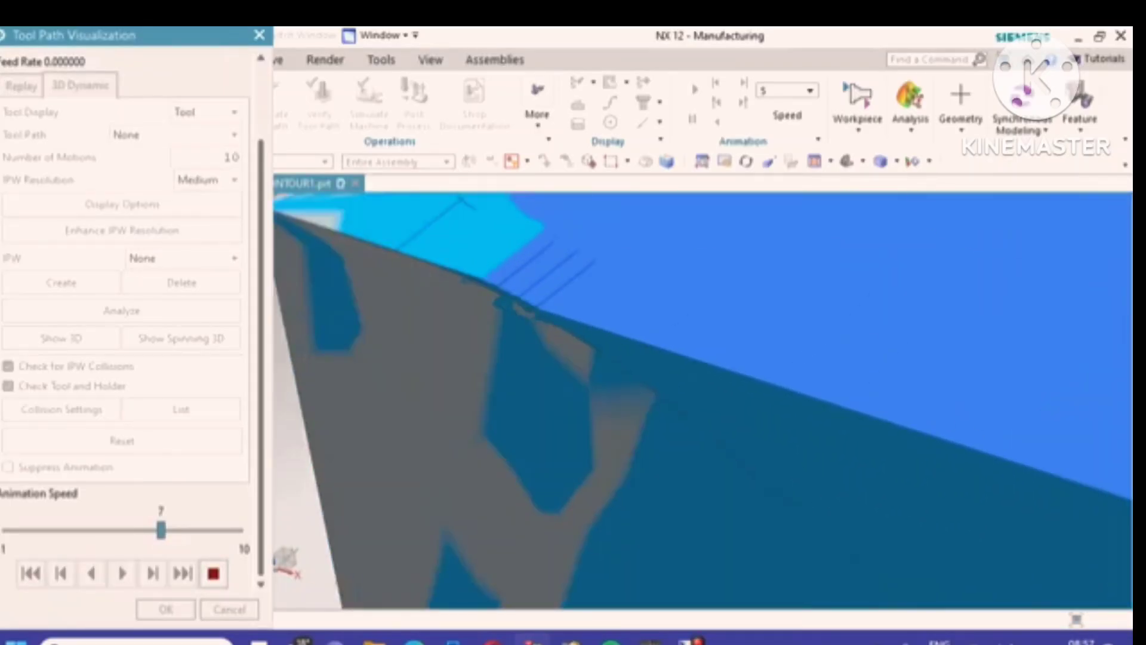
scroll(515, 326, down, 4)
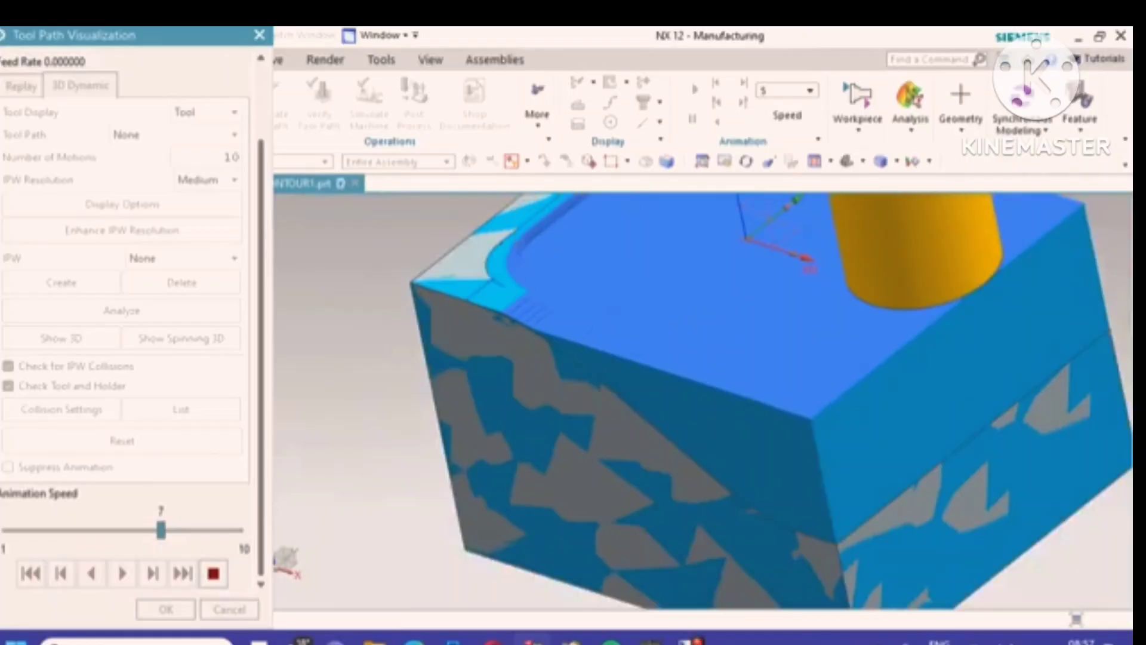
scroll(515, 326, down, 2)
scroll(515, 326, up, 5)
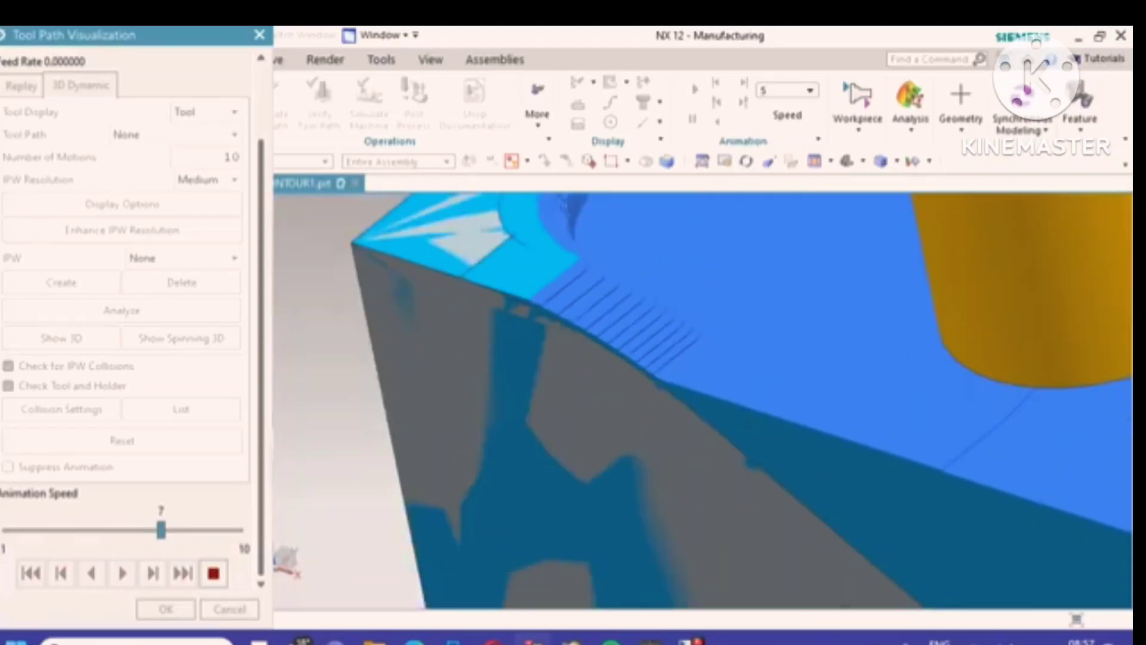
scroll(637, 369, down, 3)
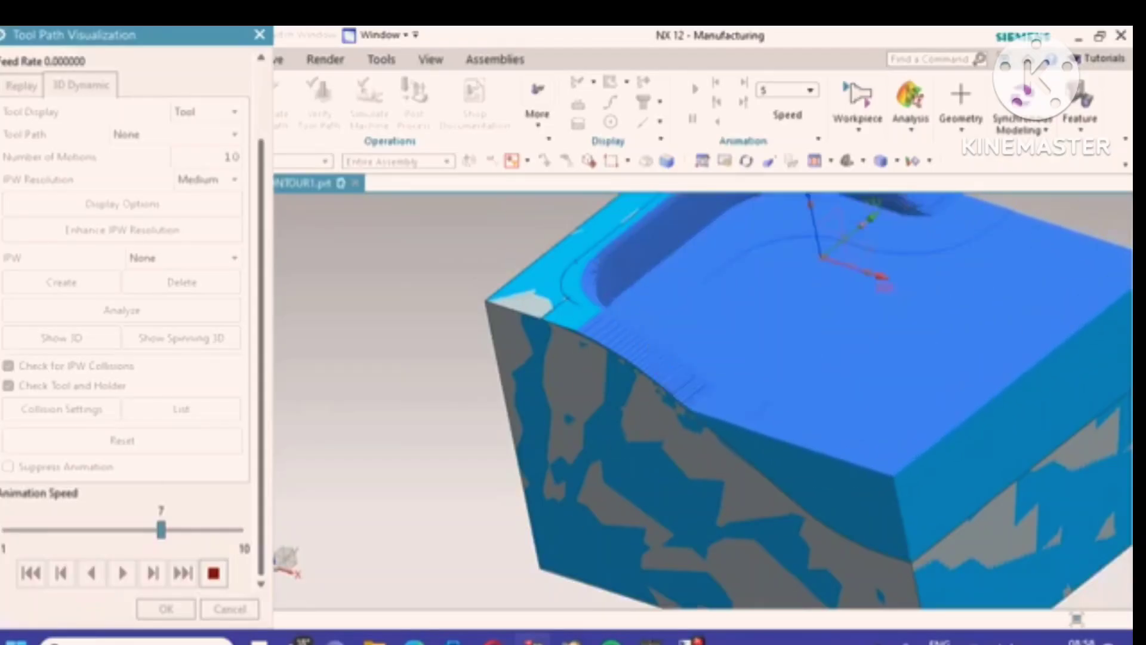
drag(162, 530, 213, 529)
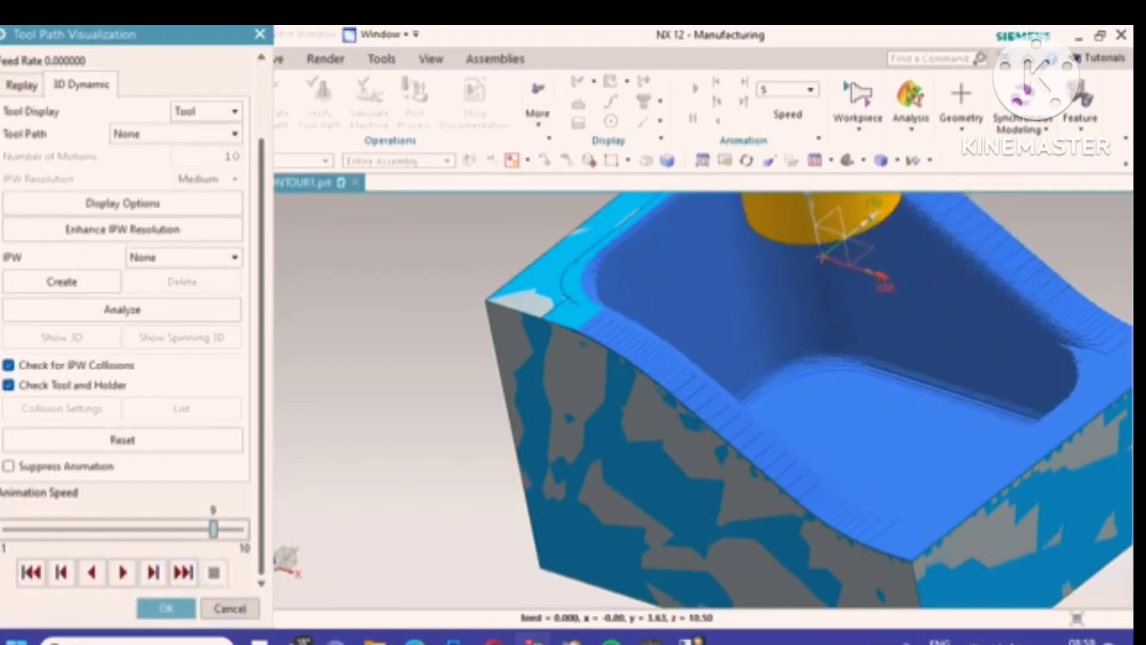
click(166, 609)
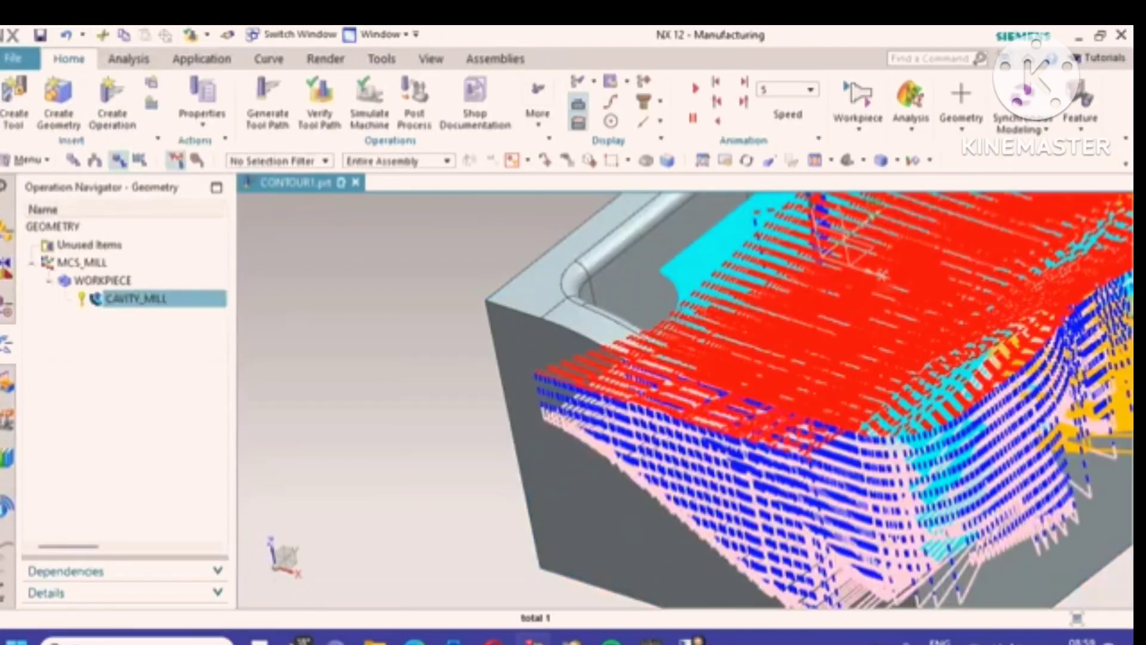
Step: Save the CONTOUR1 part and orient the block to the isometric view
click(40, 34)
right_click(344, 241)
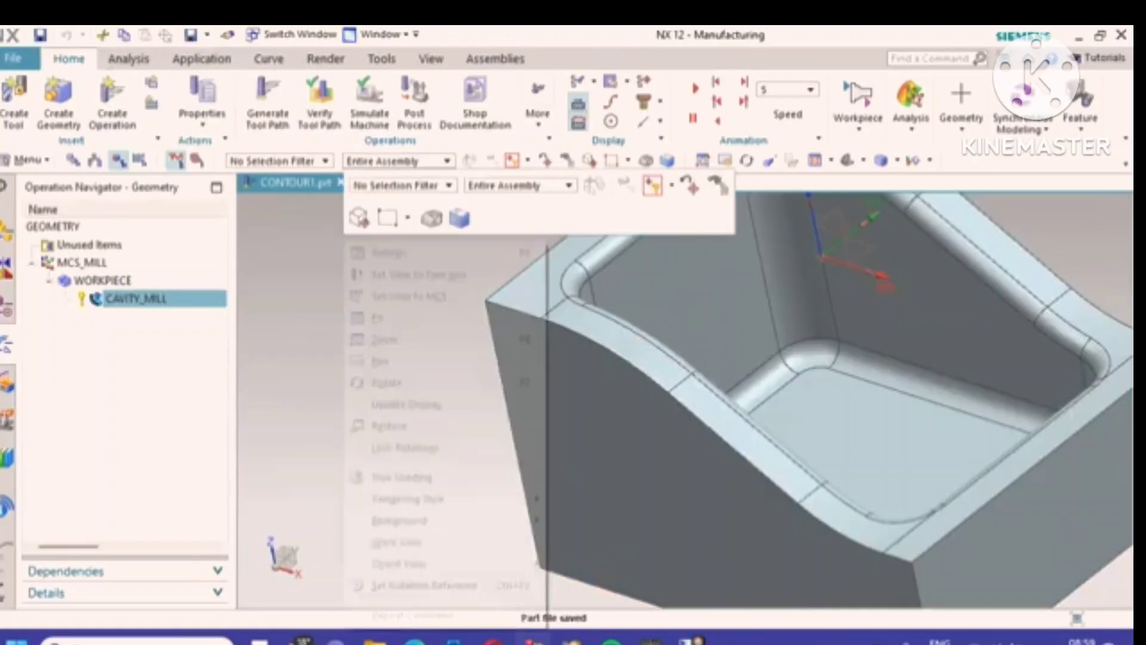
mouse_move(418, 563)
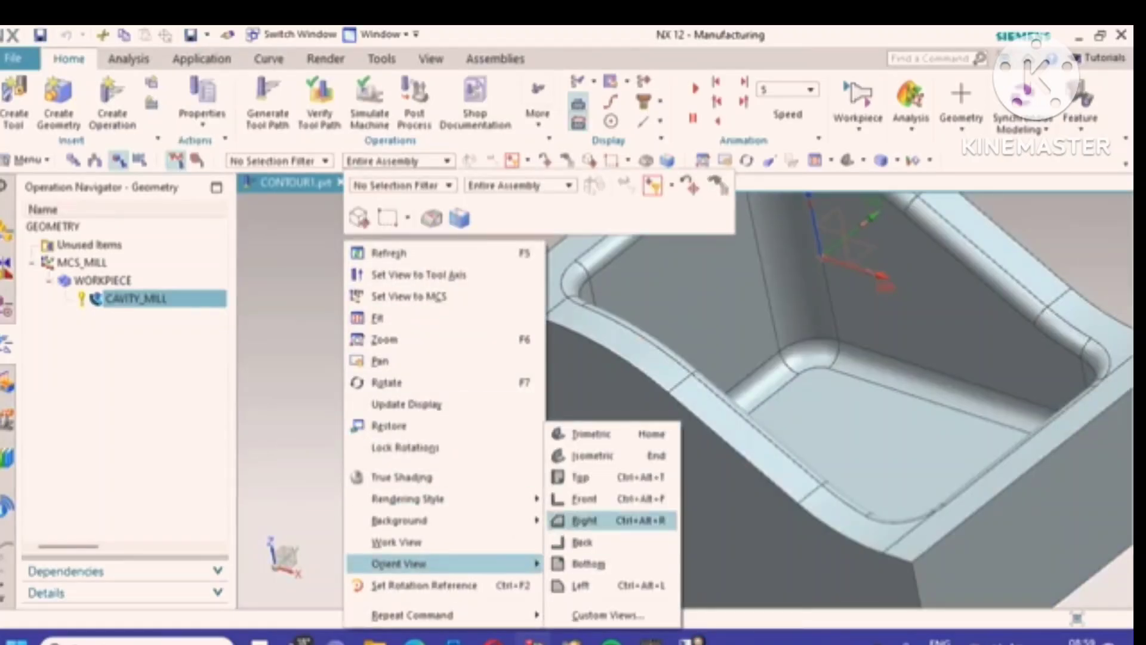
click(591, 455)
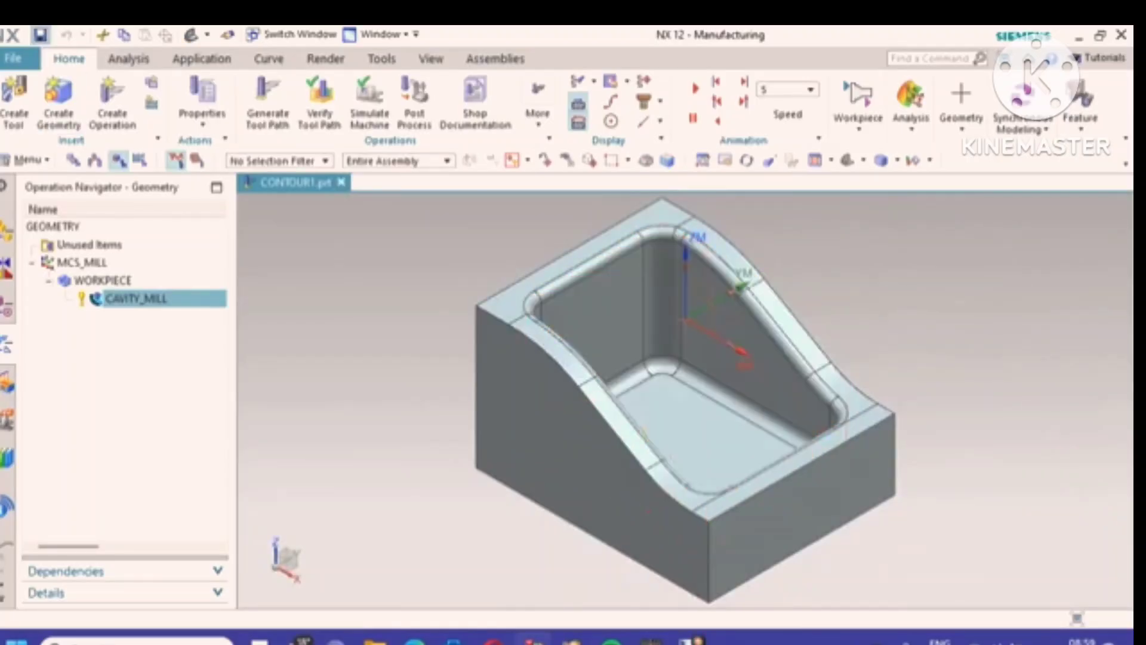
click(40, 35)
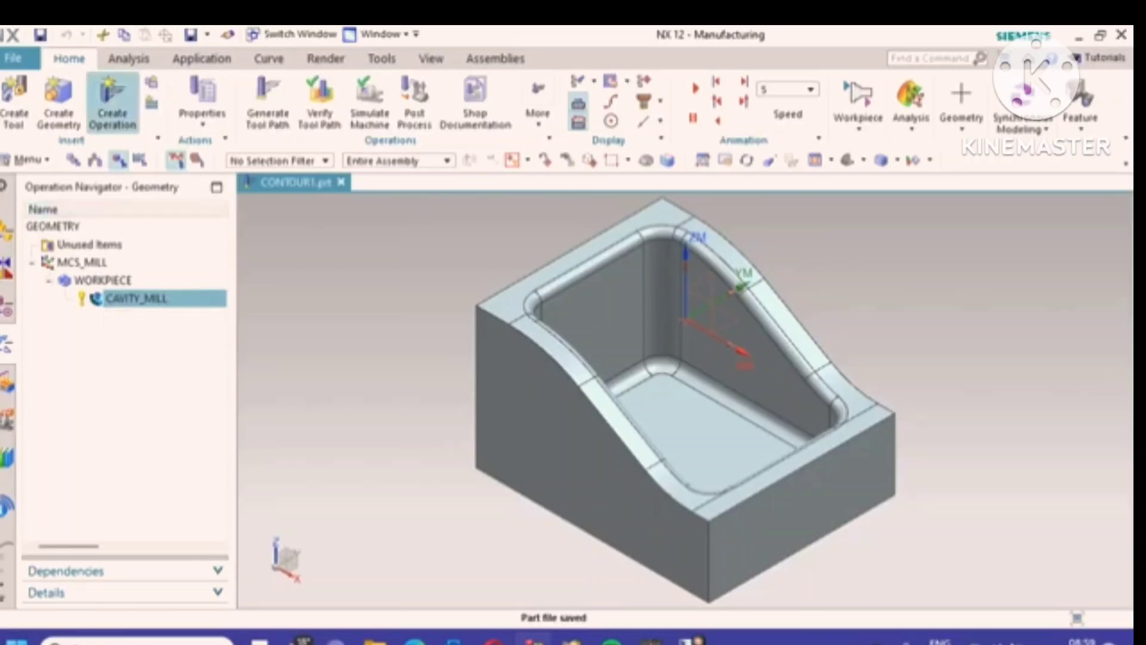
Step: Create a mill_contour Rest Milling operation named REST_MILLING on WORKPIECE with the MILL_SEMI_FINISH method
click(112, 101)
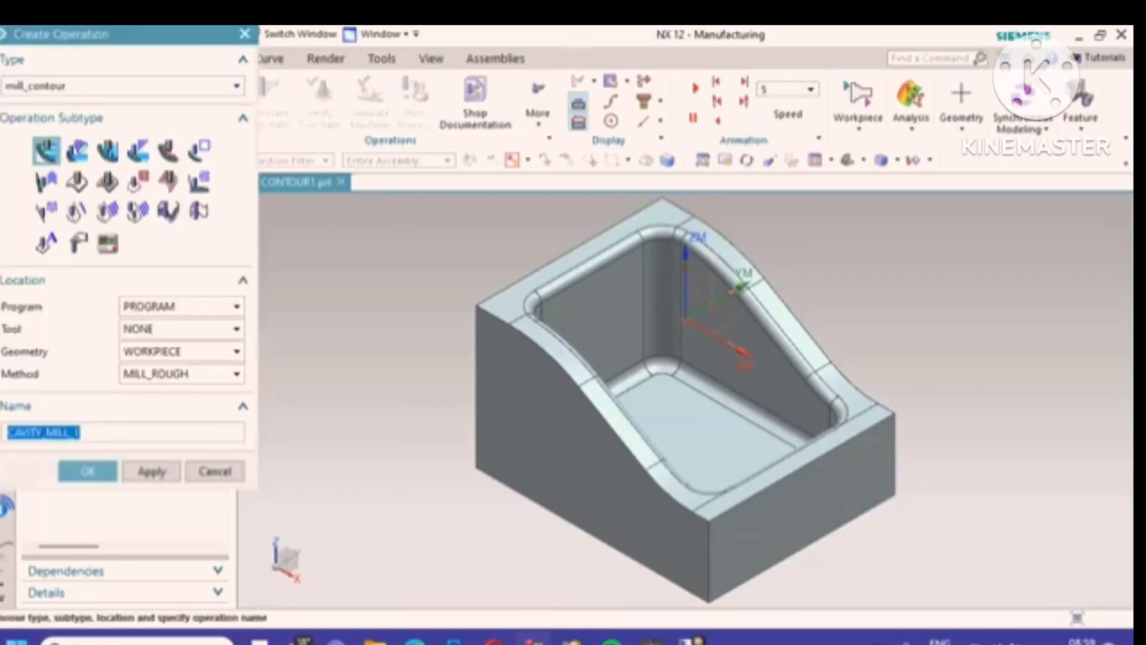
mouse_move(138, 150)
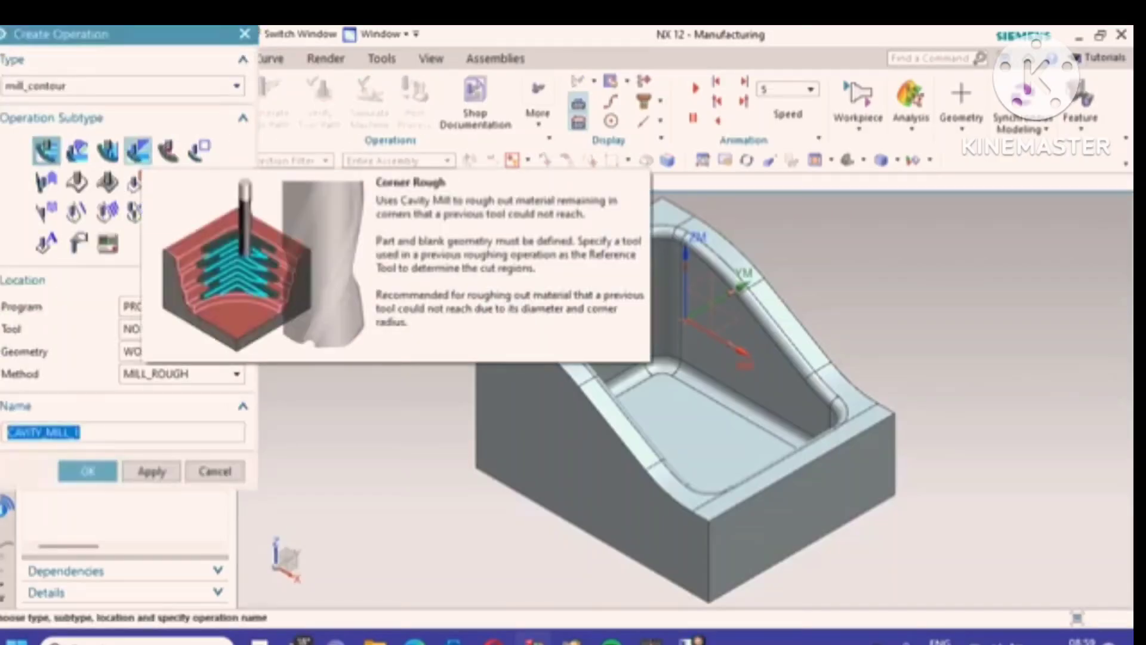
click(168, 150)
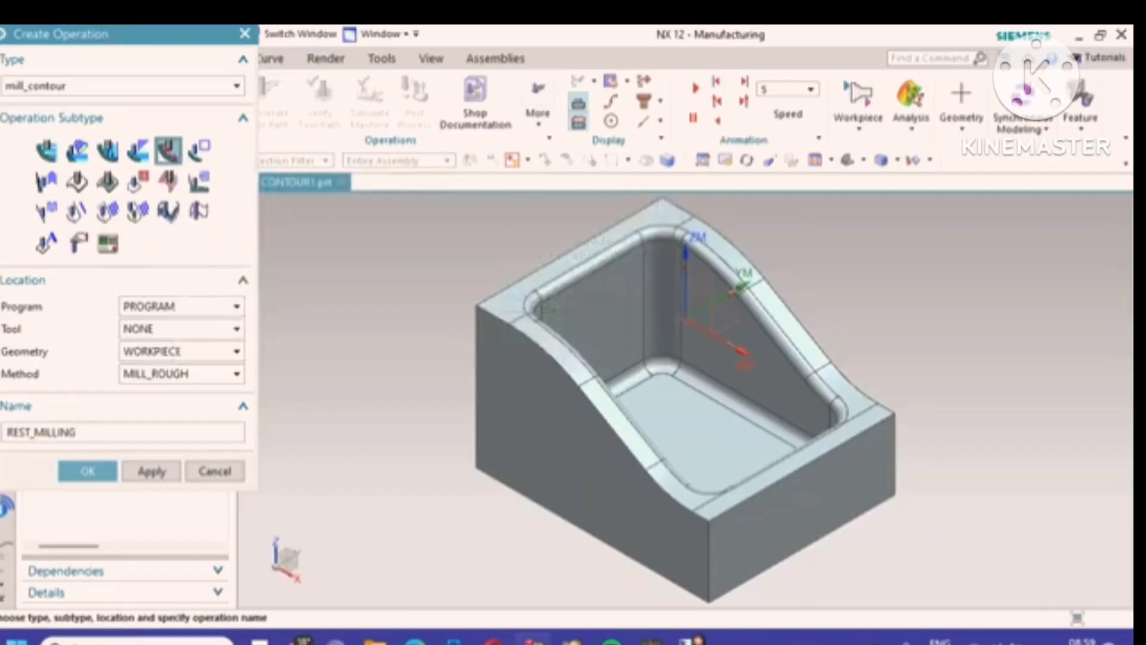
click(236, 375)
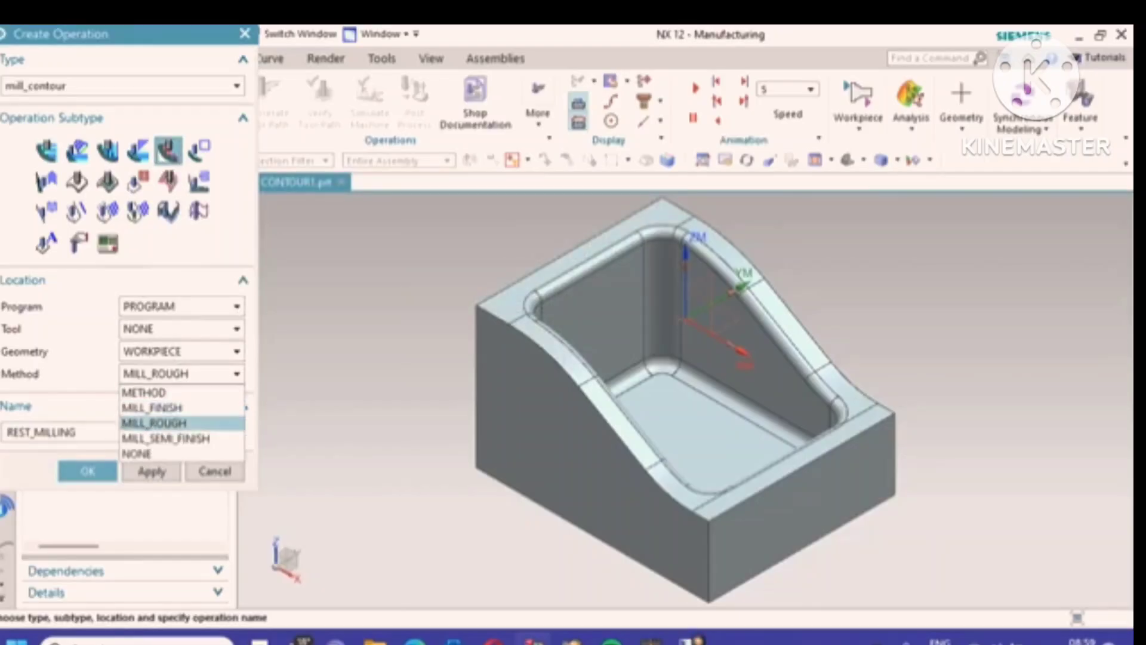
click(166, 438)
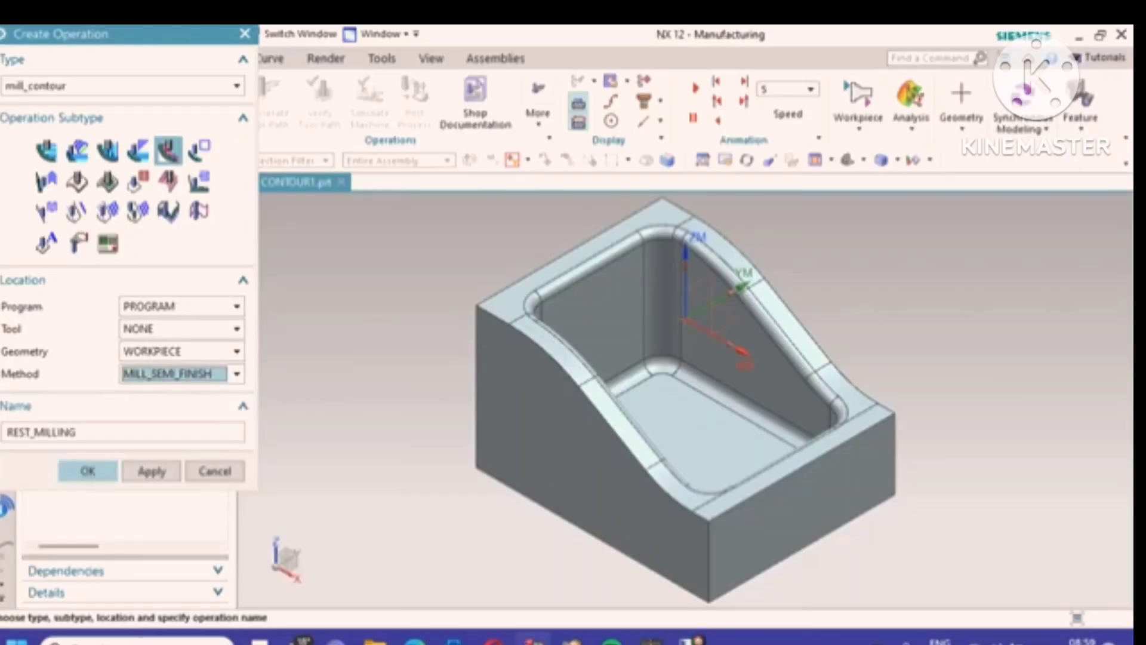
click(88, 471)
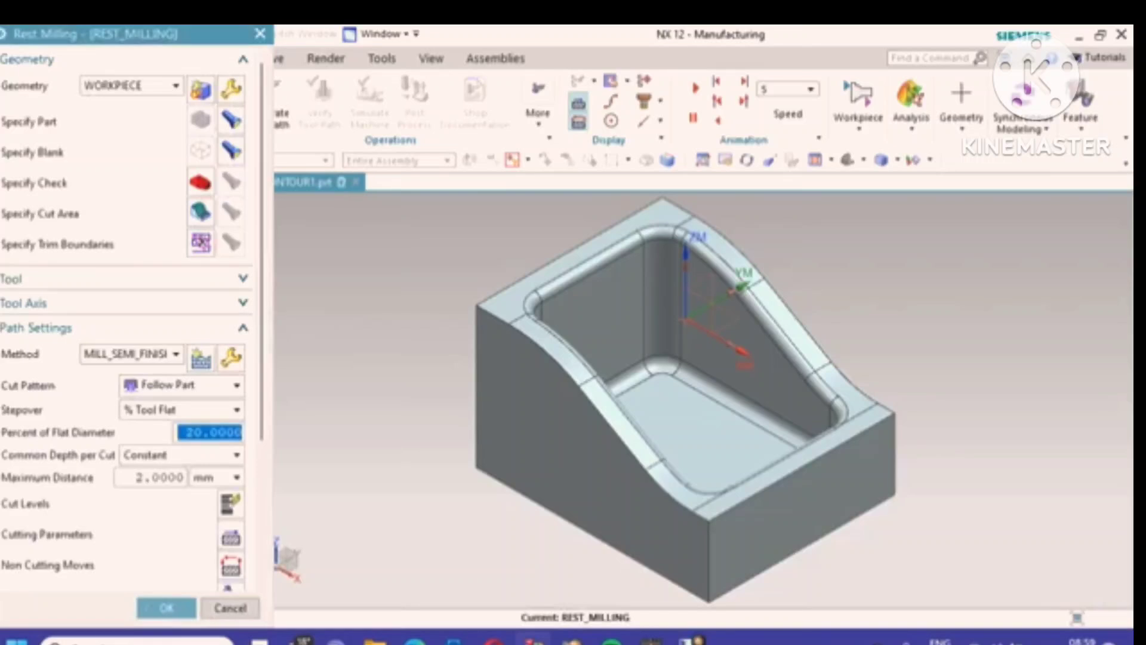
Step: Specify the rest milling cut area as all pocket faces plus the complete flat and sloping upper rim of the block
click(200, 212)
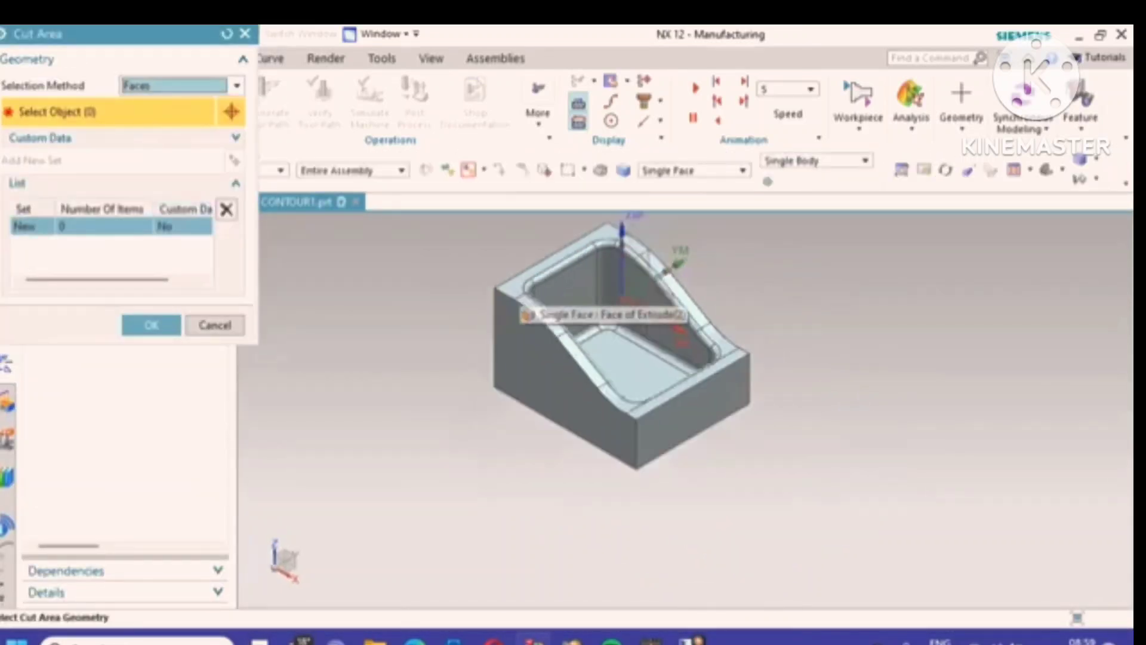
drag(471, 218, 867, 546)
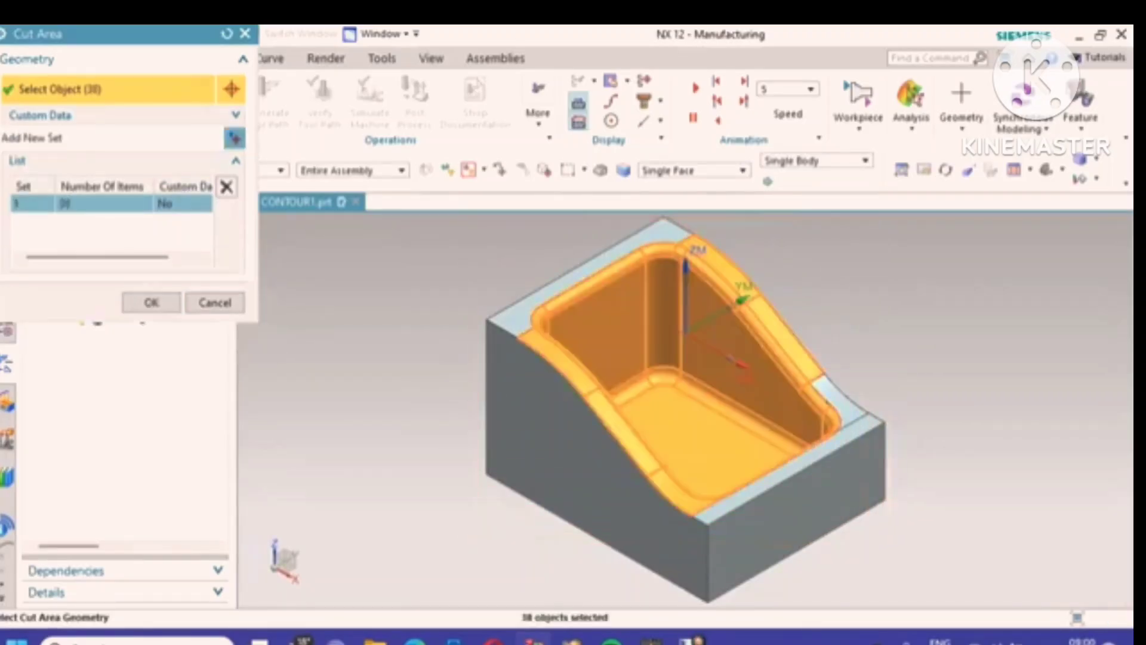
click(540, 289)
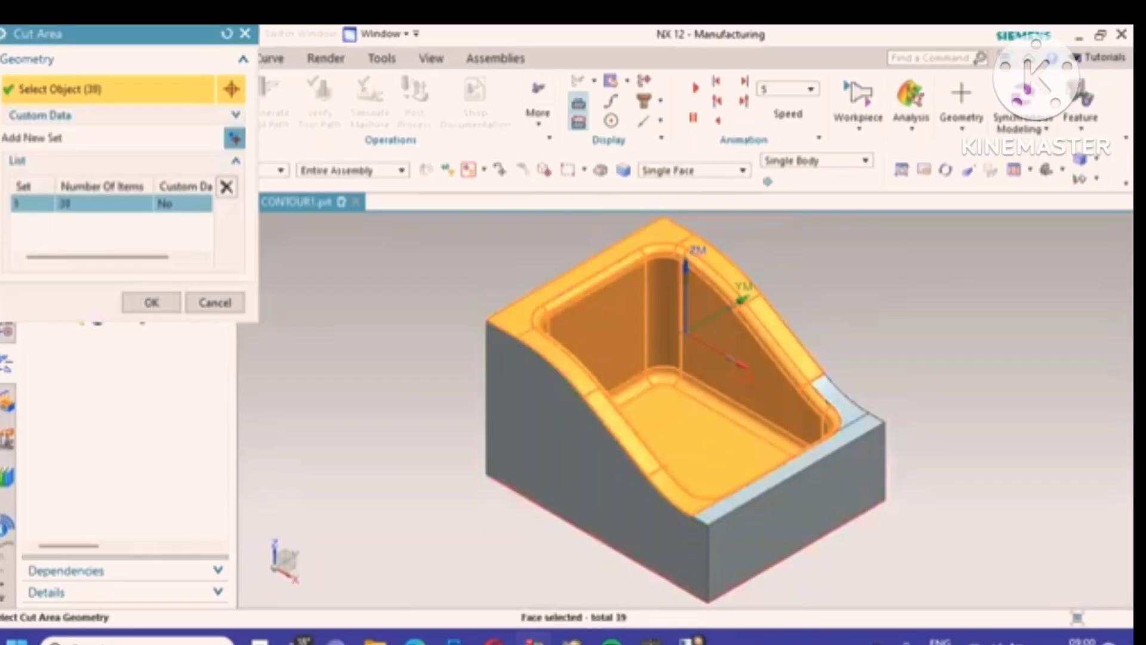
click(757, 485)
click(842, 402)
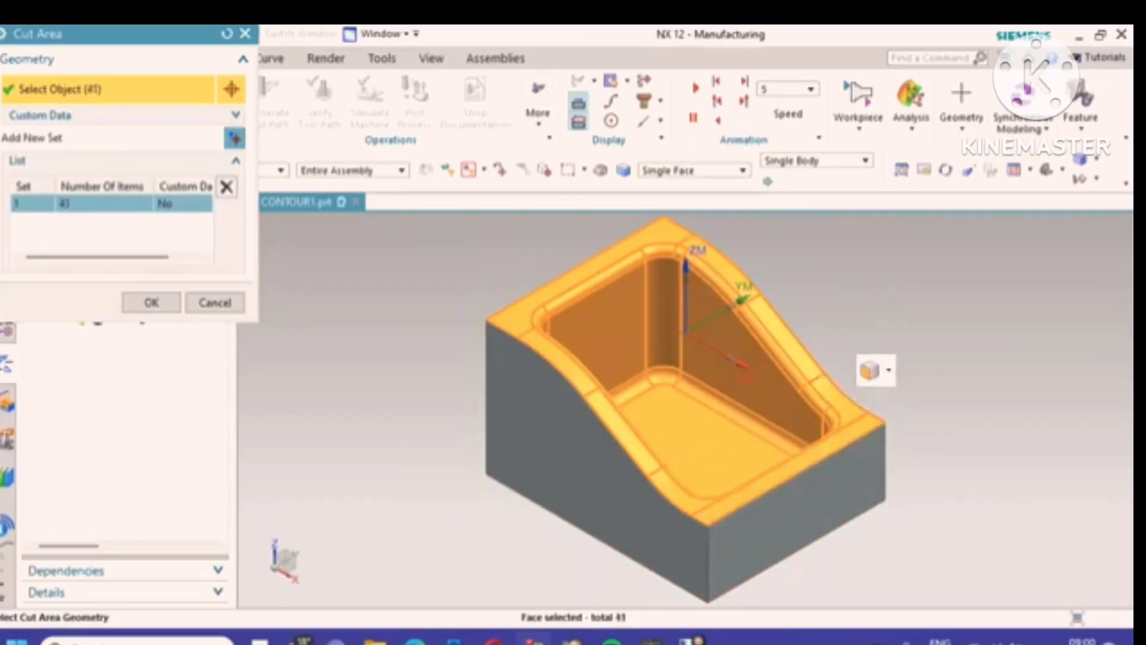
mouse_move(842, 402)
middle_down()
mouse_move(805, 486)
mouse_move(826, 396)
middle_up()
click(152, 302)
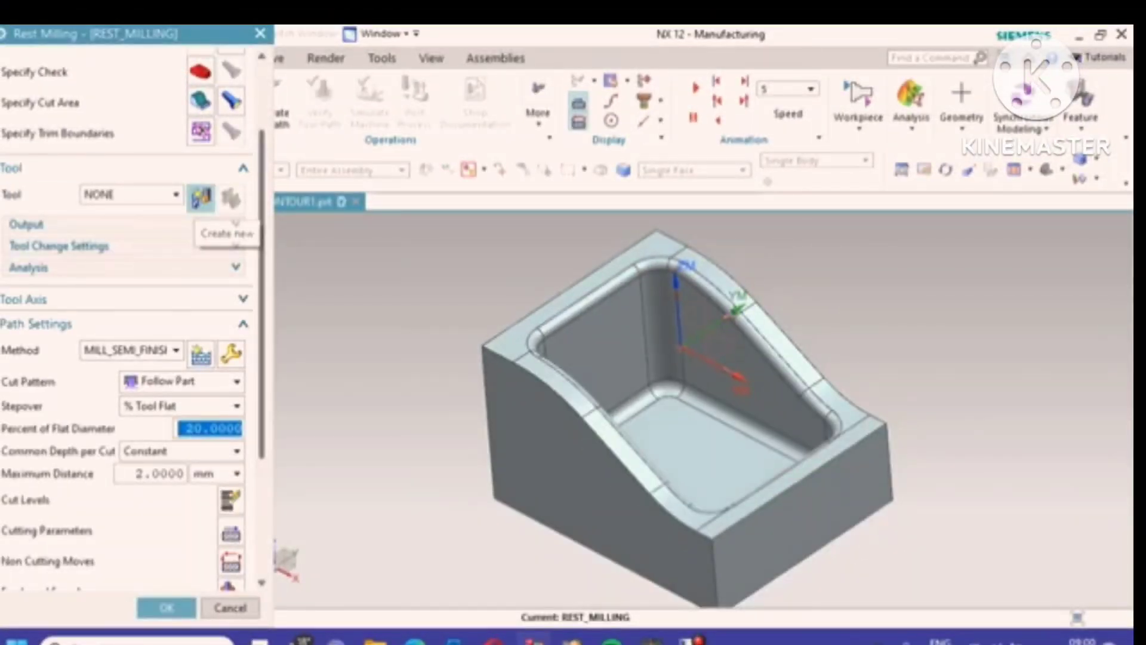
Step: Create a new MILL tool for the rest milling operation and set its diameter to 12 mm
click(201, 199)
click(46, 217)
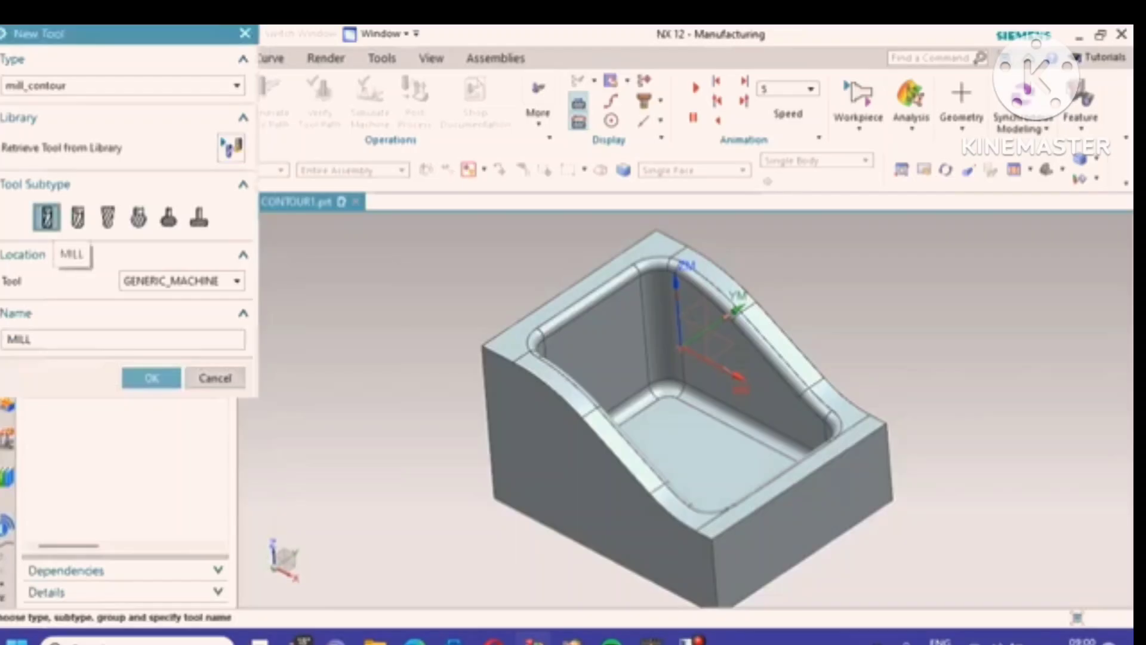
click(151, 378)
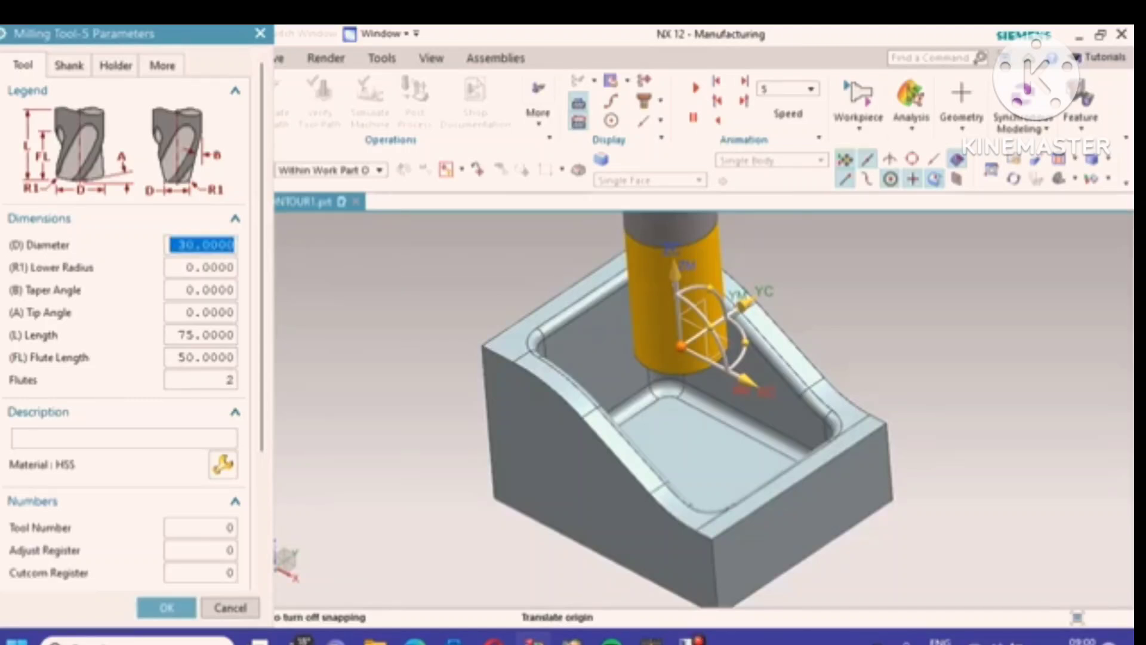
text(12)
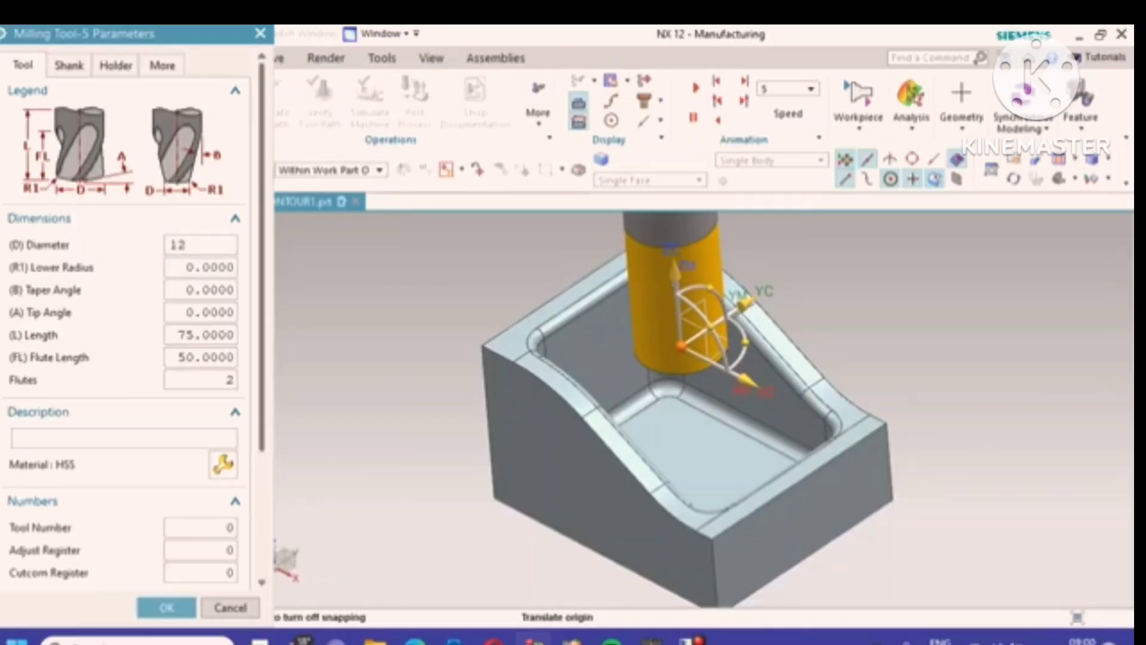
Step: Set the new mill's tool number and adjust register to 2 and accept the tool for the rest milling operation
scroll(126, 310, down, 3)
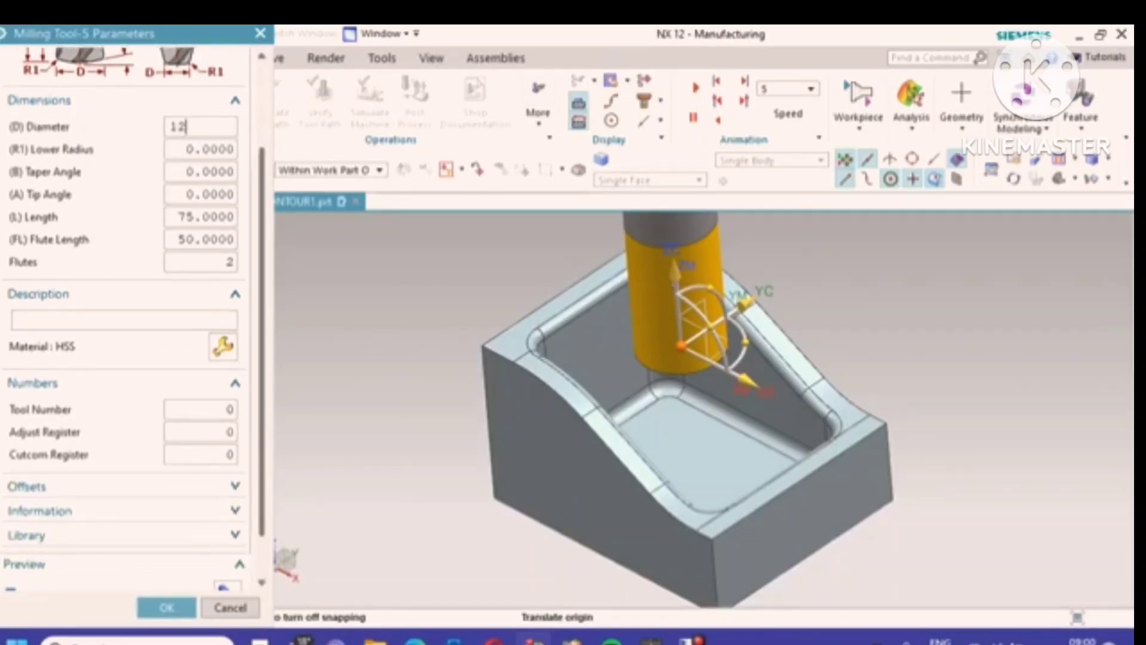
double_click(203, 409)
text(2)
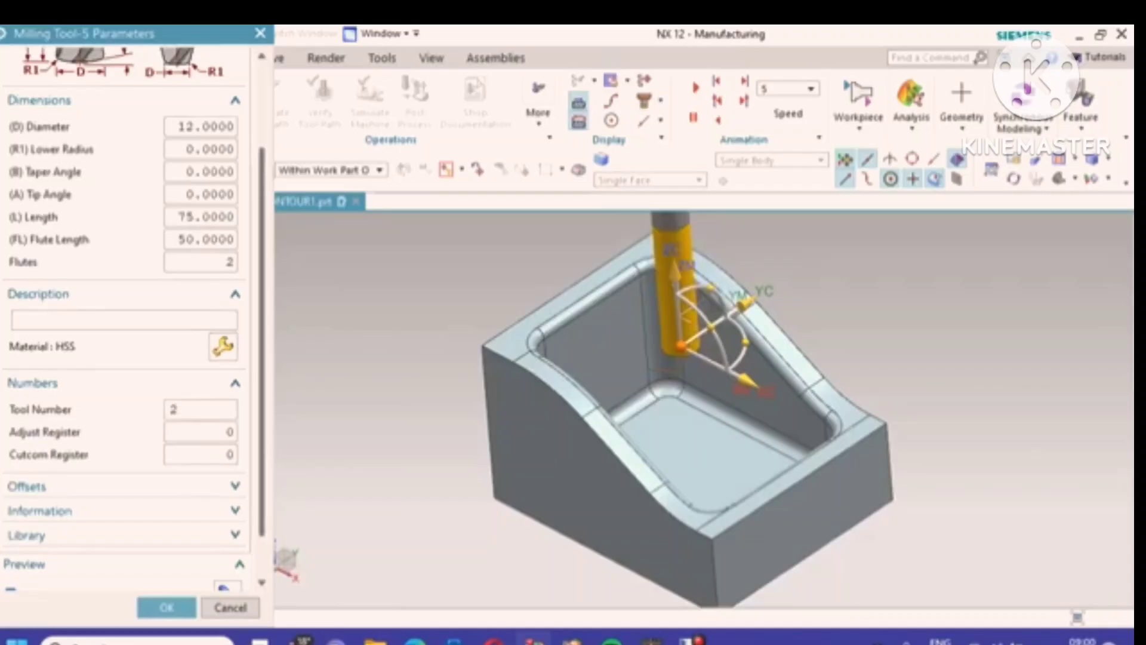
key(Tab)
text(2)
scroll(132, 358, down, 1)
click(166, 607)
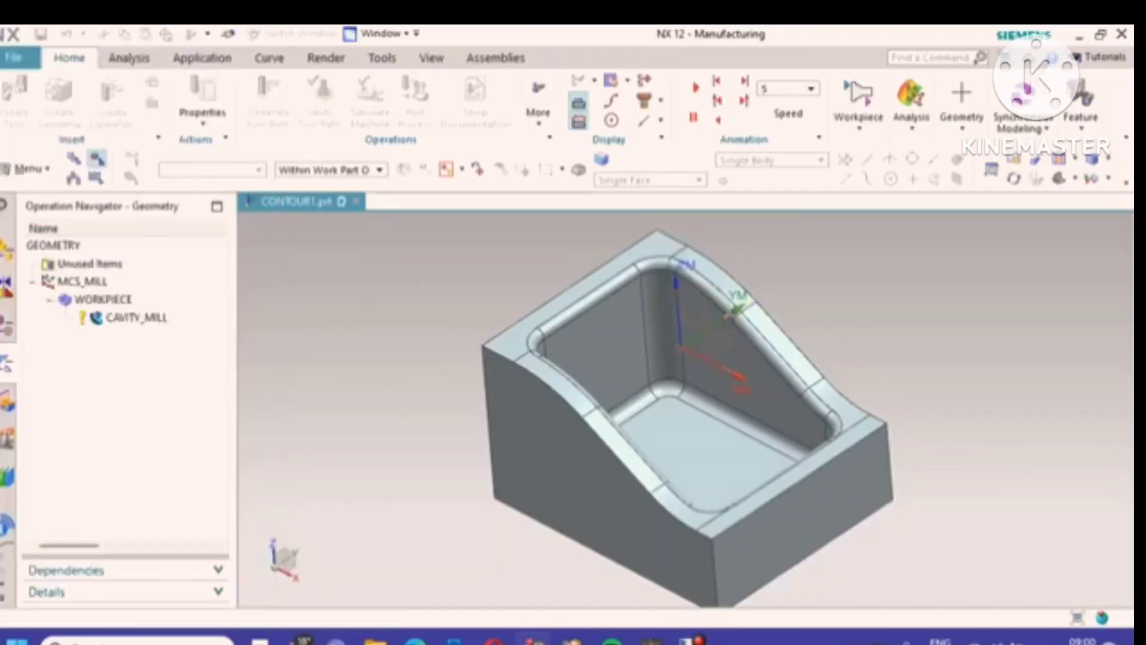
scroll(132, 323, down, 3)
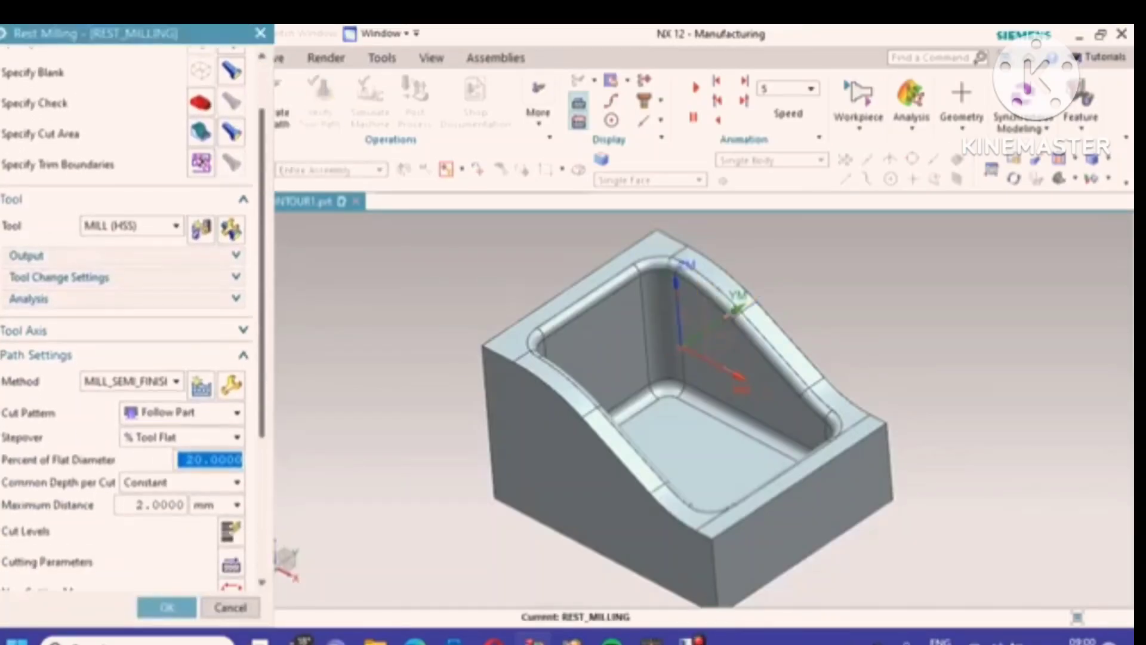
scroll(231, 287, down, 3)
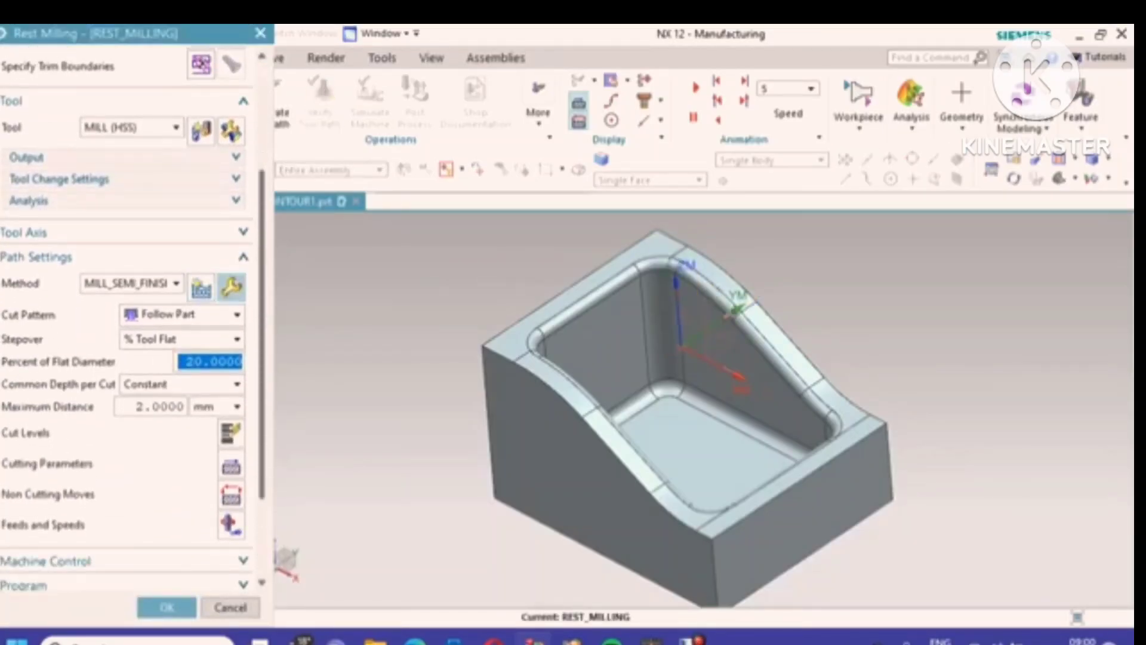
Step: Set the part stock of the MILL_SEMI_FINISH method to 0.2 and accept the method settings
click(231, 287)
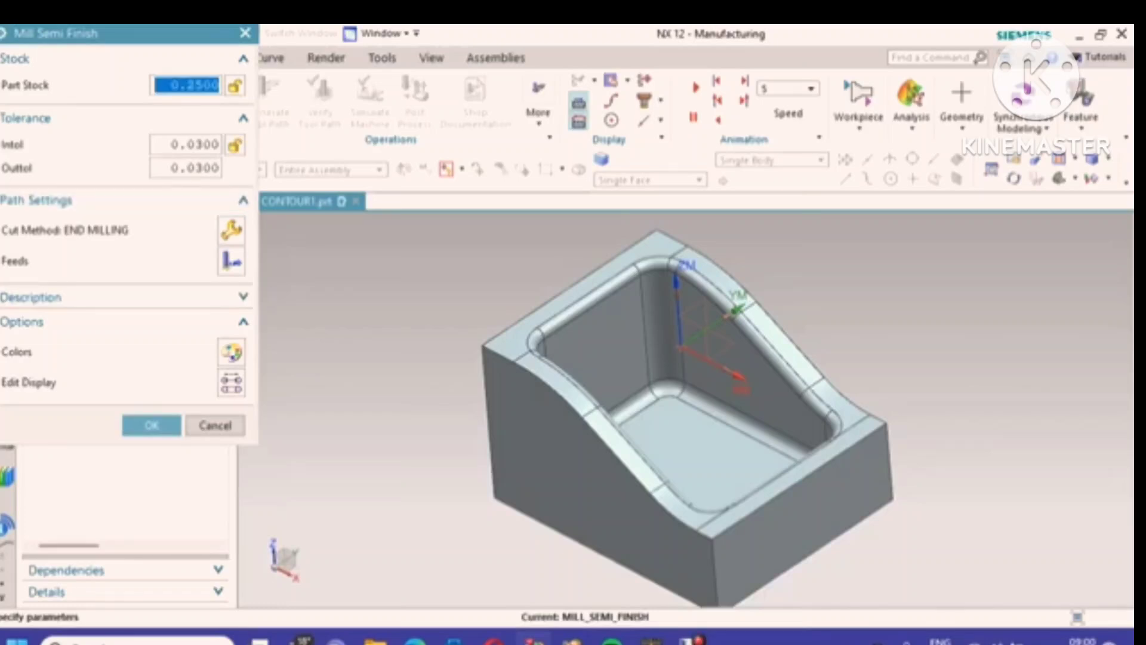
text(.)
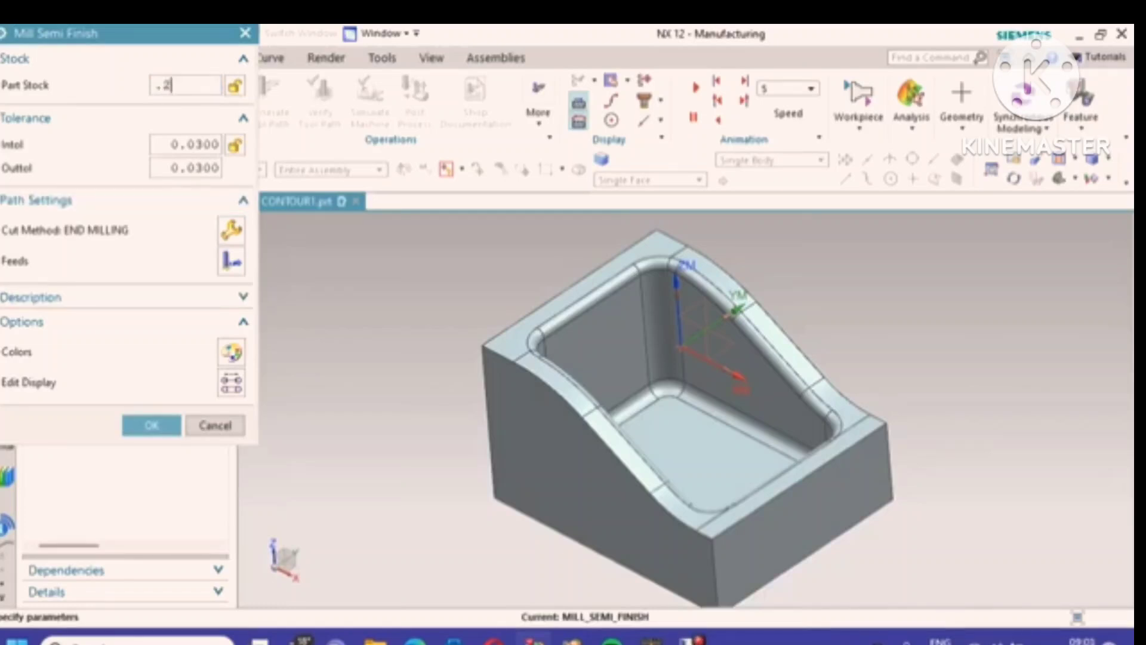
text(2)
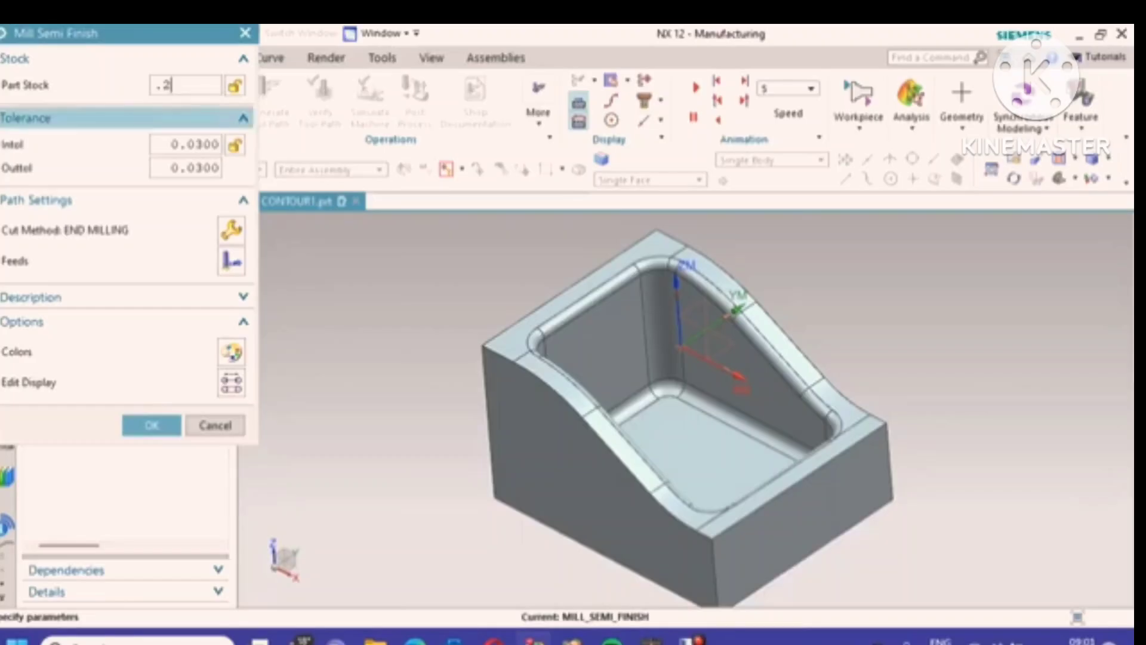
key(Return)
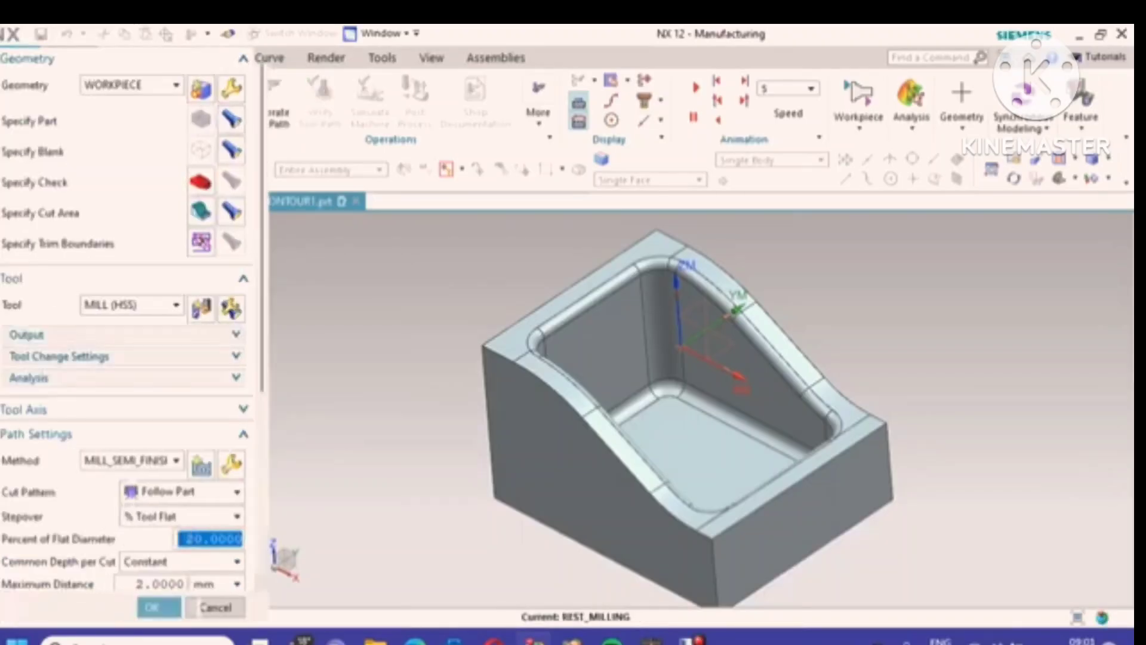
Step: Set the In Process Workpiece containment to None in the rest milling operation's cutting parameters
scroll(126, 358, down, 6)
scroll(126, 316, down, 4)
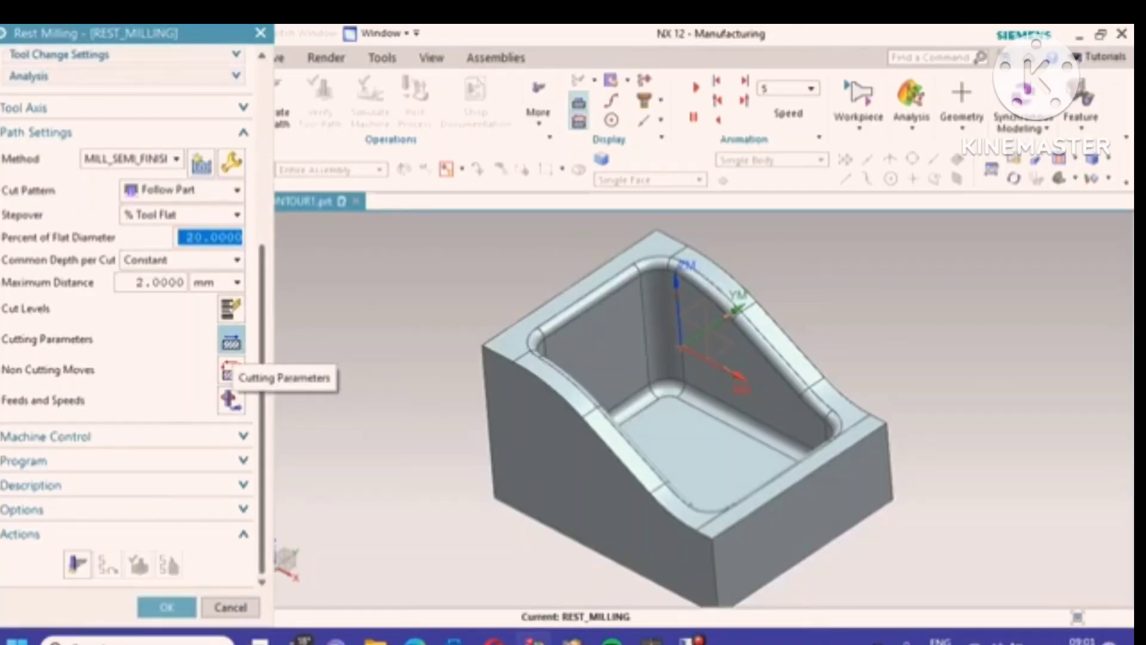
click(231, 342)
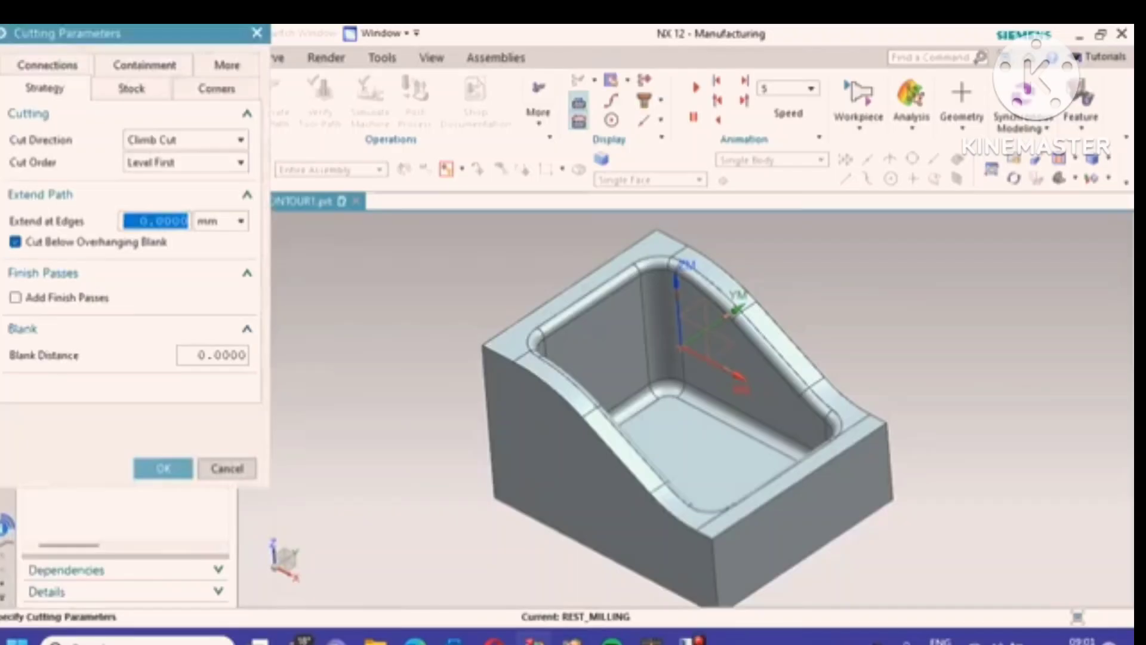
click(131, 88)
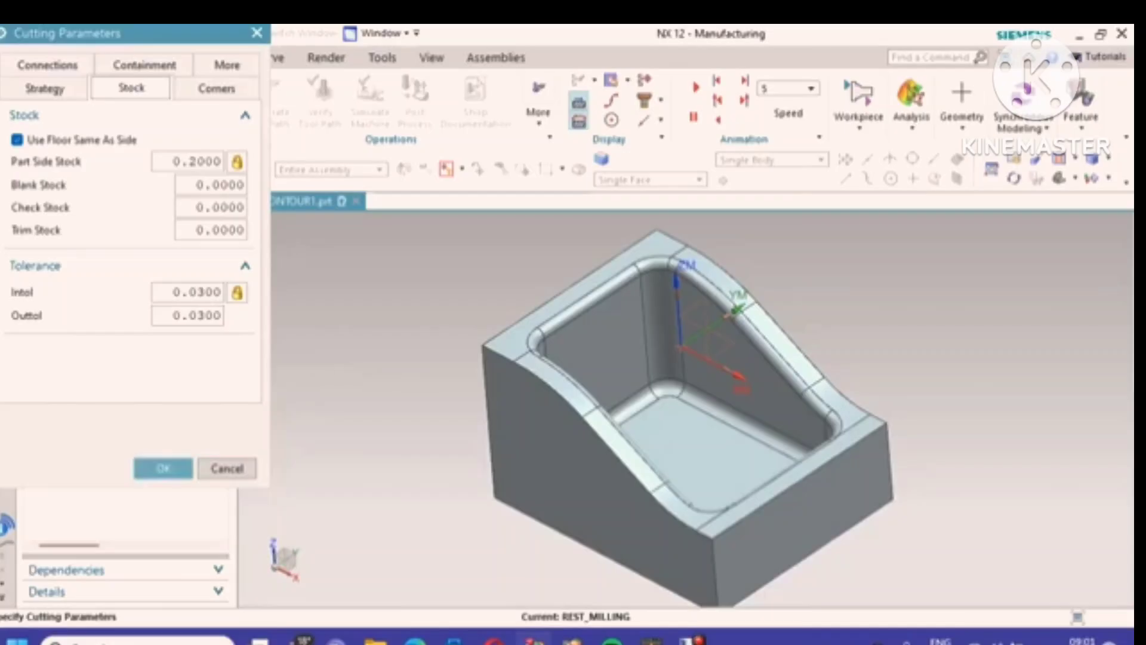
click(144, 64)
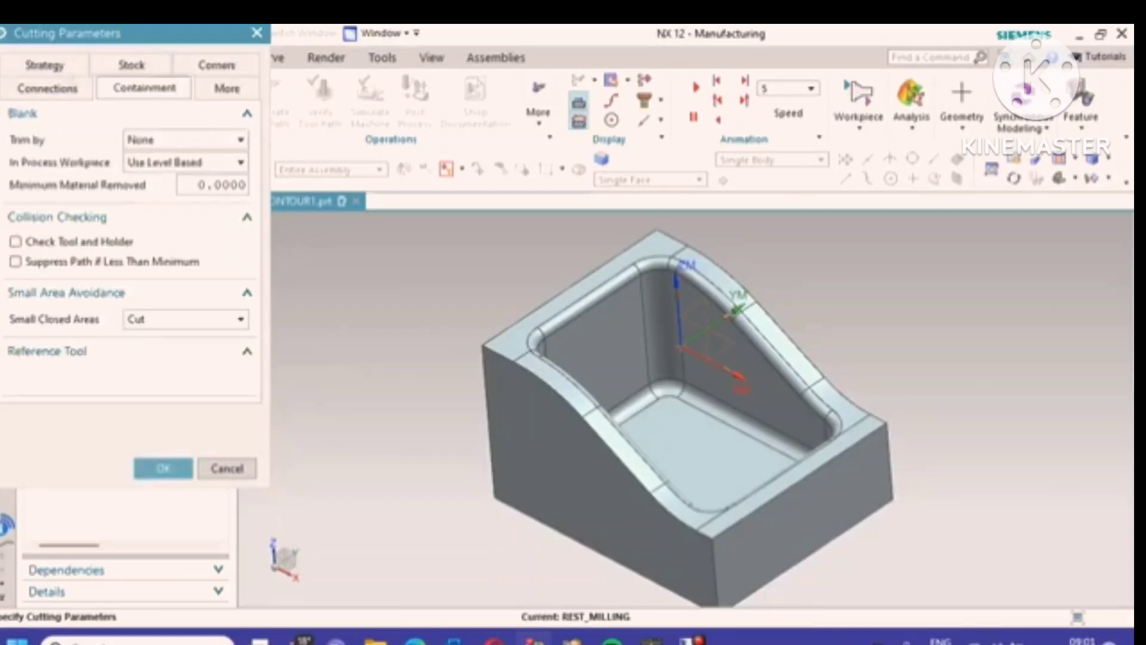
click(241, 351)
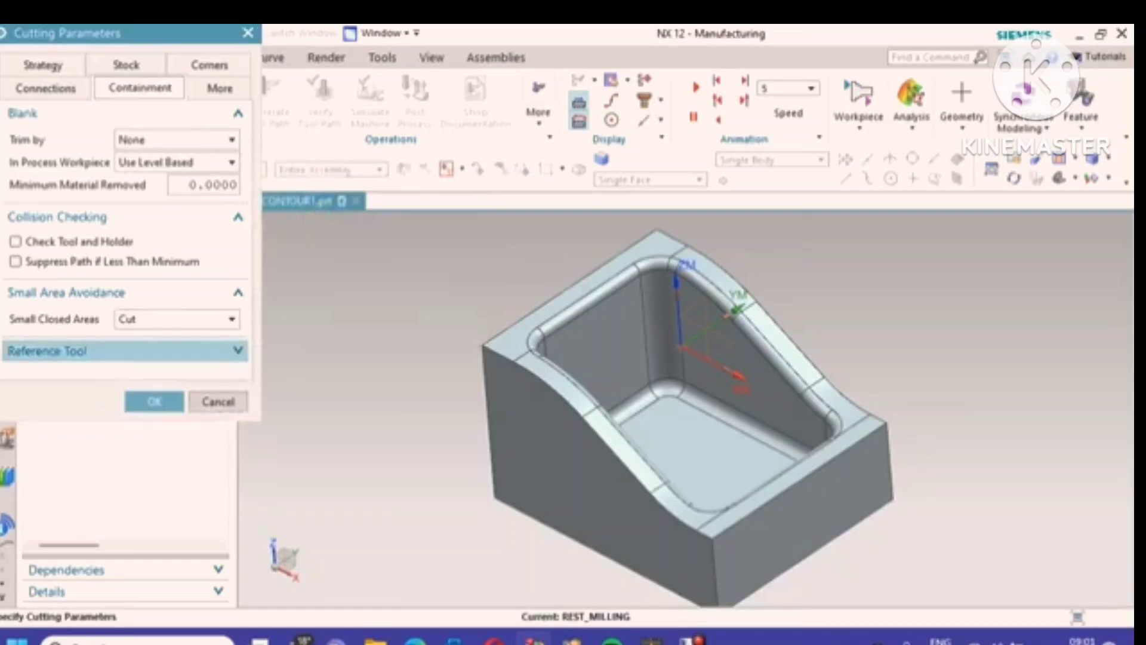
click(241, 351)
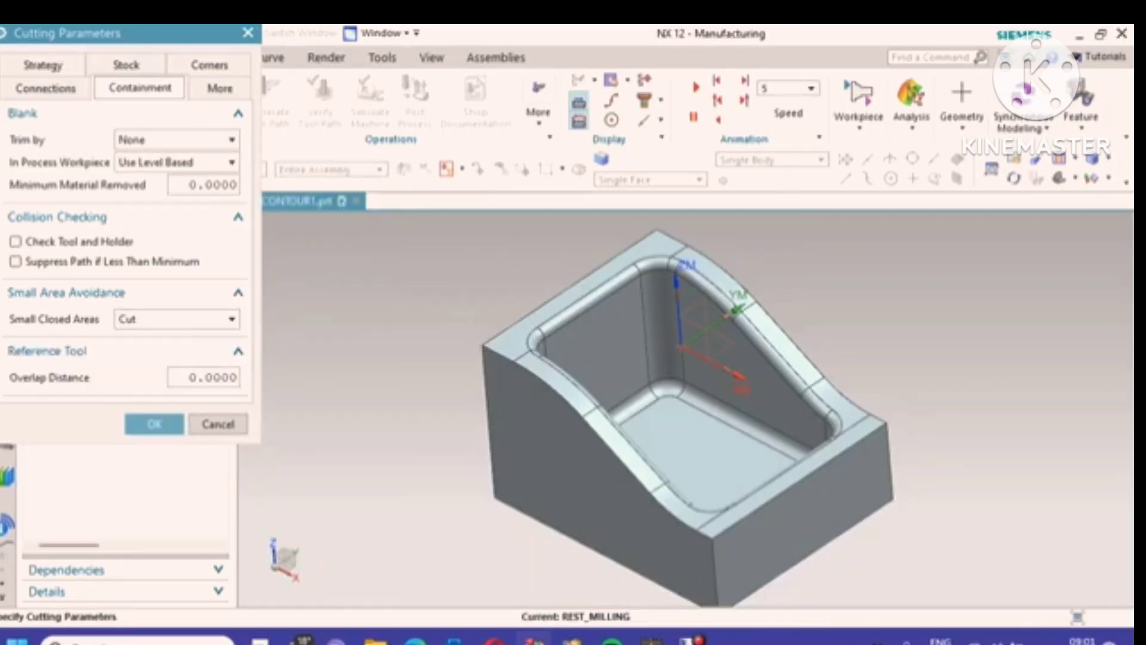
click(231, 140)
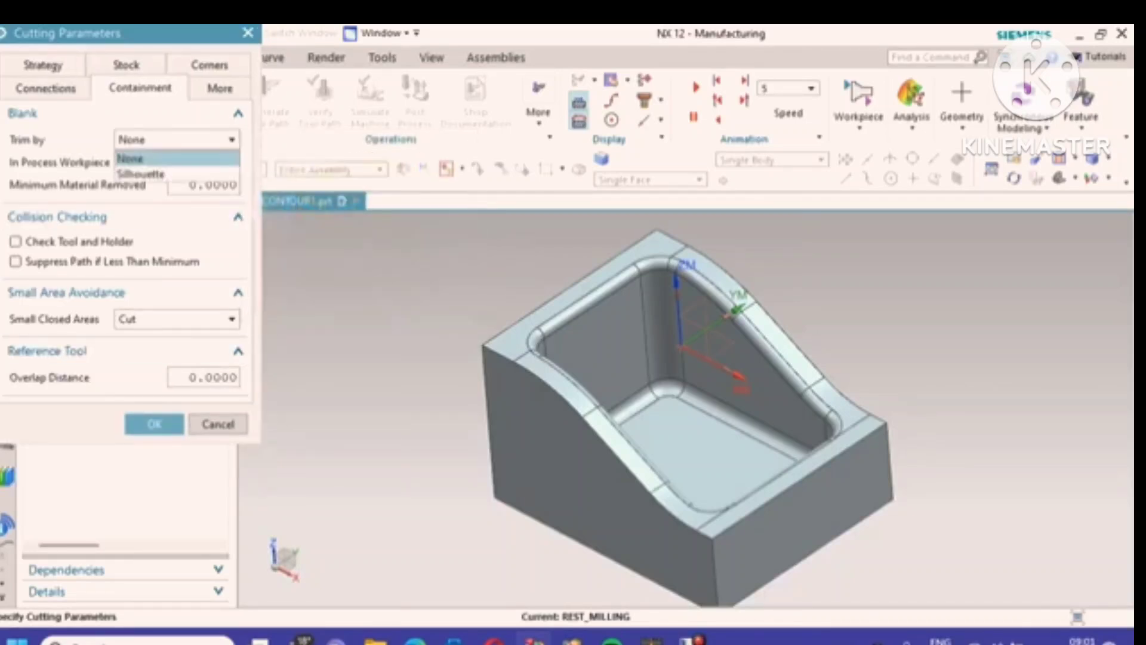
click(230, 141)
click(232, 161)
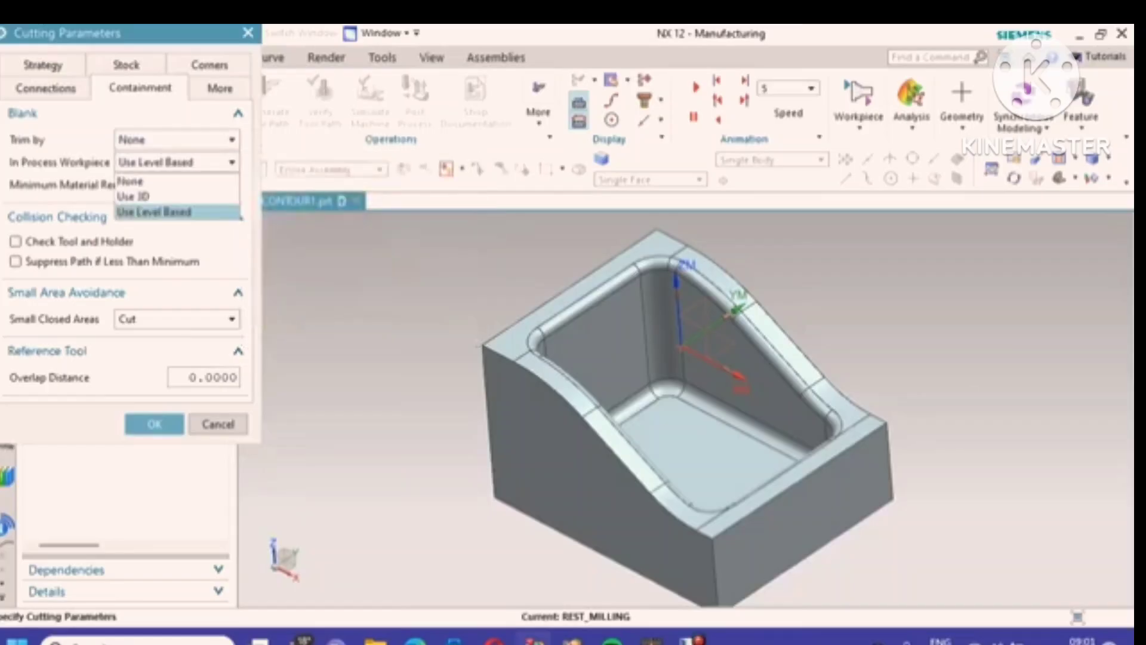
click(137, 181)
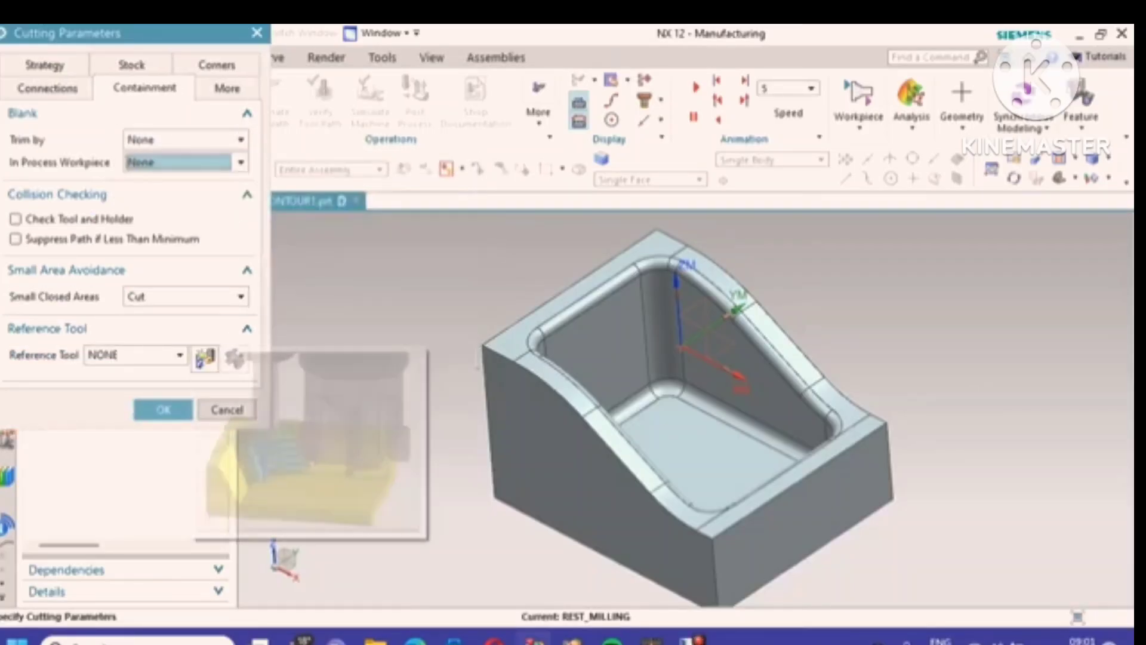
Step: Choose MILL30ENDMILL as the reference tool for the rest milling containment and accept the cutting parameters
click(179, 355)
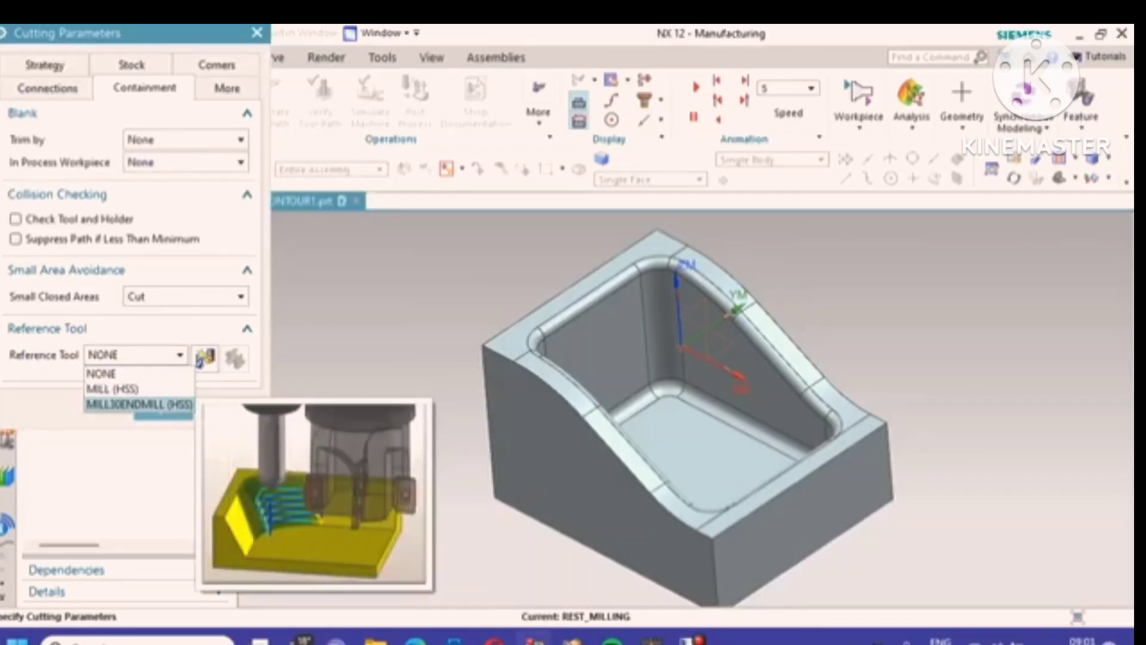
click(139, 404)
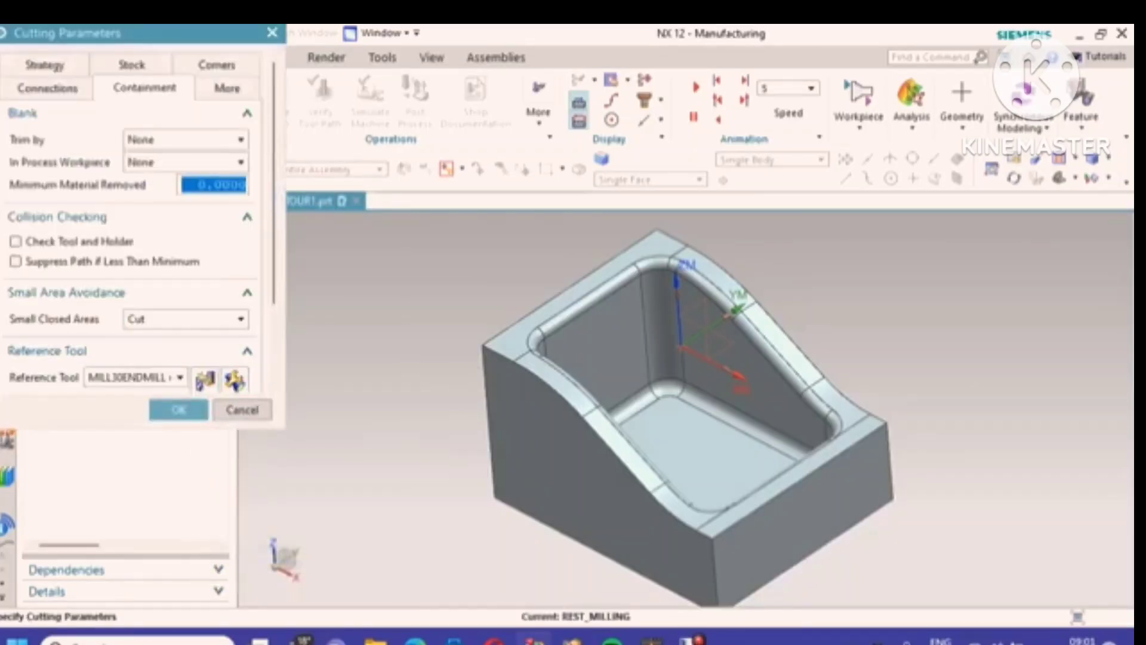
drag(273, 269, 274, 344)
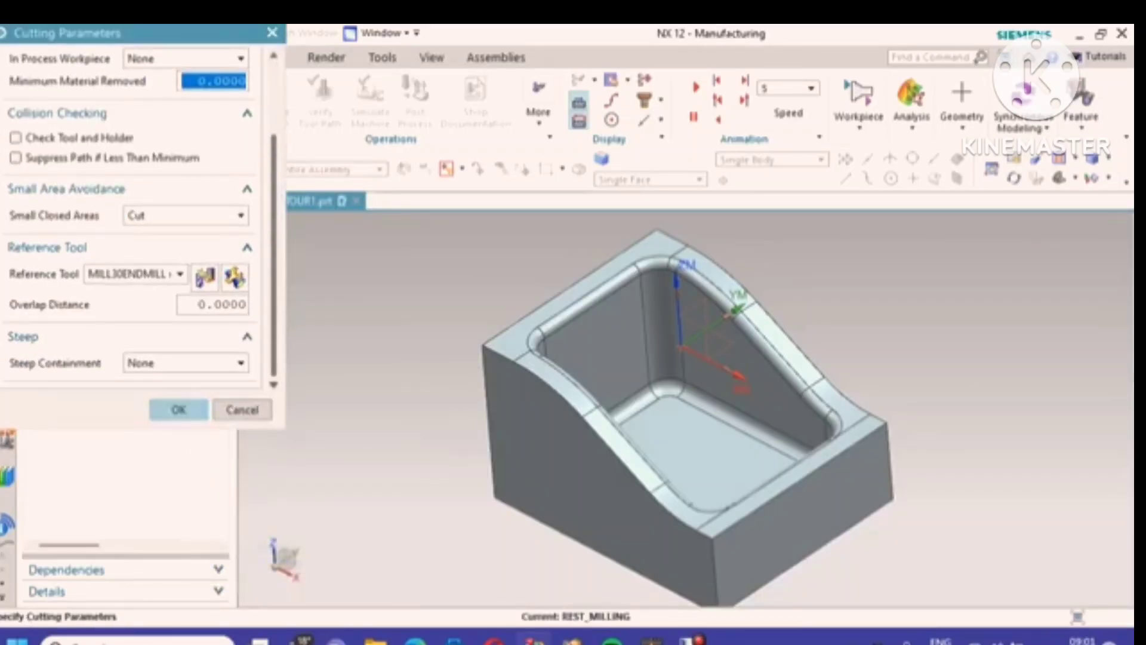
click(179, 410)
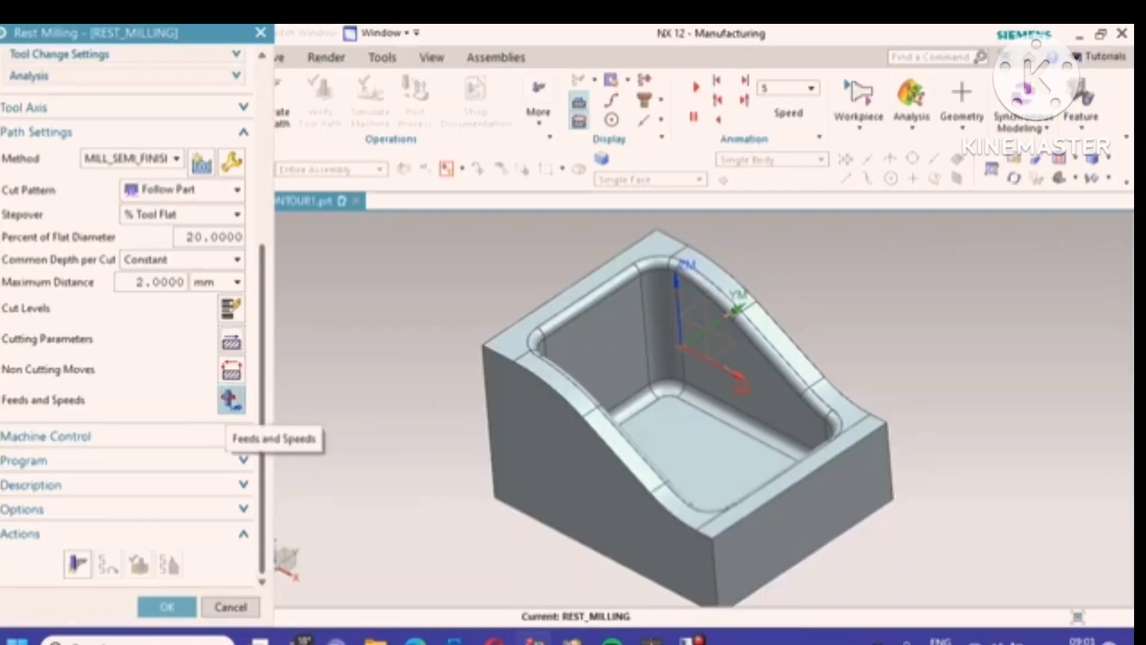
Step: Set the rest milling surface speed to 30 smm, calculate the feeds and speeds, and generate the tool path
click(232, 399)
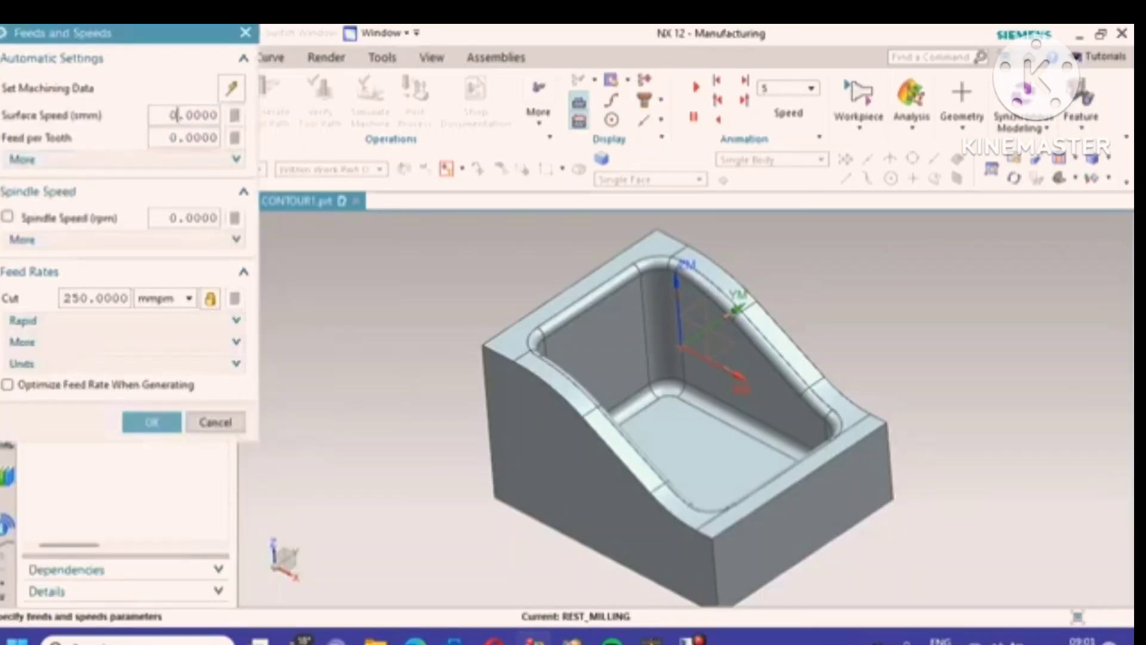
text(30)
click(170, 138)
click(234, 115)
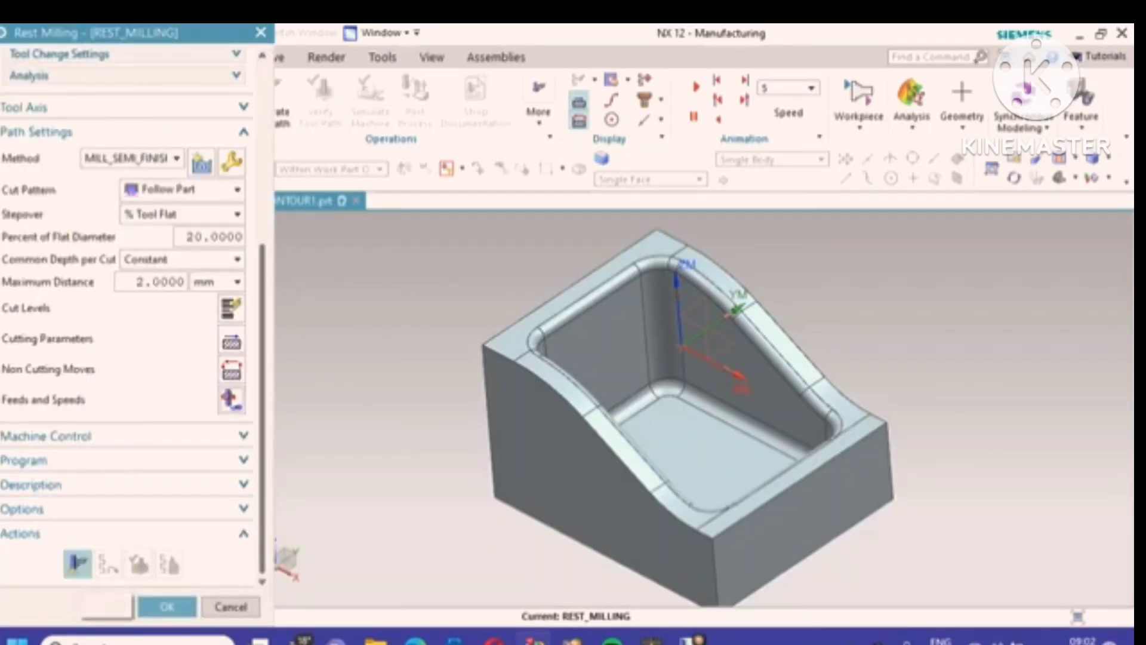
click(77, 563)
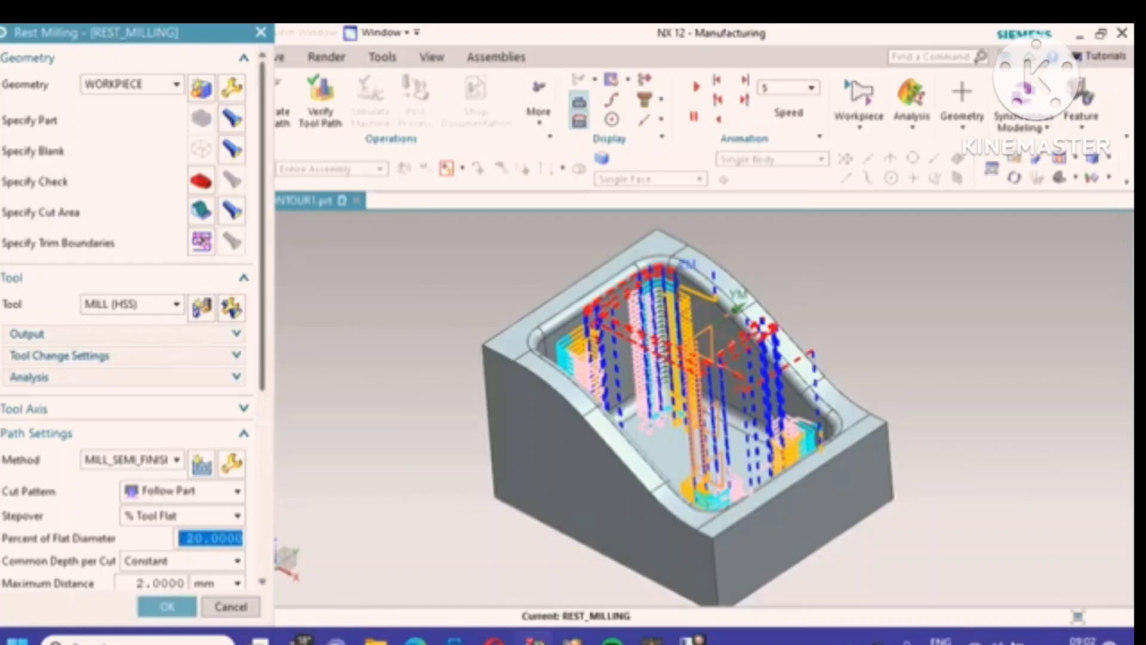
Step: Set the rest milling maximum distance per cut to 0.2 mm and regenerate the tool path
scroll(131, 316, down, 5)
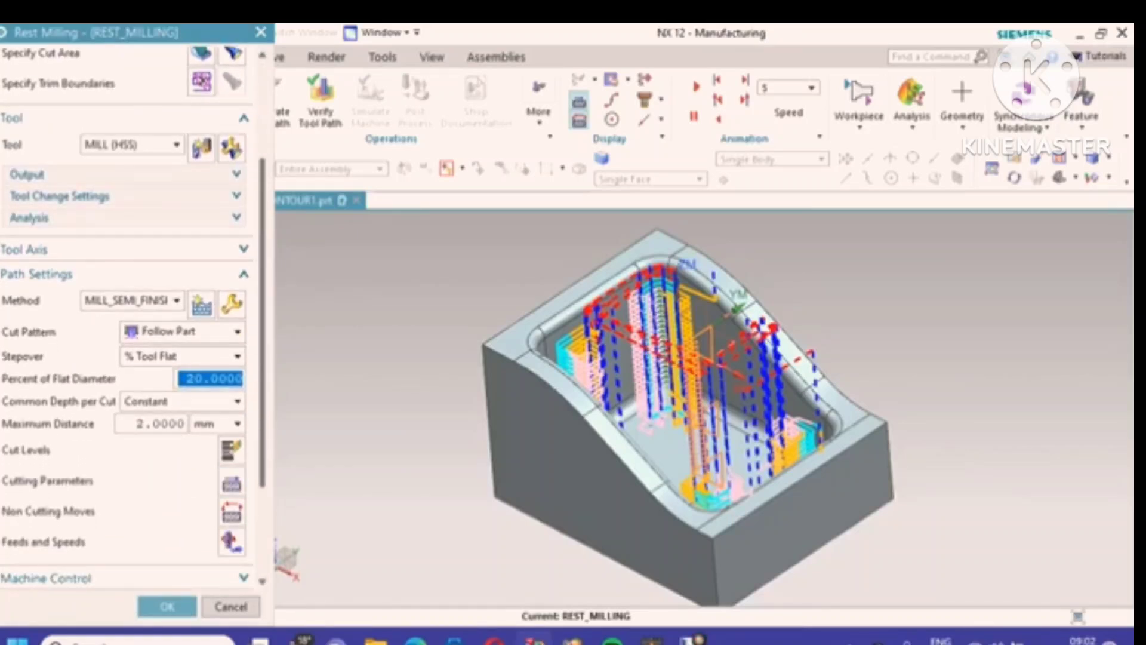
click(154, 424)
text(.)
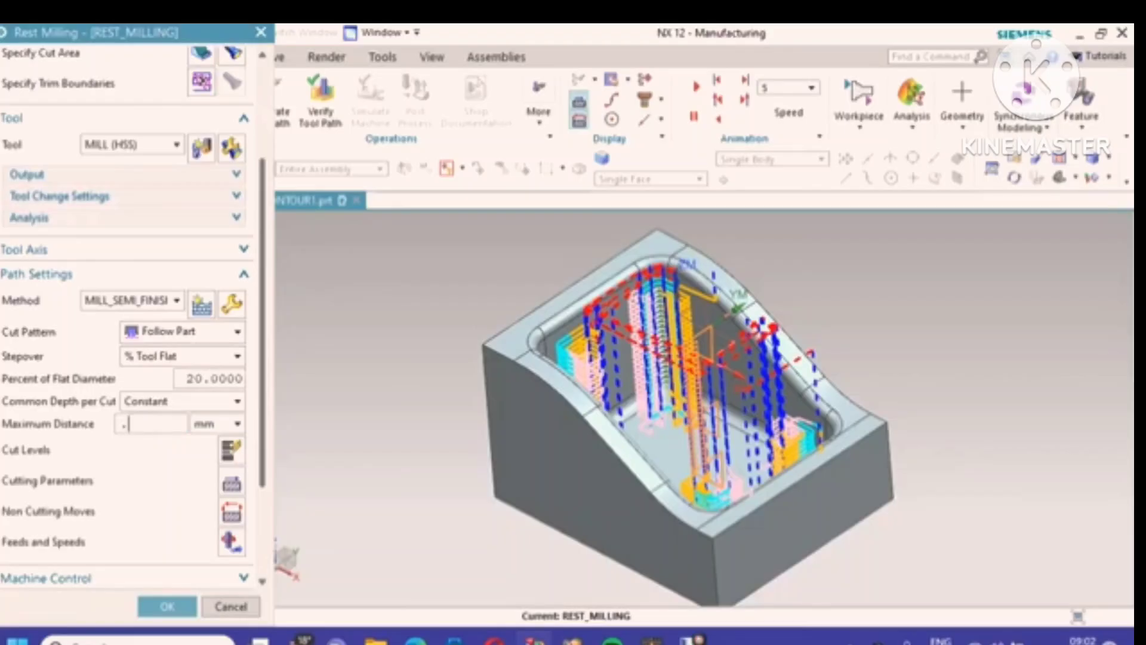
text(2)
key(Return)
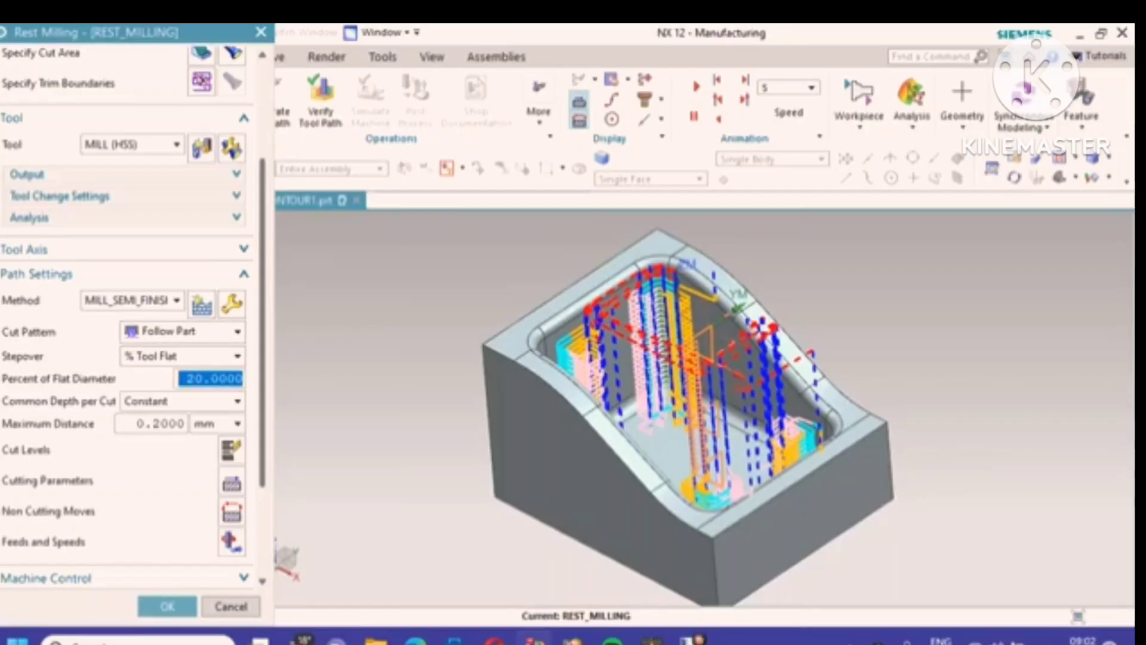
scroll(125, 298, down, 3)
click(78, 563)
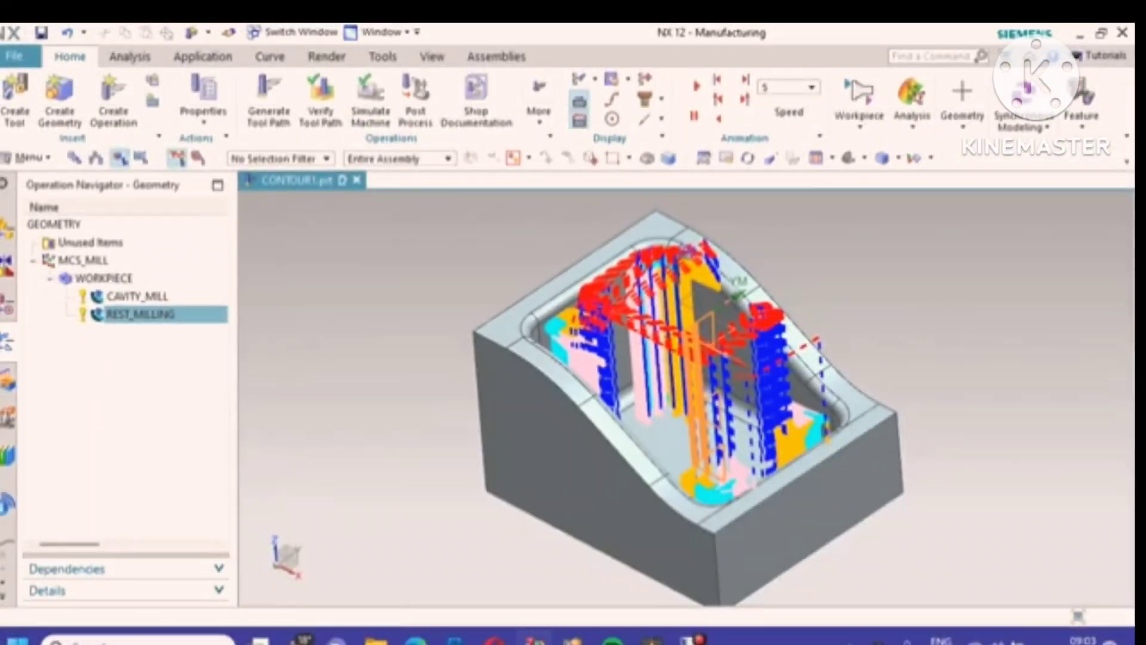
Step: Verify the CAVITY_MILL and REST_MILLING tool paths together by playing the 3D Dynamic simulation at animation speed 4
click(128, 296)
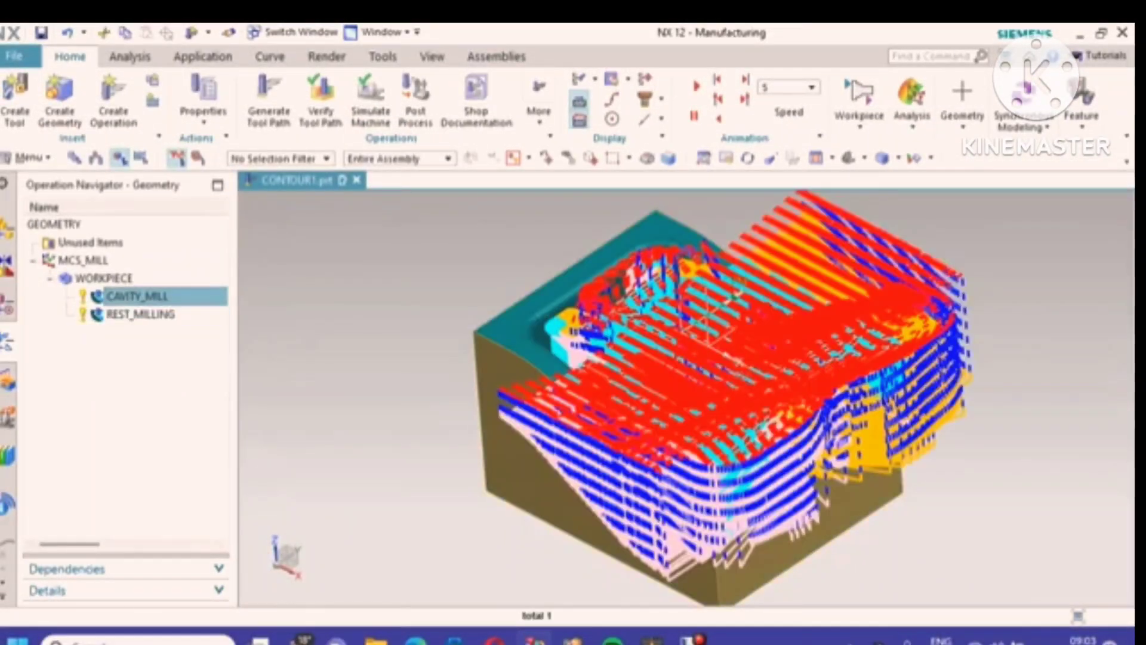
shift+click(128, 314)
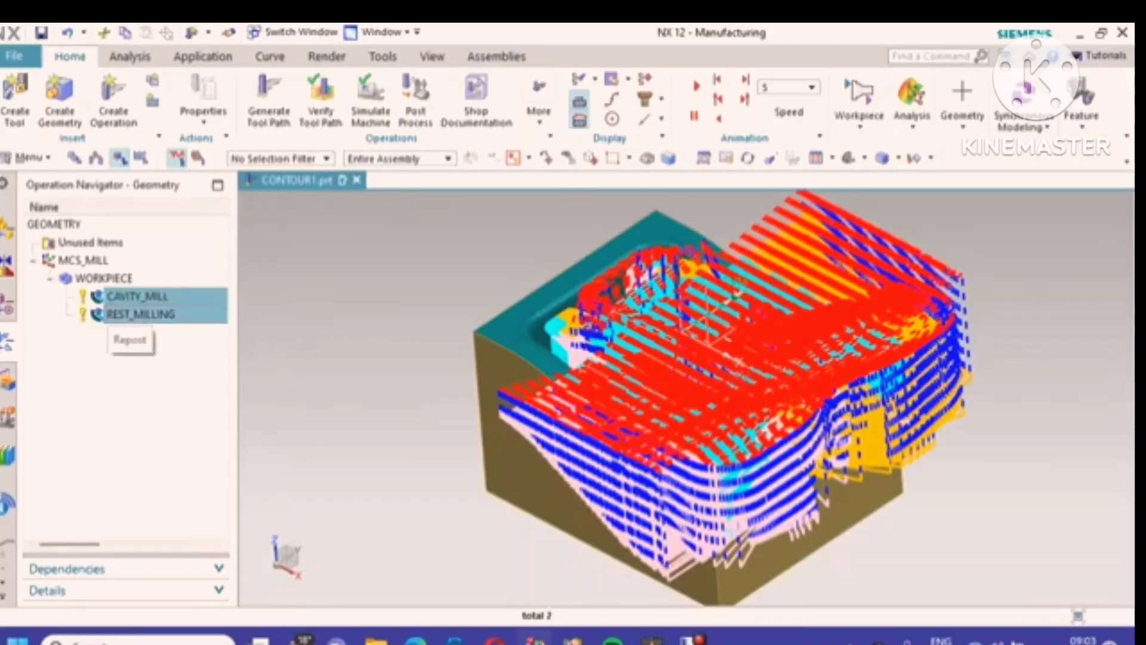
right_click(137, 314)
mouse_move(218, 522)
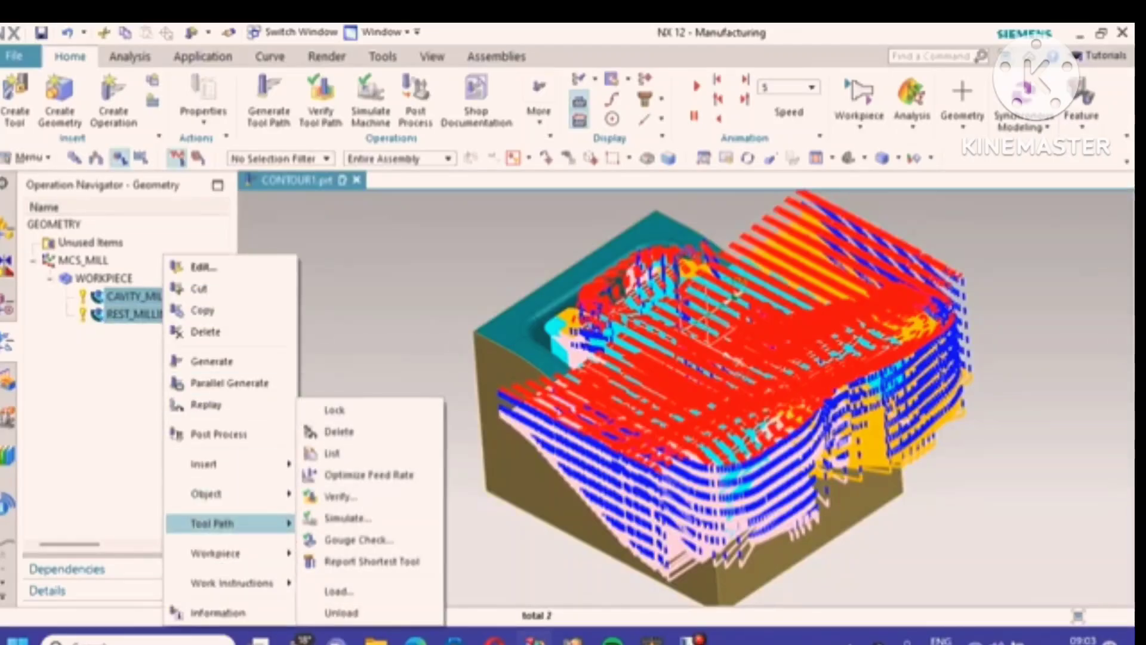
click(358, 422)
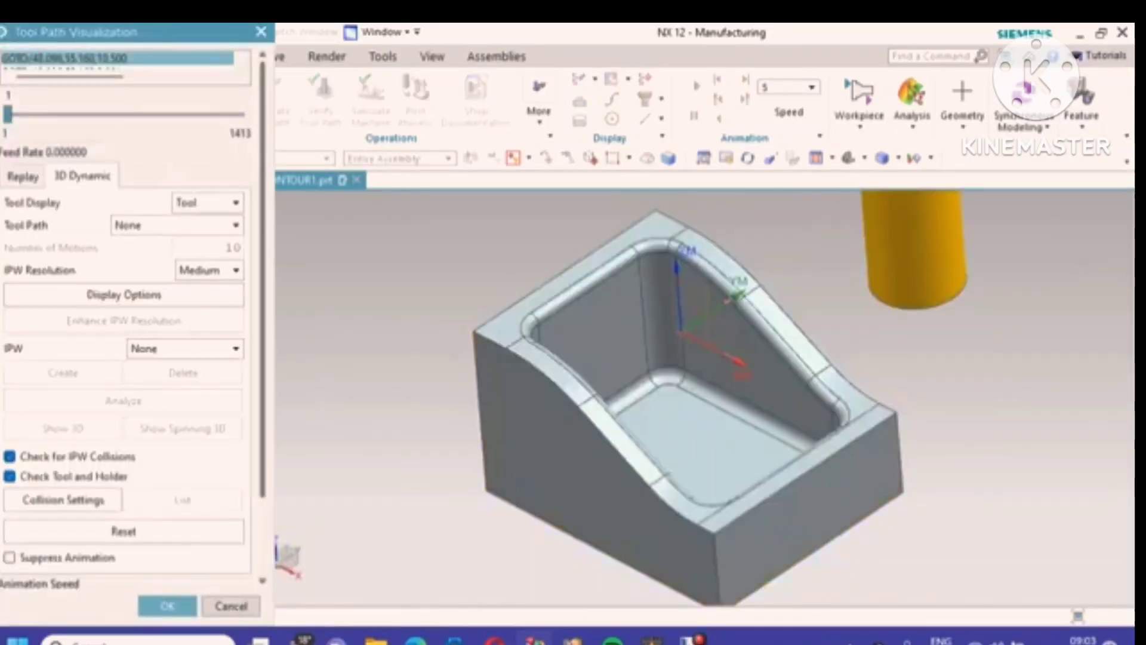
scroll(129, 317, down, 3)
drag(214, 527, 85, 526)
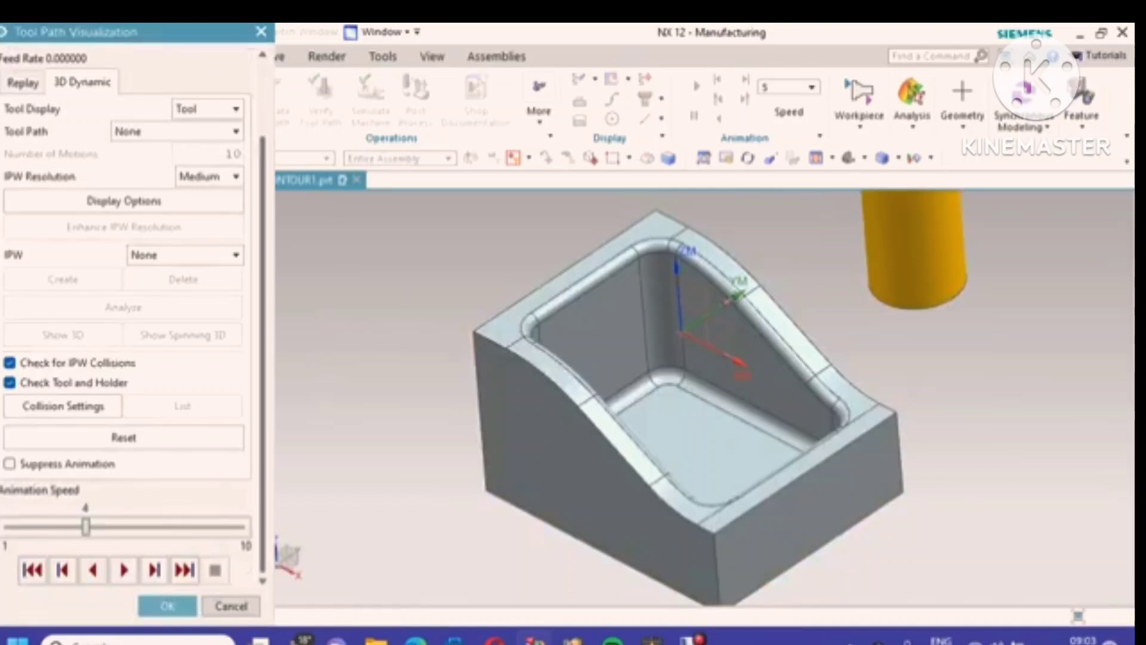
click(124, 570)
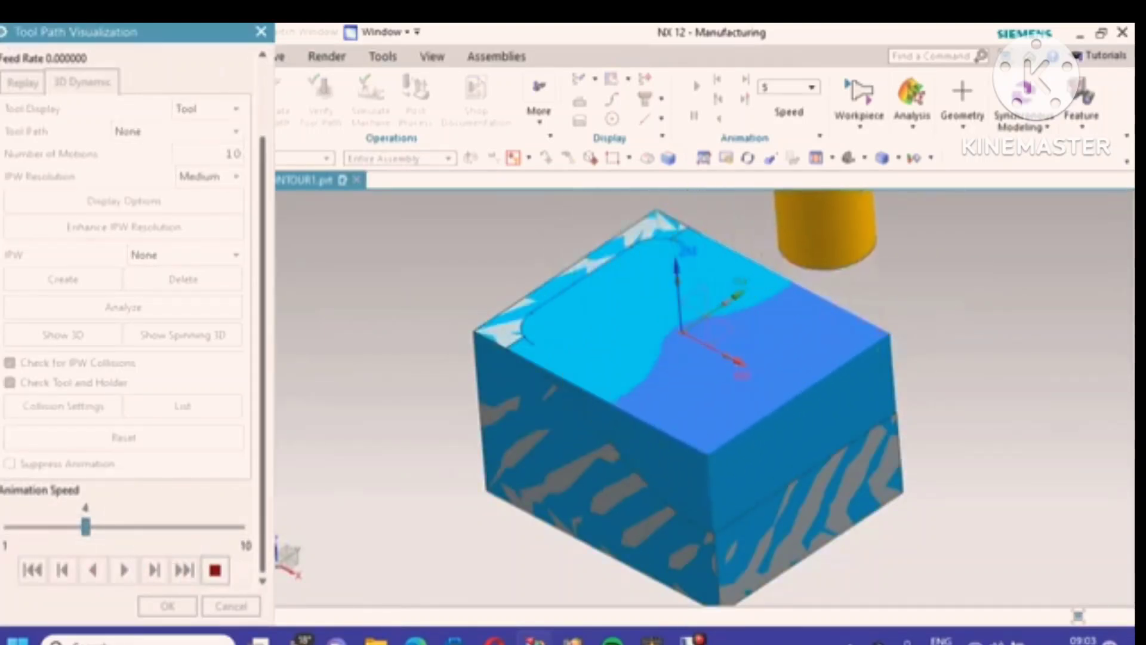
Step: Run the 3D Dynamic simulation through REST_MILLING at animation speeds between 2 and 10, ending at 8, and examine the machined pocket corners and floor
drag(86, 526, 188, 527)
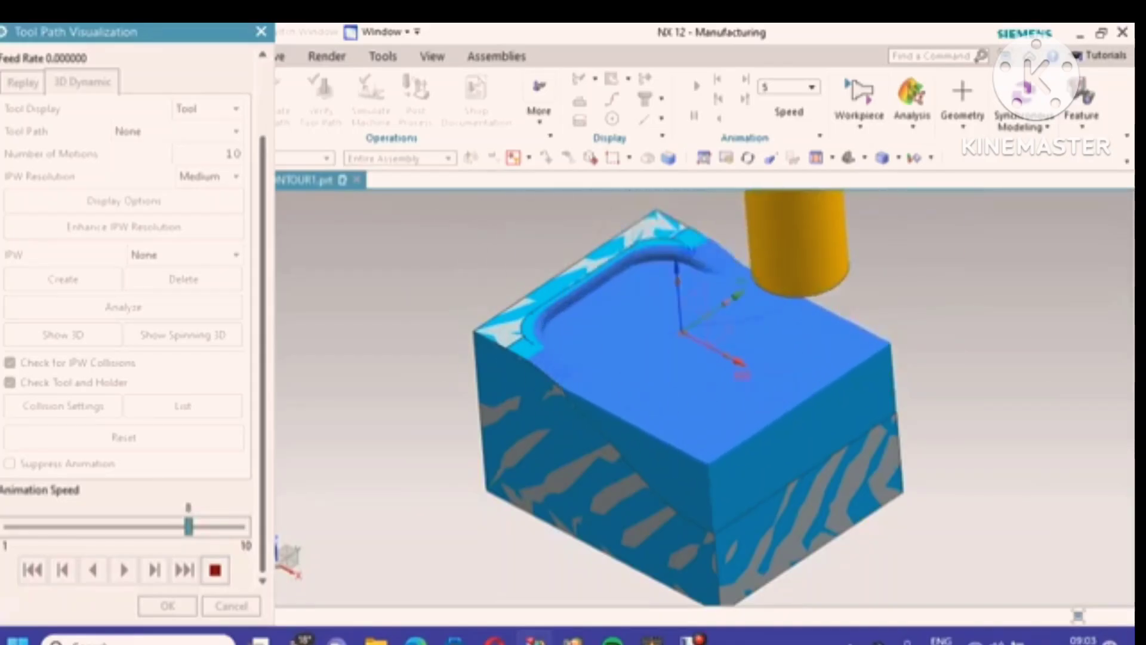
drag(189, 526, 240, 526)
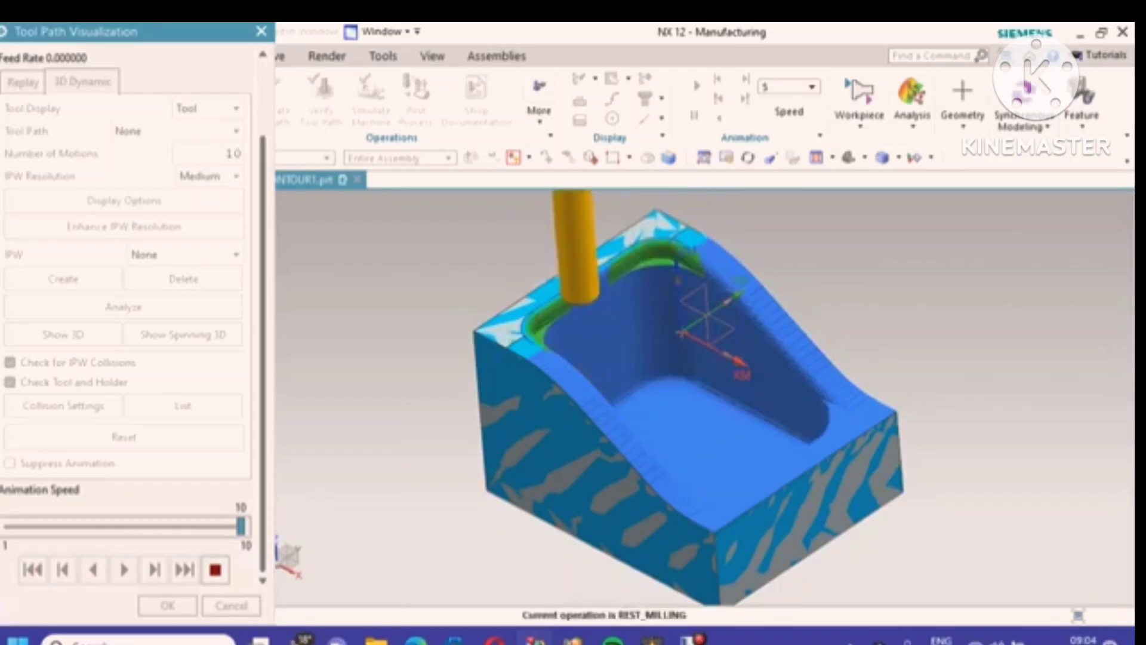
drag(241, 526, 34, 526)
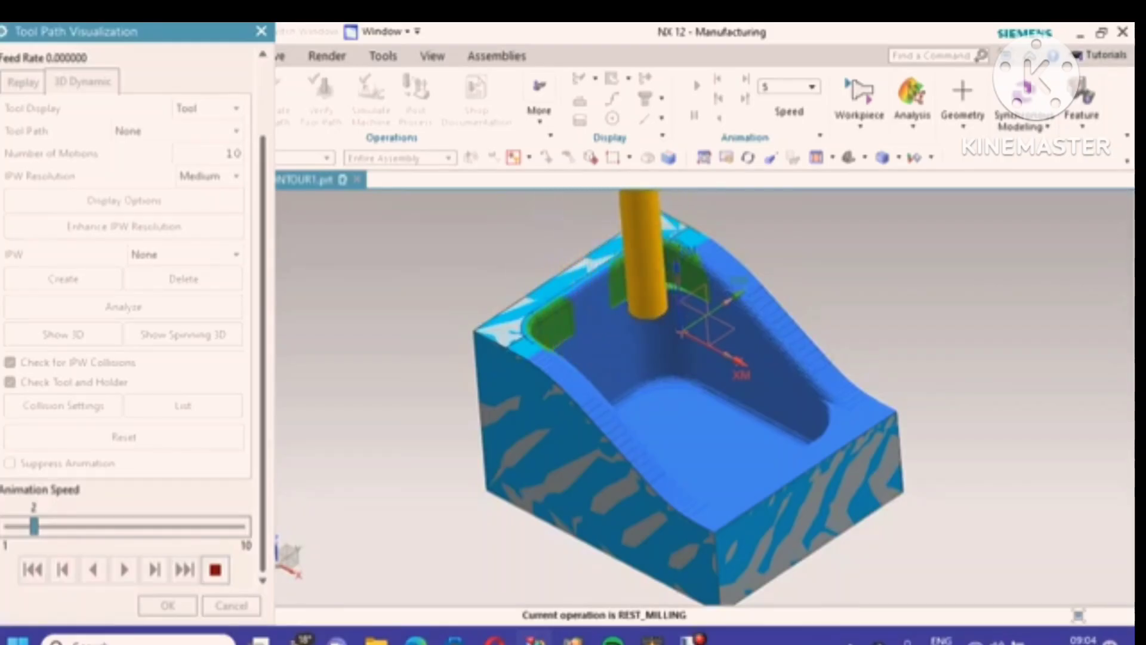
drag(34, 526, 163, 526)
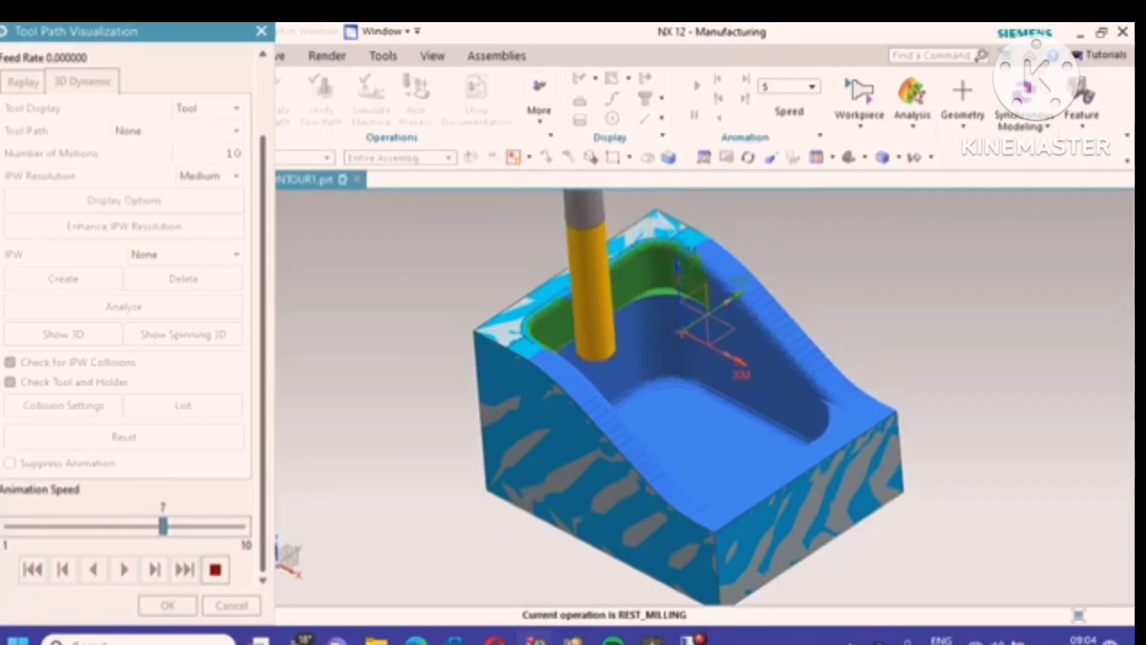
drag(163, 526, 189, 526)
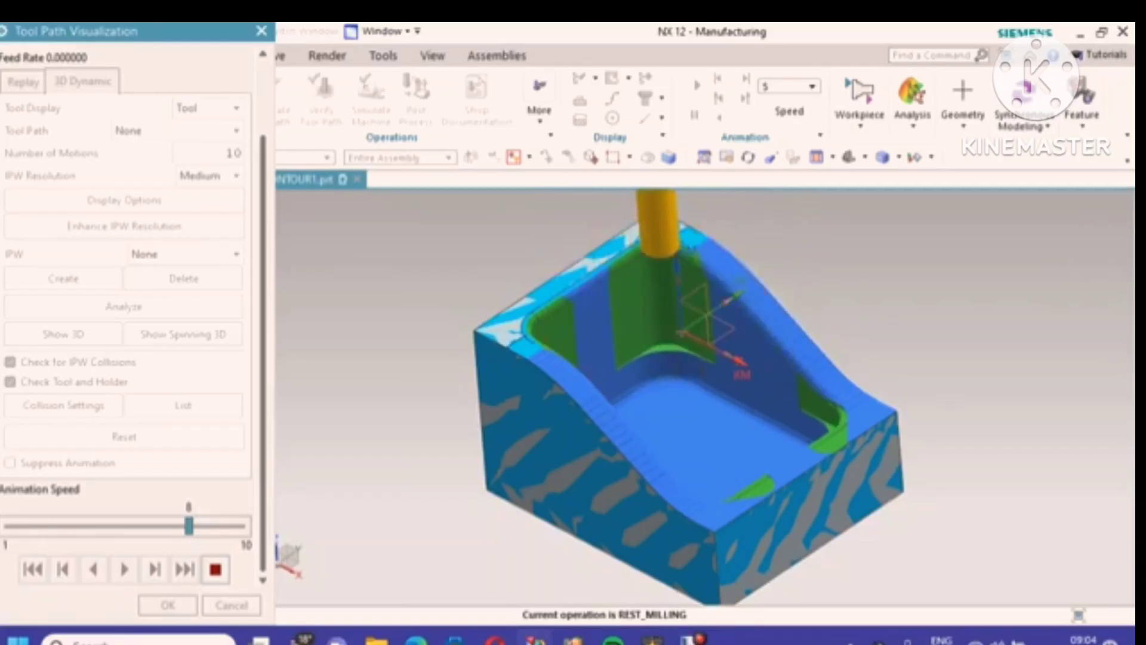
scroll(763, 401, up, 3)
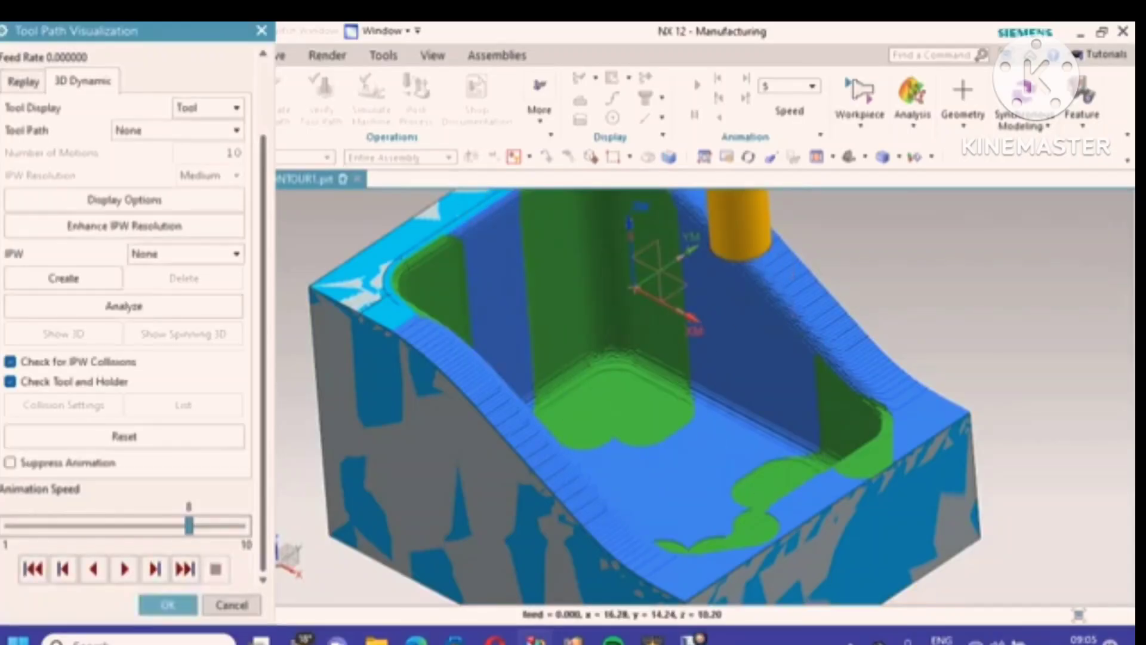
scroll(695, 476, up, 4)
scroll(776, 485, down, 1)
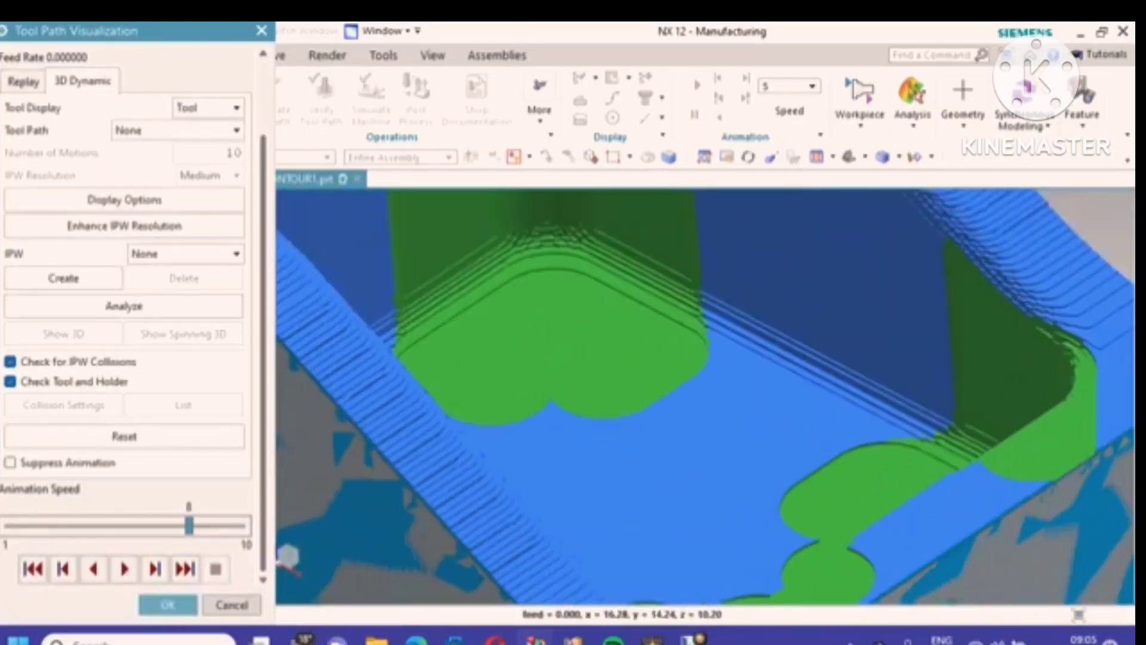
scroll(704, 397, down, 3)
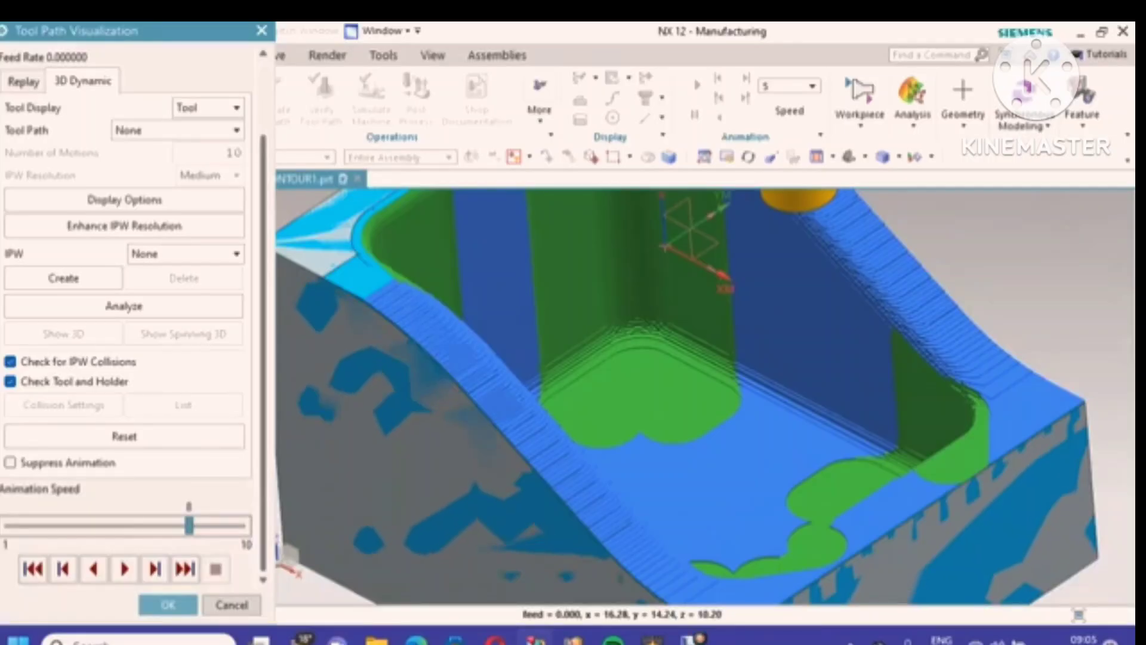
scroll(686, 397, down, 1)
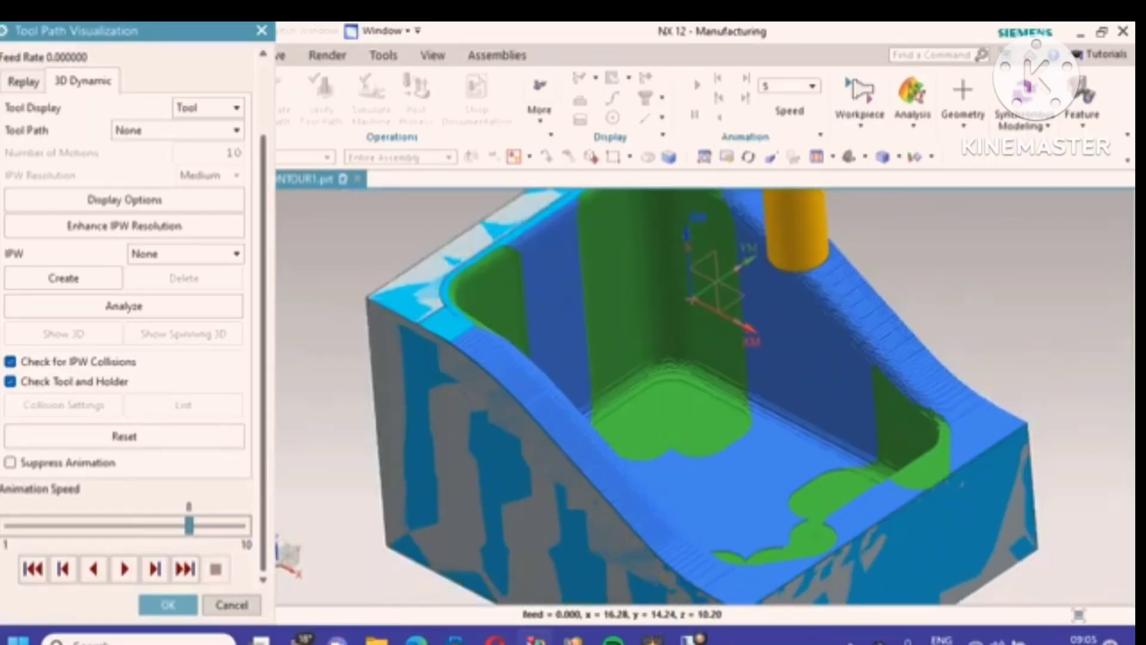
Step: Accept the tool path visualization and save the CONTOUR1 part
click(168, 604)
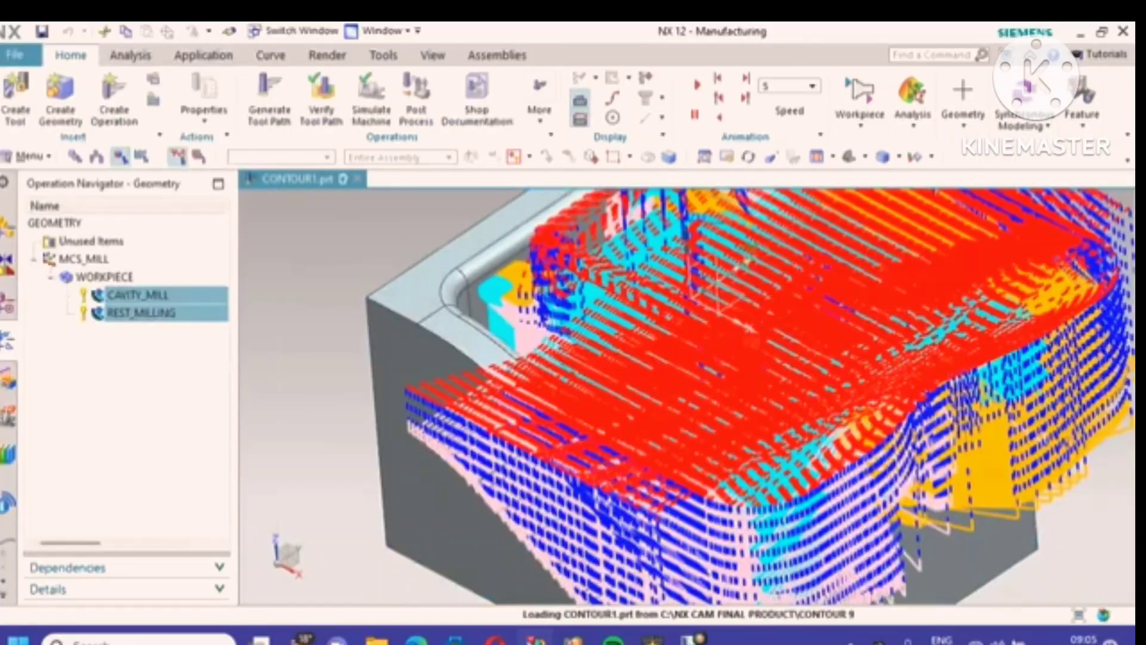
key(ctrl+s)
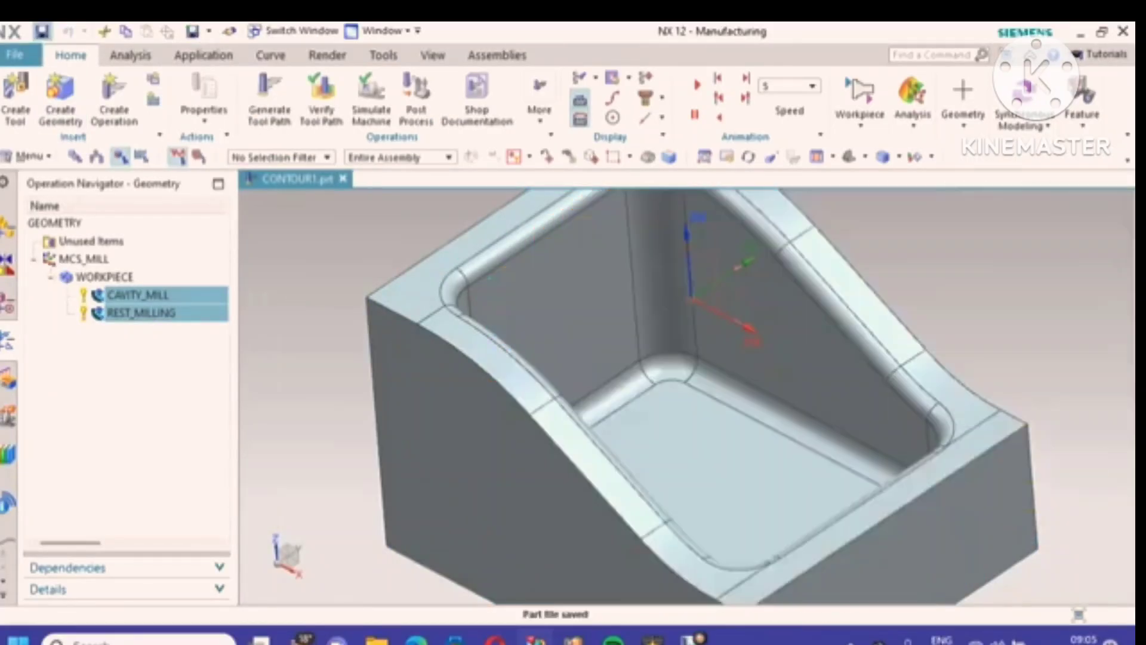
right_click(296, 222)
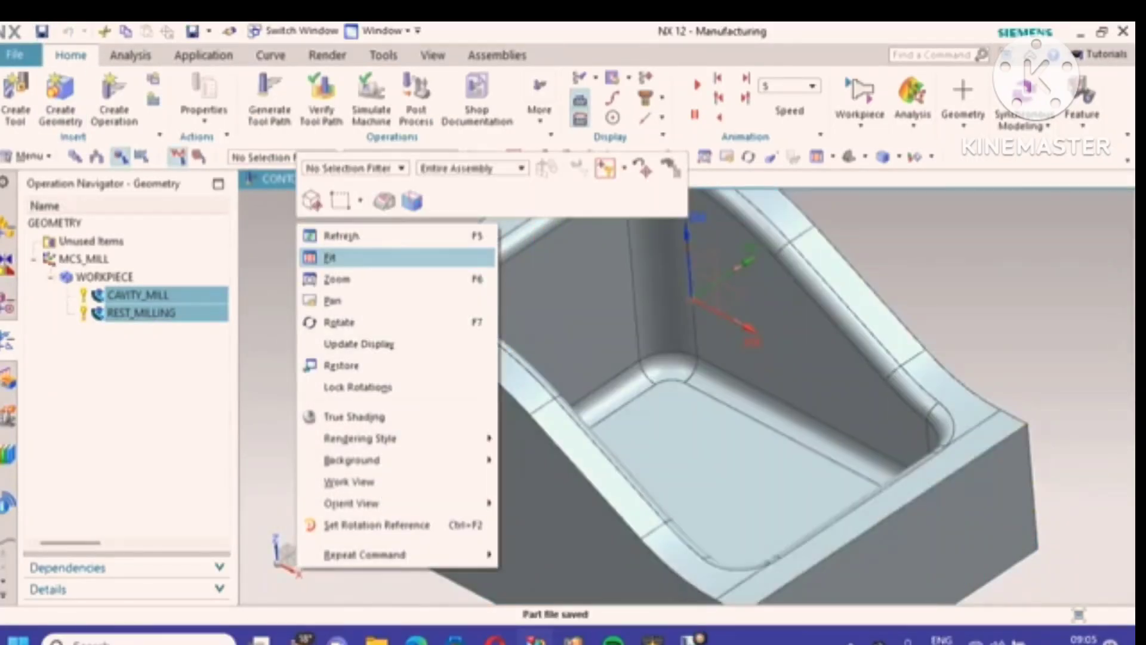
click(335, 257)
scroll(545, 458, up, 1)
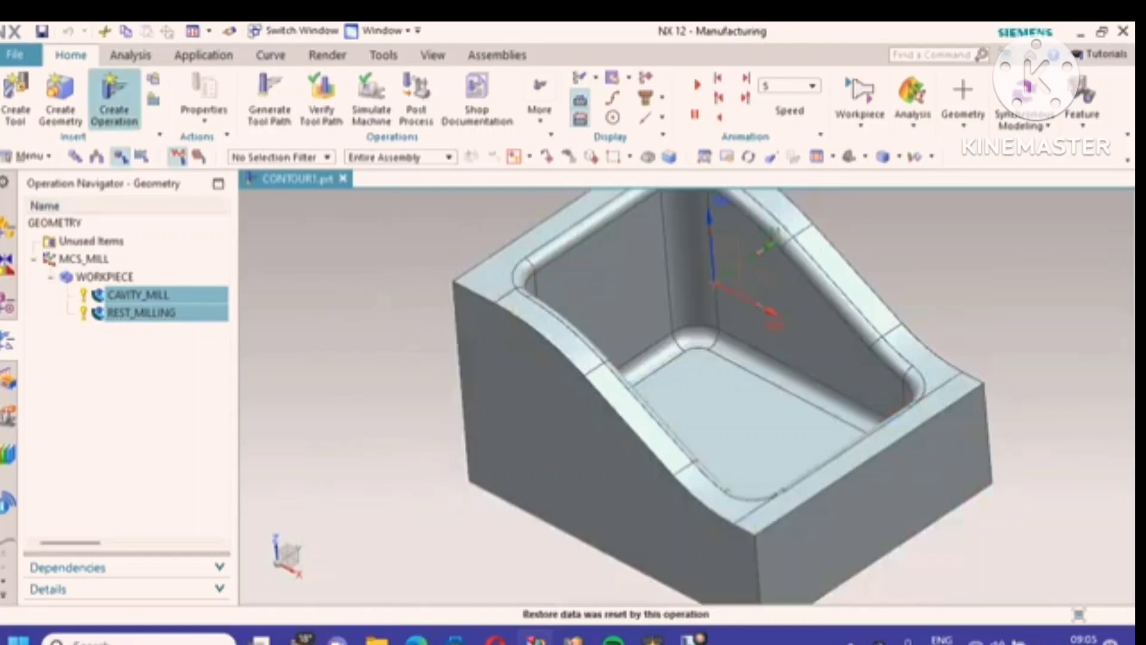
Step: Create a mill_contour FIXED_CONTOUR operation on WORKPIECE using the MILL_FINISH method
click(114, 98)
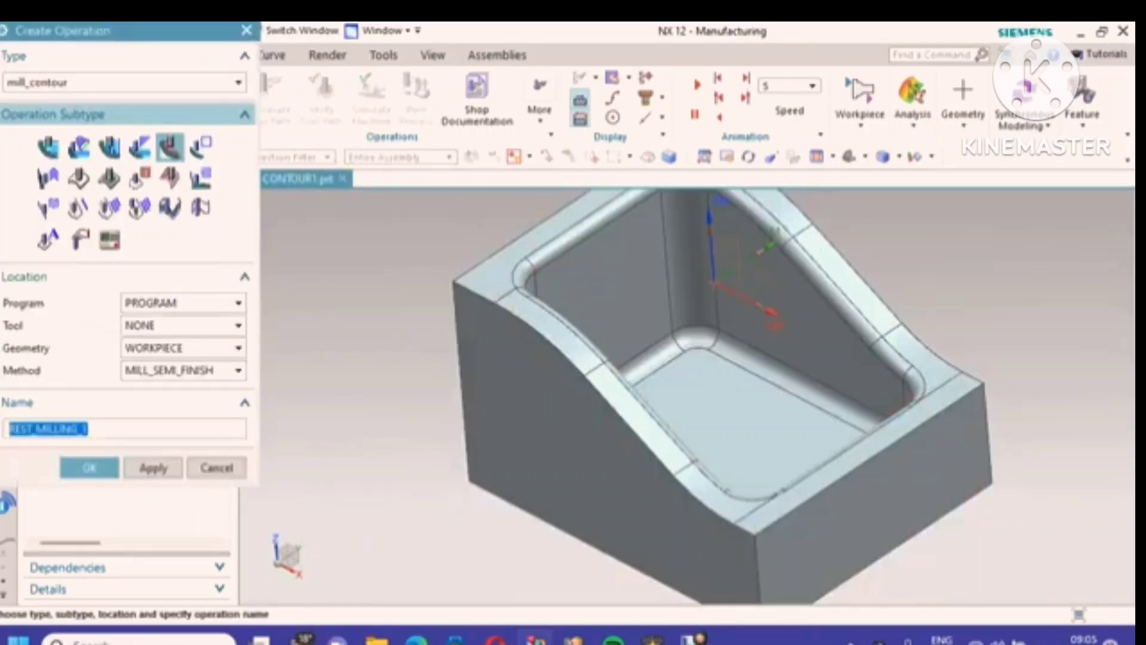
click(78, 178)
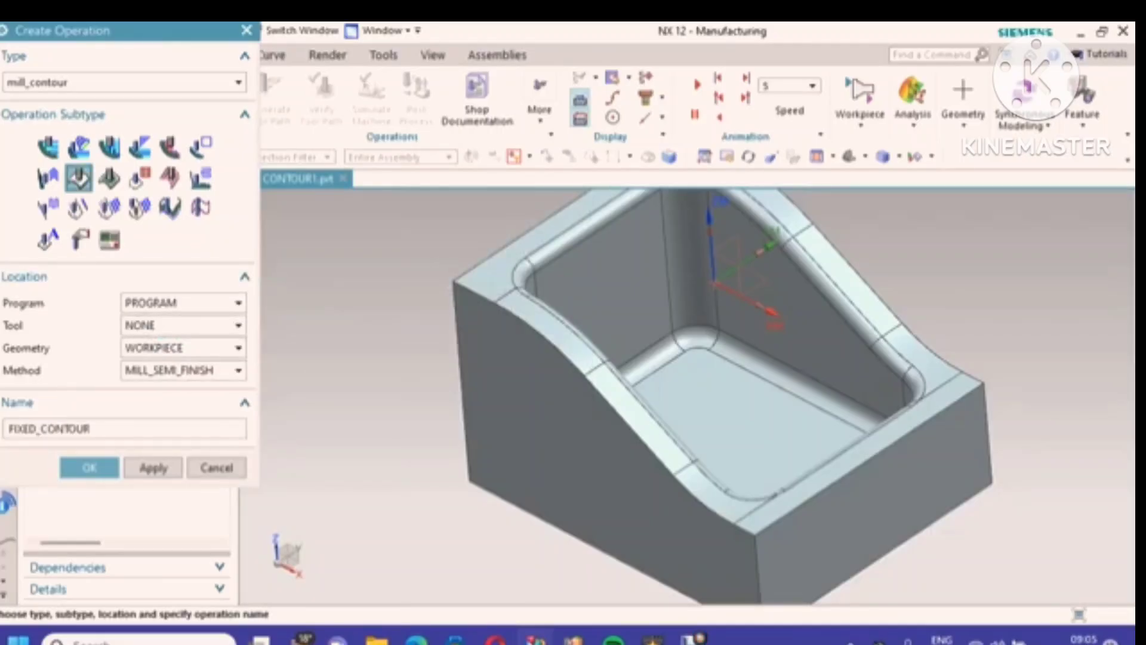
click(238, 370)
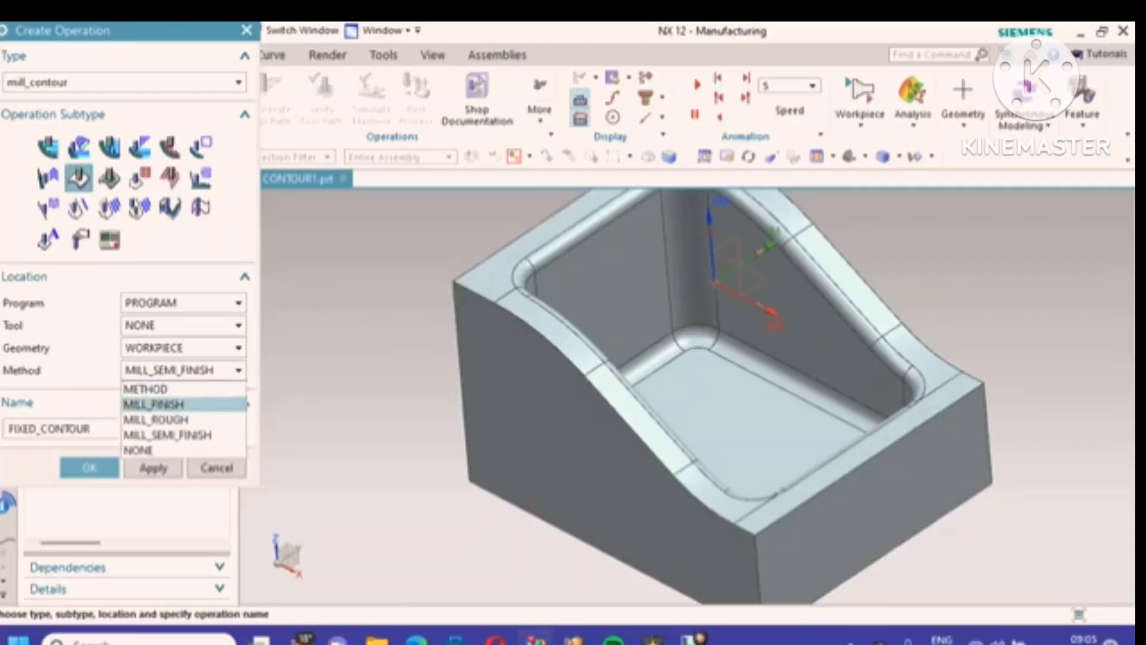
click(154, 404)
click(90, 467)
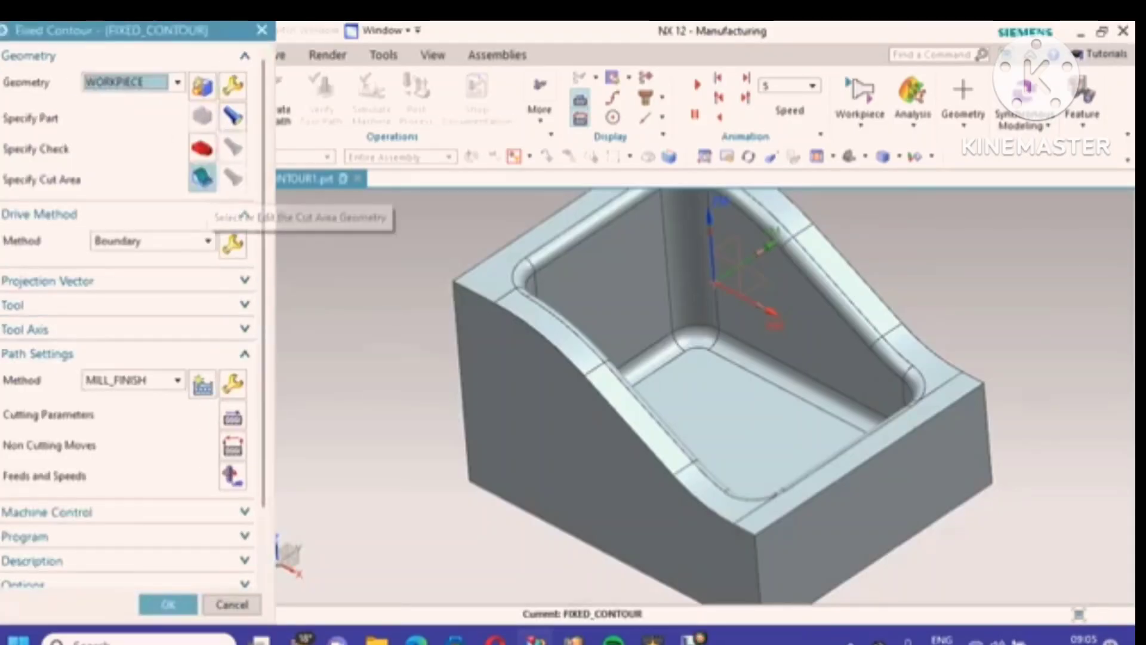
Step: Specify the cut area with the high flat rim face, the near-side curved rim, the low flat rim face, and the lower far-side rim faces
click(202, 178)
click(504, 254)
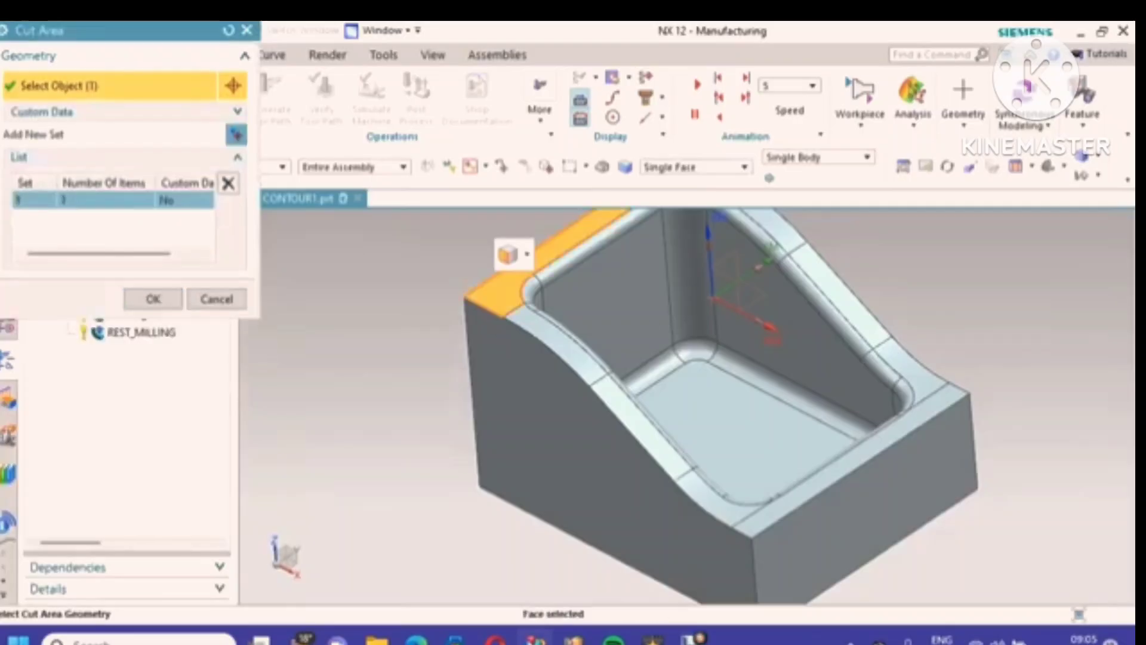
click(544, 292)
click(639, 411)
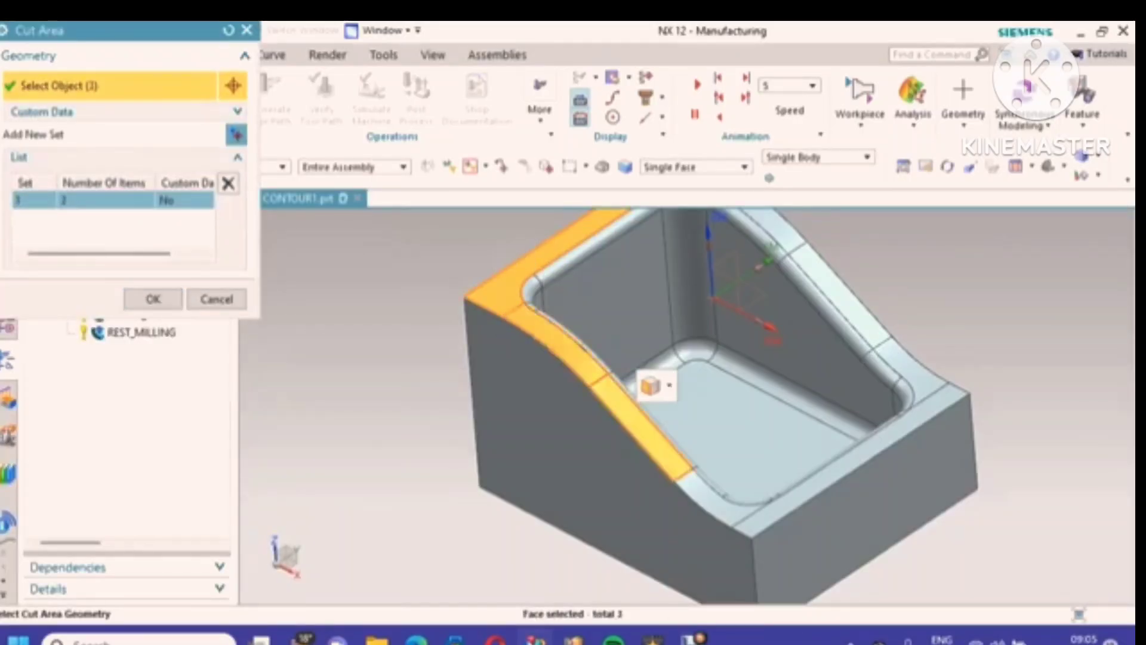
click(698, 492)
click(788, 496)
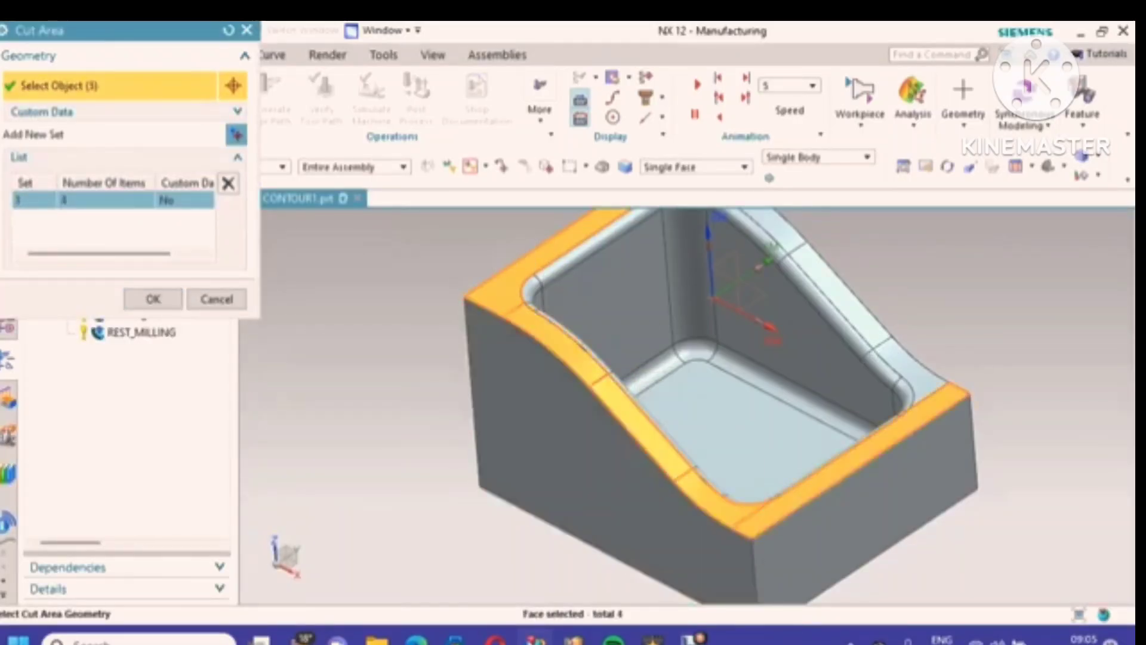
click(911, 367)
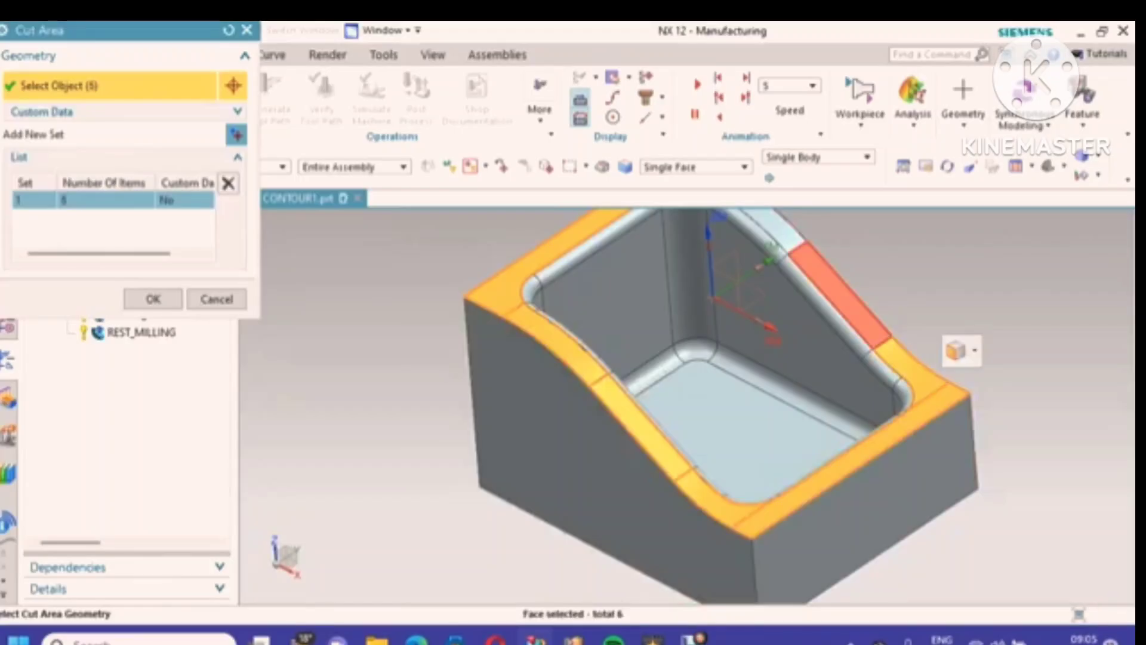
click(860, 301)
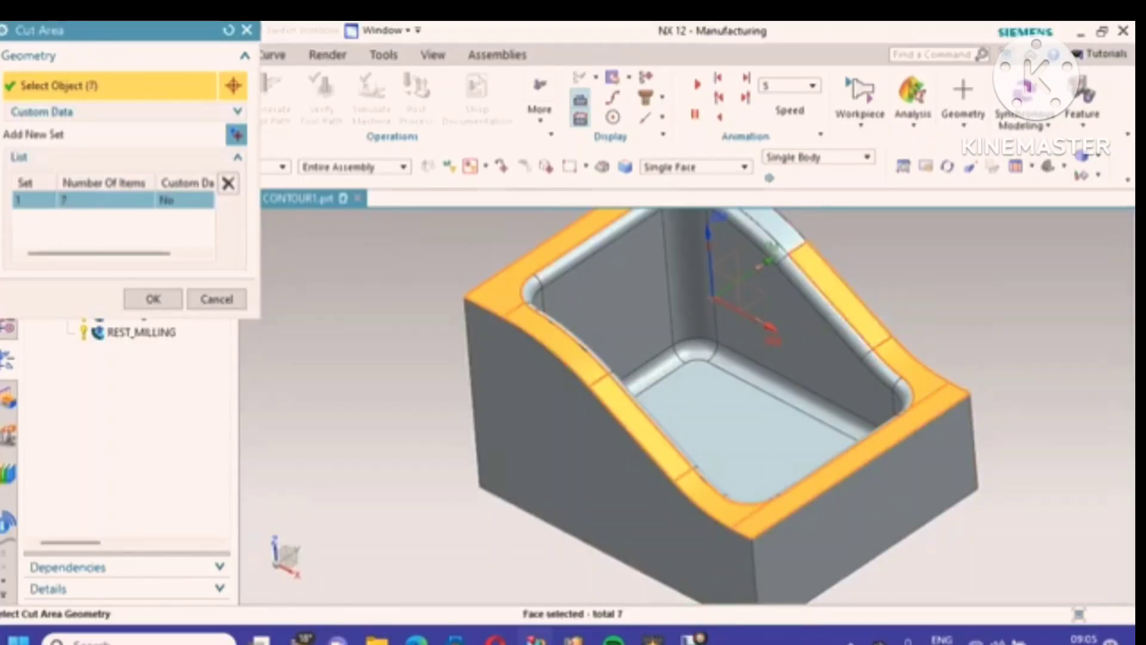
Step: Add the remaining upper curved rim face on the far side to the cut area and accept the selection
right_click(393, 276)
click(431, 312)
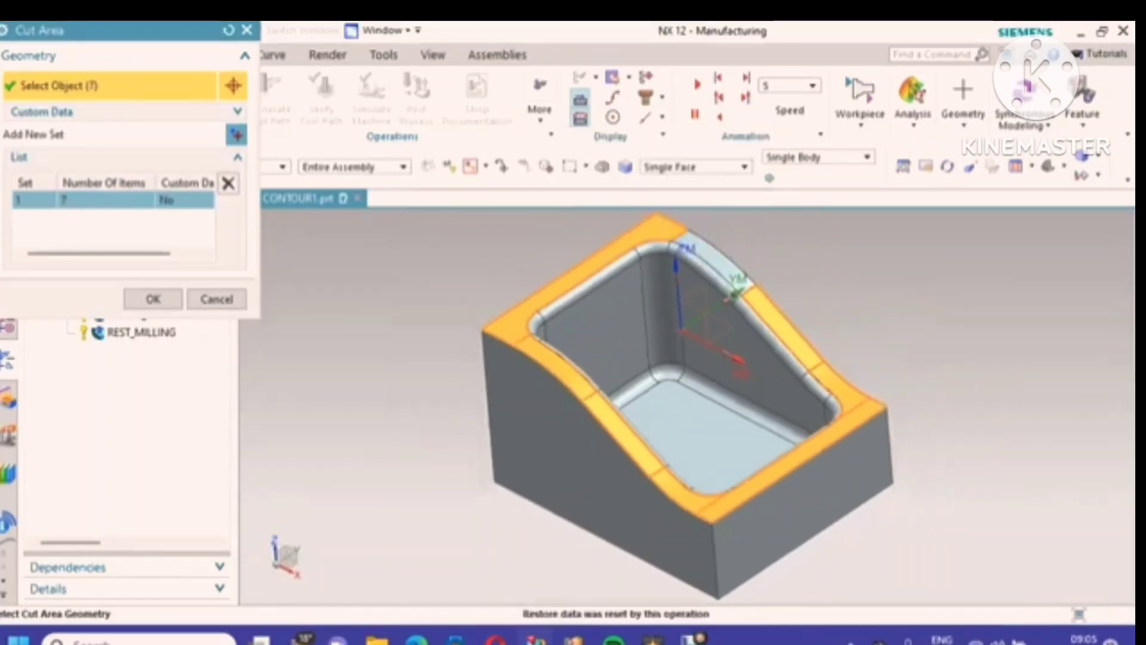
scroll(728, 262, up, 4)
click(737, 237)
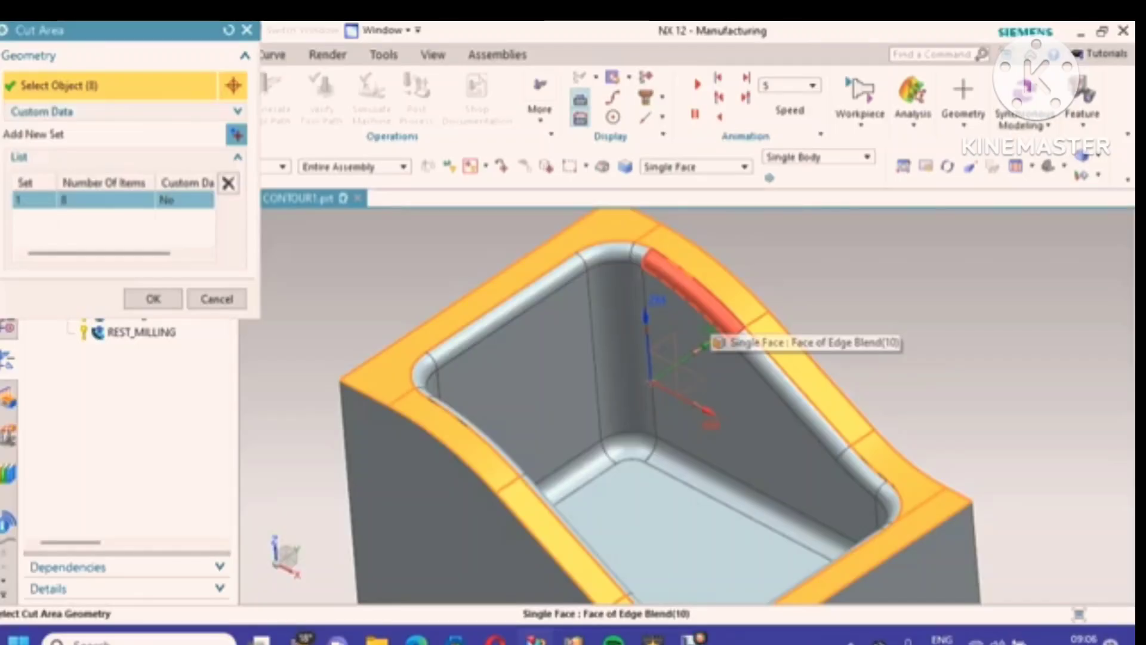
scroll(604, 498, down, 2)
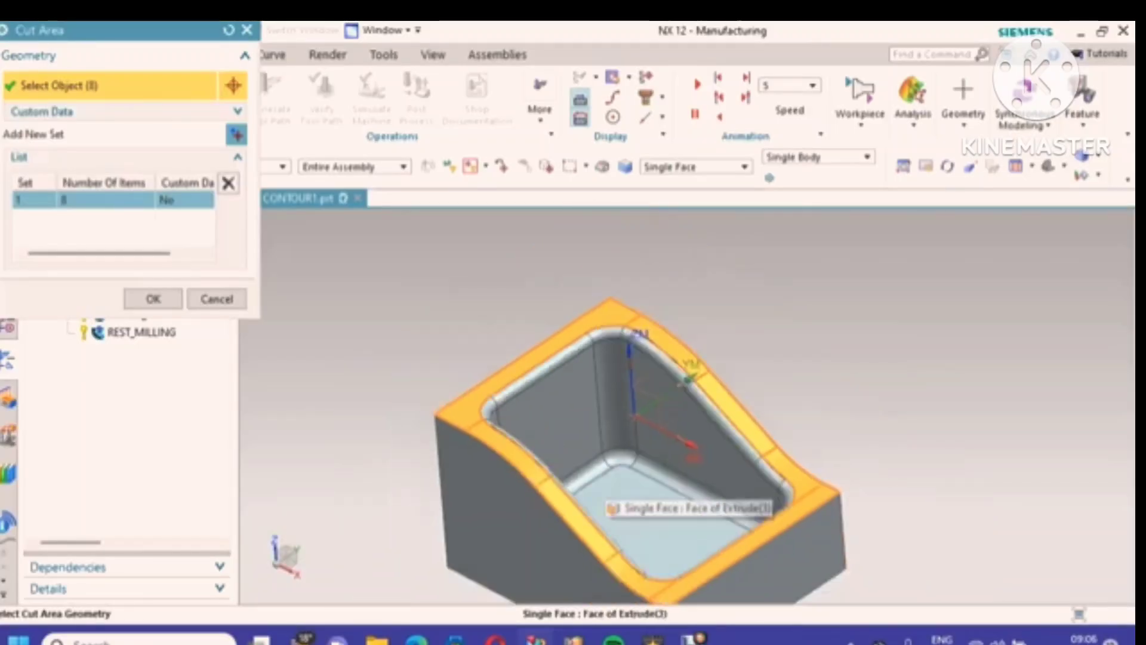
scroll(604, 502, up, 3)
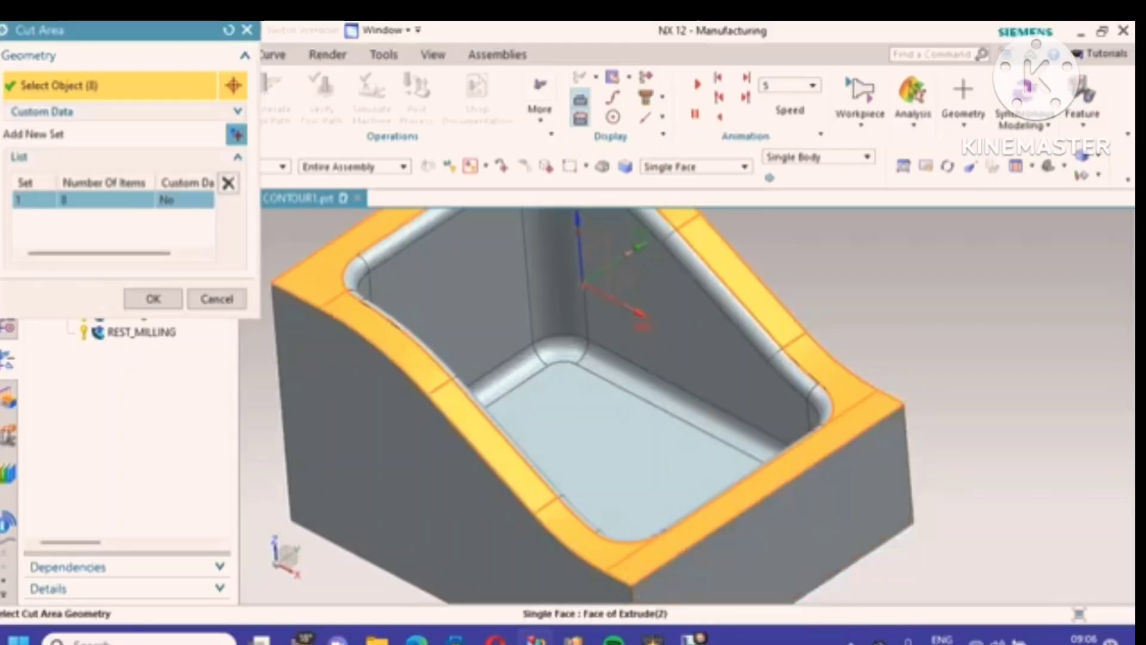
click(153, 299)
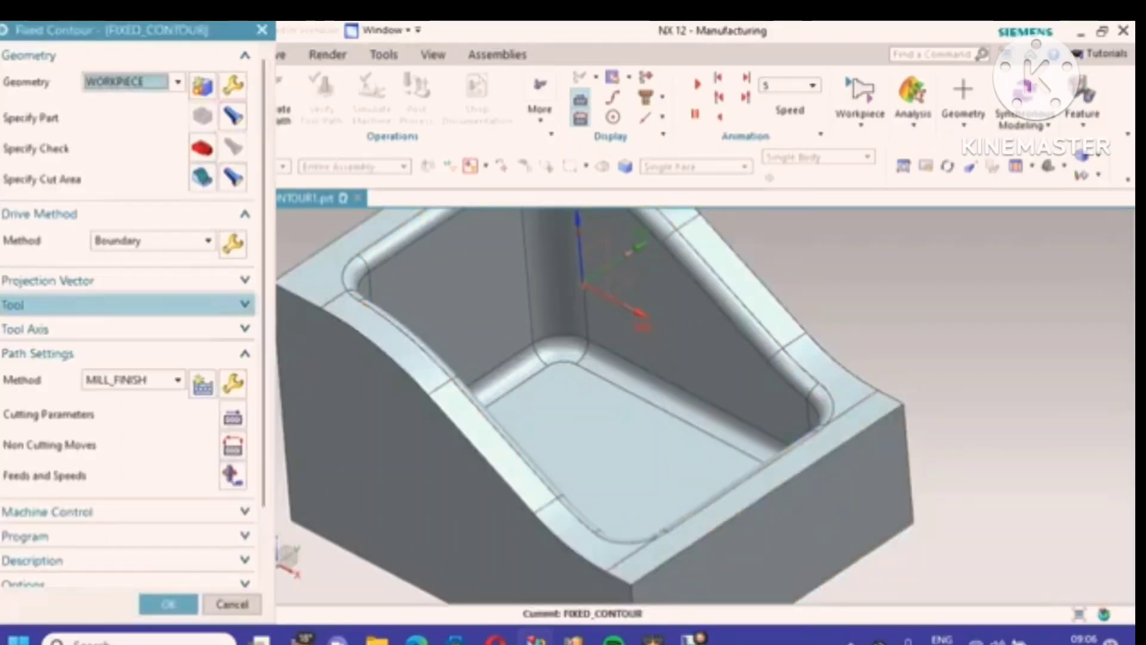
Step: Change the fixed contour drive method from Boundary to Area Milling and accept the change
scroll(125, 310, down, 2)
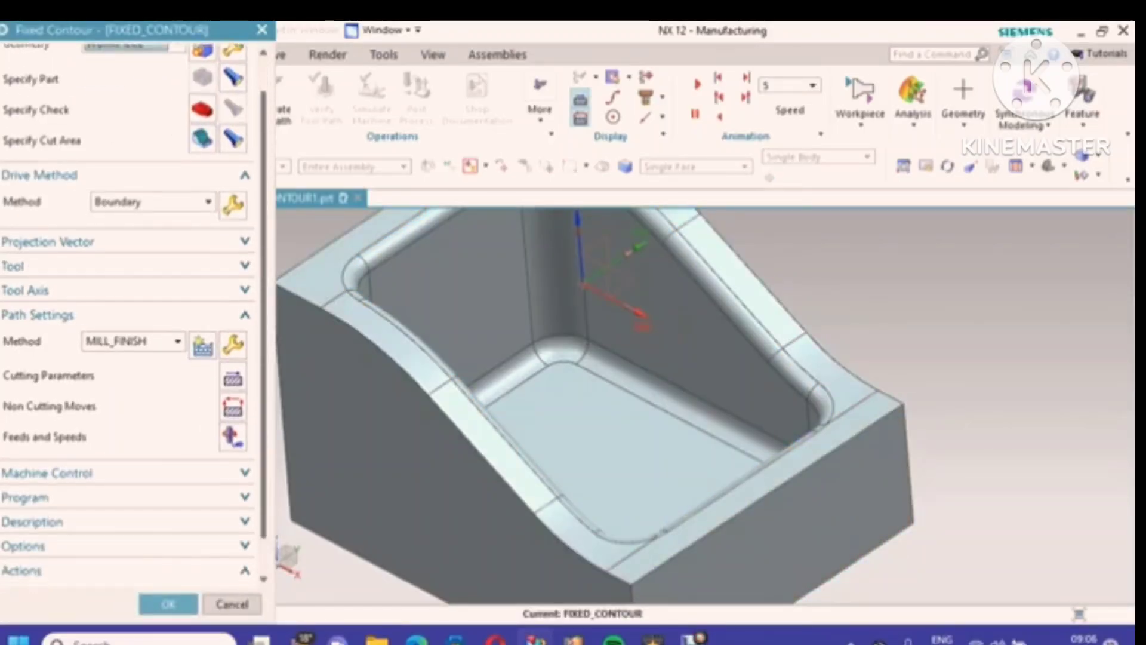
click(149, 201)
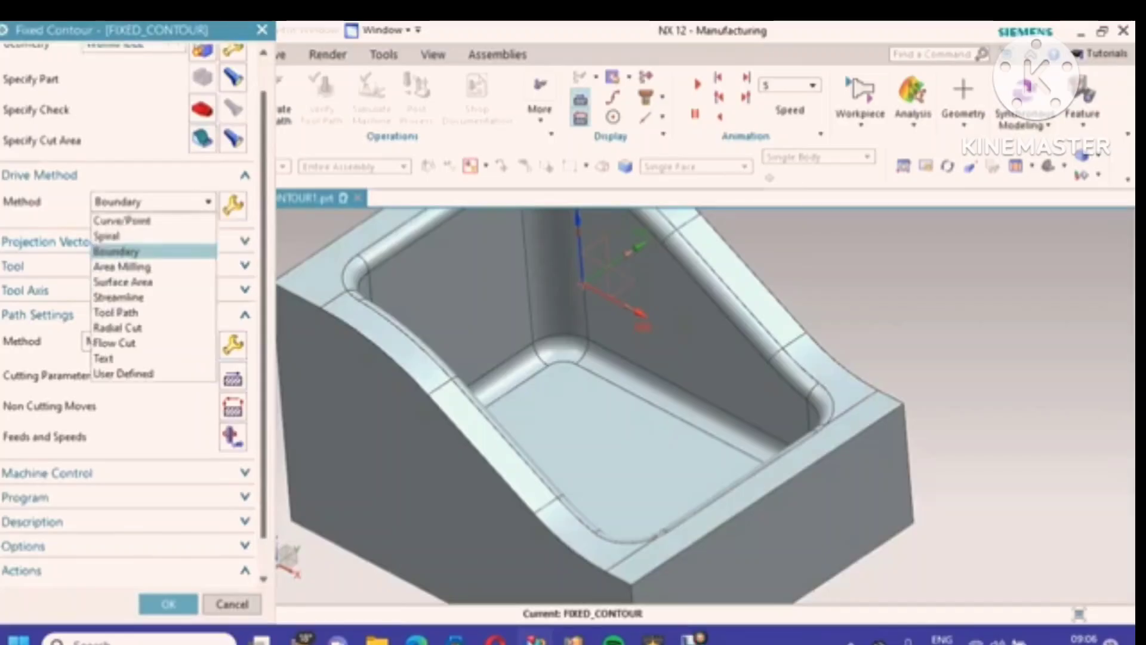
click(119, 267)
click(427, 360)
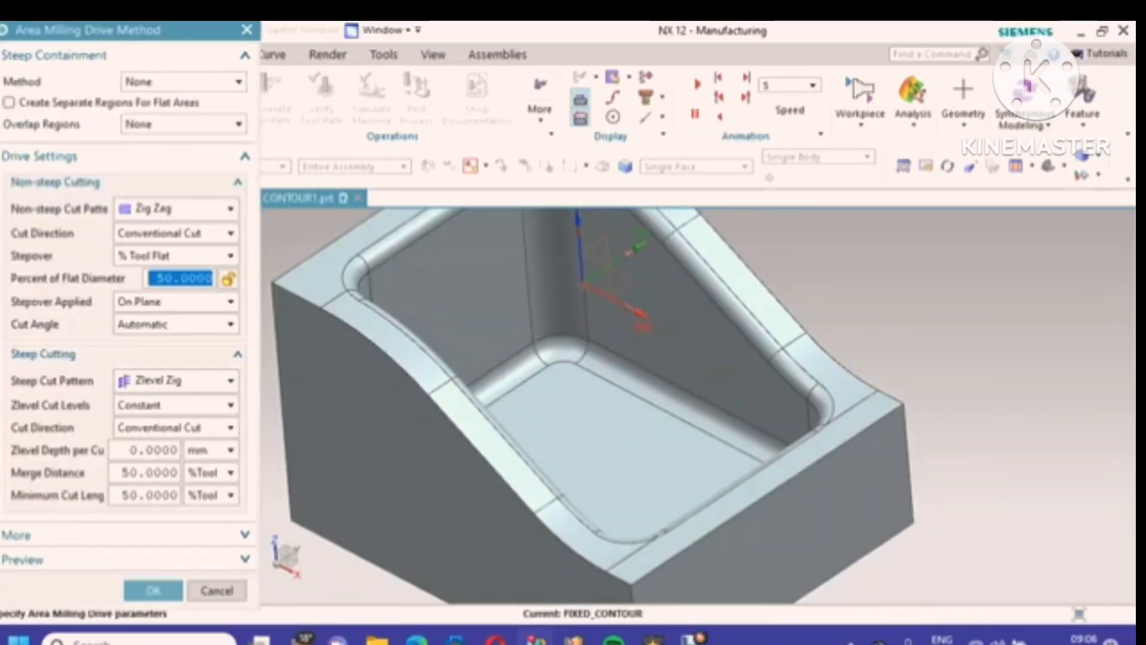
Step: Choose the Zig Zag non-steep cut pattern with a Conventional Cut direction for the area milling drive
click(176, 209)
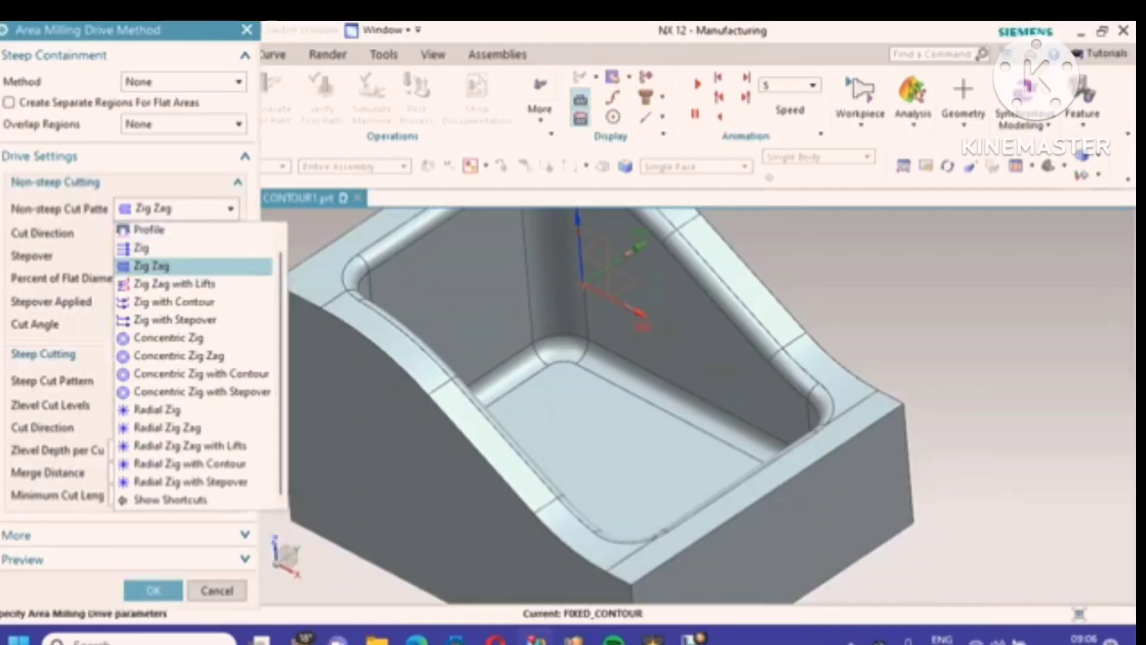
click(152, 266)
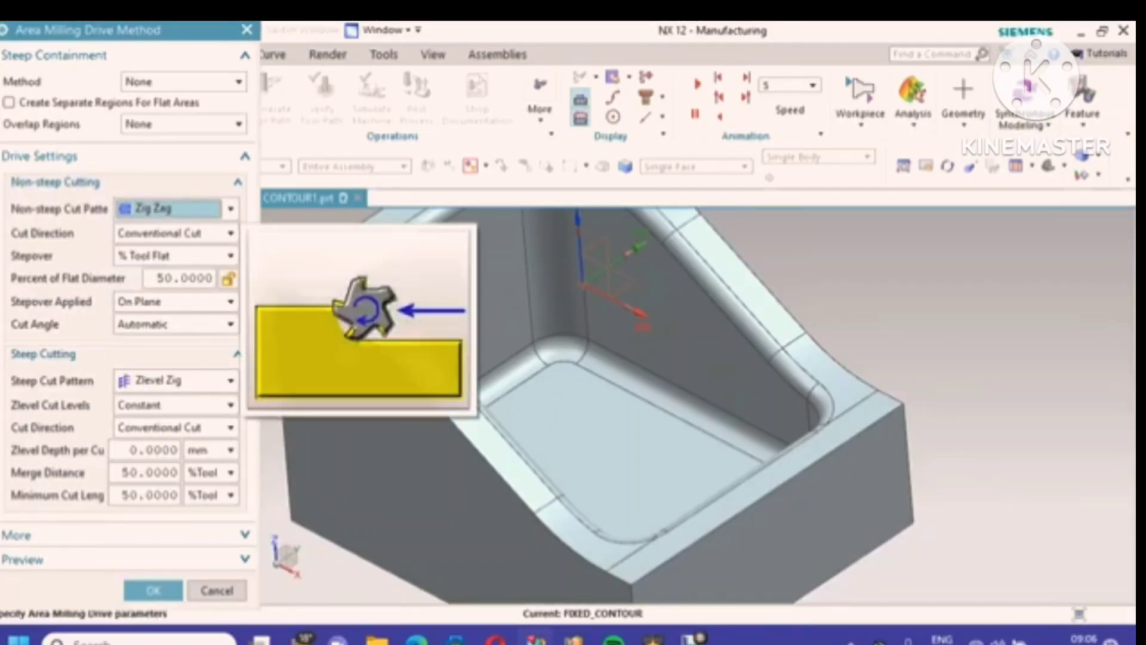
click(173, 233)
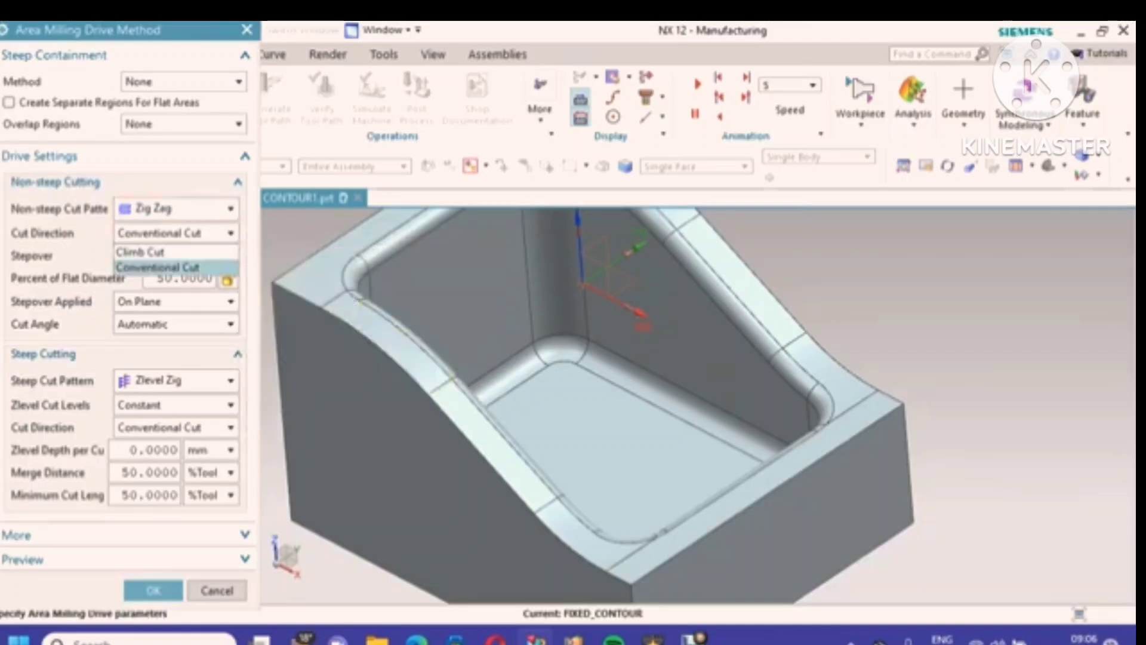
click(158, 268)
Step: Set the non-steep stepover to Scallop with a maximum scallop height of 0.005, applied On Part
click(175, 257)
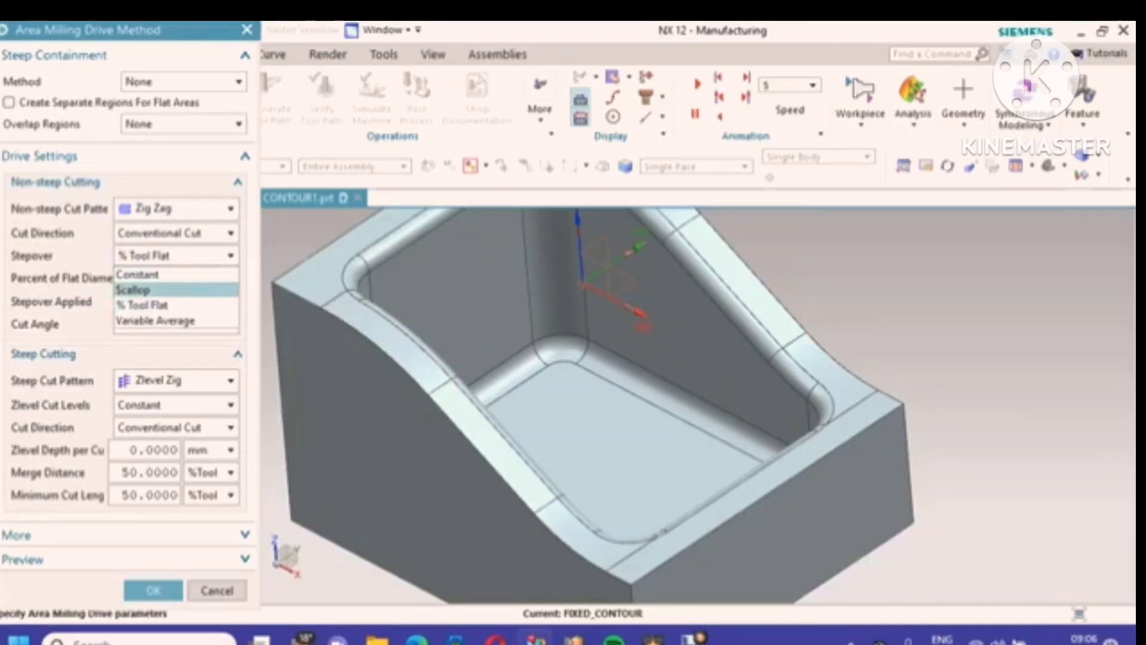
click(133, 289)
double_click(188, 278)
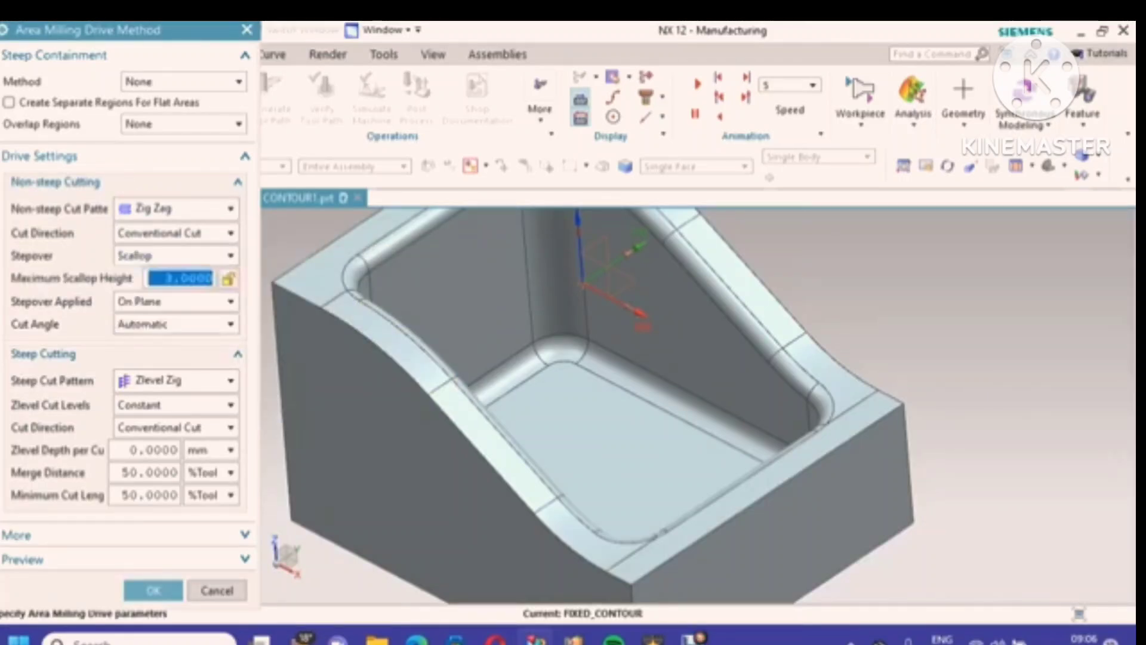
text(0.005)
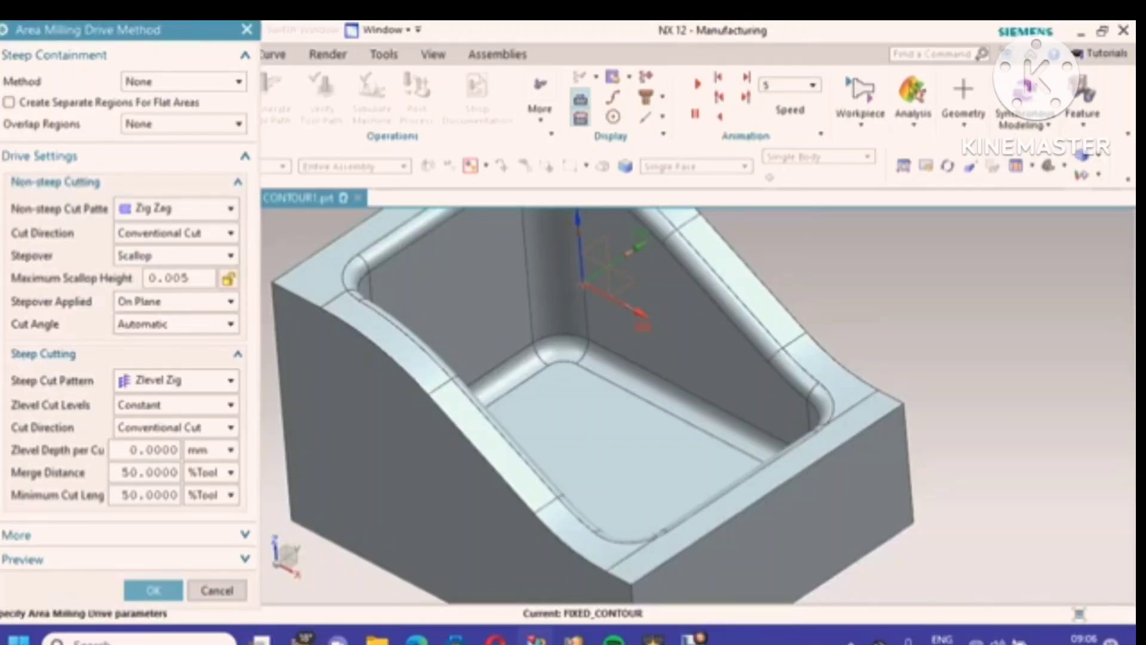
click(177, 301)
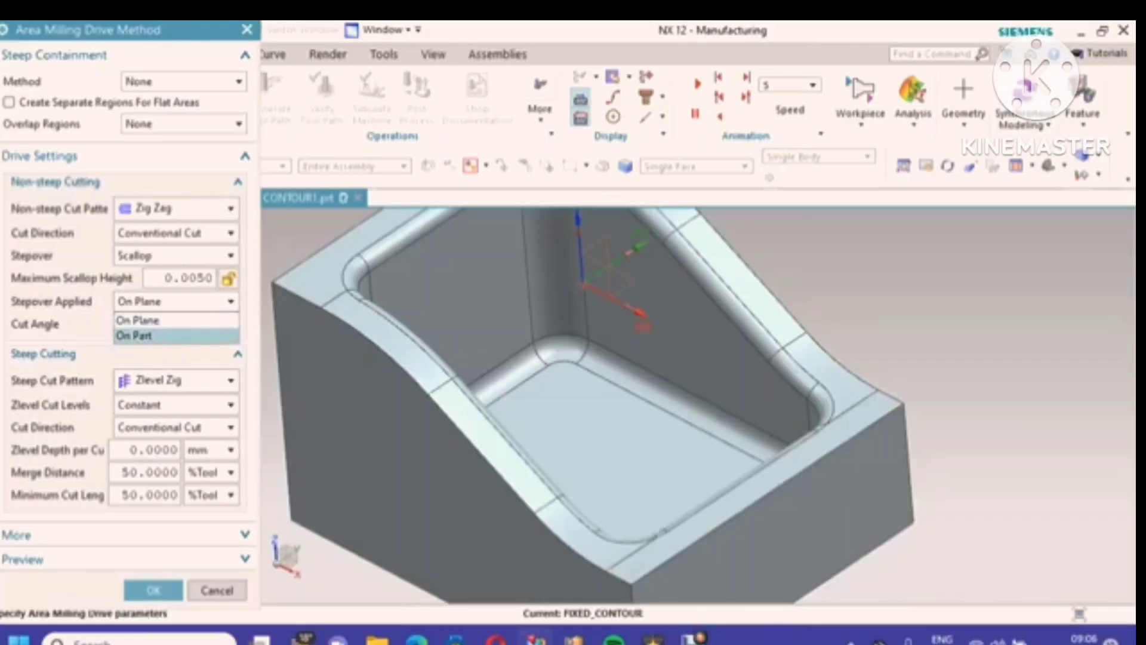
click(135, 336)
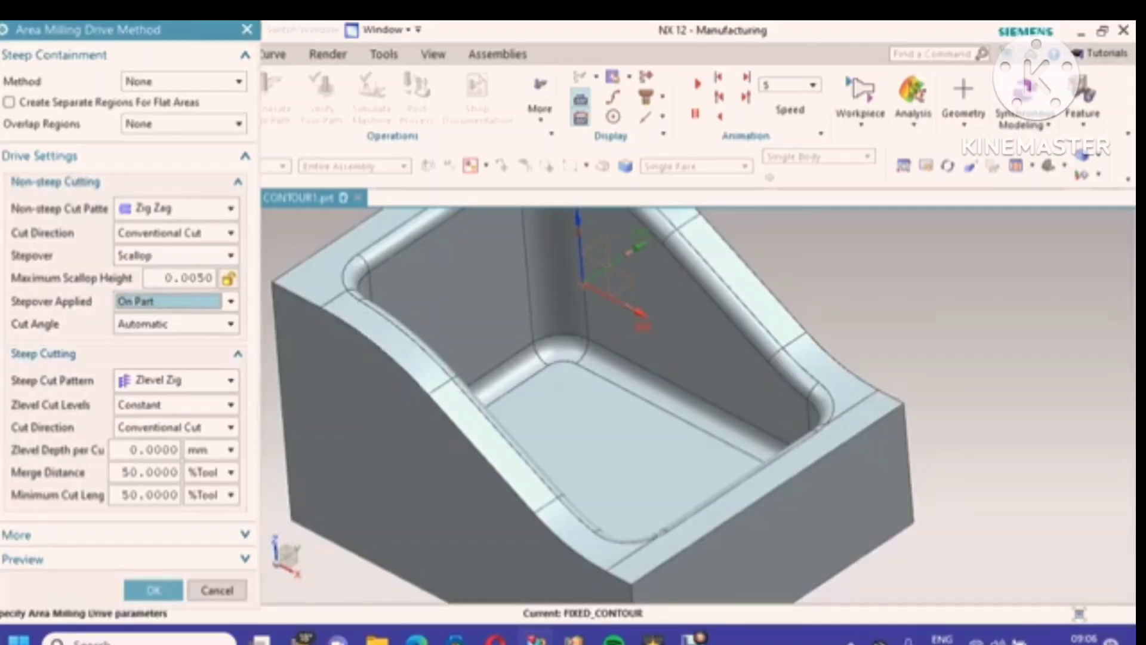
Step: Set the steep cutting pattern to Zlevel Zig Zag with Optimized Zlevel cut levels
click(176, 381)
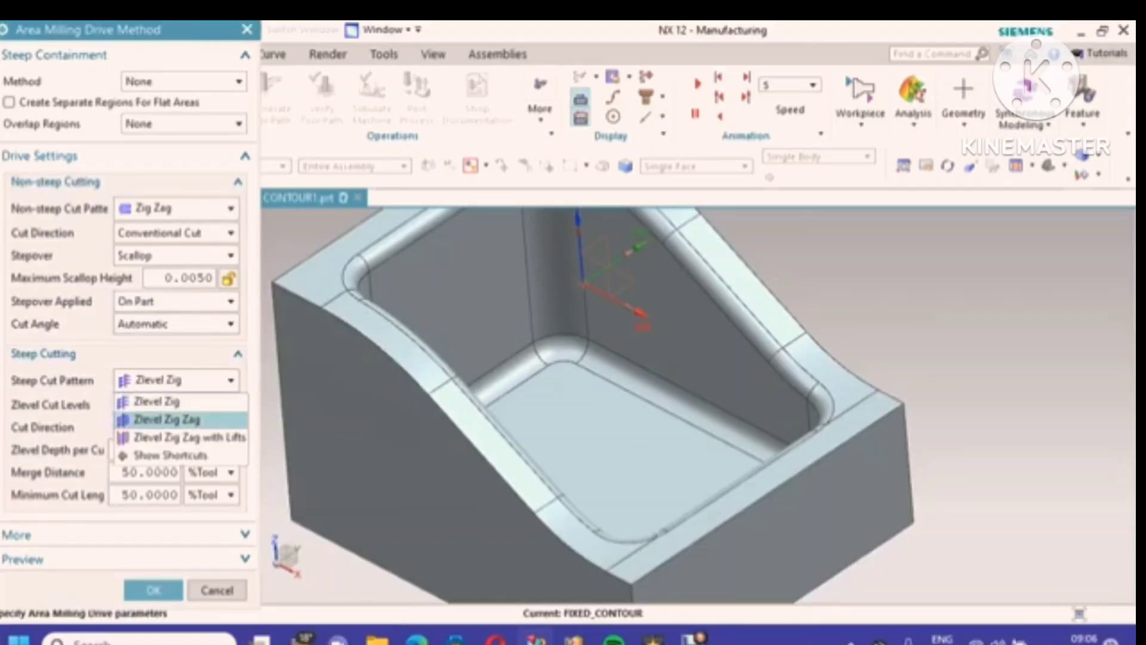
click(167, 420)
click(175, 405)
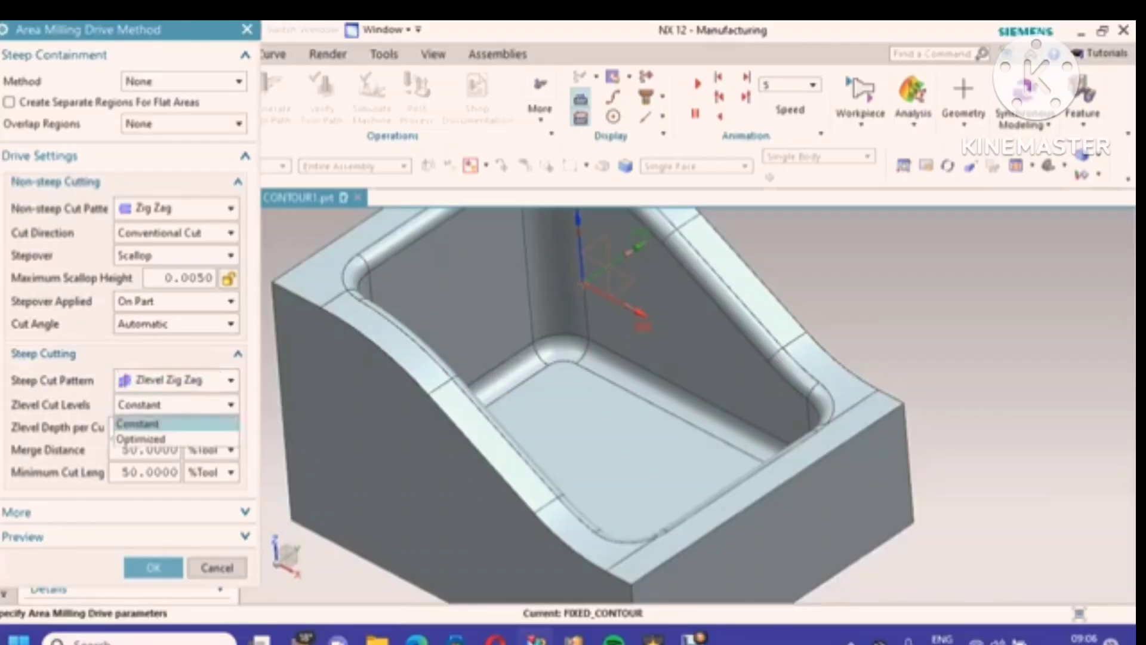
click(141, 439)
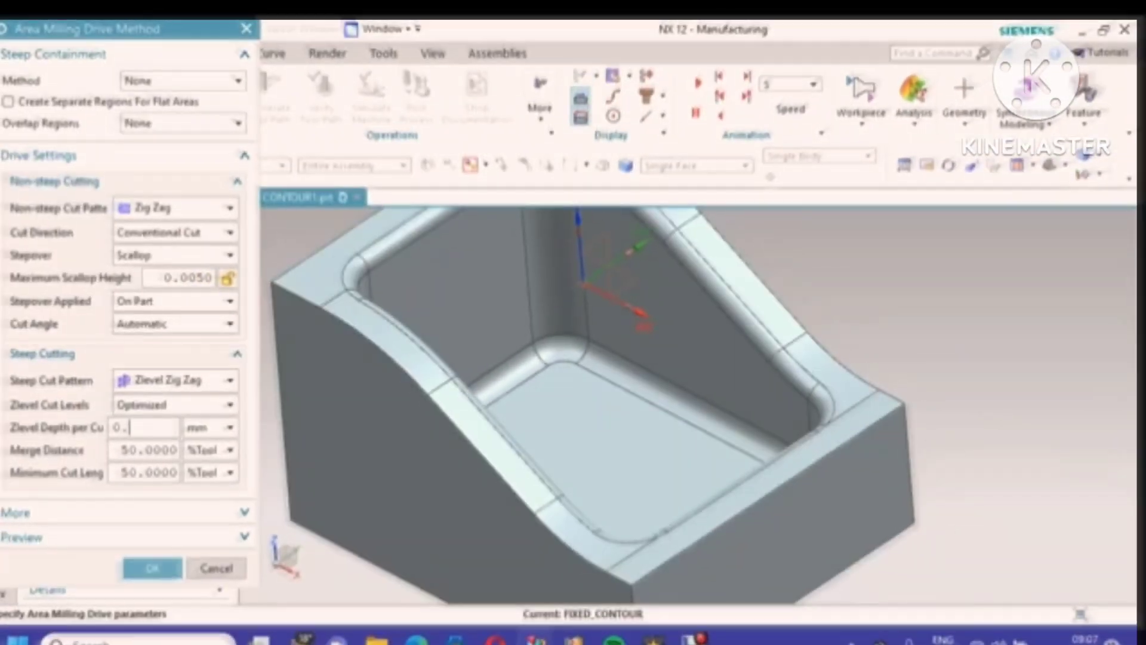
Step: Set the steep-cutting Zlevel depth per cut to 0.005 mm and accept the area milling drive settings
text(0)
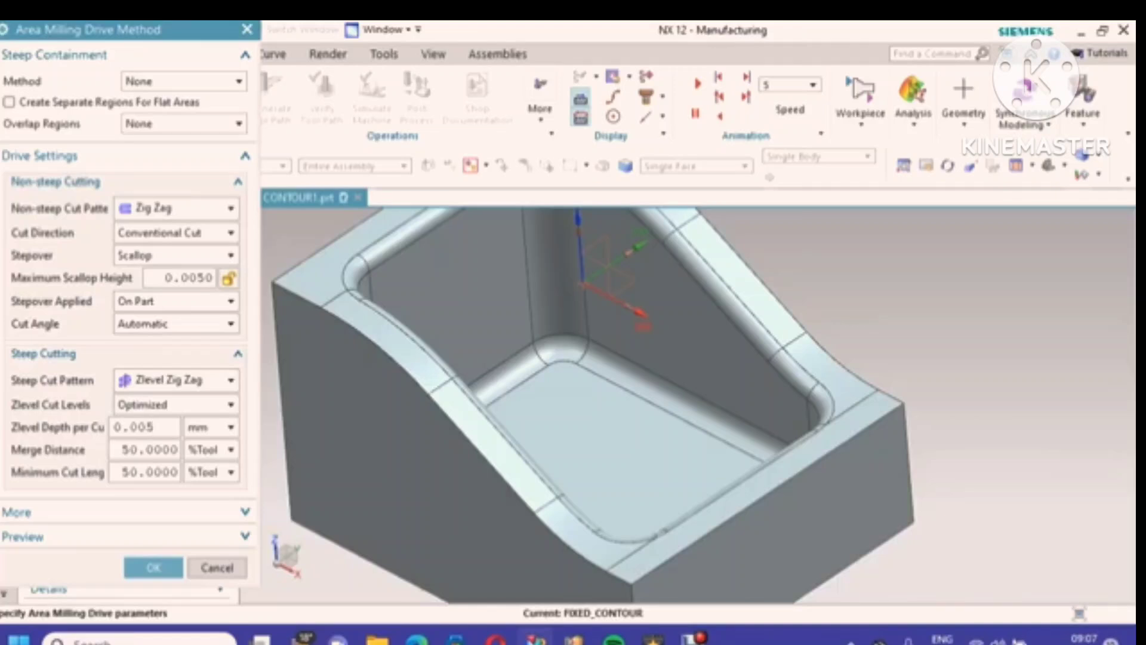
click(153, 567)
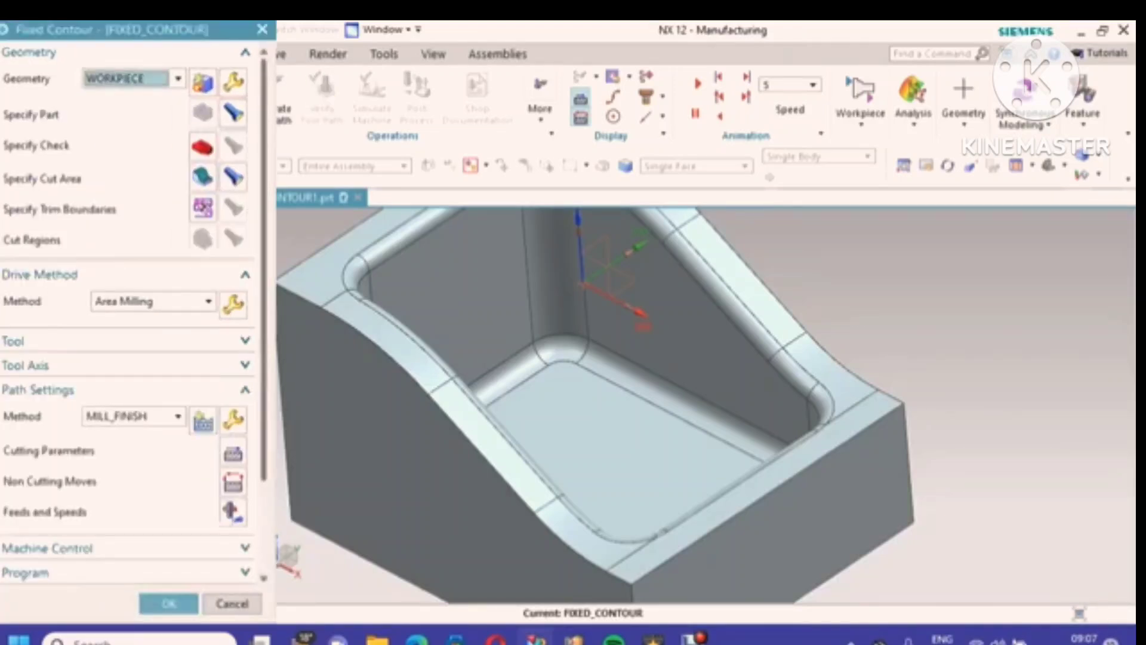
scroll(131, 298, down, 4)
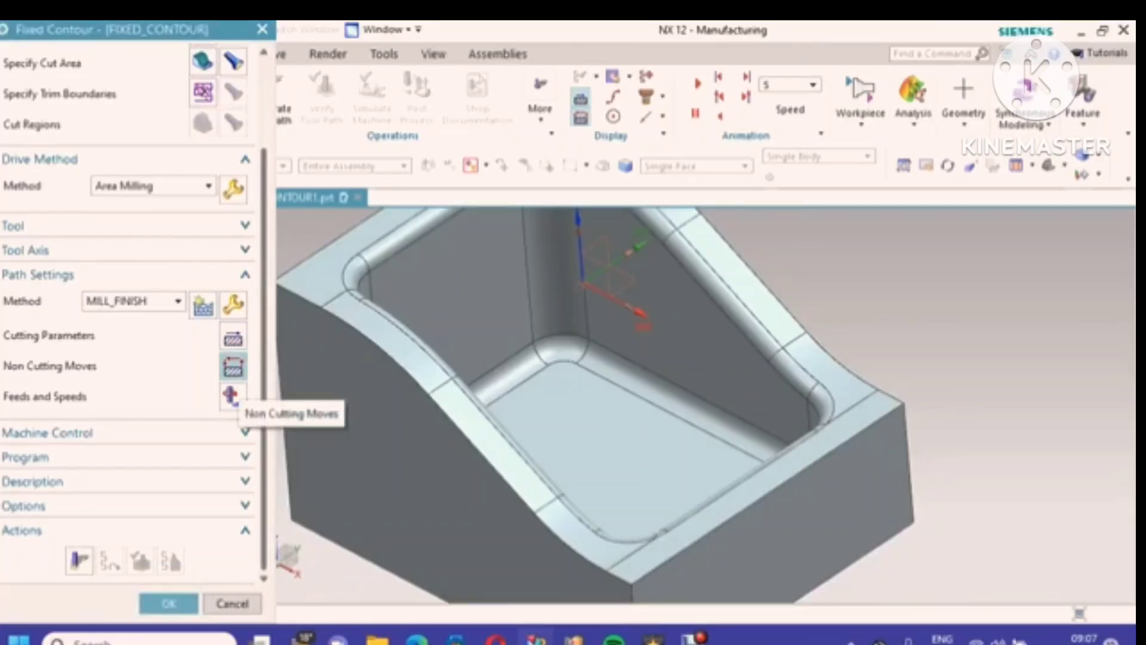
click(232, 395)
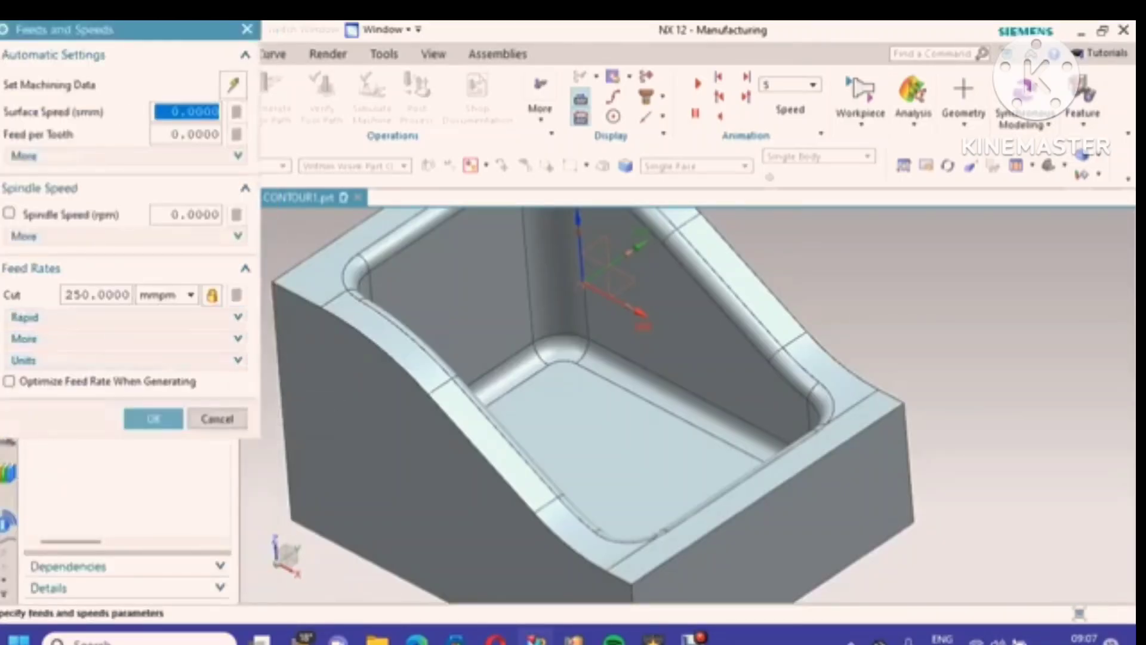
text(3)
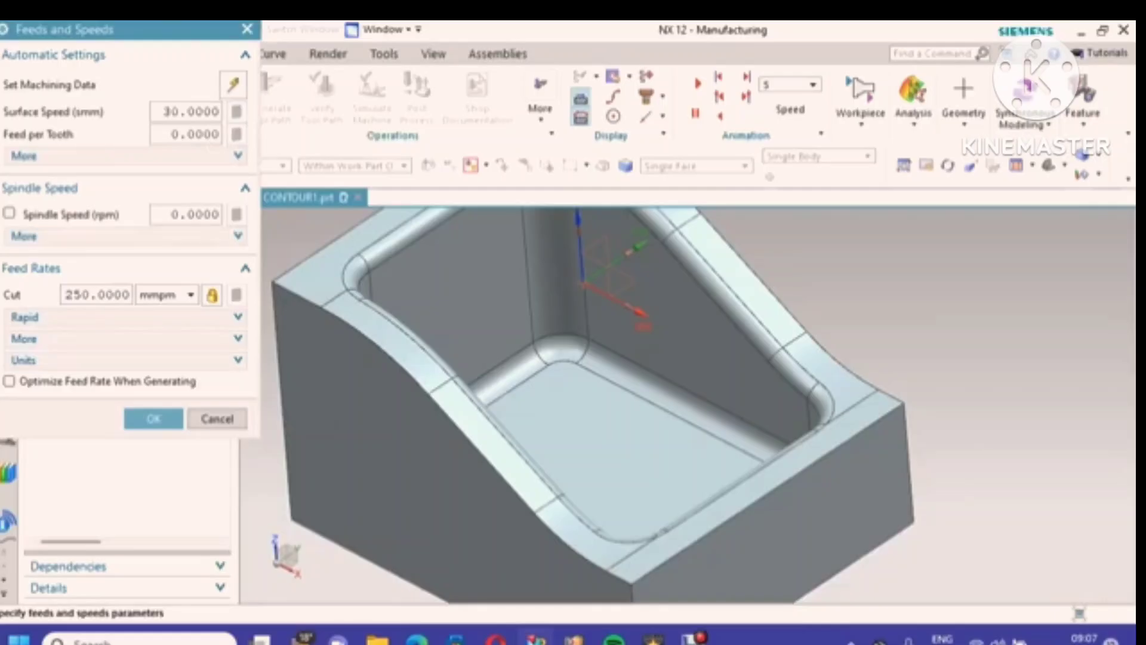
click(217, 419)
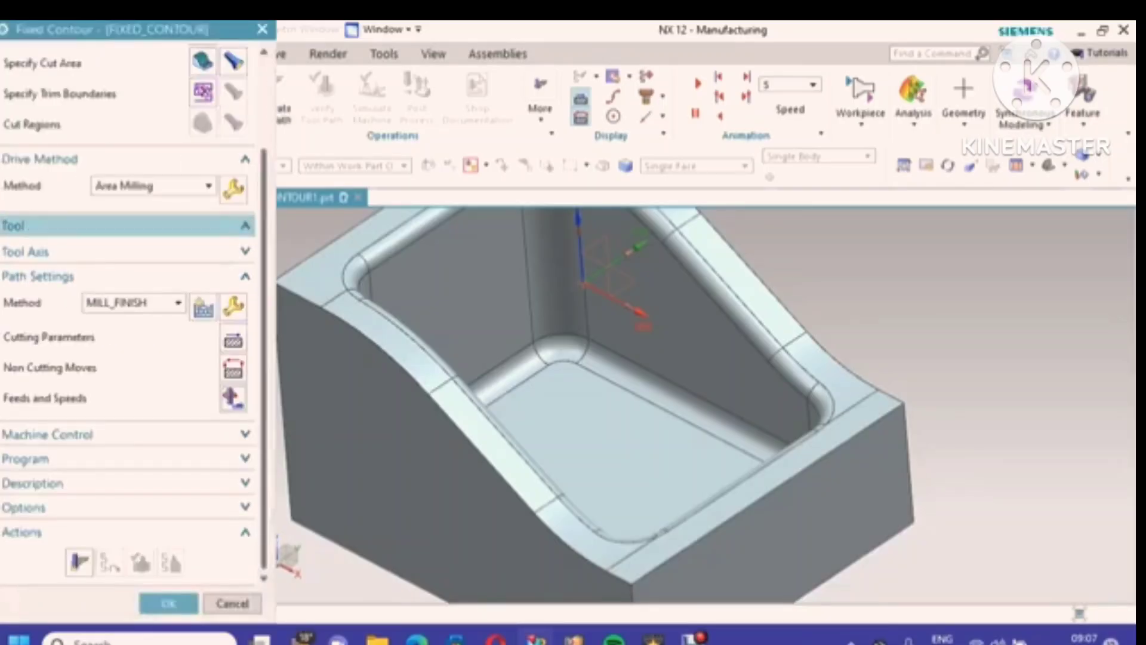
Step: Create a new ball mill tool named BALL_MILL8MM for the fixed contour operation
click(120, 226)
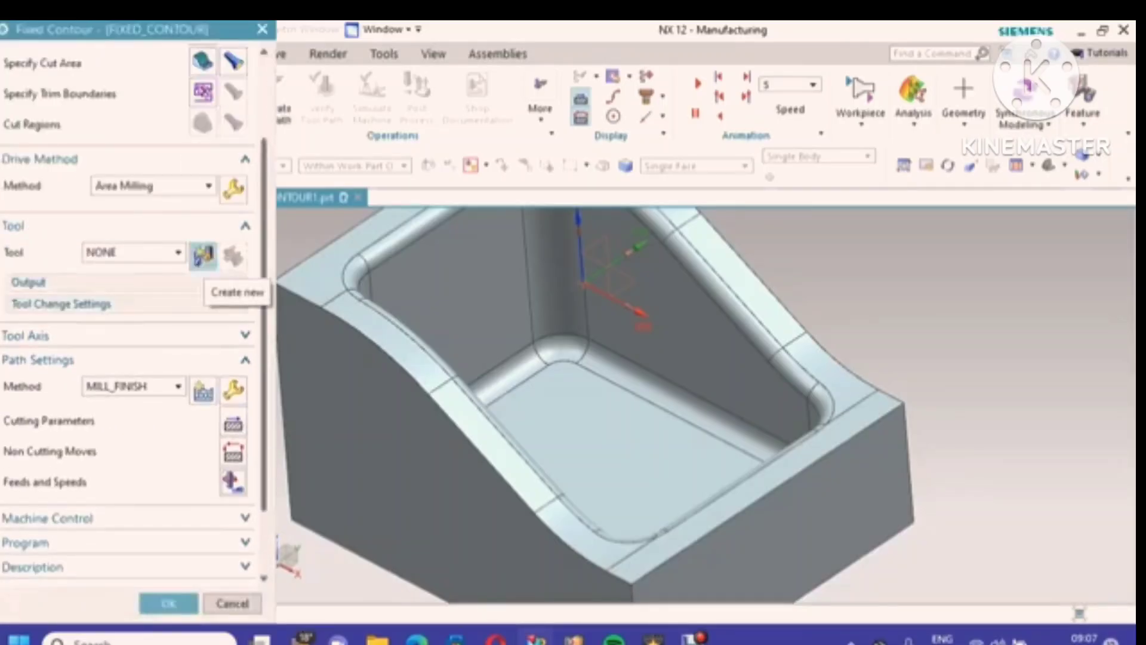
click(203, 255)
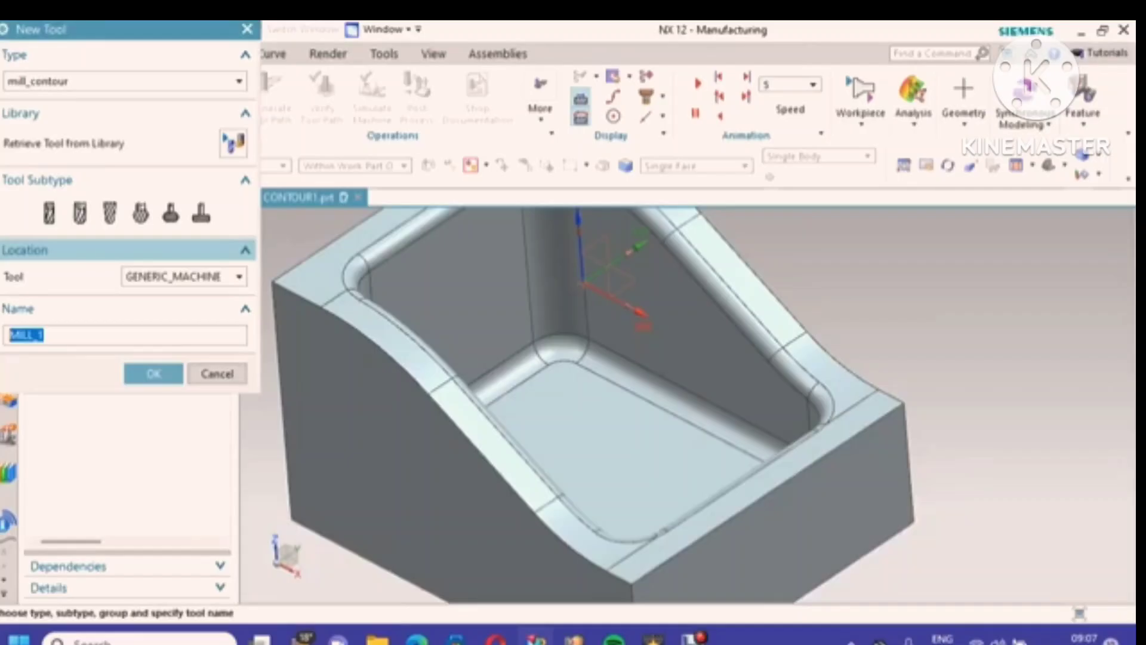
click(110, 213)
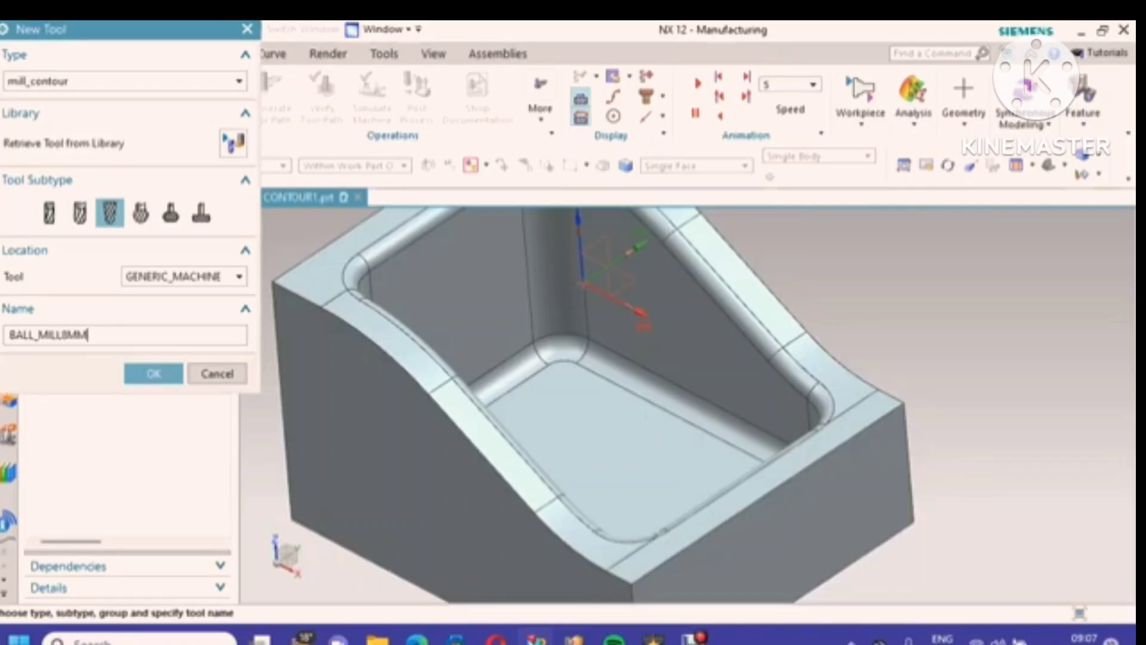
key(Return)
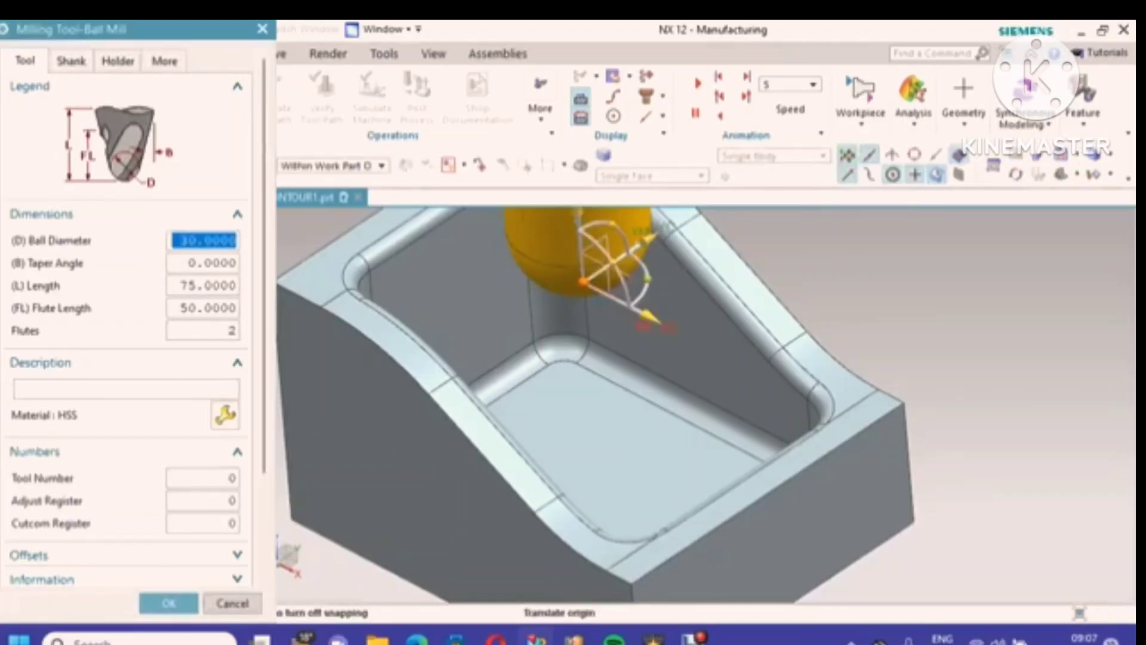
Step: Set the tool's ball diameter to 8 mm and enter HSS as its description
text(8)
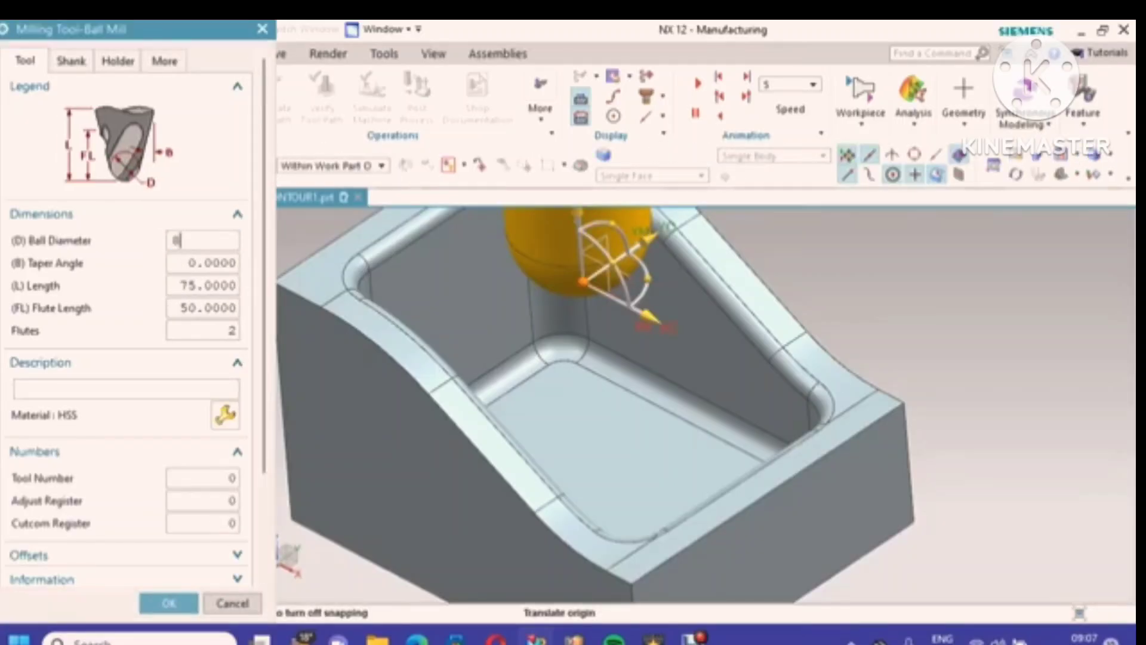
drag(264, 269, 263, 350)
click(126, 281)
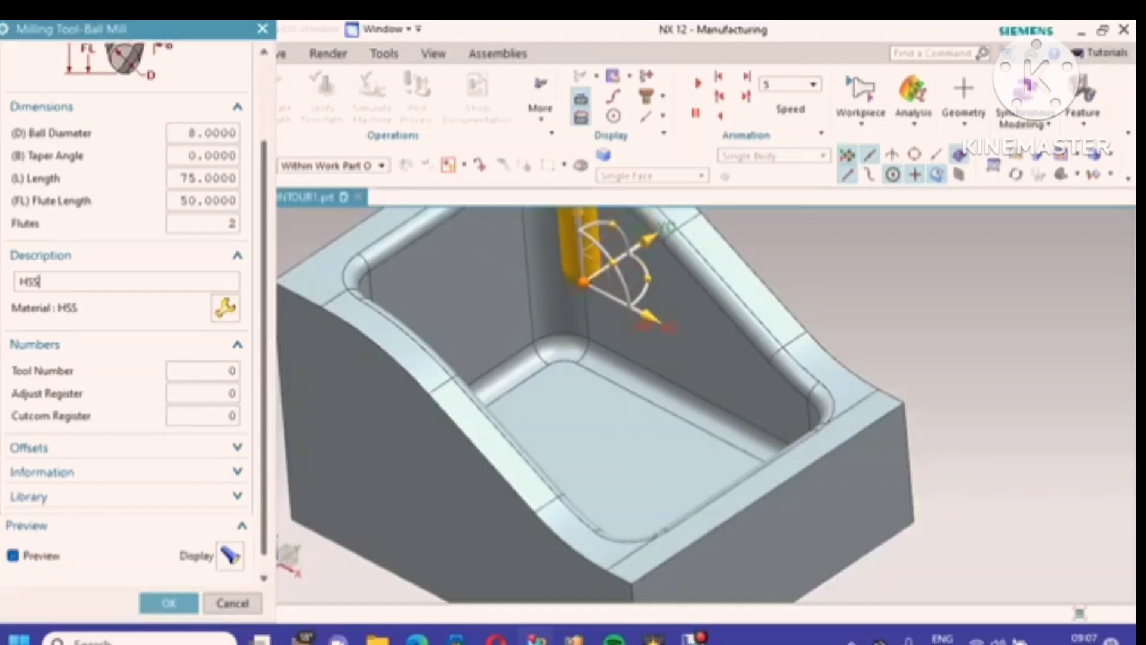
Step: Set both the tool number and the adjust register to 3 and accept the ball mill
double_click(204, 371)
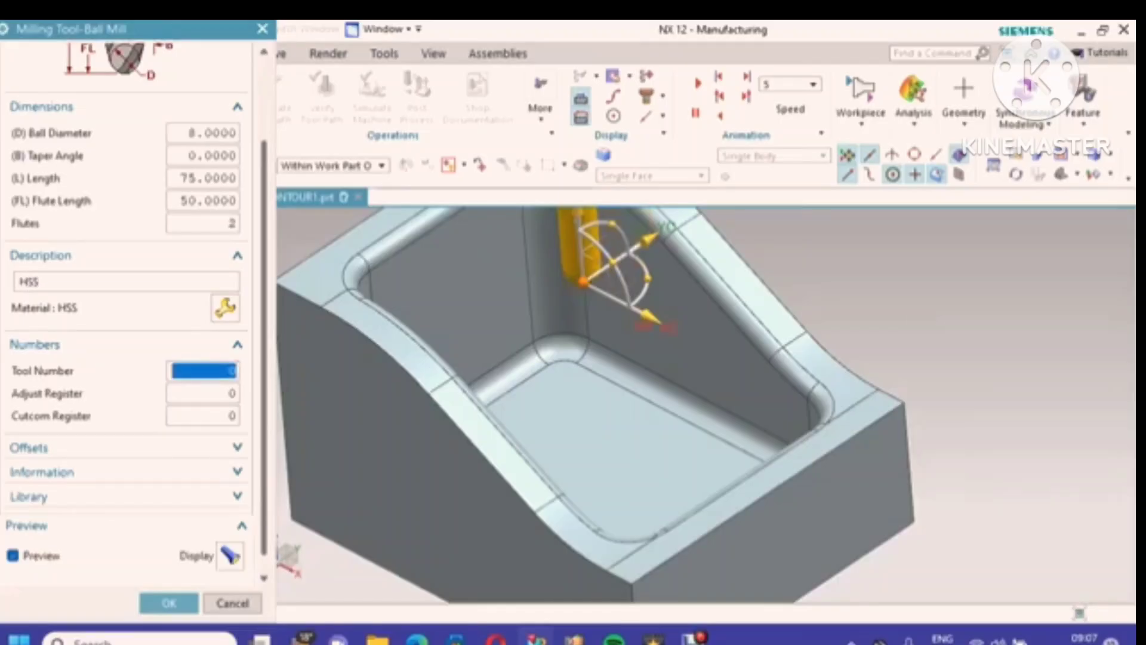
text(3)
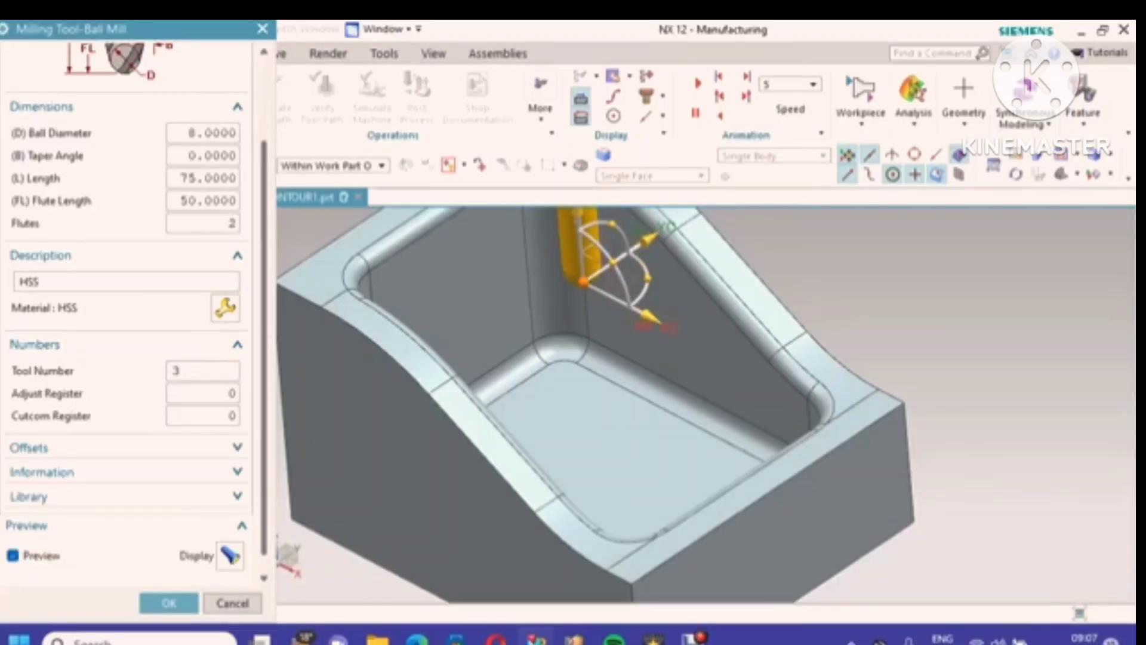
double_click(231, 393)
text(3)
scroll(131, 358, down, 1)
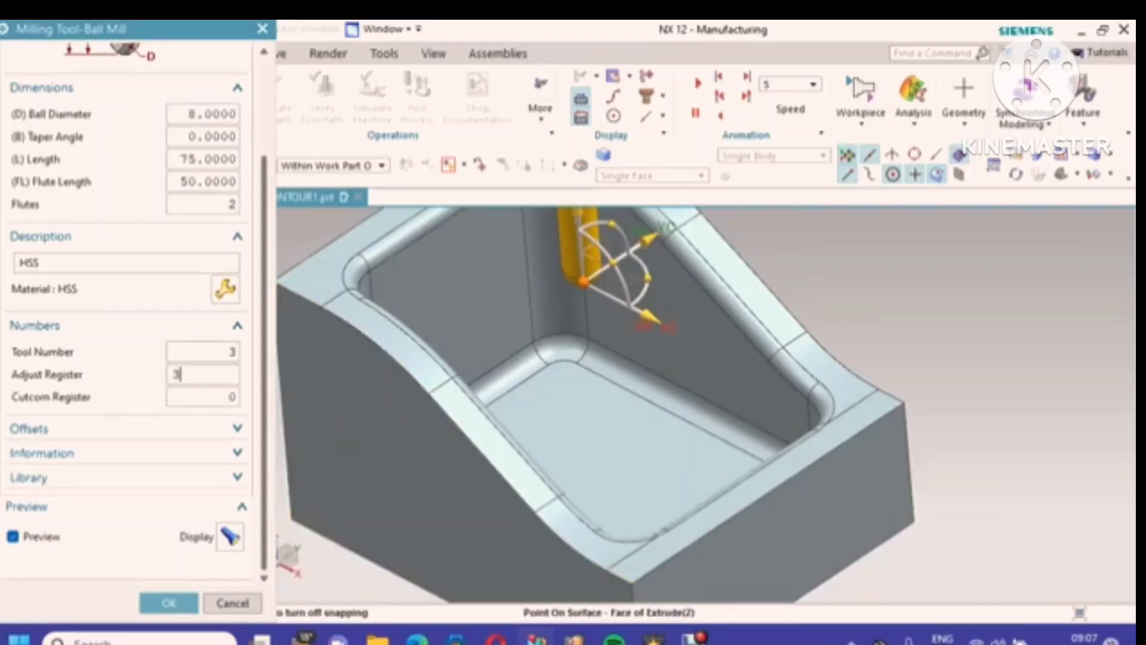
click(169, 602)
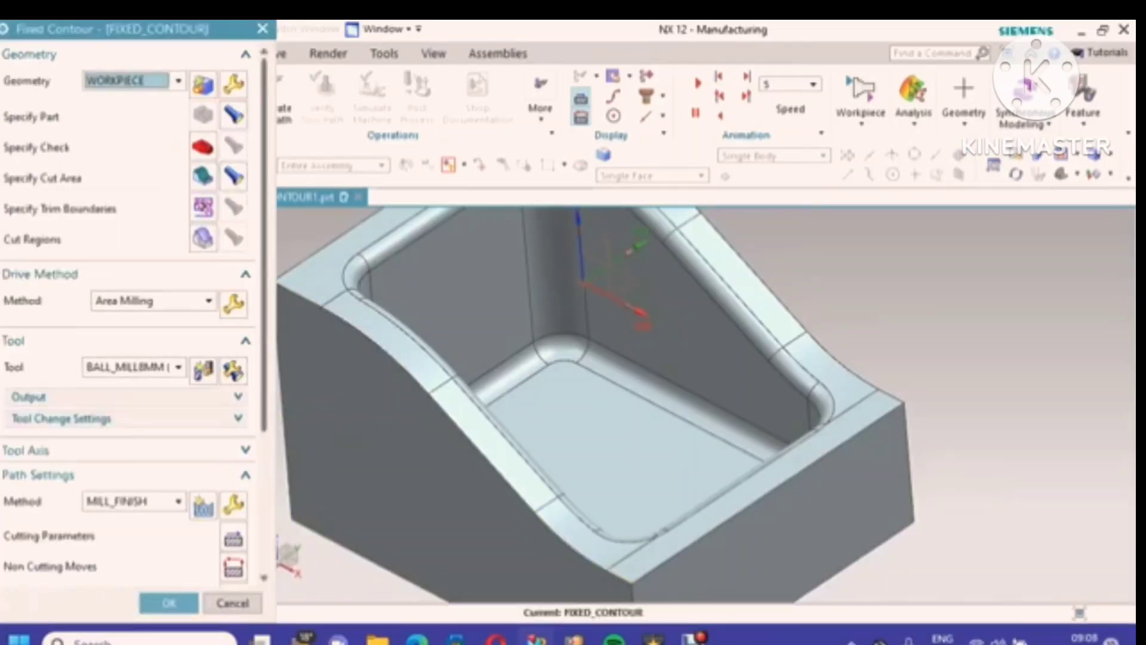
Step: Generate the fixed contour tool path over the upper rim faces and accept the operation
scroll(128, 315, down, 5)
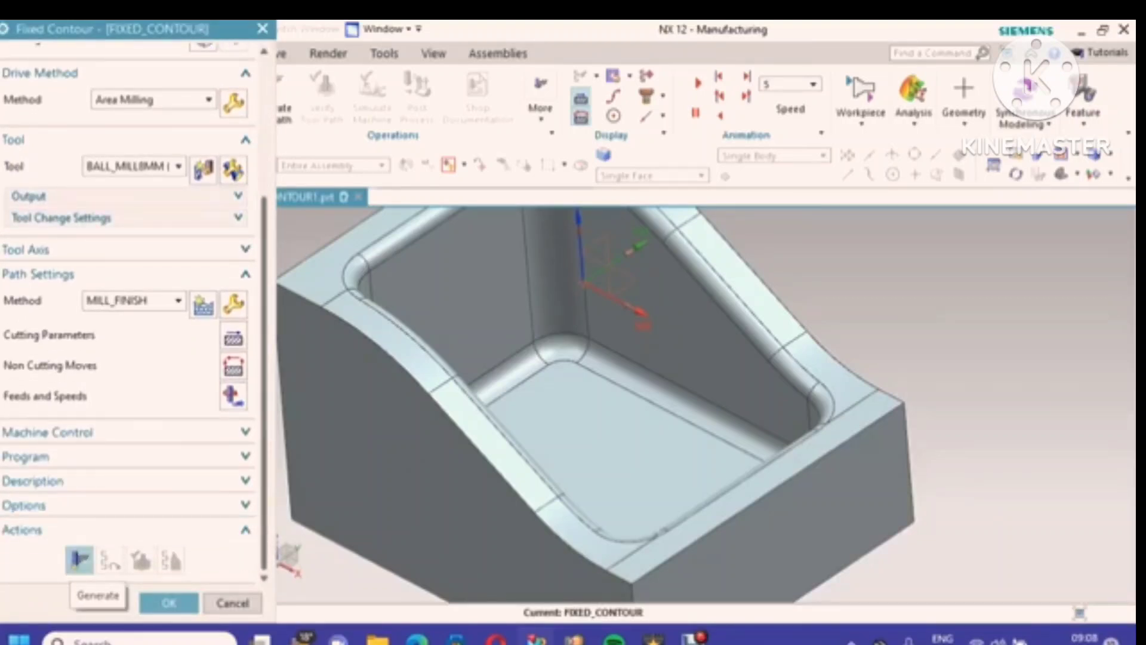
click(79, 560)
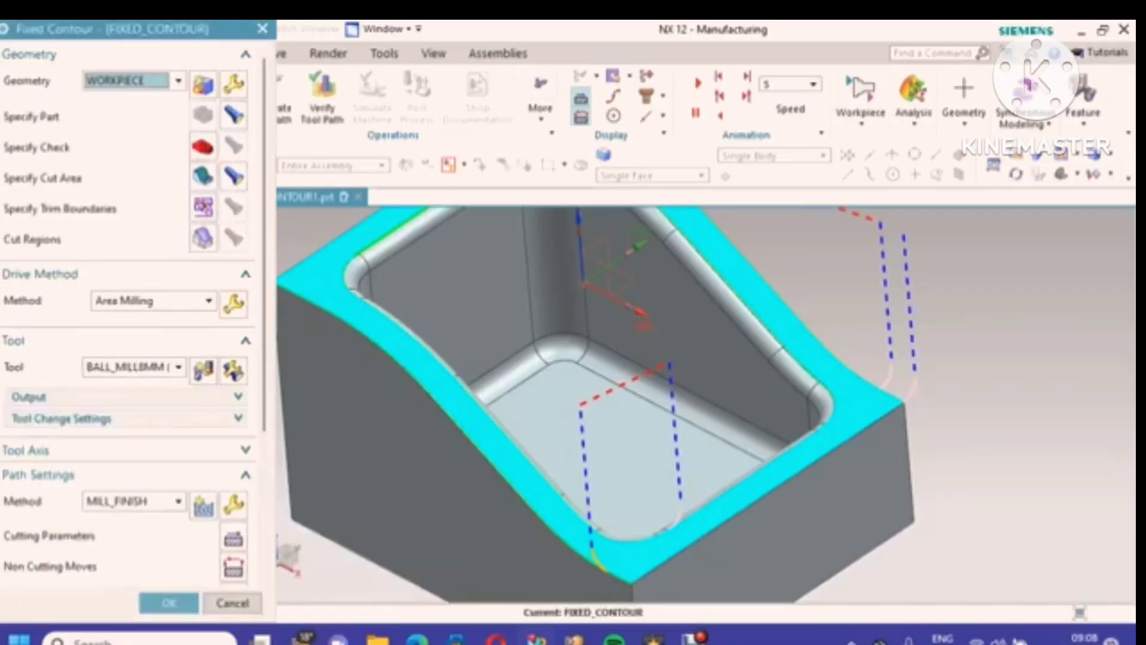
scroll(439, 444, up, 3)
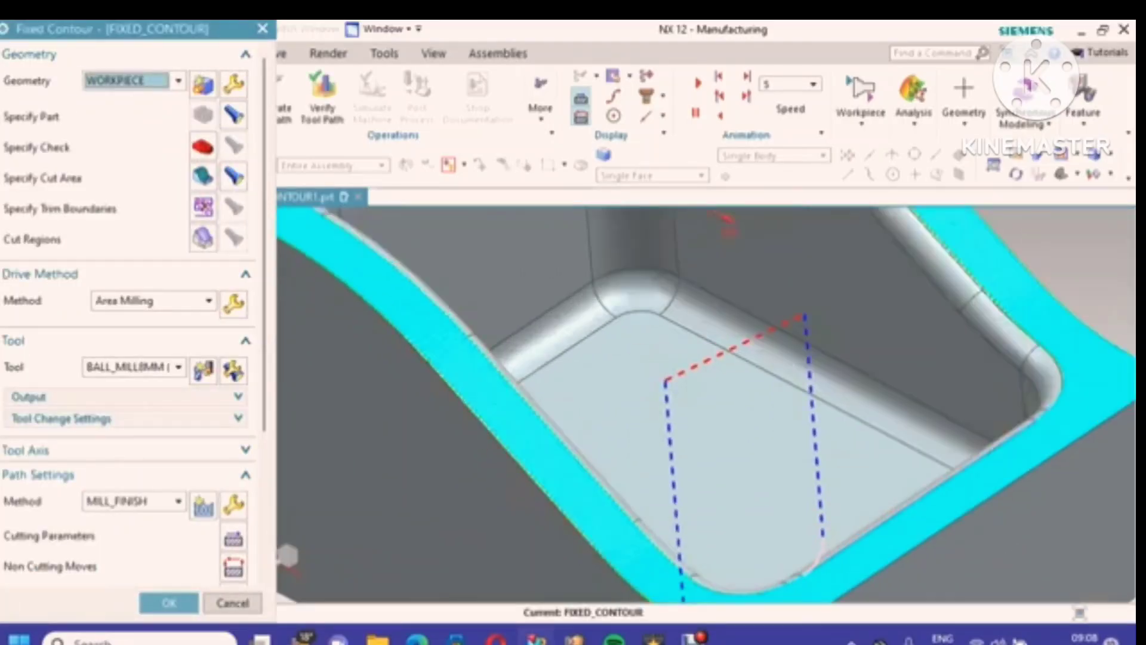
scroll(706, 404, down, 3)
click(169, 602)
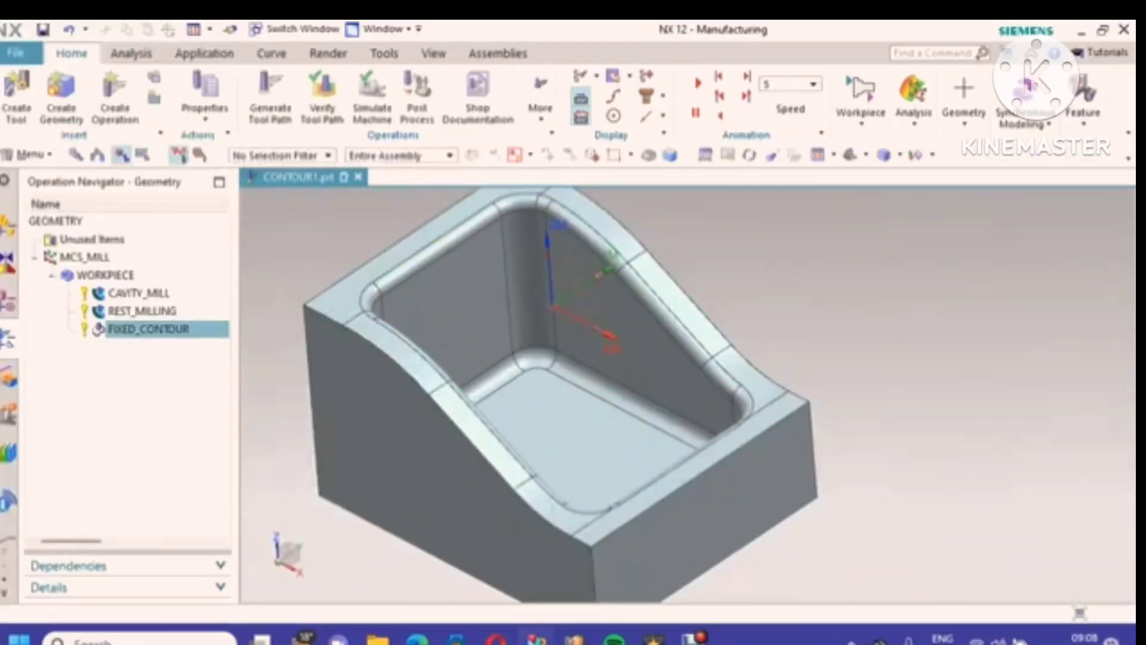
Step: Verify the FIXED_CONTOUR tool path with a 3D dynamic simulation, starting at animation speed 1 and raising it to 6
right_click(206, 329)
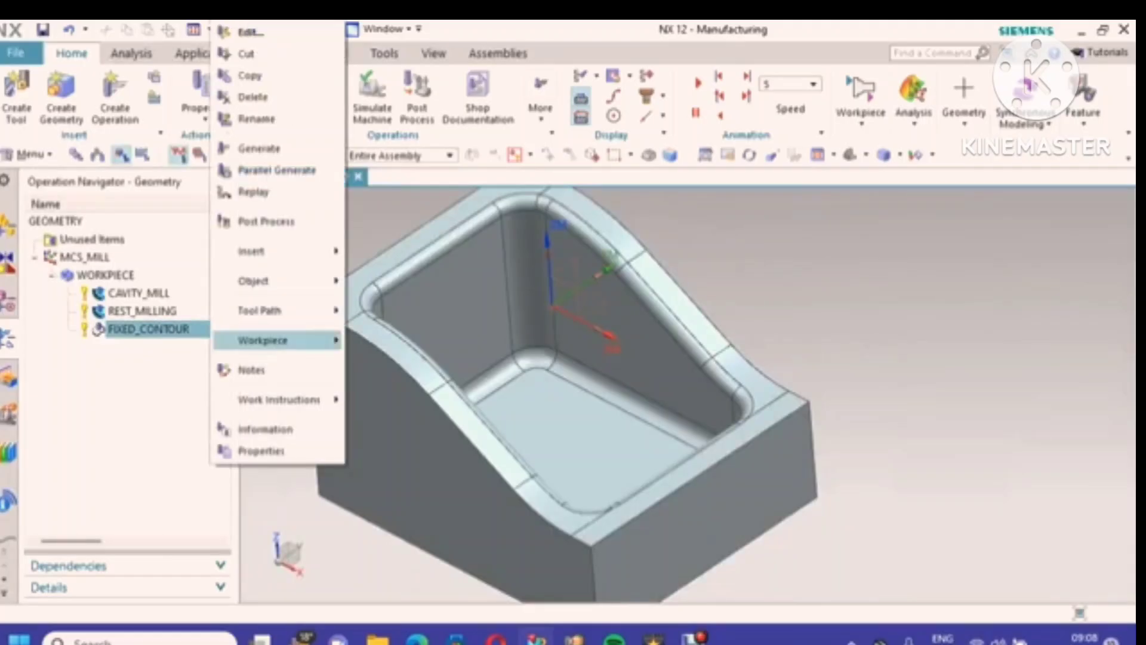
mouse_move(274, 311)
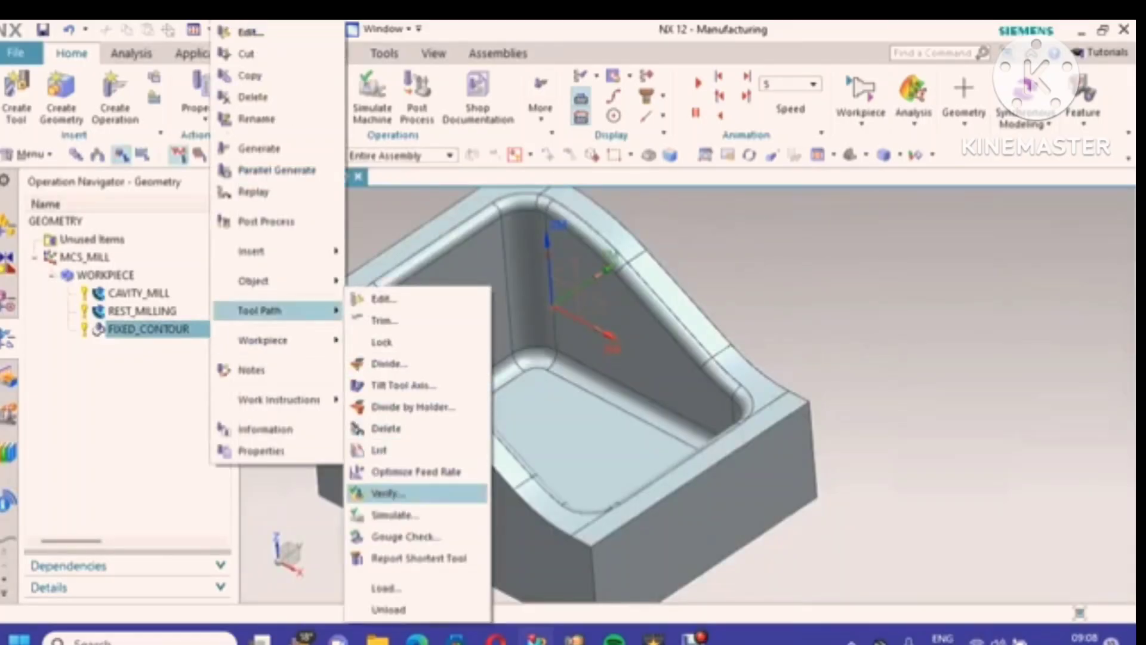
click(388, 494)
scroll(125, 298, down, 3)
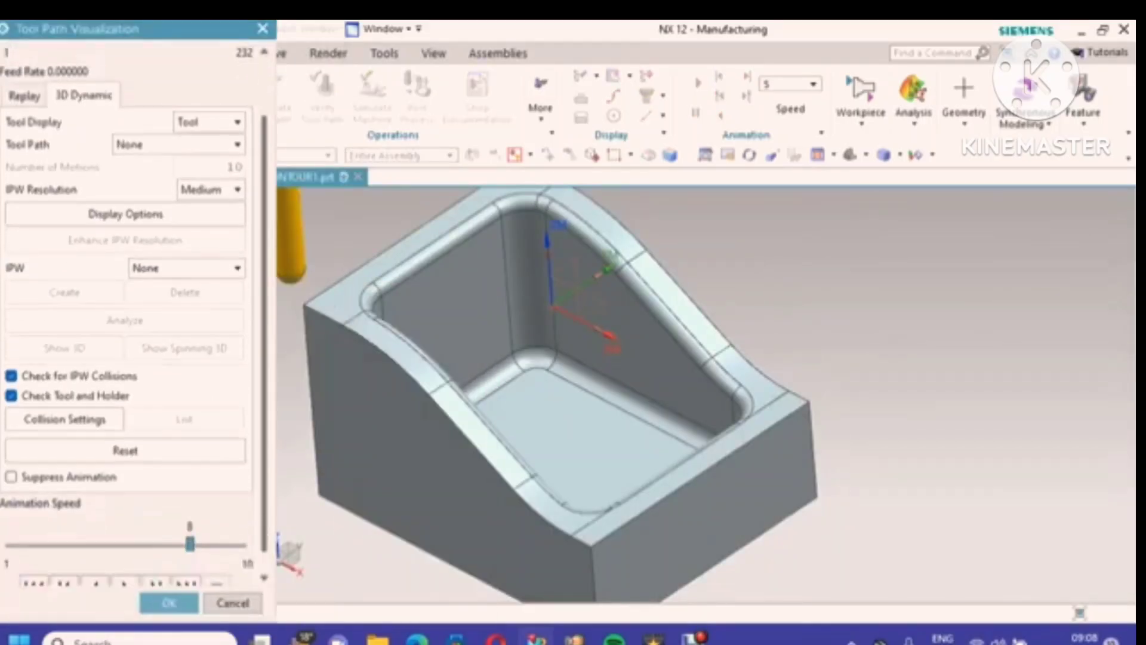
drag(189, 524, 9, 524)
click(126, 566)
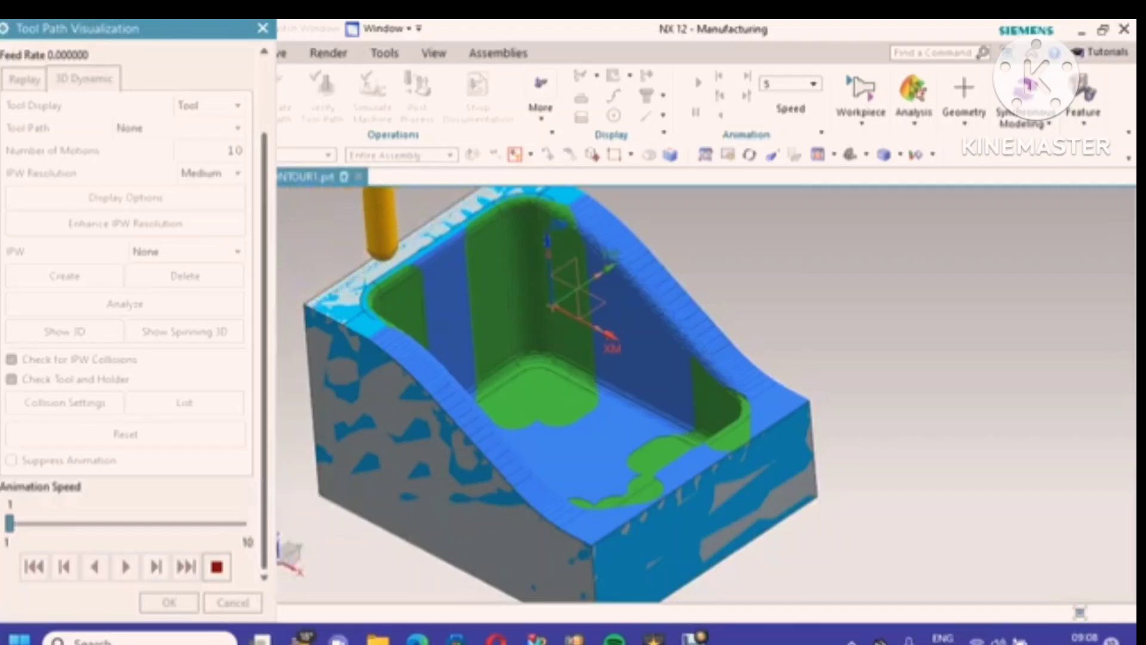
drag(9, 523, 139, 524)
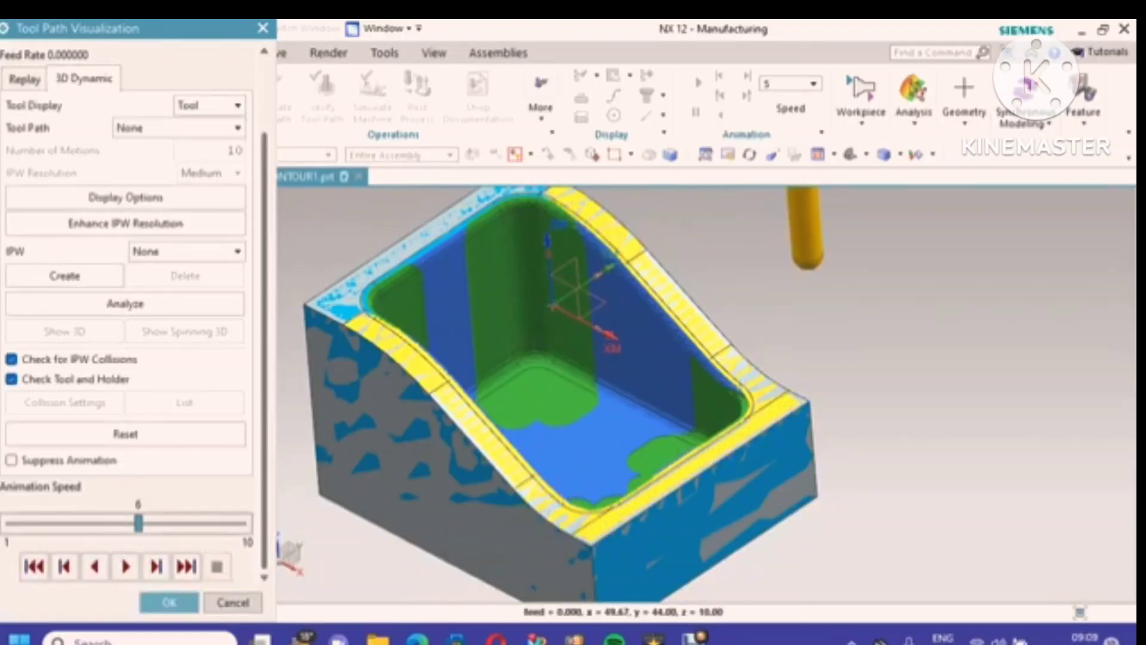
click(169, 602)
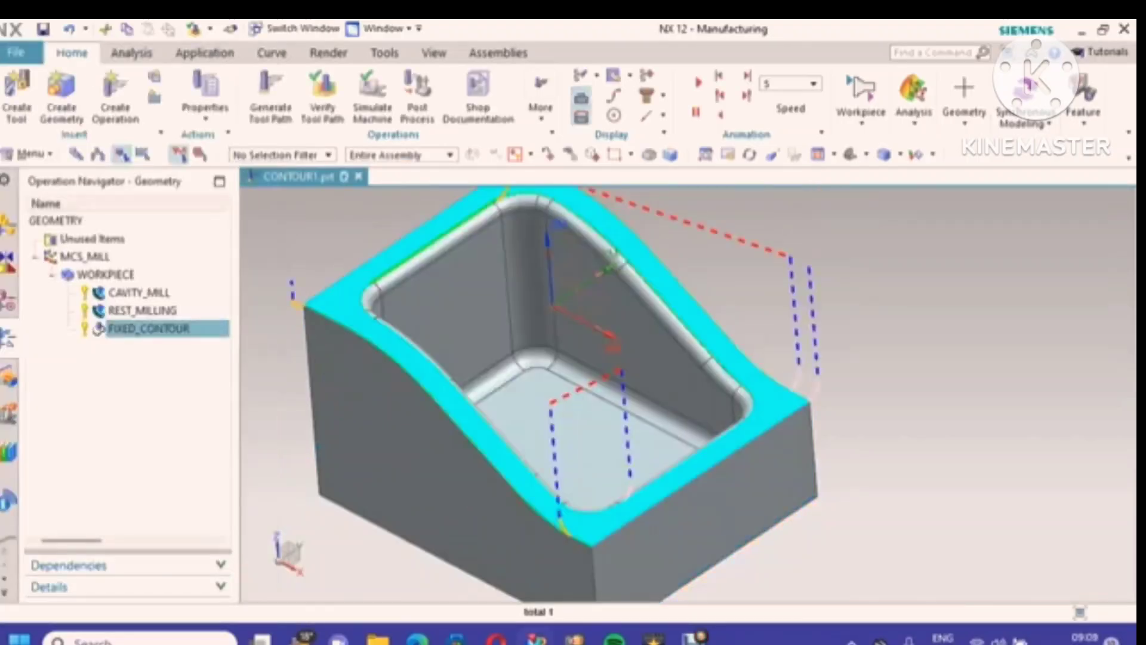
Step: Edit the FIXED_CONTOUR area milling drive settings to use a specified cut angle of 90 degrees from XC
right_click(202, 329)
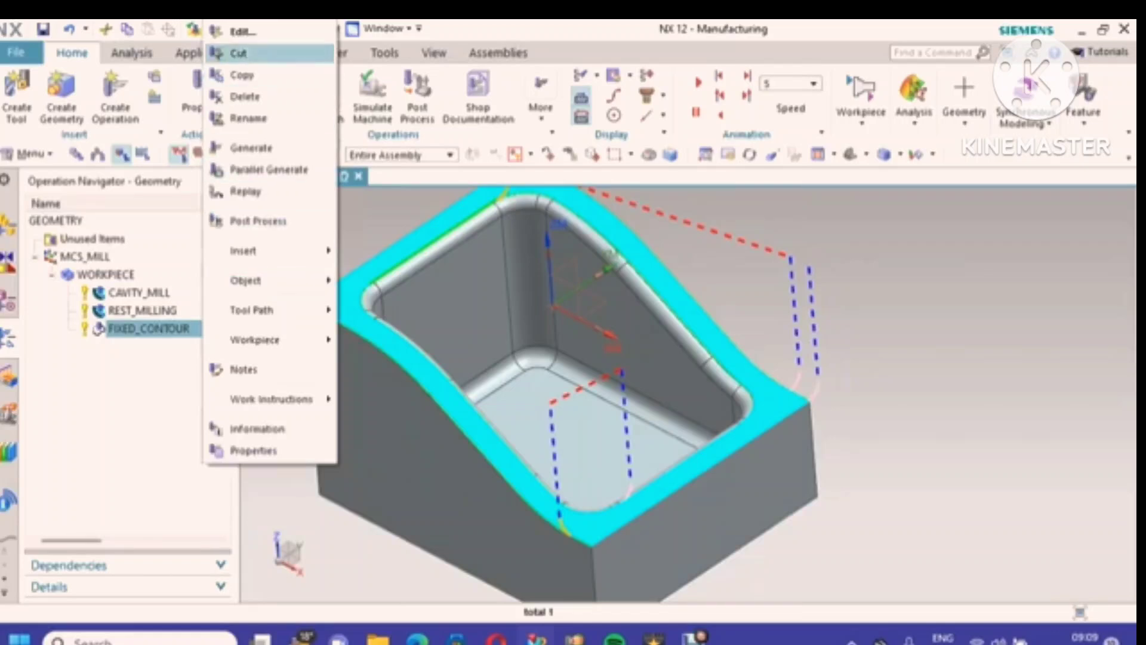
click(241, 32)
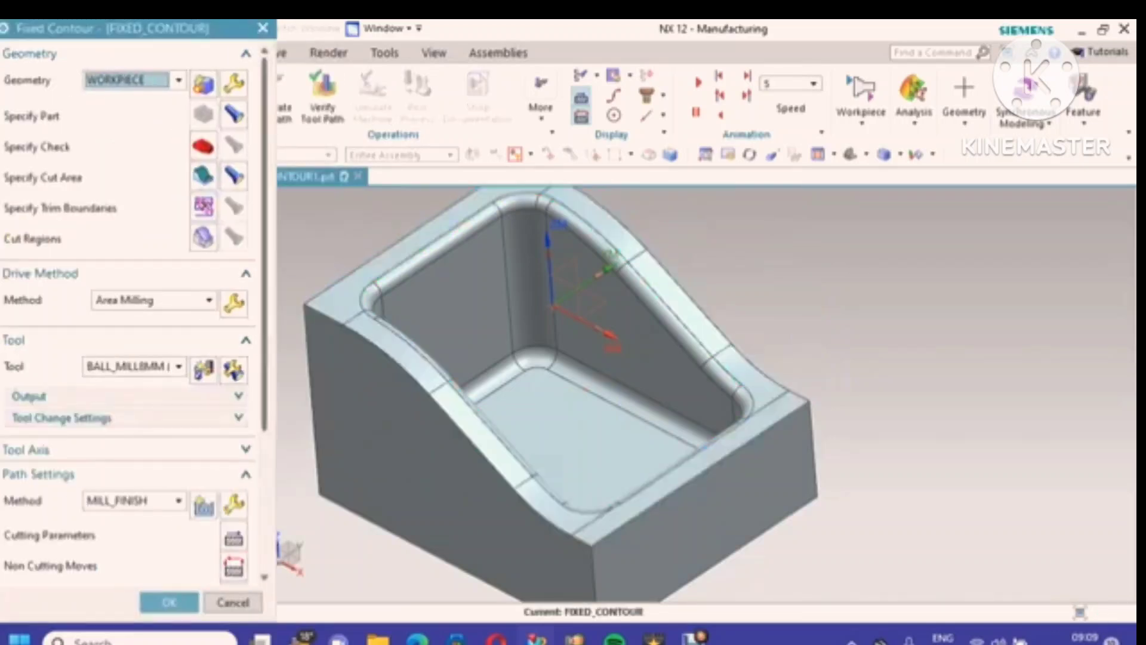
scroll(230, 277, down, 3)
click(233, 206)
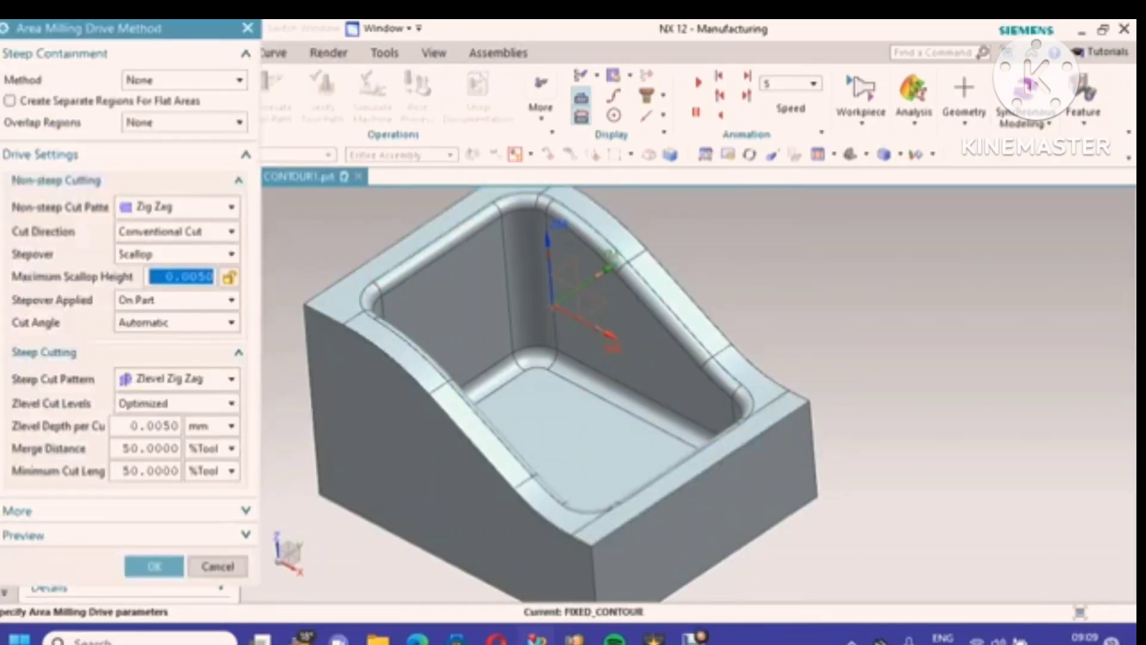
click(231, 322)
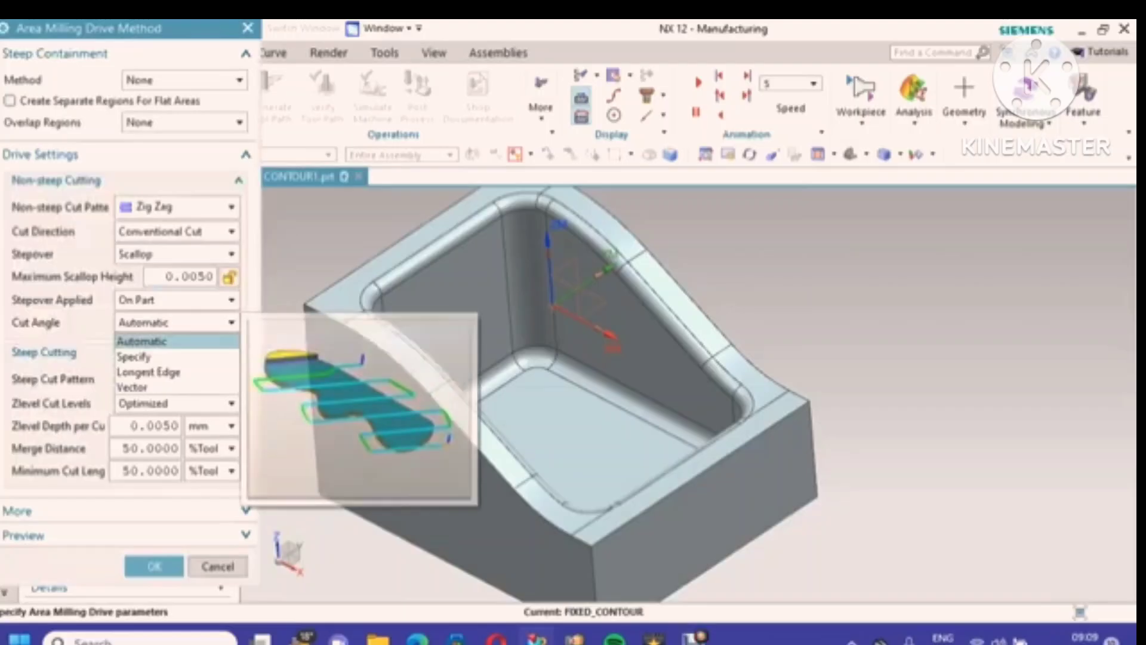
click(239, 353)
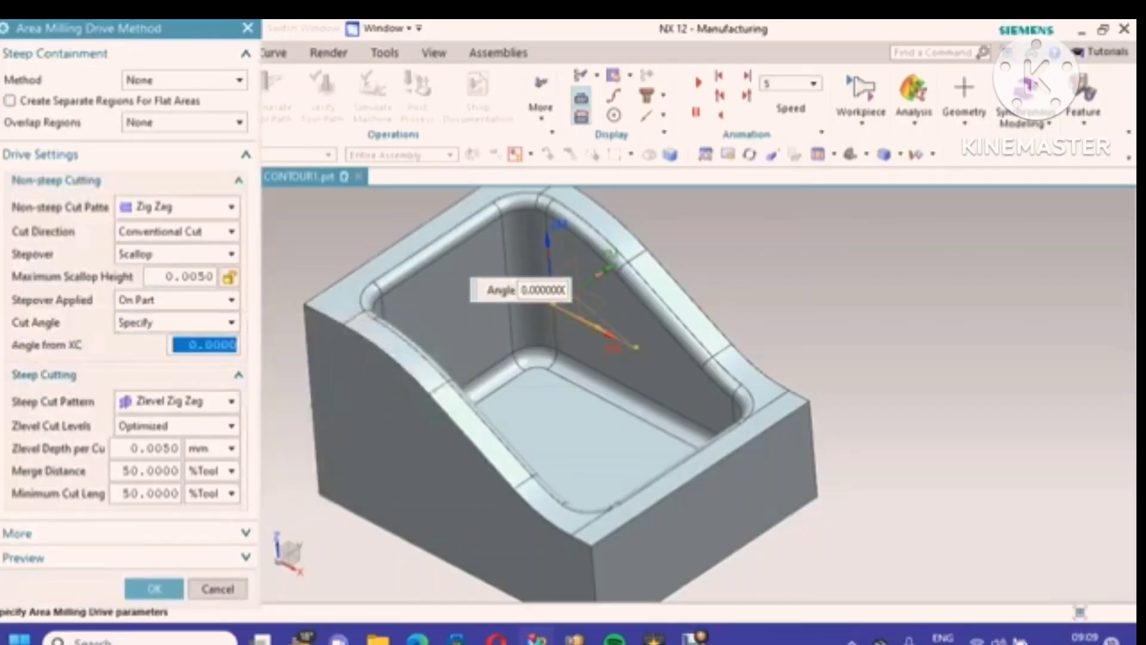
text(5)
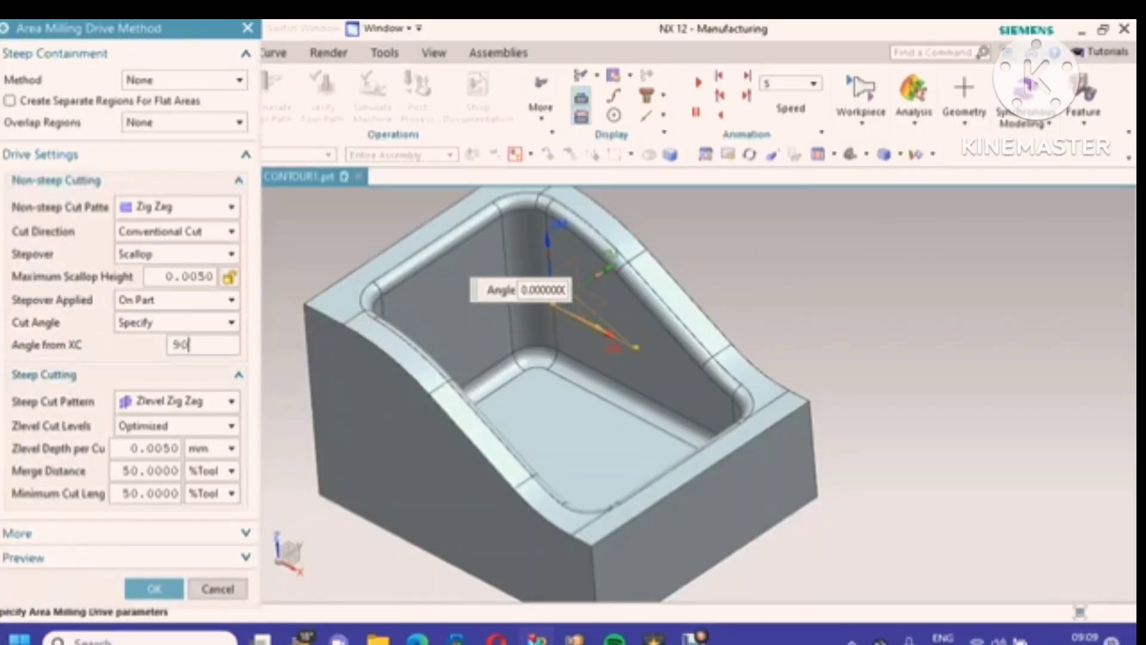
click(154, 590)
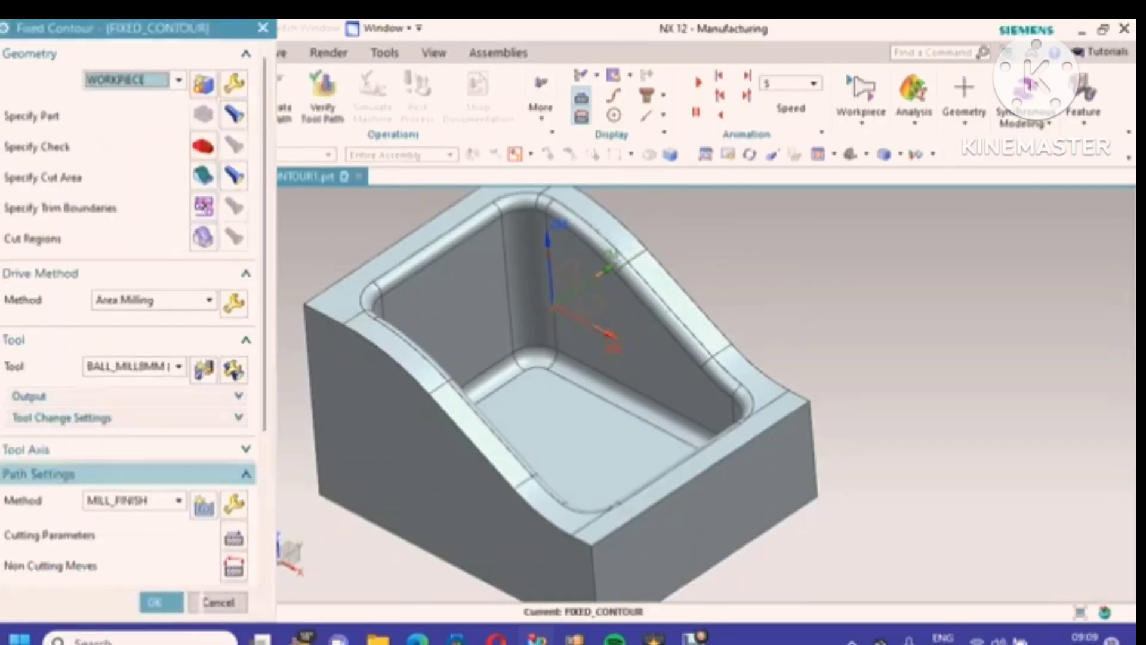
Step: Regenerate the fixed contour tool path with the edited drive settings
scroll(128, 298, down, 5)
click(80, 559)
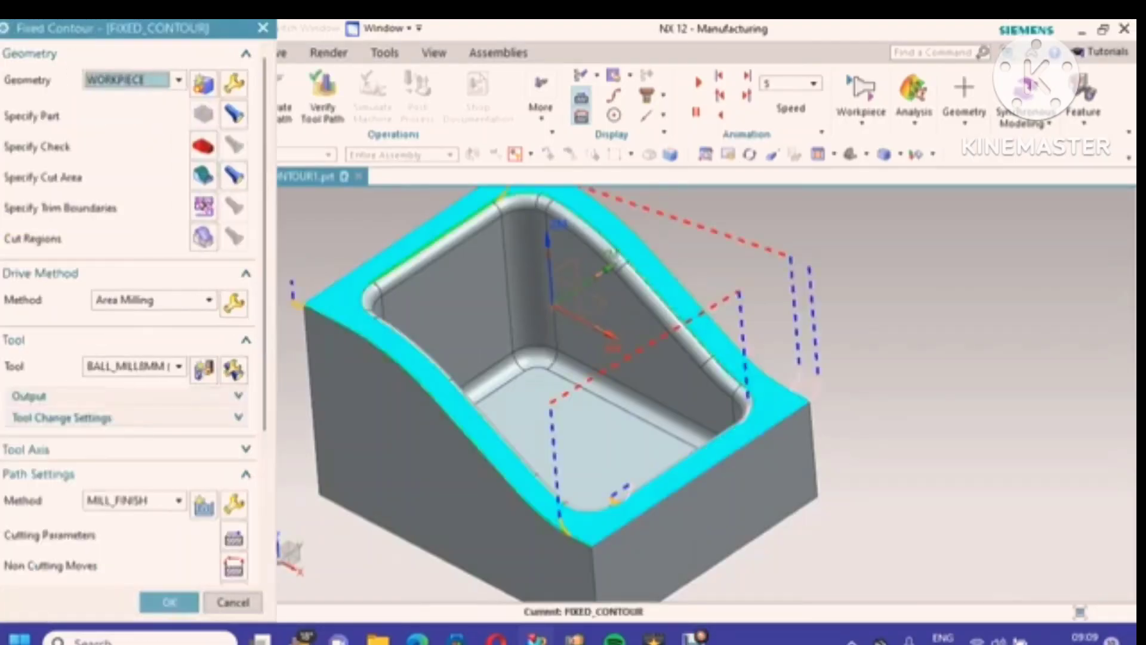
scroll(128, 358, down, 5)
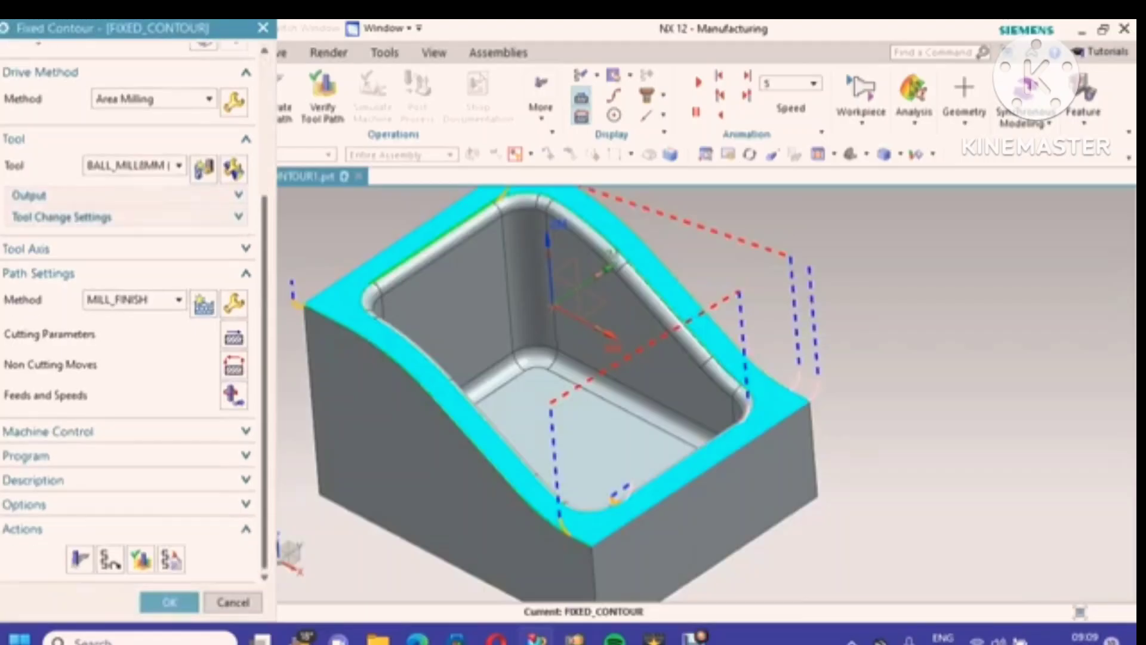
Step: Verify the regenerated FIXED_CONTOUR tool path with a 3D dynamic simulation and close the visualization
click(141, 560)
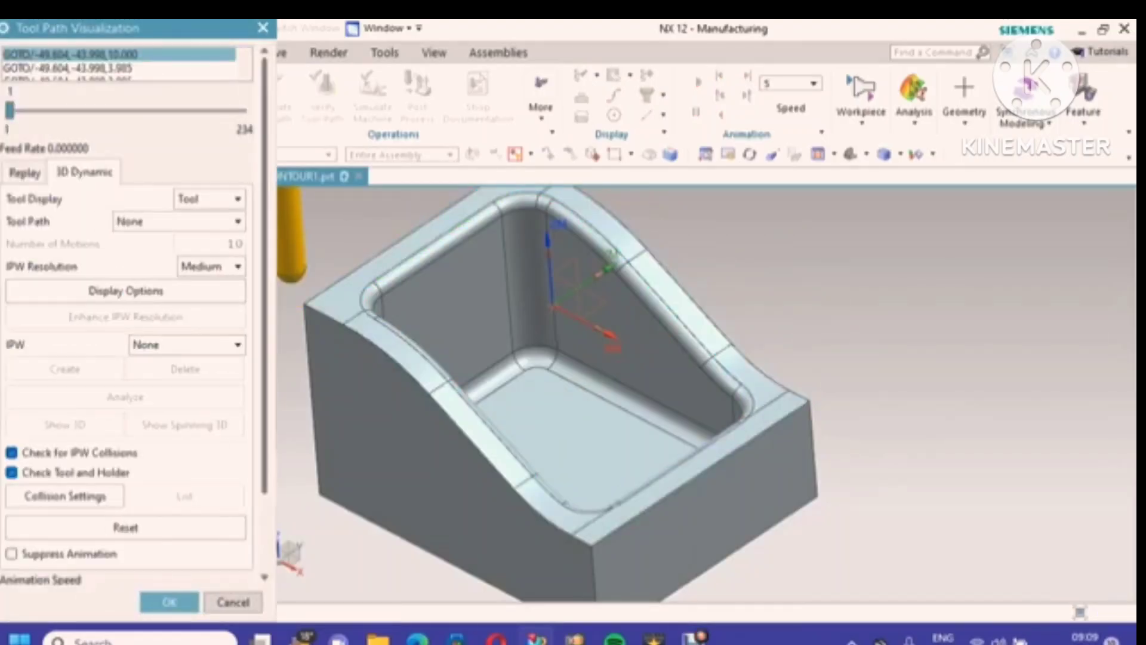
scroll(128, 298, down, 3)
click(126, 566)
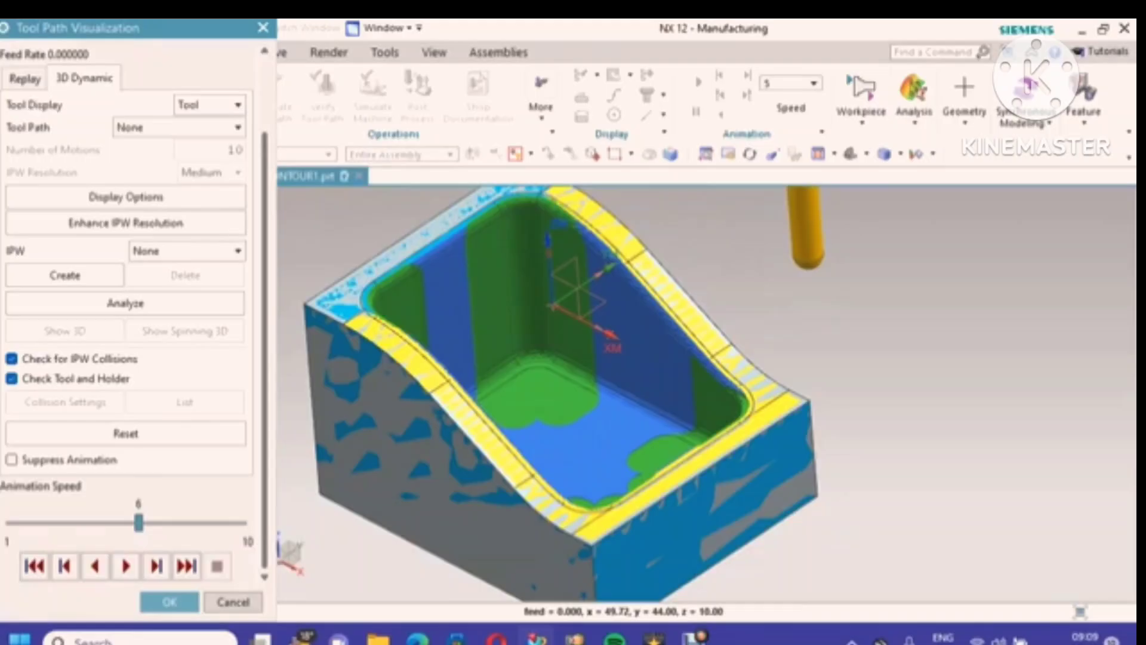
click(170, 602)
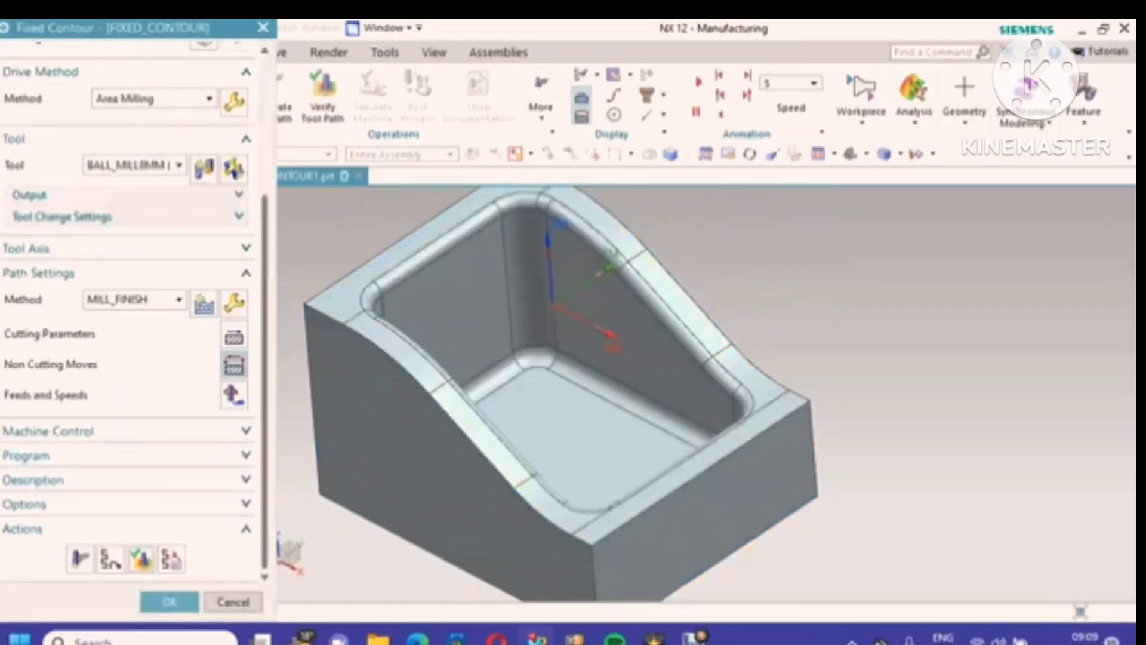
Step: Set the area milling drive's cut angle from XC to 180 degrees and regenerate the fixed contour tool path
click(234, 102)
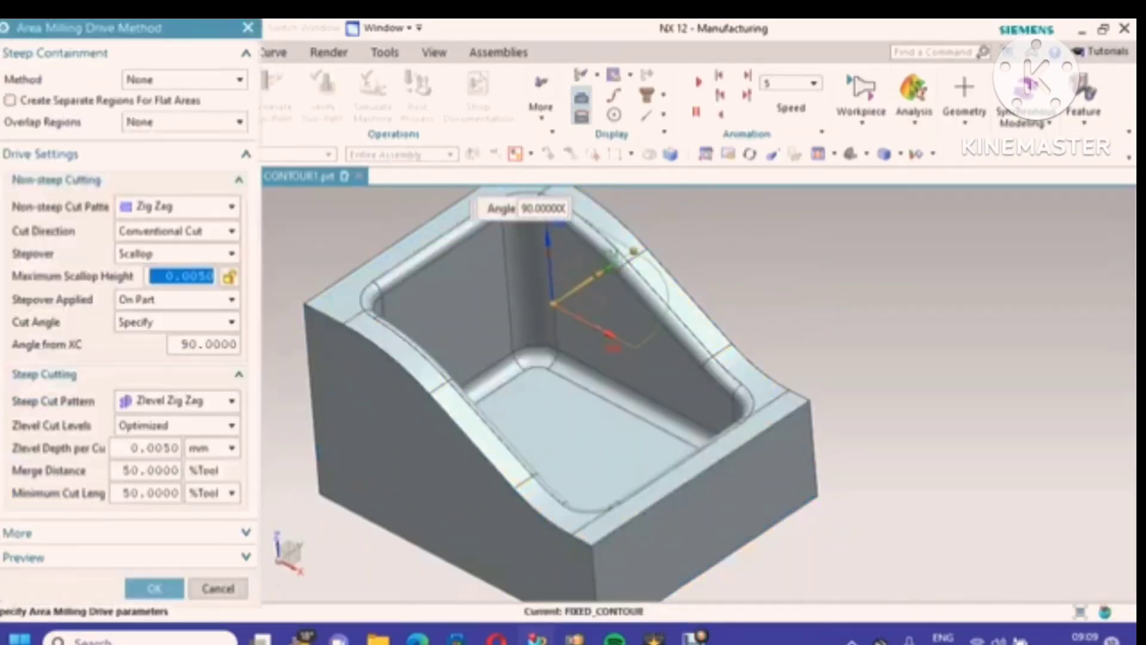
double_click(206, 345)
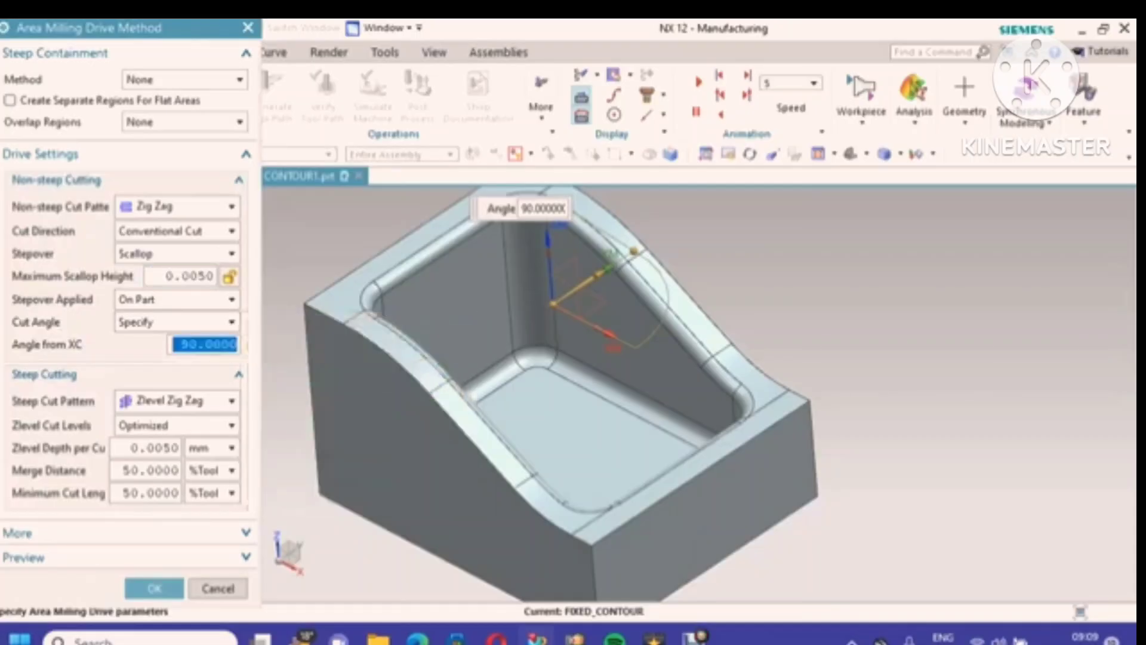
text(180)
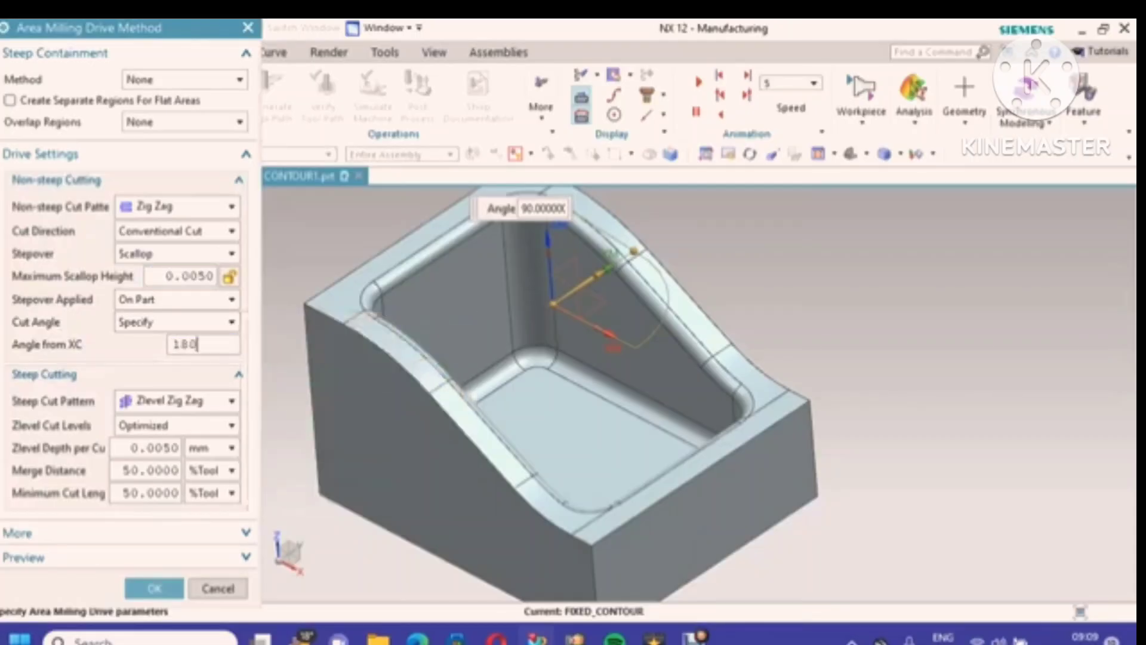
click(154, 588)
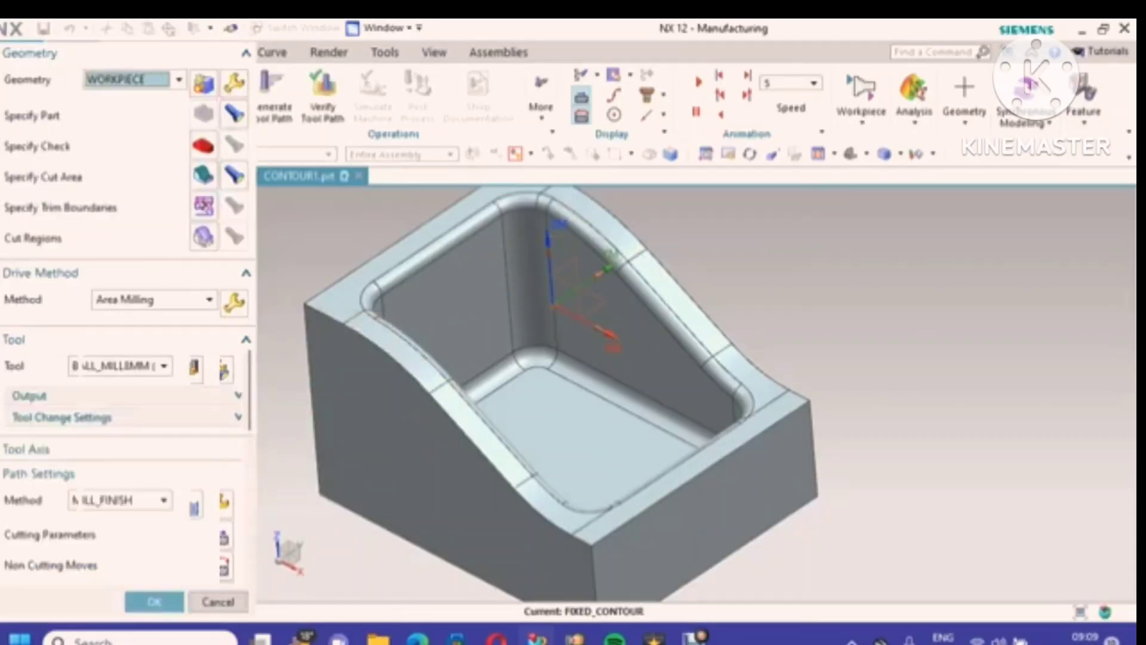
scroll(129, 358, down, 5)
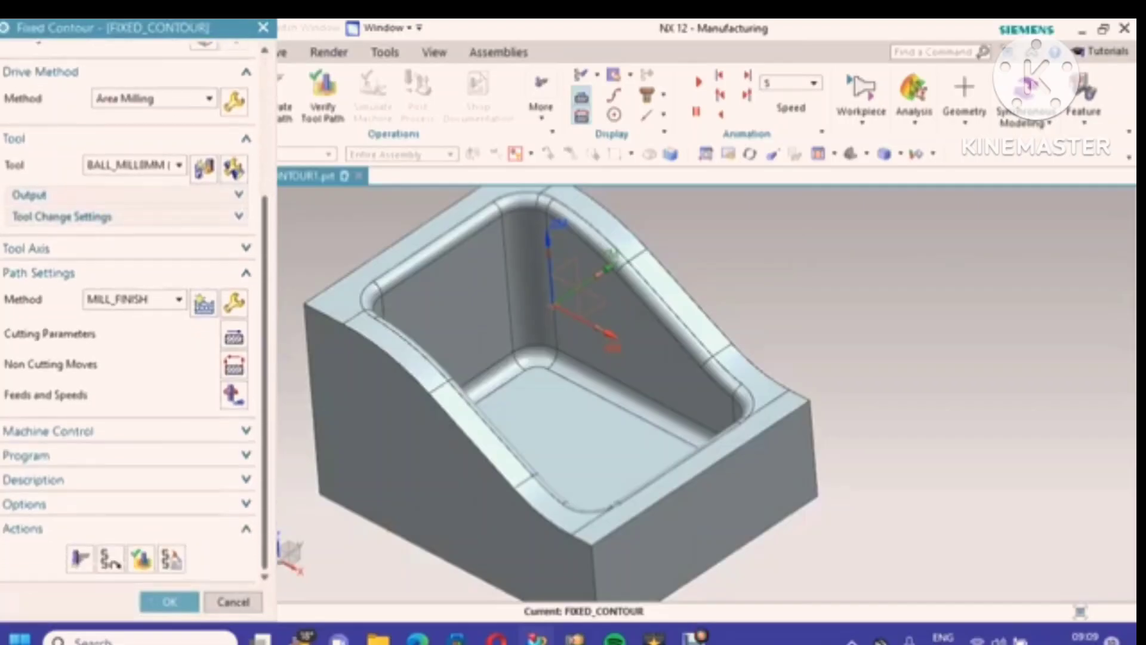
click(79, 559)
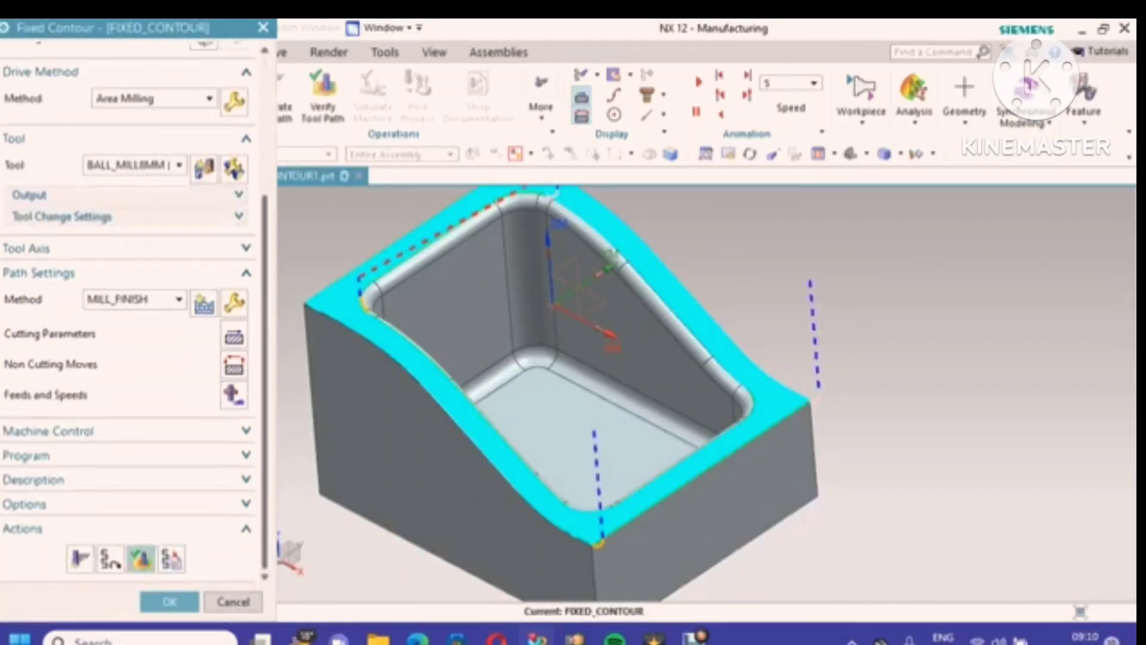
Step: Simulate the tool path with the 180-degree cut angle in 3D dynamic mode and inspect the machined rim
click(140, 558)
scroll(125, 417, down, 3)
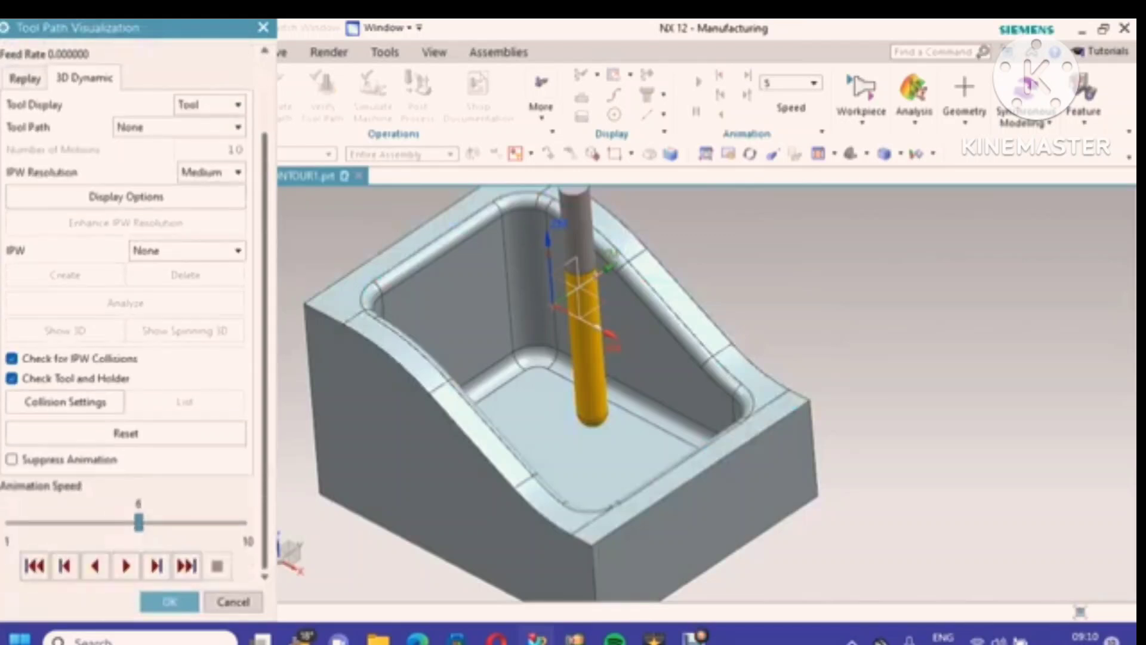
click(126, 565)
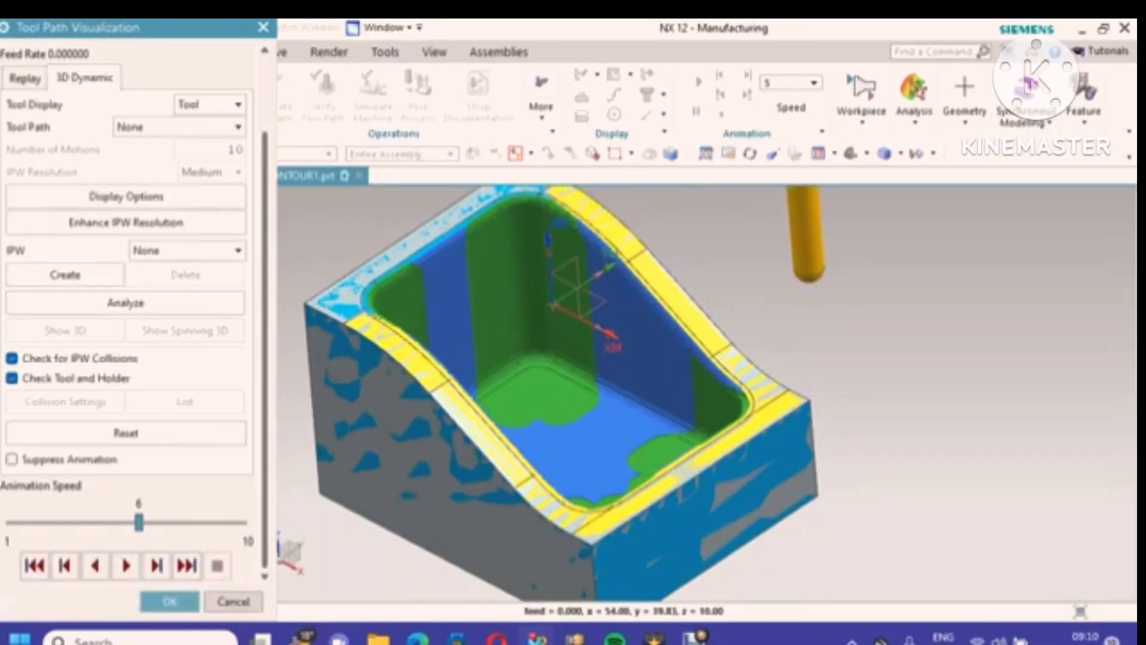
scroll(316, 352, up, 2)
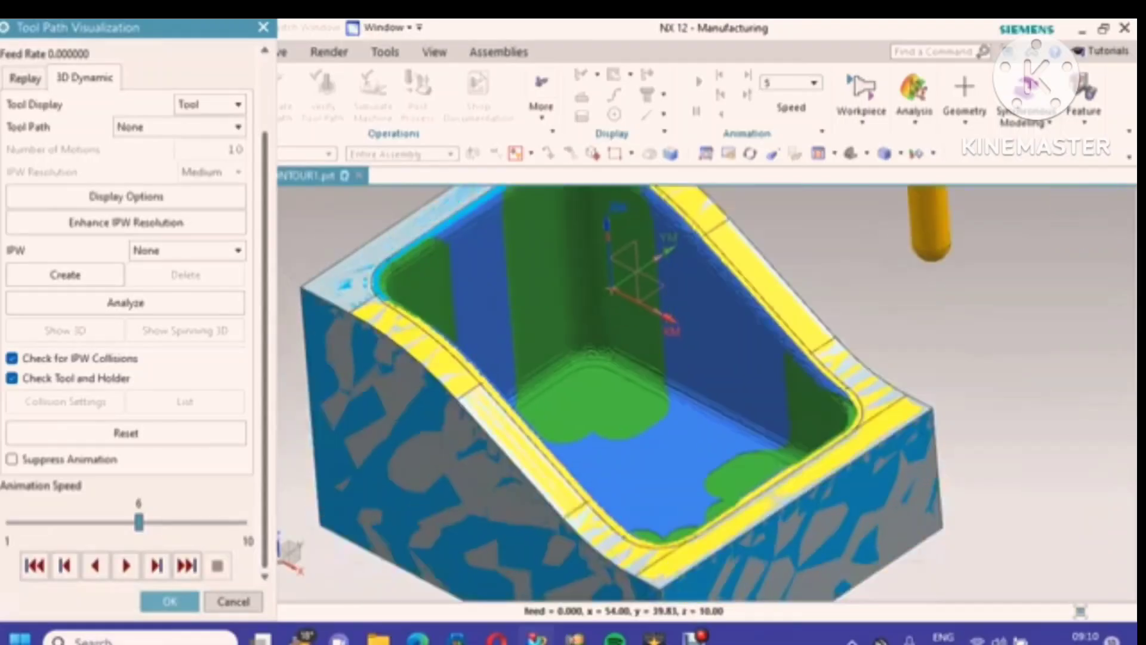
scroll(344, 326, down, 3)
scroll(412, 364, up, 1)
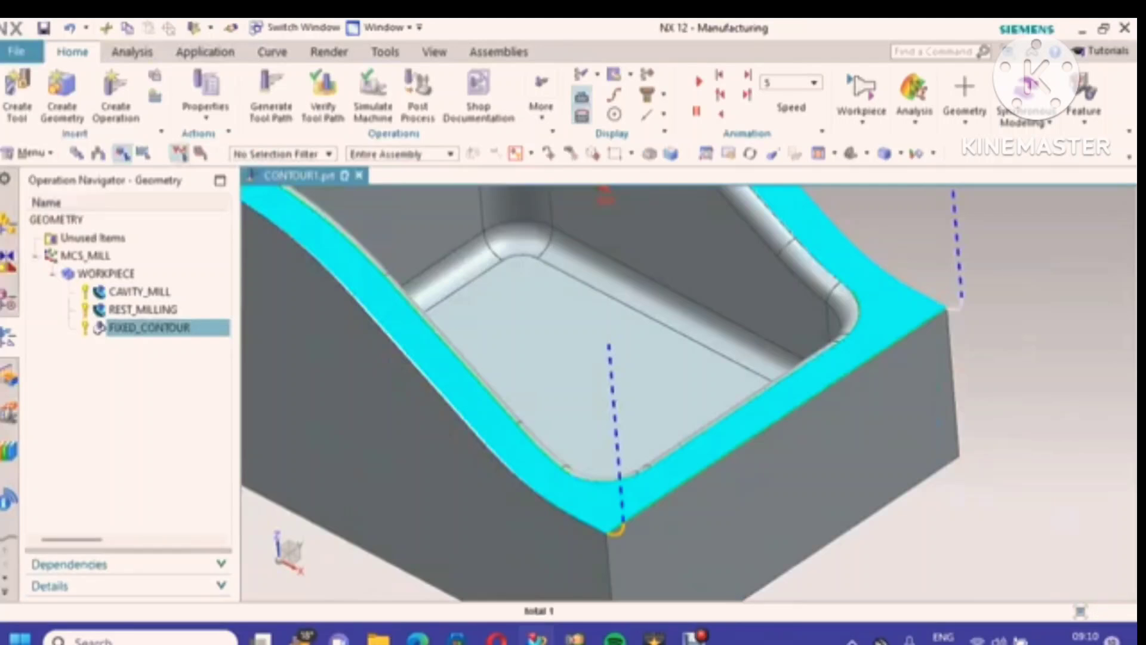
Step: Reopen the FIXED_CONTOUR operation and set the area milling drive's steep-cutting merge distance and minimum cut length to 30 %Tool
right_click(150, 327)
click(221, 30)
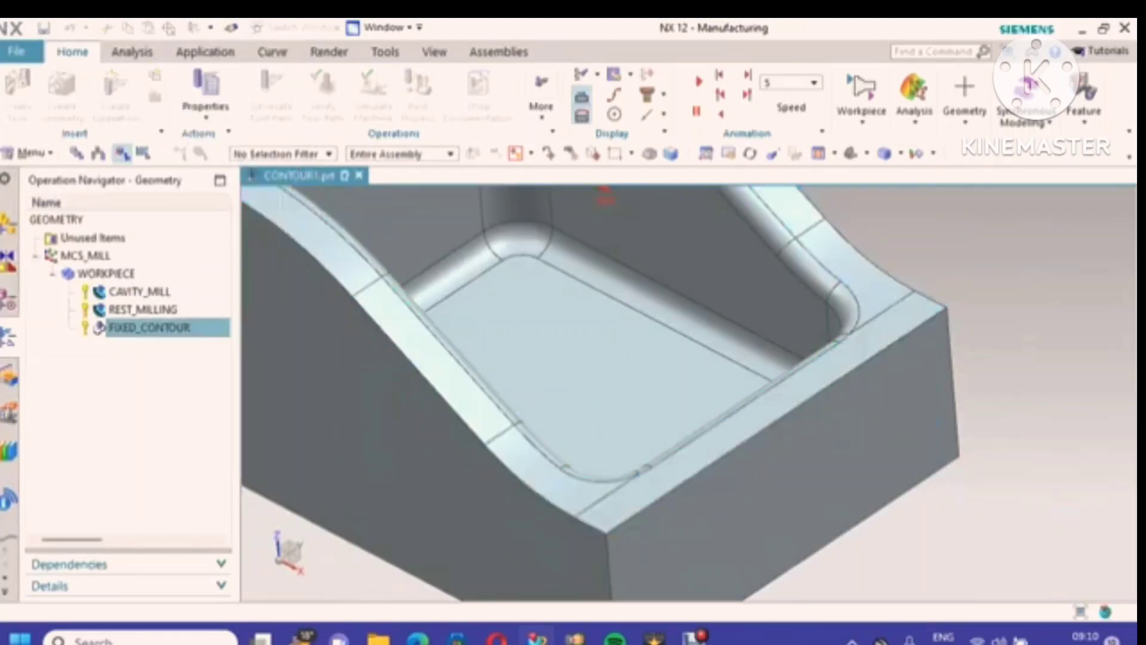
scroll(131, 310, down, 5)
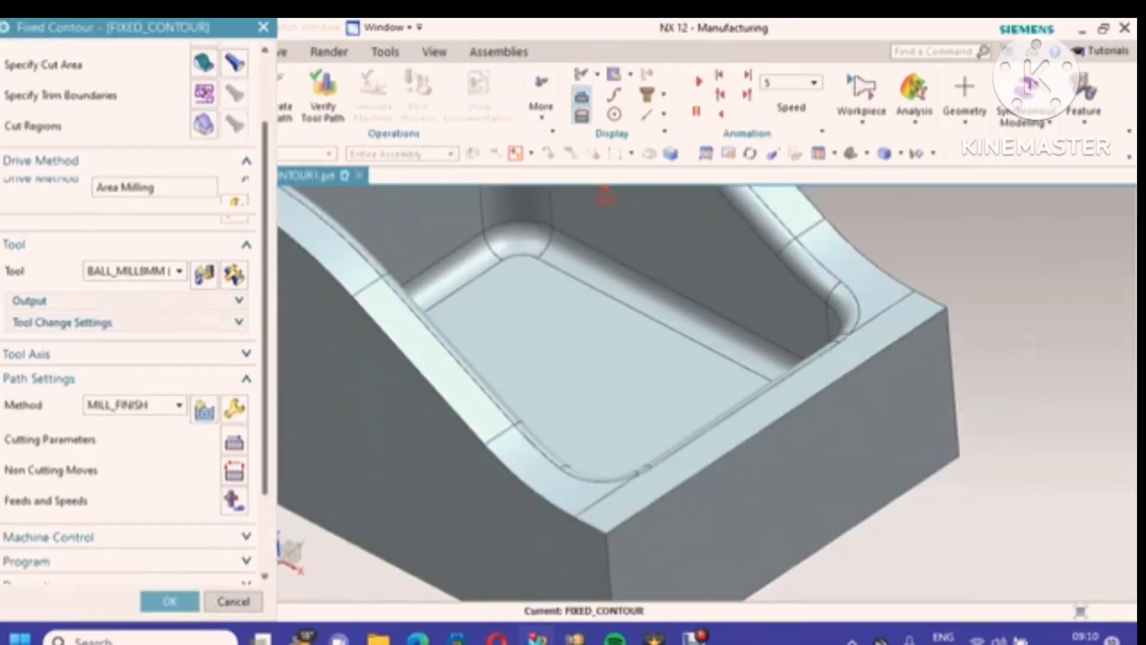
scroll(134, 310, down, 2)
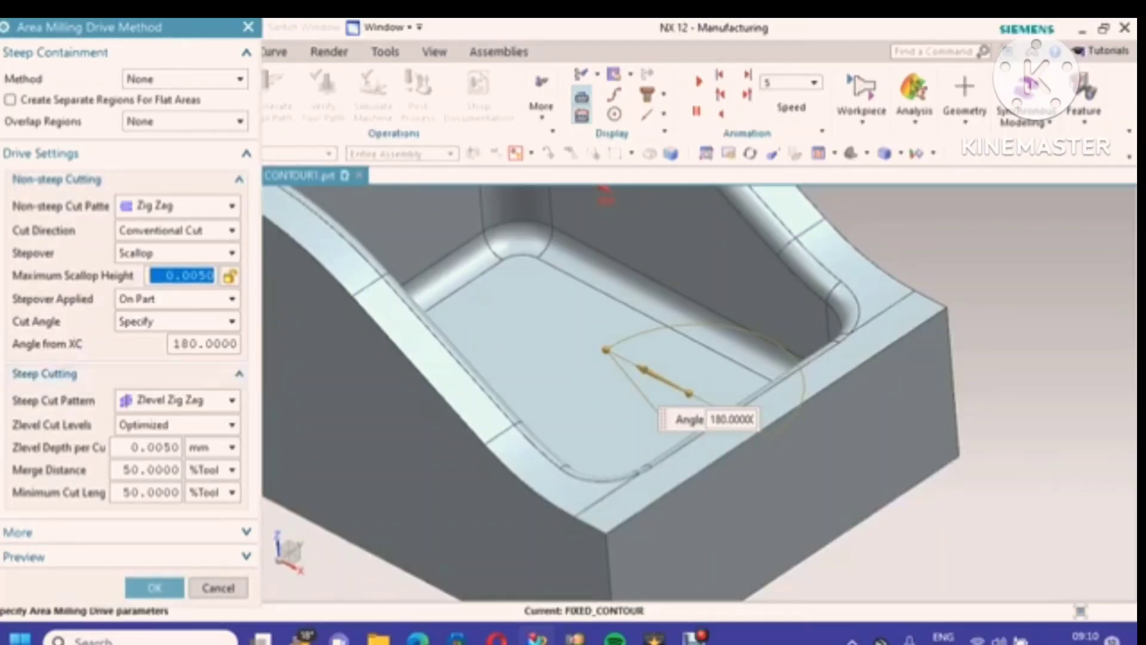
click(147, 470)
text(3)
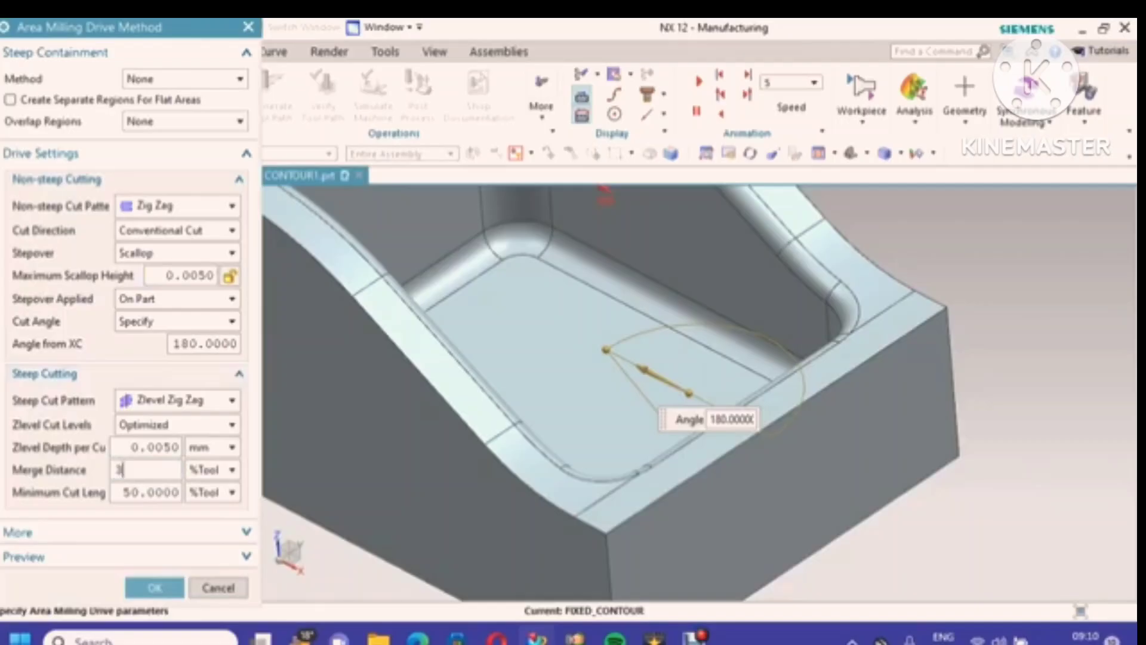
text(0)
key(Tab)
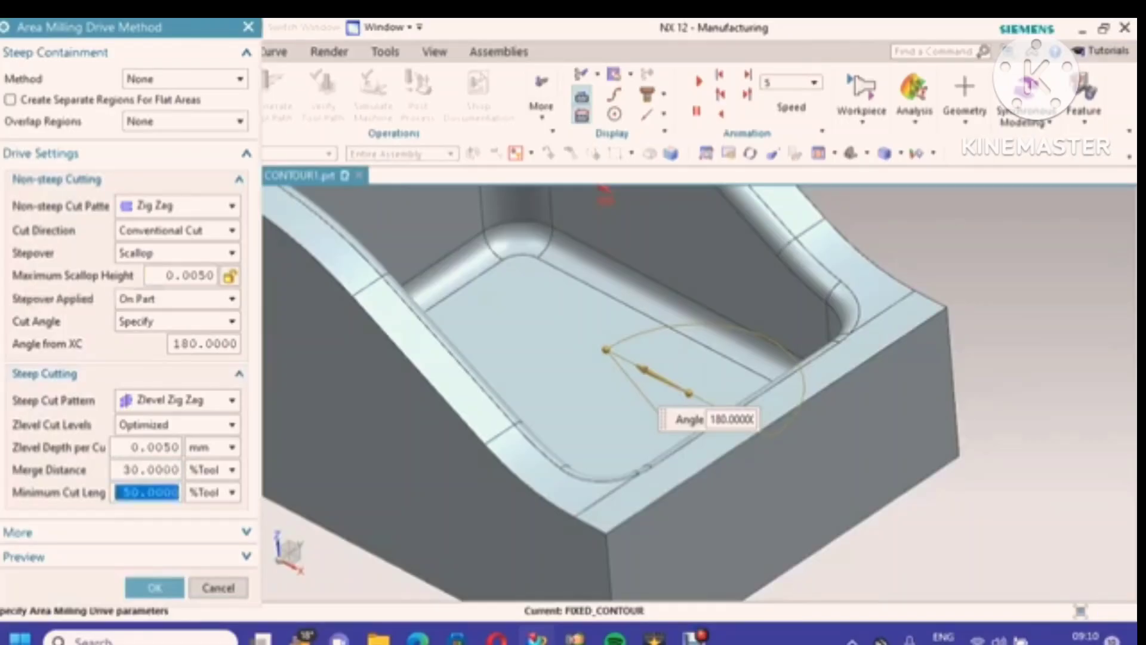
text(30)
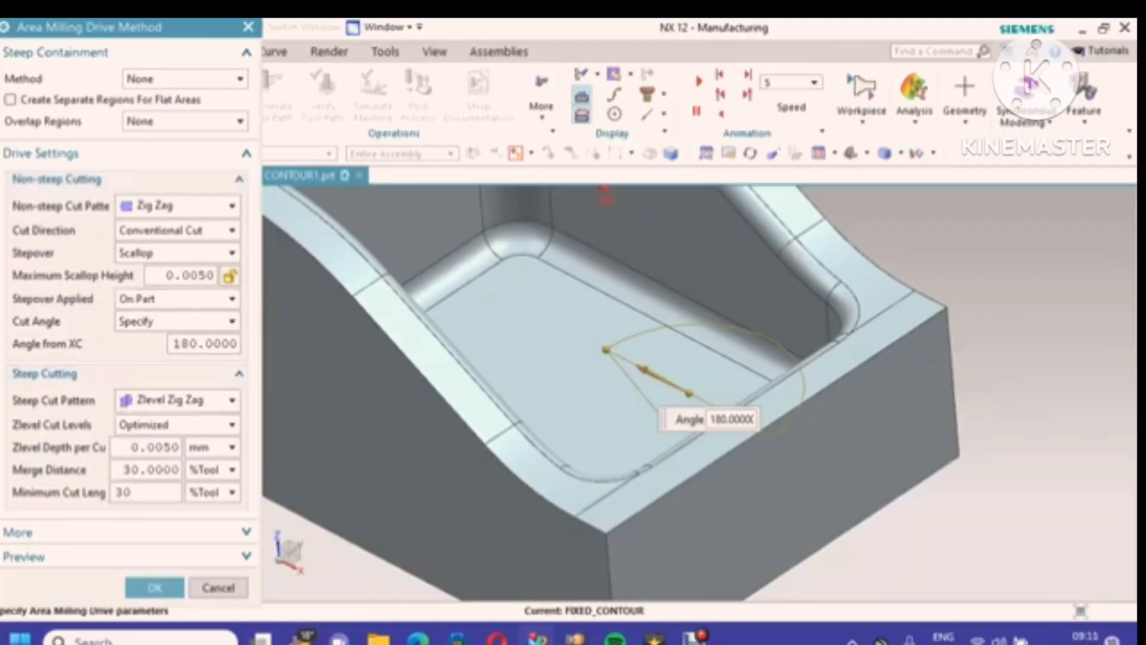
click(155, 588)
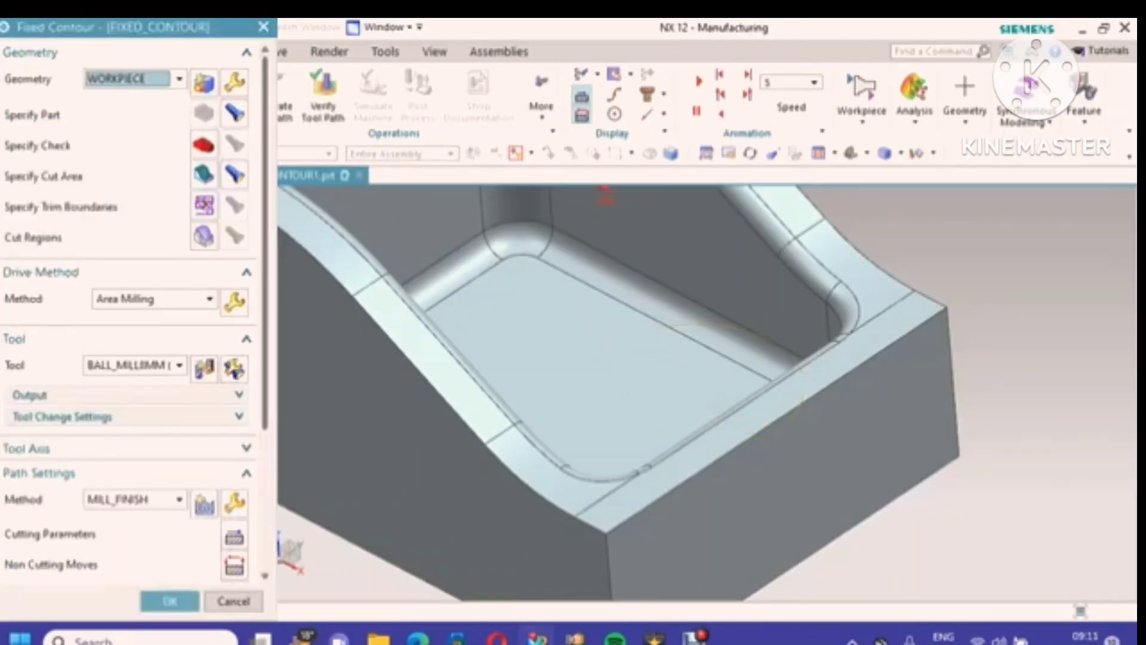
Step: Enable Extend at Edges with a distance of 55 %Tool in the fixed contour operation's cutting parameters
drag(265, 322, 265, 358)
scroll(382, 396, down, 4)
scroll(323, 228, up, 3)
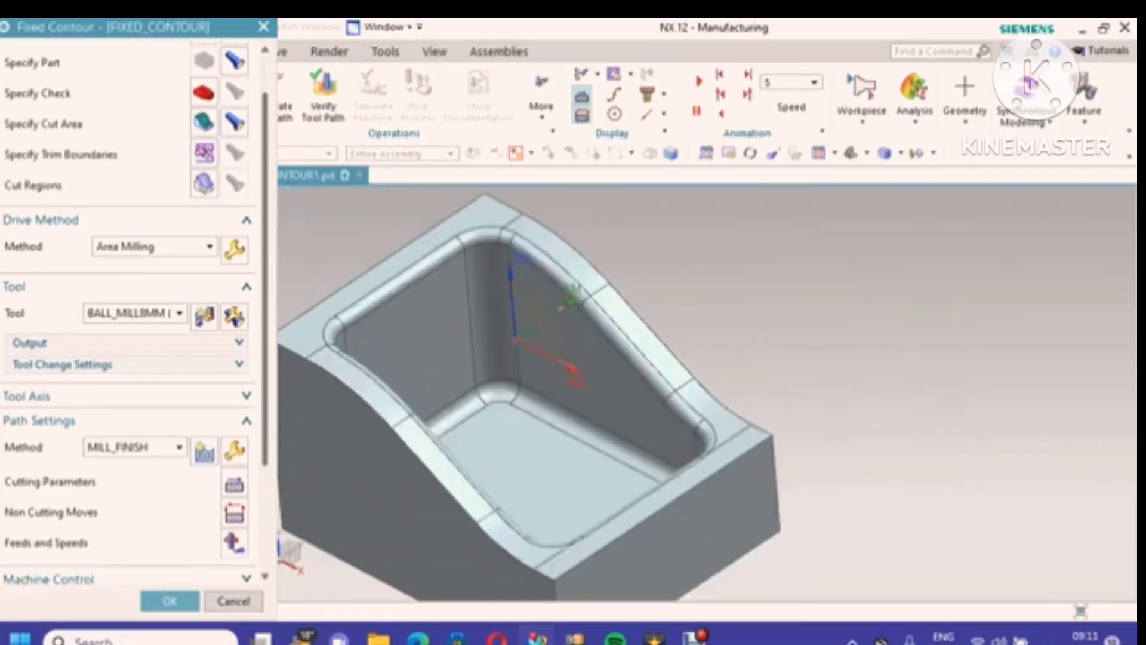
scroll(324, 234, down, 2)
scroll(316, 347, up, 1)
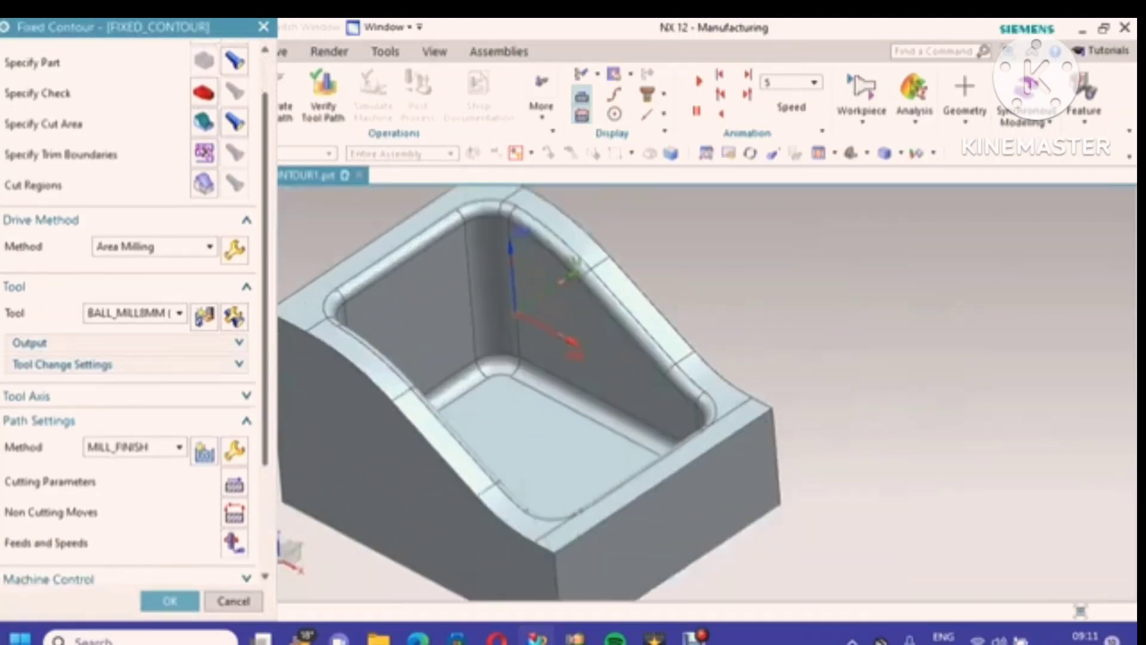
scroll(320, 347, down, 2)
right_click(307, 346)
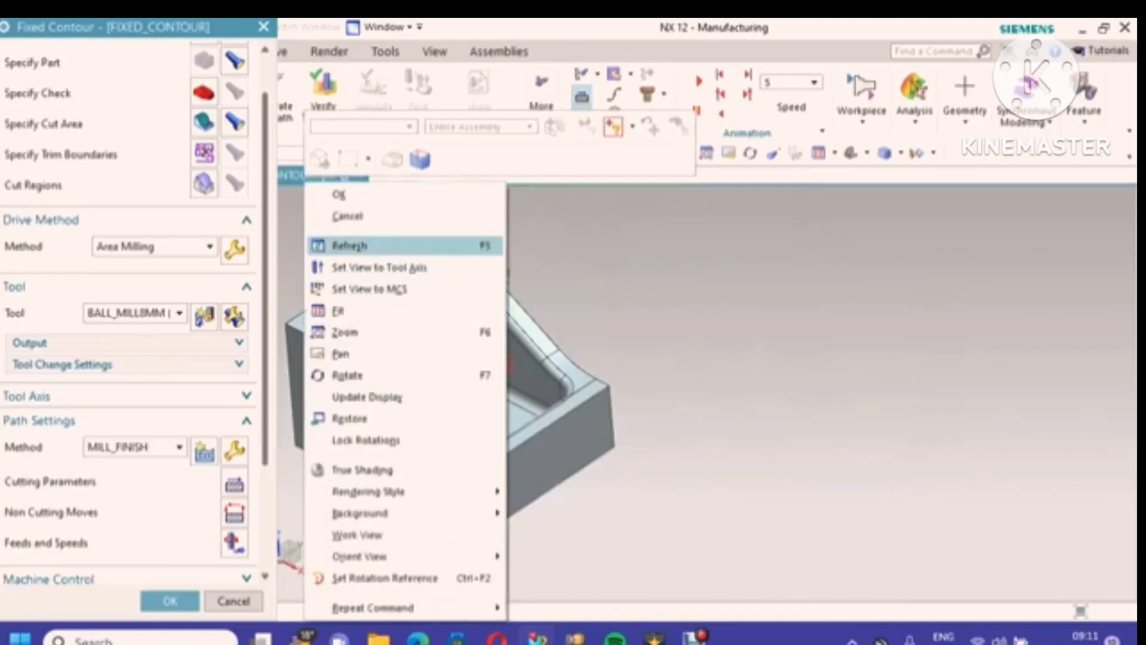
click(370, 288)
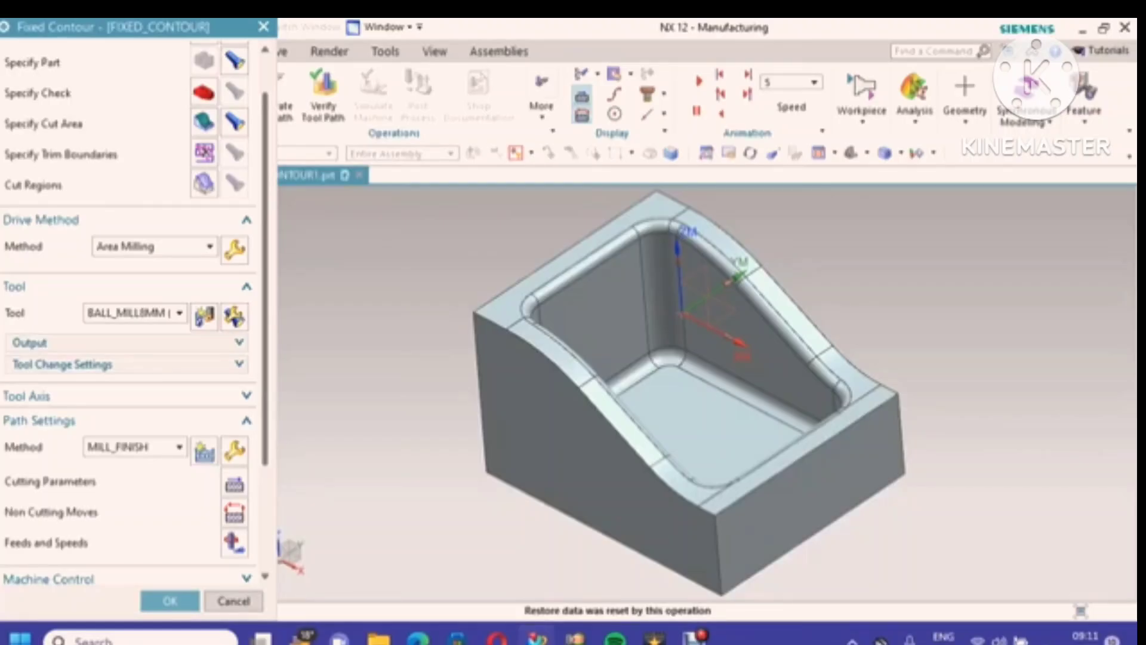
scroll(129, 310, down, 3)
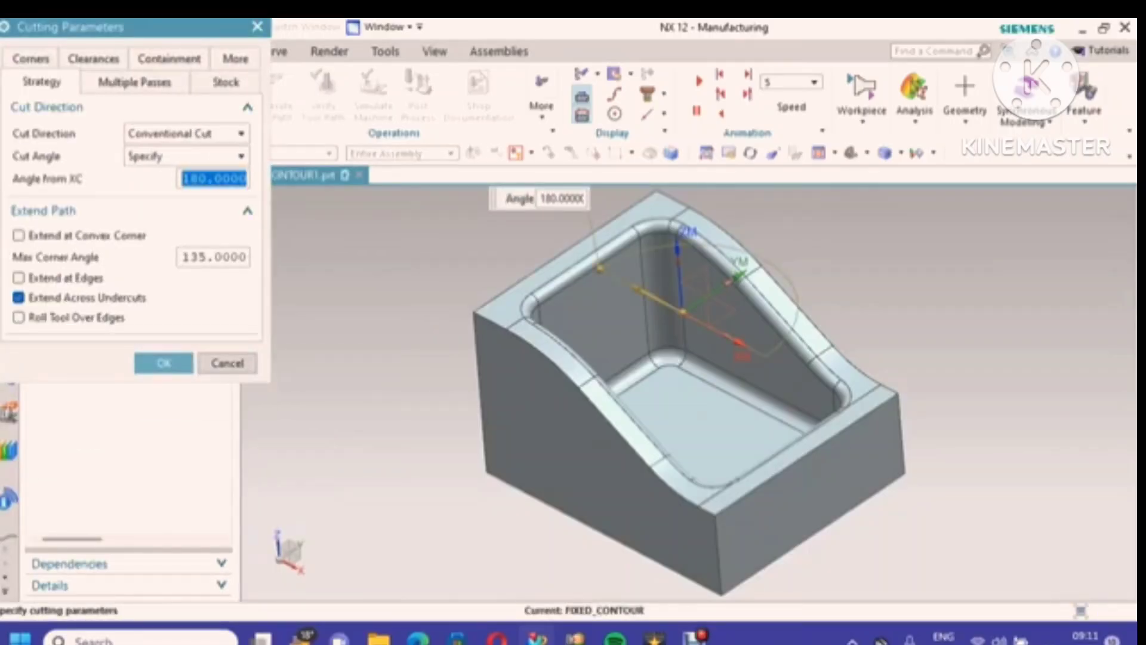
click(19, 278)
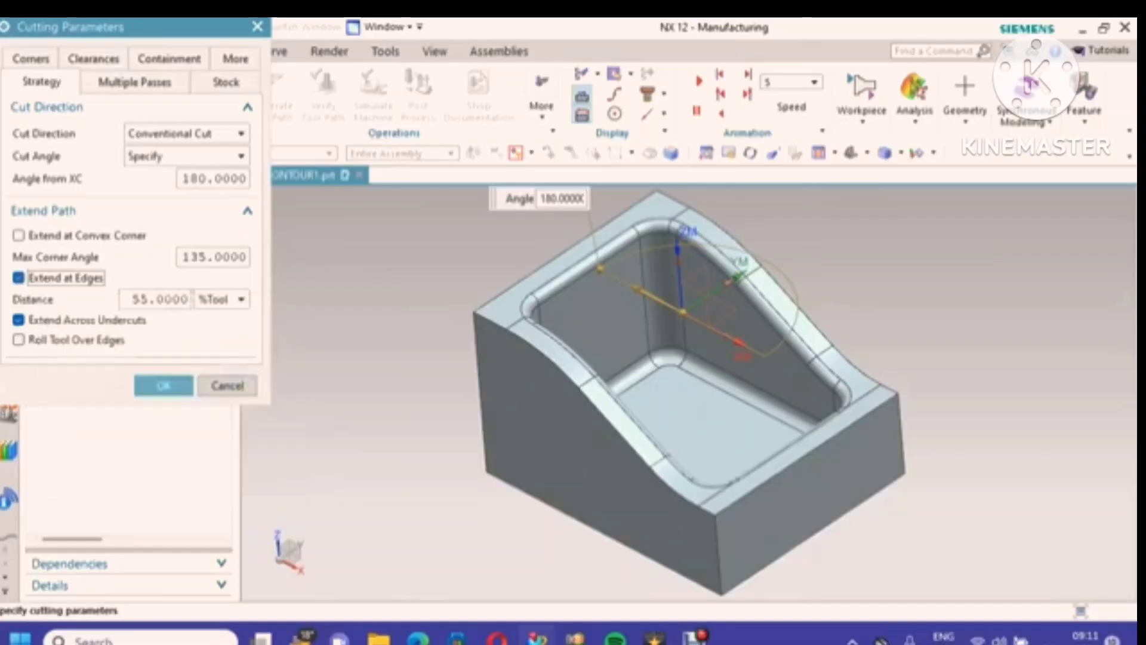
mouse_move(27, 278)
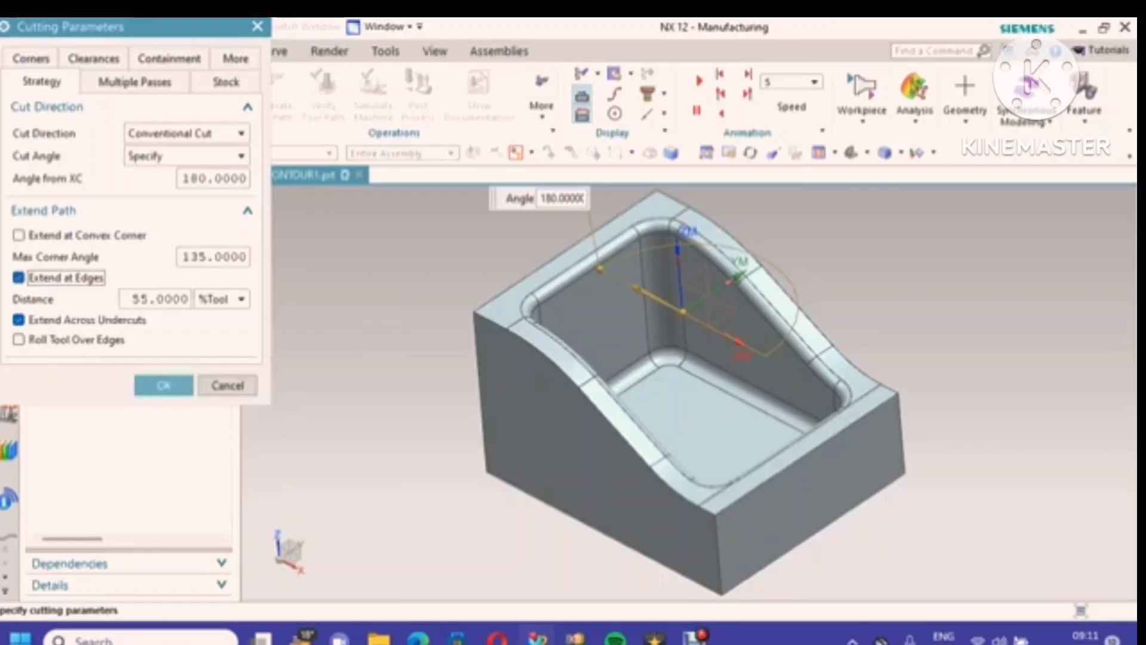
click(164, 385)
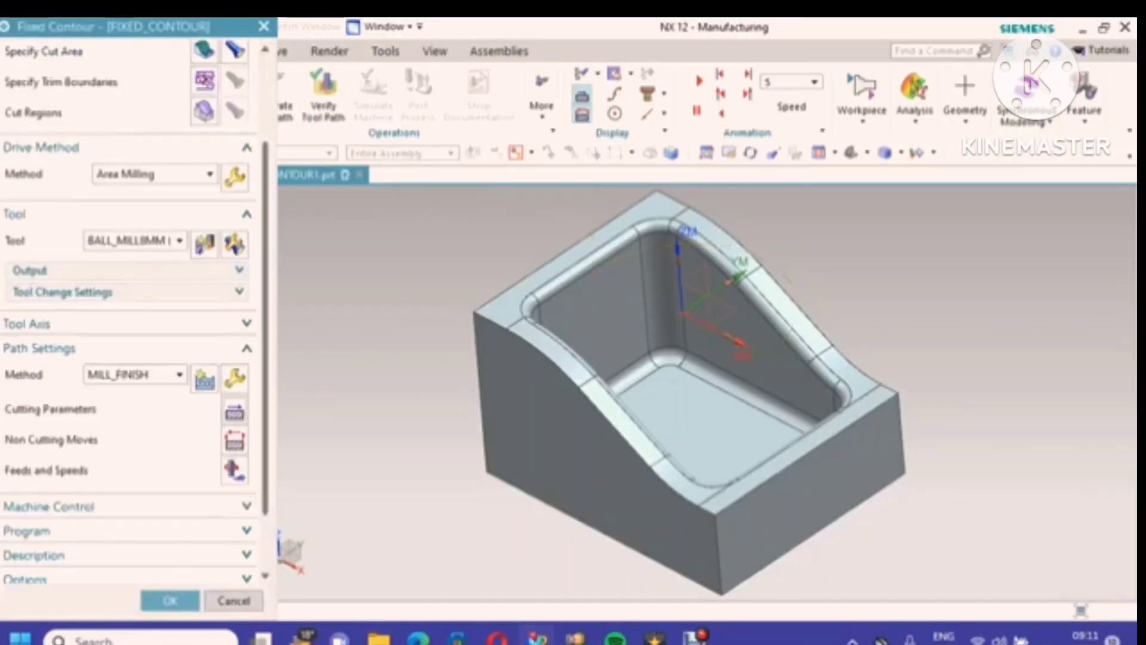
Step: Generate the fixed contour tool path with the edge extension and inspect its coverage beyond the rim's outer edges
scroll(129, 298, down, 3)
click(80, 557)
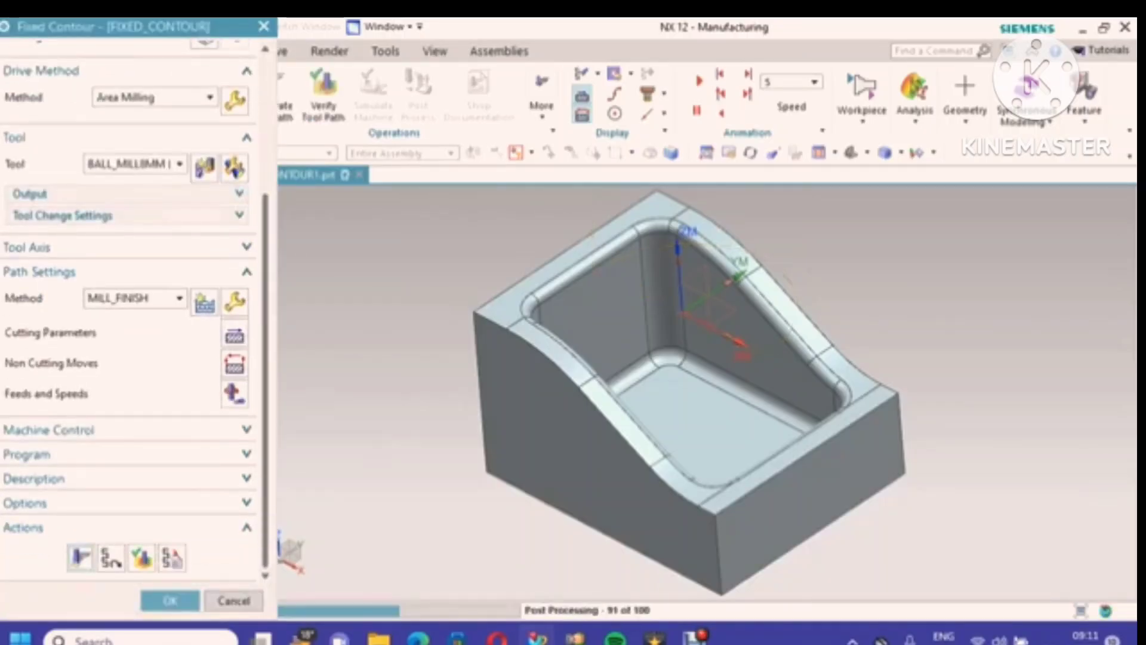
scroll(589, 507, up, 1)
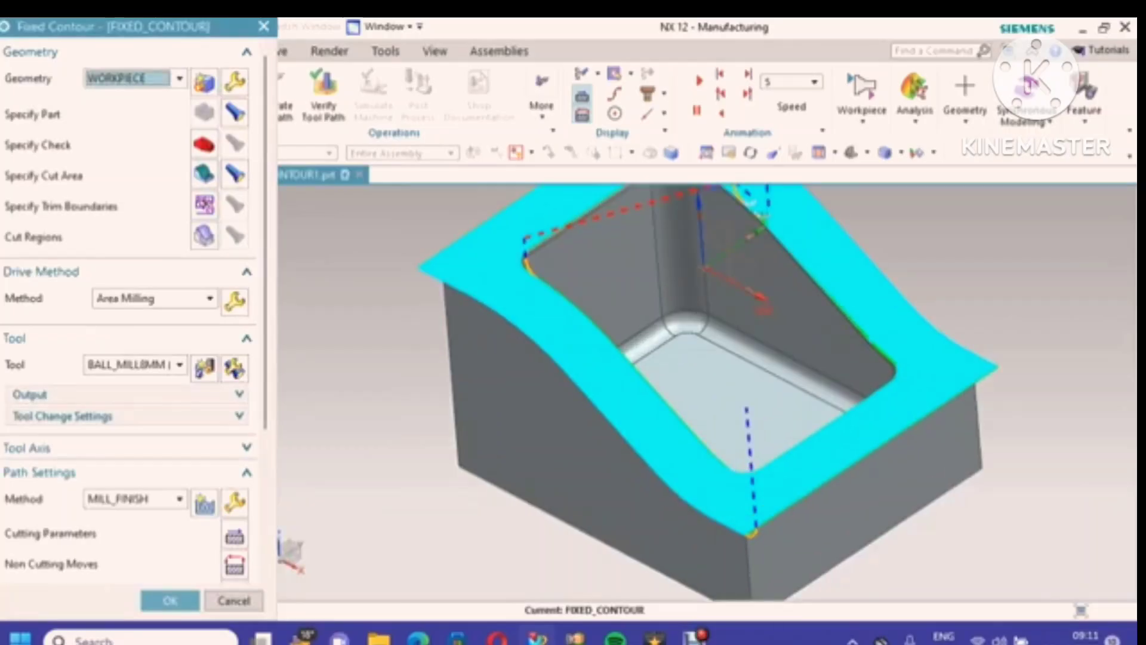
scroll(492, 275, down, 2)
middle_drag(499, 299, 605, 335)
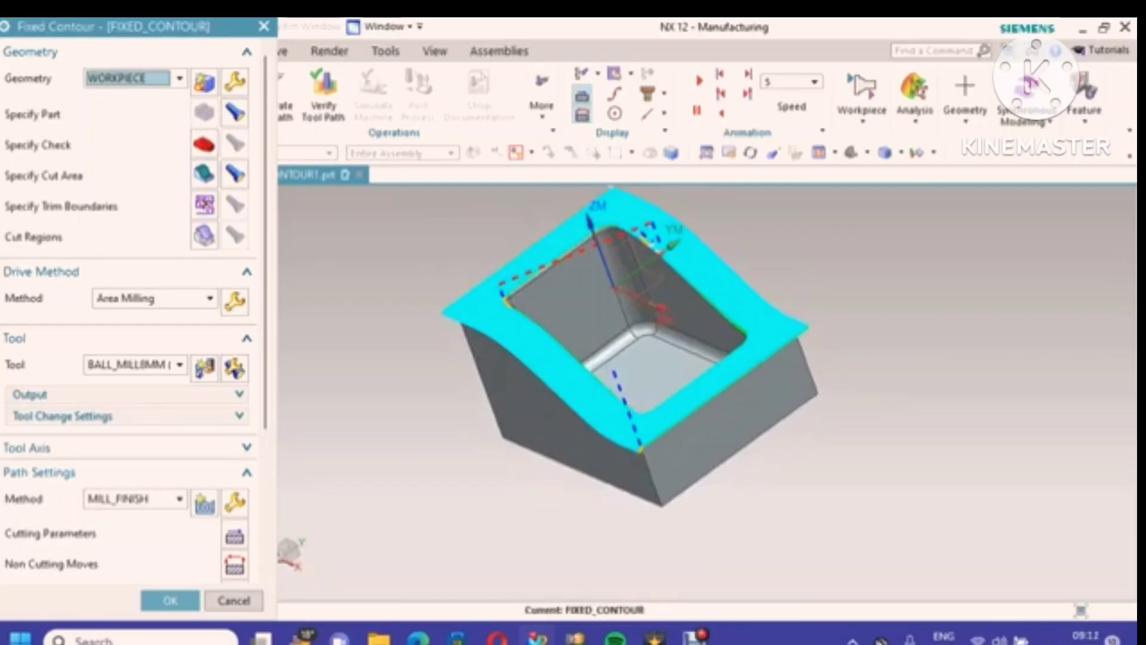
scroll(128, 298, down, 3)
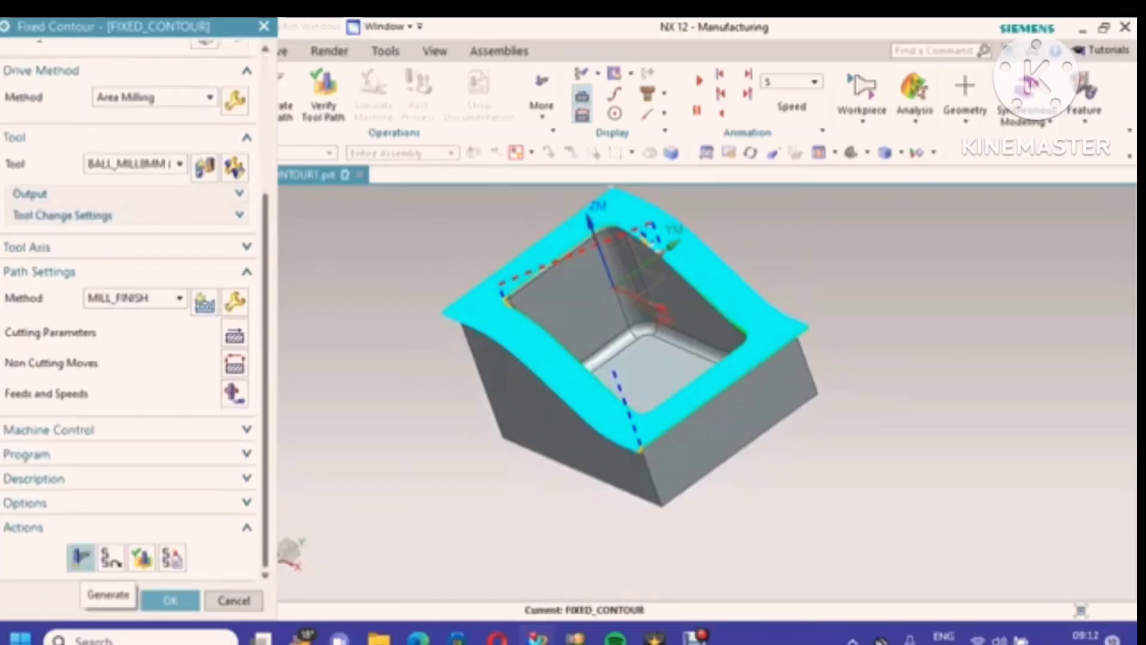
click(80, 557)
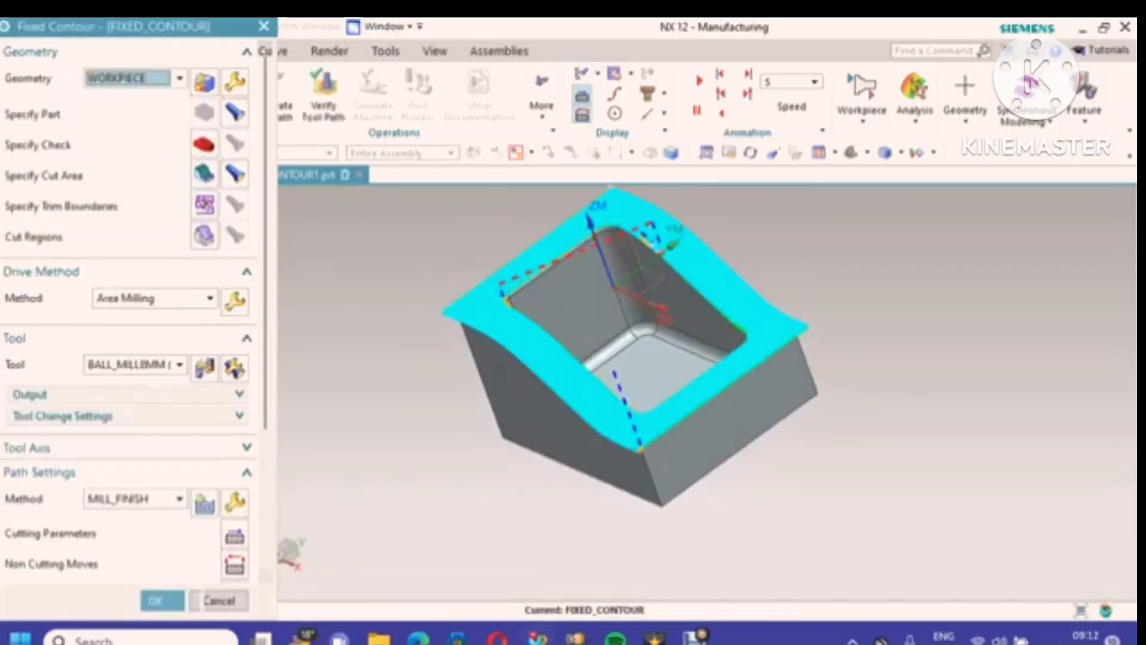
Step: Simulate the edge-extended fixed contour tool path in 3D dynamic mode at animation speed 2
scroll(129, 298, down, 5)
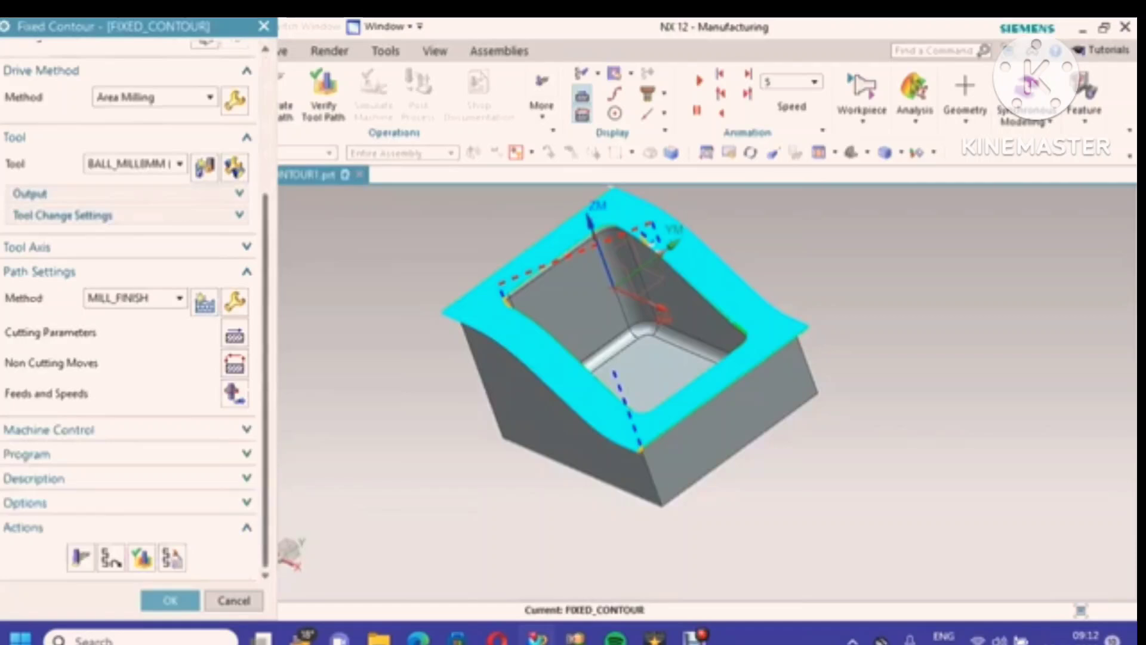
click(142, 556)
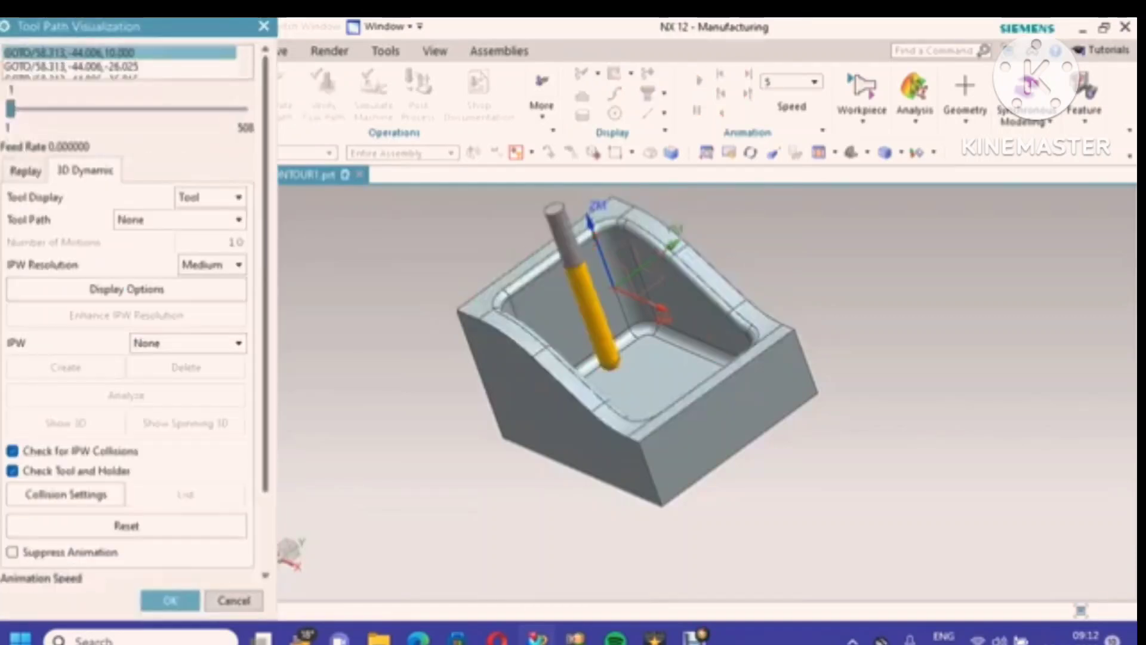
scroll(128, 269, down, 3)
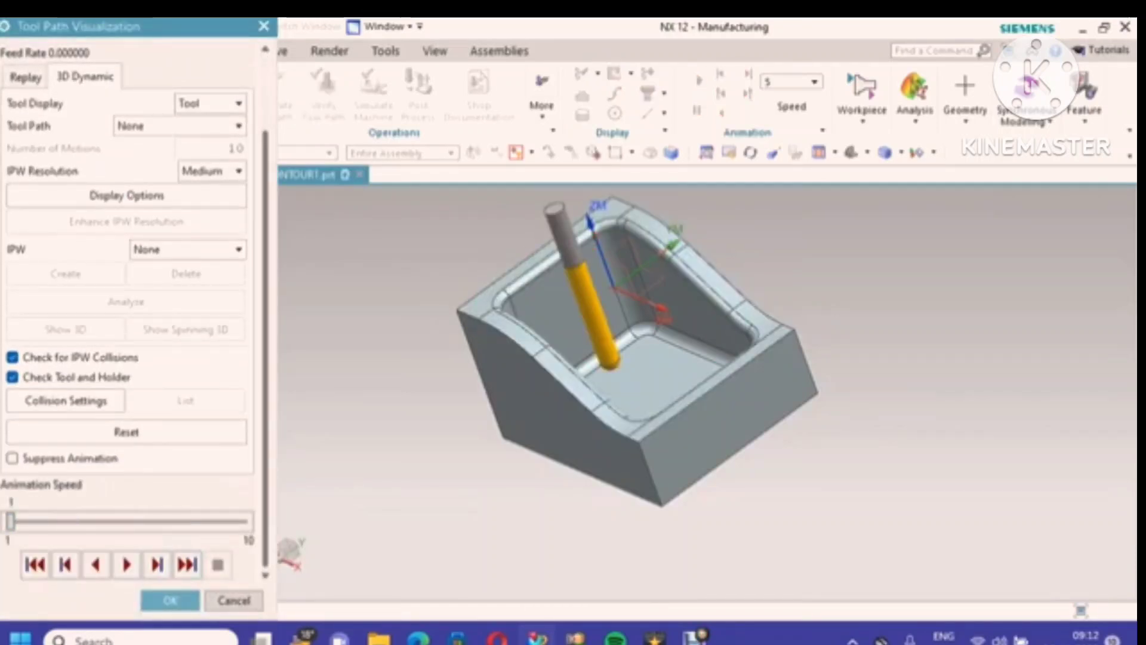
drag(10, 521, 36, 521)
click(127, 564)
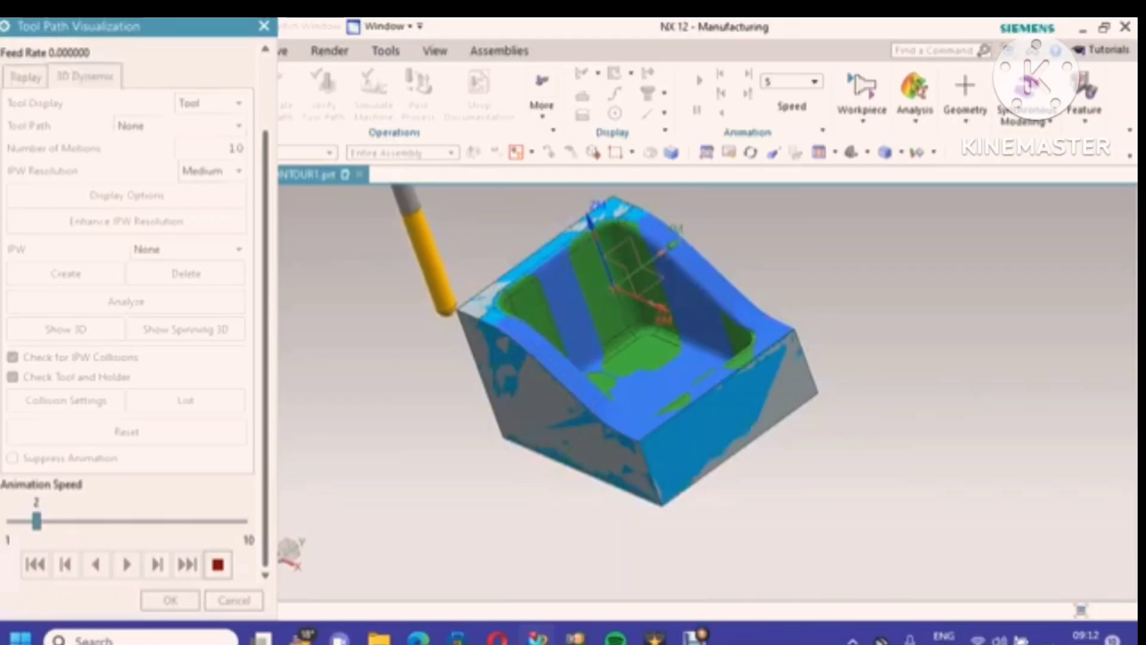
Step: Inspect the material removal on the rim up close during playback, raising the animation speed to 5 and 7
middle_drag(686, 382, 626, 397)
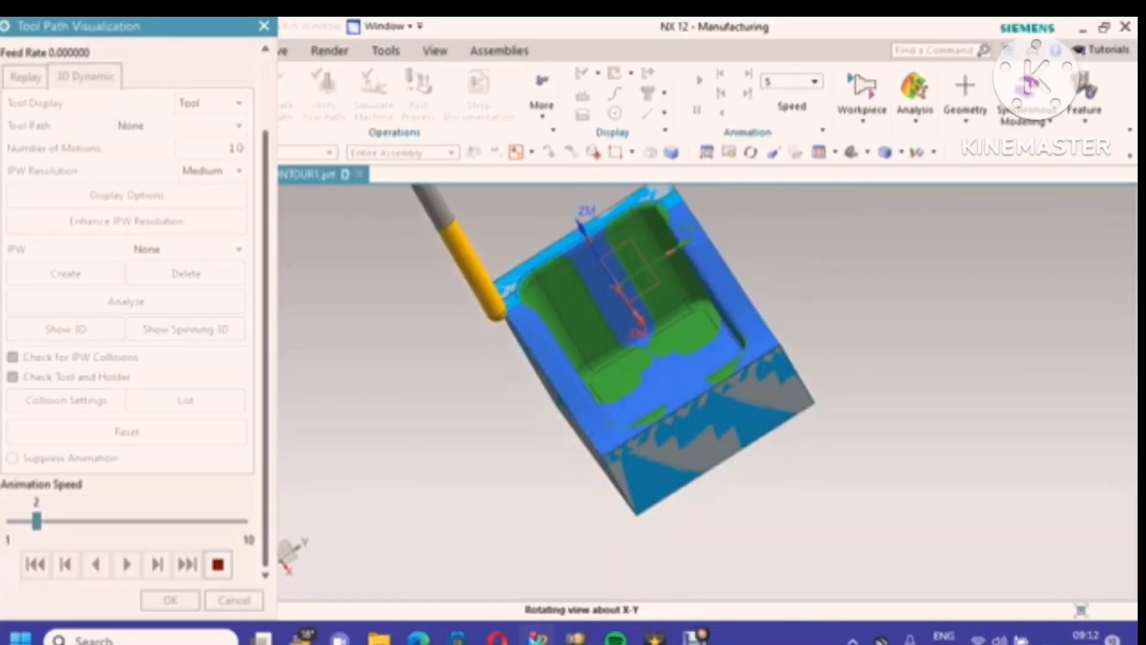
scroll(537, 445, up, 3)
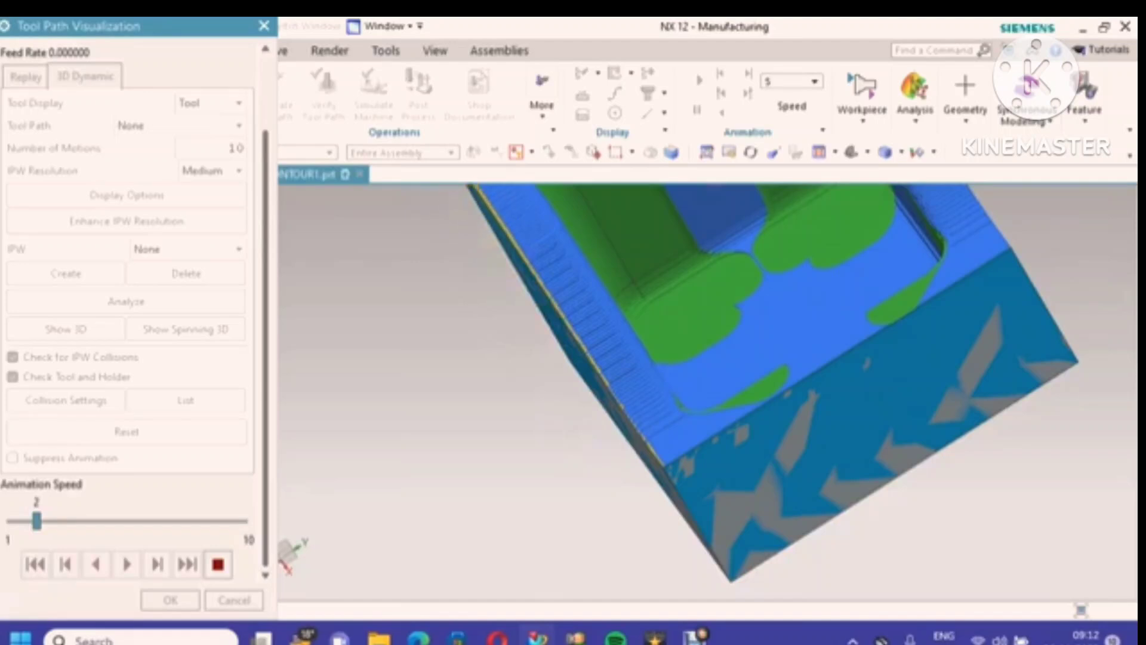
scroll(537, 448, down, 1)
scroll(538, 444, down, 1)
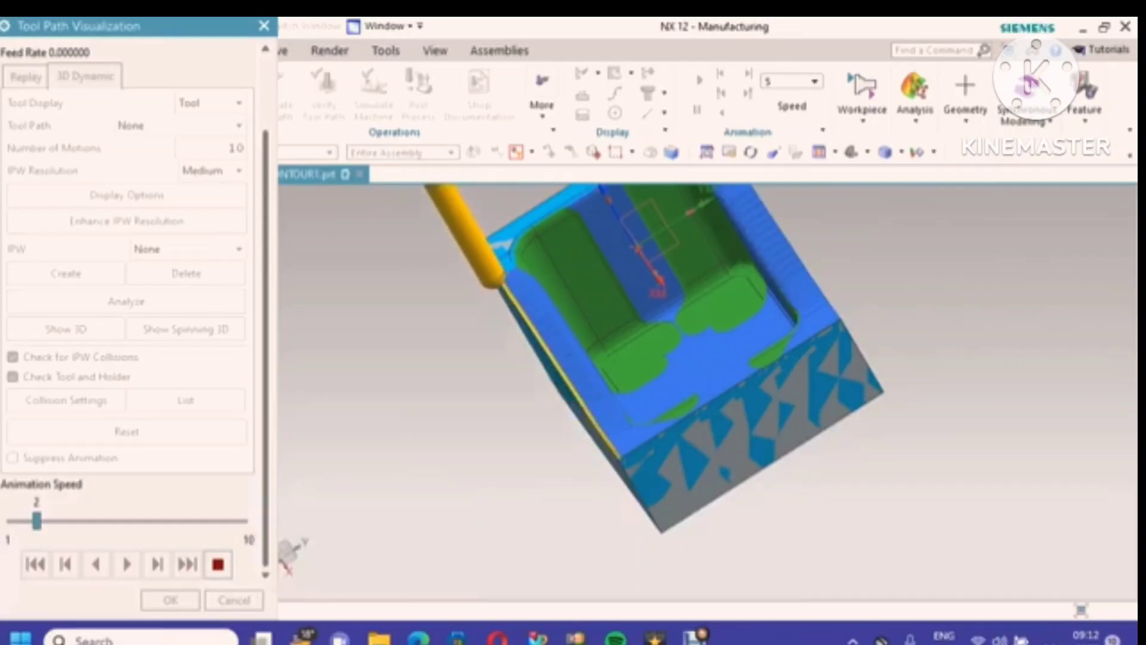
drag(36, 521, 114, 521)
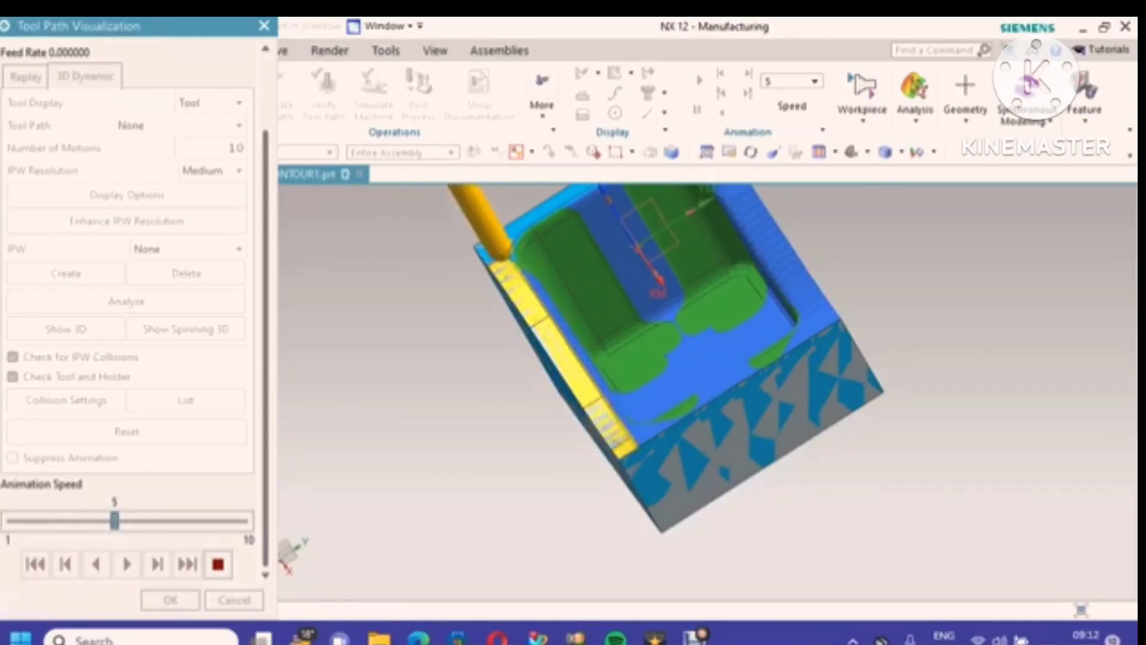
drag(114, 521, 165, 521)
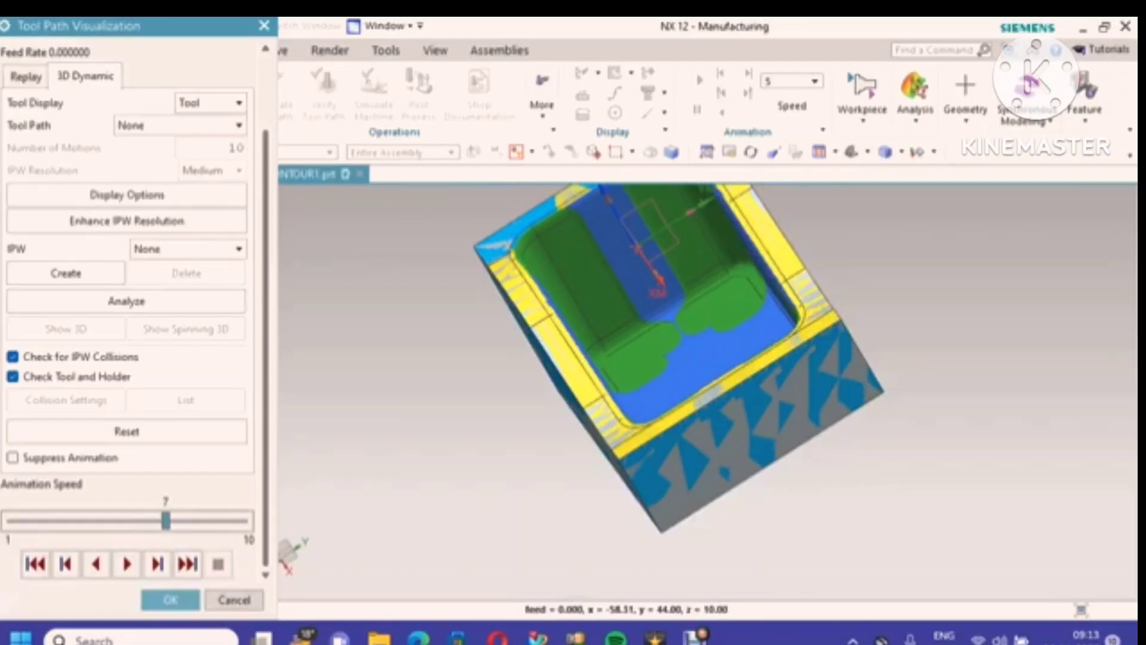
Step: Close the simulation, accept the FIXED_CONTOUR operation and save the part
click(170, 600)
click(171, 599)
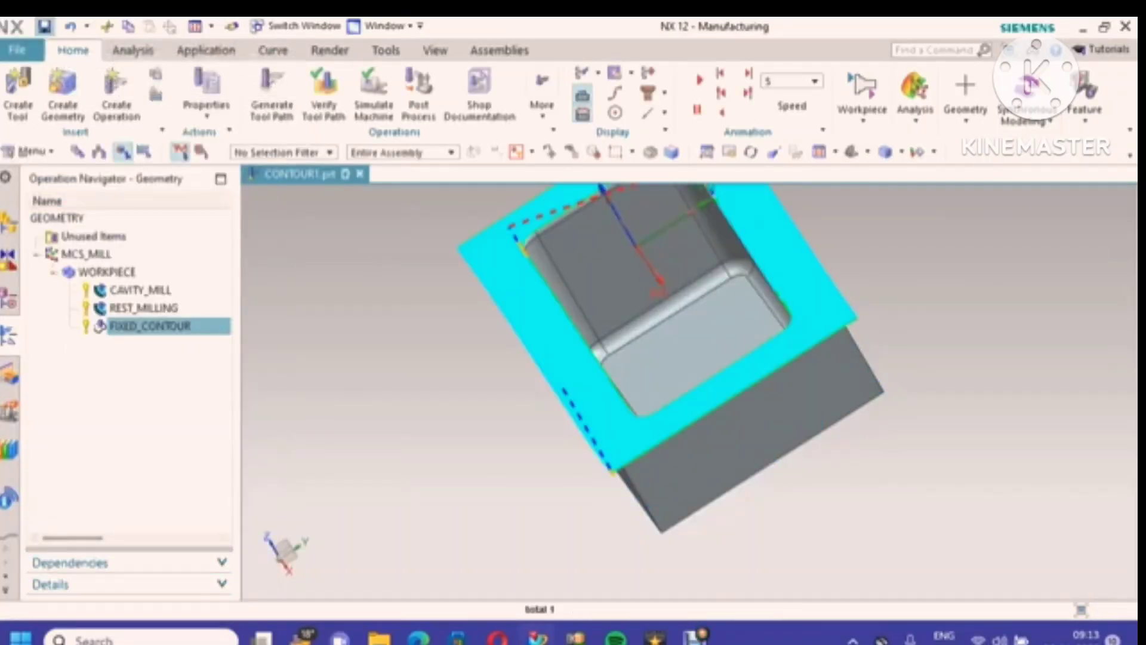
key(ctrl+s)
Step: Orient the view to isometric and create a second Fixed Contour operation of type mill_contour
right_click(325, 206)
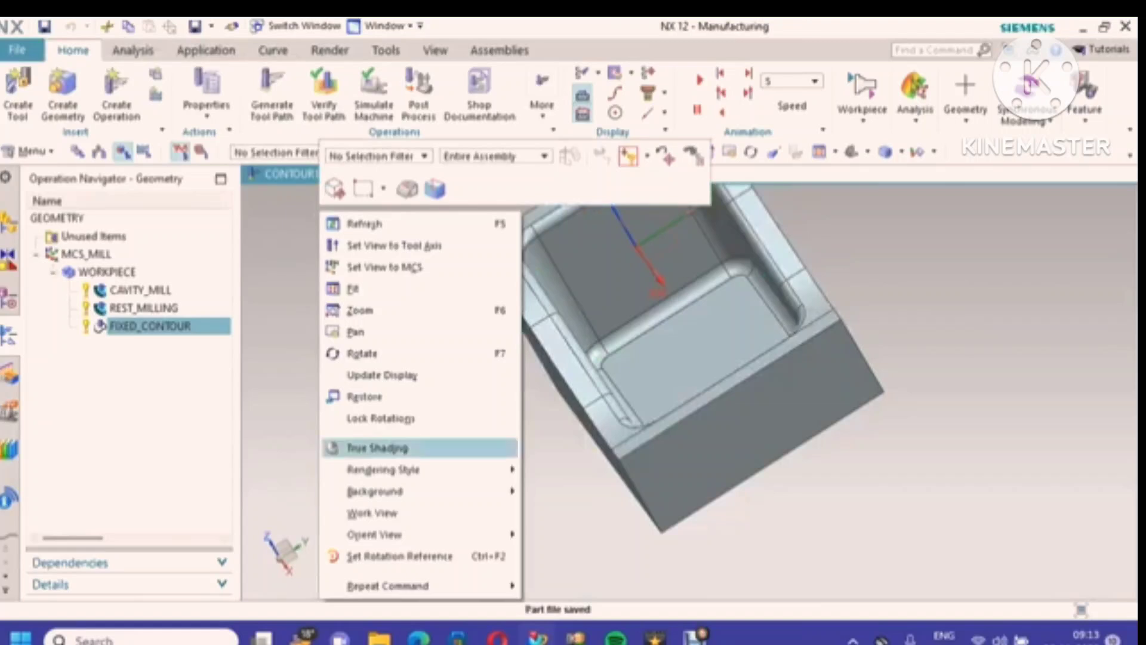
mouse_move(382, 534)
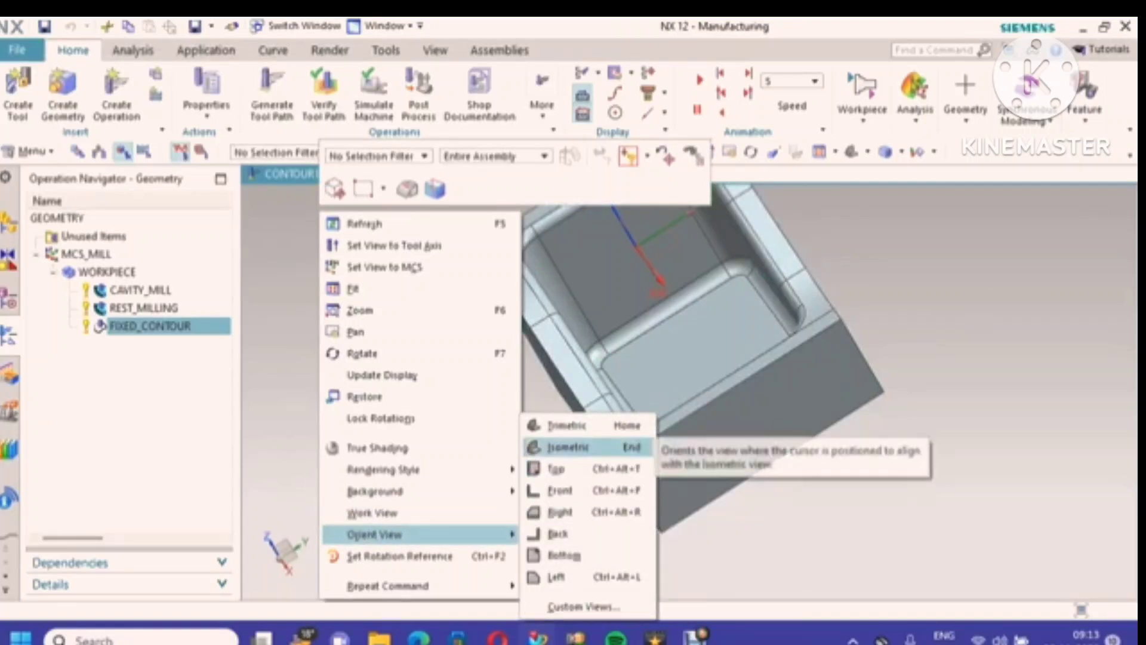
click(573, 447)
scroll(920, 307, up, 1)
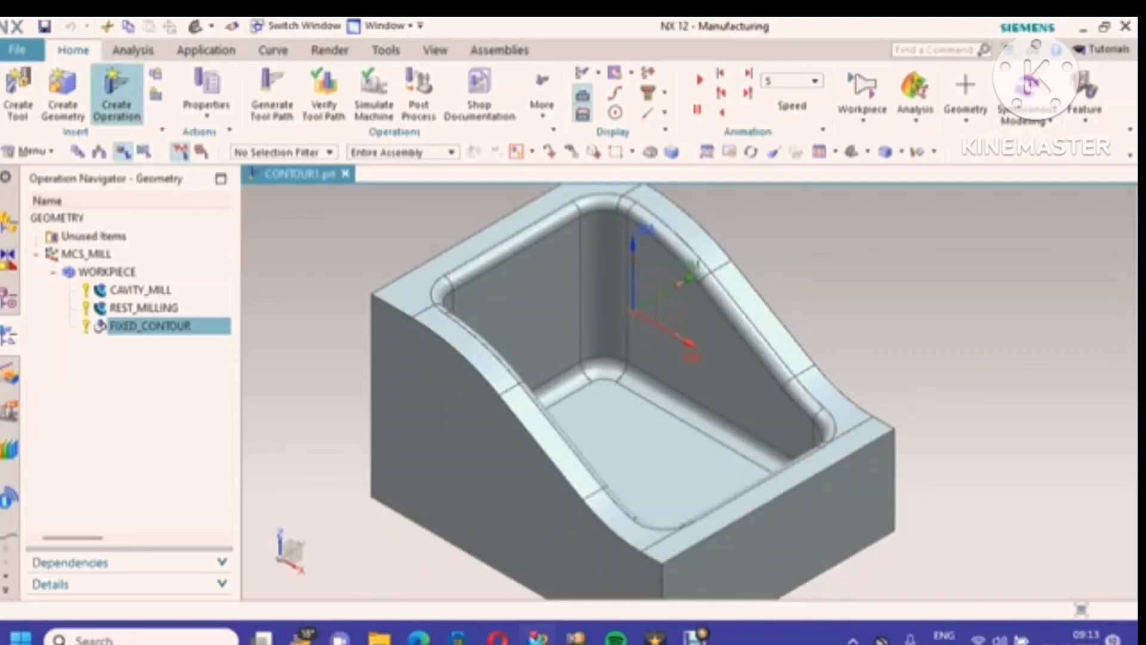
click(117, 95)
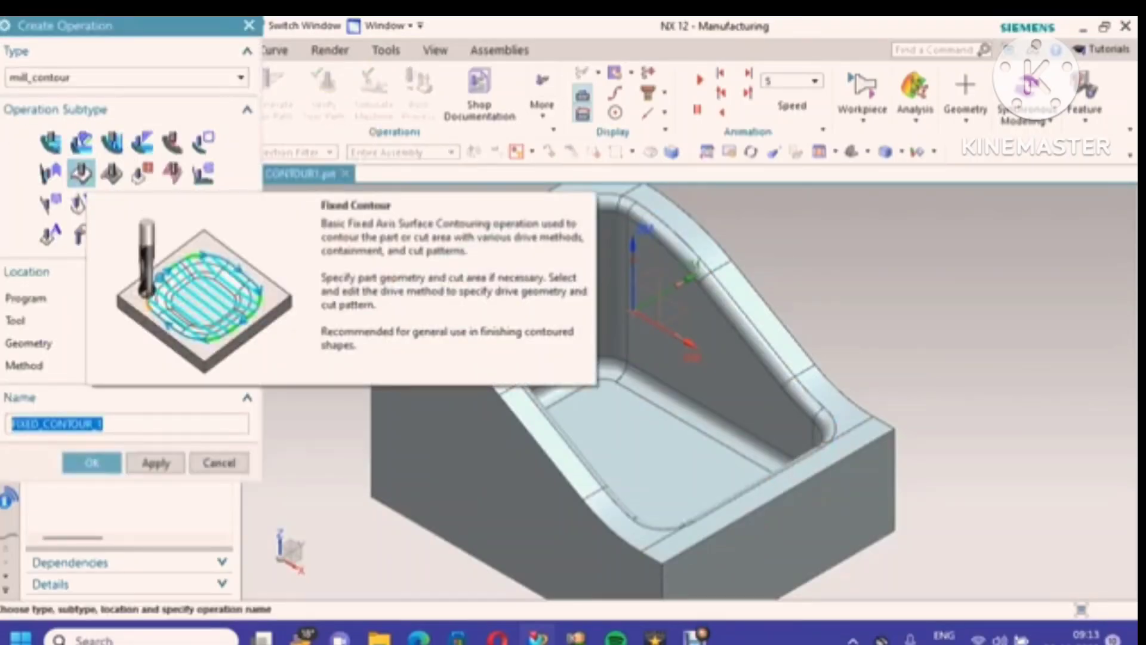
click(92, 463)
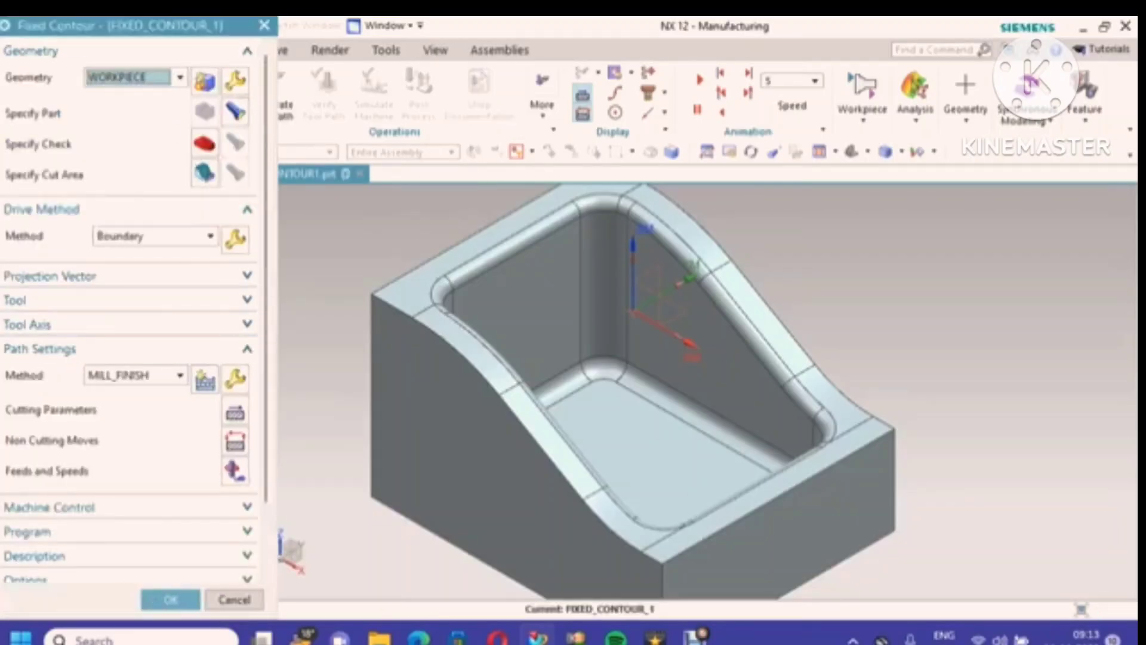
Step: Start the new operation's cut area with the pocket's top edge blend faces, from the high back edge along the far side to the front corner
click(204, 173)
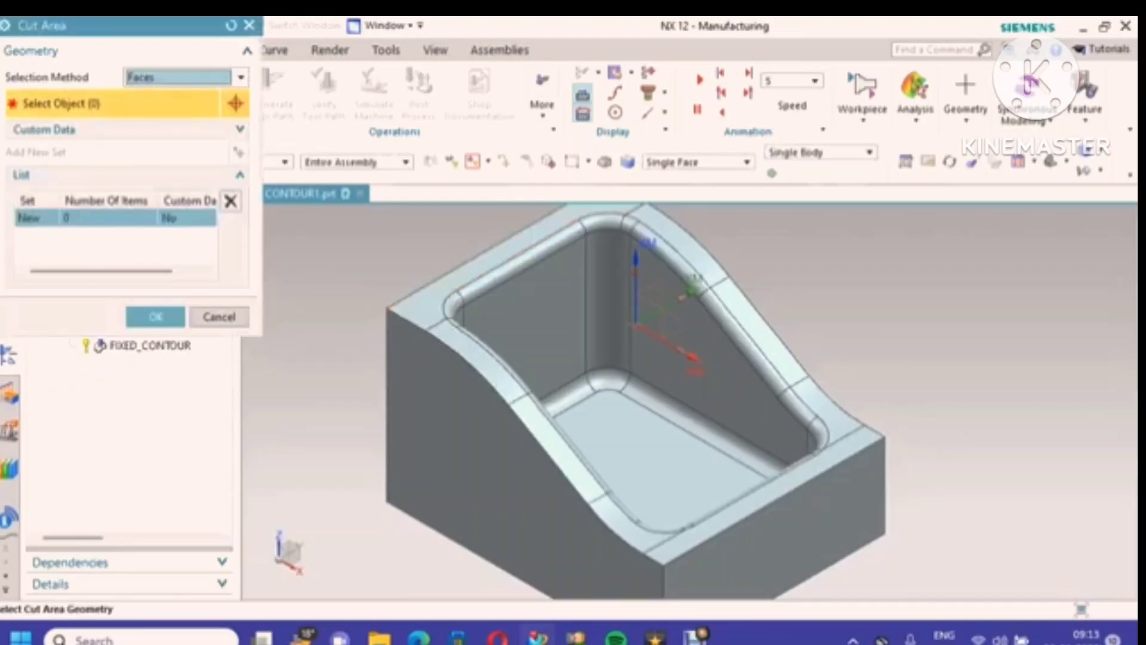
click(512, 262)
click(610, 222)
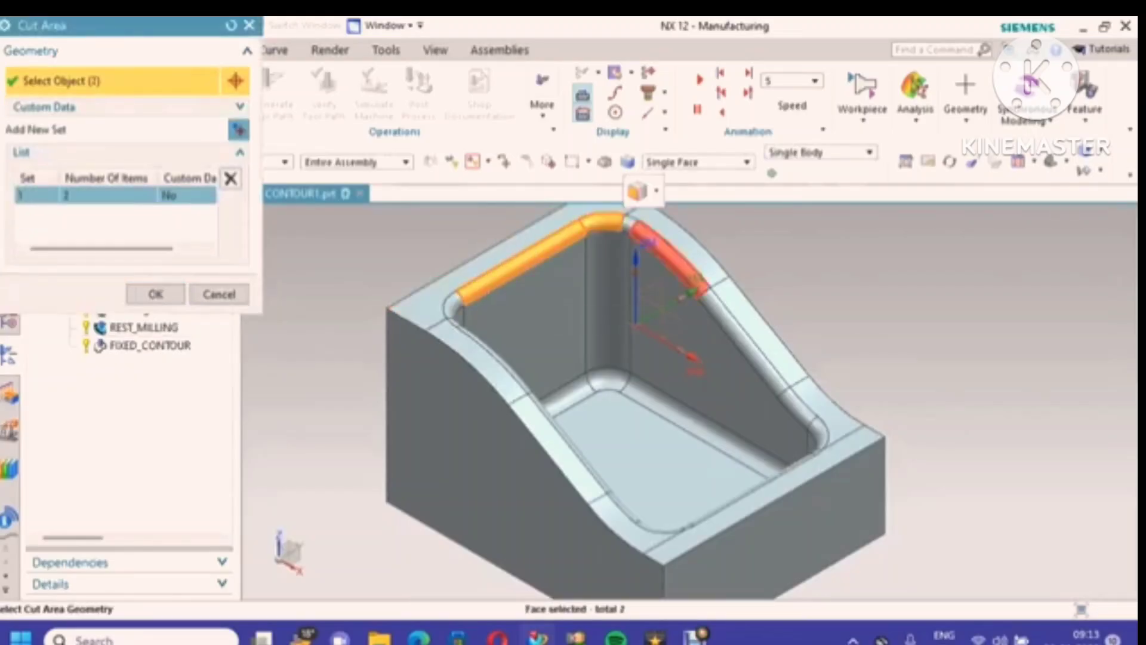
click(629, 224)
click(661, 247)
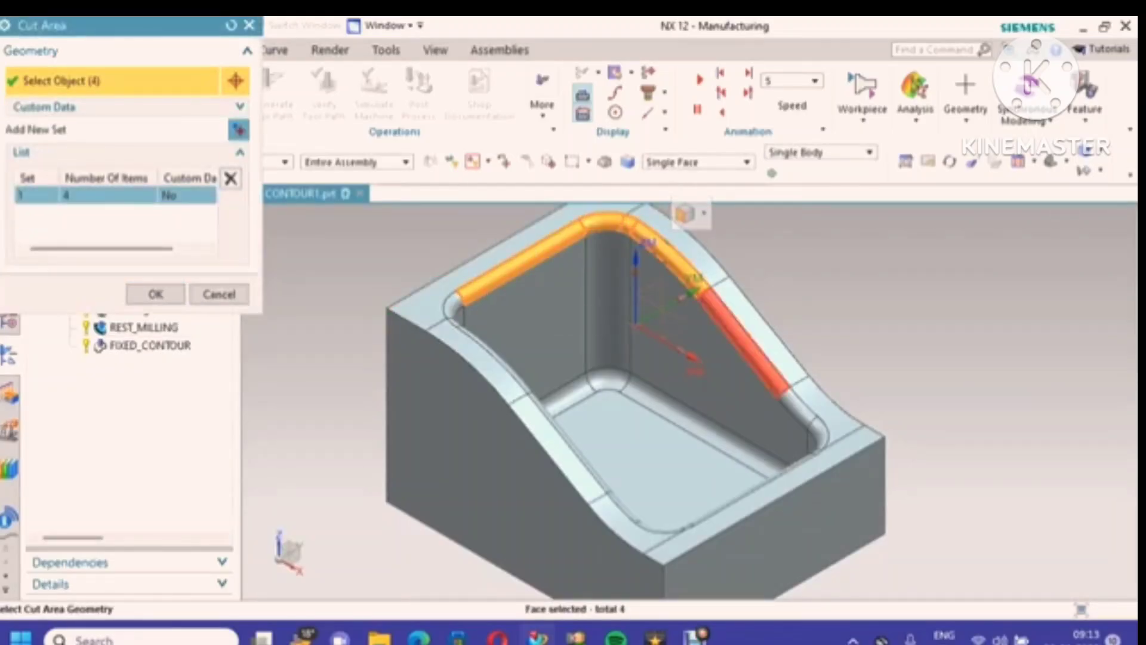
click(728, 323)
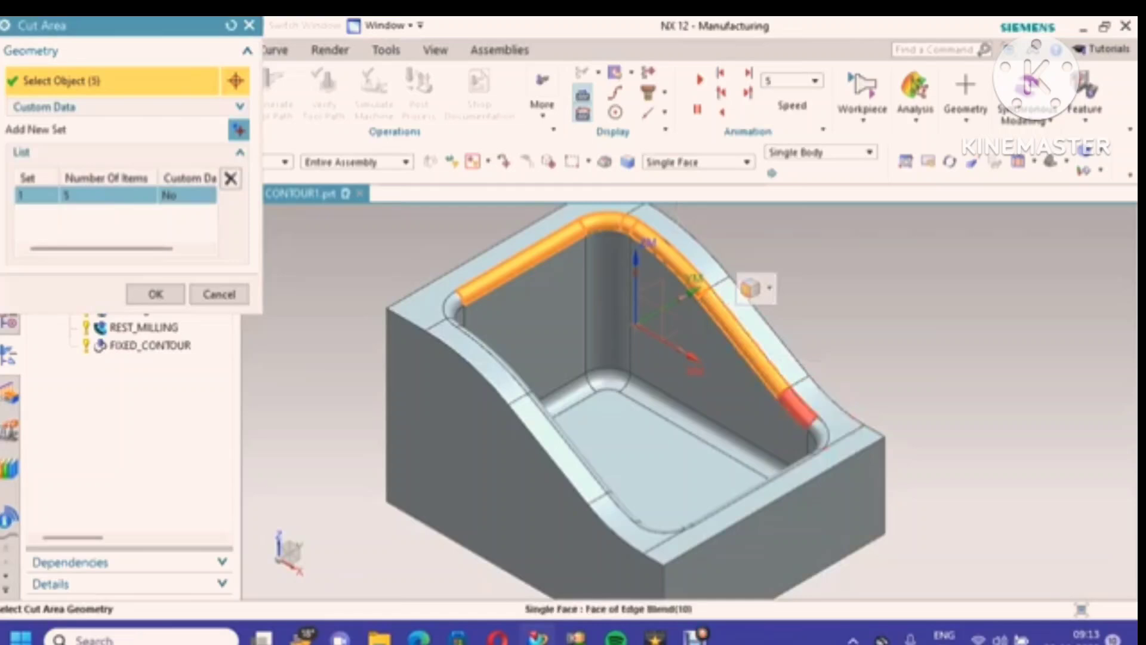
click(799, 409)
click(818, 434)
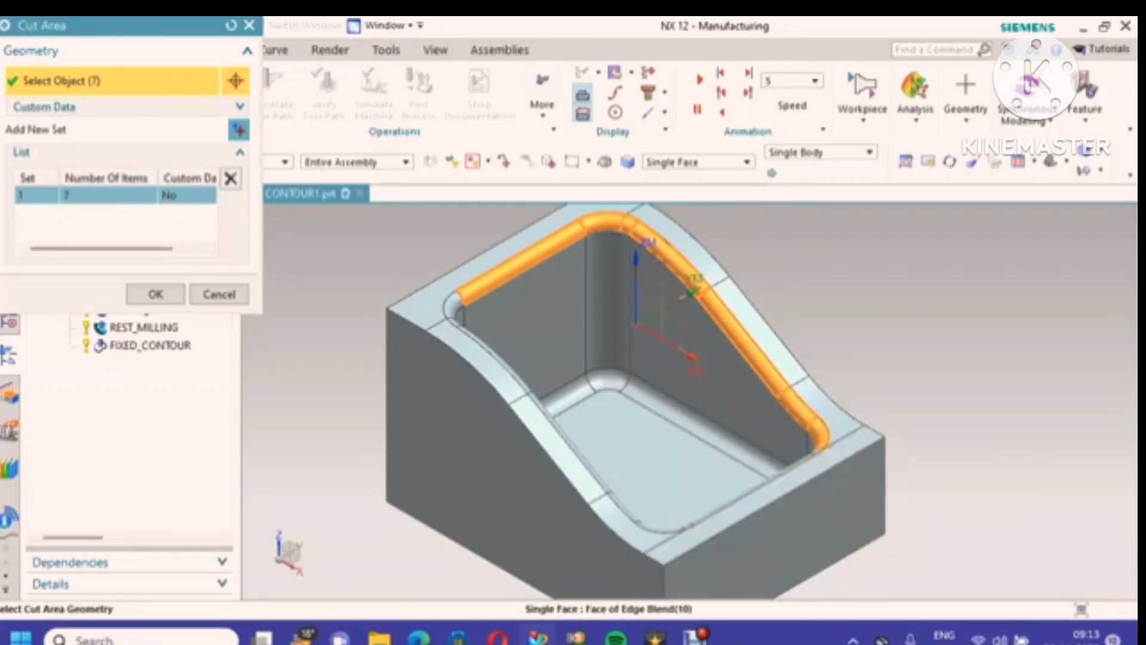
Step: Add the top edge blend faces around the near back corner and down the pocket's near curved side to the cut area
click(454, 306)
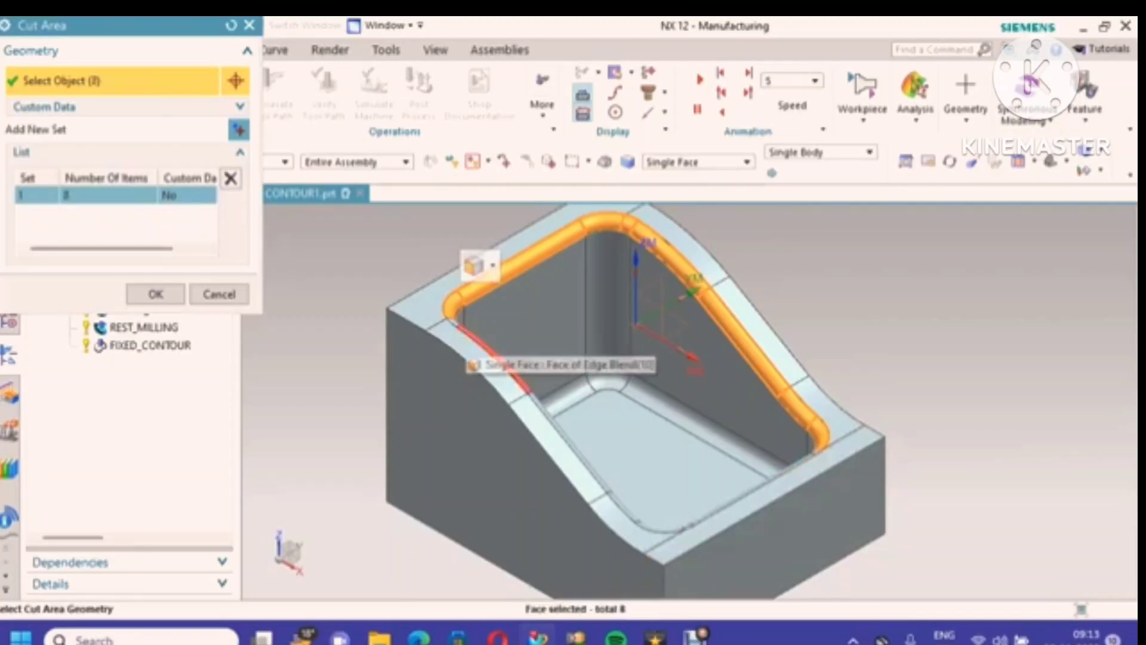
scroll(473, 330, up, 2)
scroll(463, 328, up, 2)
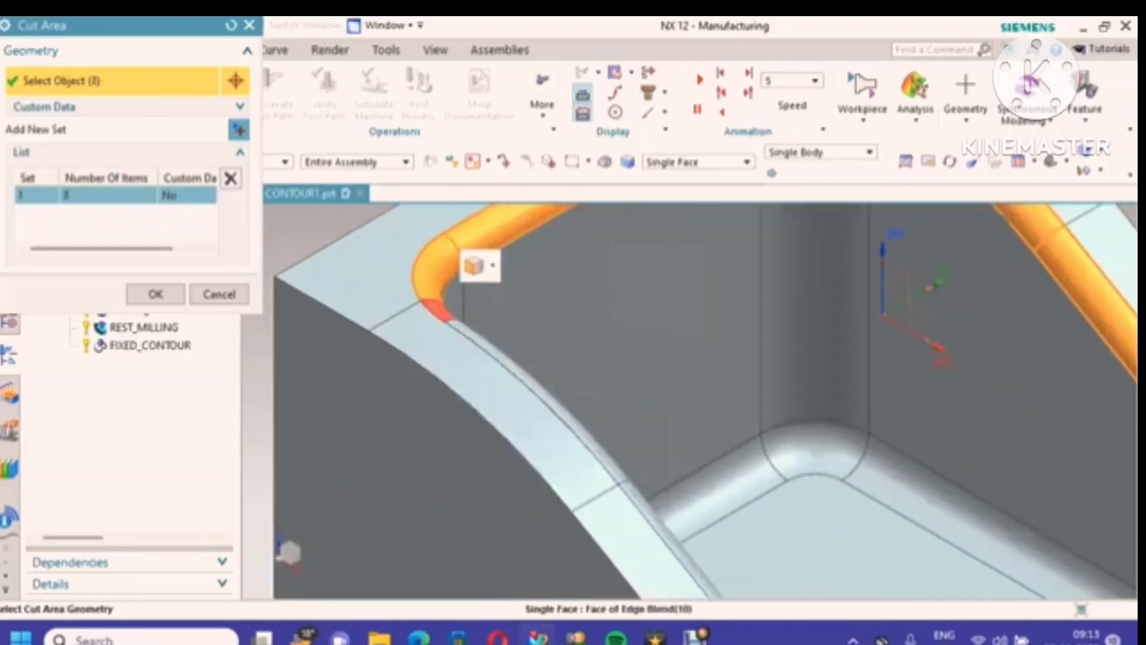
click(441, 314)
click(459, 329)
scroll(504, 295, down, 3)
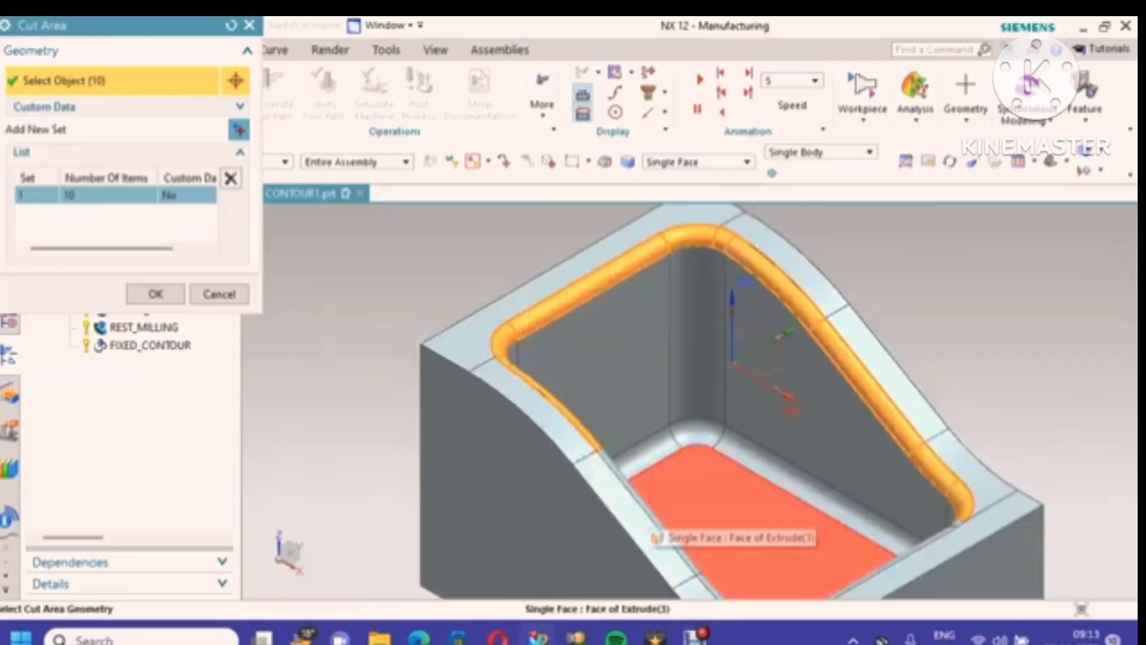
click(638, 526)
scroll(663, 461, down, 3)
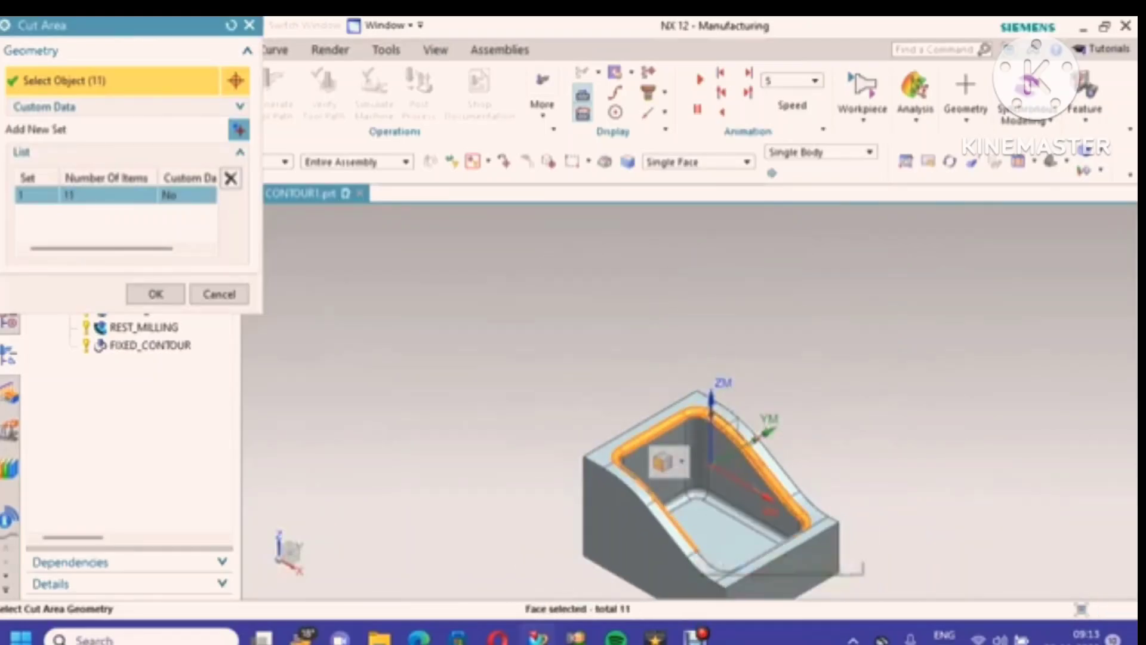
Step: Add the blend faces at the far front corner and along the pocket's low front edge to the cut area
scroll(662, 462, up, 4)
middle_drag(662, 462, 672, 478)
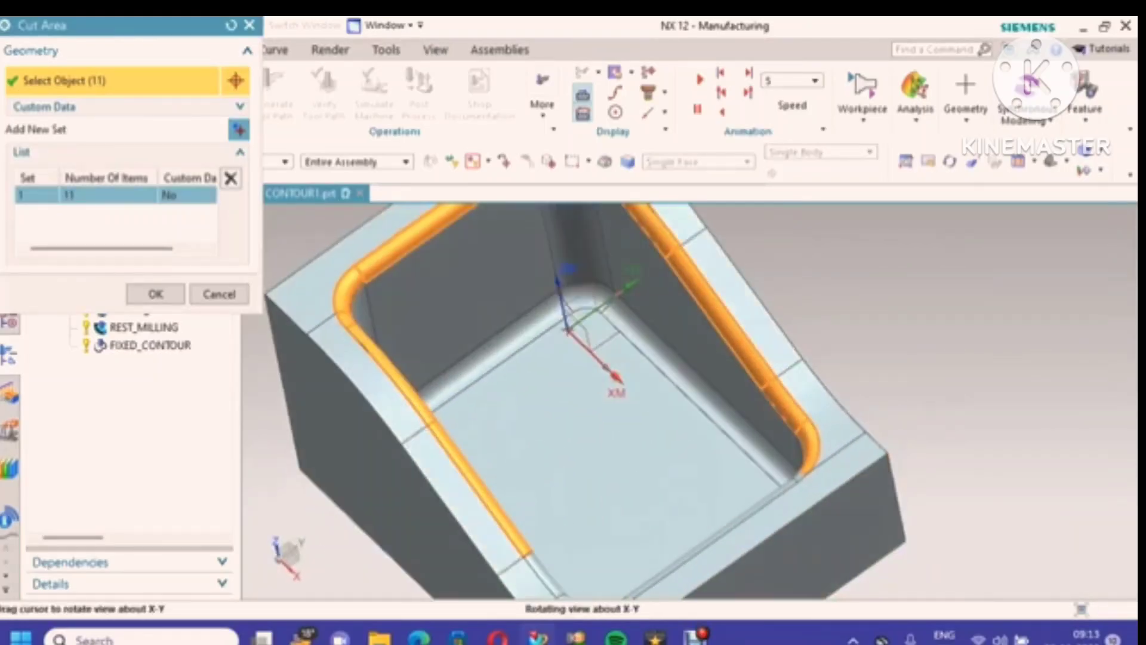
middle_drag(773, 543, 793, 562)
scroll(792, 563, up, 3)
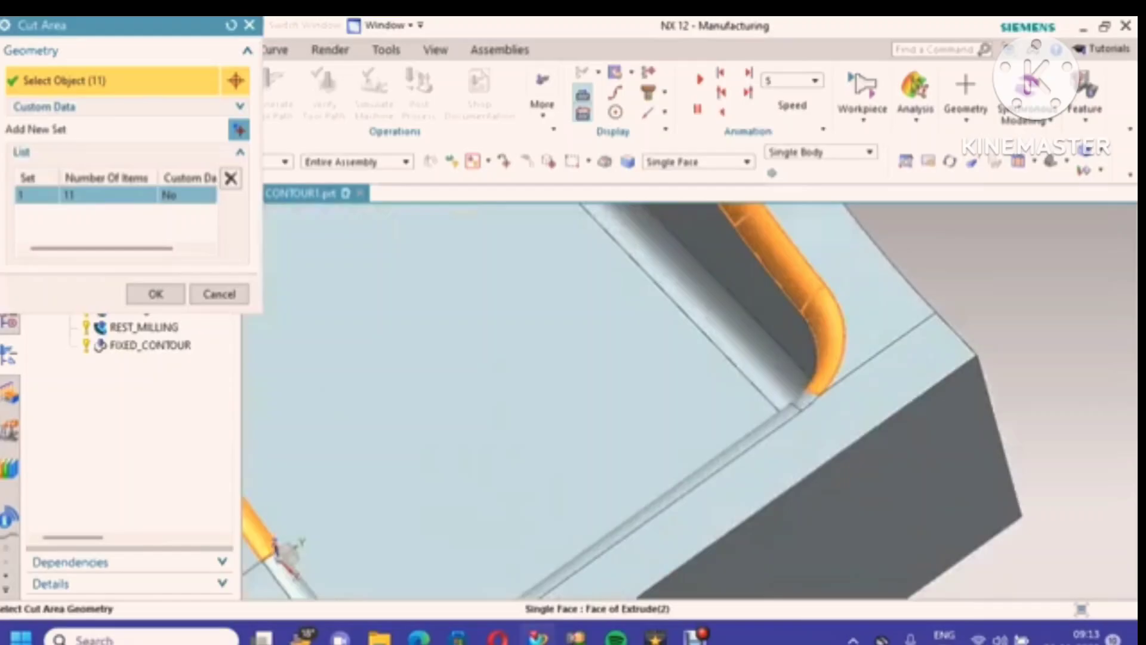
click(802, 399)
click(787, 409)
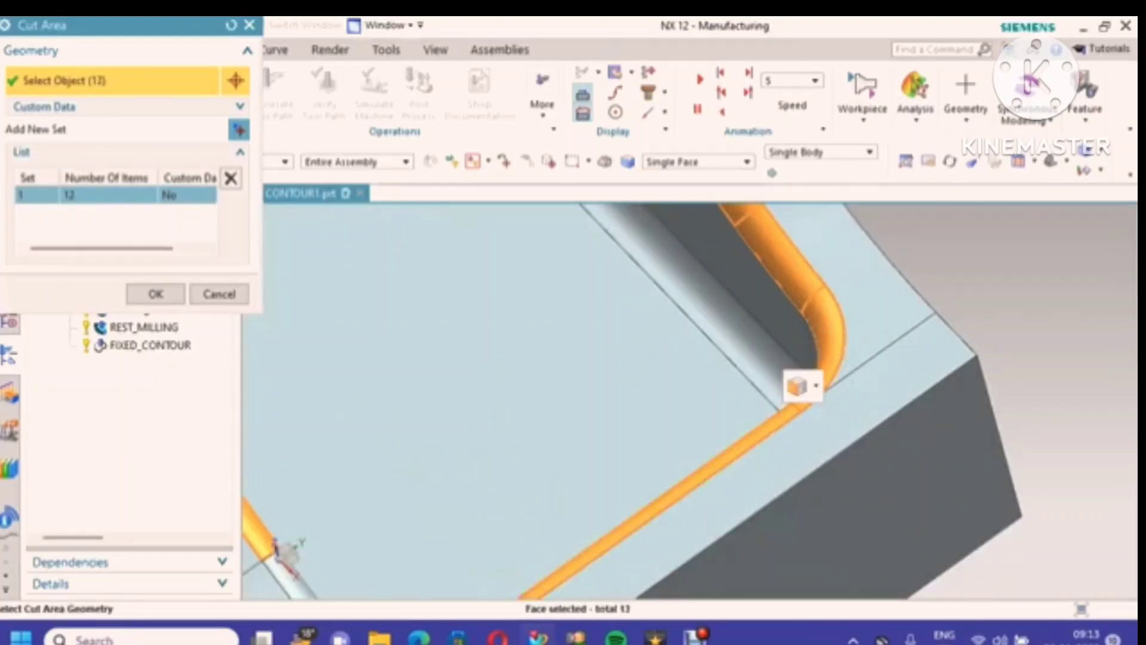
Step: Close the blend loop with the remaining faces around the near front corner and accept the cut area
scroll(800, 385, down, 4)
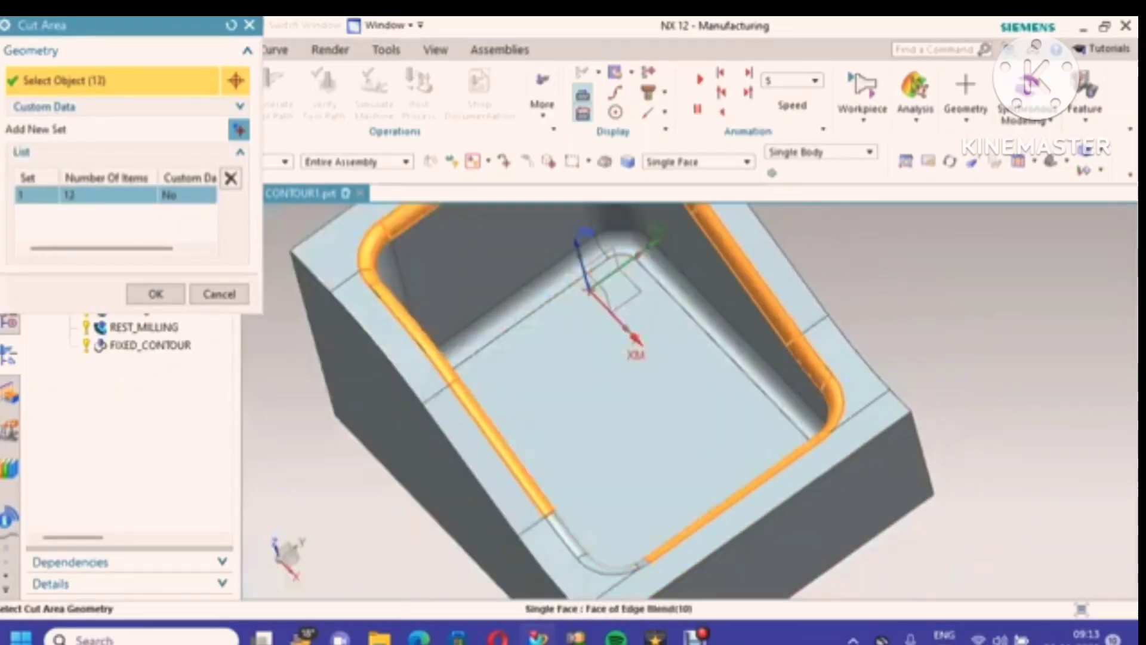
click(570, 531)
click(615, 566)
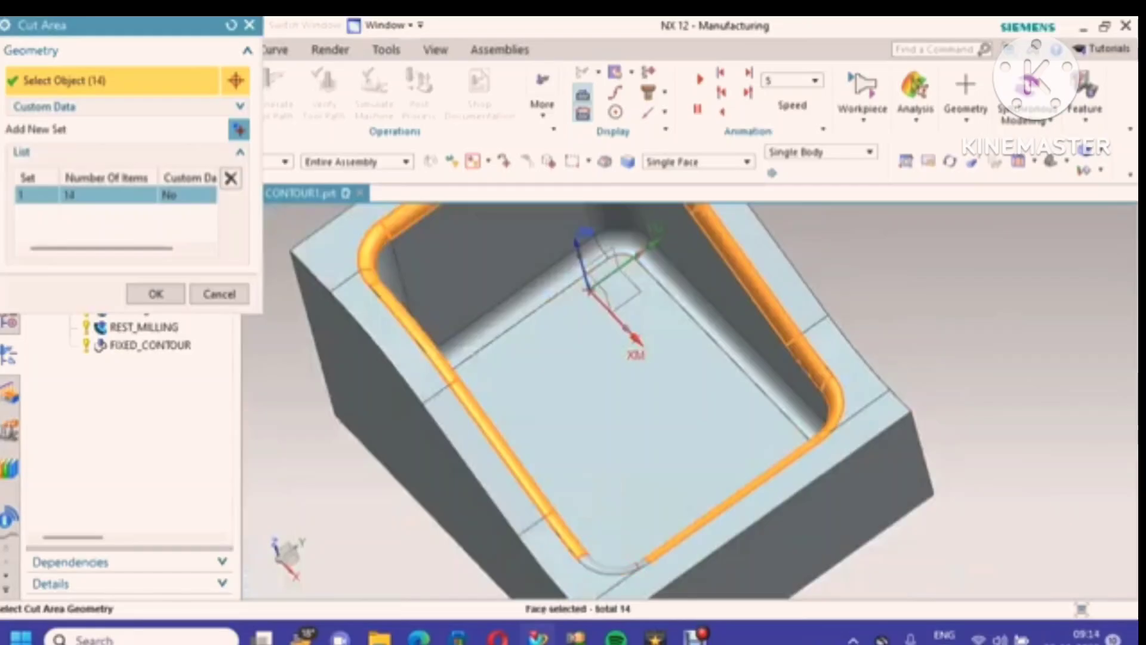
click(643, 563)
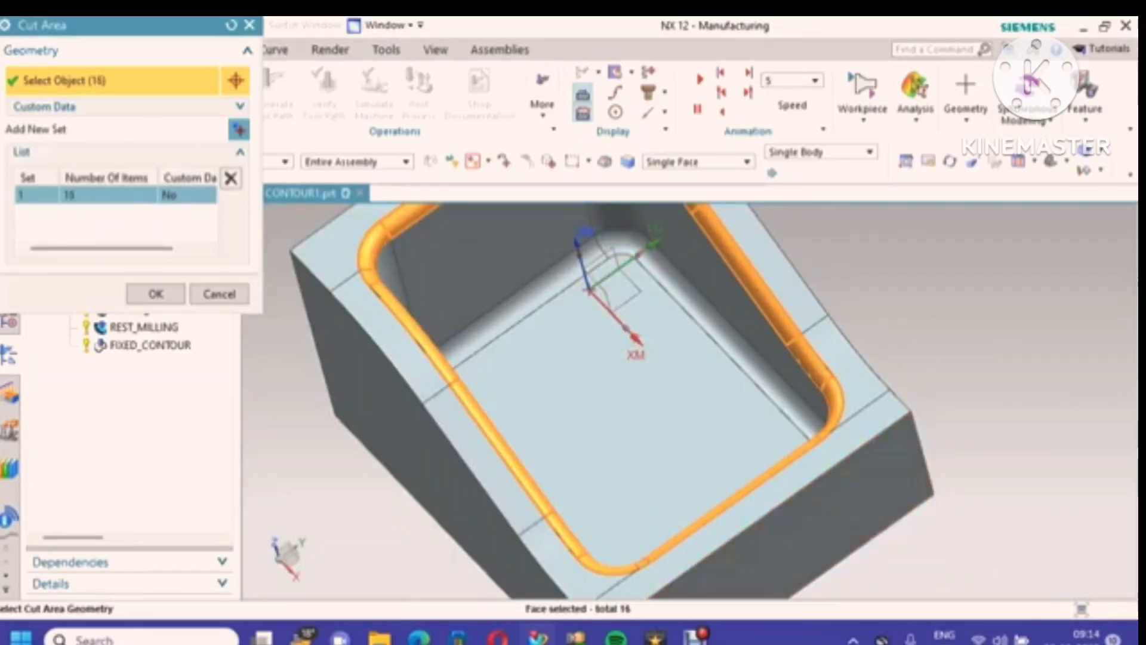
middle_drag(668, 535, 692, 522)
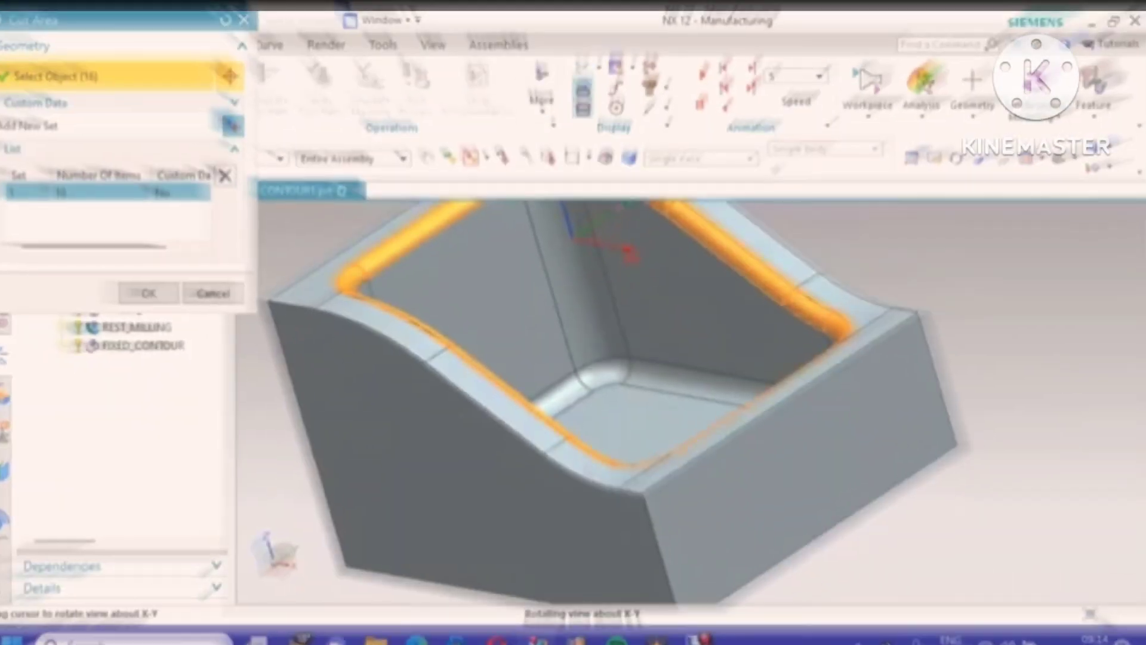
middle_drag(746, 442, 746, 477)
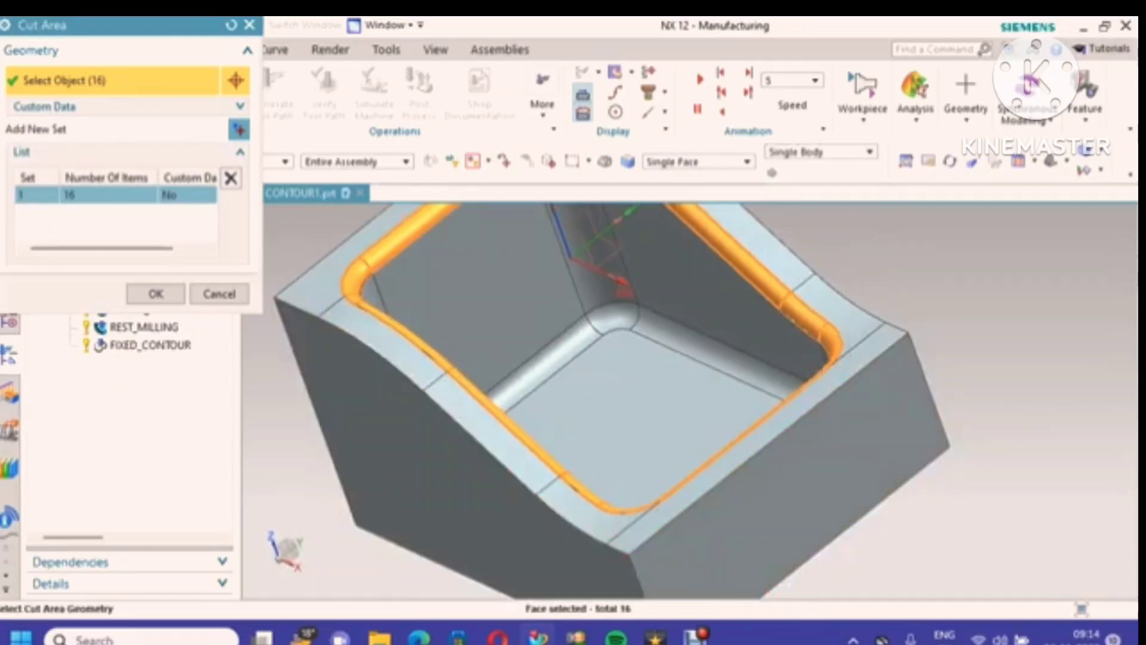
click(156, 293)
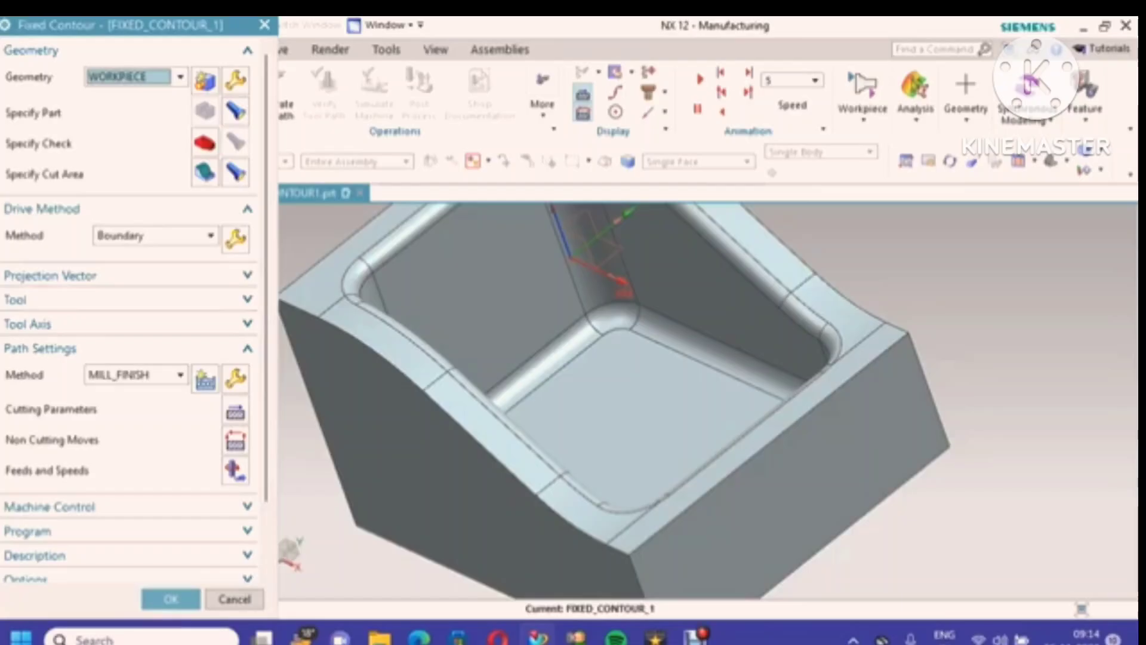
Step: Change the new fixed contour operation's drive method to Area Milling and accept the parameter reset
click(153, 236)
click(125, 298)
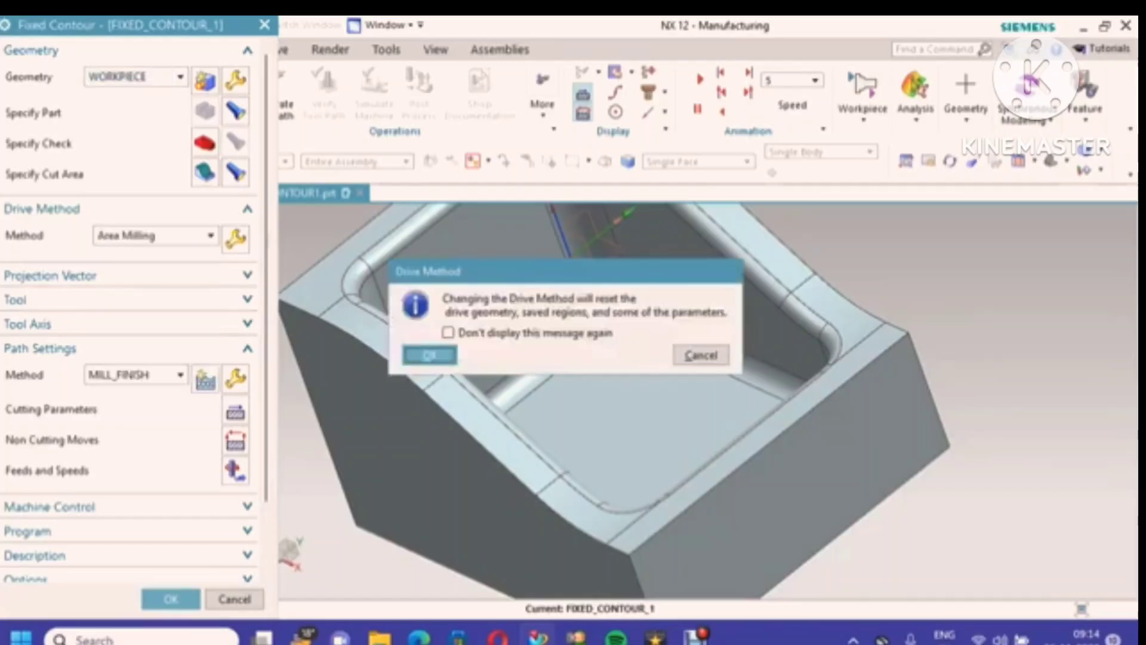
click(430, 355)
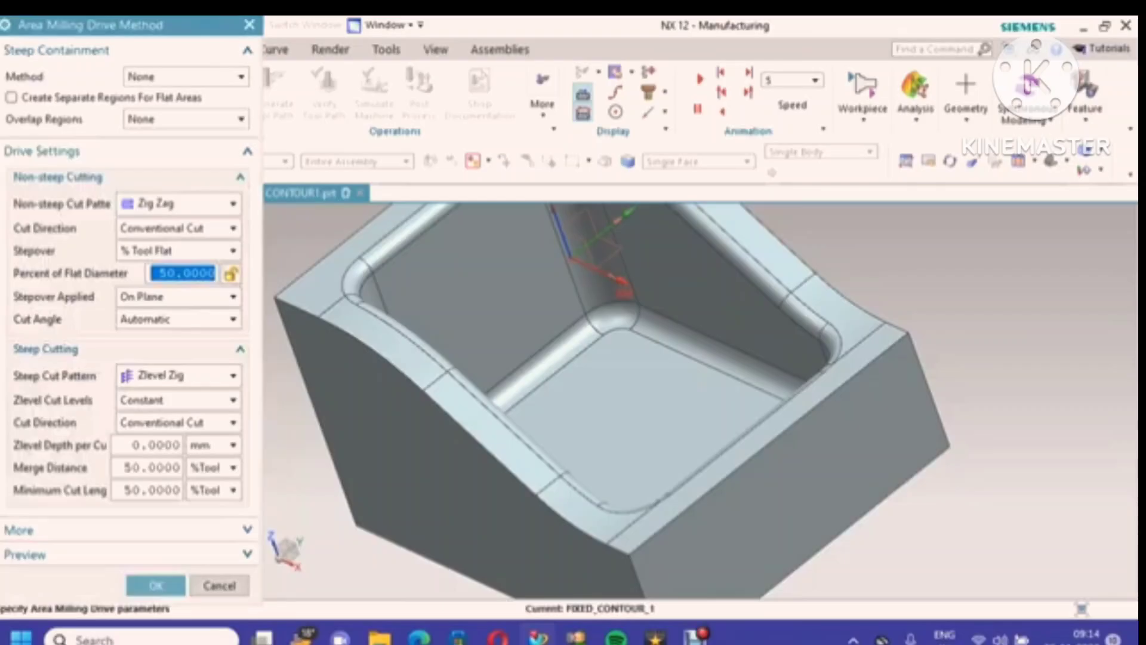
Step: Set the non-steep stepover to Scallop with a maximum scallop height of 0.002, applied On Part
click(179, 251)
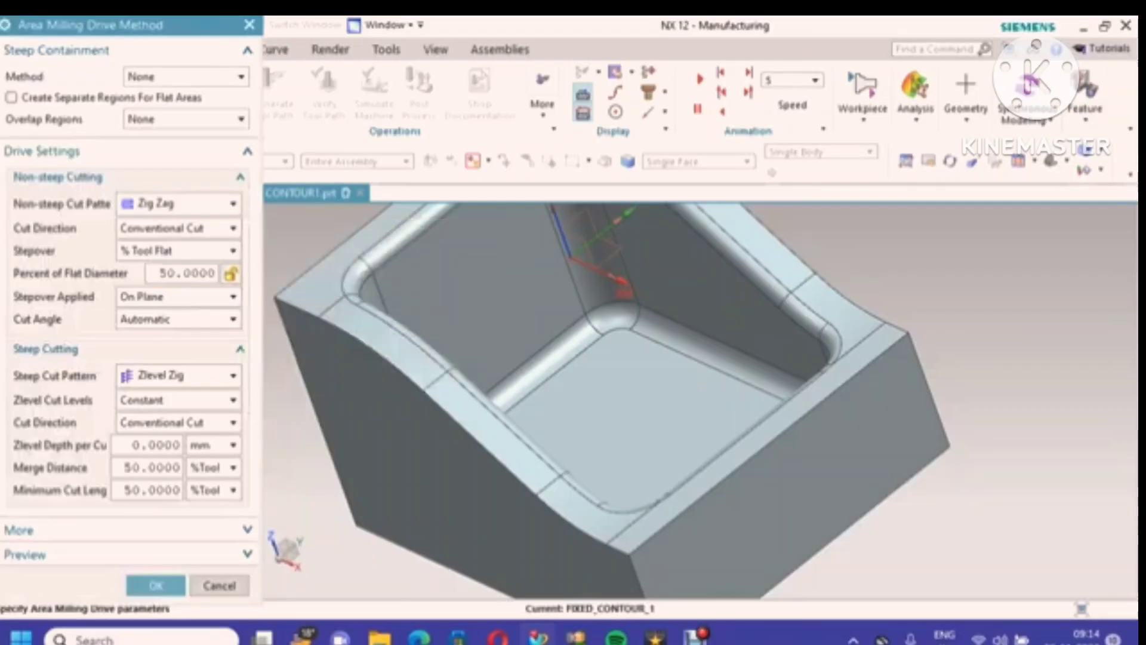
click(144, 285)
double_click(190, 273)
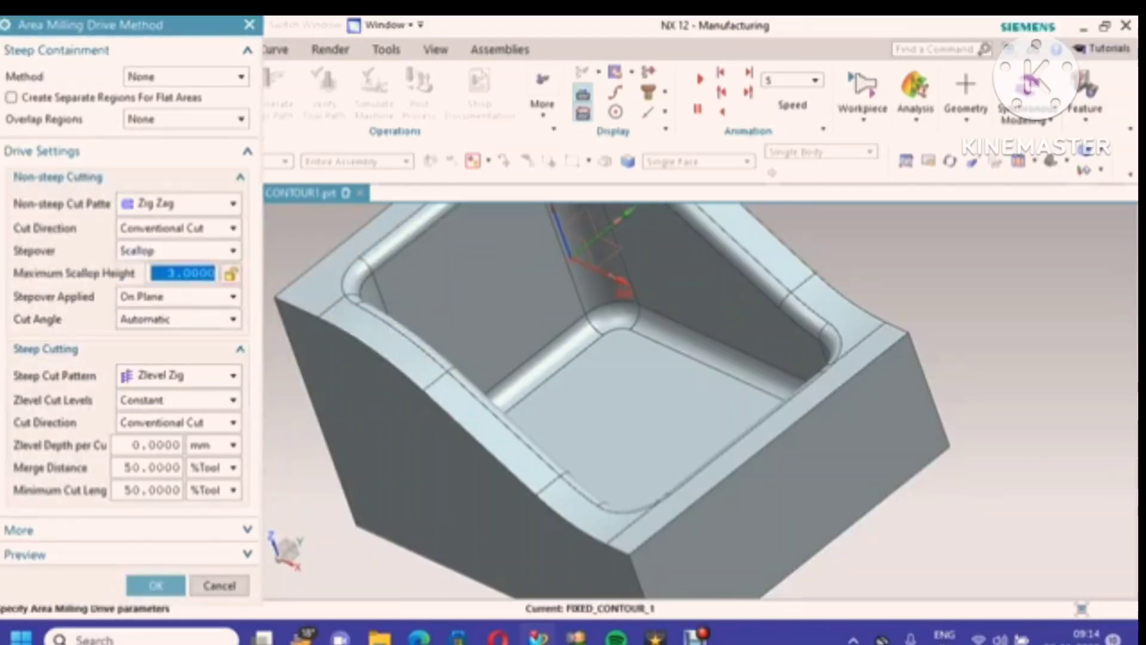
text(0)
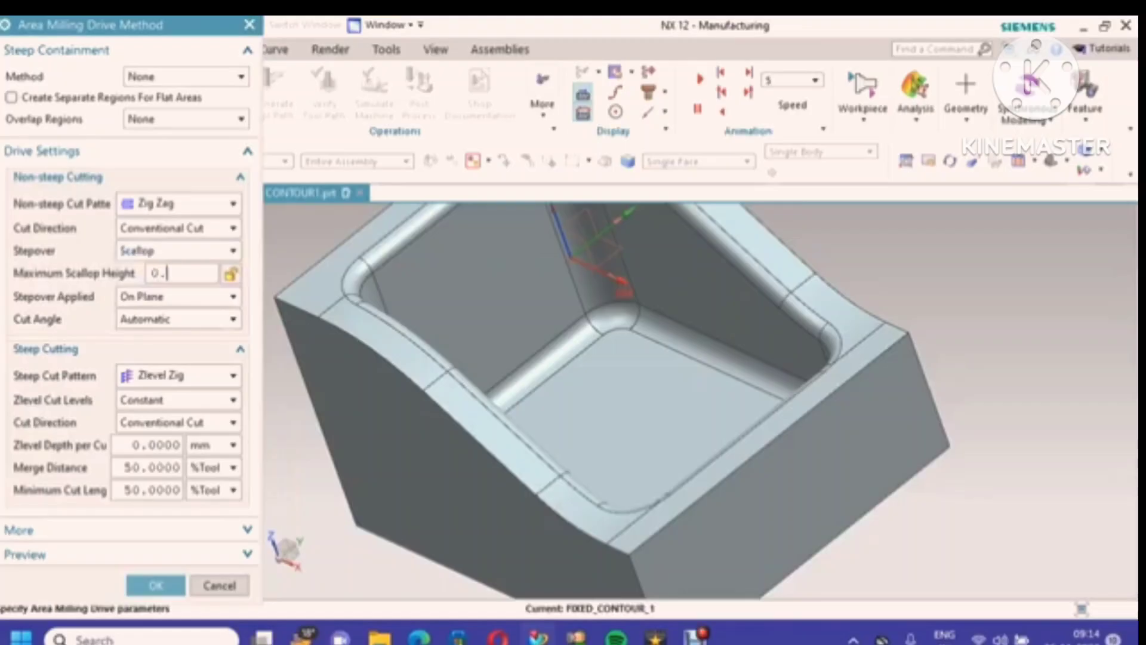
click(179, 296)
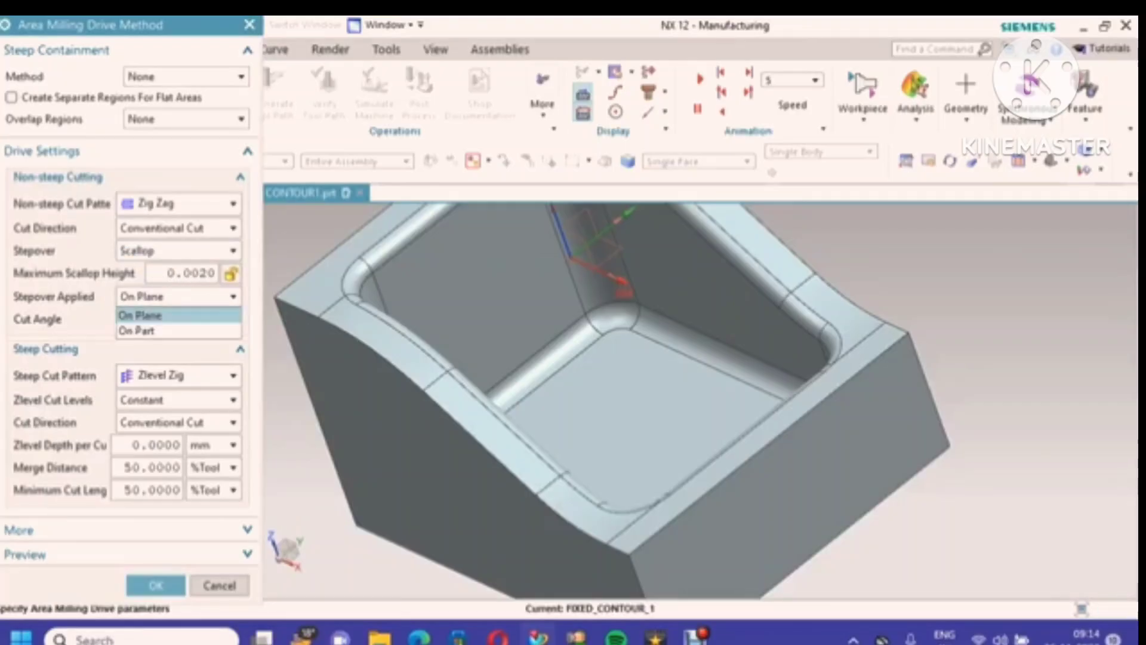
click(143, 326)
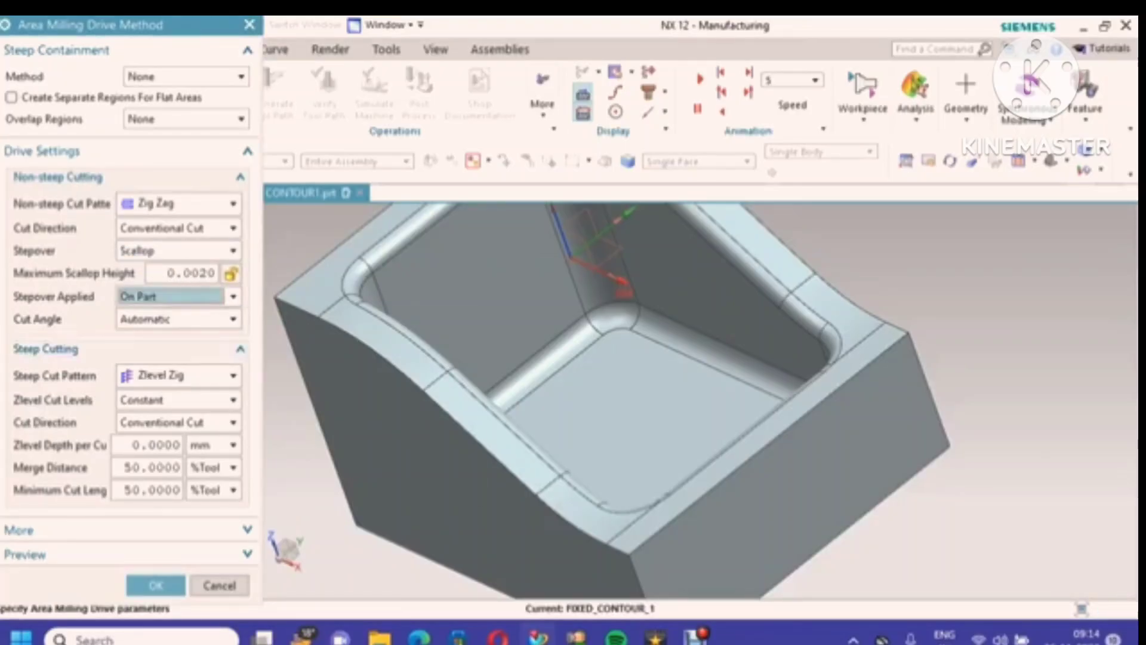
Step: Specify the non-steep cut angle as 180 degrees from XC
click(179, 320)
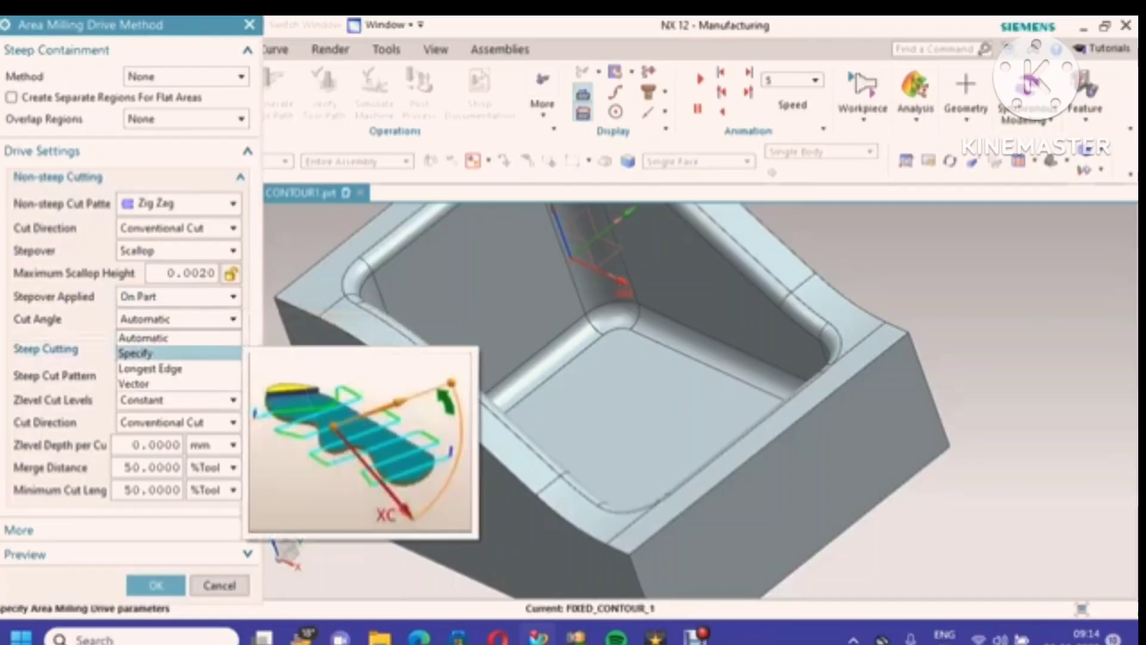
click(136, 353)
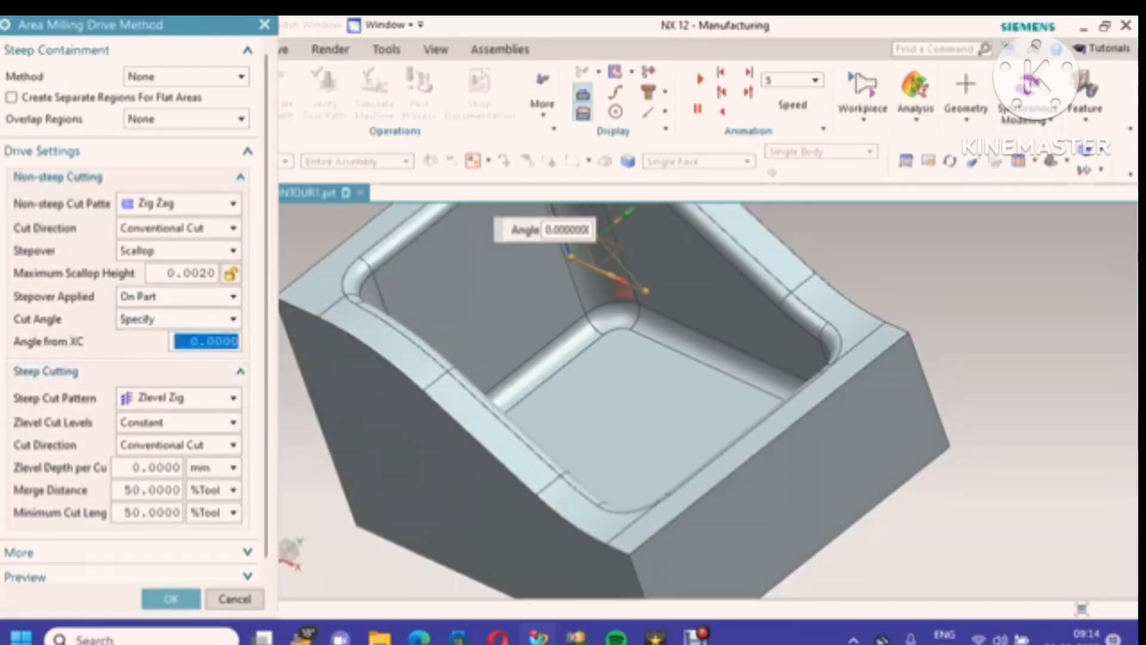
text(180)
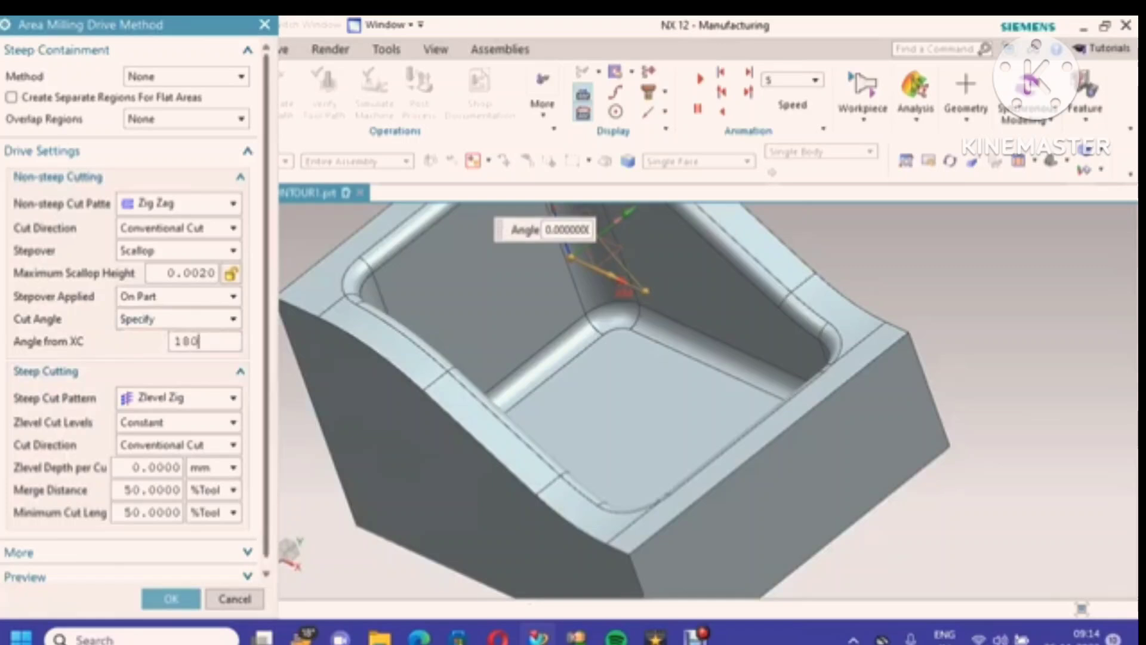
Step: Set the steep cut pattern to Zlevel Zig Zag with Optimized Zlevel cut levels
click(179, 397)
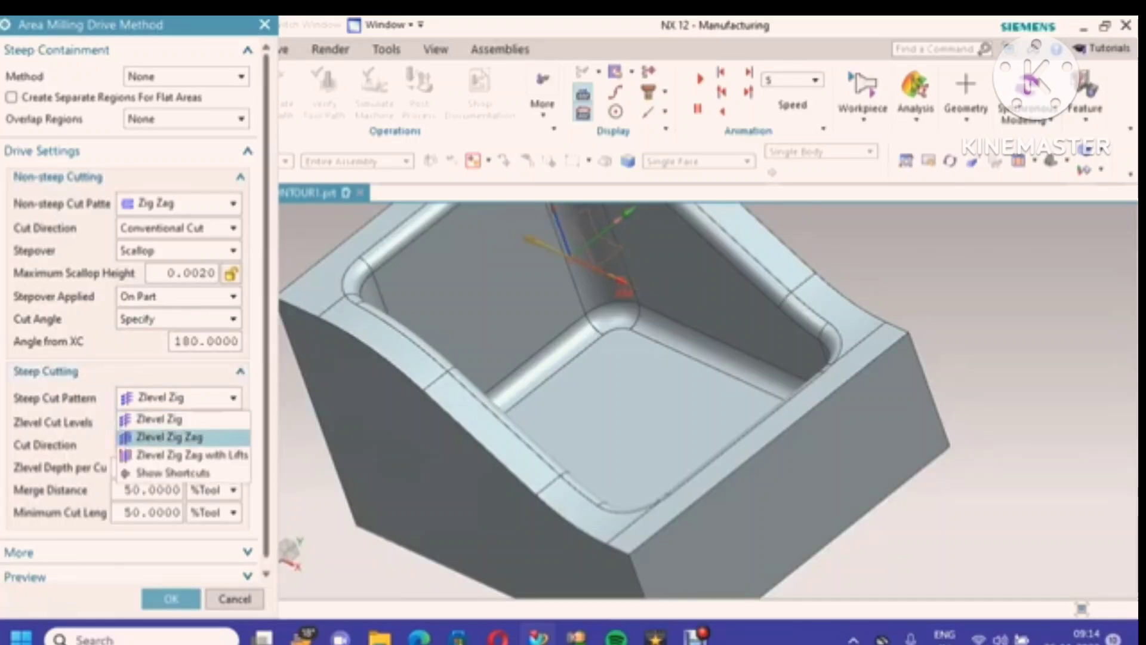
click(170, 437)
click(179, 423)
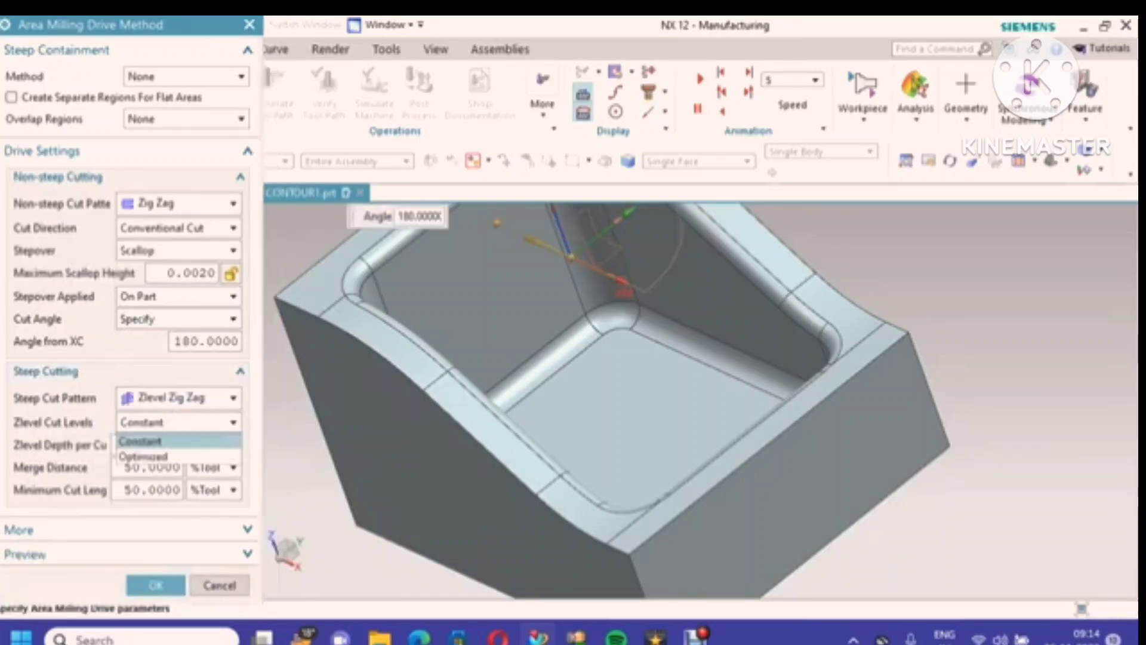
click(170, 456)
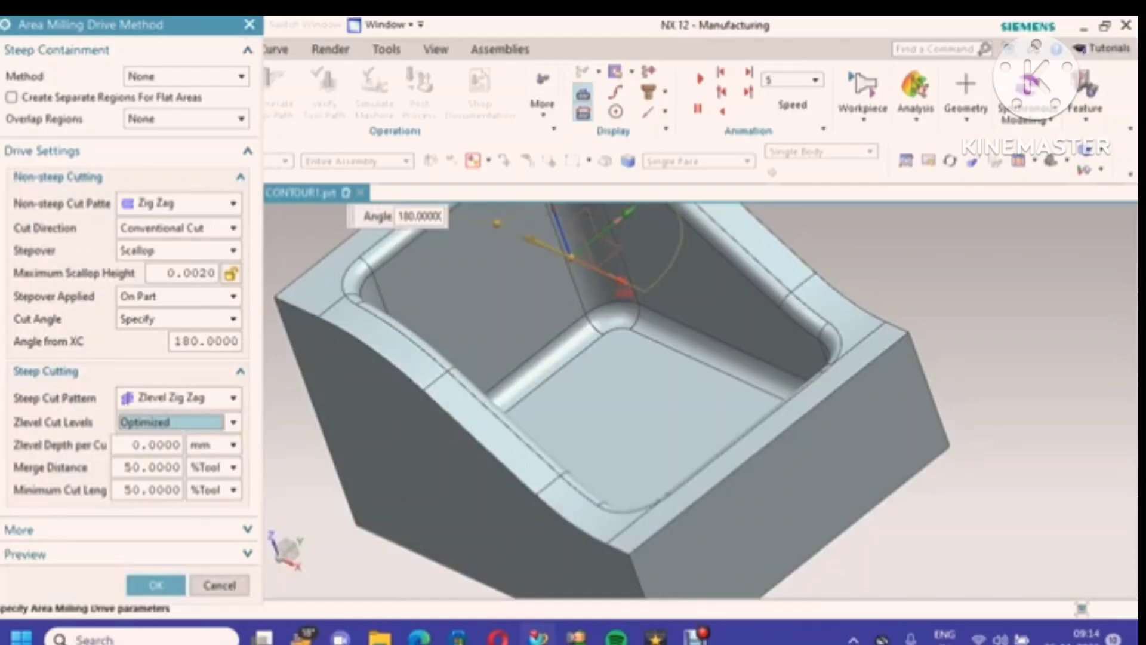
Step: Set the Zlevel depth per cut to 0.002 mm, merge distance and minimum cut length to 20 %Tool, and accept the drive settings
double_click(157, 445)
text(0)
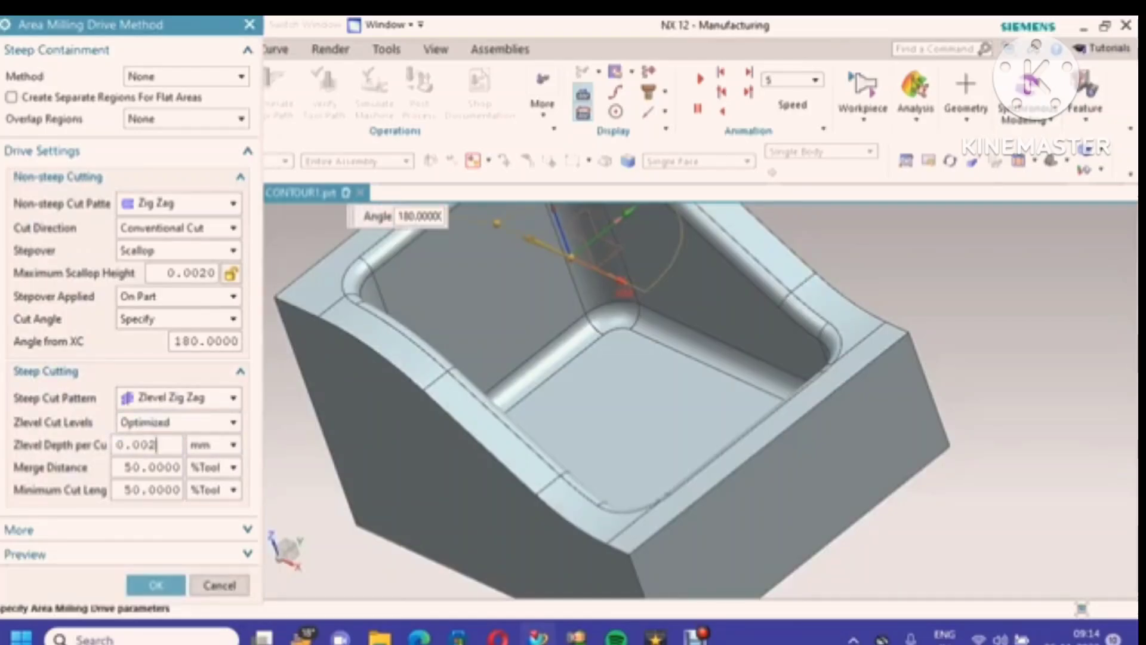
text(.002)
key(Tab)
text(20)
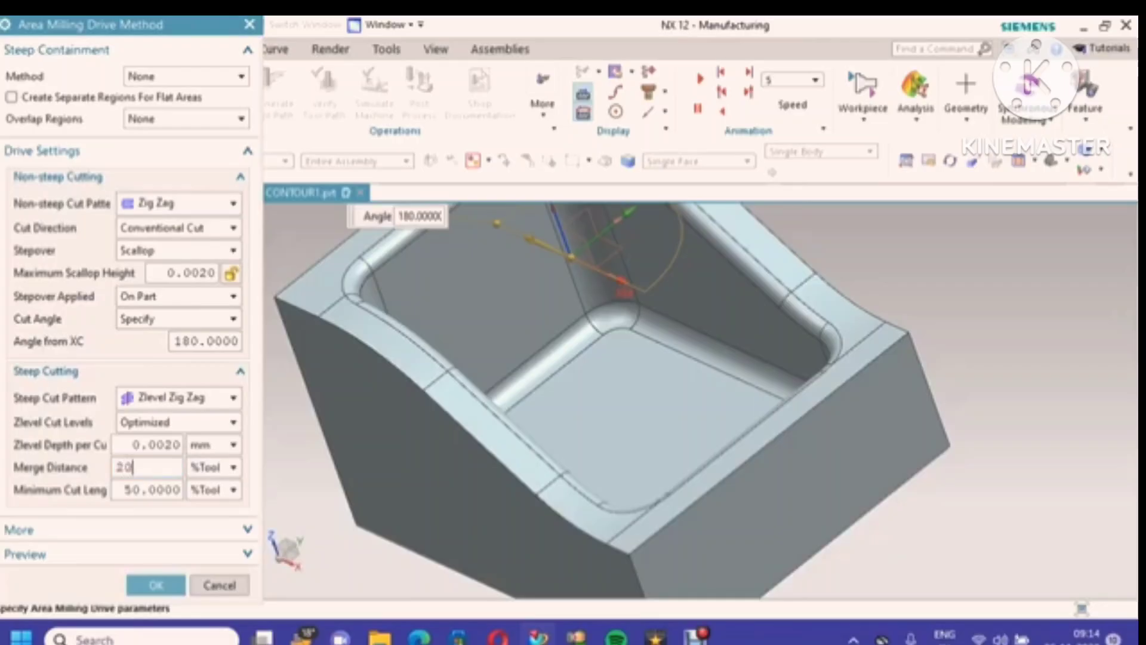
key(Tab)
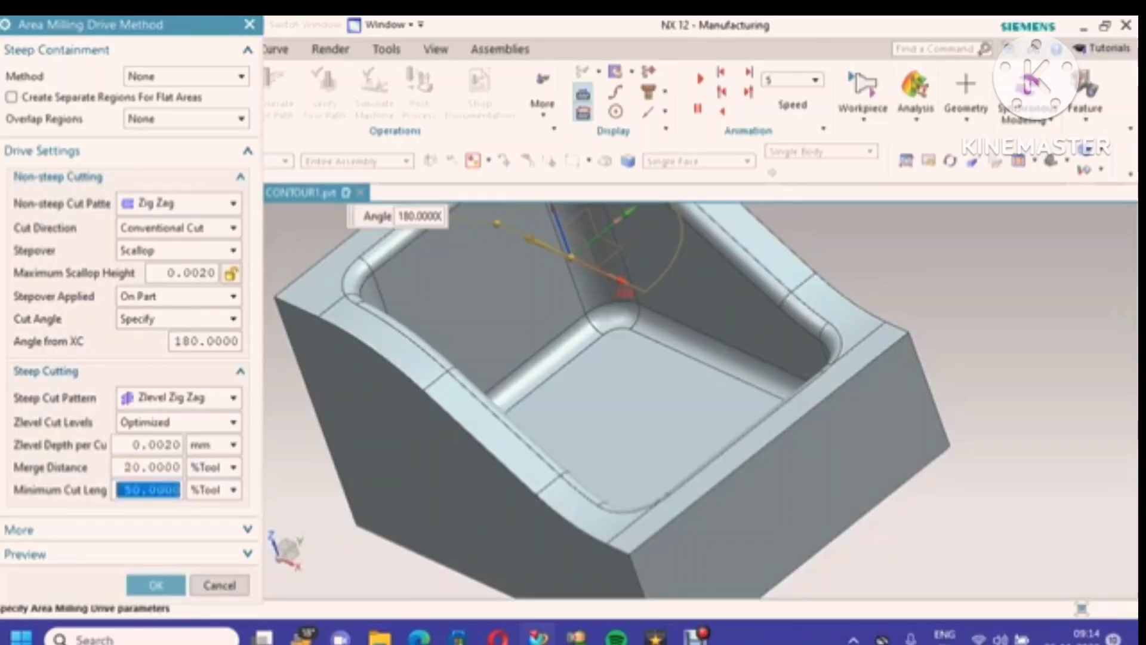
text(20)
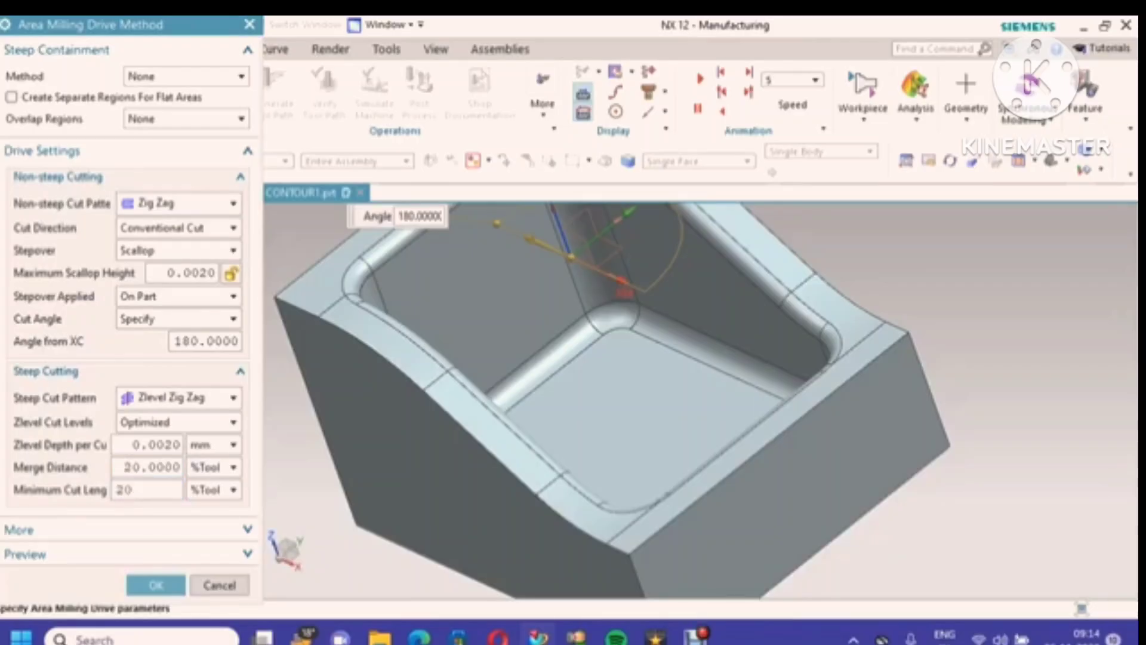
click(156, 585)
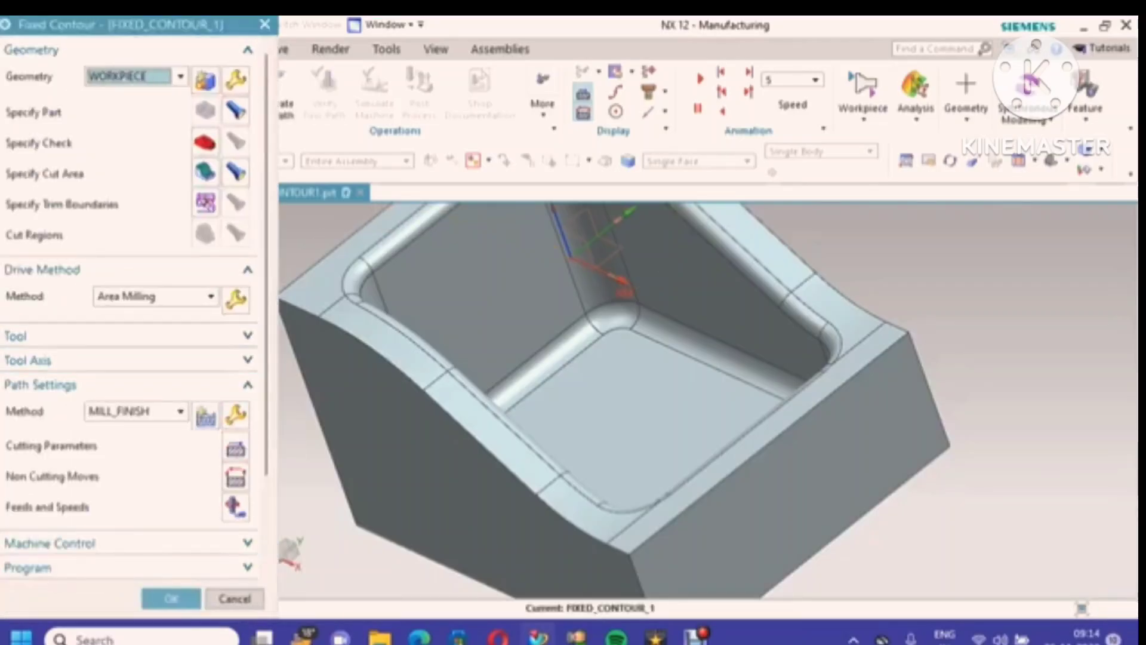
Step: Create a new ball mill tool named BALL_MILL5MM for the fixed contour operation
click(202, 336)
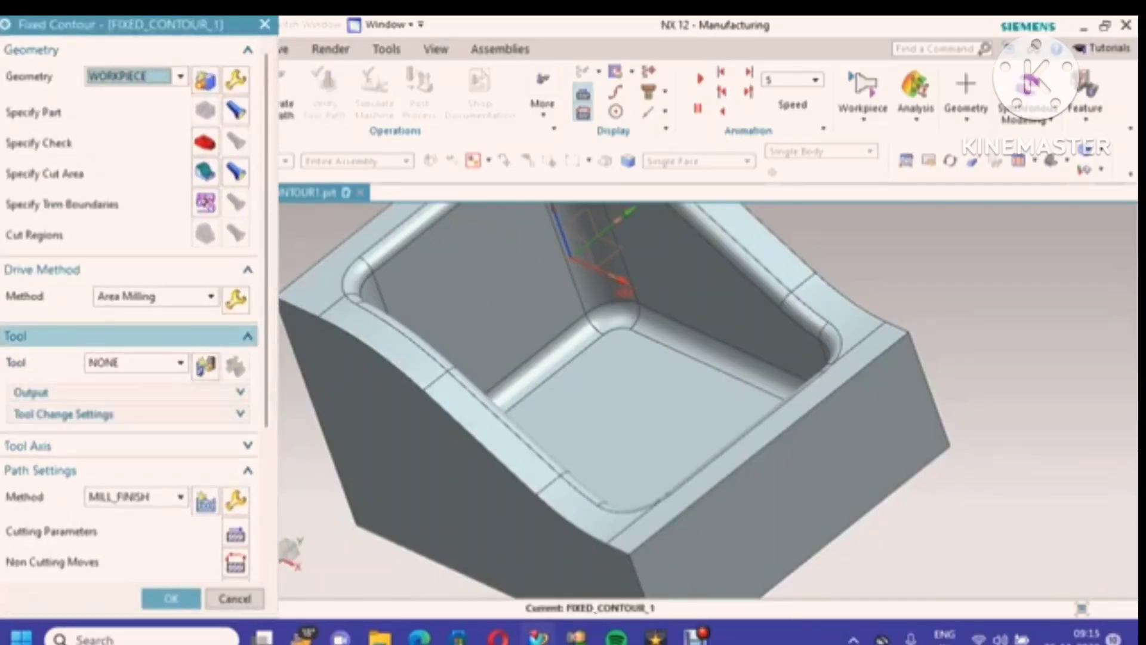
click(206, 365)
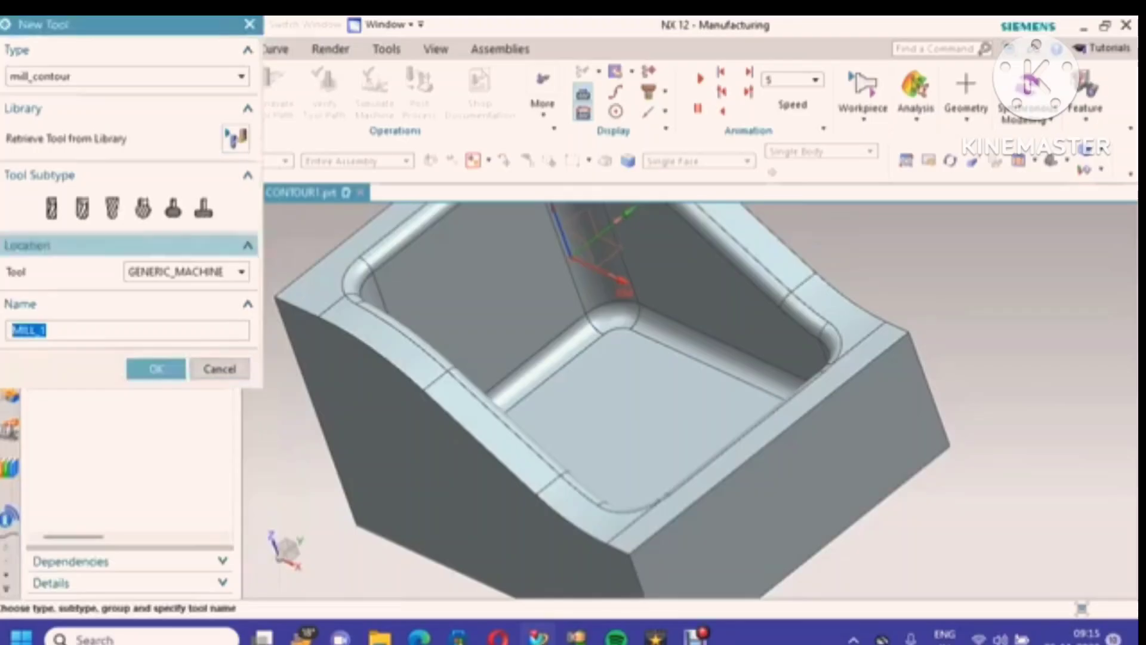
click(112, 208)
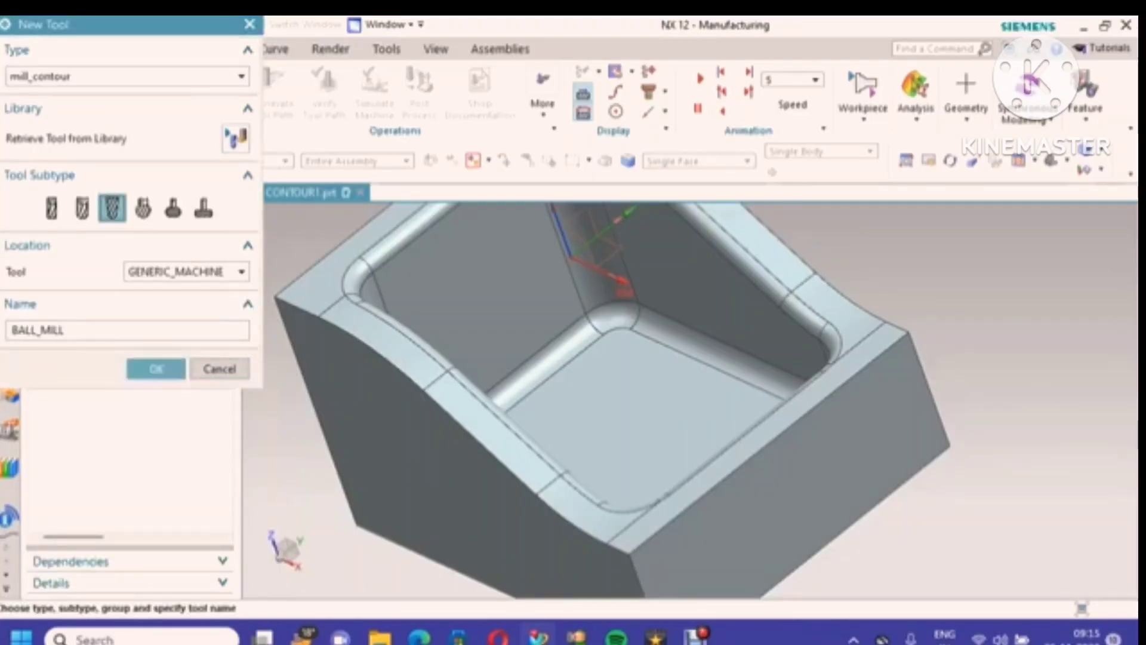
text(5MM)
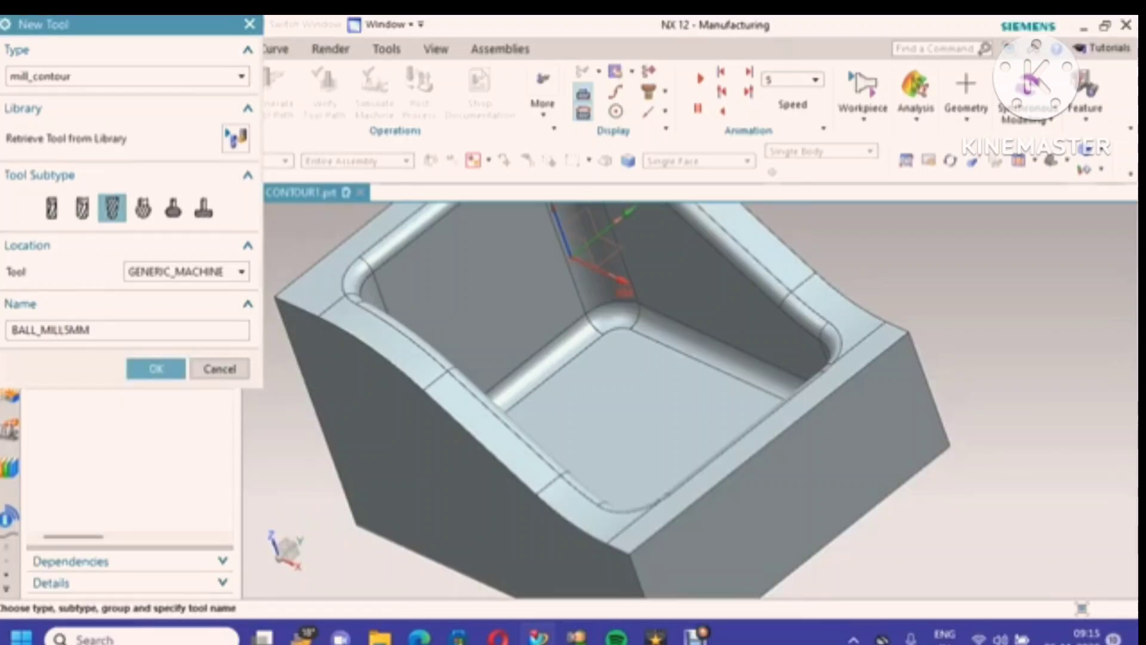
key(Return)
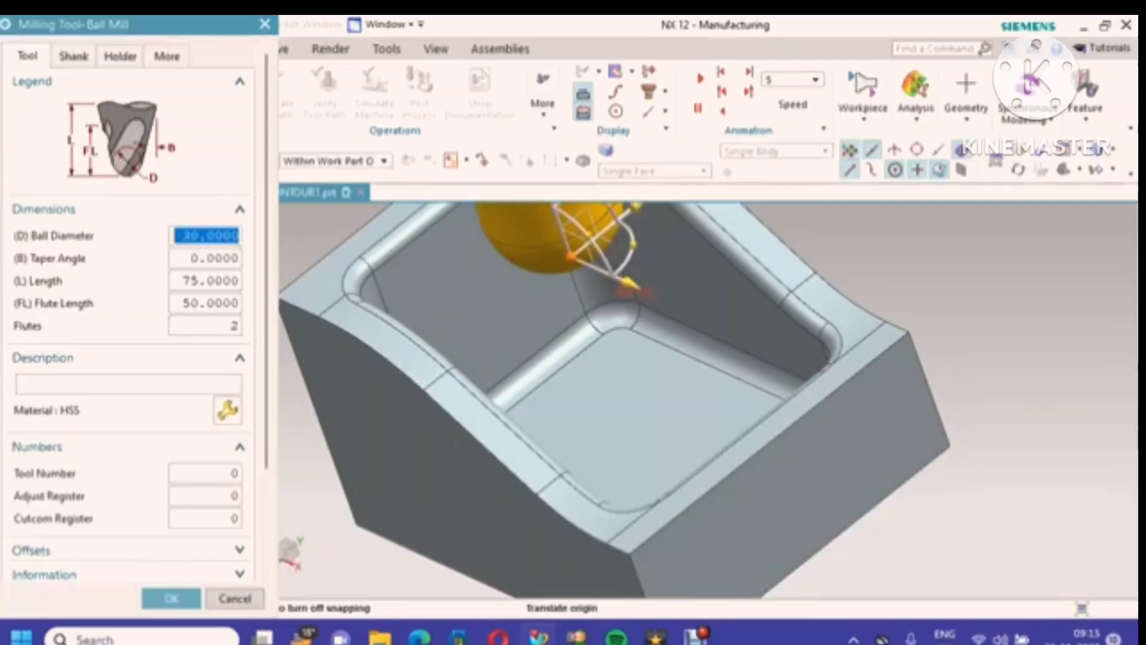
Step: Define the ball mill with ball diameter 5, description HSS, tool number 4 and adjust register 4, and accept the tool
text(5)
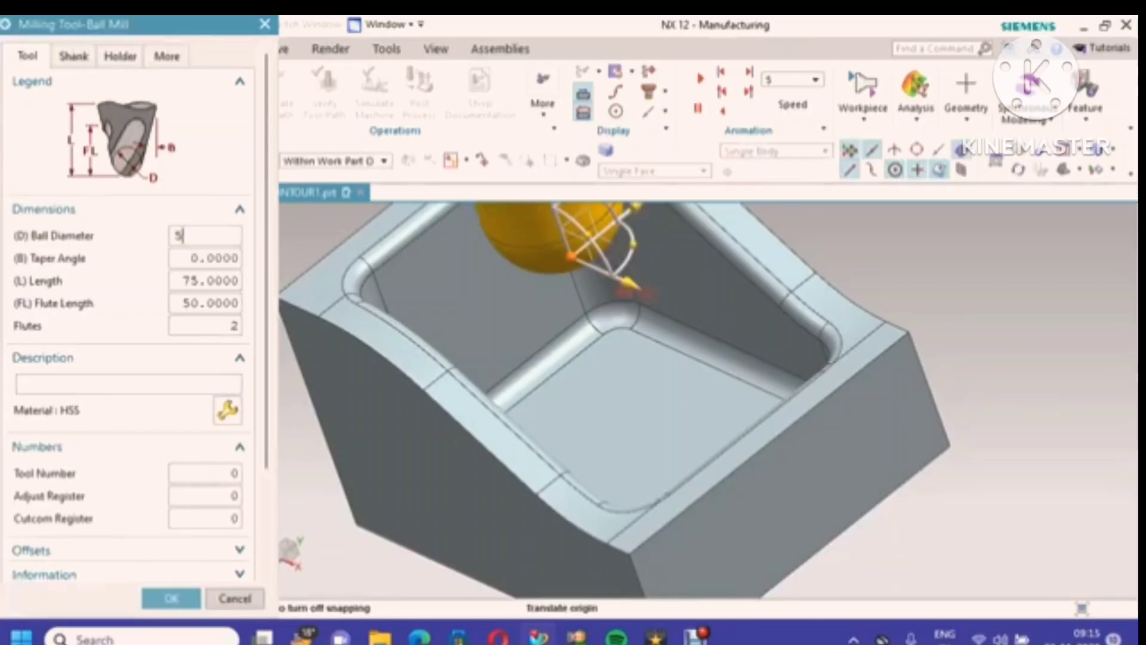
key(Return)
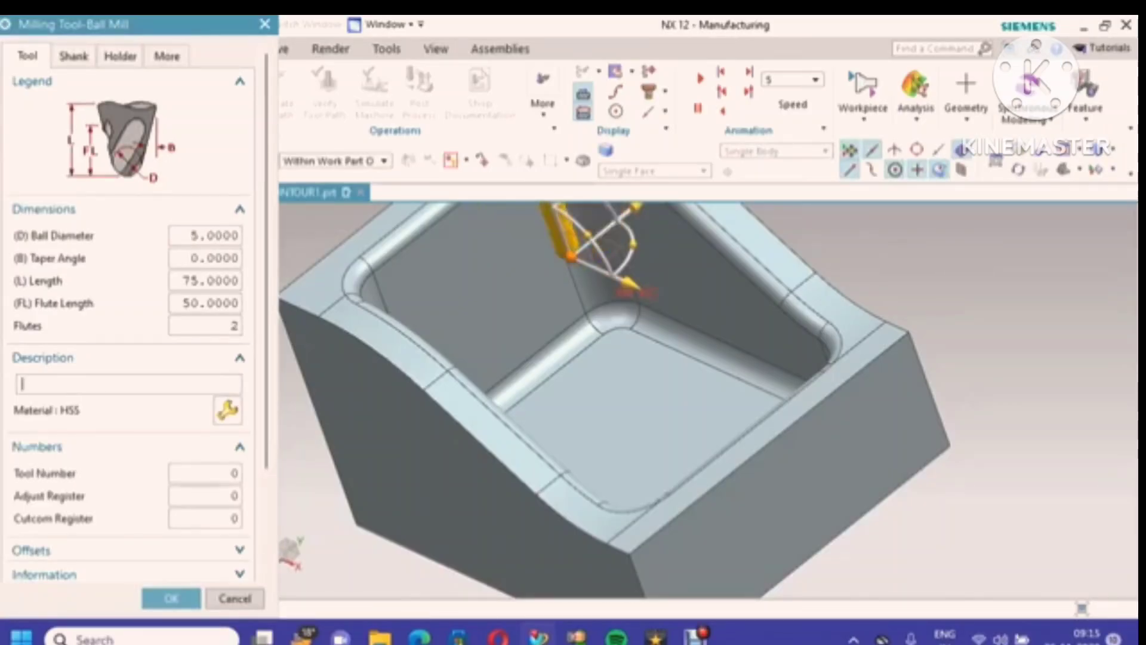
text(HSS)
double_click(206, 473)
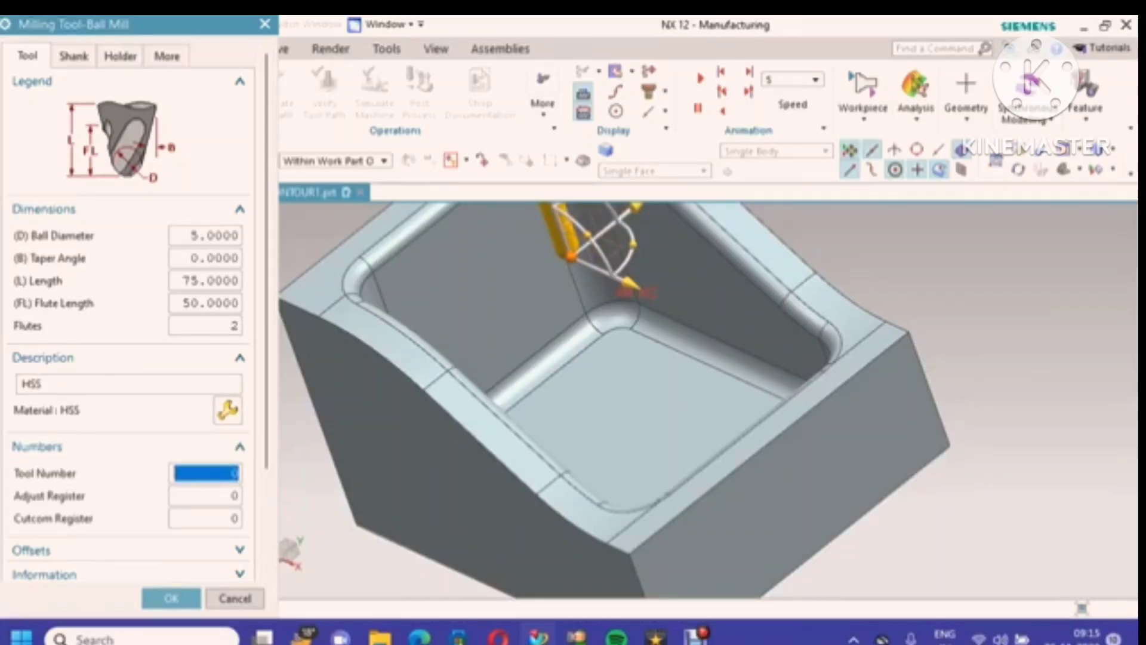
text(4)
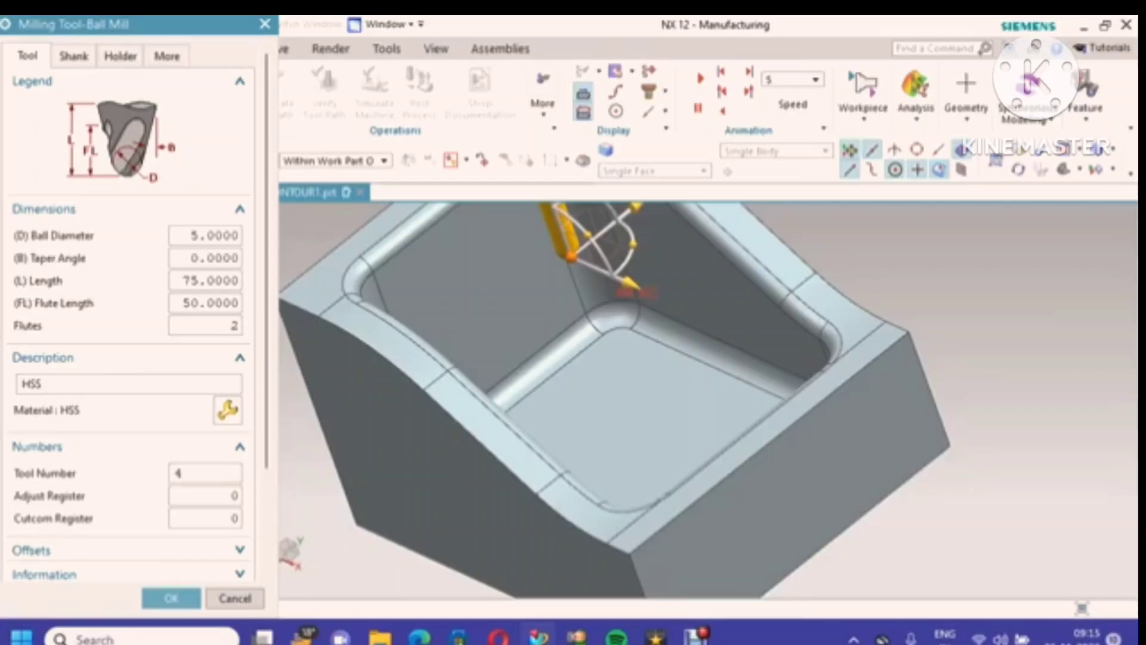
key(Tab)
text(4)
scroll(129, 298, down, 5)
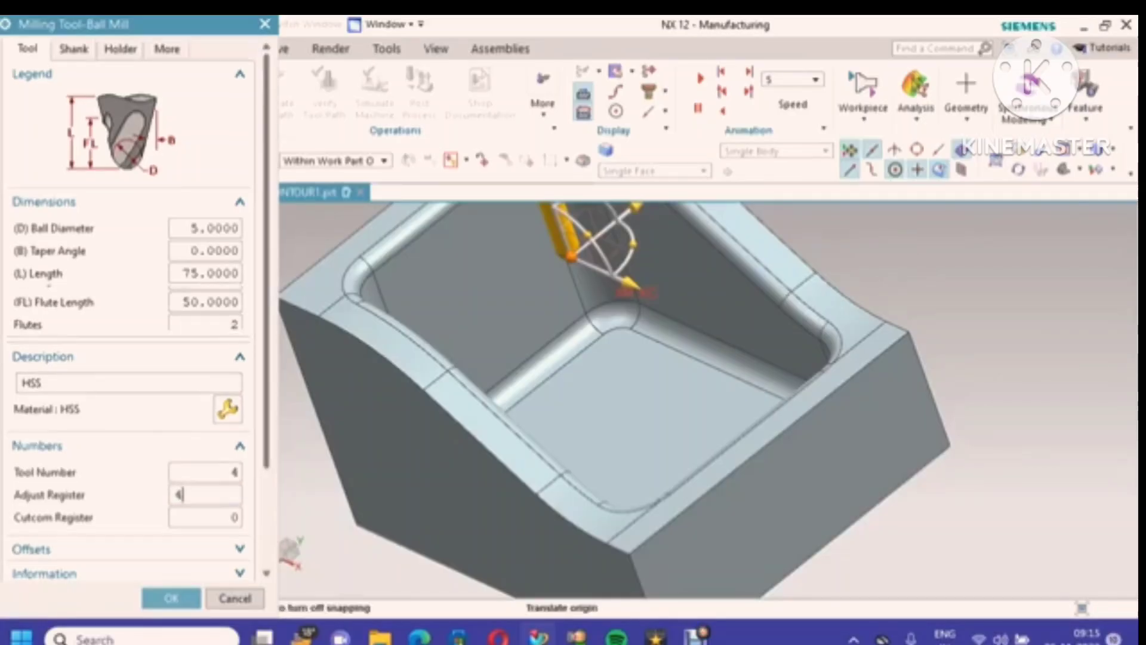
click(171, 598)
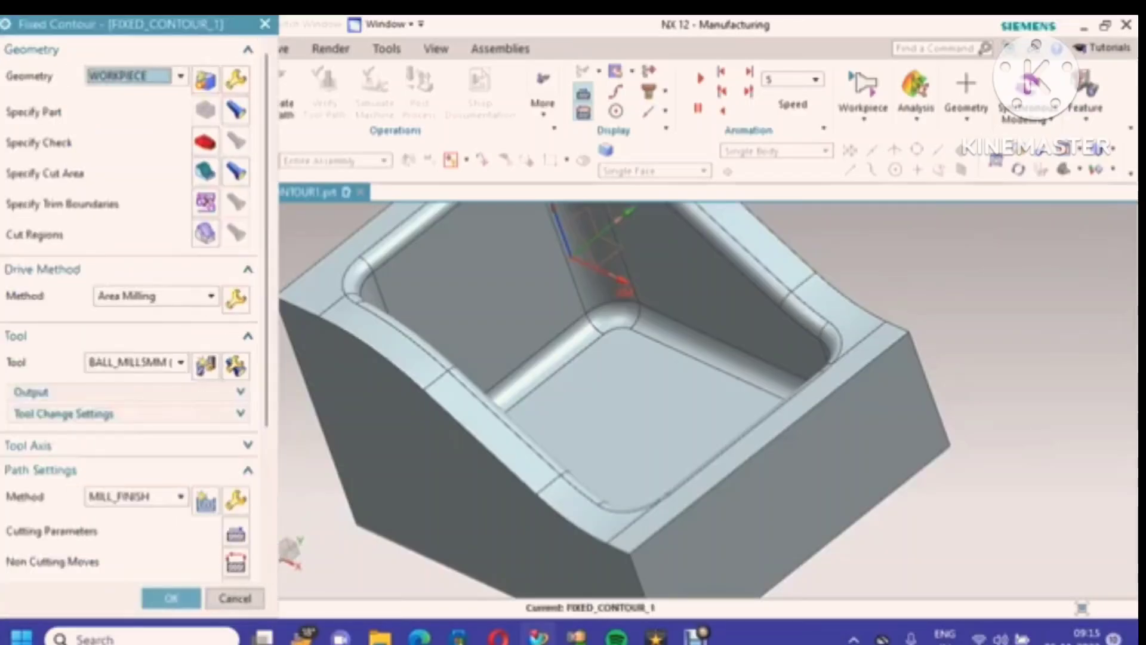
Step: Set the operation's surface speed to 30 smm and calculate the dependent feed and spindle values
scroll(172, 543, down, 5)
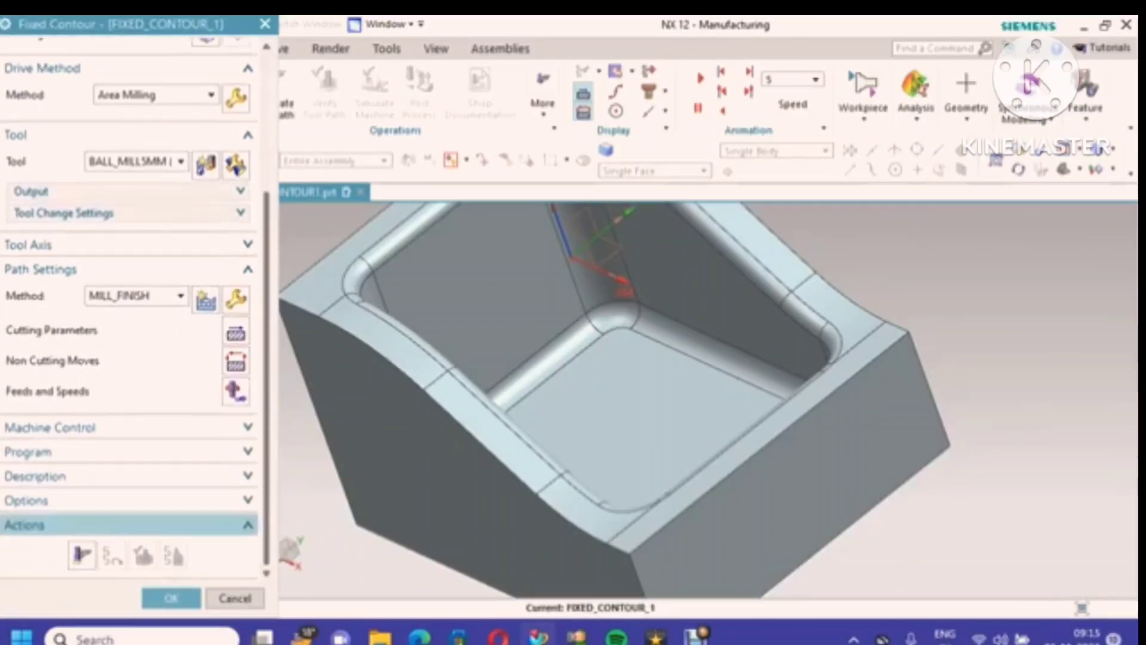
click(236, 391)
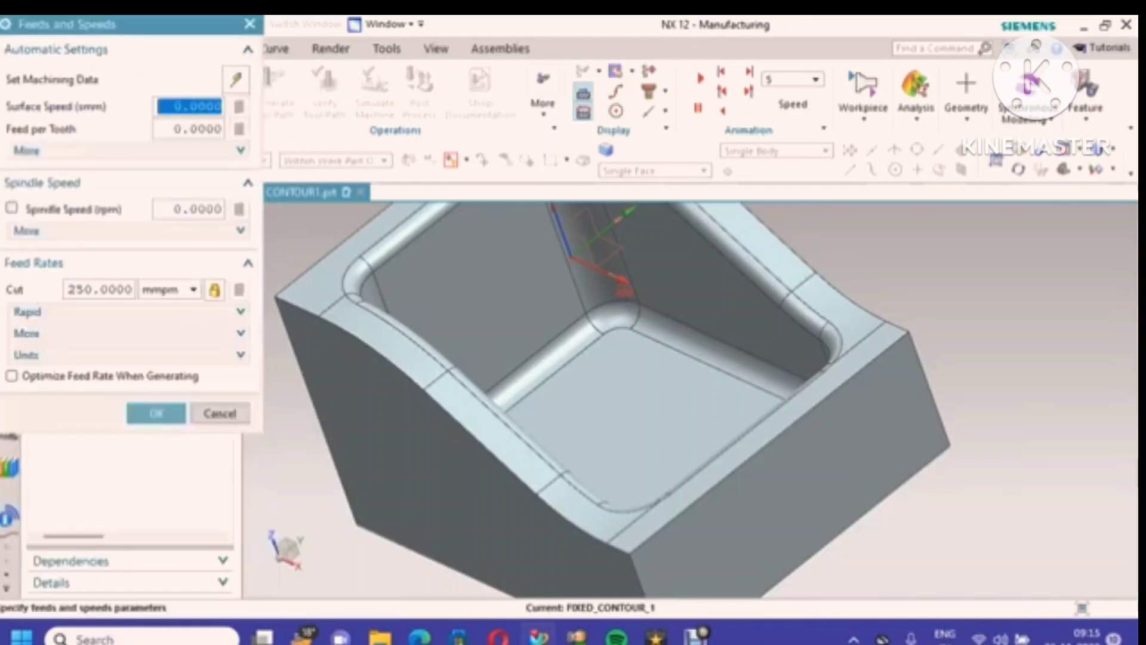
click(198, 106)
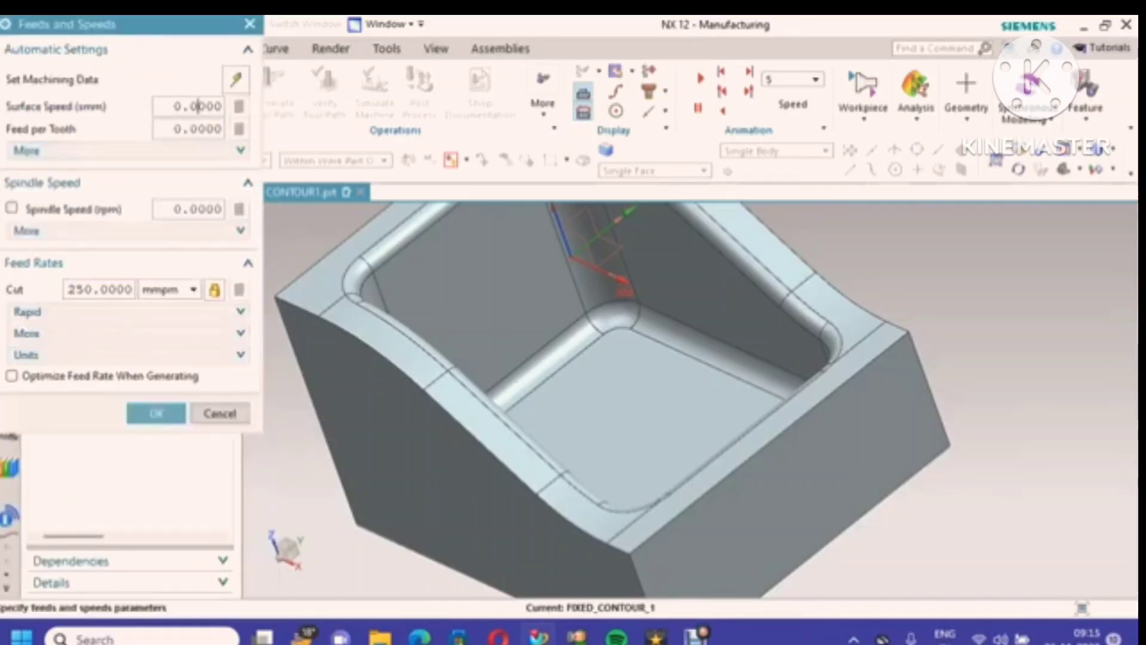
double_click(198, 105)
text(30)
key(Tab)
click(238, 105)
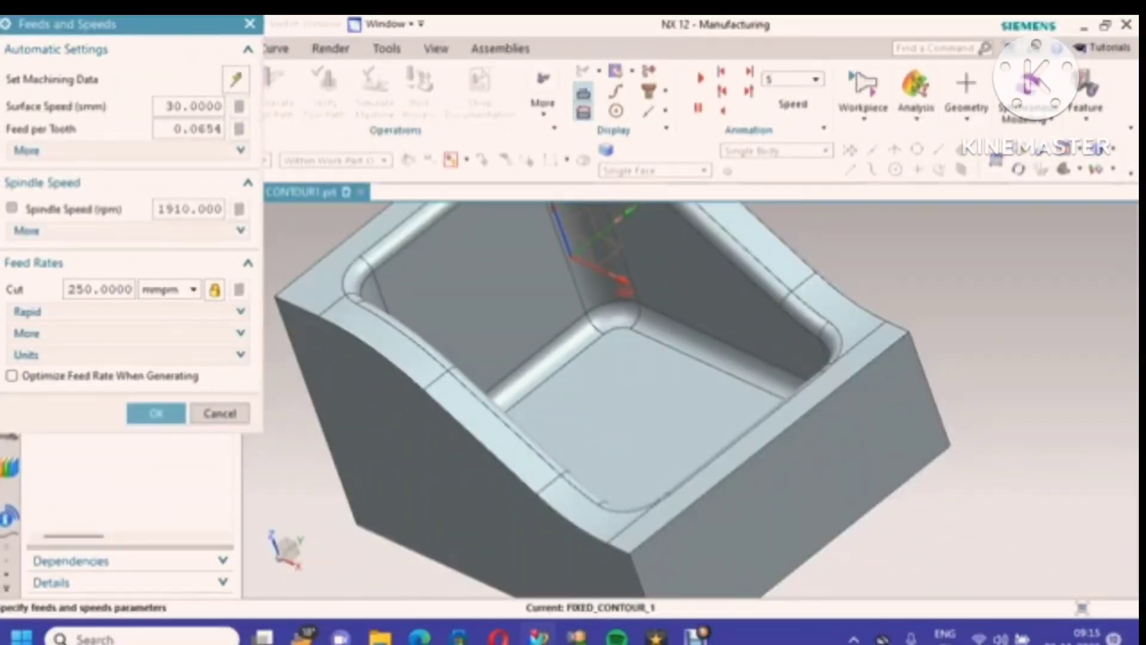
Step: Enable feed rate optimization when generating, accept the feeds and speeds, and generate the operation's toolpath
click(11, 375)
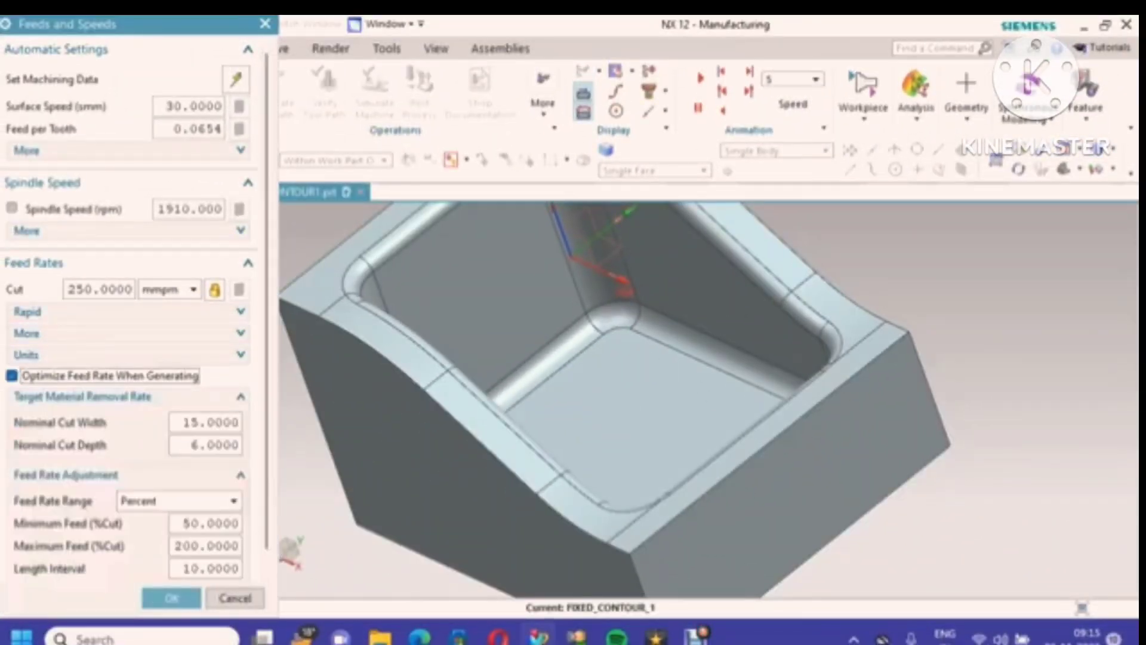
click(161, 597)
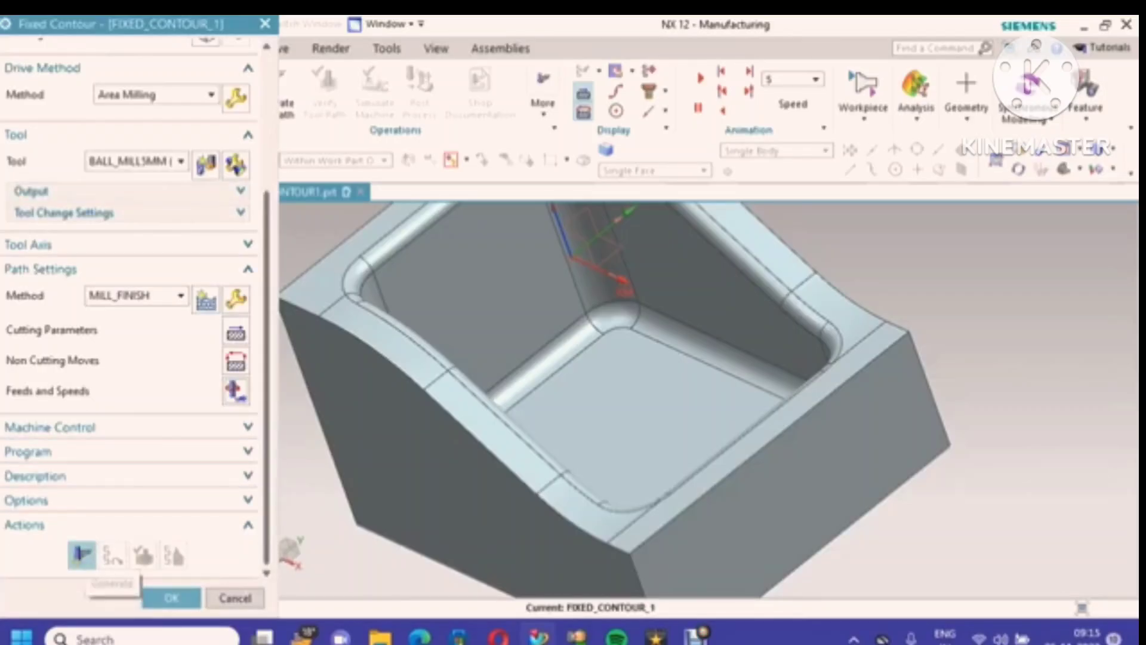
click(82, 555)
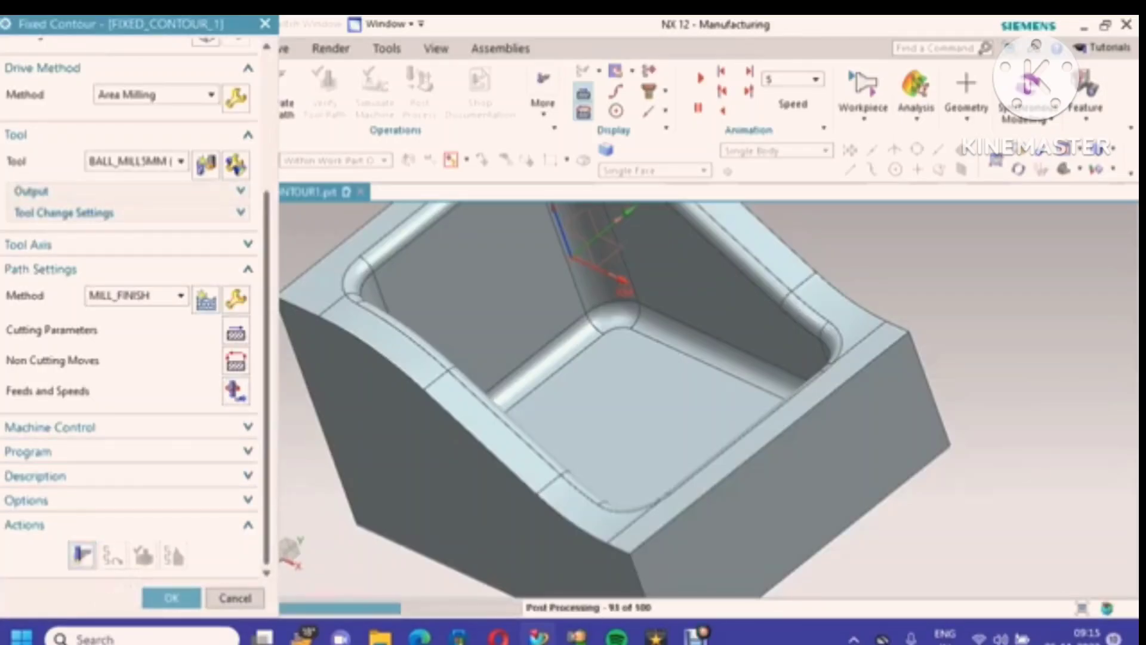
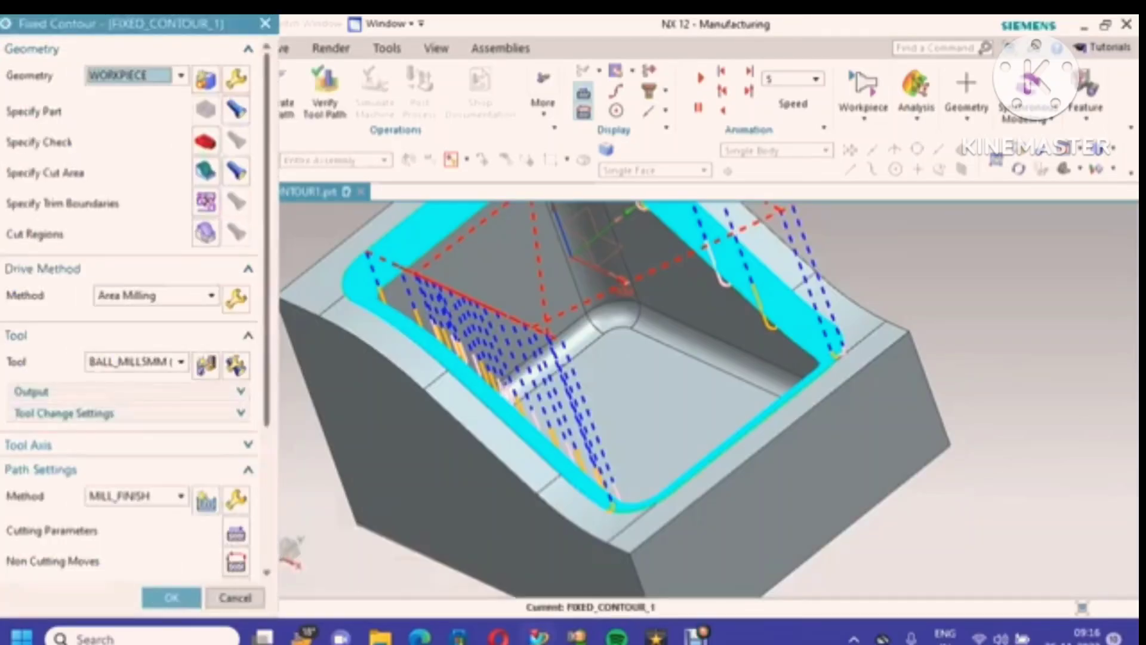
Step: Verify the FIXED_CONTOUR_1 toolpath with a 3D Dynamic simulation, stop the playback and return to the operation settings
scroll(129, 322, down, 5)
click(143, 556)
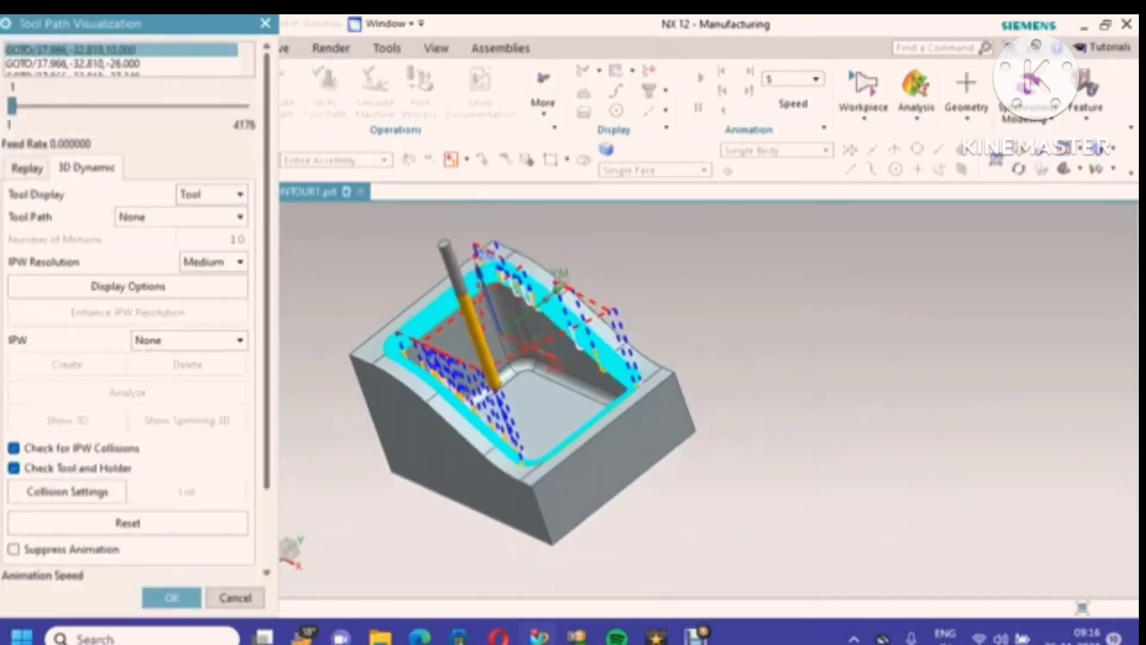
scroll(128, 562, down, 3)
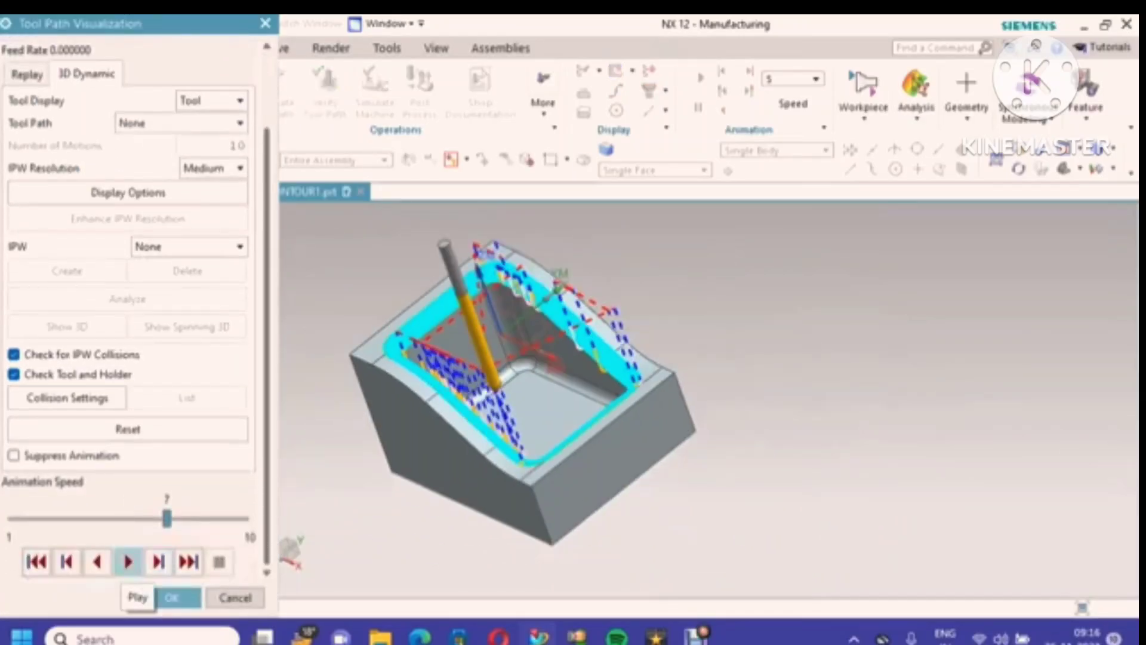
click(128, 561)
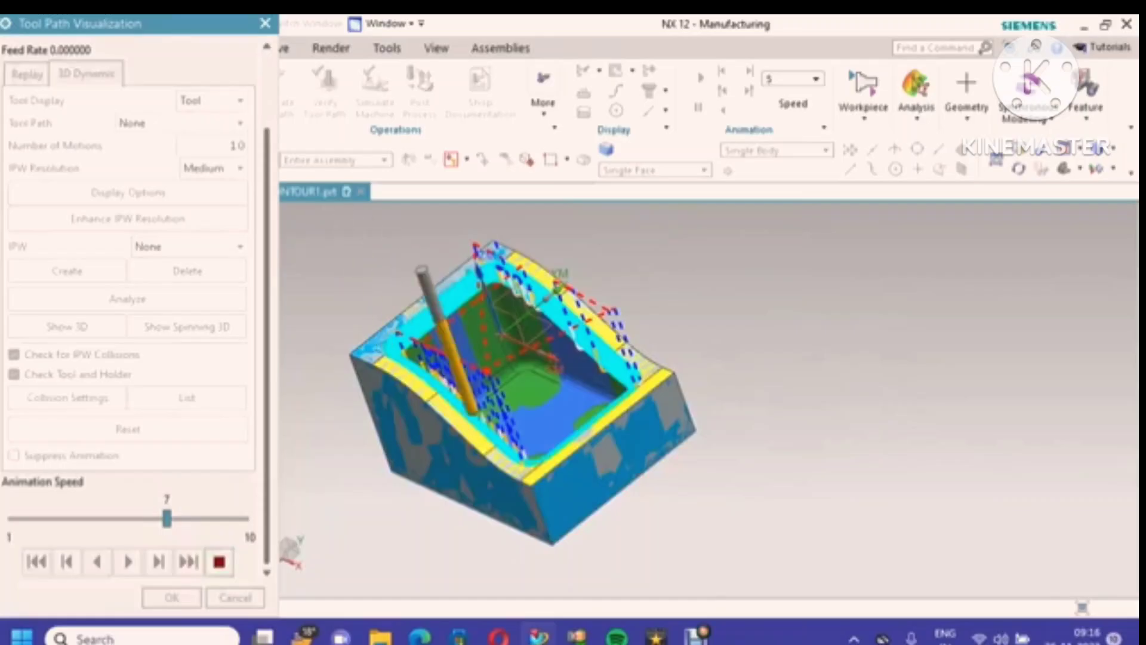
scroll(471, 411, up, 5)
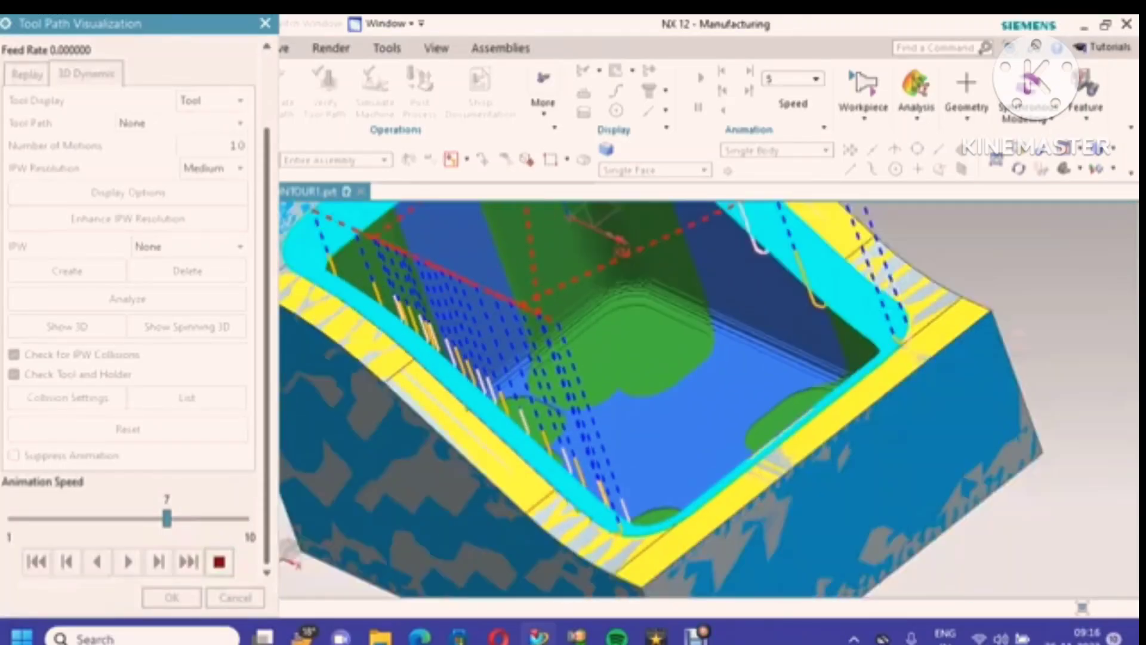
scroll(468, 413, down, 3)
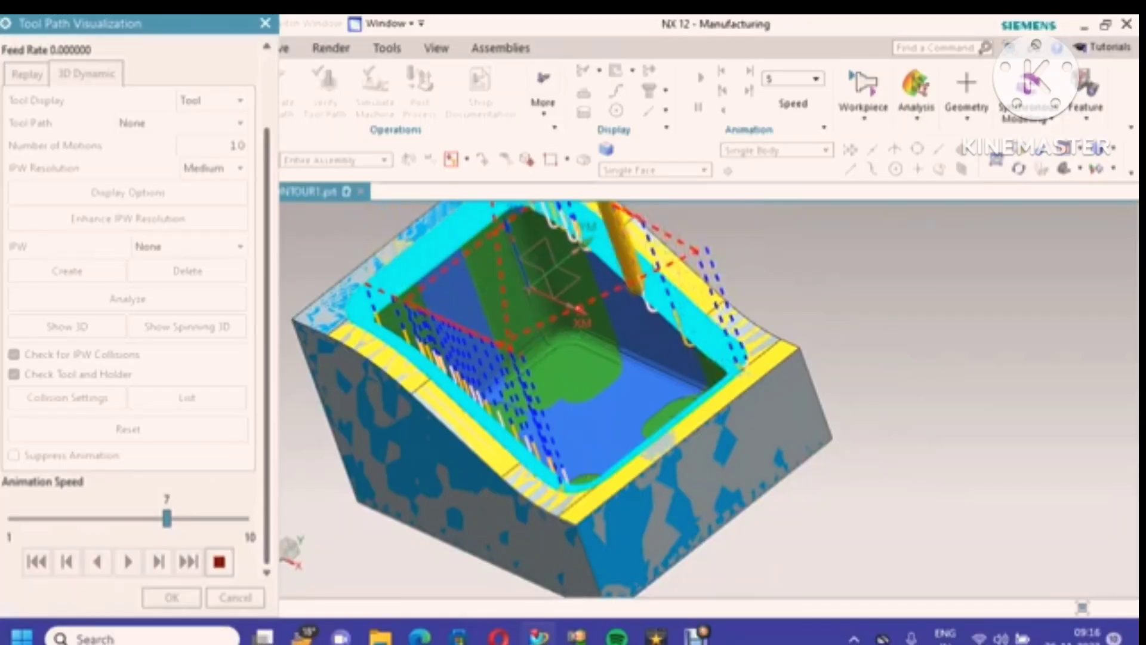
click(219, 562)
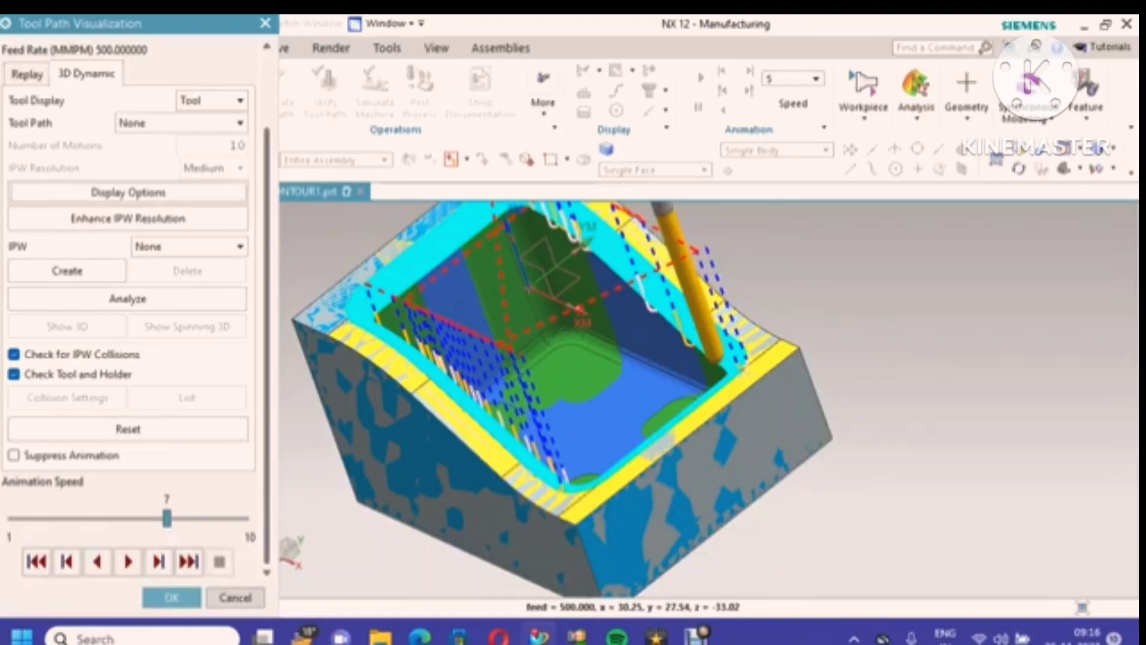
click(172, 597)
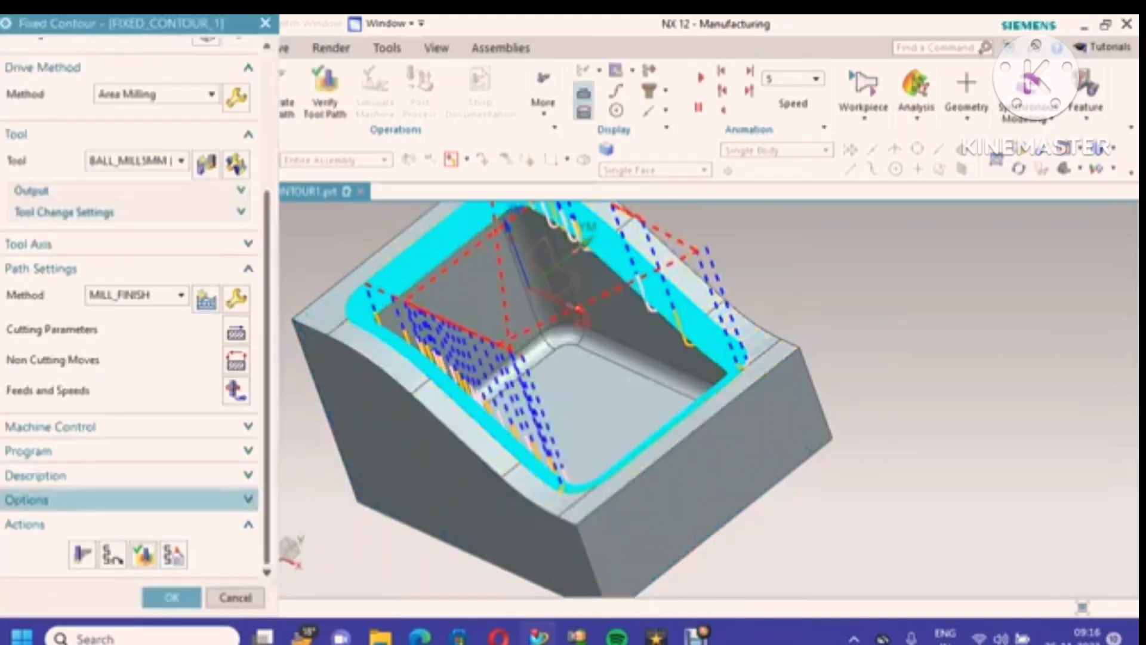
Step: Set the area milling drive method's cut angle from XC to 90 degrees and regenerate the operation's toolpath
click(236, 97)
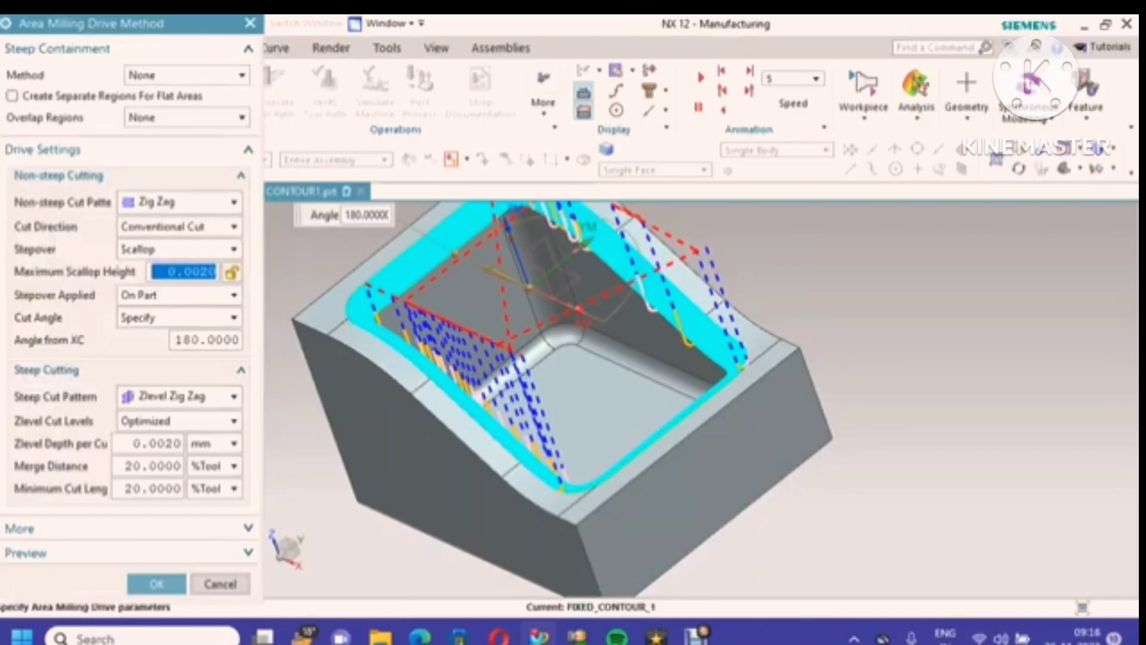
double_click(192, 340)
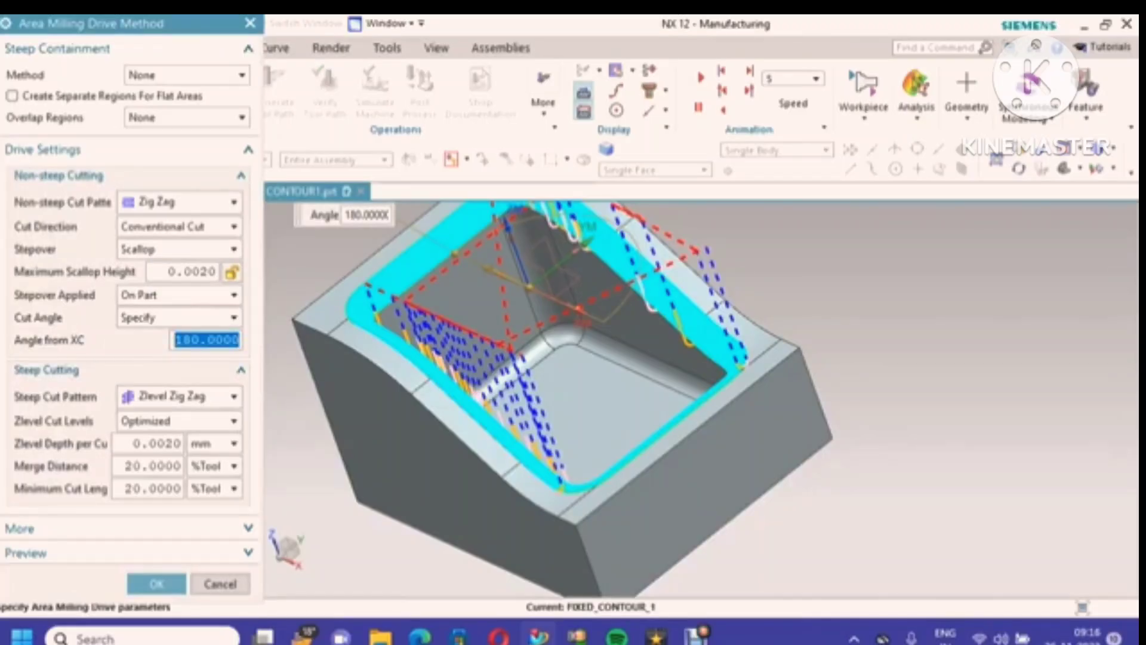
text(9)
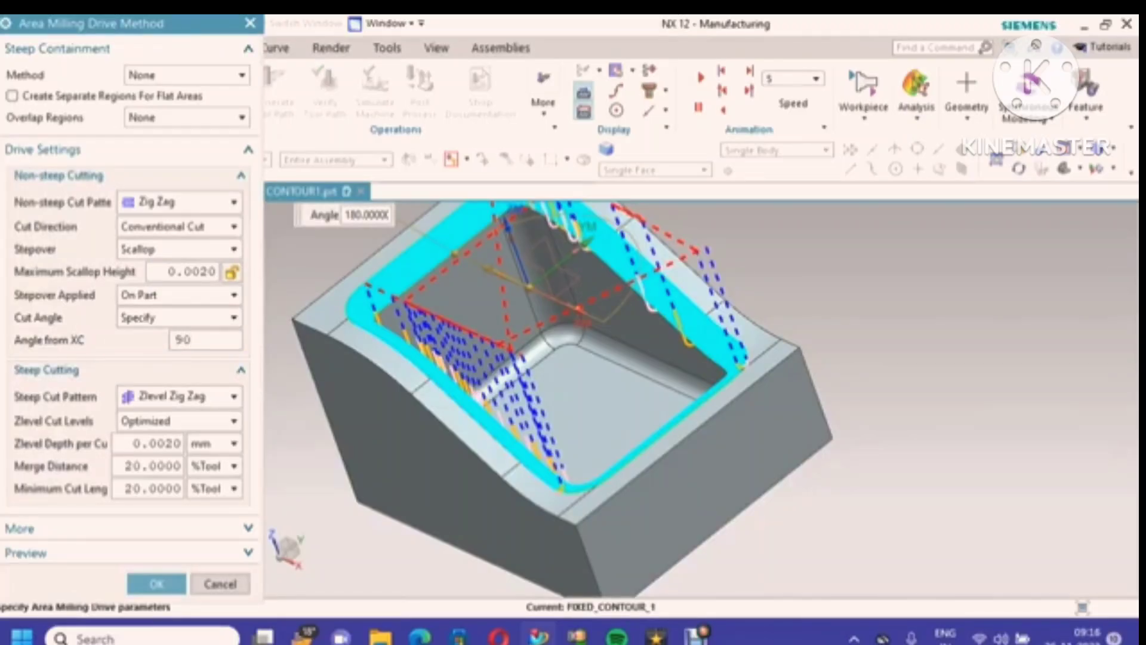
text(0)
click(156, 583)
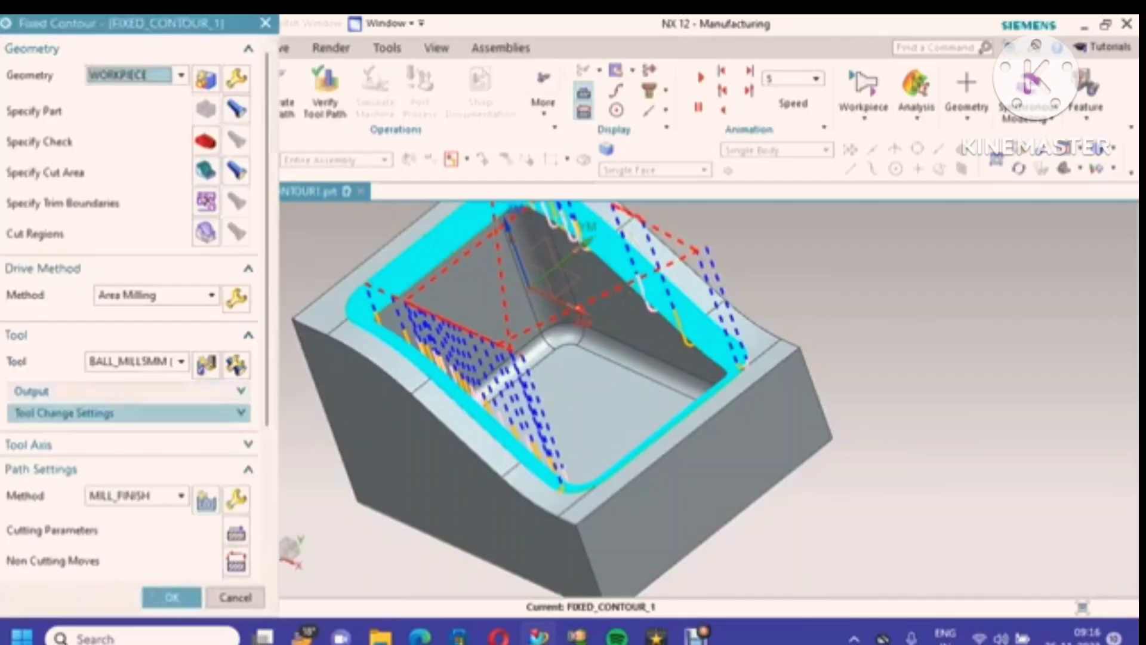
scroll(119, 477, down, 5)
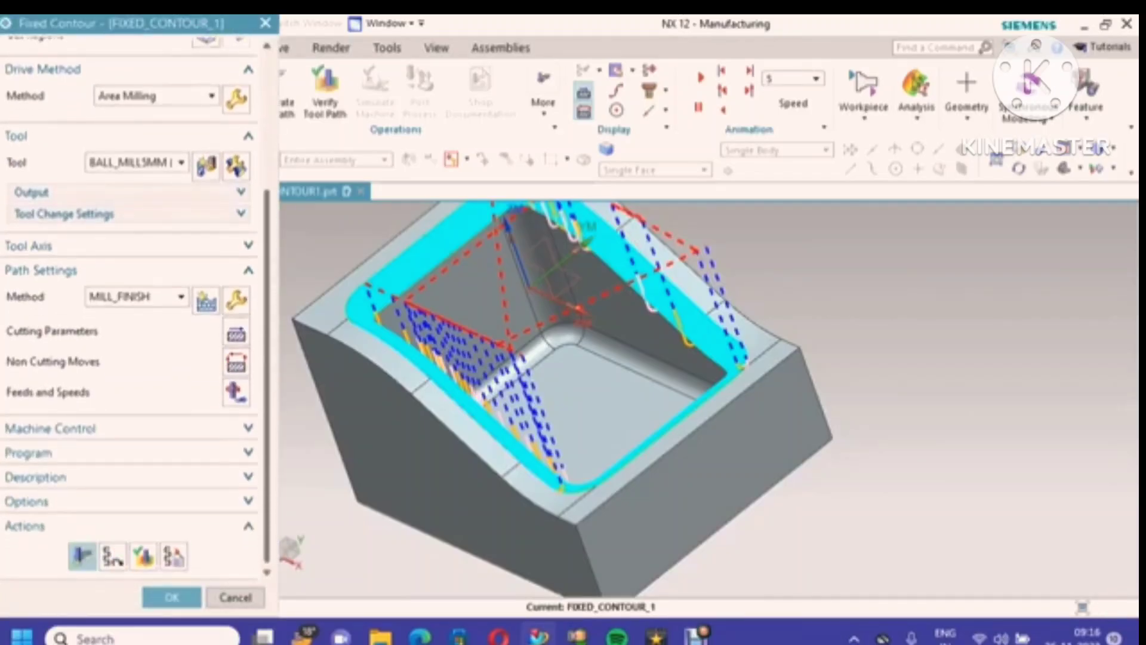
click(82, 556)
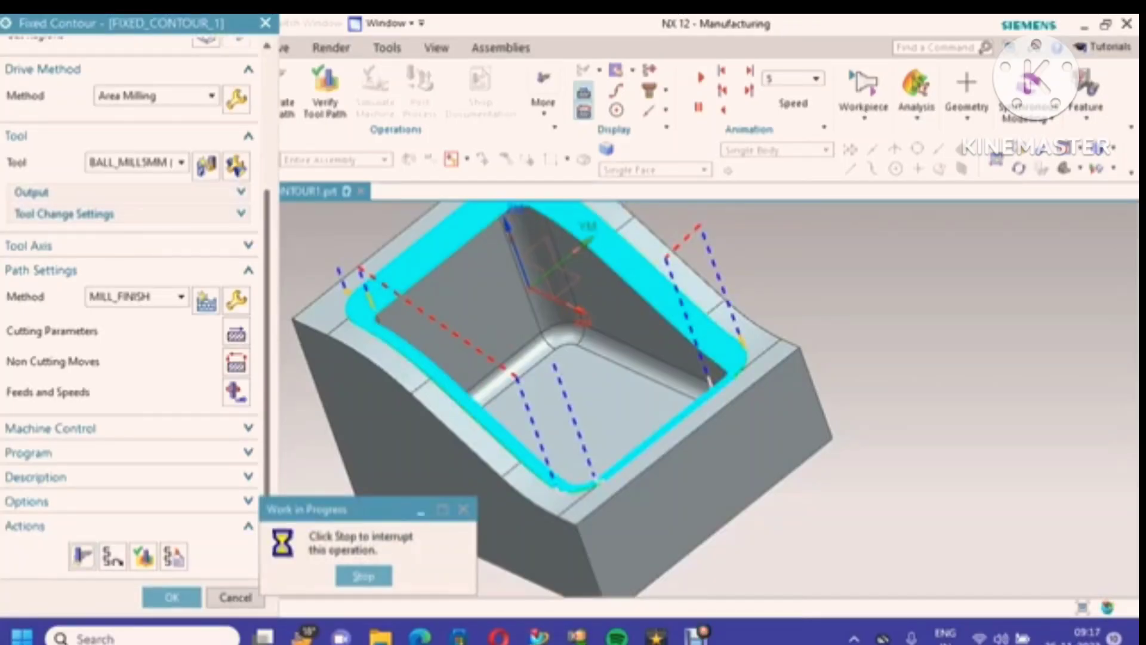
Step: Simulate the regenerated toolpath in 3D Dynamic and accept the FIXED_CONTOUR_1 operation
scroll(128, 358, down, 5)
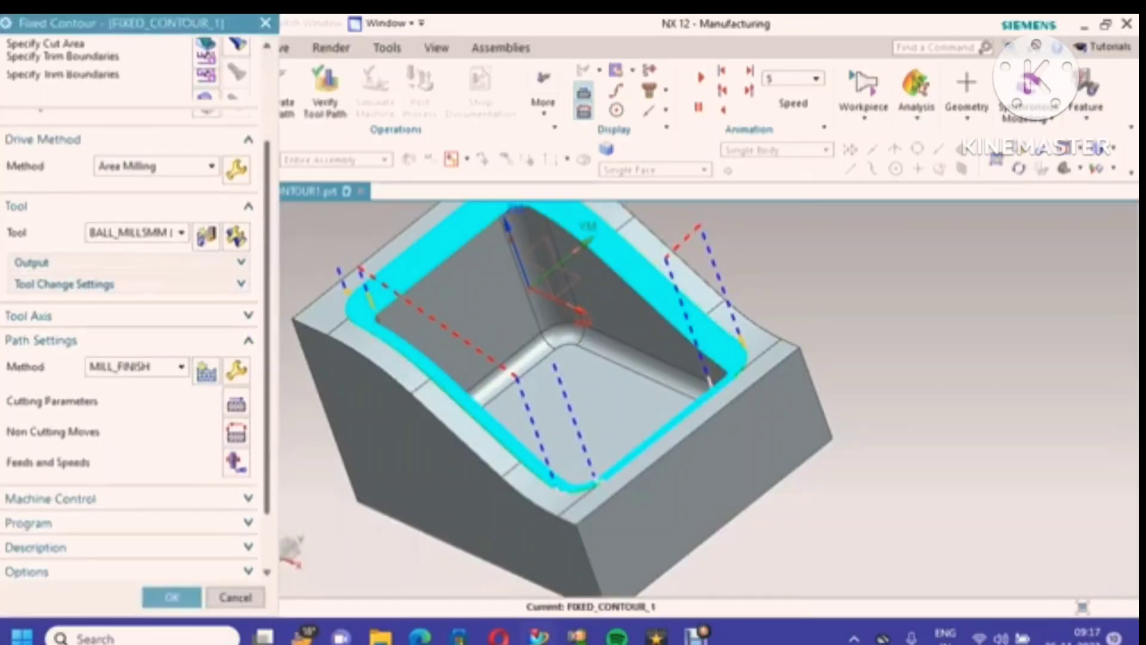
click(143, 554)
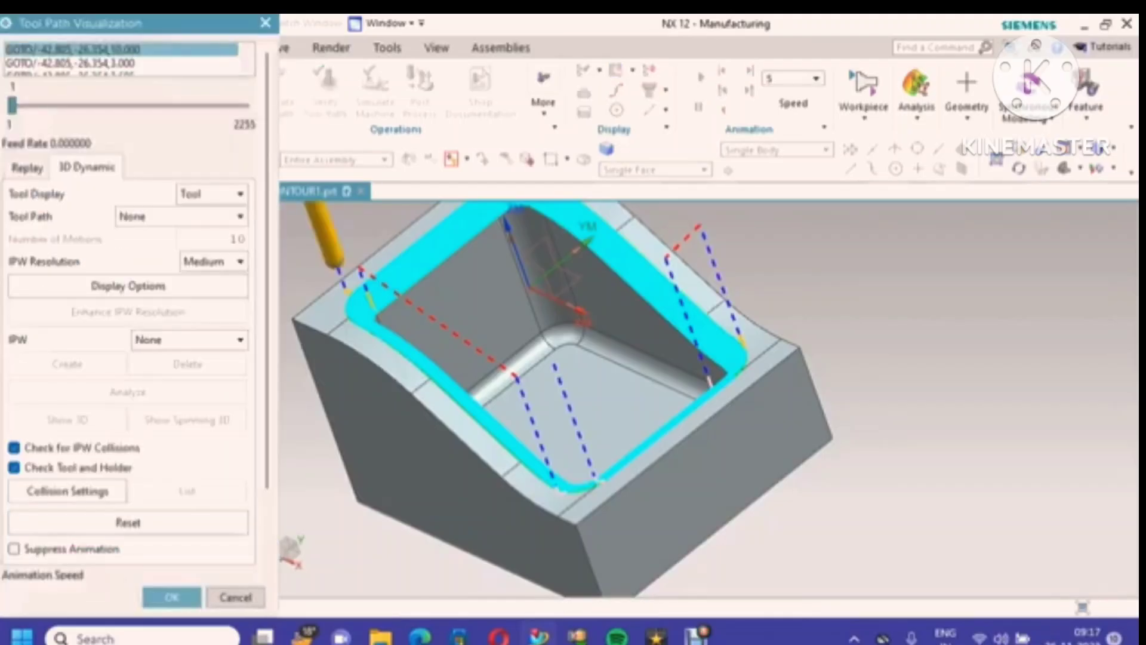
scroll(128, 298, down, 3)
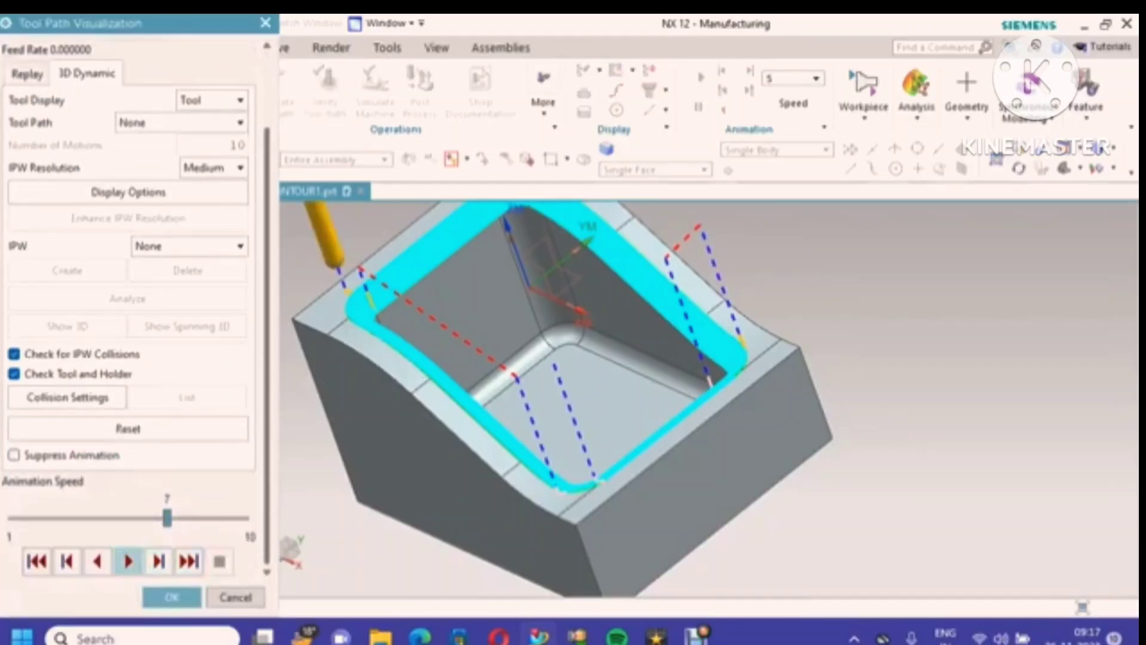
click(128, 561)
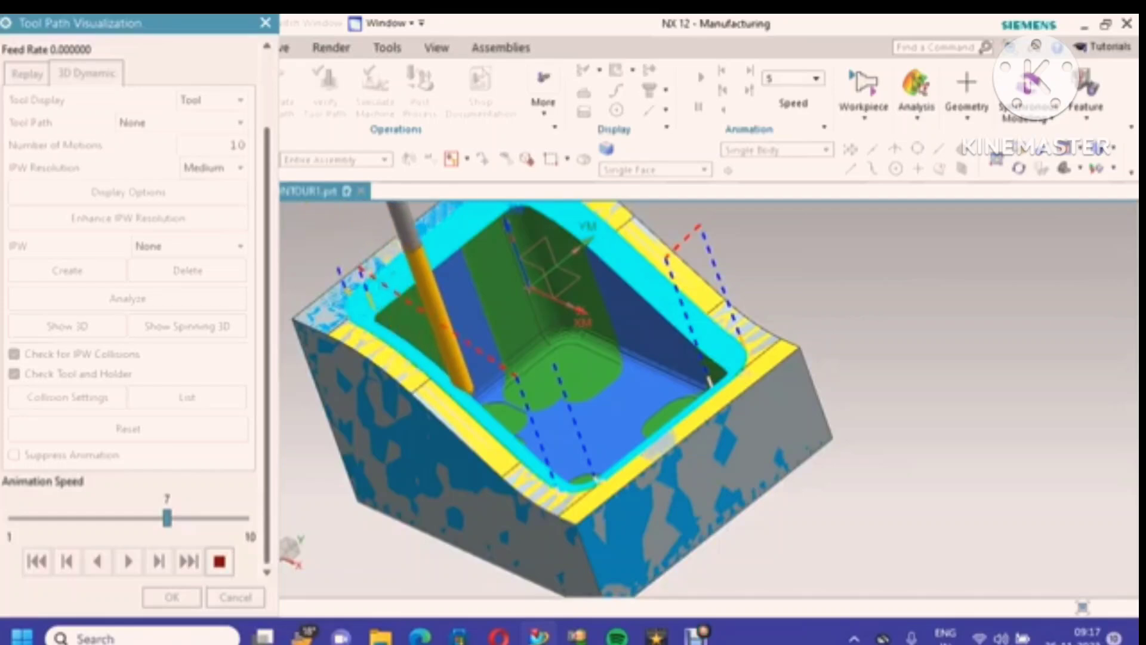
scroll(496, 421, up, 3)
scroll(577, 468, down, 5)
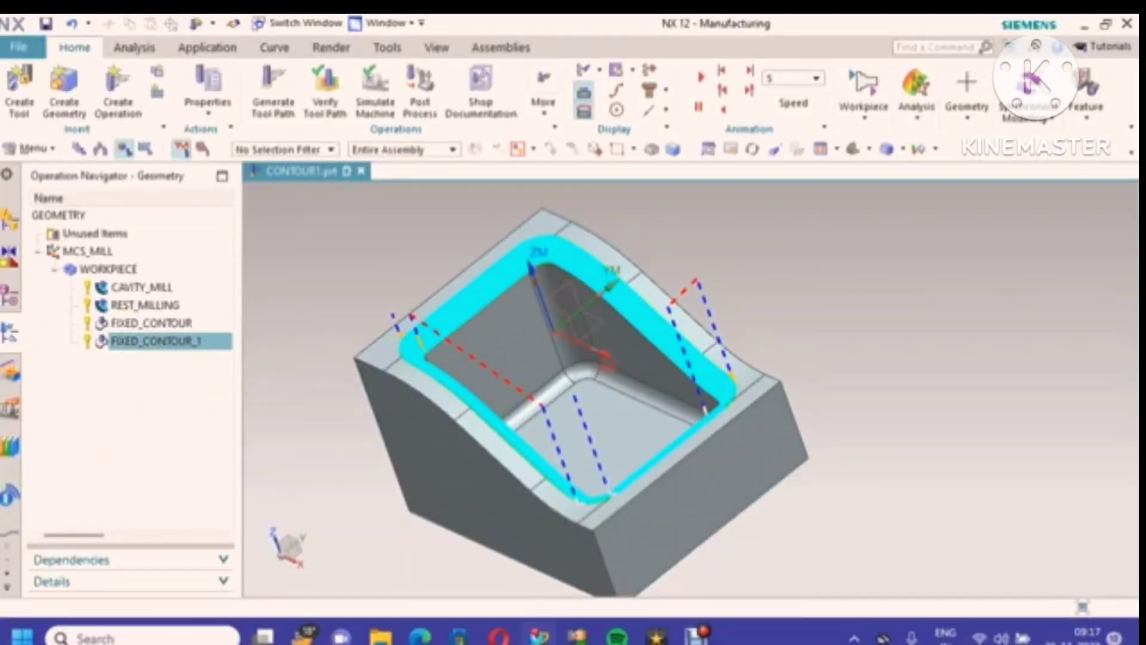
Step: Fit the part in the view, inspect the edge blend around the pocket floor, and save the part file
right_click(299, 197)
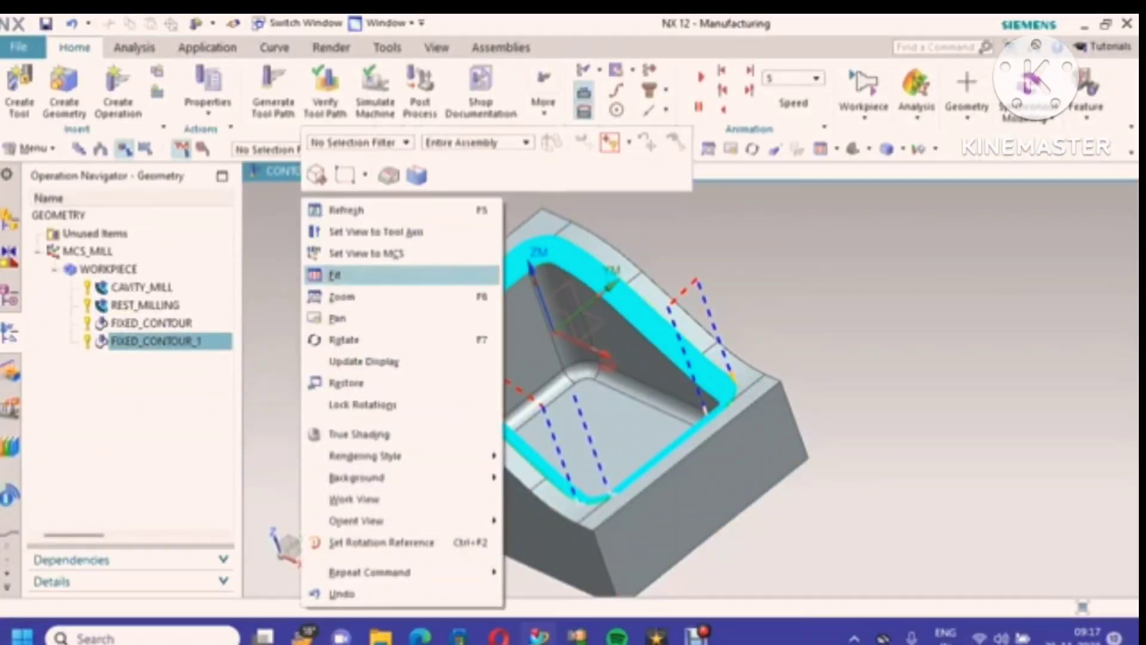
click(358, 274)
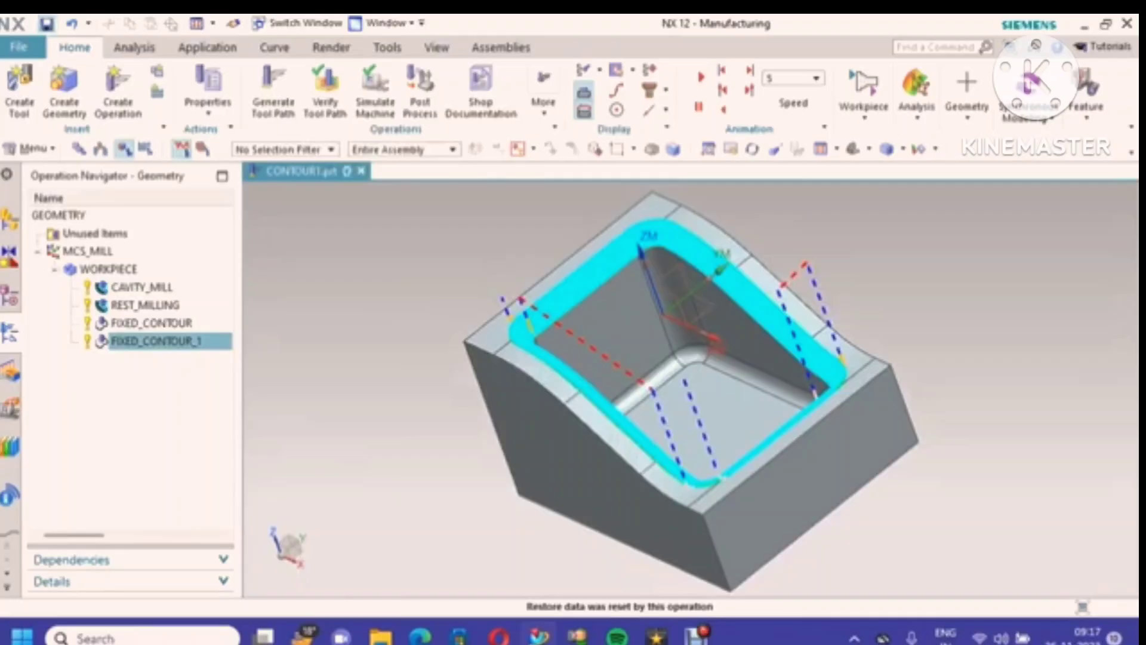
key(ctrl+s)
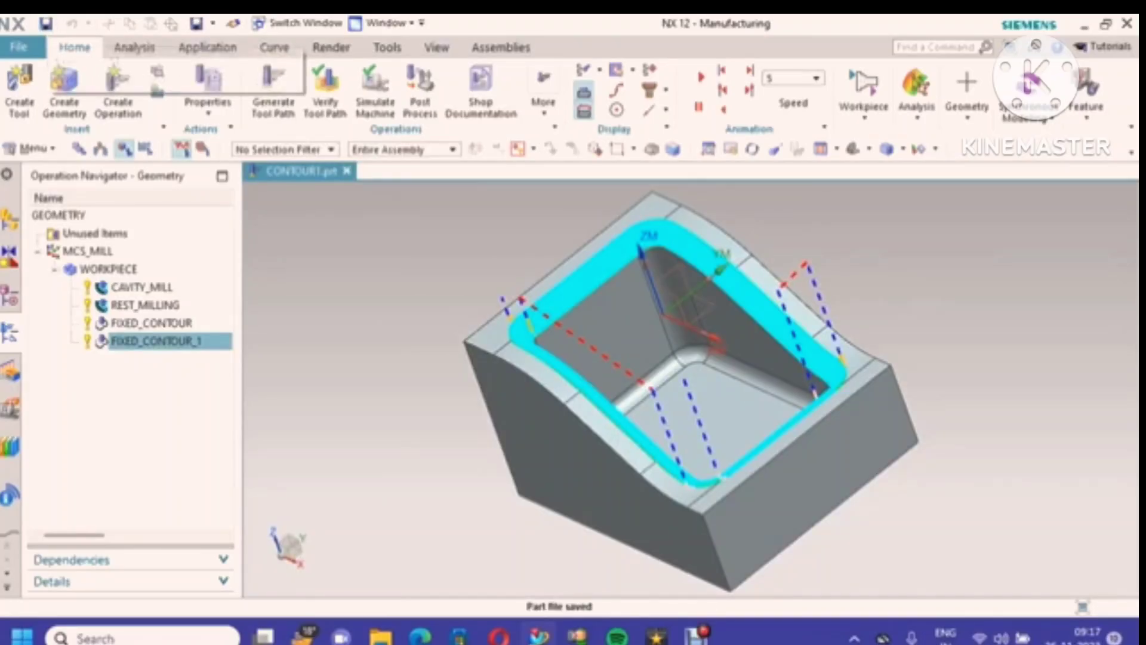
scroll(740, 408, up, 3)
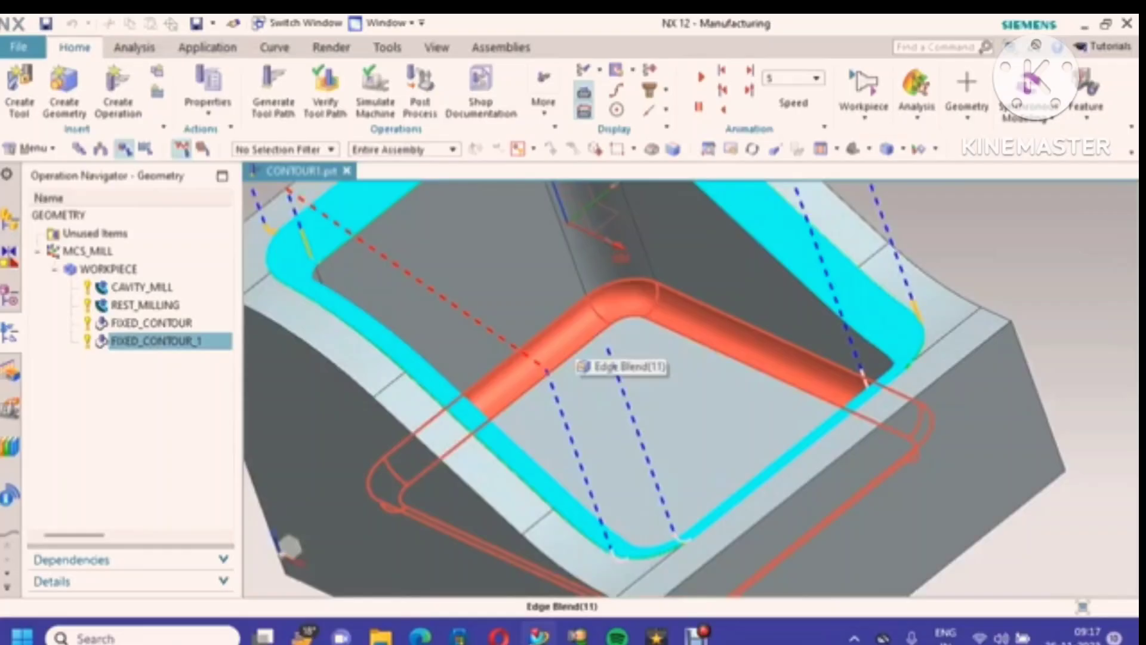
scroll(579, 363, down, 3)
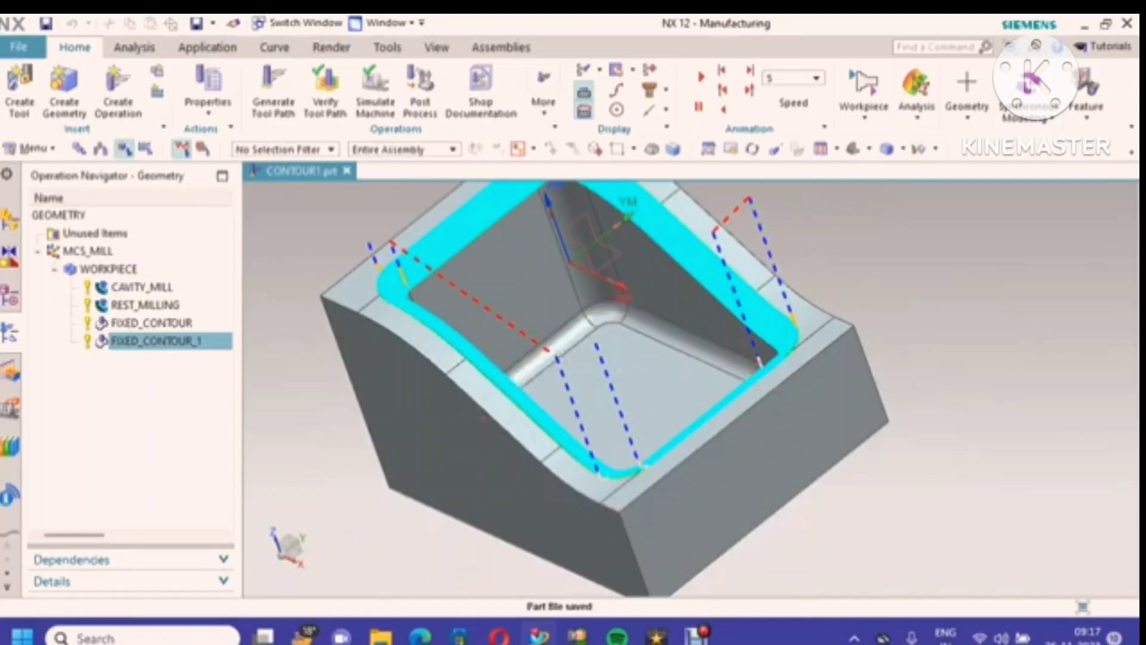
key(ctrl+s)
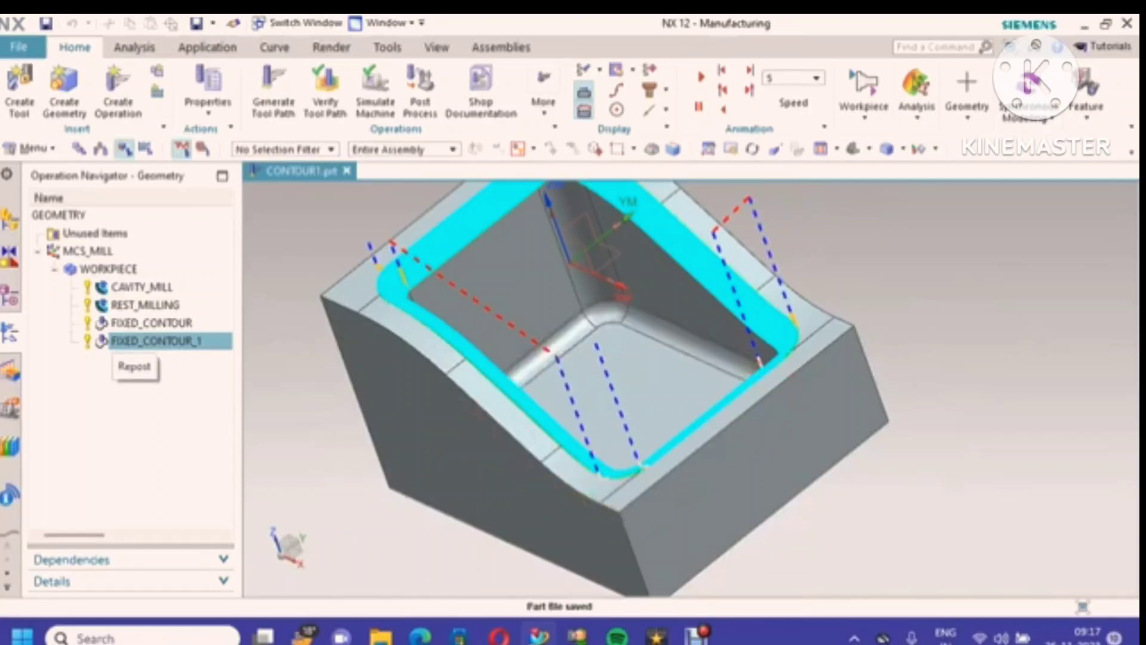
Step: Copy the FIXED_CONTOUR_1 operation, paste the copy after it in the WORKPIECE group, and open the copy for editing
right_click(197, 339)
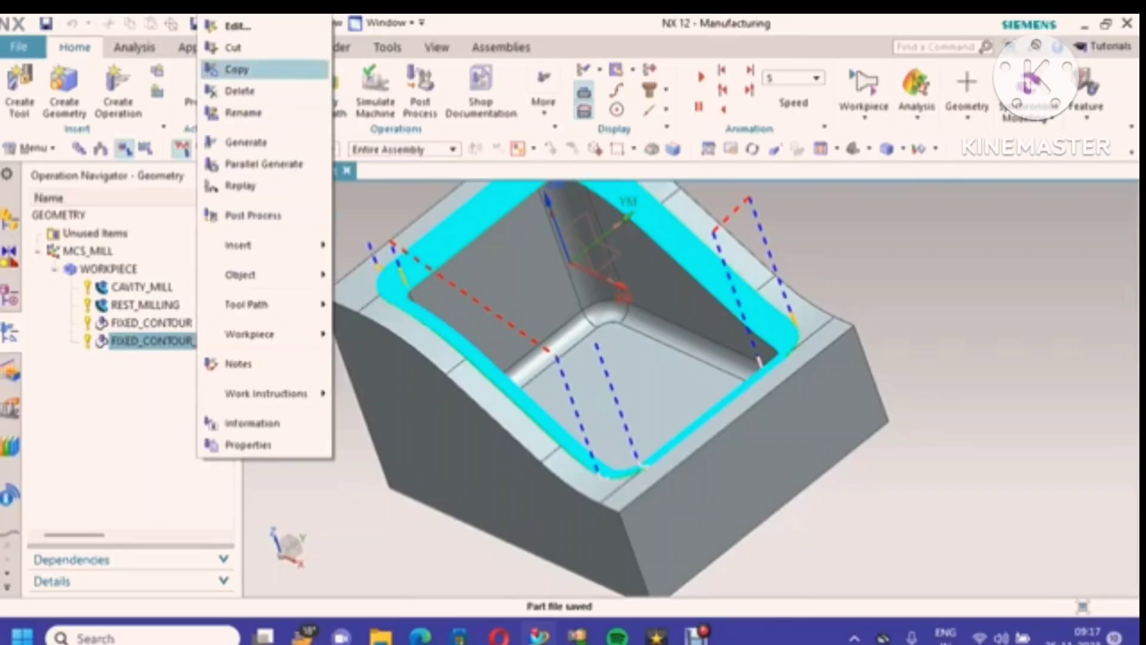
click(237, 70)
right_click(185, 341)
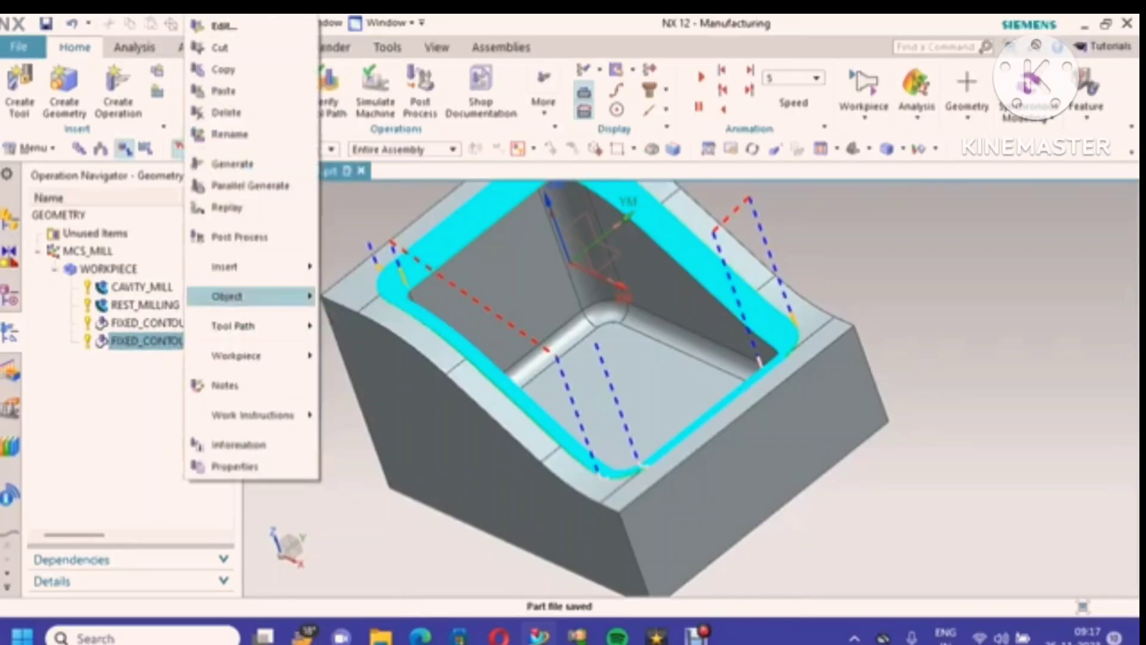
click(230, 91)
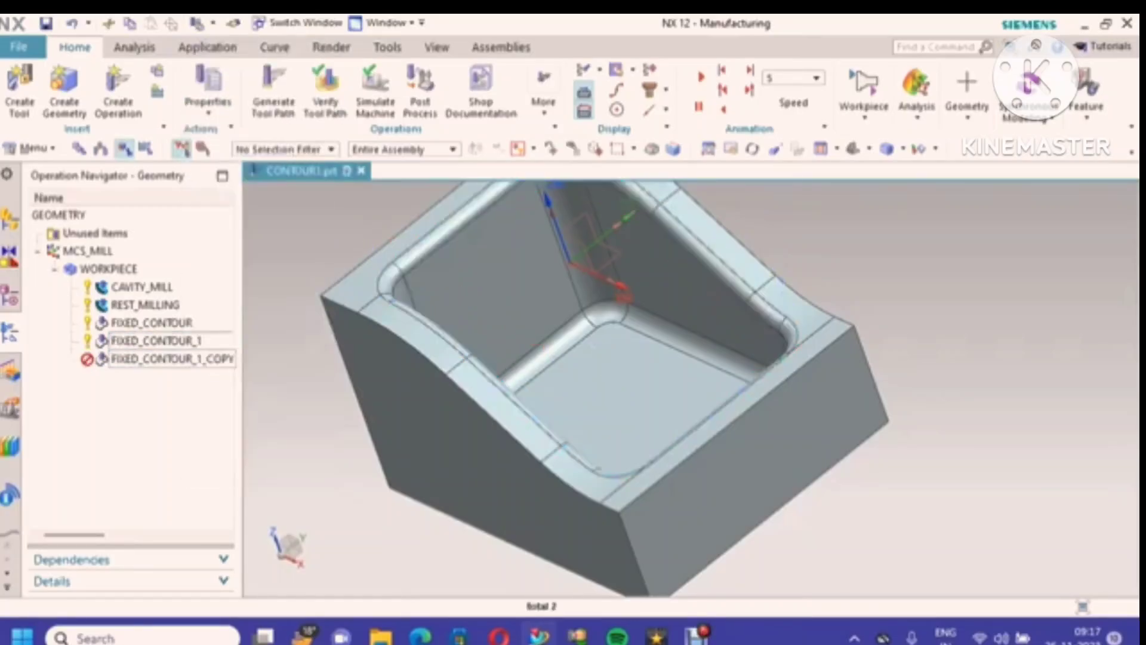
right_click(179, 358)
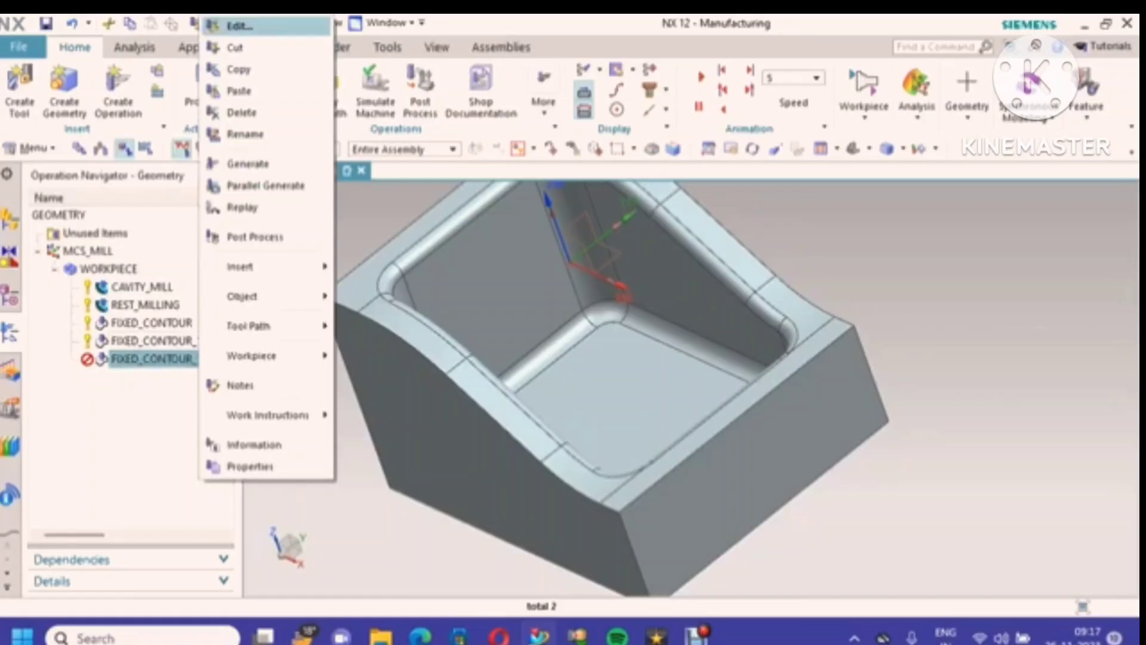
click(238, 26)
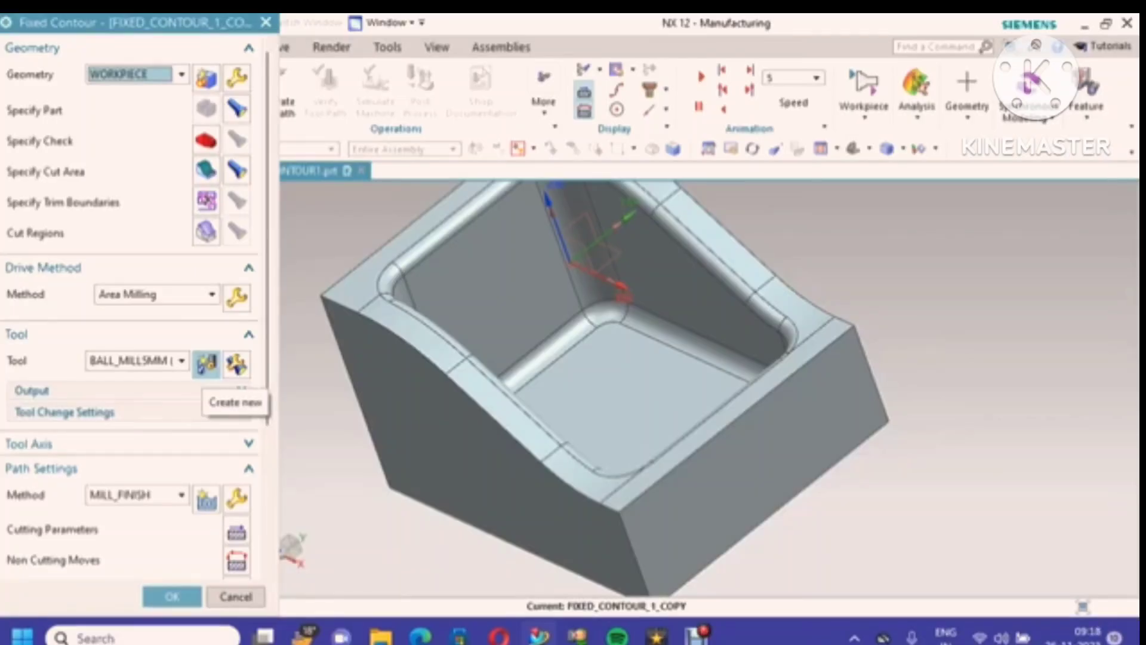
Step: Create a new ball mill tool named BALL_MILL6MM for the copied fixed contour operation
click(206, 363)
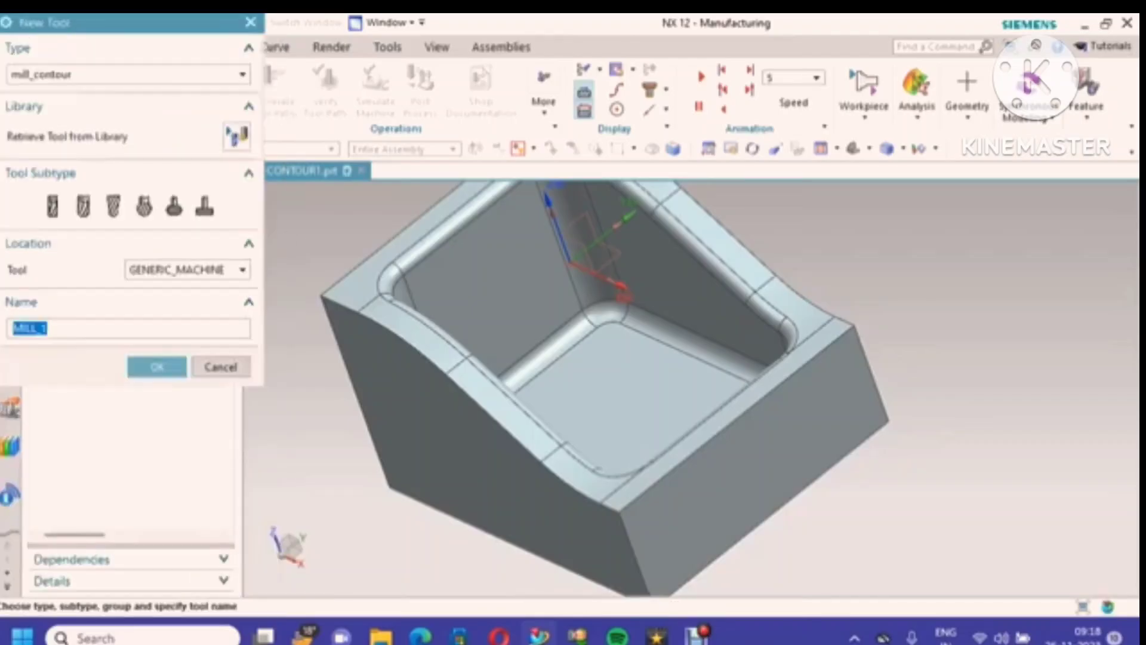
click(114, 206)
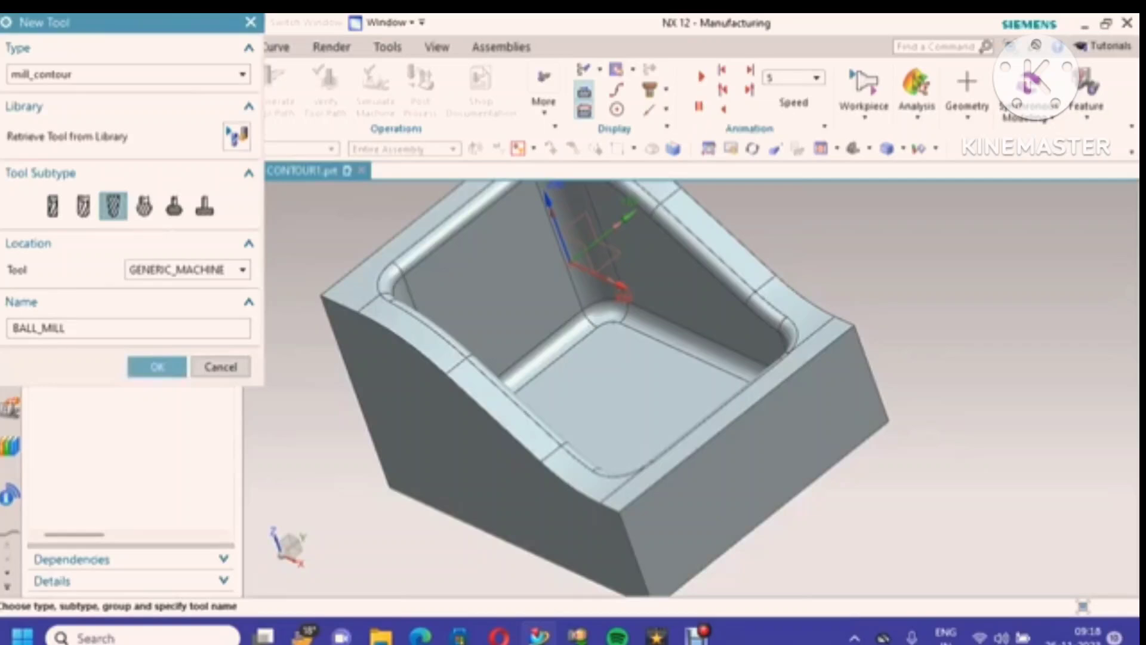
text(6MM)
key(Return)
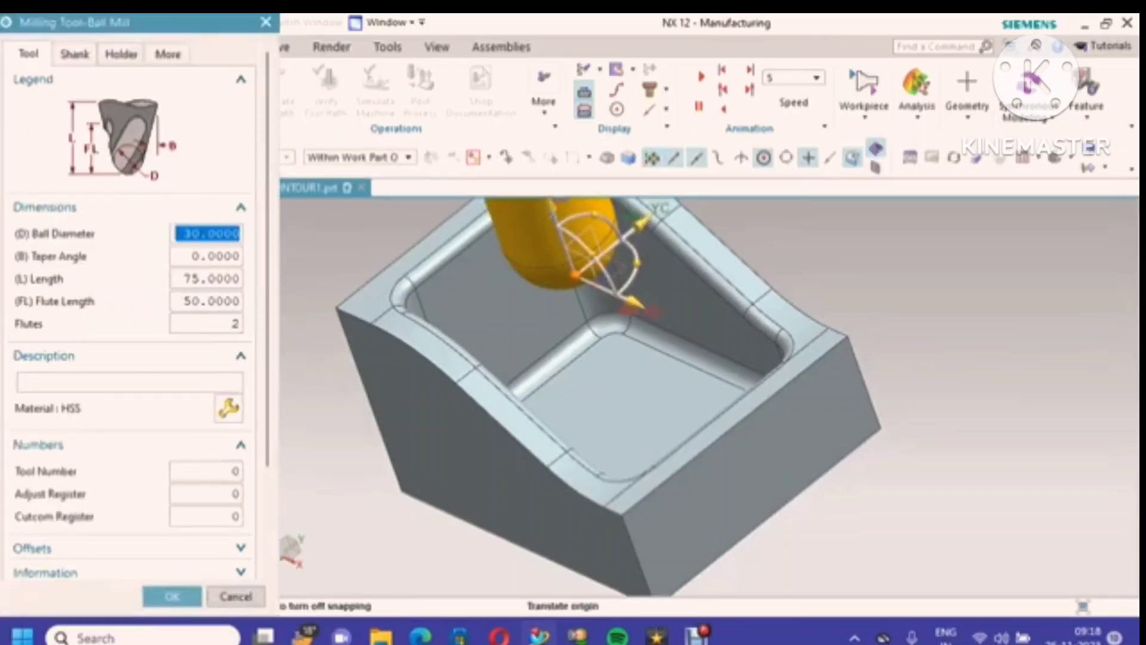
Step: Set the new ball mill's diameter to 6 mm, tool number to 5 and adjust register to 5, and accept the tool
text(6)
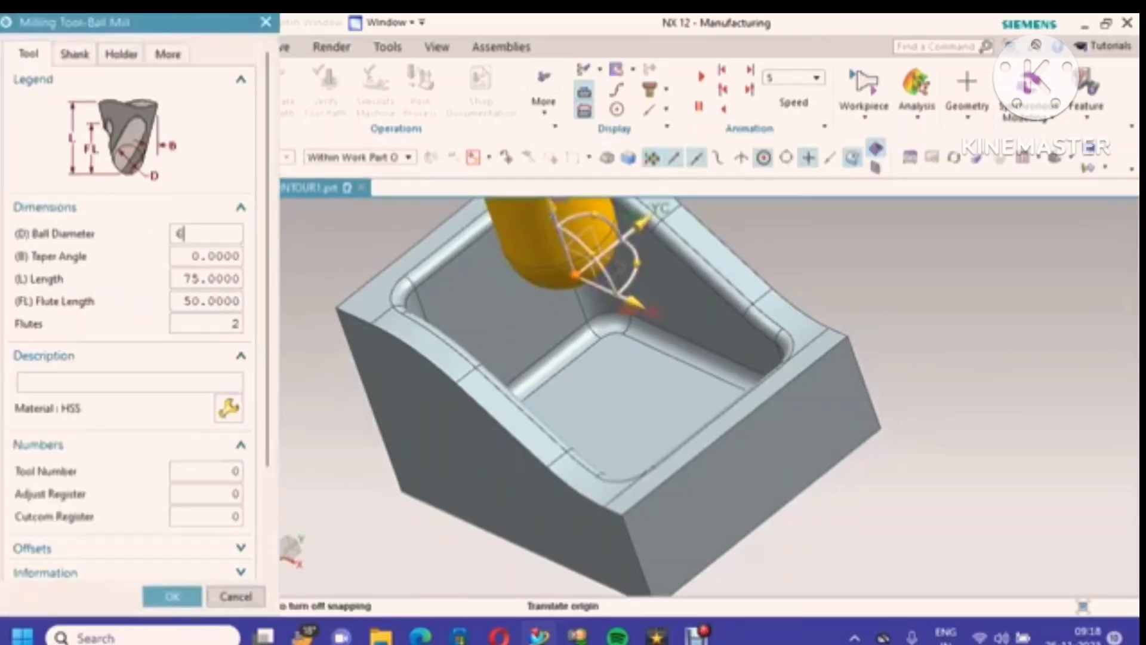
click(172, 596)
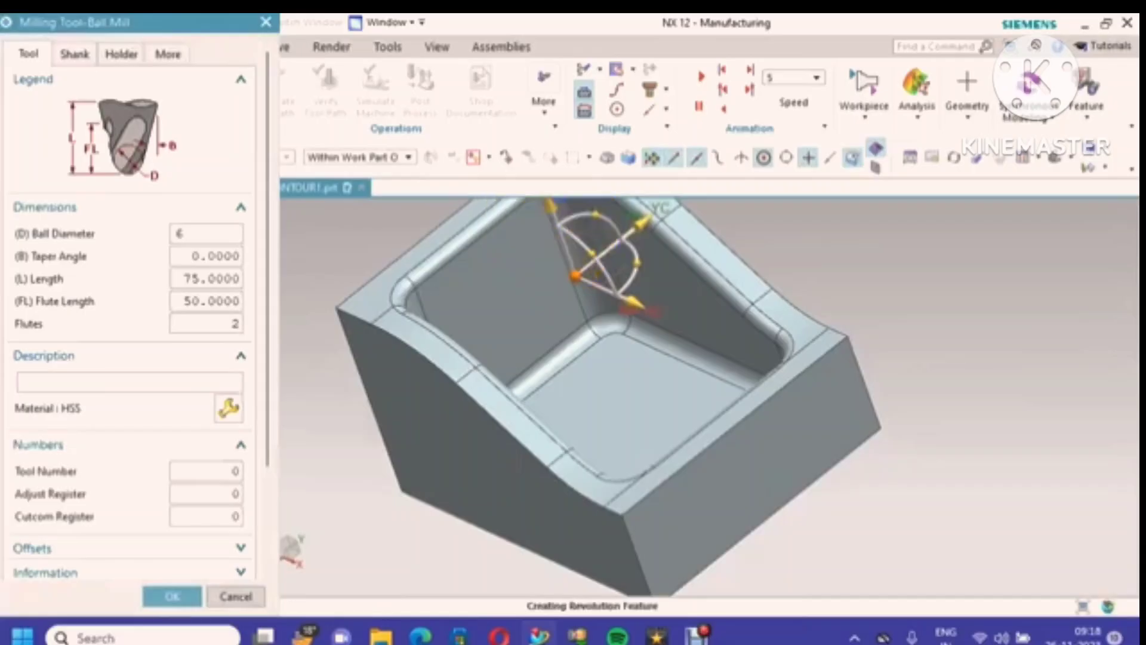
double_click(206, 471)
text(5)
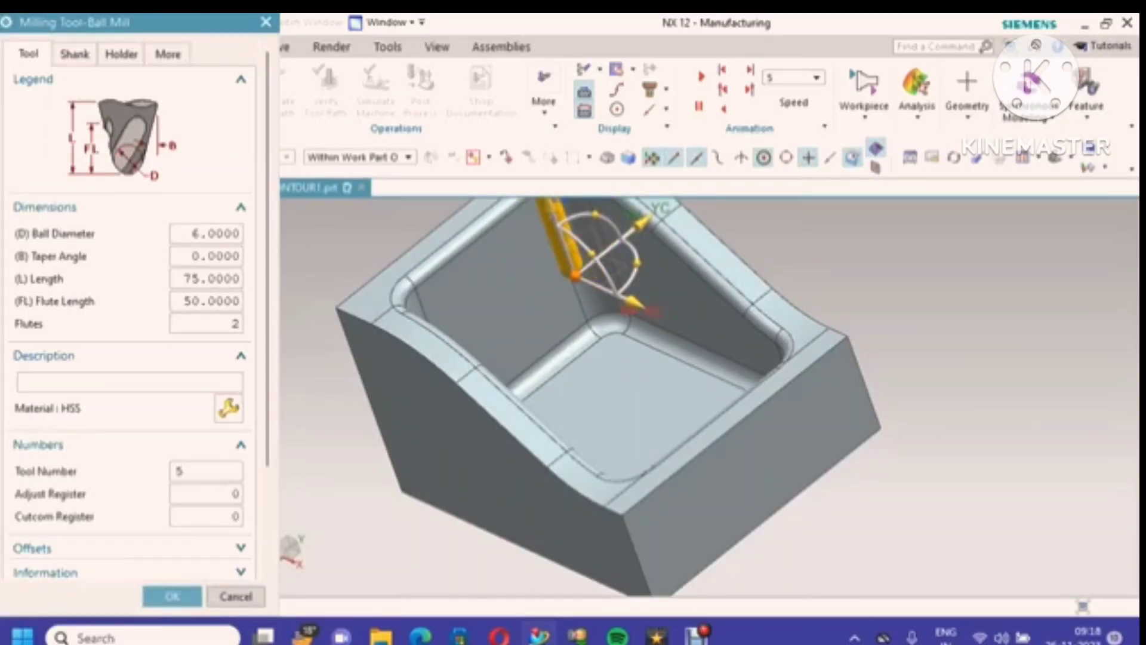
key(Tab)
text(5)
scroll(128, 299, down, 3)
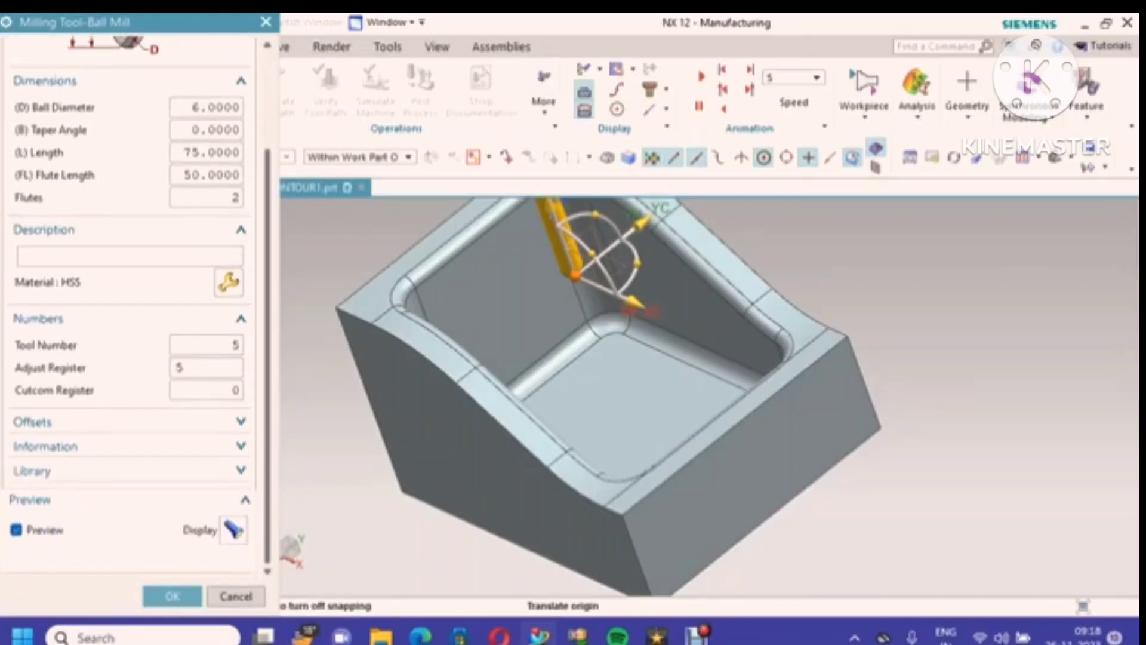
click(172, 596)
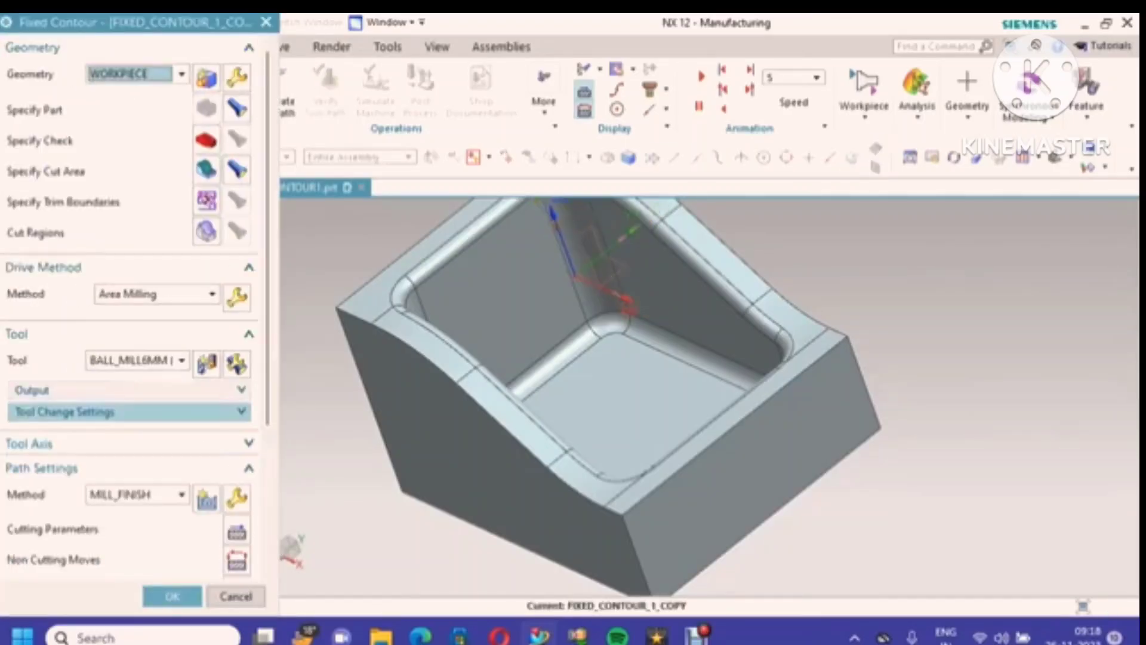
Step: Display the copied fixed contour operation's cut area and remove its existing set of top edge blend faces
scroll(128, 304, down, 3)
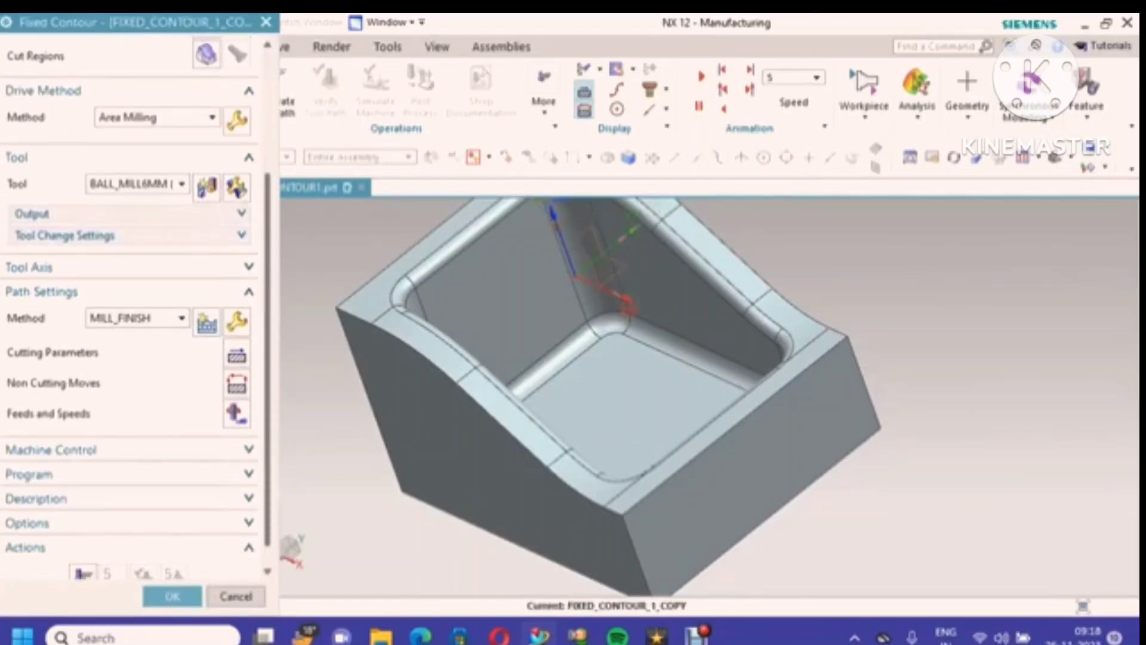
scroll(128, 298, up, 3)
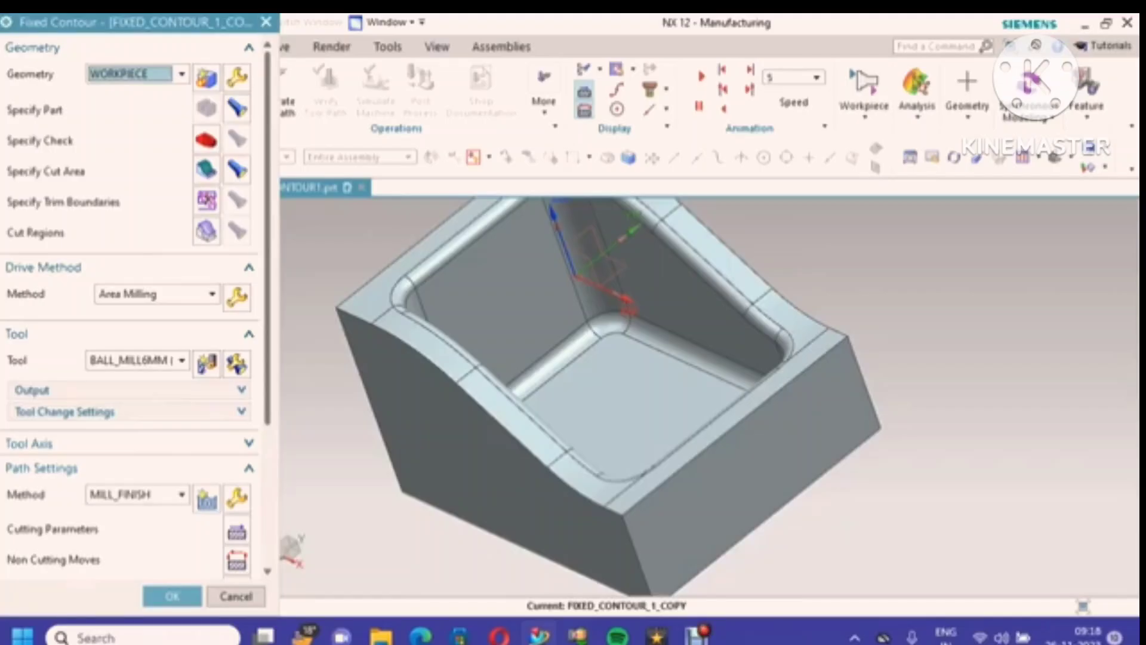
click(237, 171)
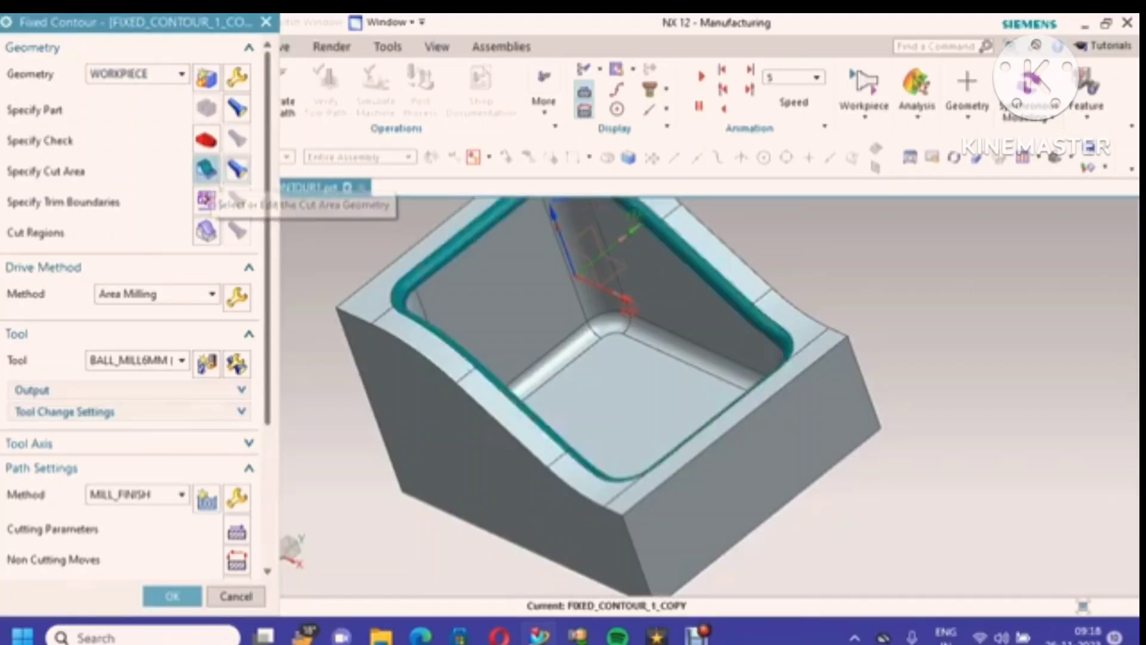
click(206, 170)
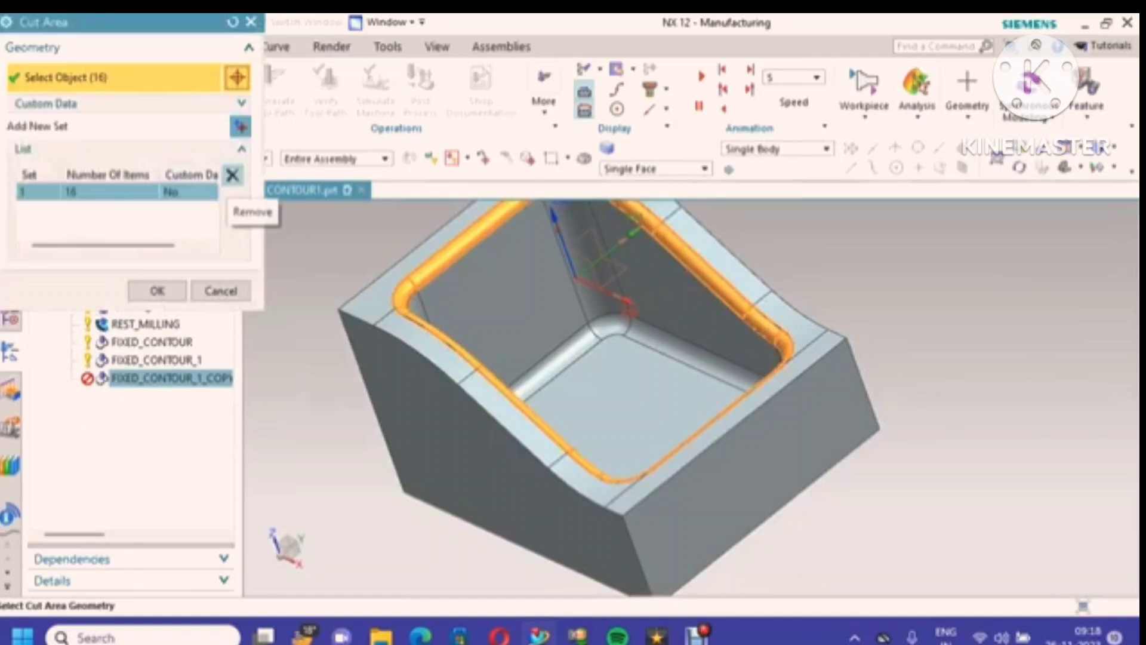
click(232, 175)
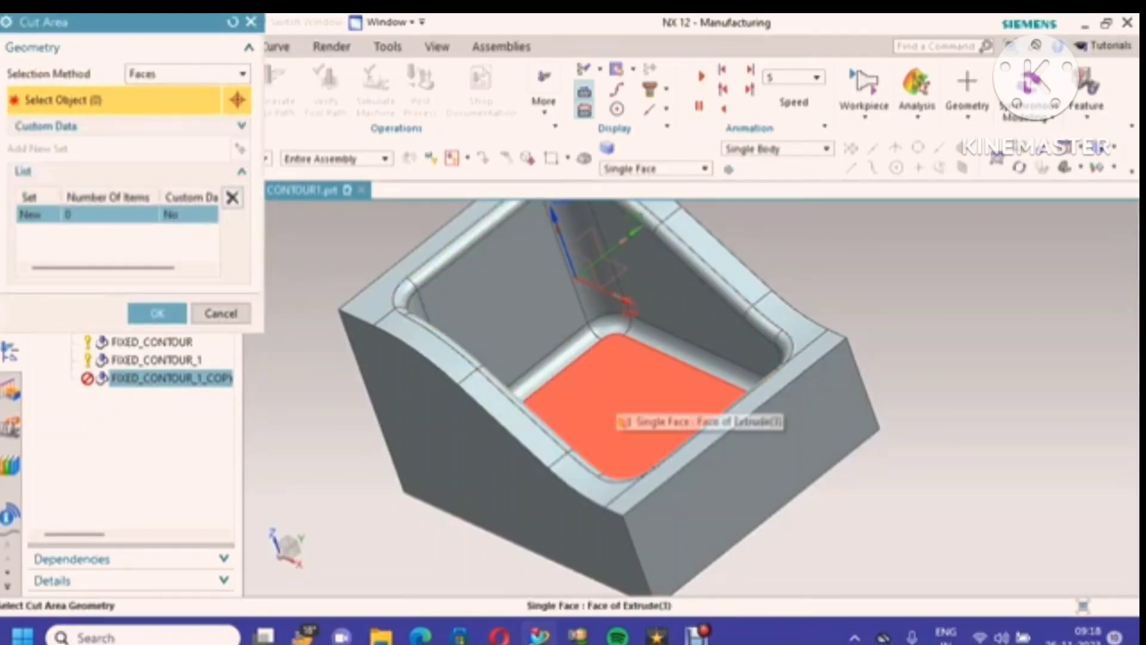
Step: Select the eight blend faces around the pocket floor as the copied operation's new cut area
middle_drag(605, 404, 550, 464)
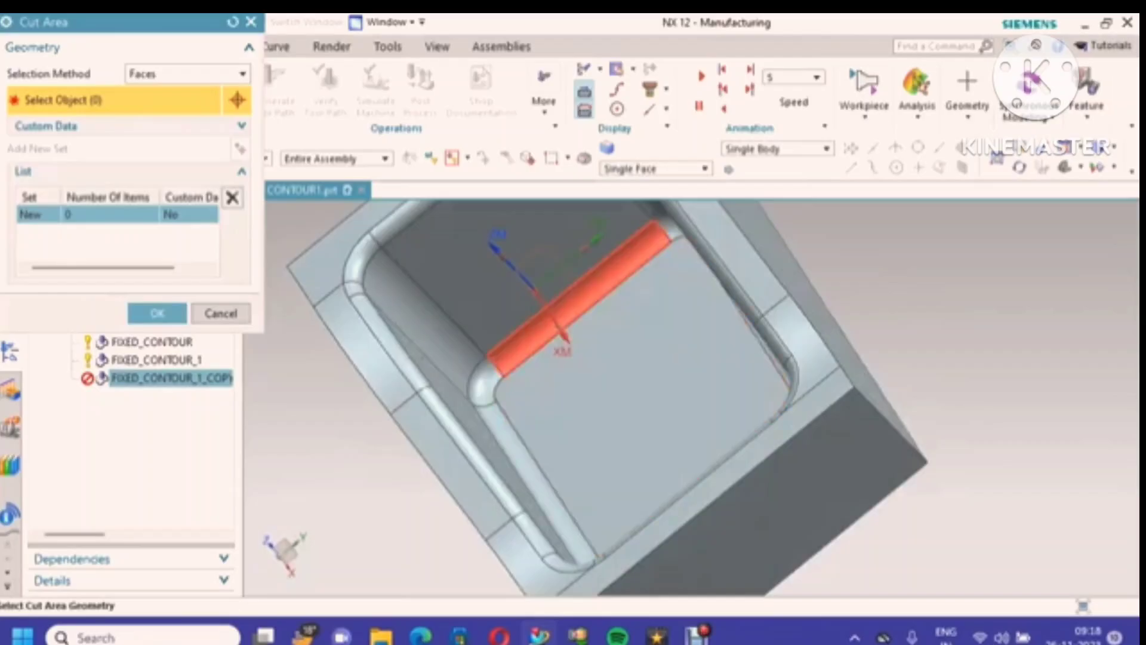
click(609, 271)
click(501, 355)
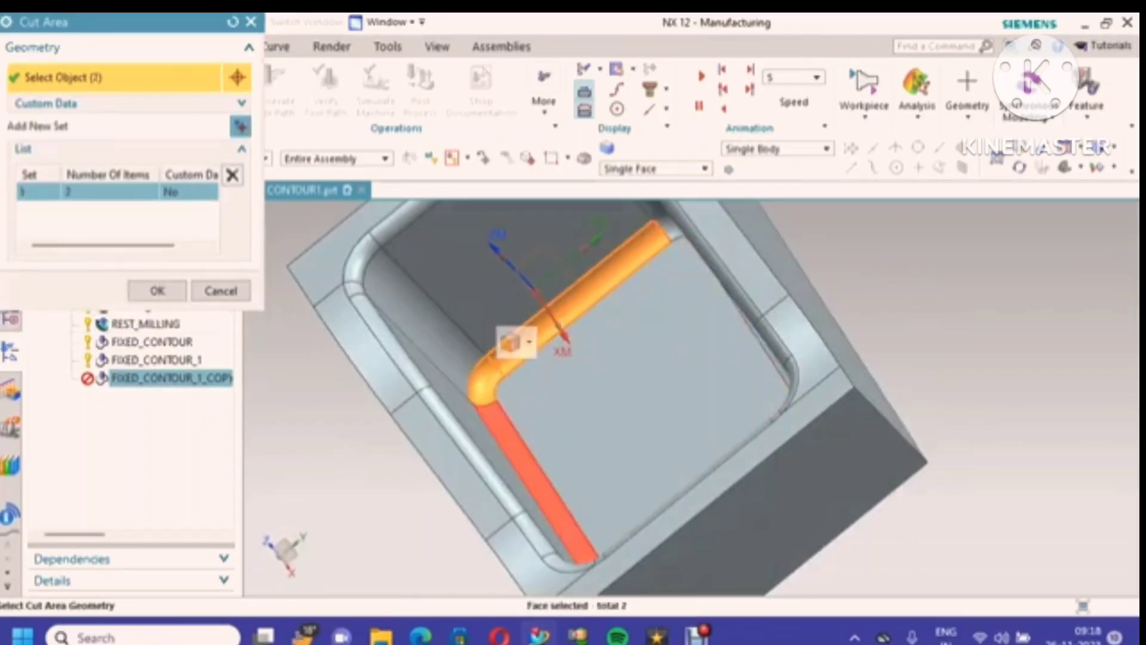
click(506, 431)
middle_drag(561, 443, 600, 418)
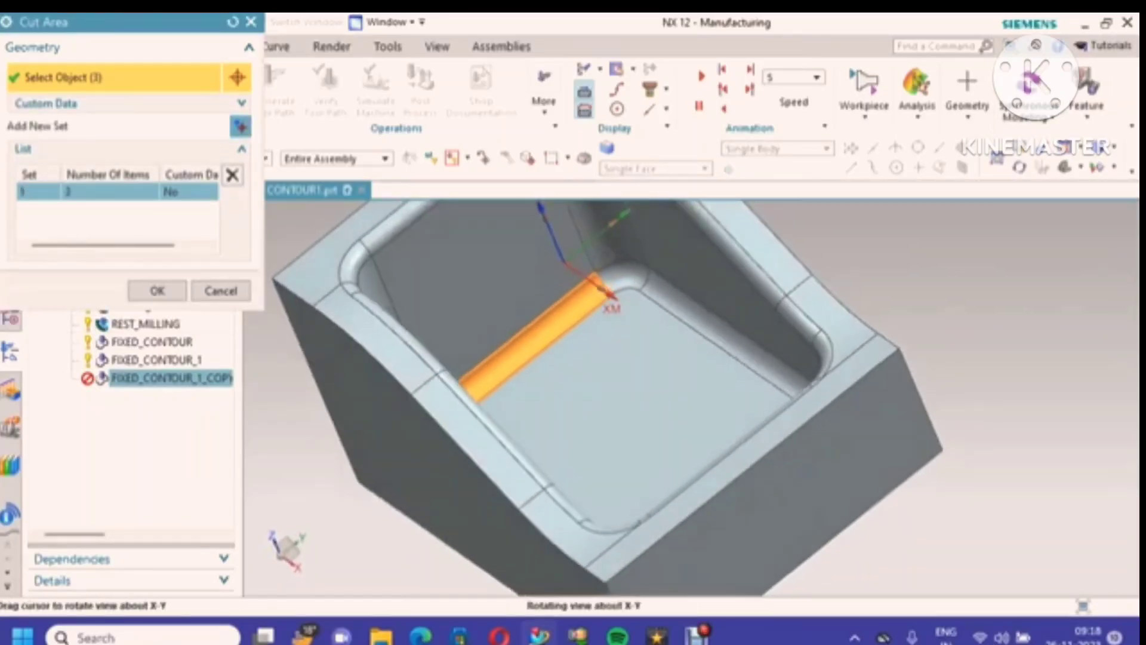
click(627, 276)
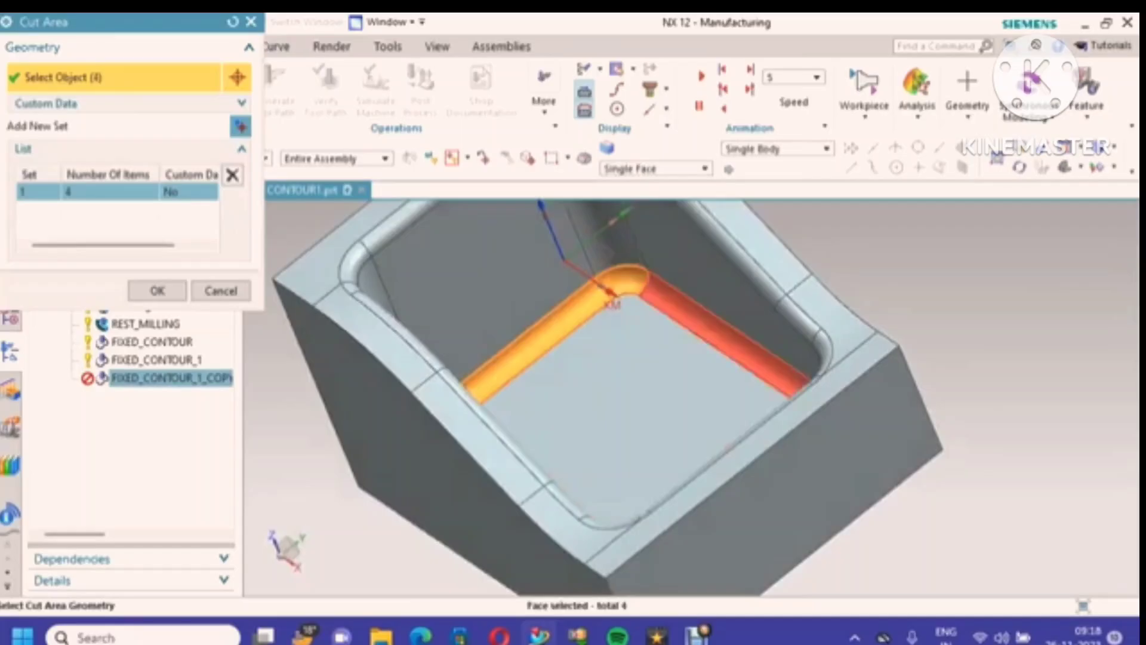
click(698, 323)
middle_drag(669, 358, 650, 465)
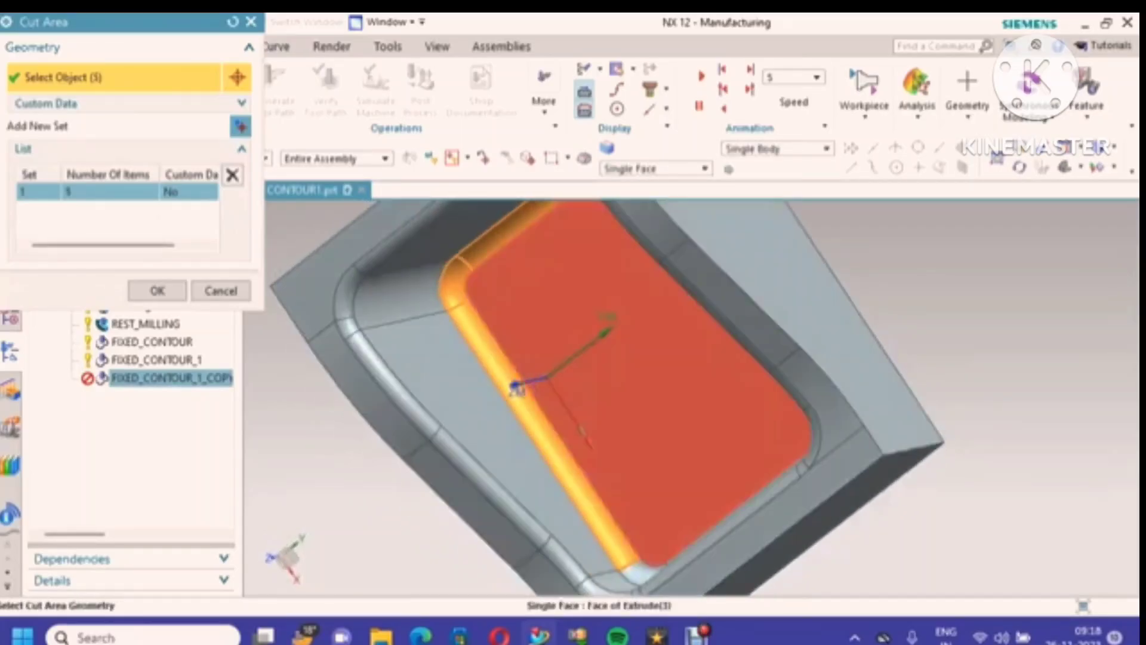
scroll(630, 525, up, 1)
middle_drag(629, 525, 683, 517)
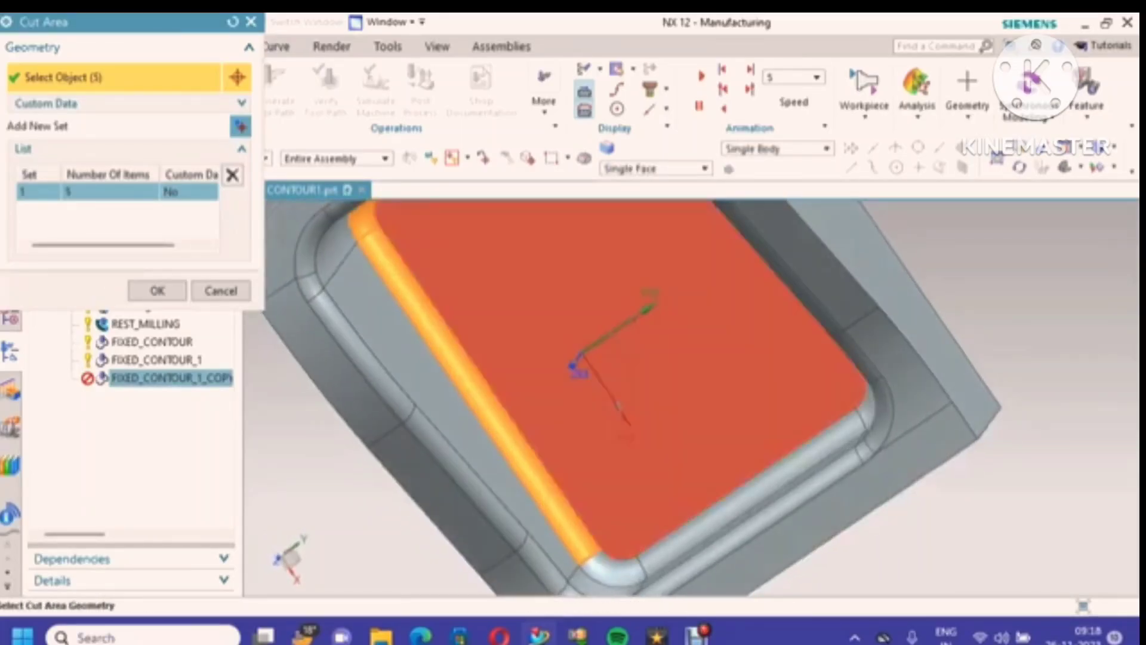
click(618, 561)
click(663, 540)
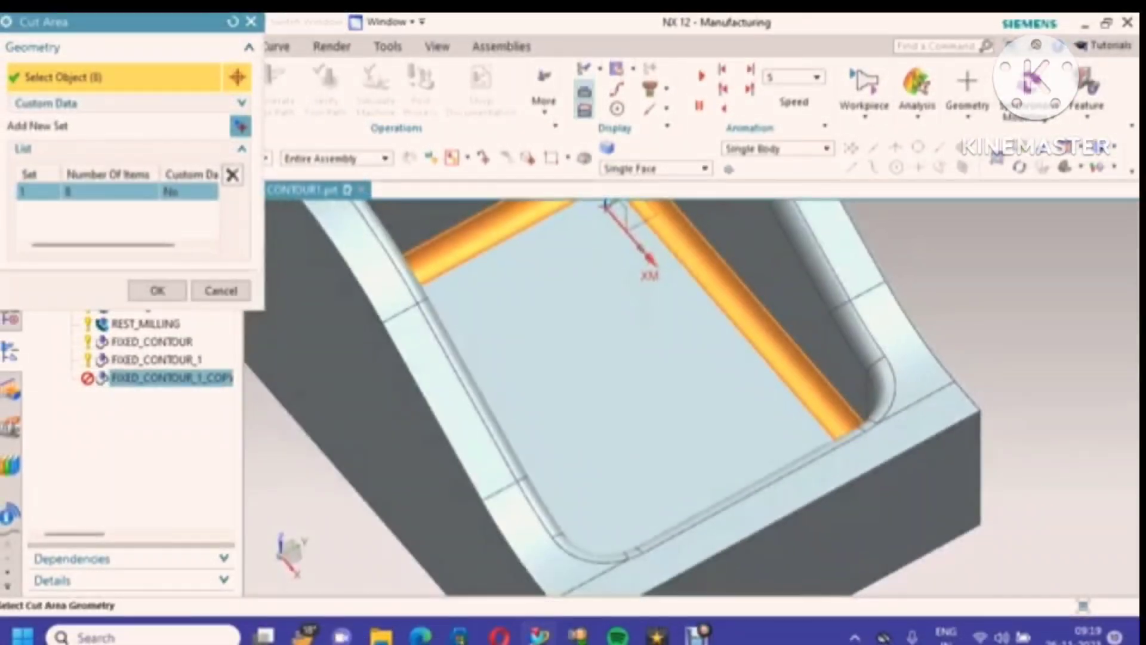
click(158, 291)
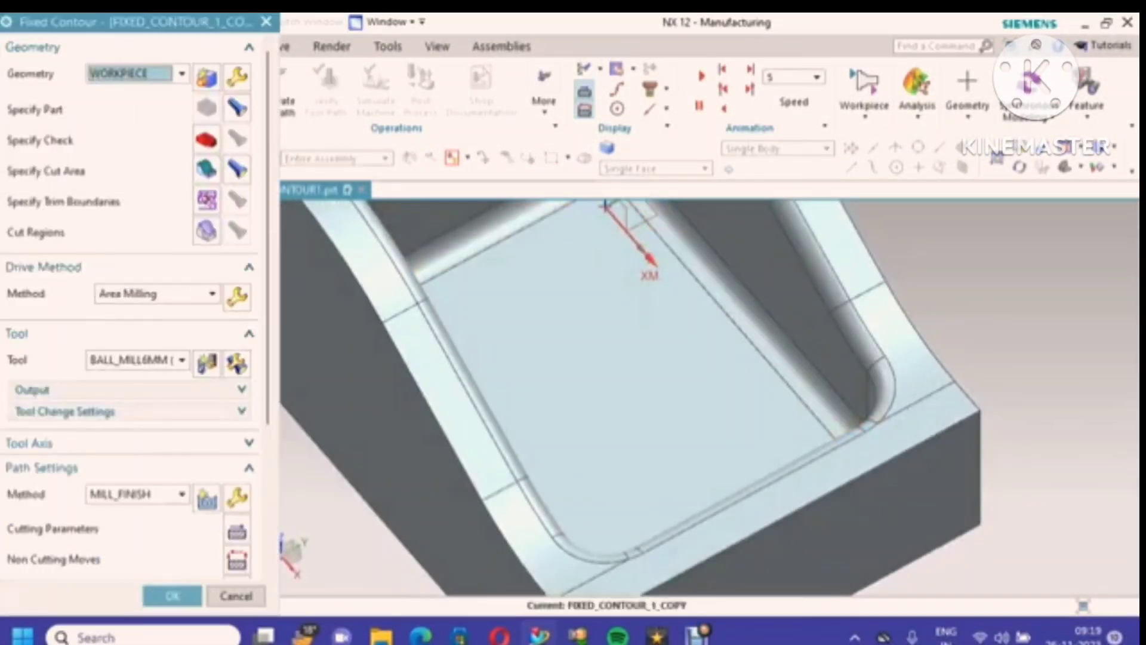
Step: Recalculate the copied operation's spindle speed and feed per tooth from a surface speed of 30 smm, and accept the feeds and speeds
scroll(128, 298, down, 5)
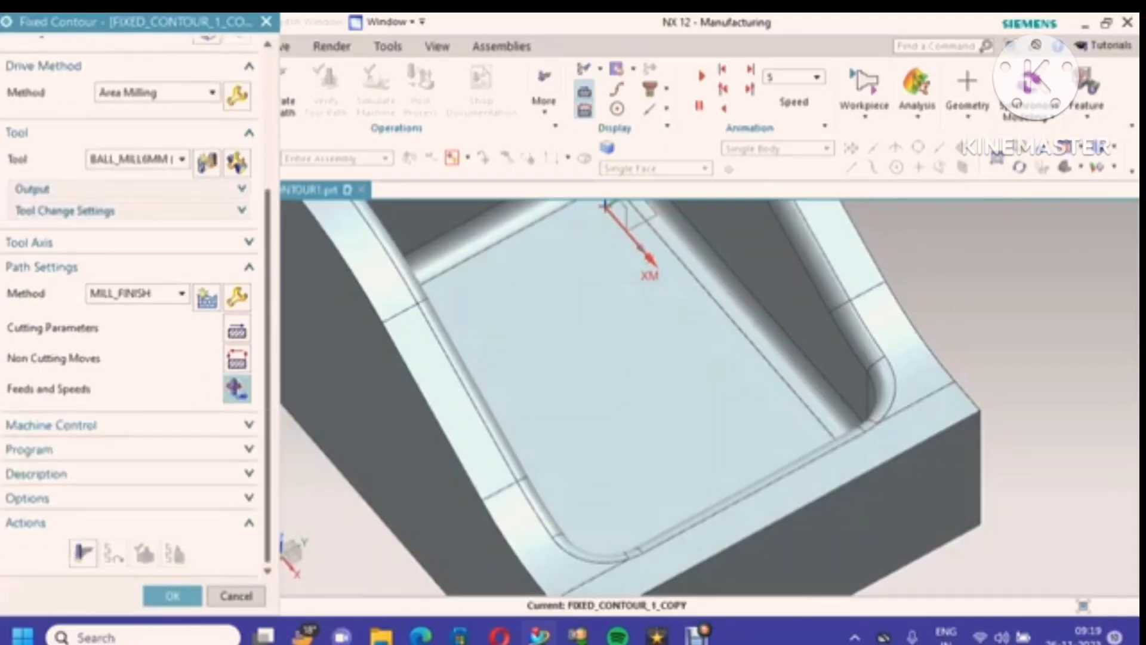
click(237, 389)
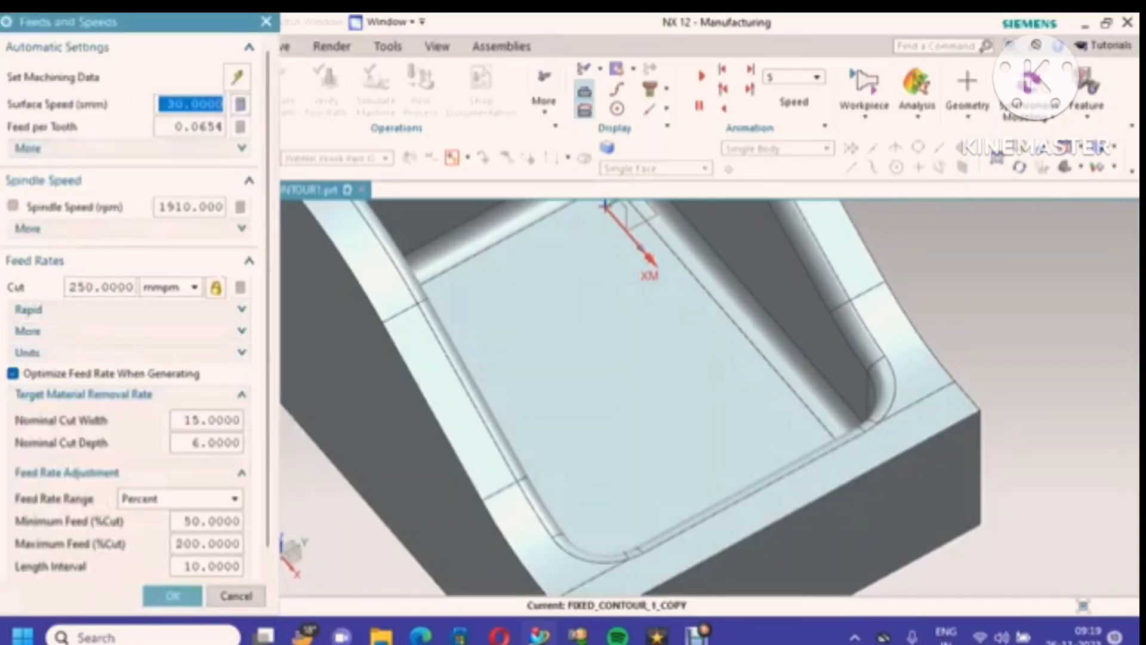
click(240, 104)
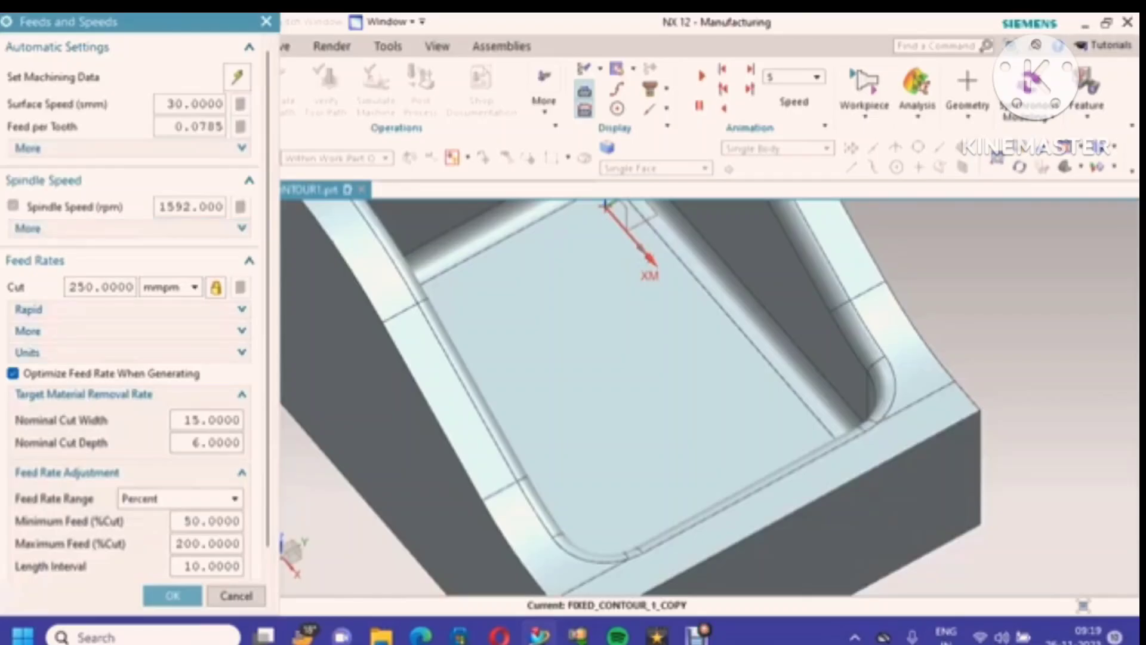
click(172, 595)
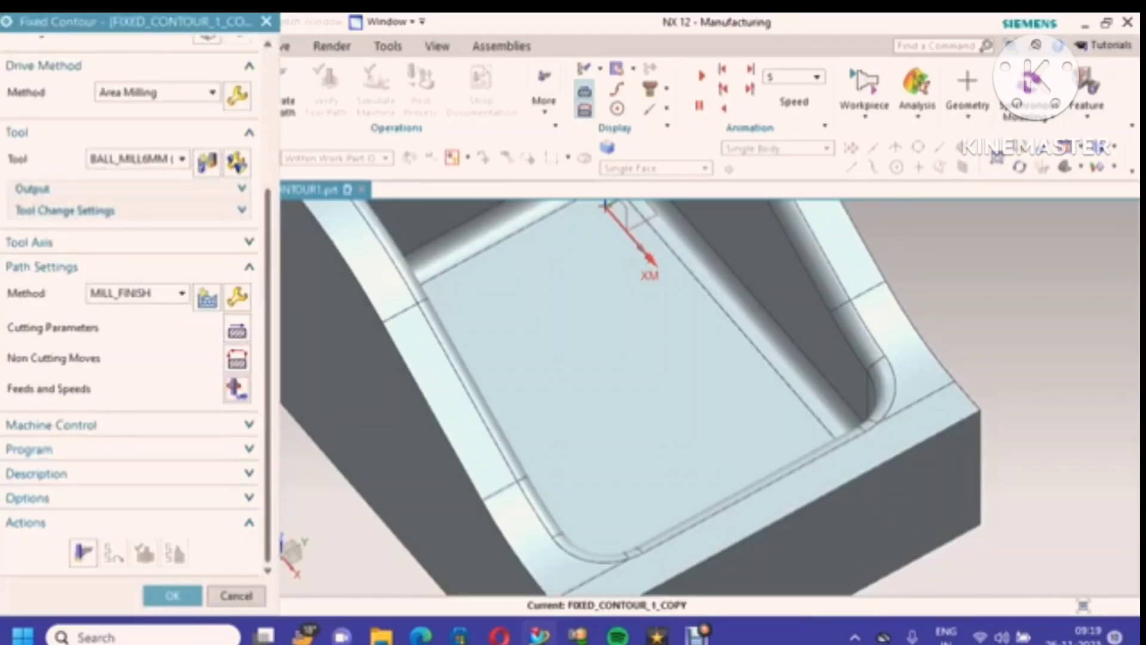
Step: Generate and accept the toolpath for FIXED_CONTOUR_1_COPY, refresh the display and save the part file
click(83, 552)
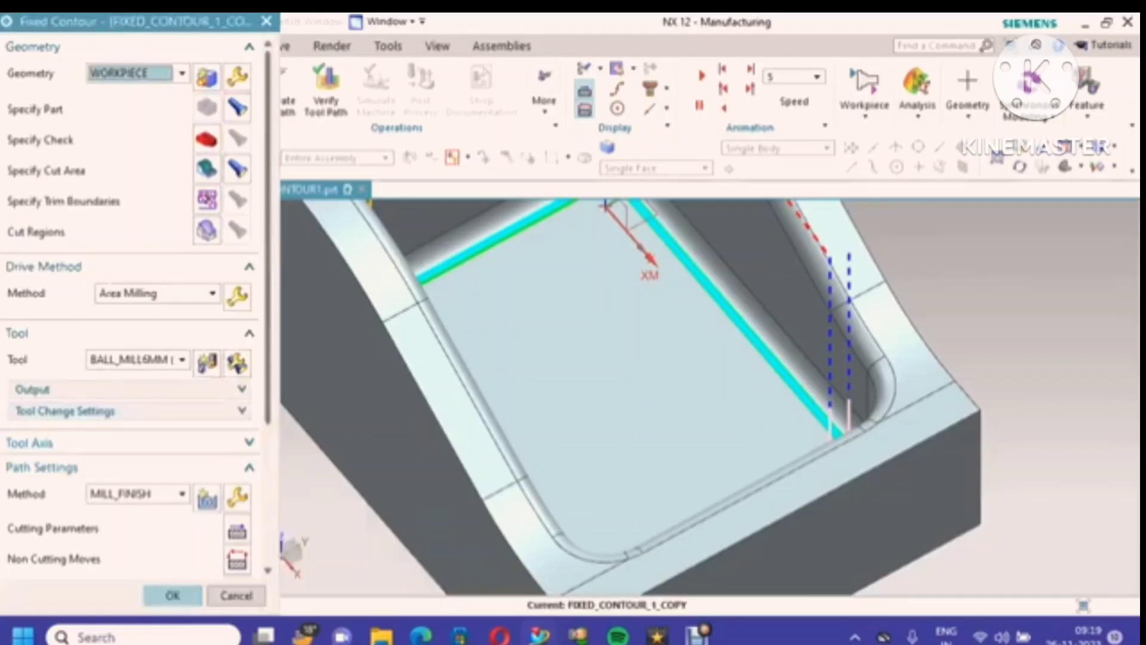
click(172, 595)
scroll(321, 479, down, 4)
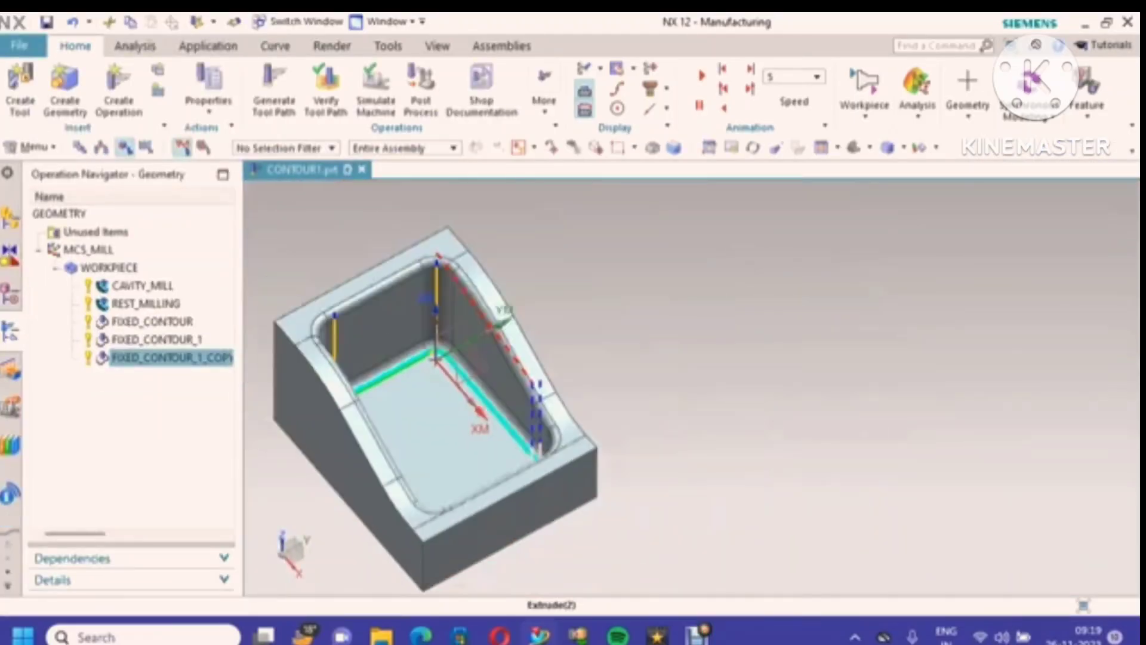
right_click(313, 204)
click(422, 261)
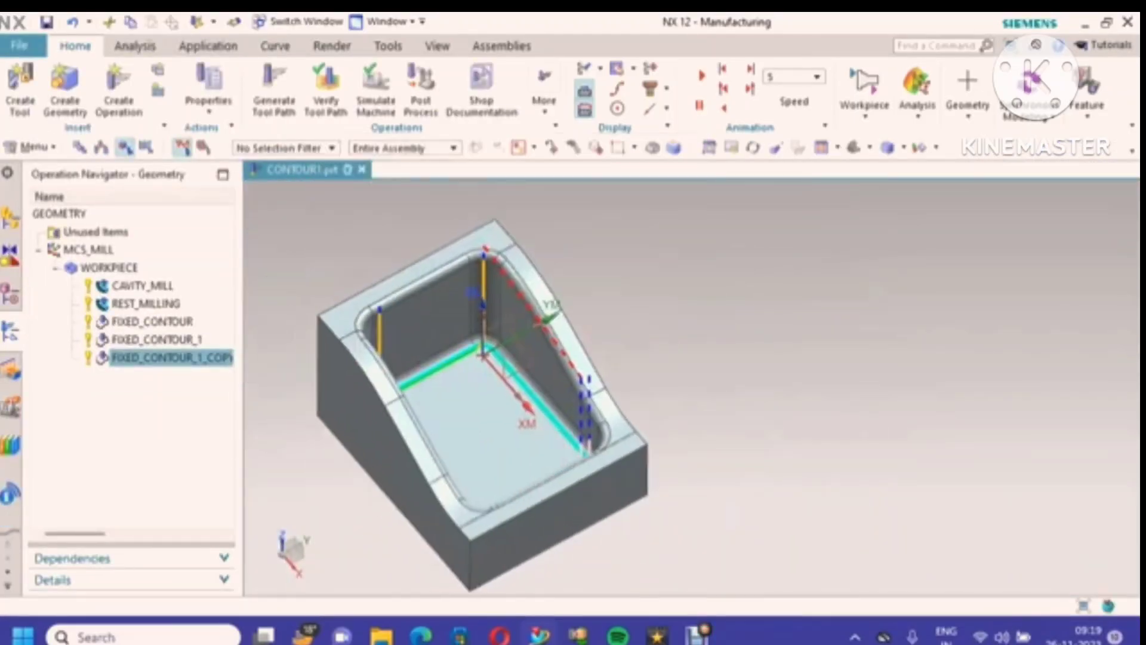
scroll(1081, 298, up, 2)
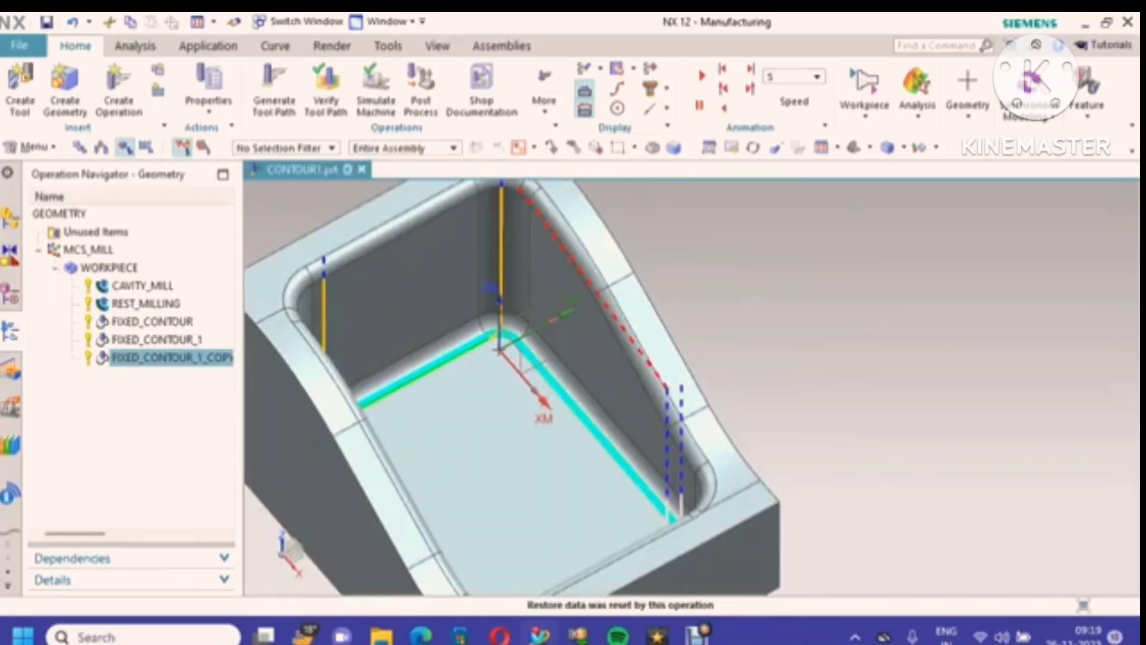
scroll(996, 337, down, 1)
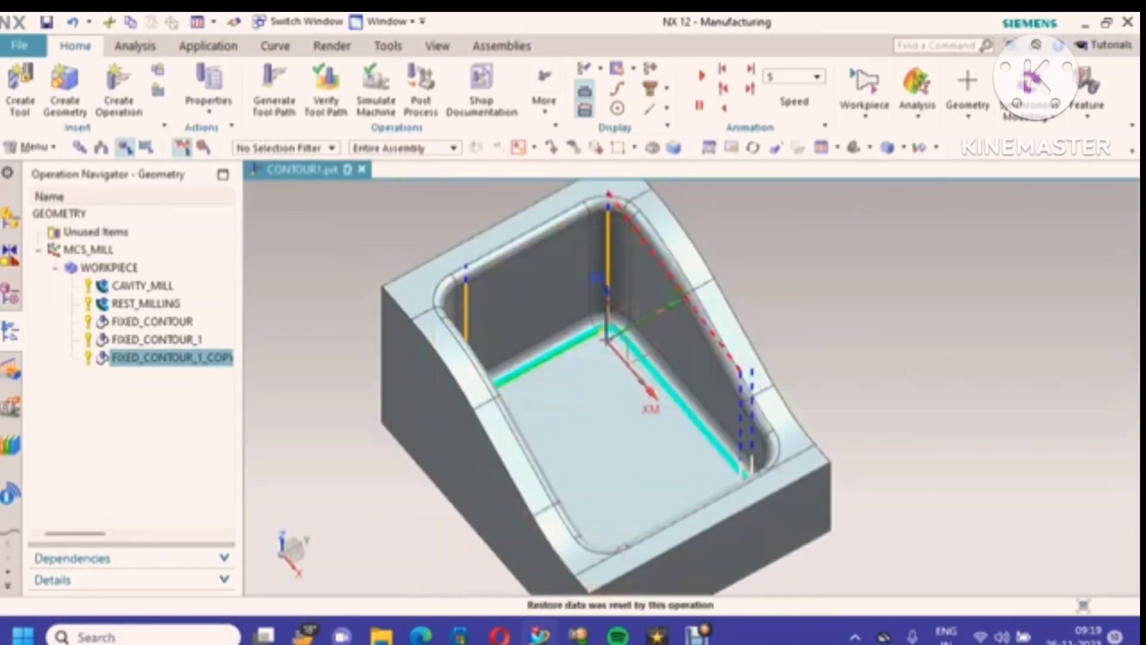
click(47, 23)
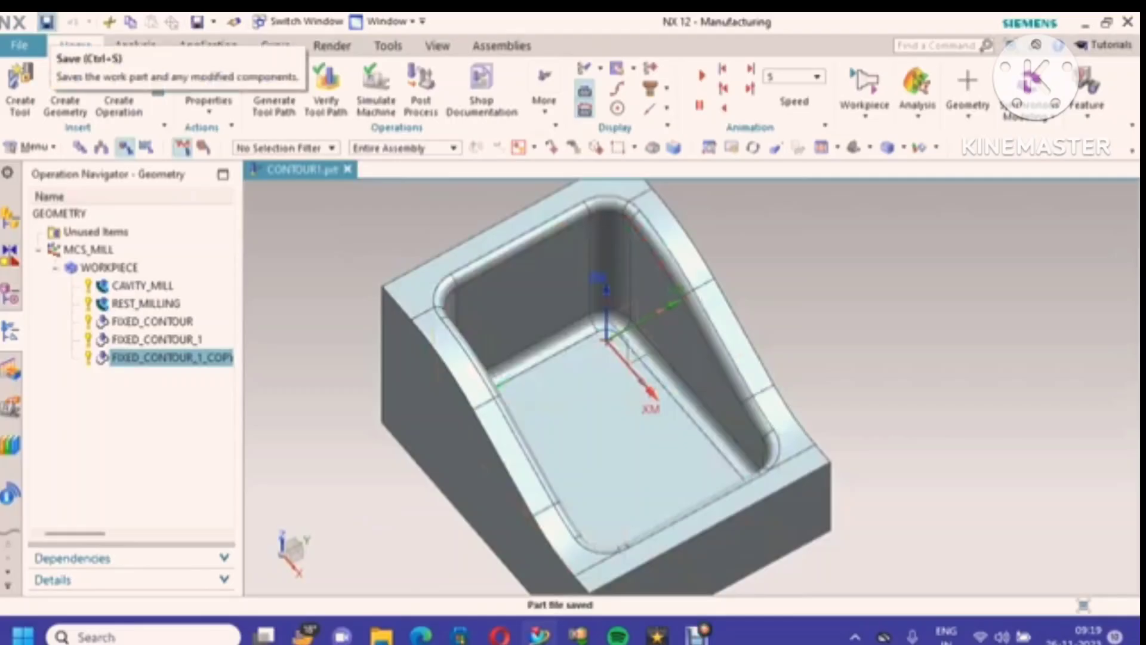
Step: Create a mill_contour Zlevel Profile operation named ZLEVEL_PROFILE under WORKPIECE with the MILL_SEMI_FINISH method and no tool
click(118, 83)
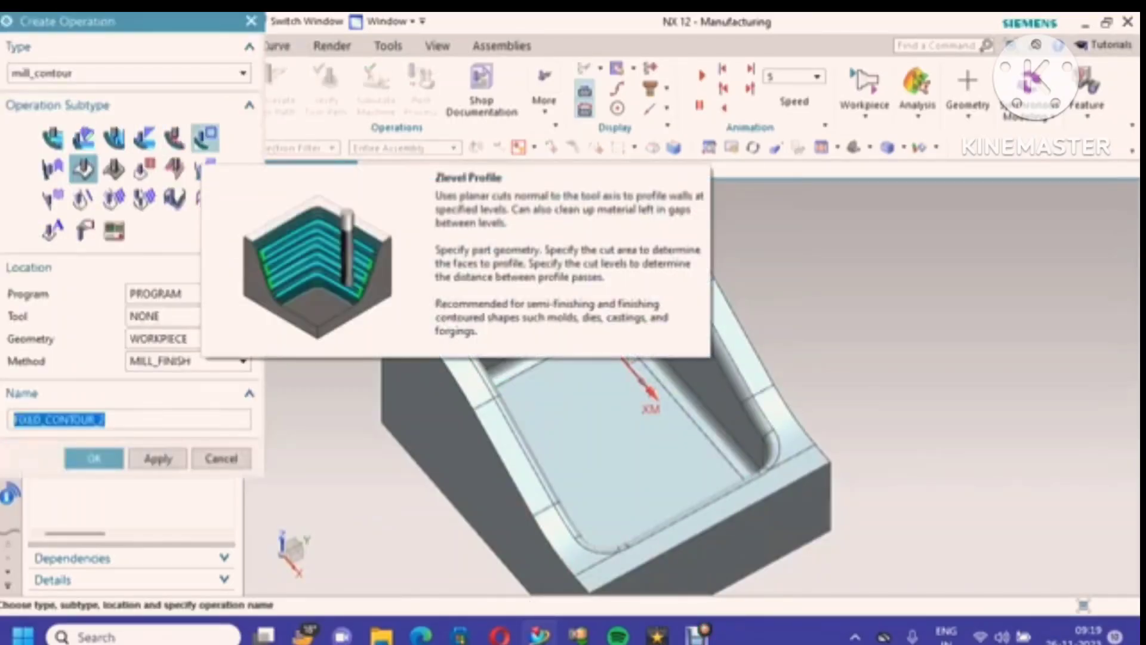
click(204, 138)
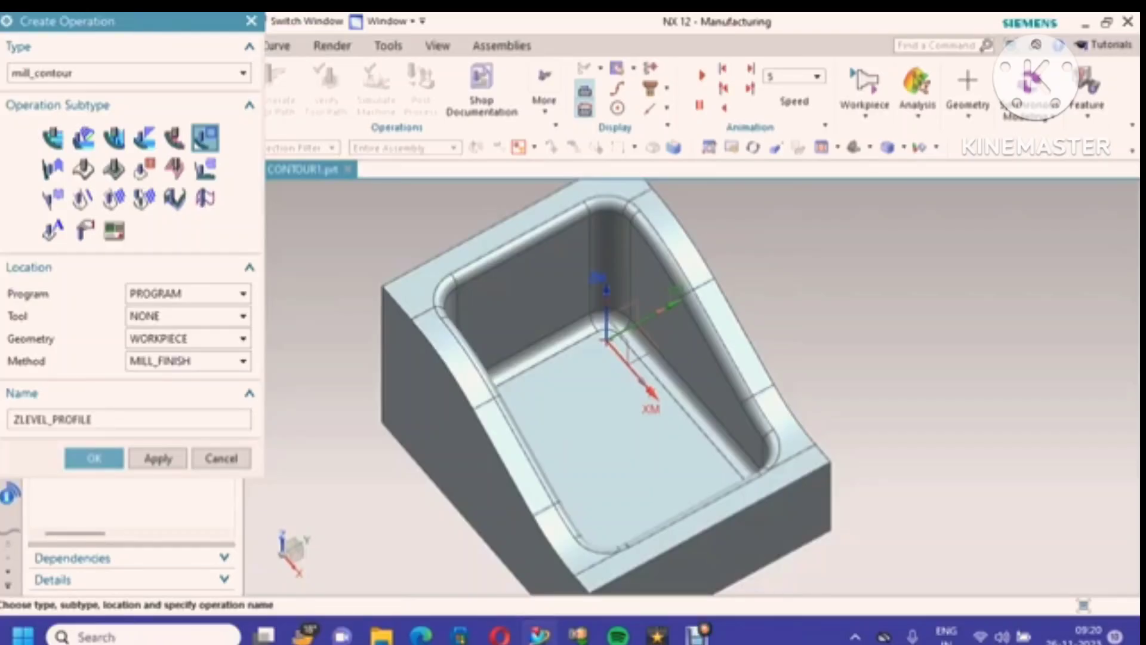
click(242, 361)
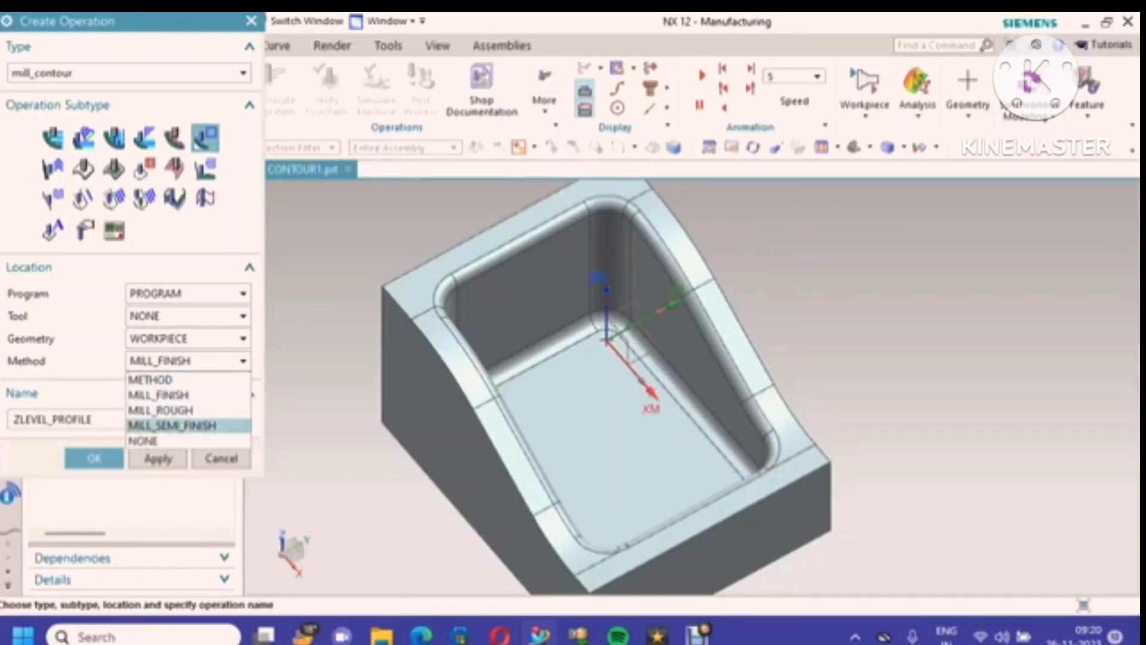
click(172, 426)
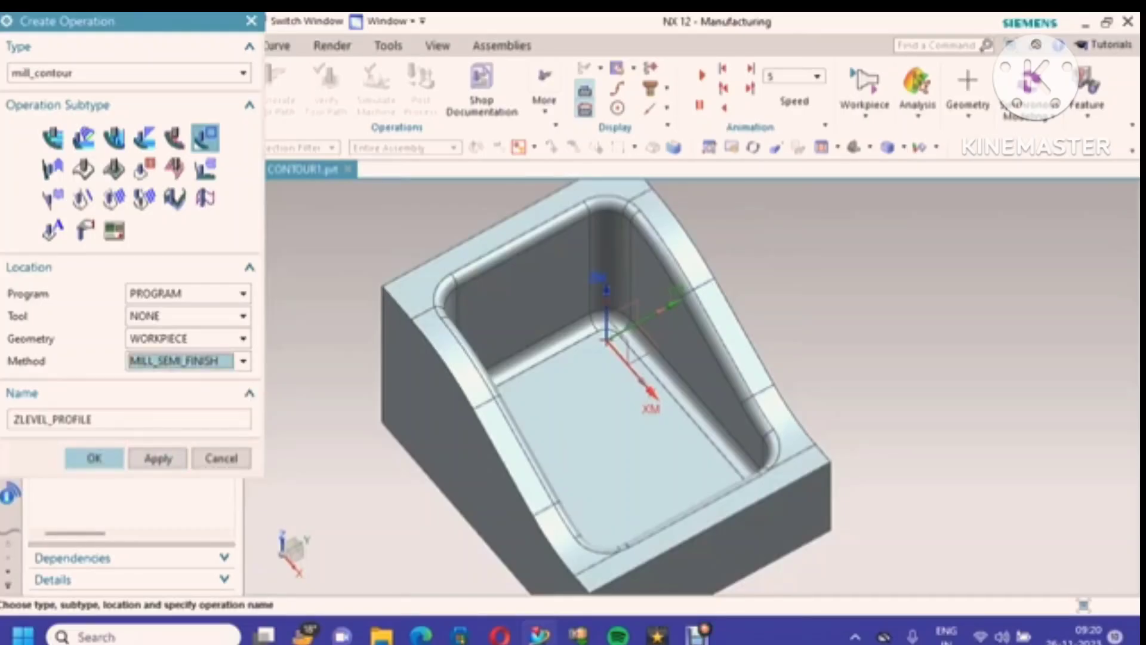
click(93, 458)
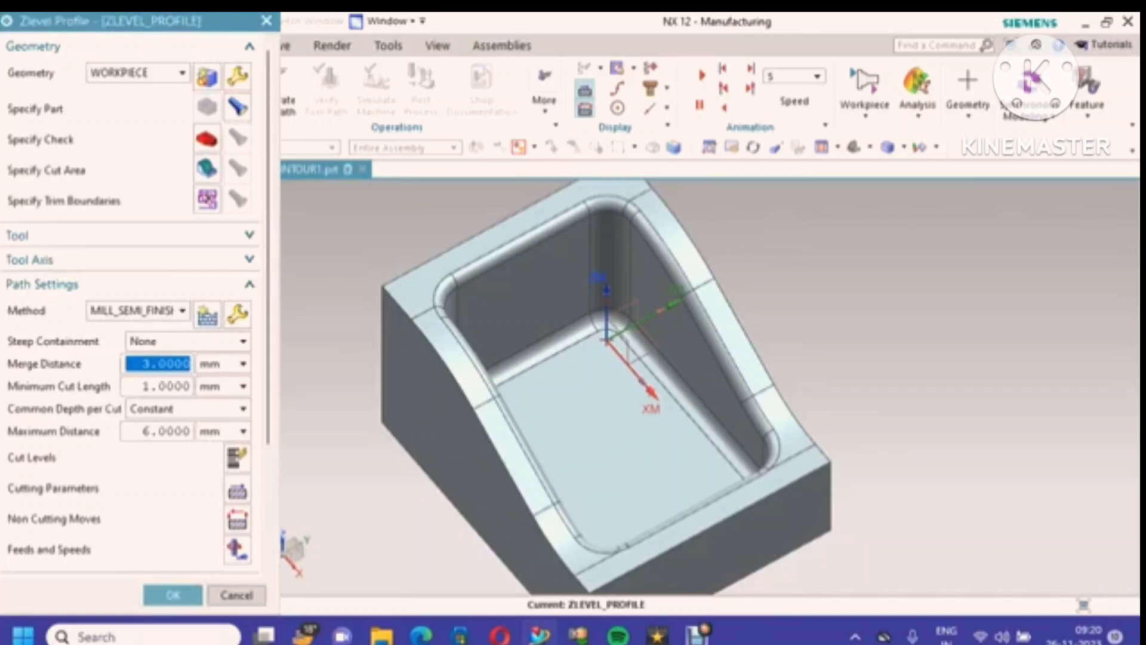
scroll(131, 298, down, 5)
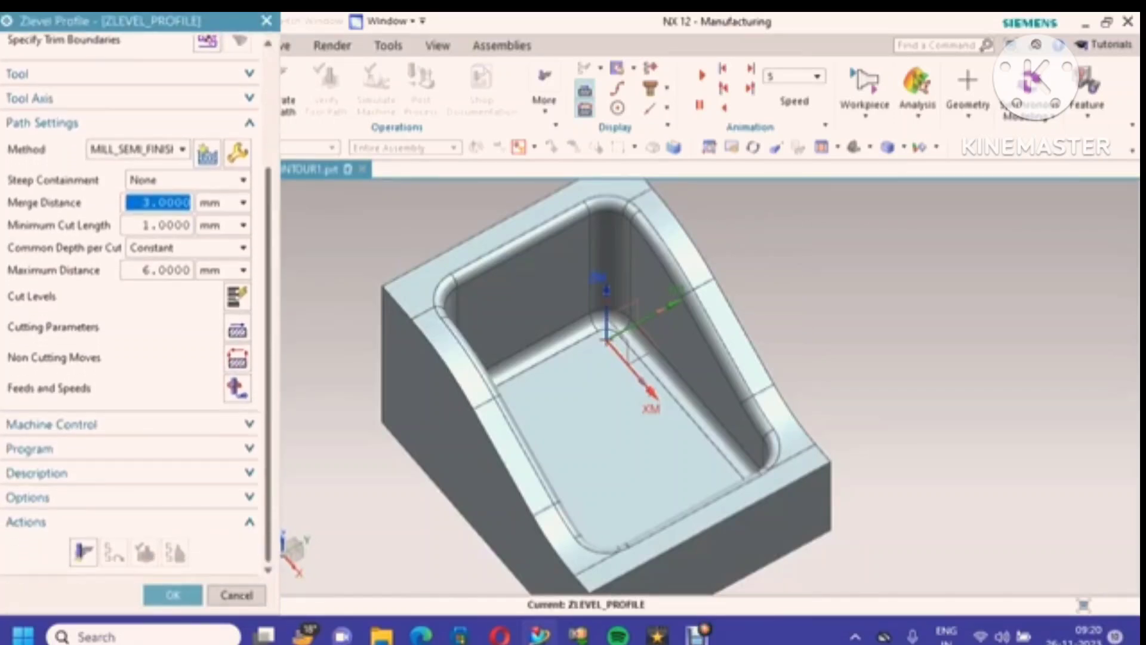
scroll(131, 298, up, 2)
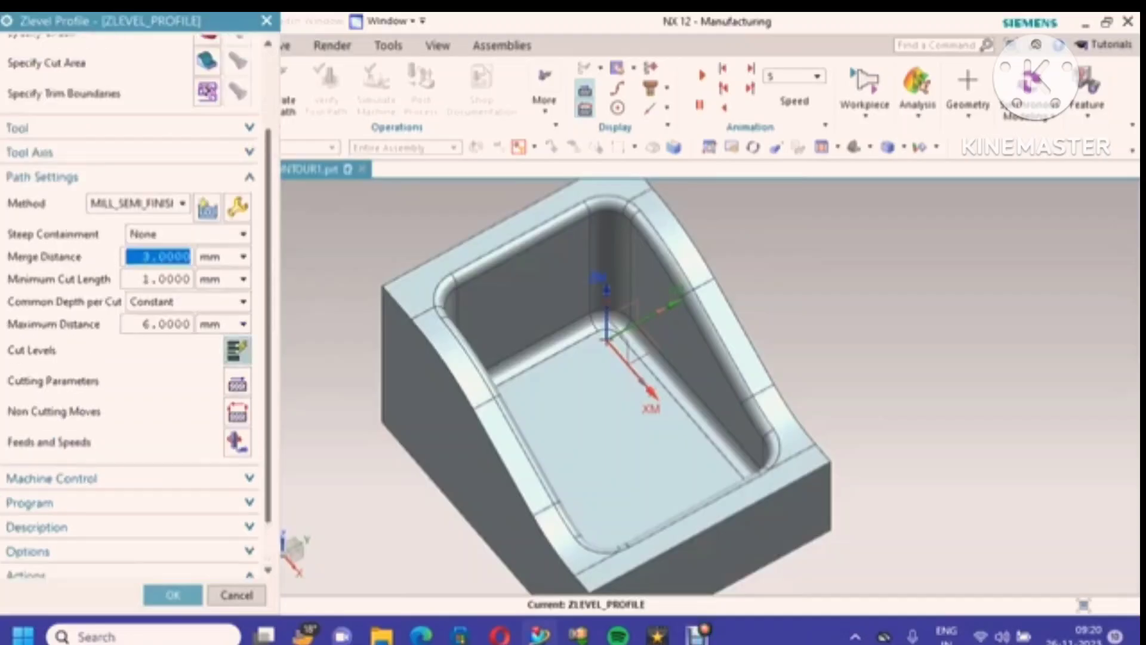
Step: Specify the eight side wall faces around the pocket as the cut area of the ZLEVEL_PROFILE operation
scroll(131, 298, up, 3)
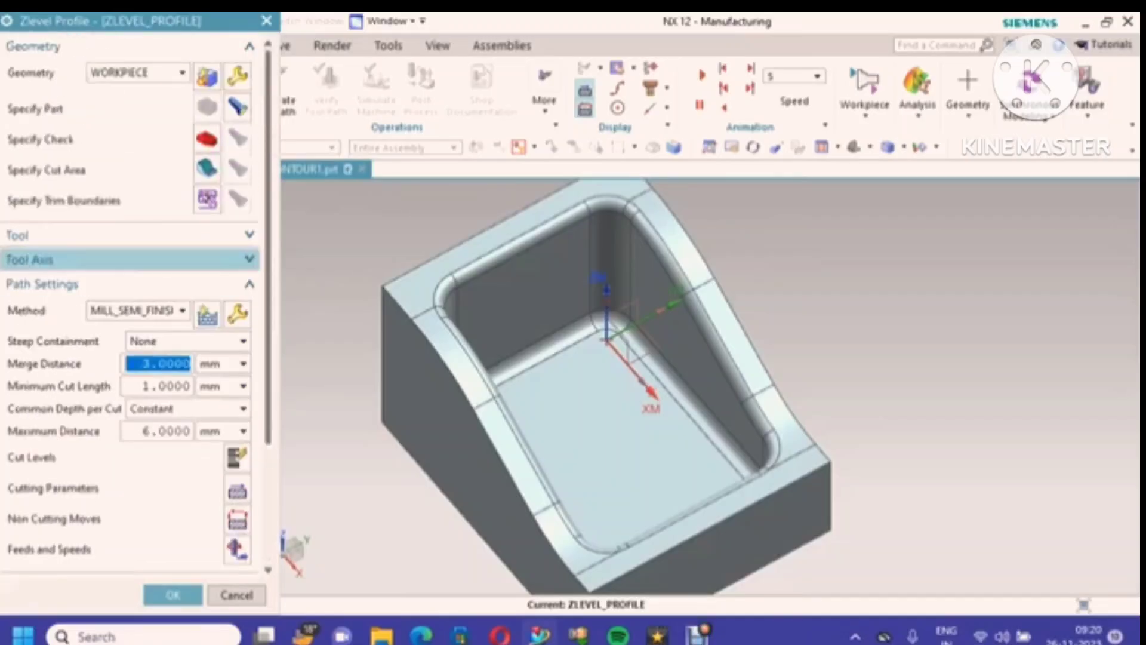
click(206, 169)
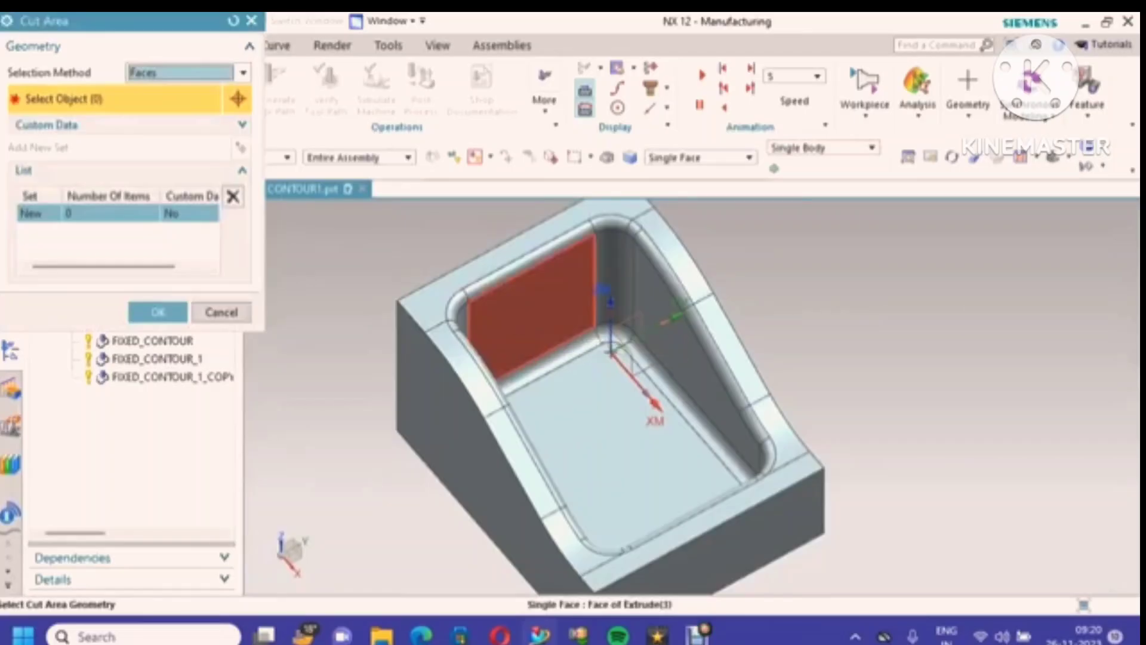
click(513, 335)
click(615, 269)
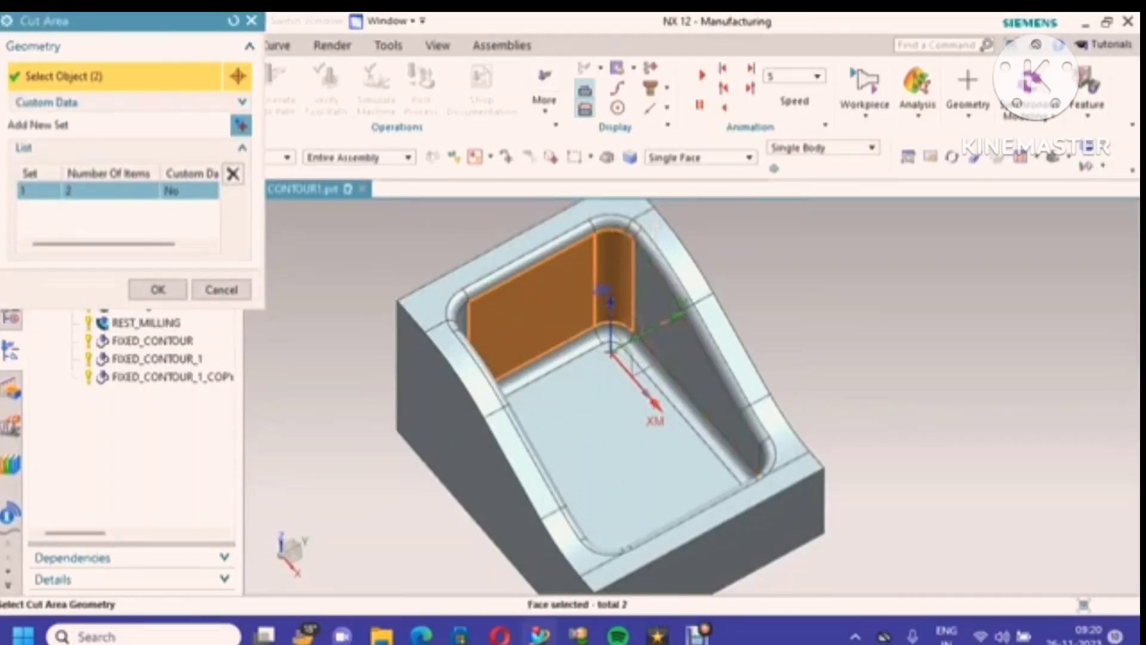
middle_drag(686, 289, 716, 298)
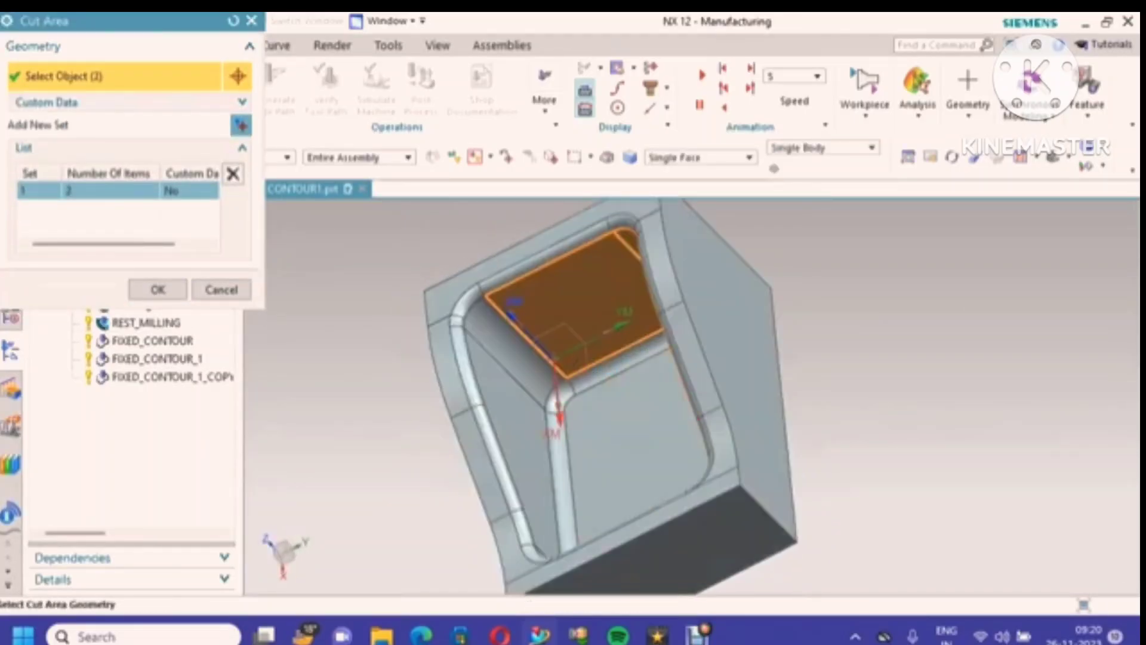
click(531, 309)
click(528, 355)
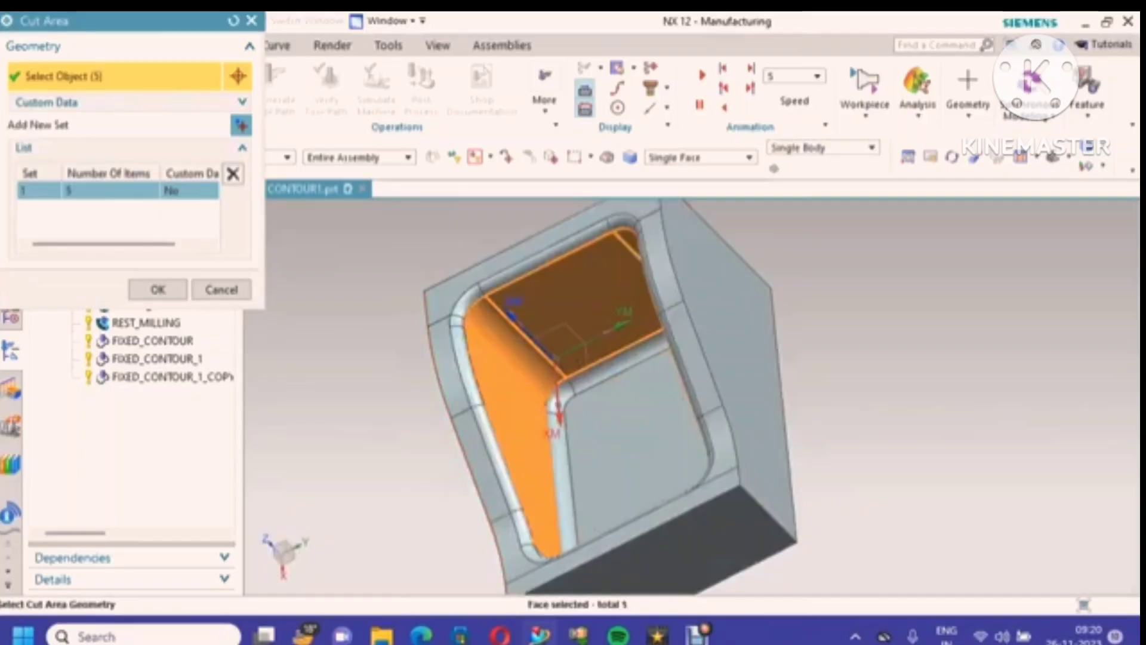
middle_drag(534, 364, 541, 497)
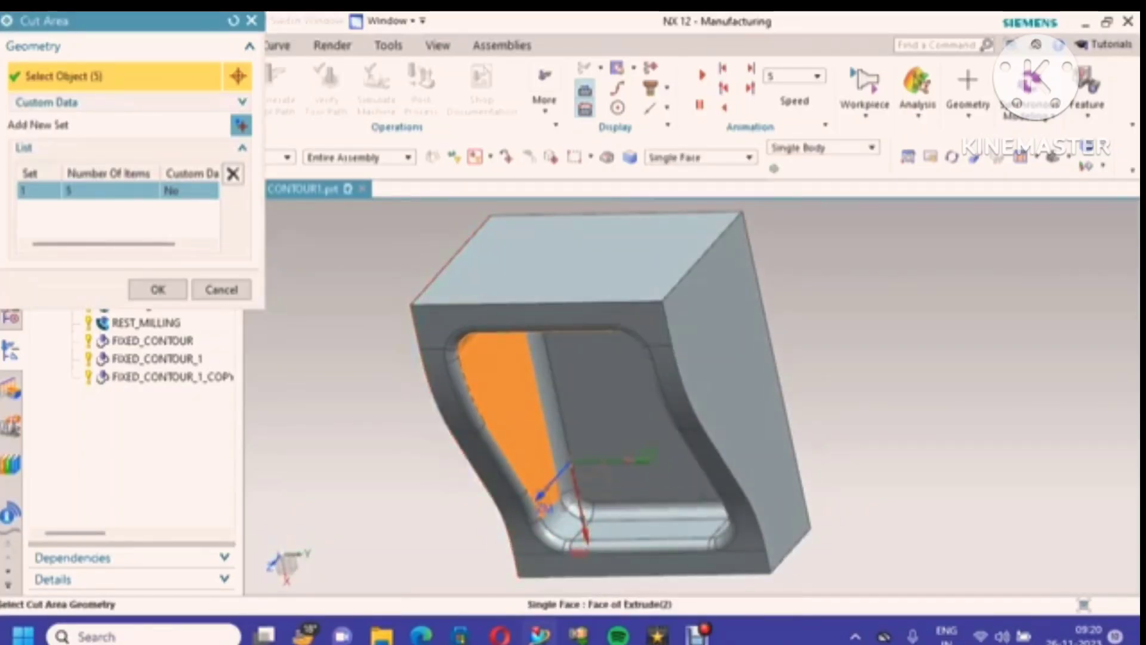
click(555, 524)
click(621, 530)
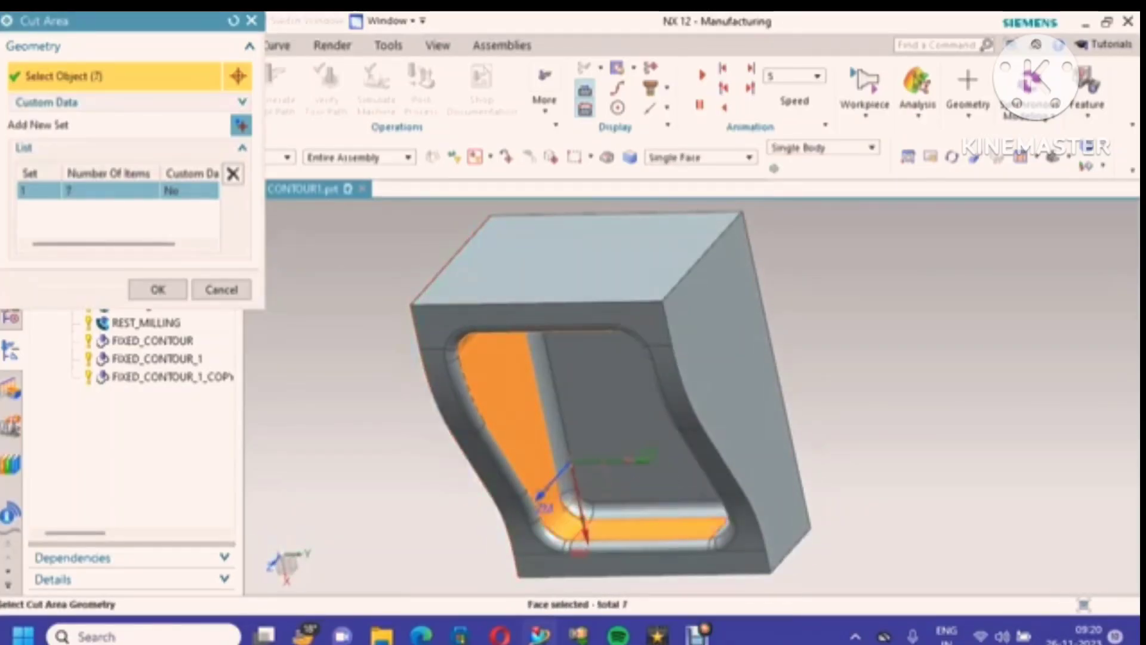
middle_drag(573, 525, 671, 521)
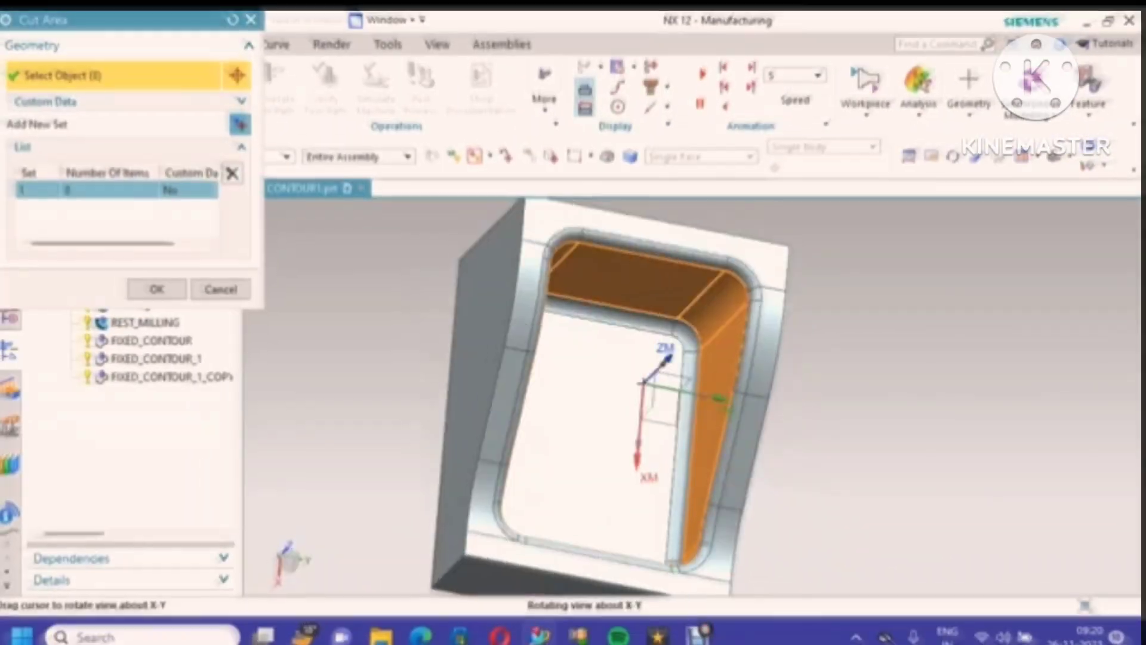
middle_drag(639, 471, 657, 418)
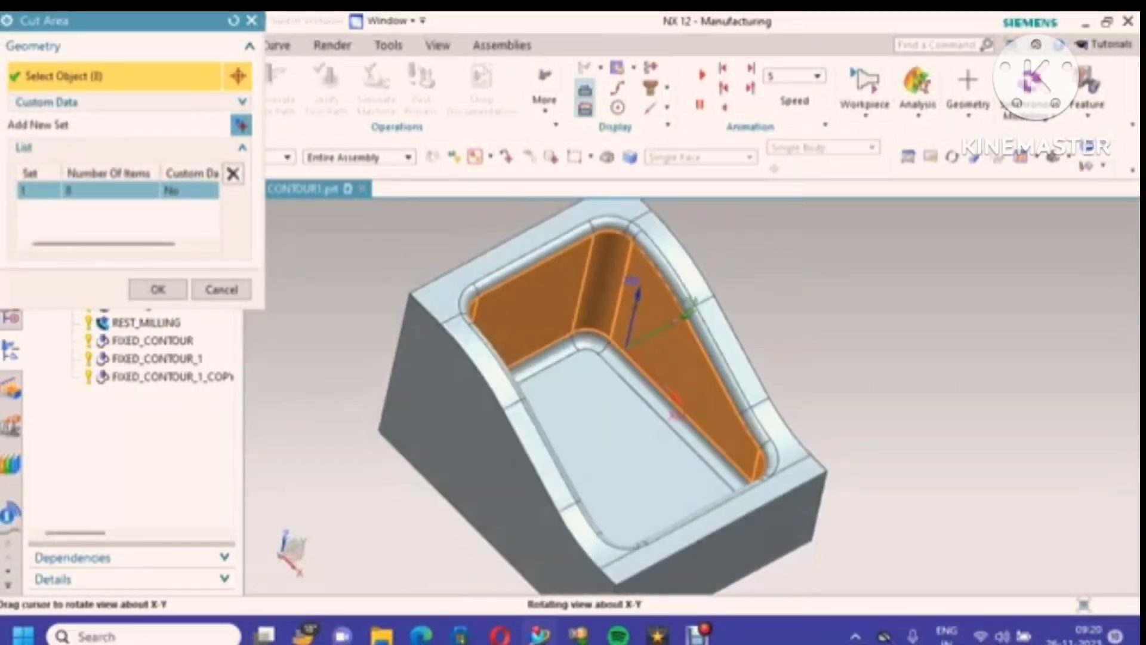
click(158, 289)
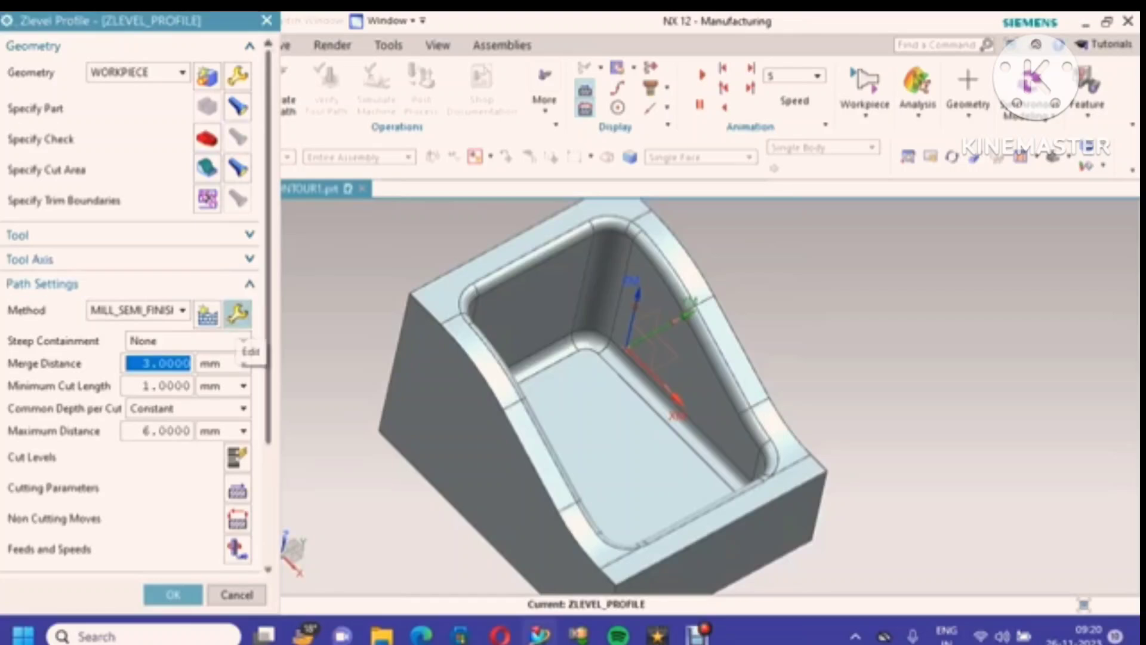
Step: Set the part stock of the MILL_SEMI_FINISH method to 0 and accept the group change
click(237, 313)
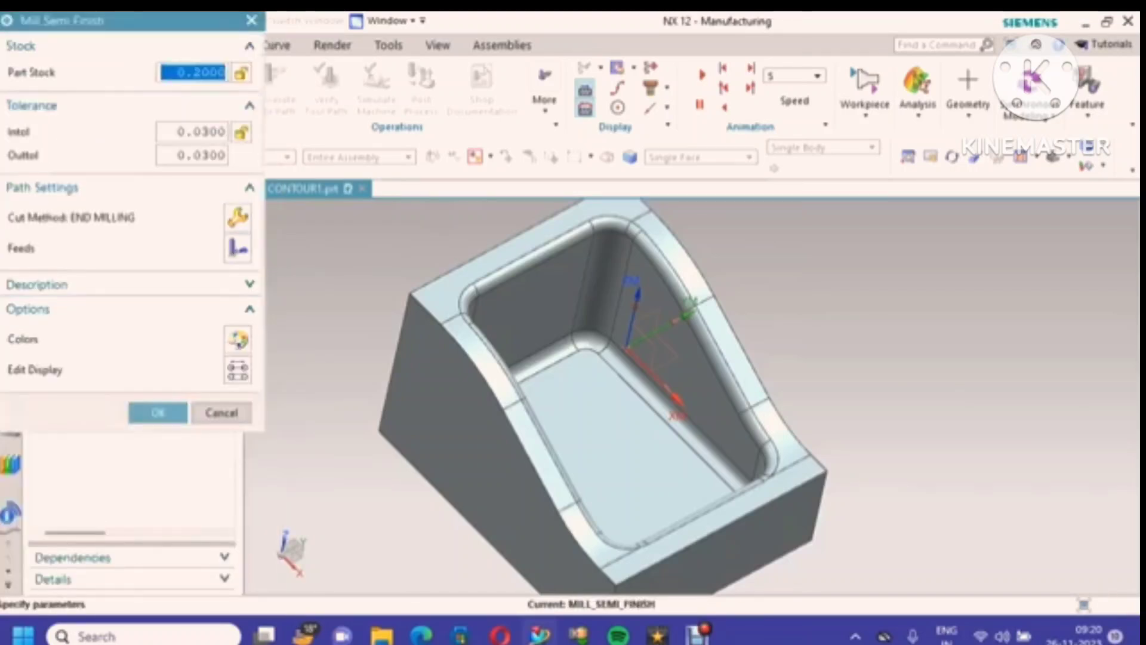
click(201, 72)
key(ctrl+a)
text(0)
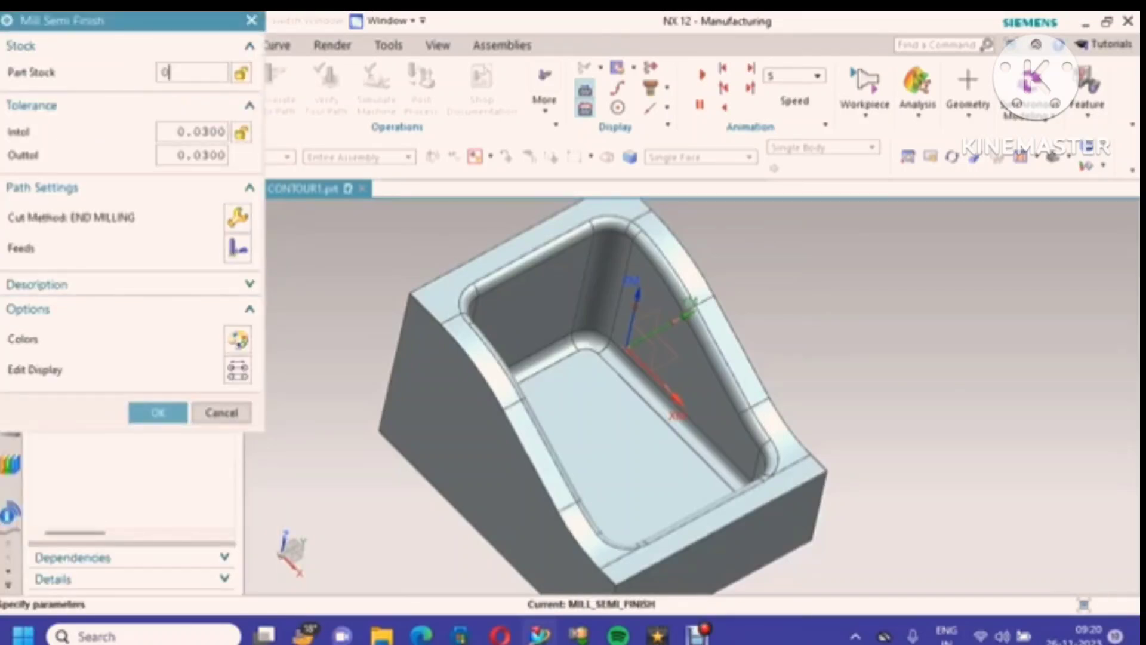
click(157, 412)
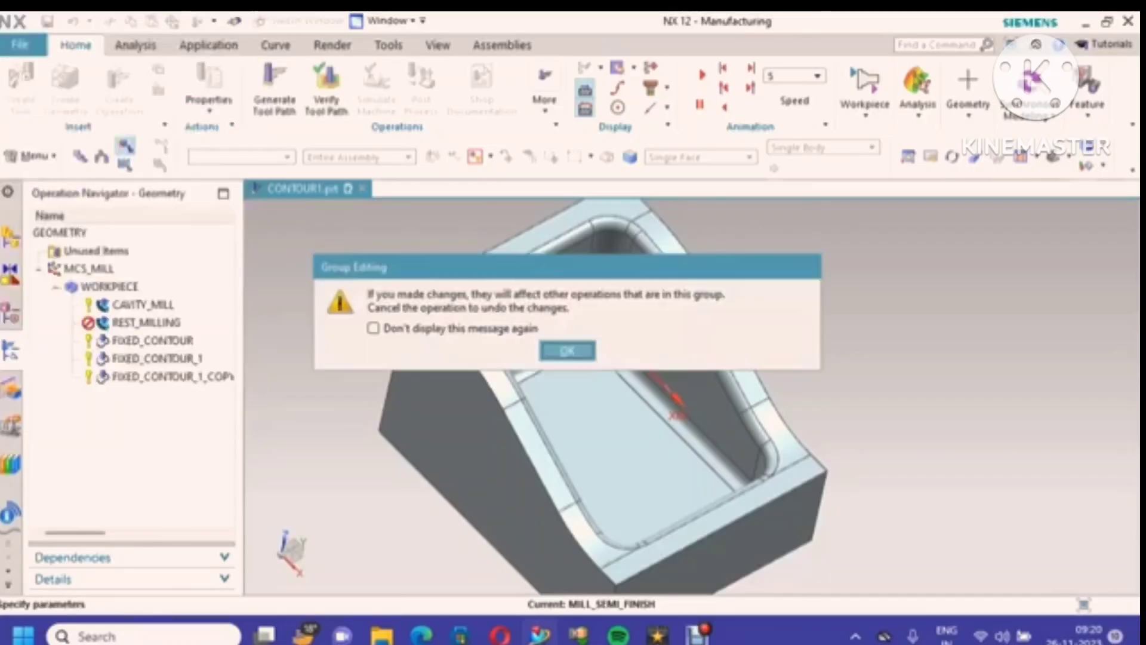
click(567, 350)
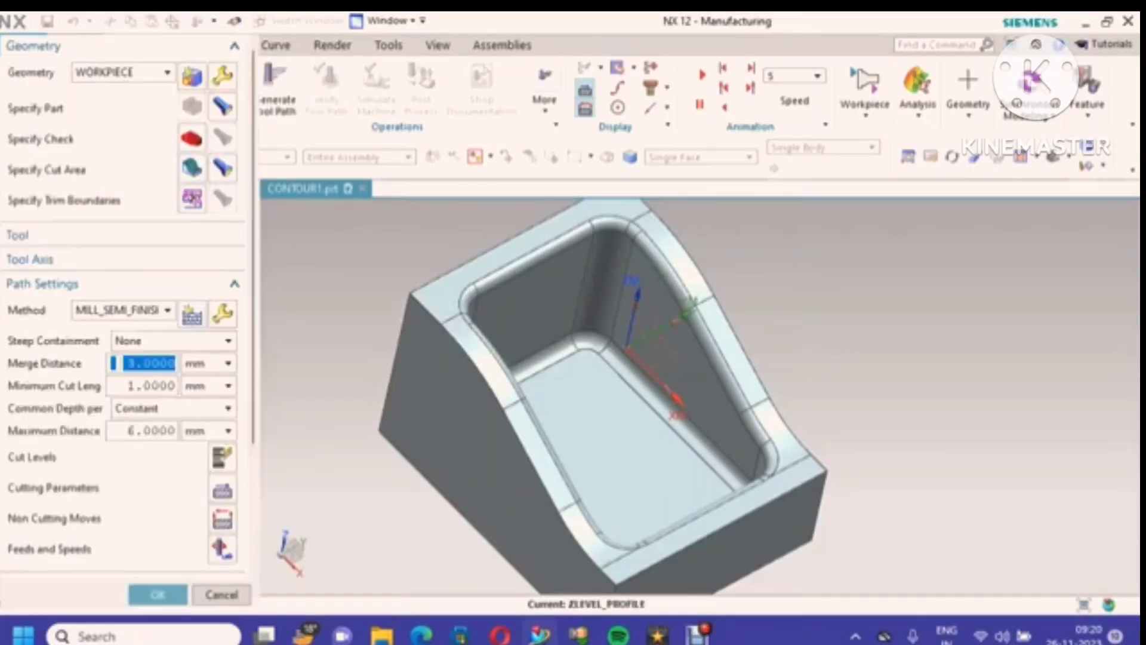
Step: Turn off using the same floor stock as side in the cutting parameters, and set the part floor stock to 0.2
scroll(131, 299, down, 3)
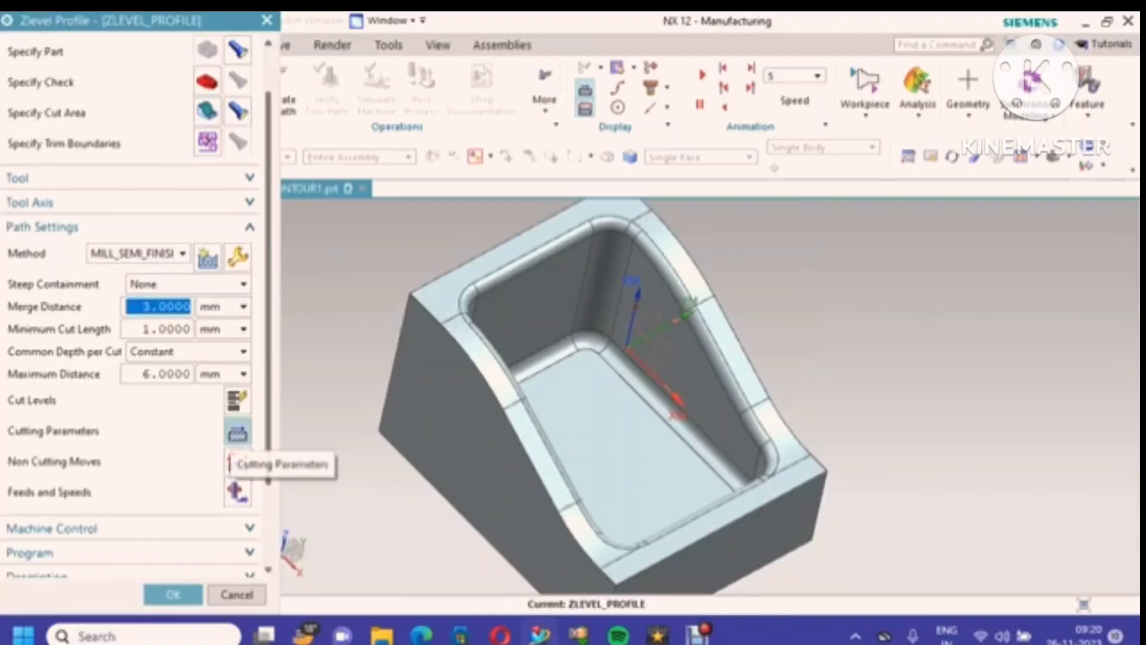
click(237, 434)
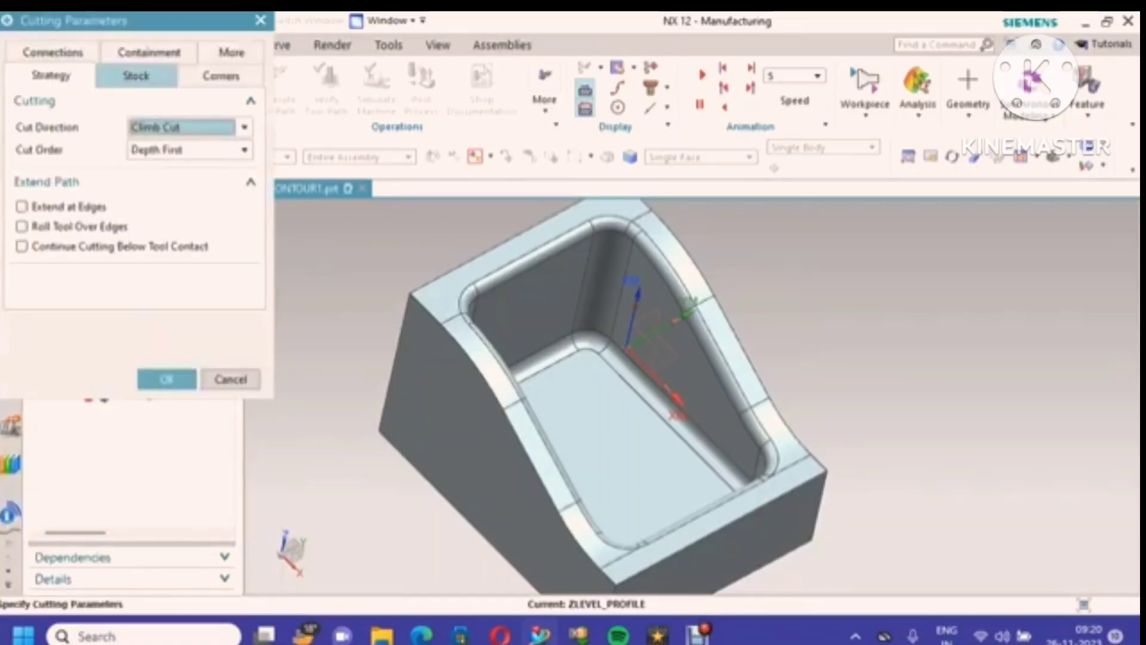
click(137, 76)
click(21, 125)
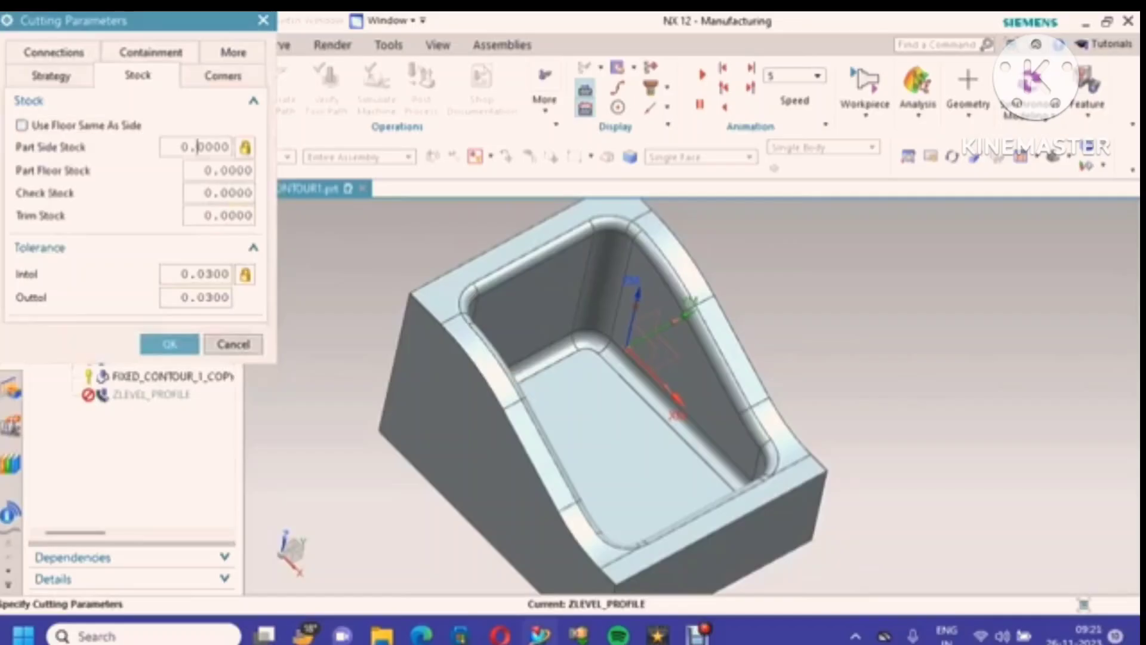
double_click(197, 147)
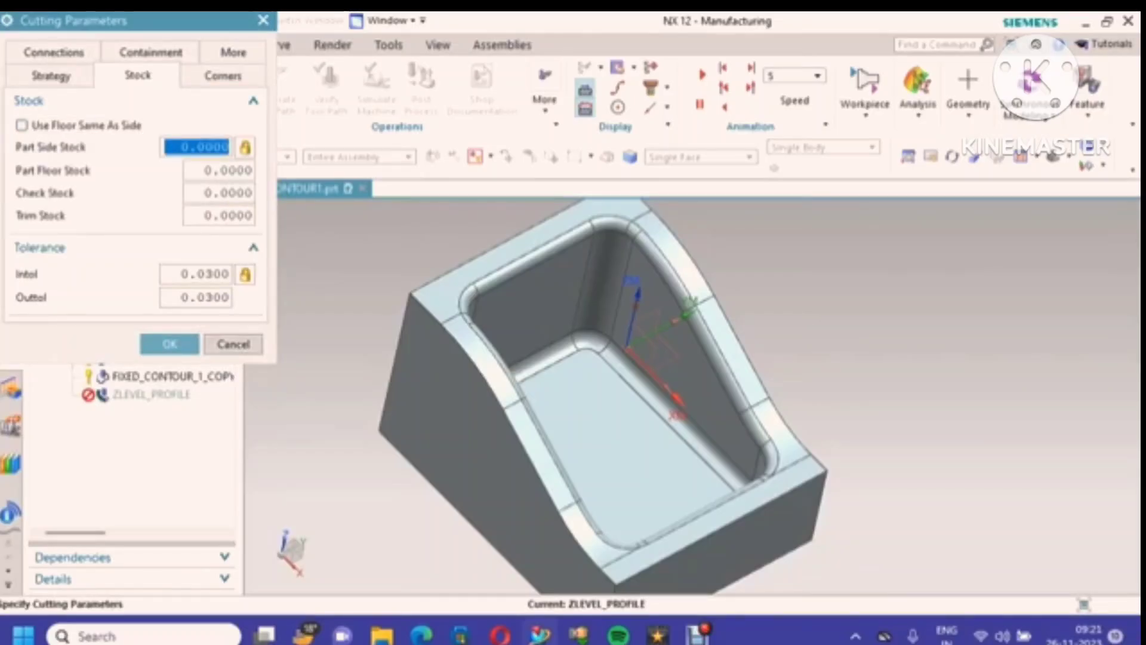
double_click(213, 170)
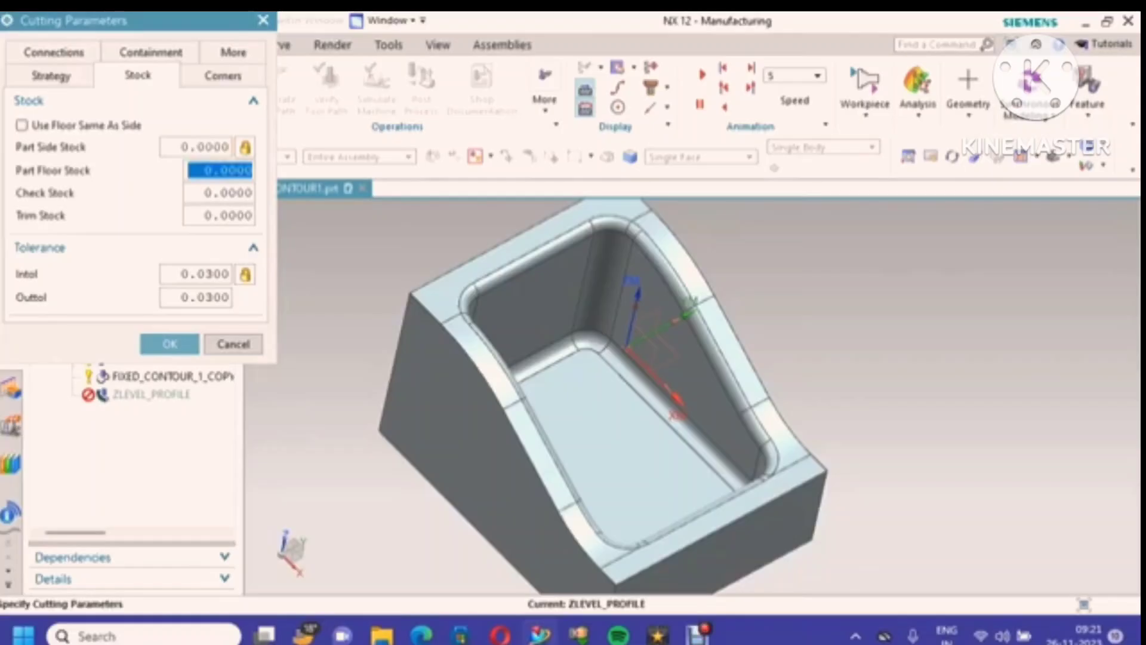
text(.2)
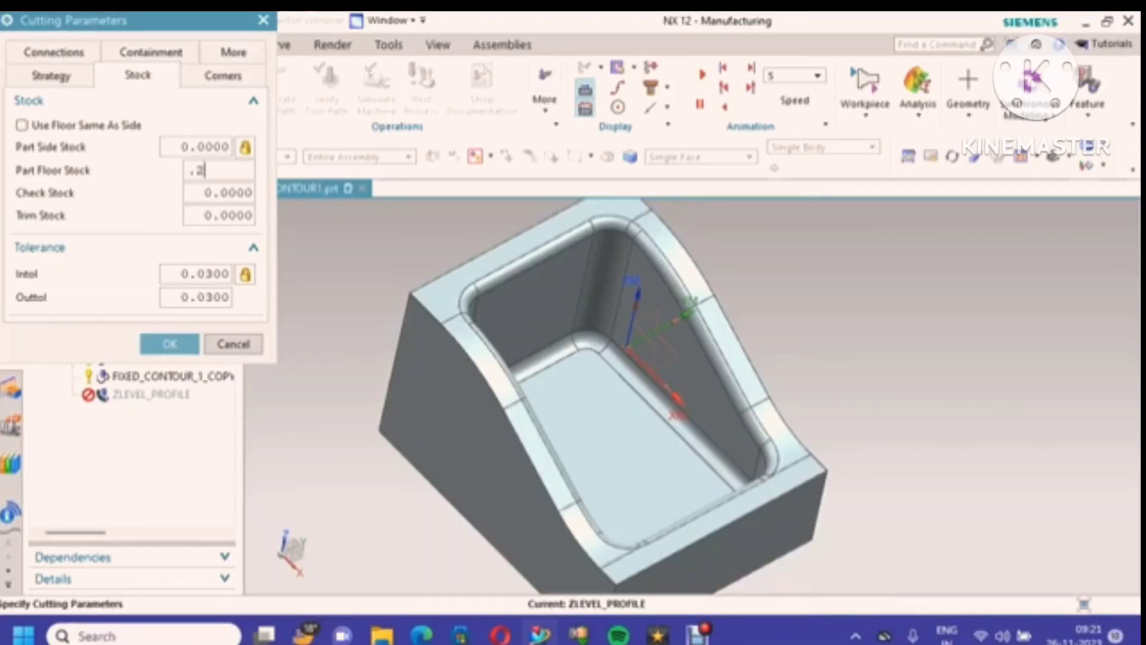
key(Return)
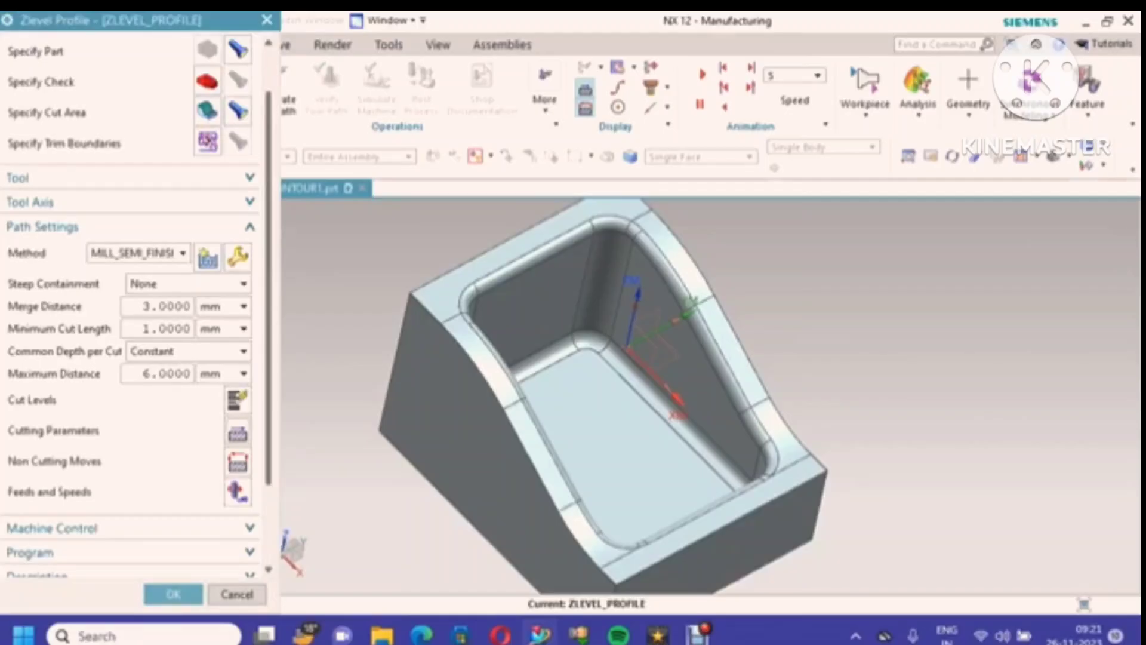
Step: Set the maximum distance per cut to 0.2 mm and the minimum cut length to 0.2 mm
scroll(132, 310, down, 2)
double_click(159, 307)
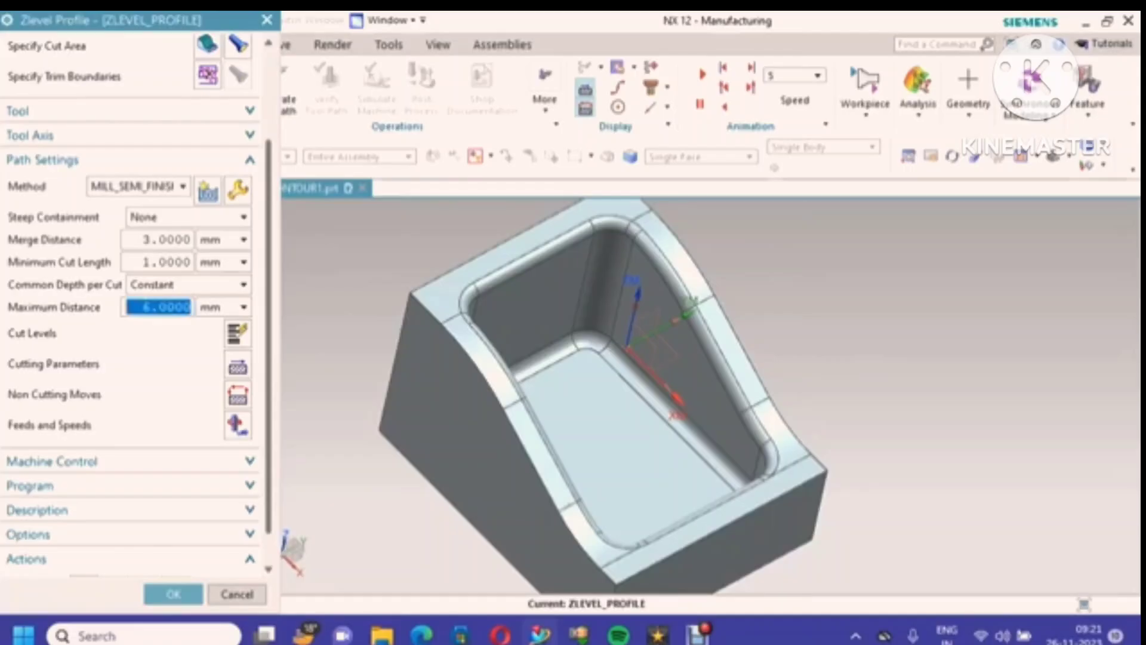
text(.2)
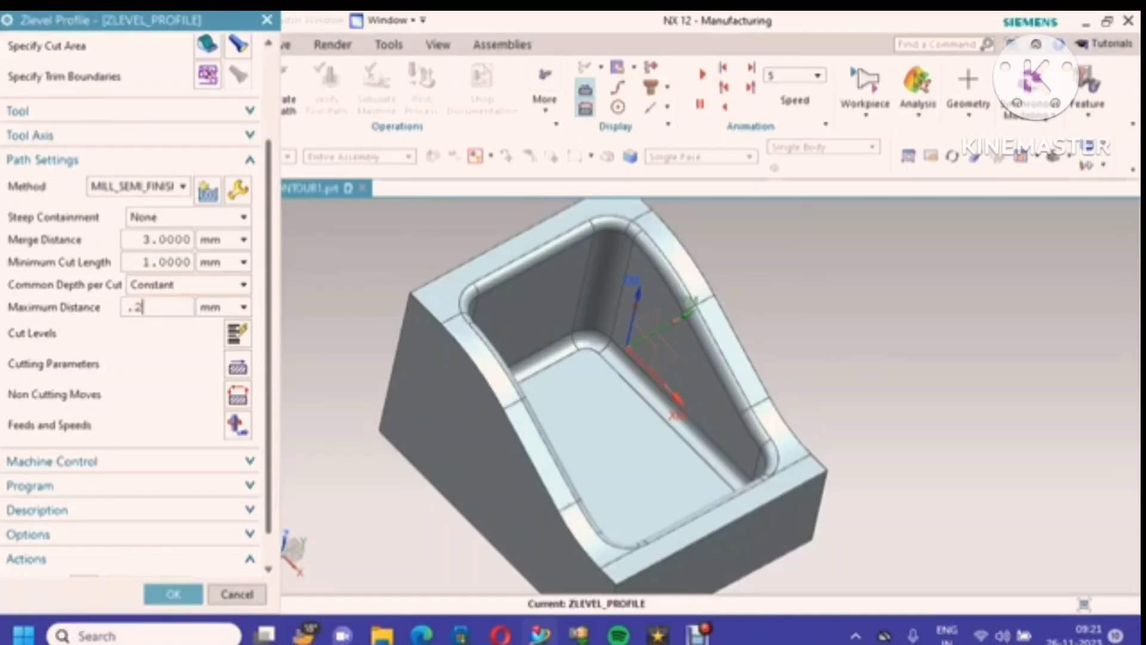
double_click(158, 262)
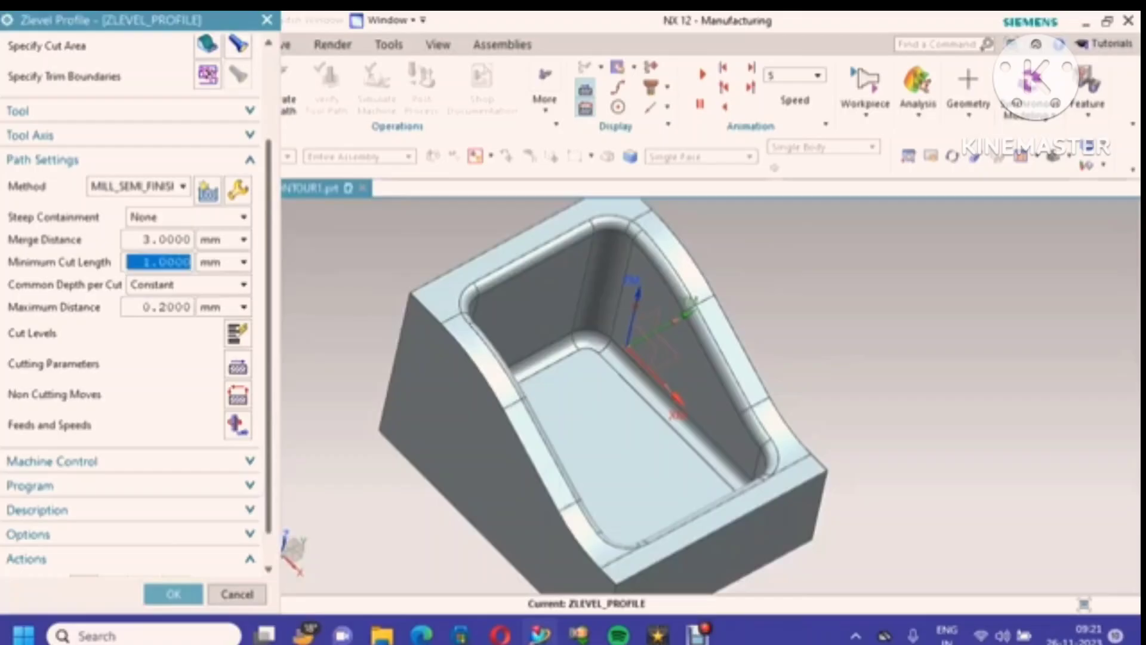
text(.2)
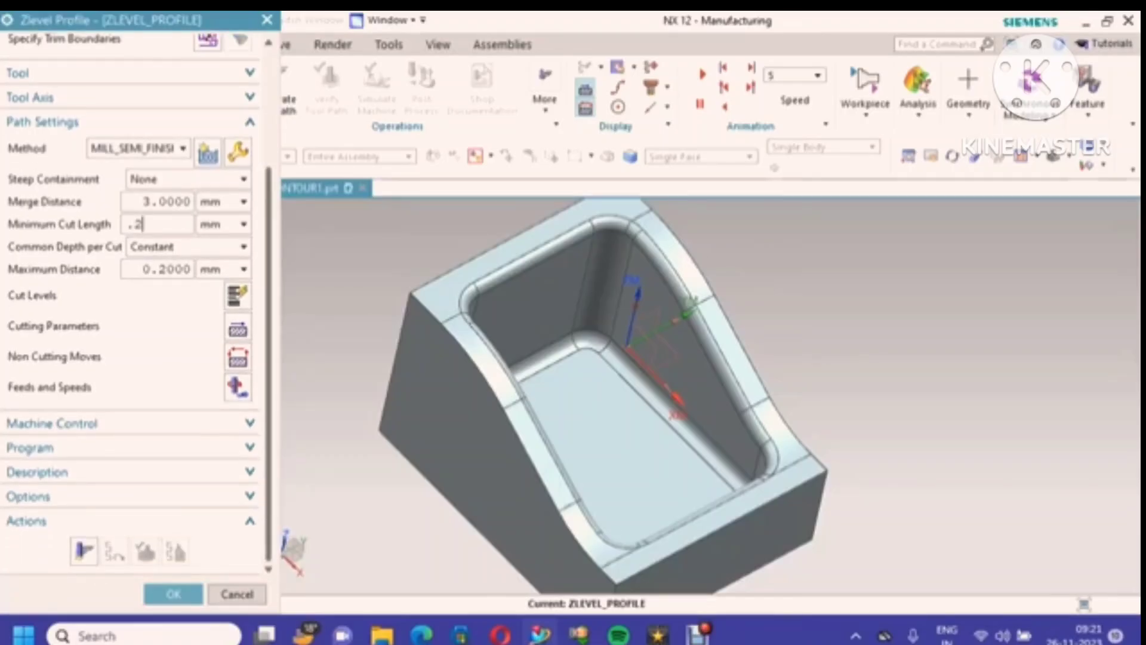
click(237, 386)
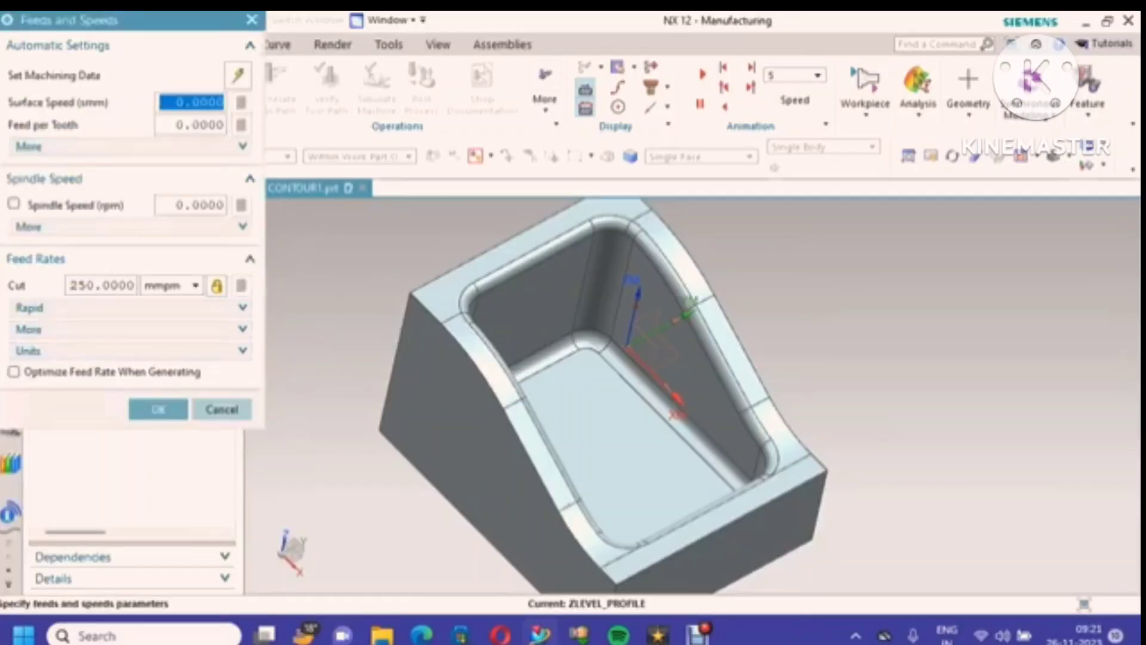
click(222, 409)
scroll(138, 311, up, 2)
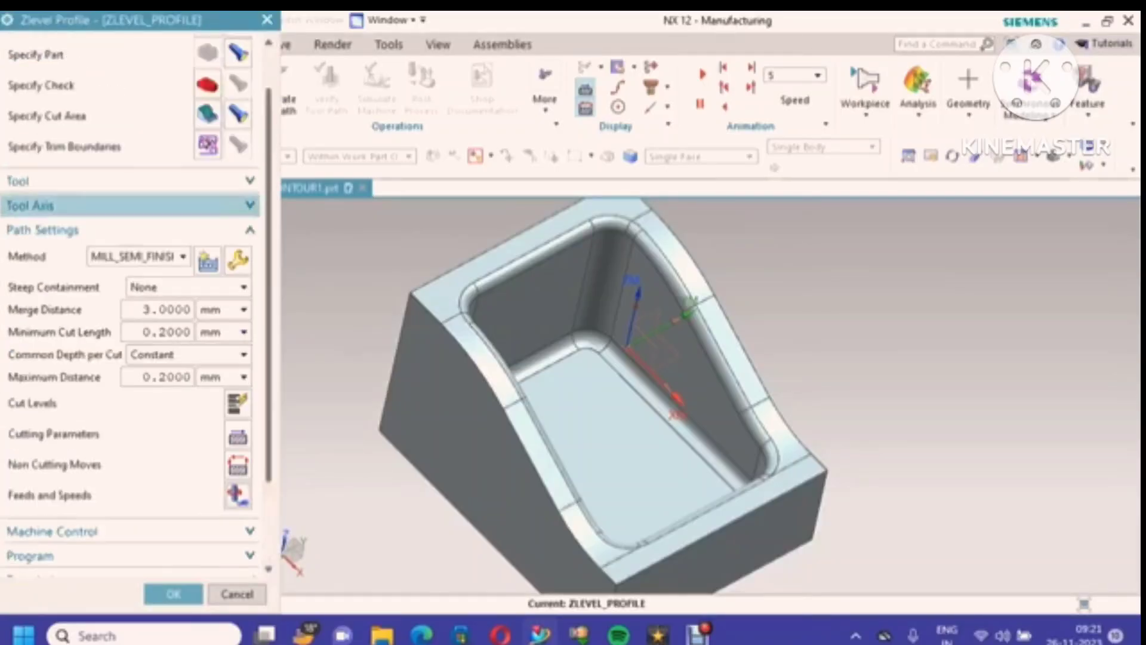
Step: Create a new end mill for the ZLEVEL_PROFILE operation with a 10 mm diameter, tool number 6 and adjust register 6
click(130, 181)
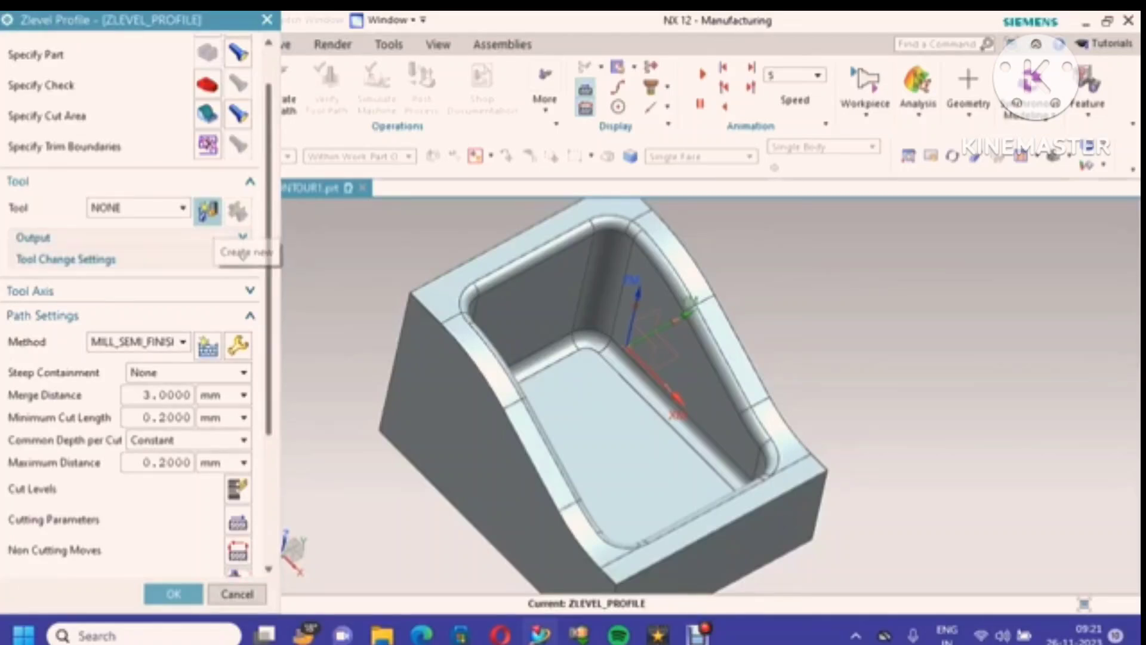
click(183, 207)
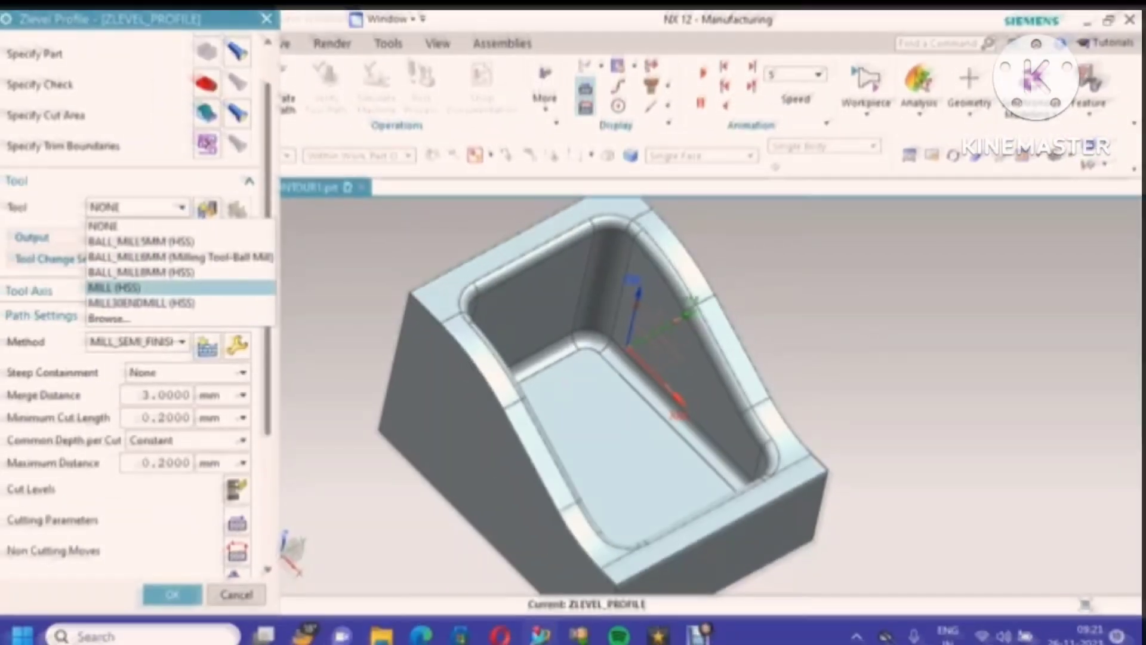
click(105, 226)
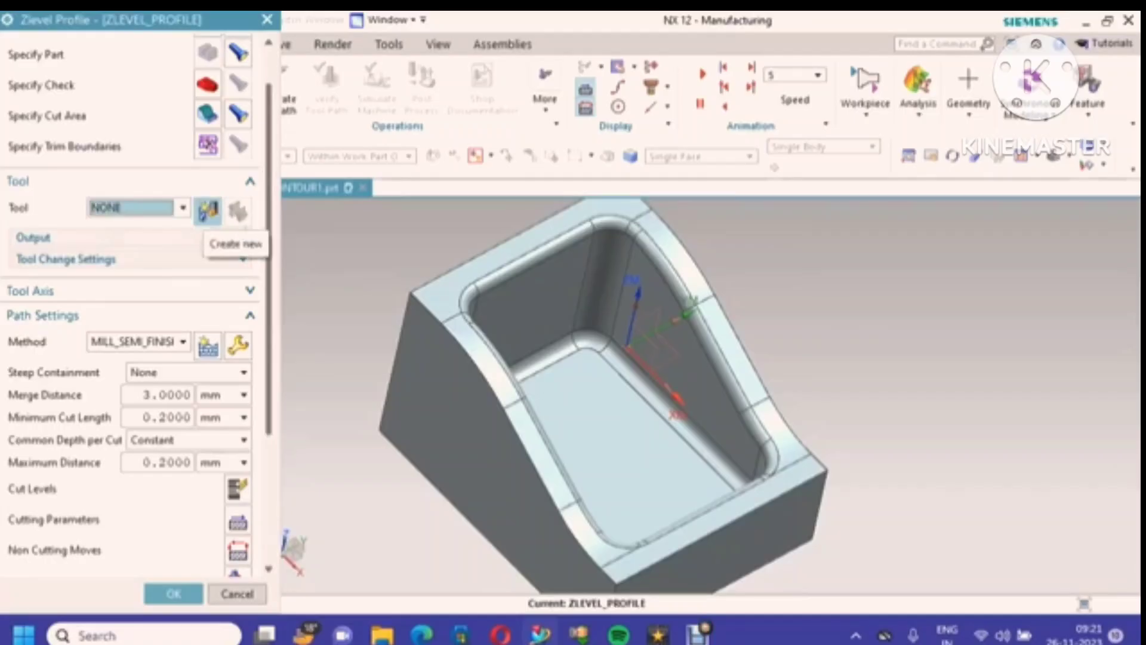
click(208, 211)
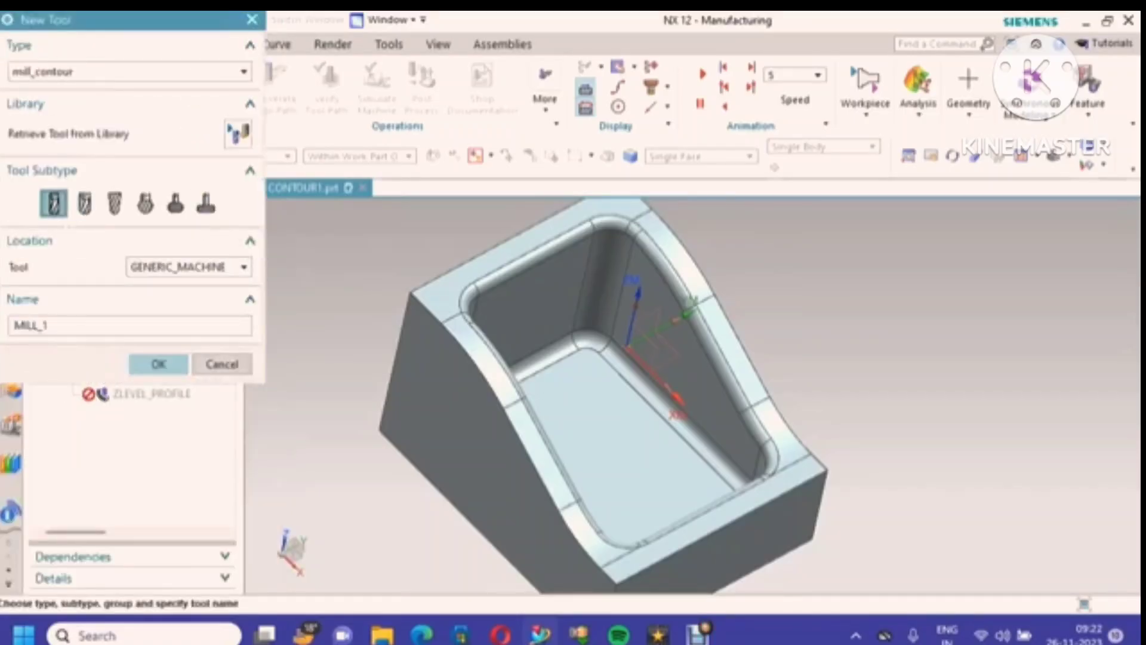
click(158, 364)
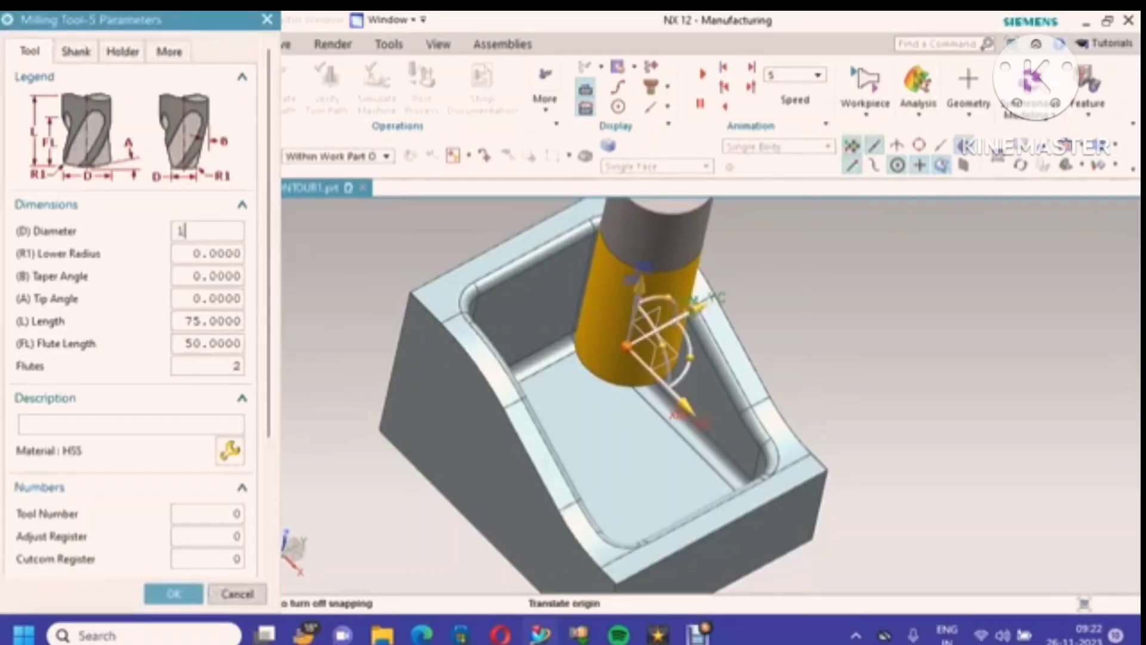
text(10)
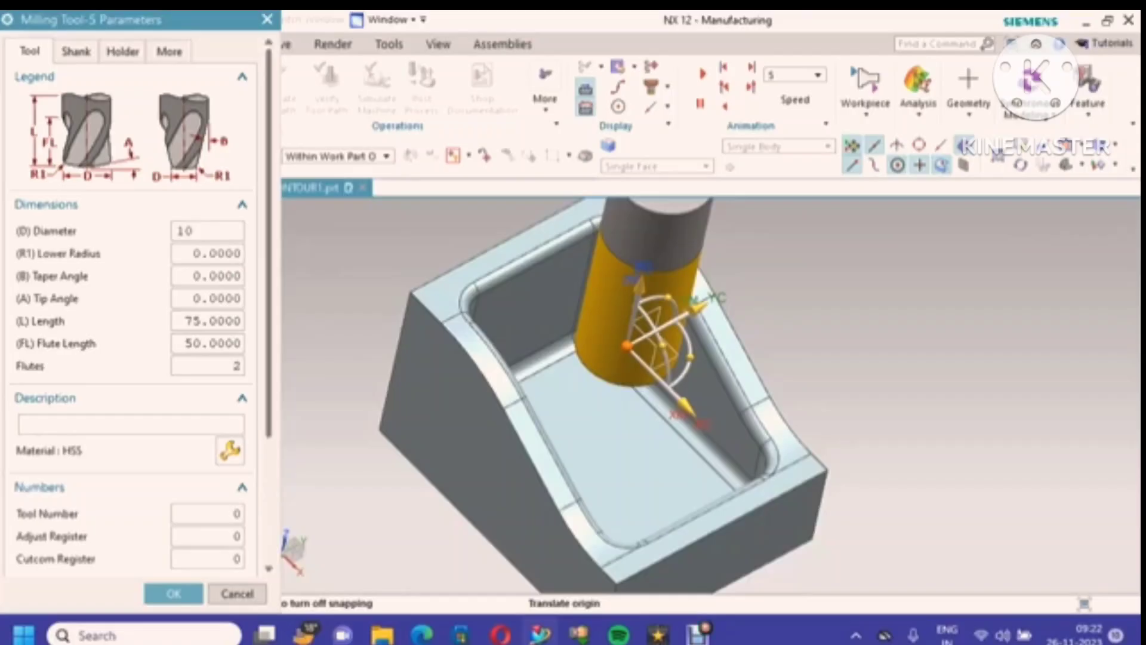
scroll(131, 298, down, 4)
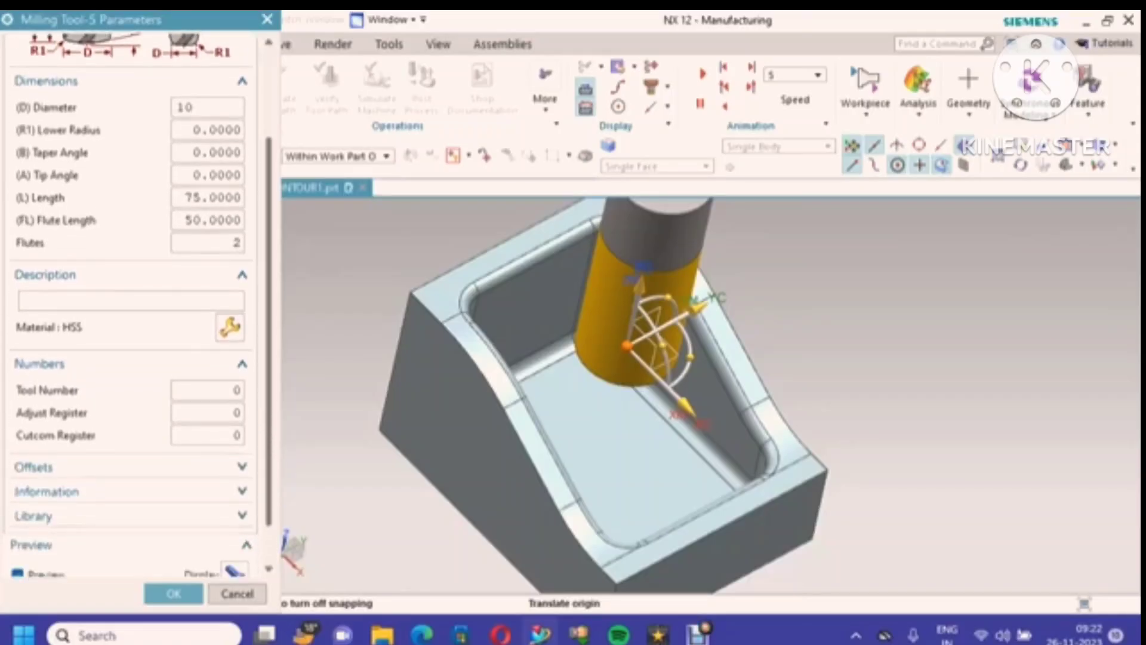
double_click(210, 391)
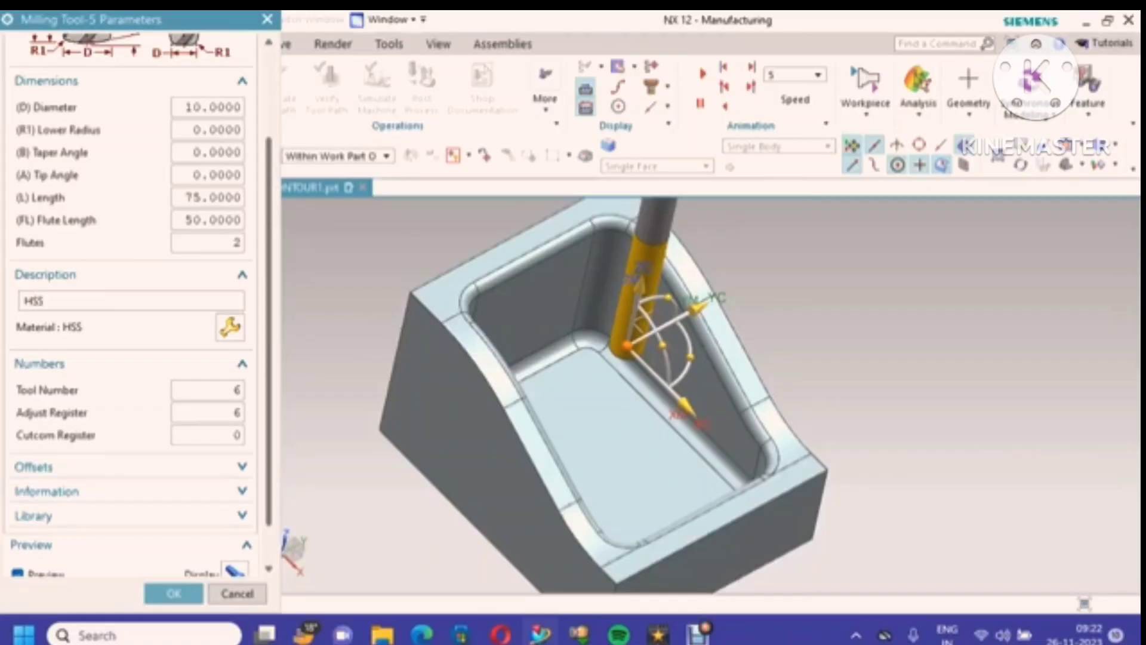
key(Return)
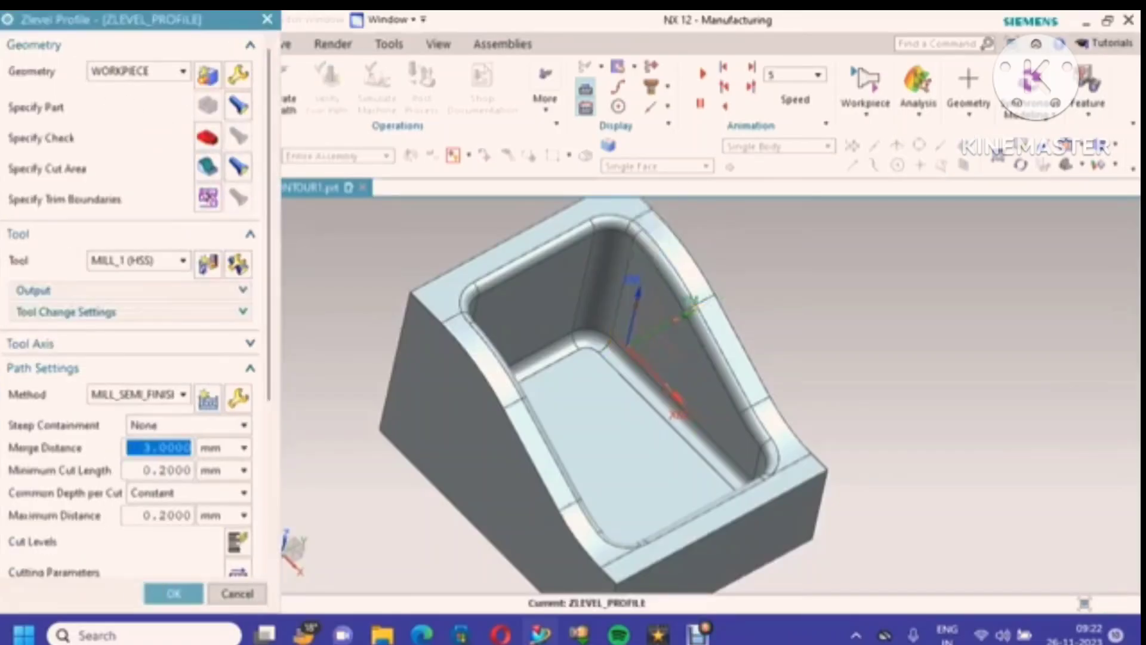
Step: Generate the ZLEVEL_PROFILE tool path and accept the operation
scroll(136, 304, down, 6)
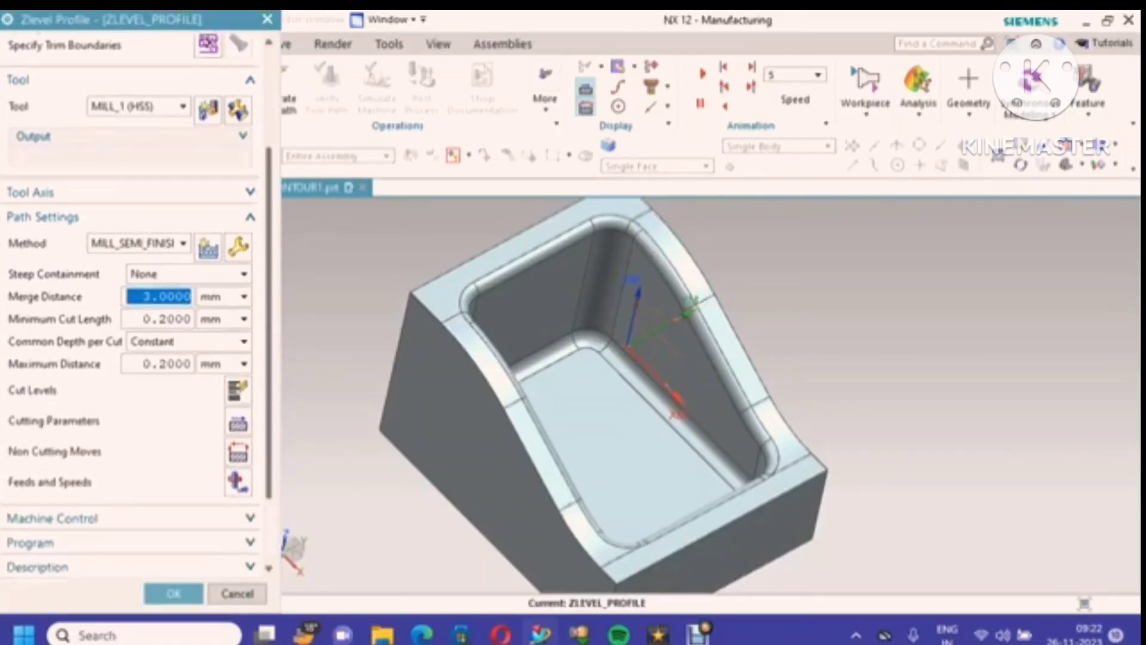
scroll(136, 304, down, 1)
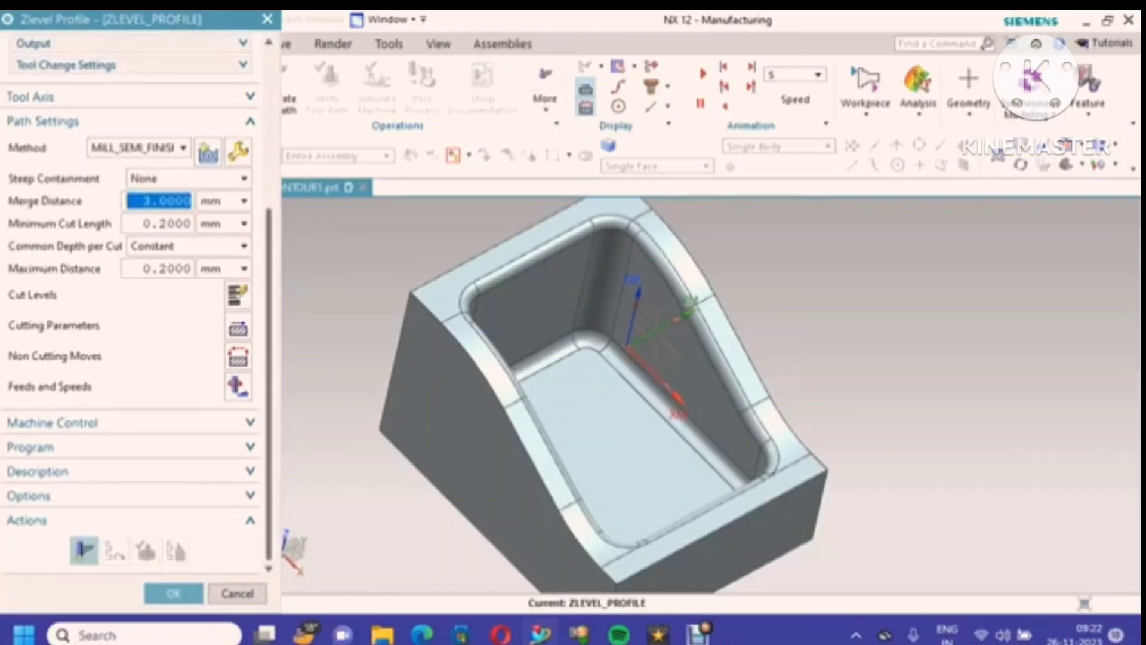
click(85, 549)
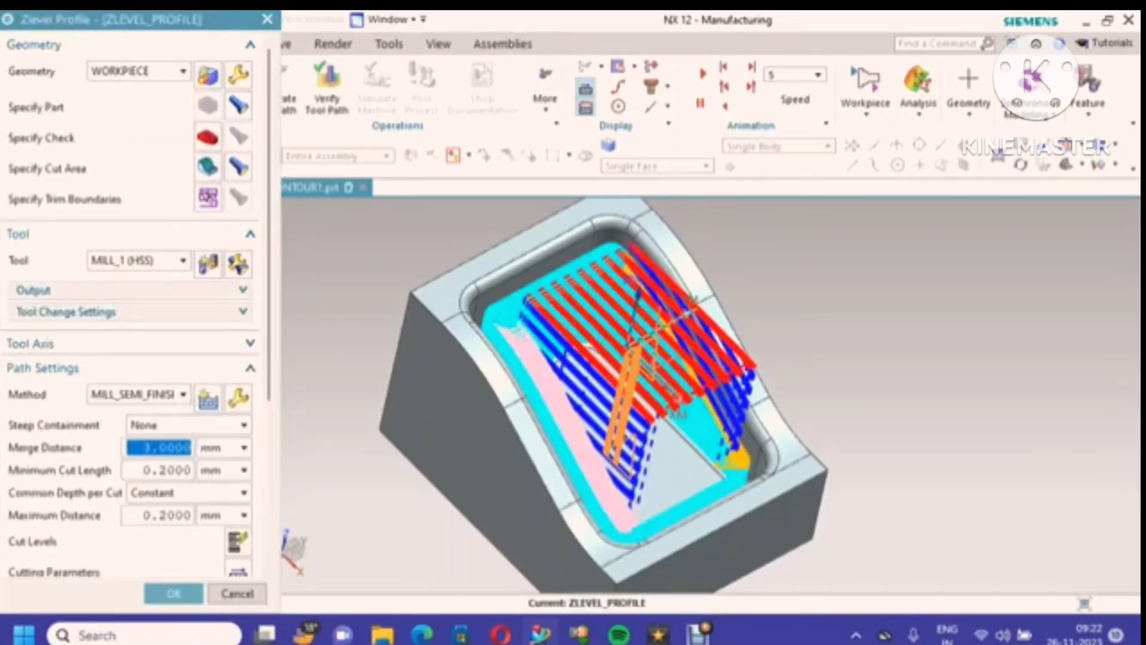
click(174, 593)
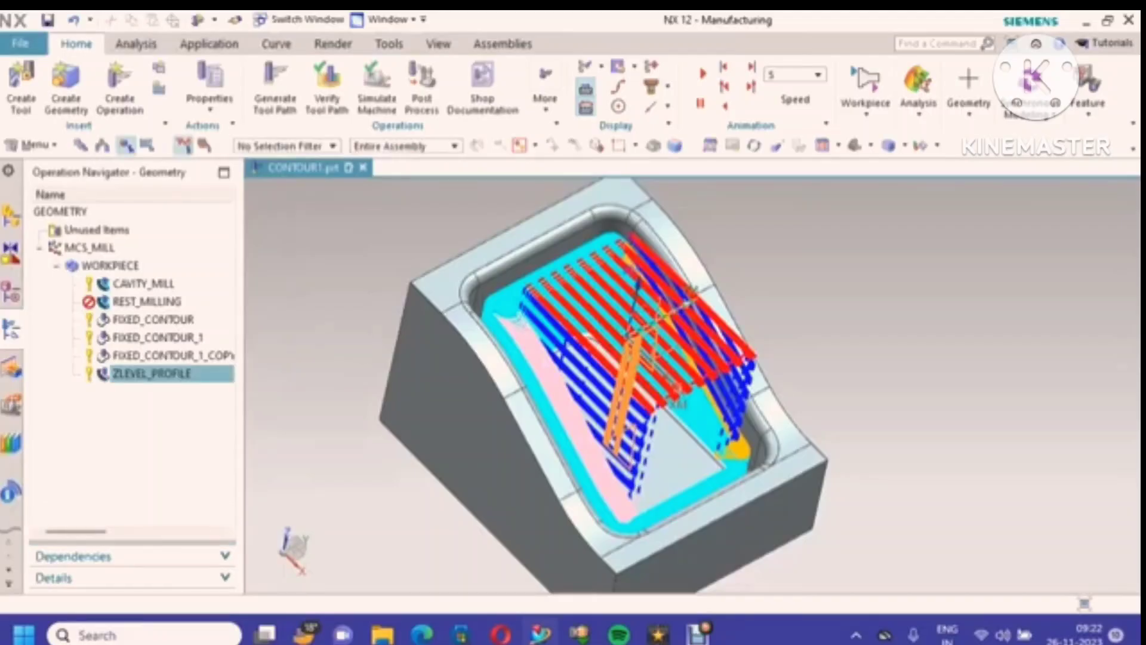
Step: Regenerate the tool path of the outdated REST_MILLING operation
click(146, 301)
right_click(168, 301)
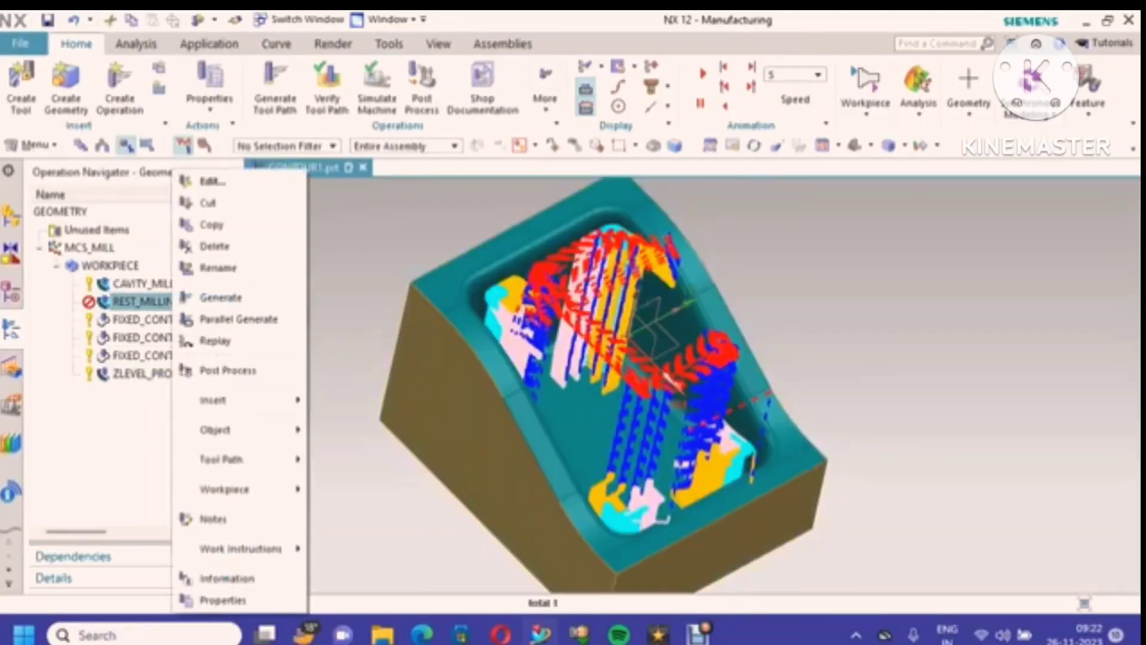
click(221, 294)
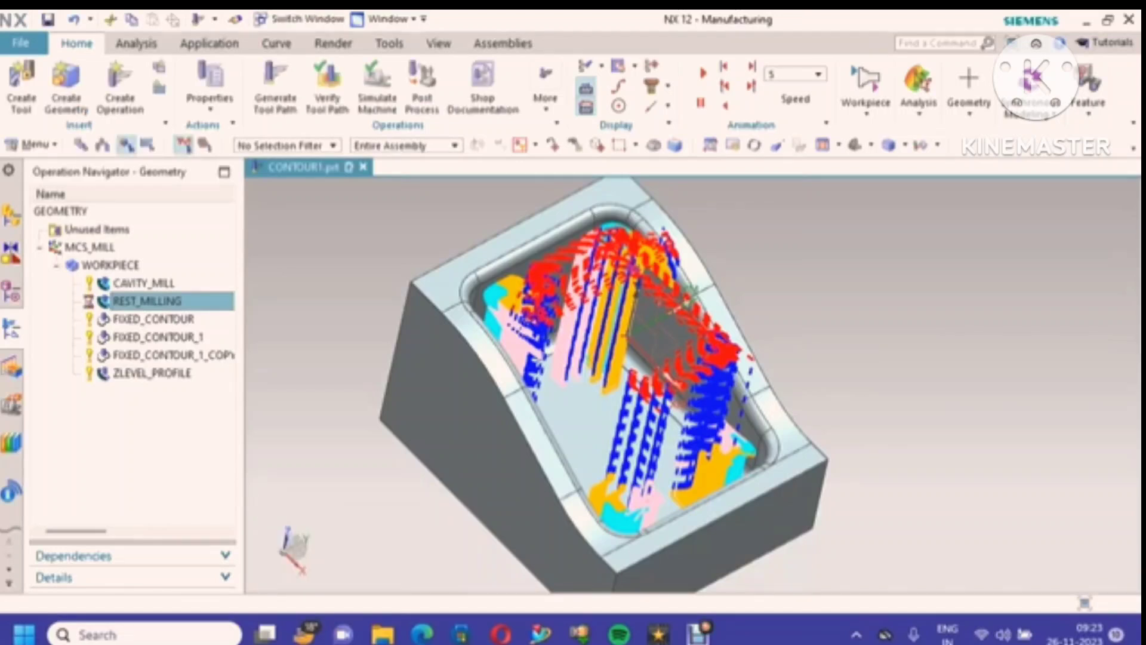
Step: Verify the ZLEVEL_PROFILE tool path by playing its 3D Dynamic material removal simulation
click(152, 373)
right_click(152, 373)
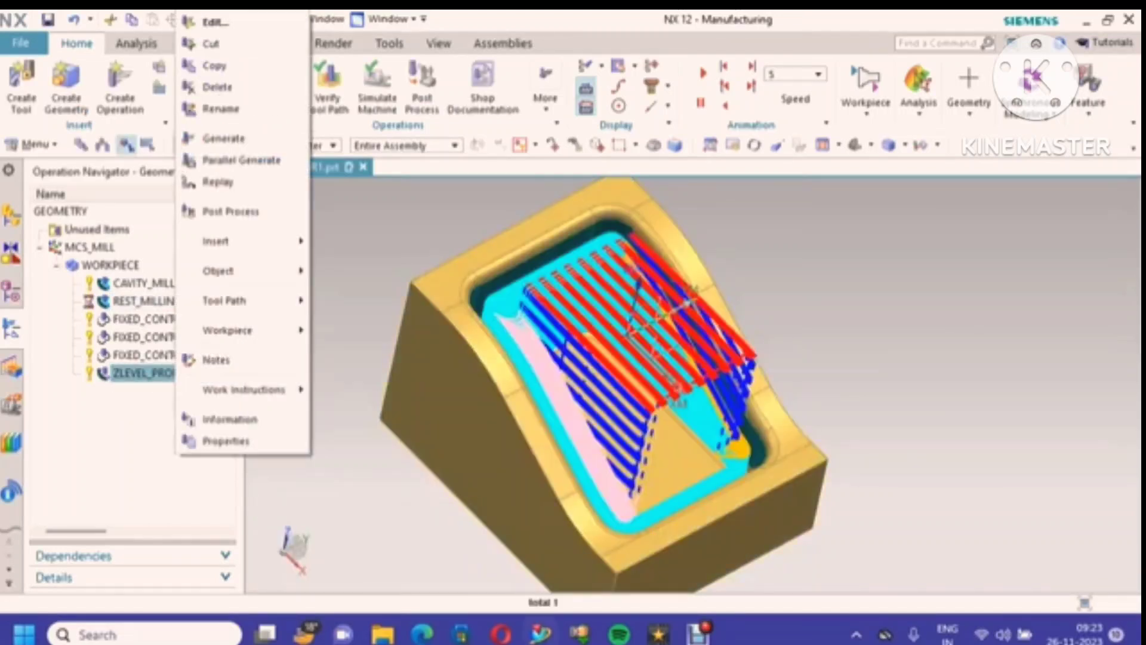
mouse_move(223, 300)
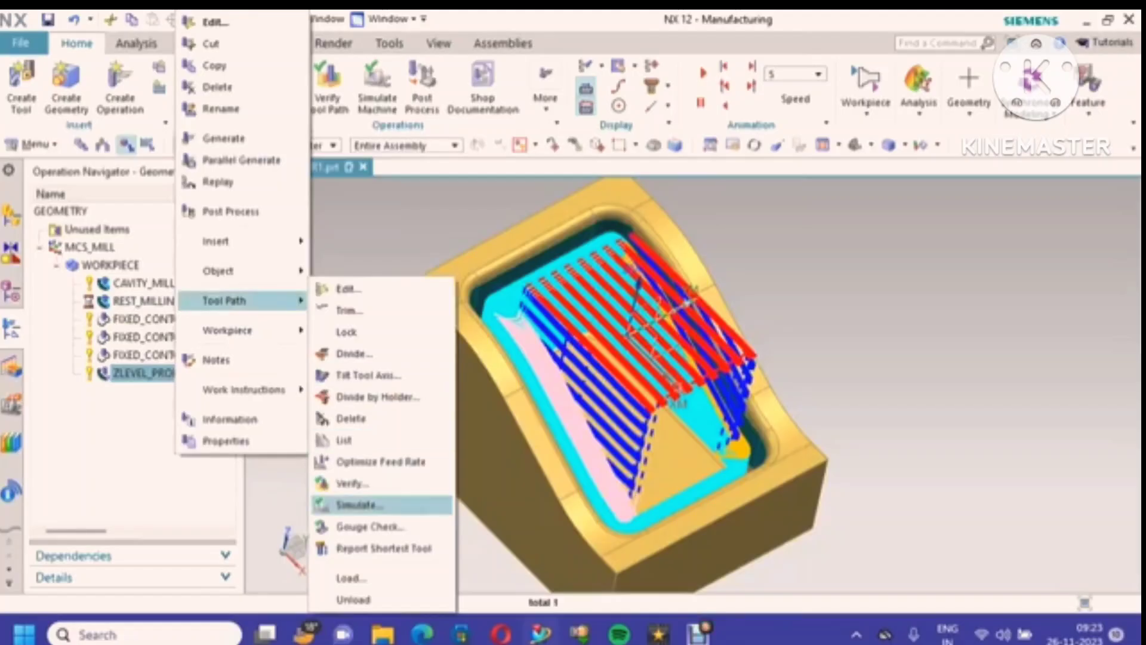
click(352, 483)
scroll(131, 298, down, 3)
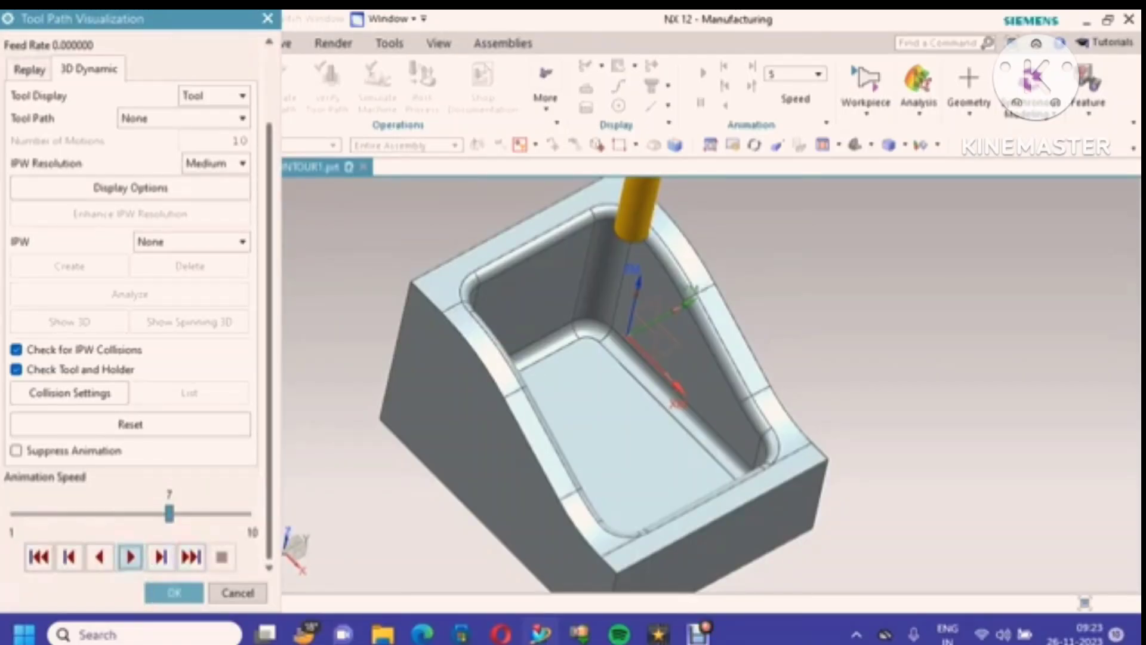
click(130, 557)
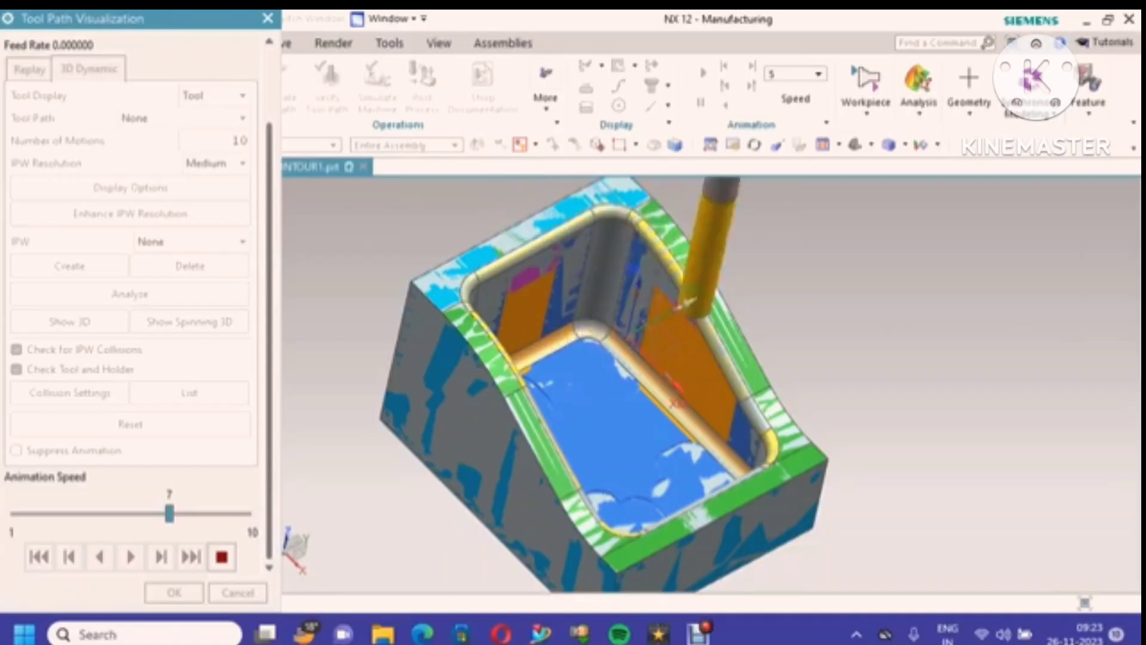
Step: Slow the simulation to speed 3, examine the cutting of the pocket walls up close, and raise the speed to 6
drag(170, 513, 67, 513)
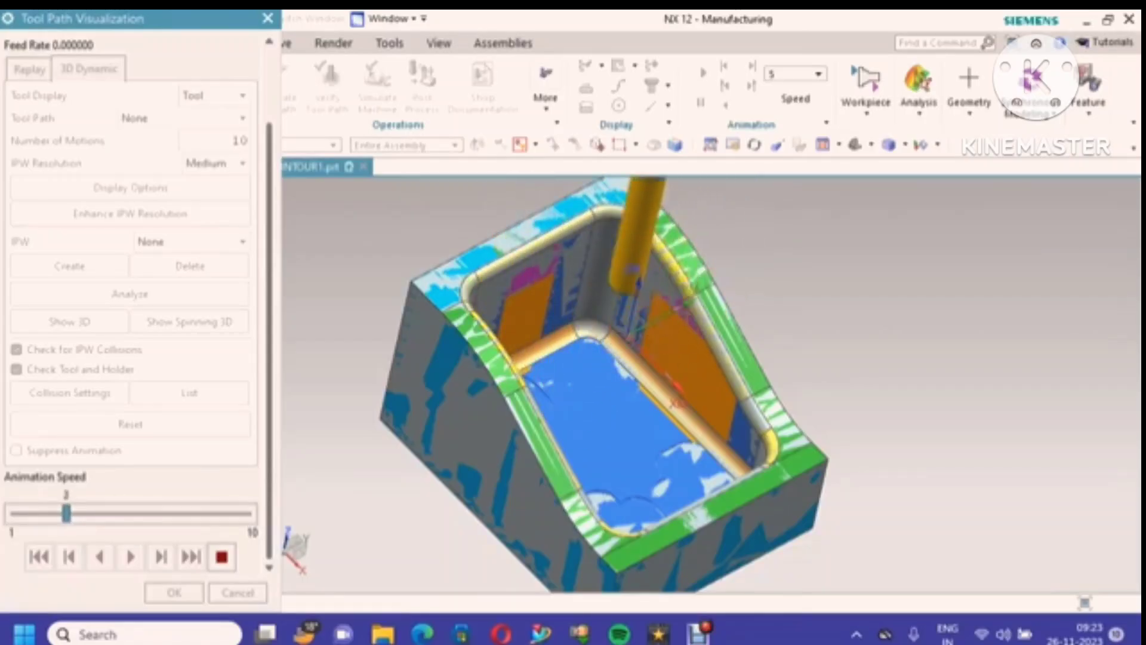
scroll(671, 353, up, 4)
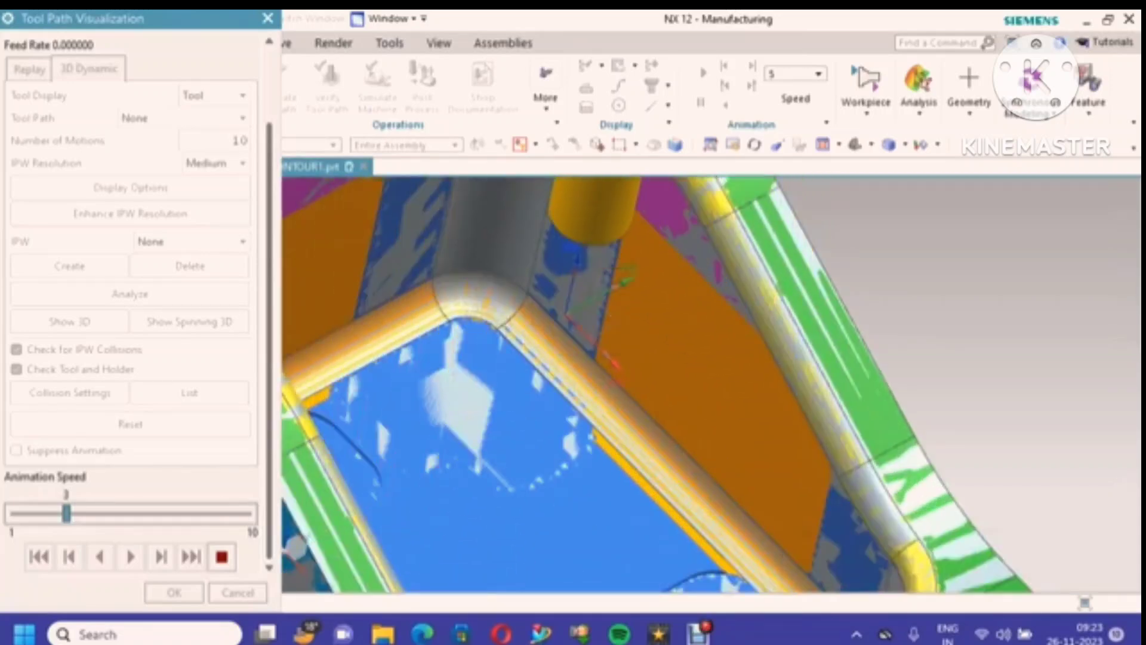
scroll(649, 313, down, 2)
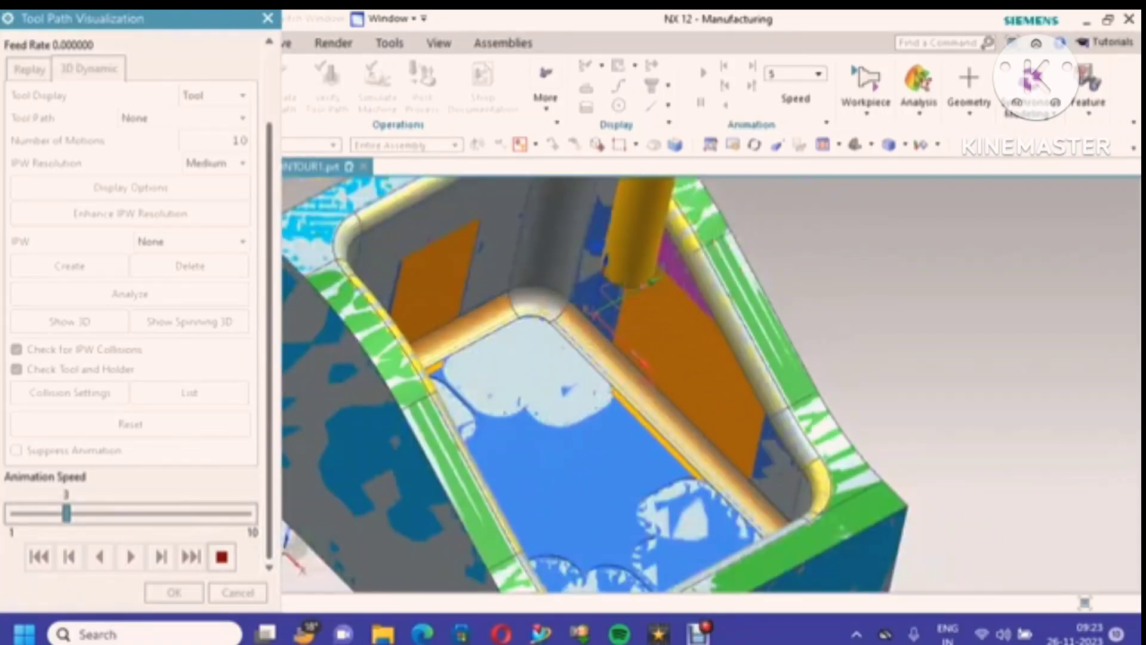
drag(66, 513, 144, 513)
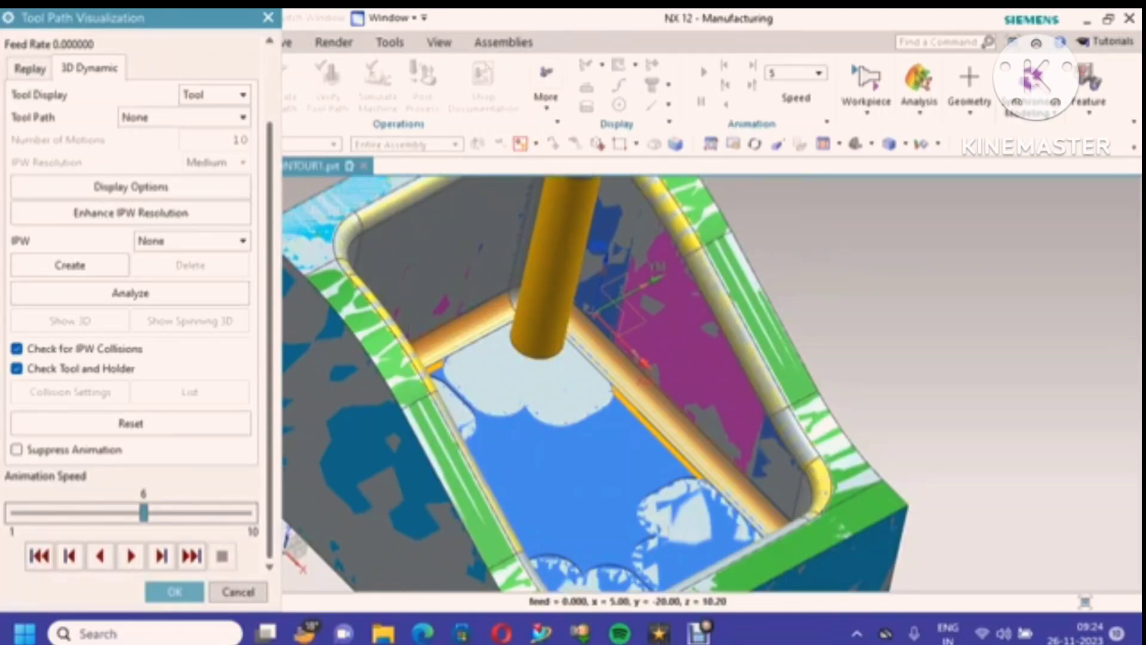
Step: Accept the tool path visualization and save the part file
click(175, 591)
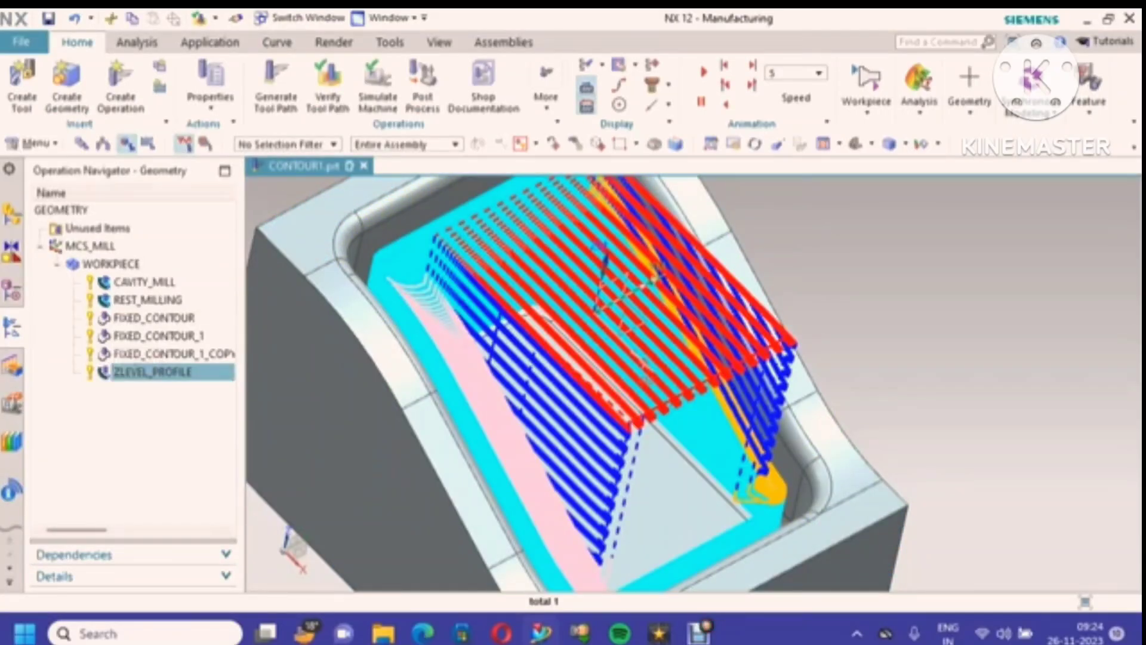
click(49, 18)
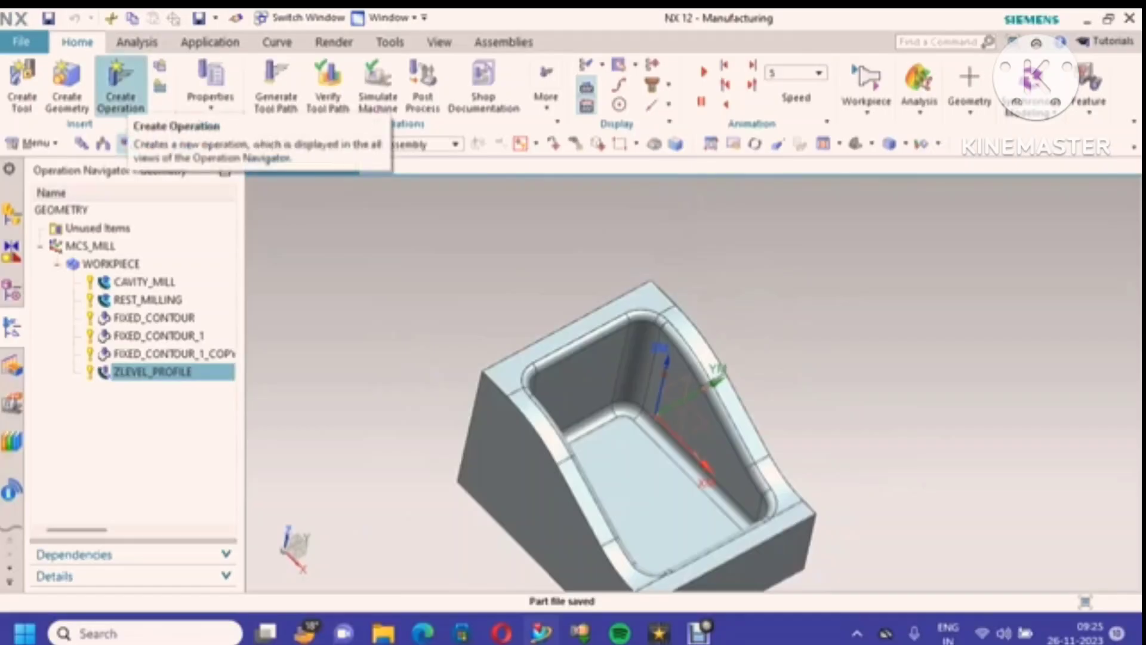
Step: Create a mill_planar Face Milling with Boundaries operation on WORKPIECE using the MILL_FINISH method
click(120, 87)
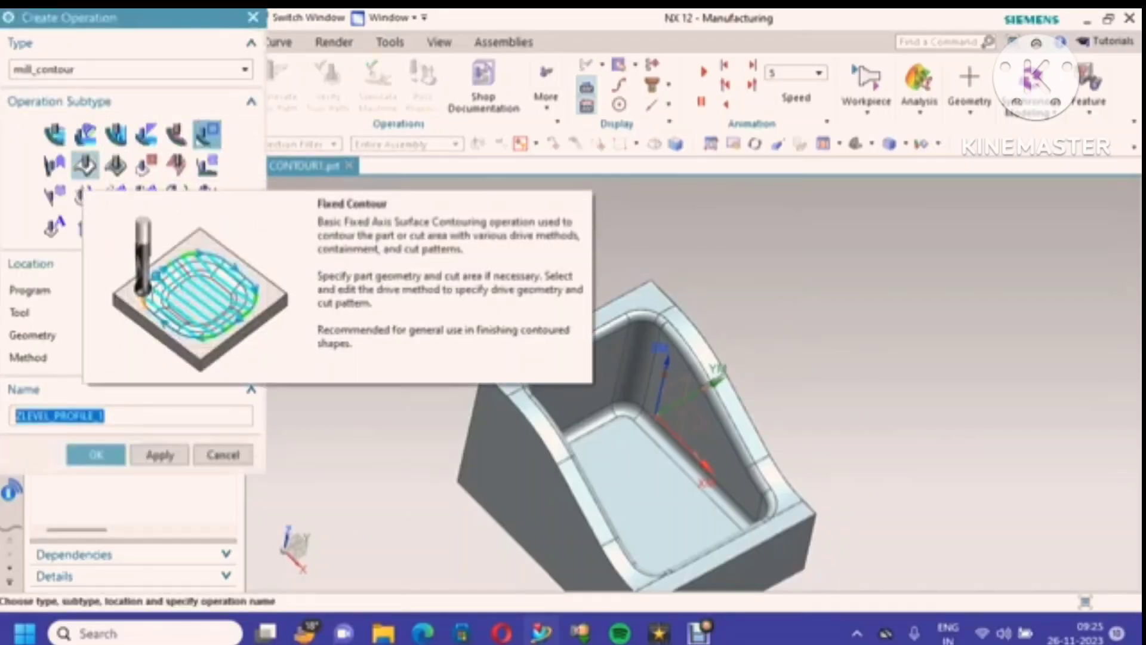
click(130, 70)
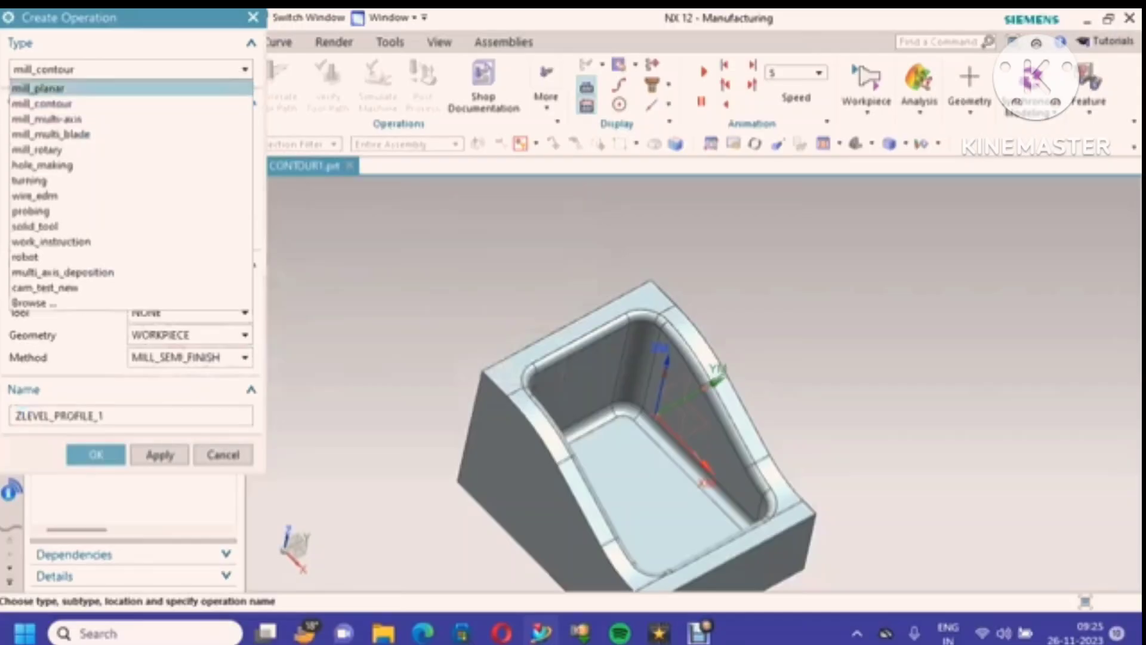
click(90, 87)
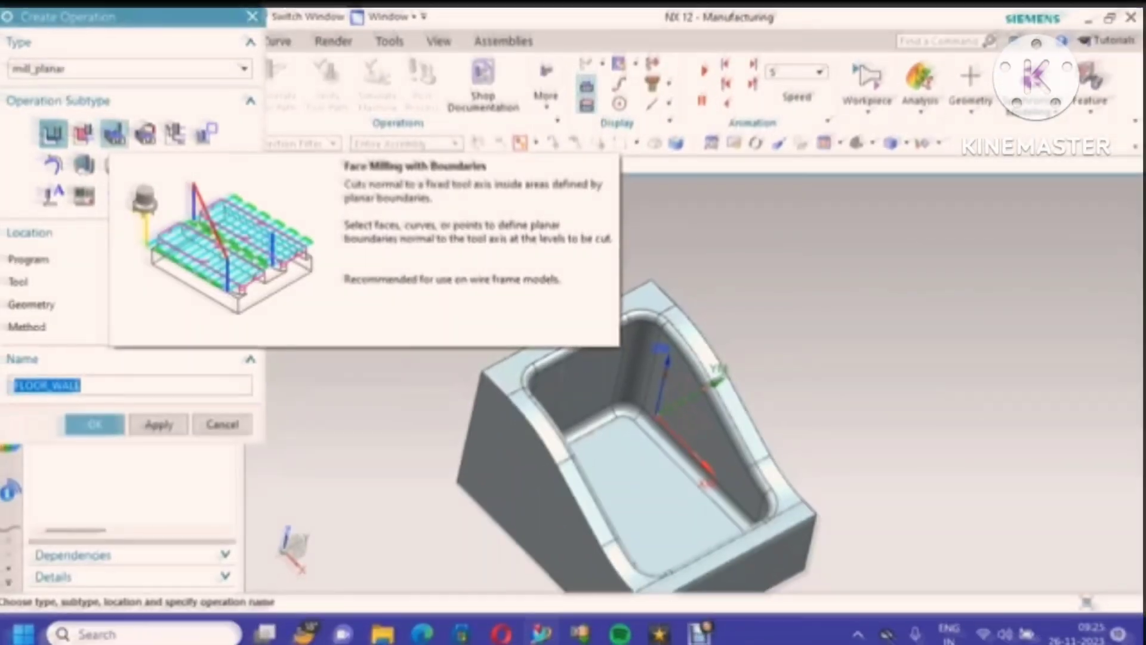
click(115, 134)
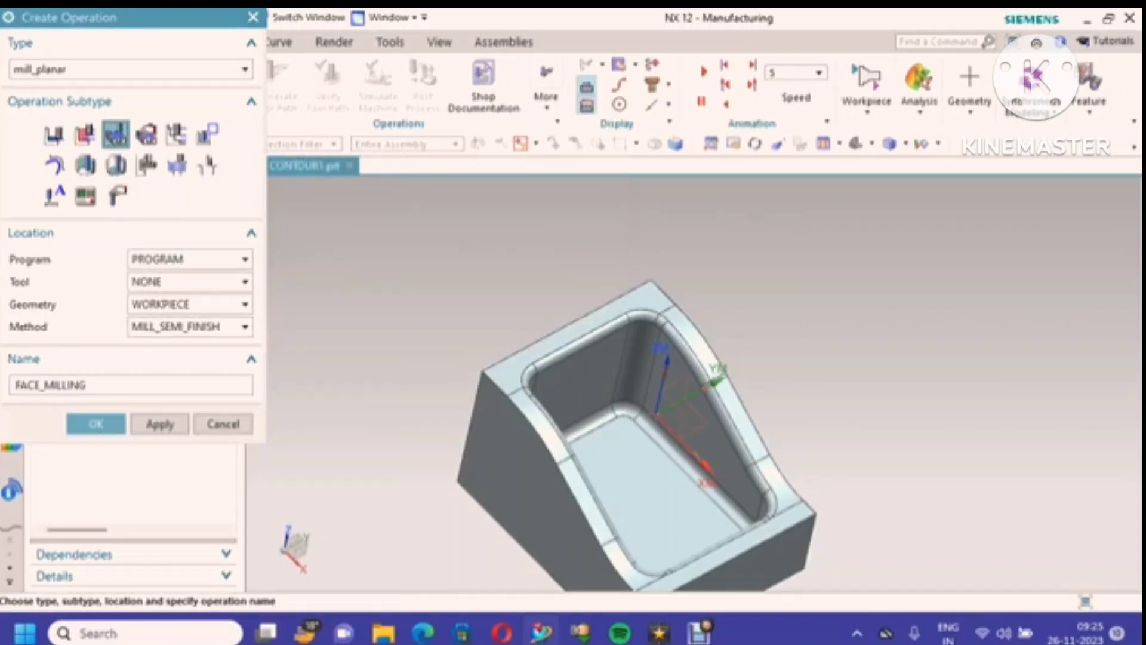
click(244, 328)
click(173, 361)
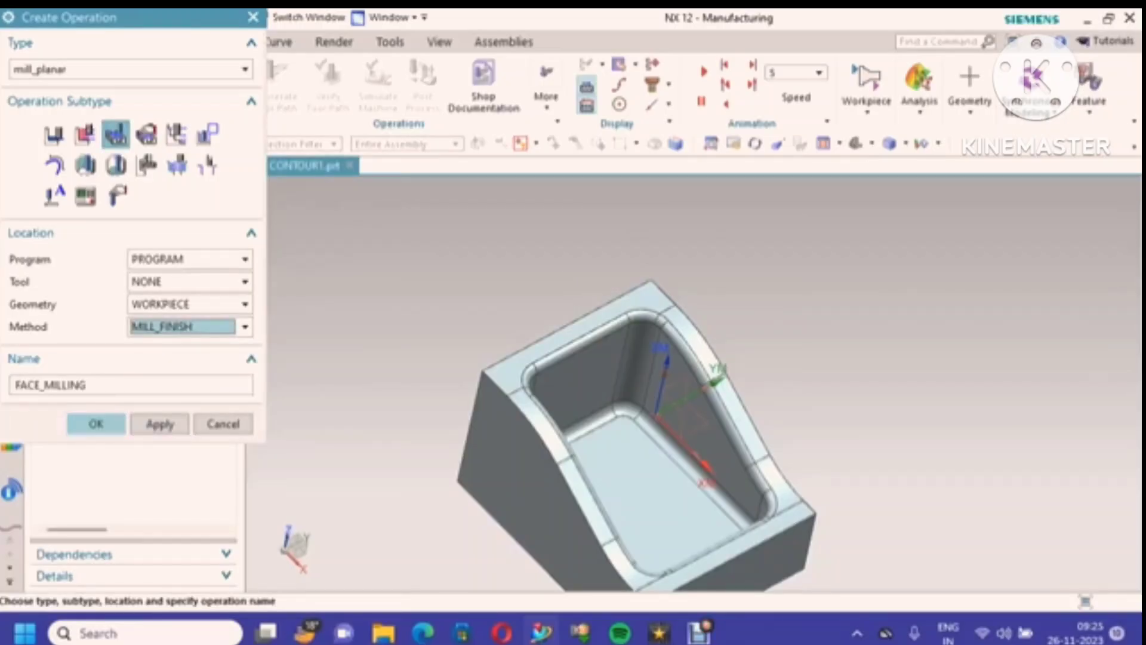
key(Return)
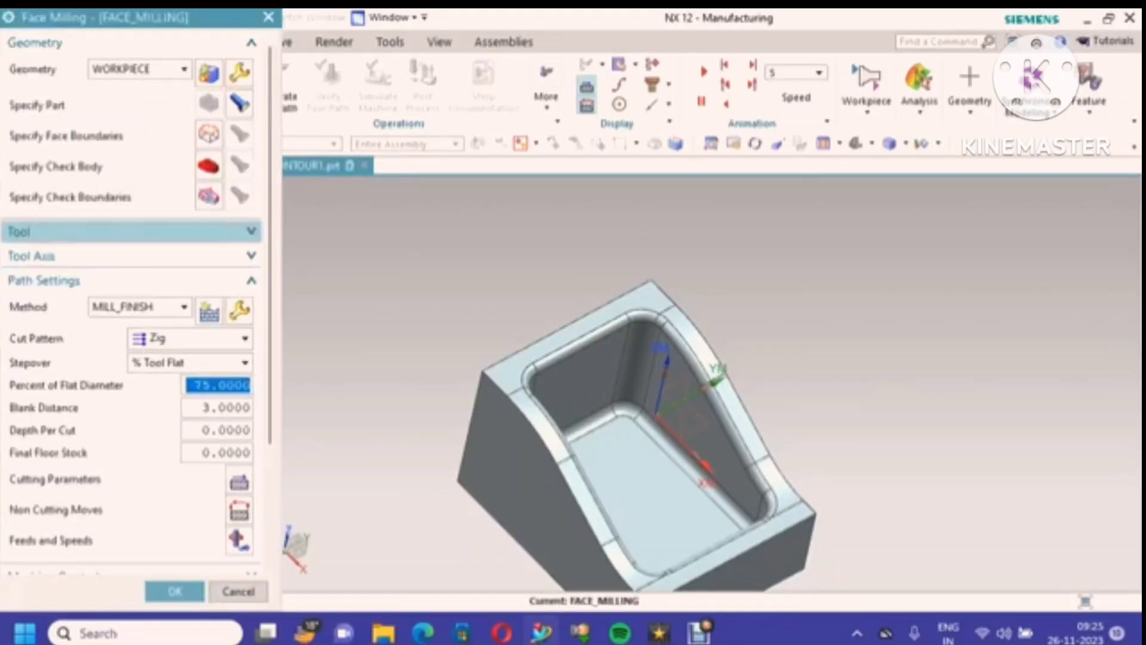
Step: Create a new mill_planar MILL tool for the face milling operation and set its diameter to 20 mm
click(251, 232)
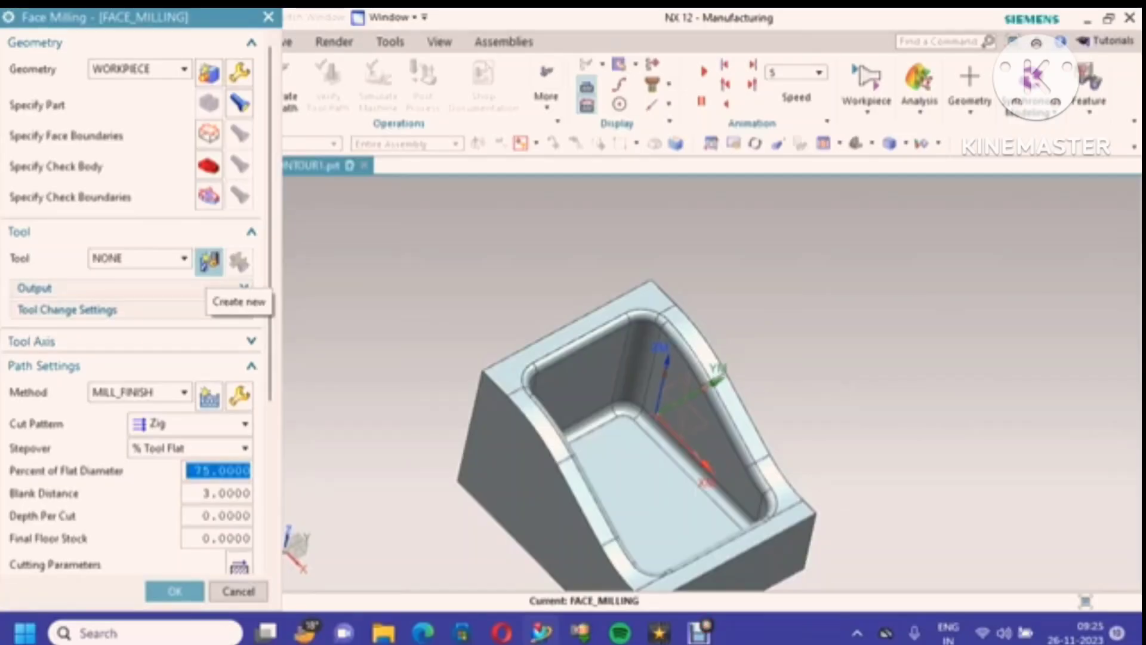
click(209, 261)
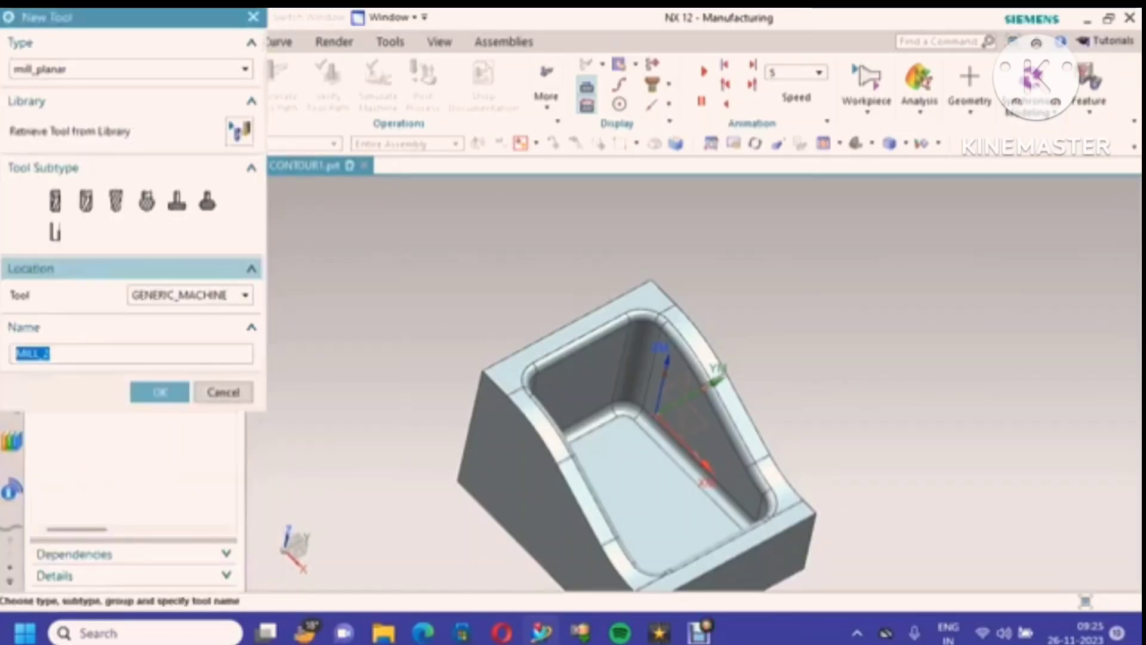
click(54, 201)
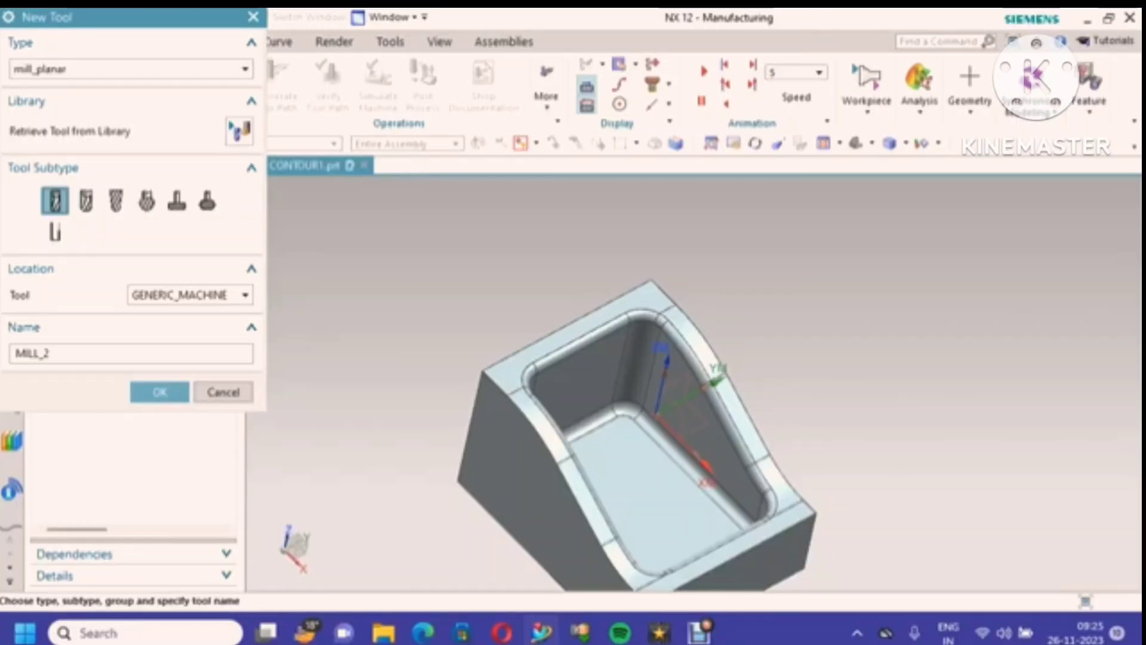
click(160, 392)
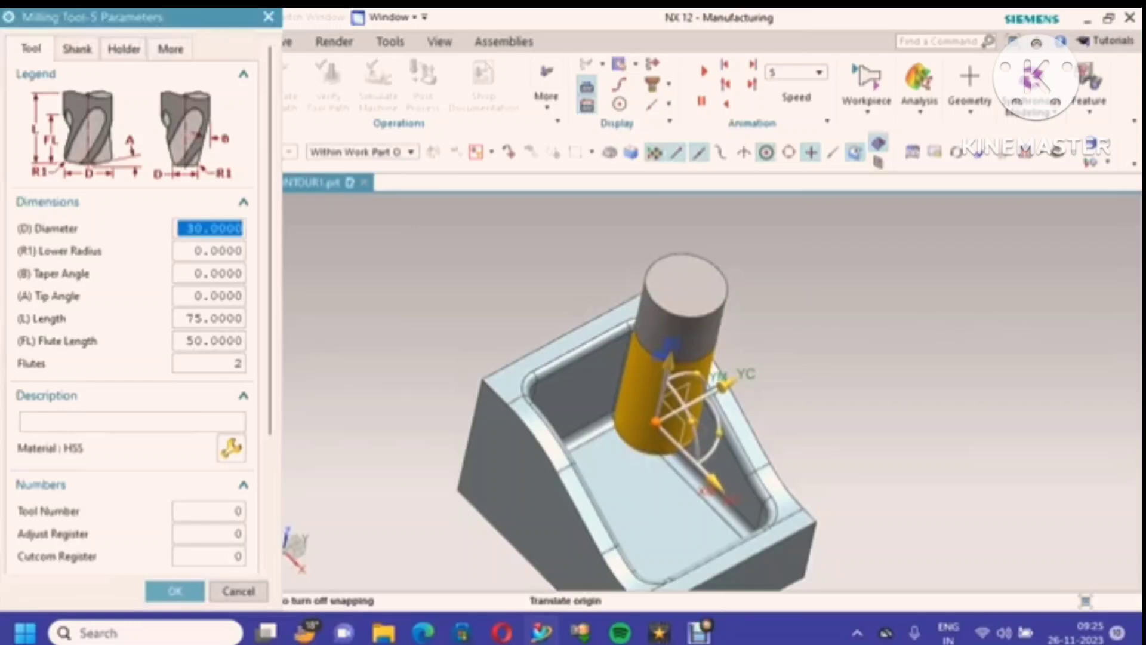
text(20)
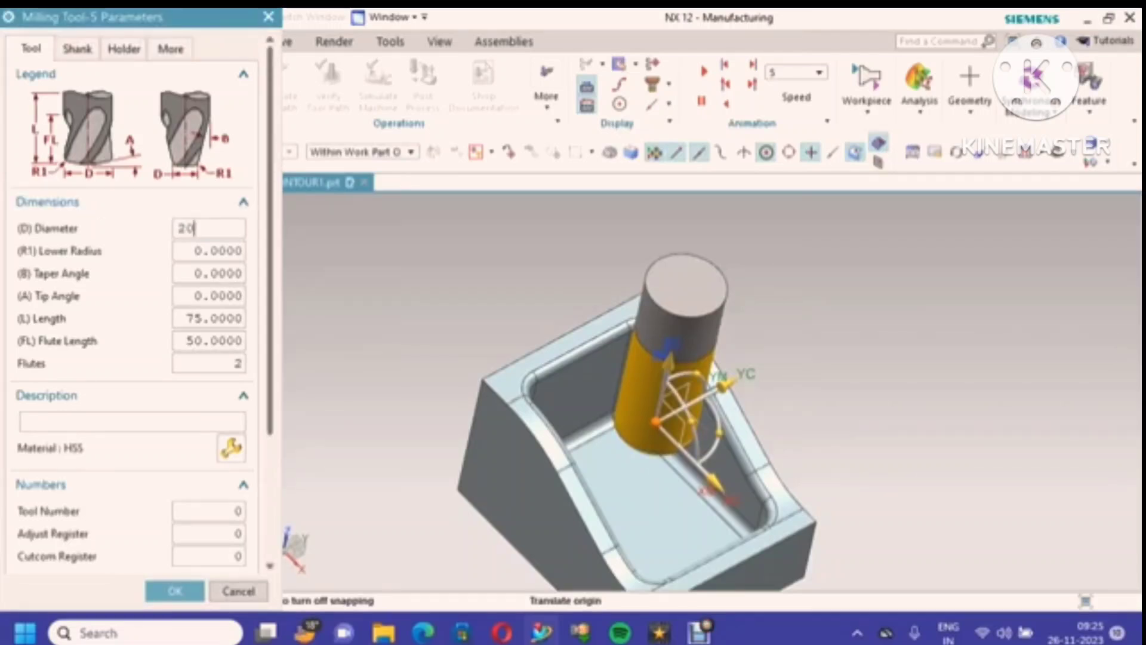
Step: Set the new tool's number and adjust register to 7, describe it as HSS, and accept the tool parameters
scroll(131, 298, down, 5)
double_click(210, 354)
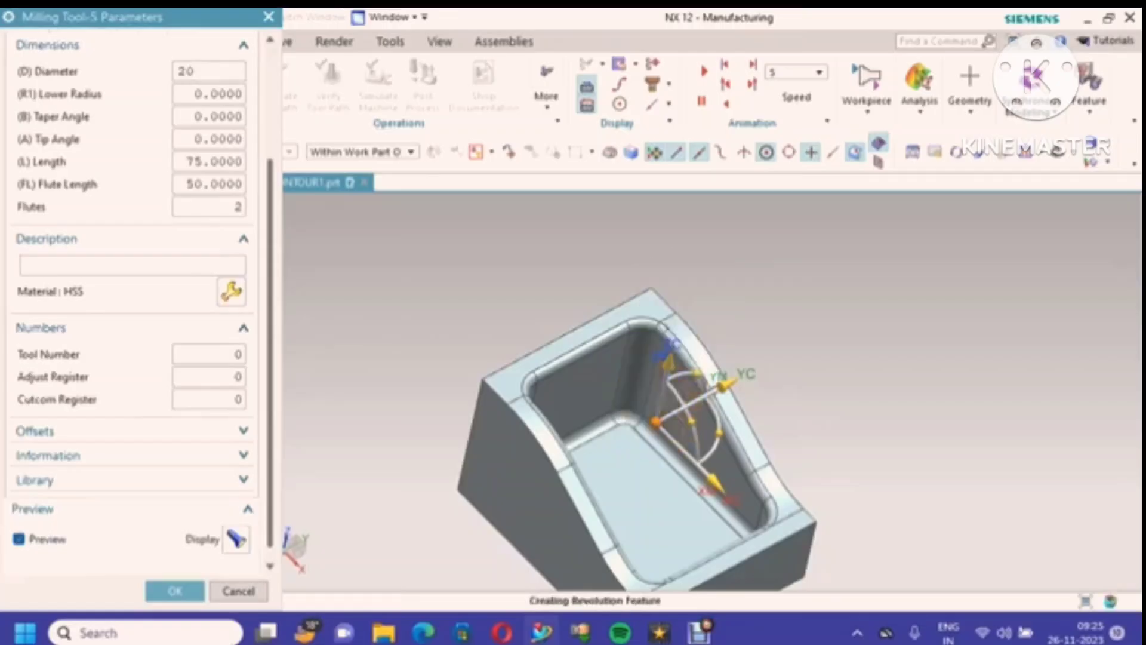
text(7)
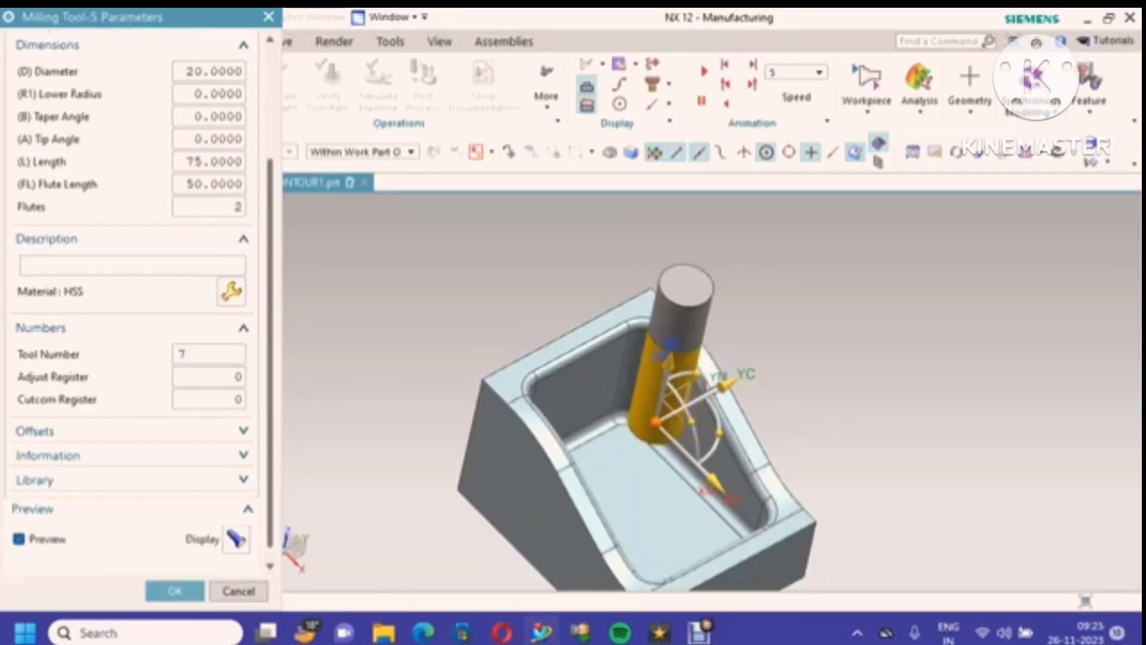
key(Tab)
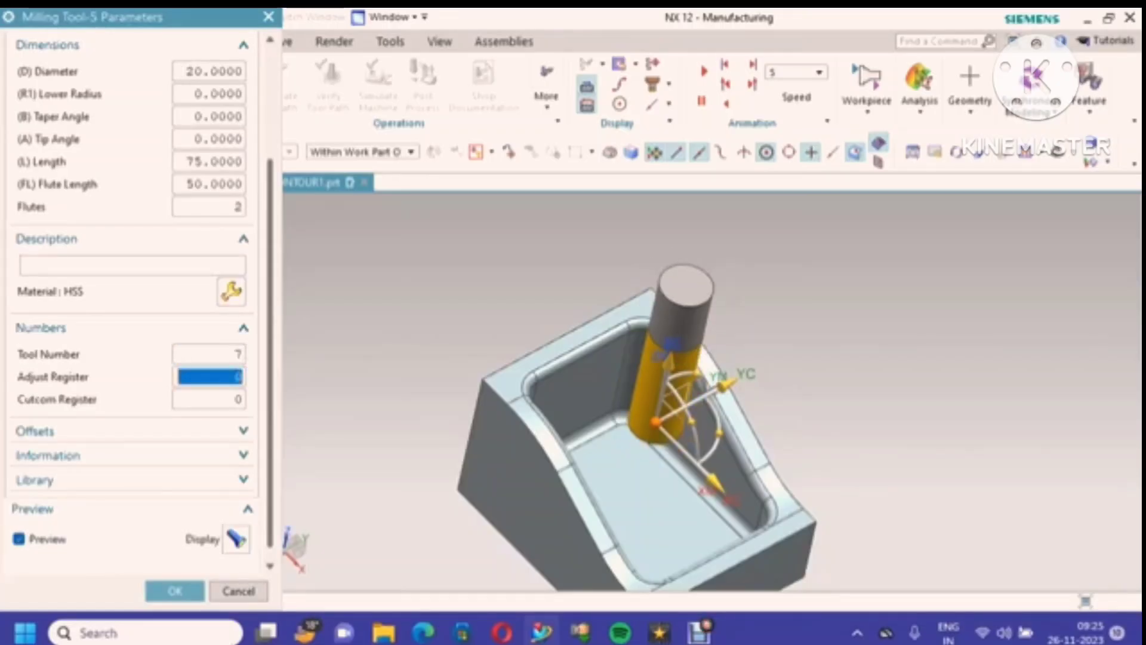
text(7)
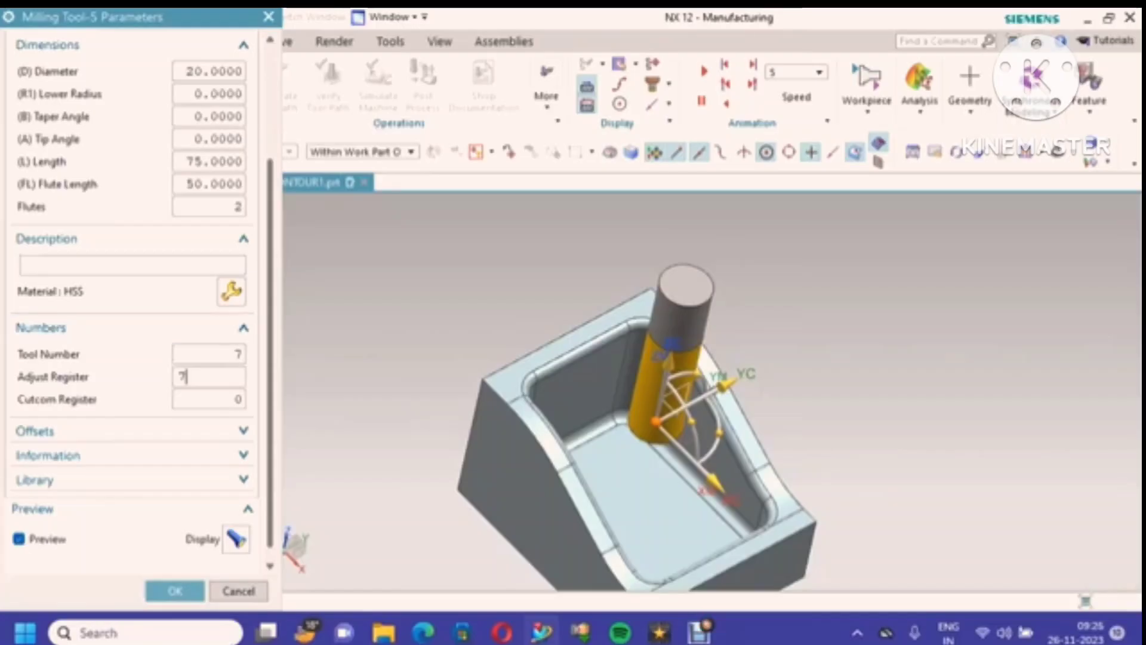
click(132, 265)
text(HSS)
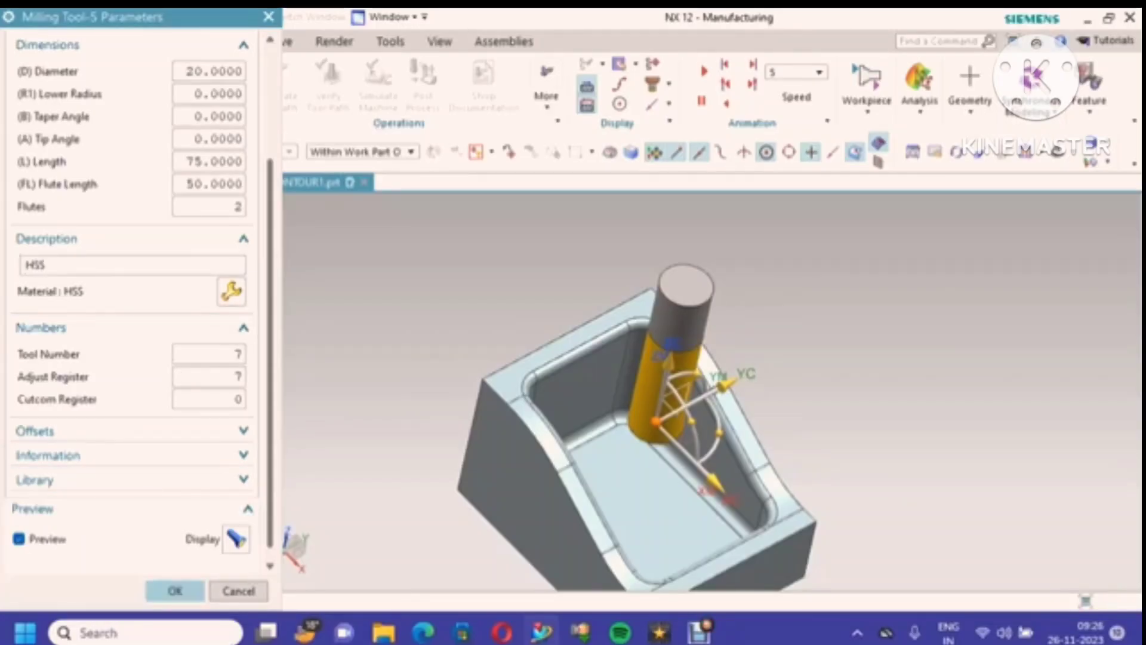
click(175, 591)
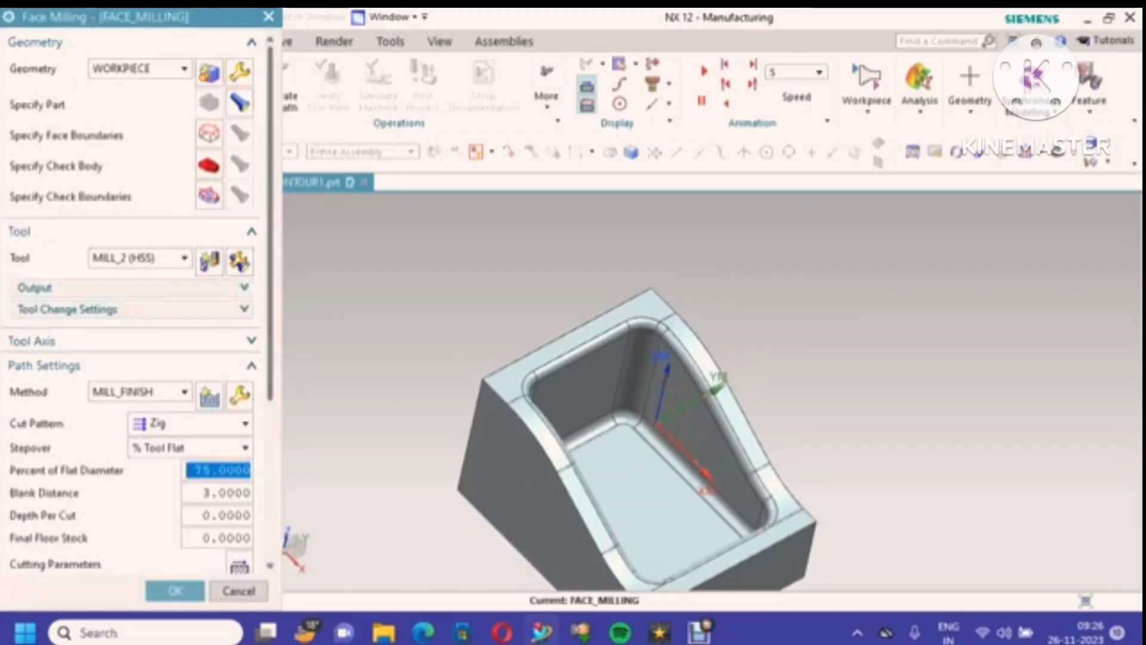
Step: Set the face milling cut pattern to Follow Part with a % Tool Flat stepover of 30 percent
scroll(131, 298, down, 5)
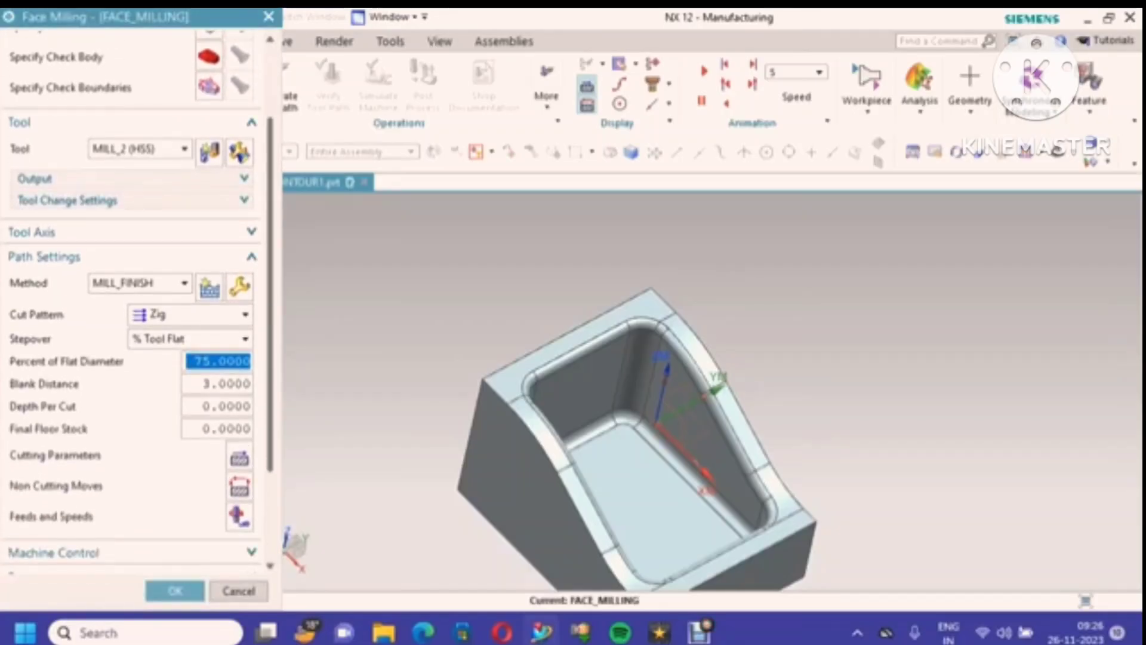
click(190, 315)
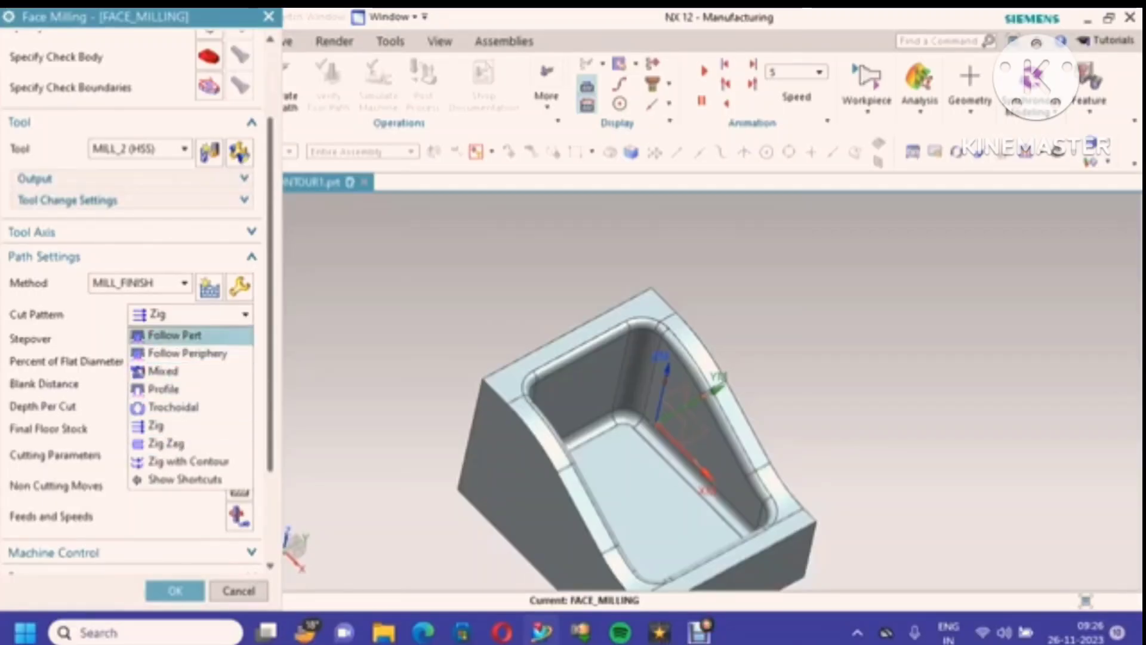
click(174, 335)
click(190, 338)
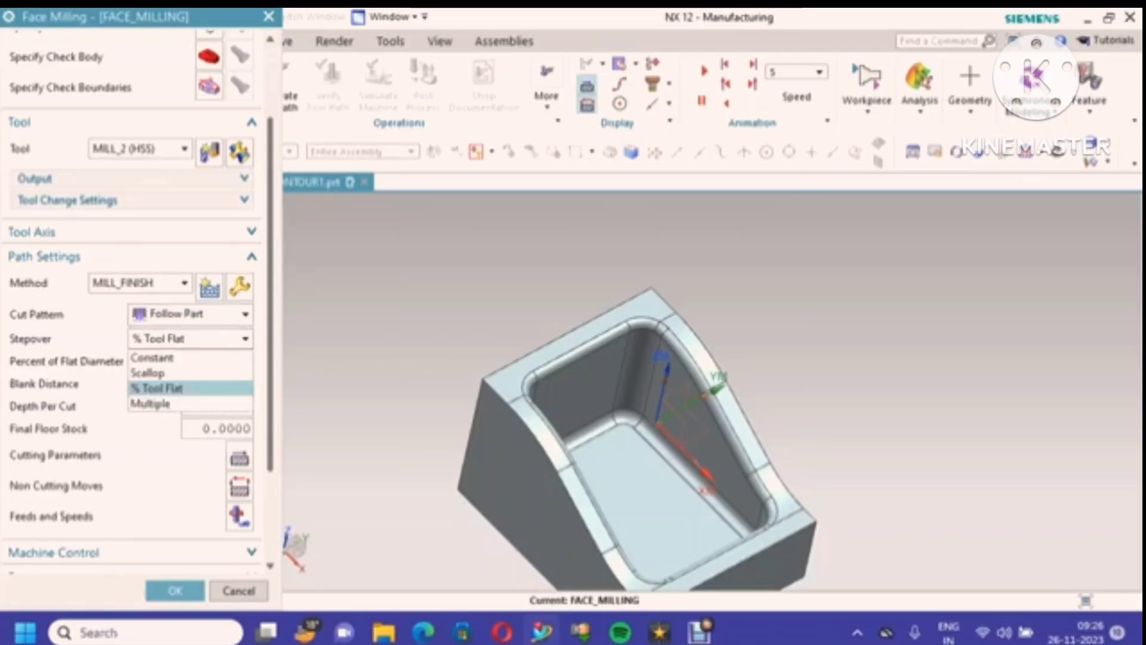
click(173, 388)
double_click(222, 361)
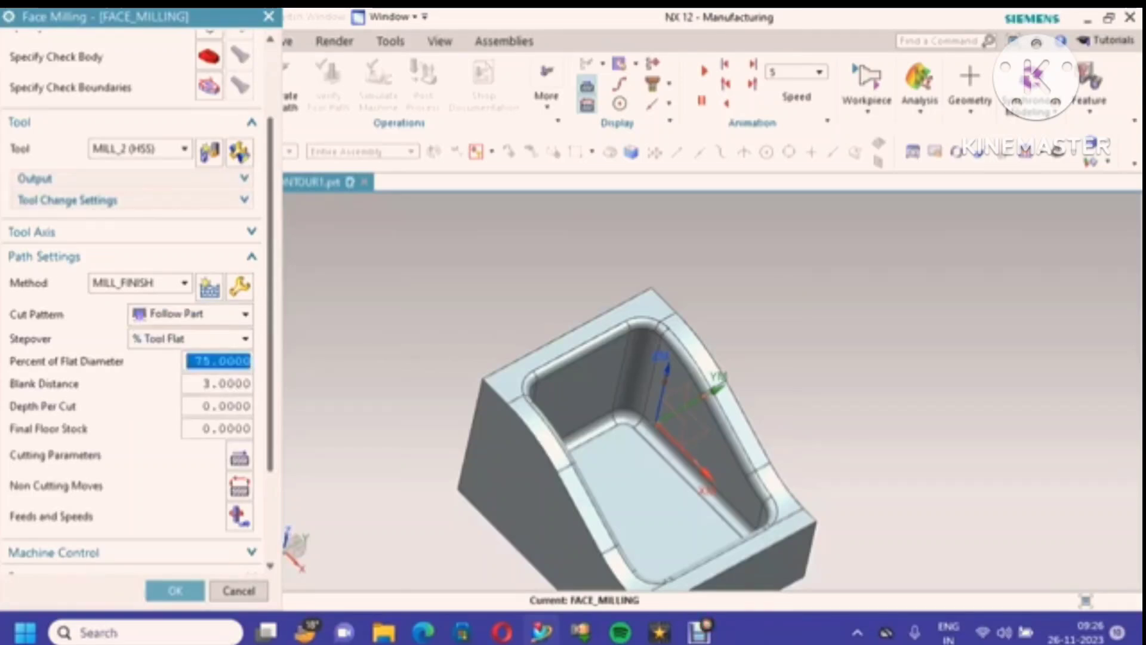
text(30)
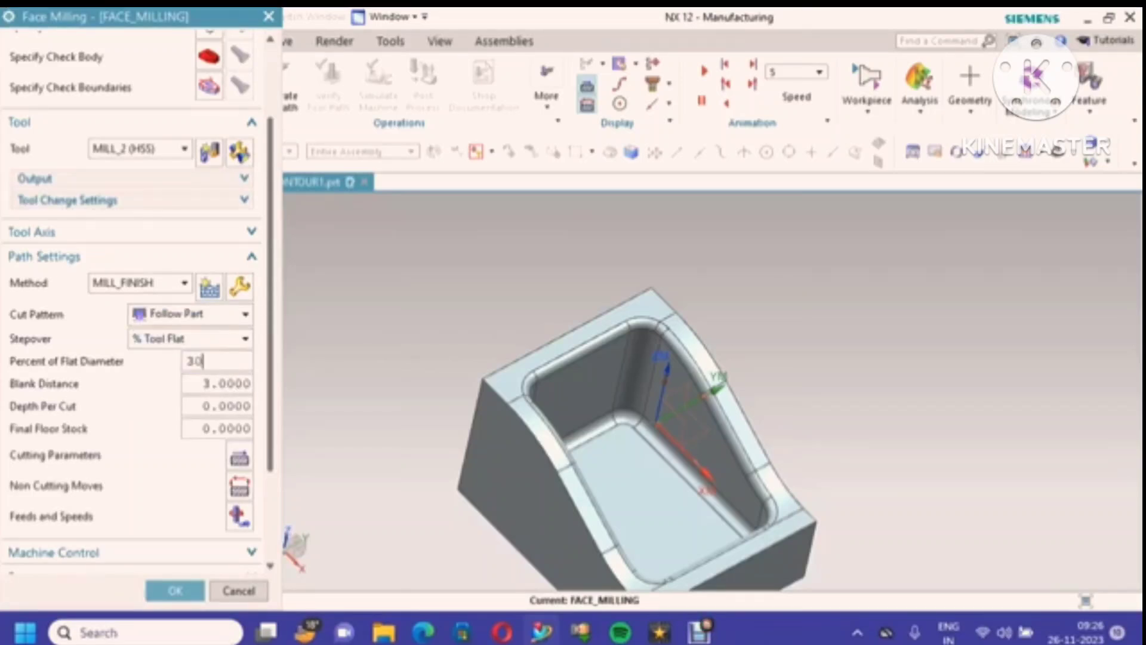
key(Tab)
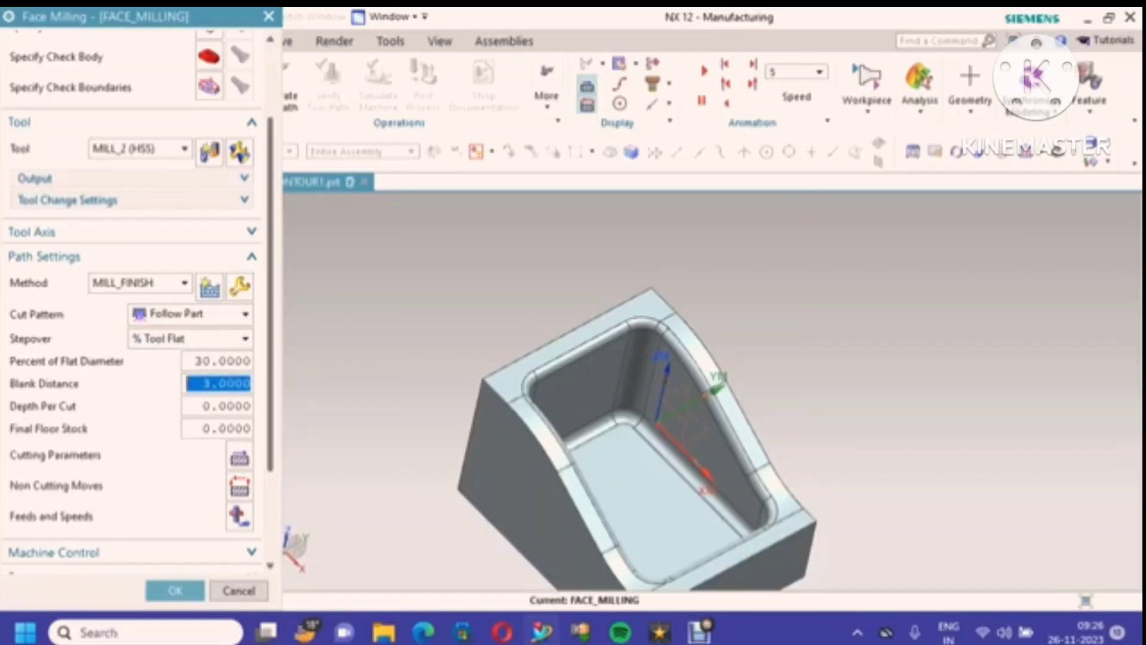
Step: Set the face milling blank distance to 0.2 mm and the depth per cut to 0.1 mm
text(.)
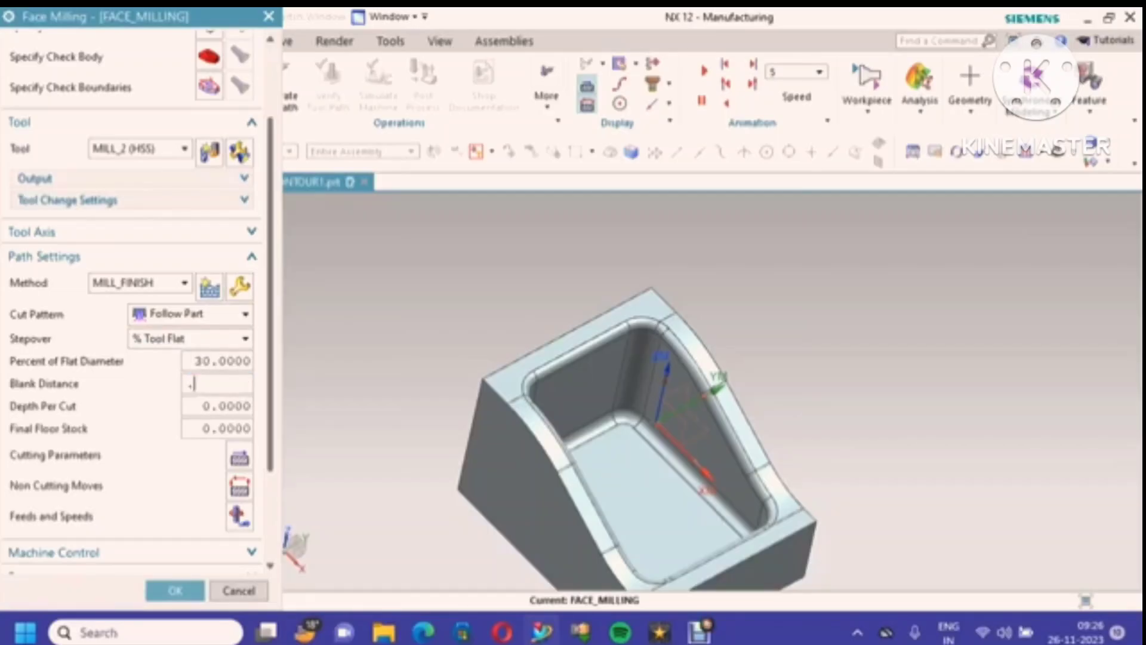
text(2)
key(Tab)
text(.)
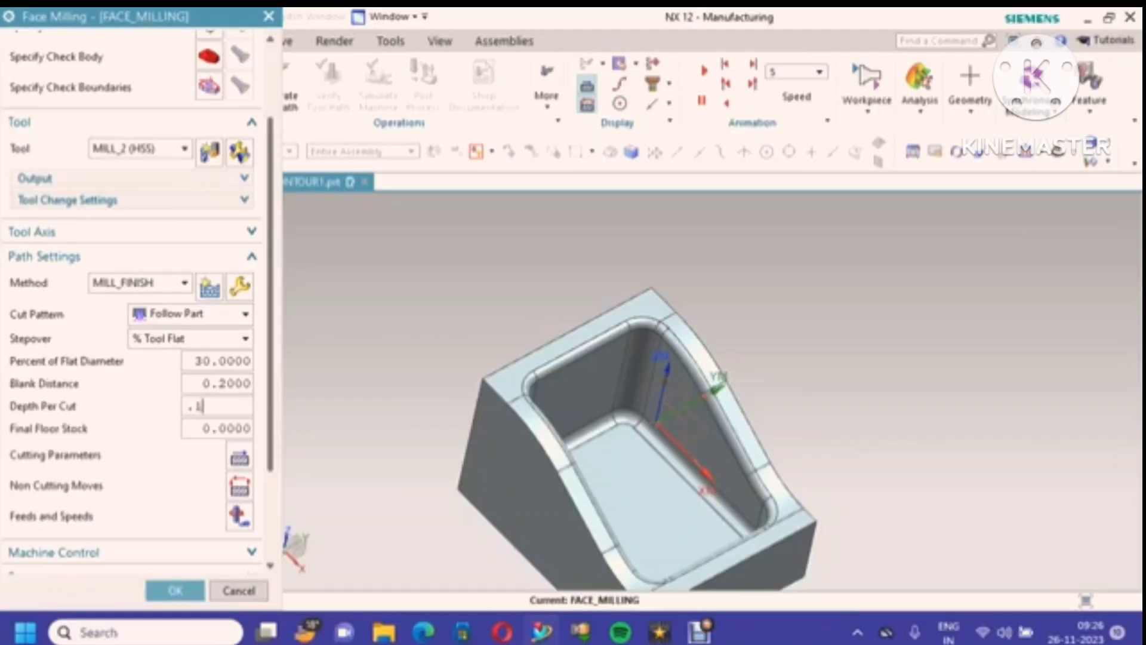
Step: Set the surface speed to 30 smm, calculate the spindle speed and feed per tooth from it, and enable feed rate optimization when generating
scroll(132, 298, down, 2)
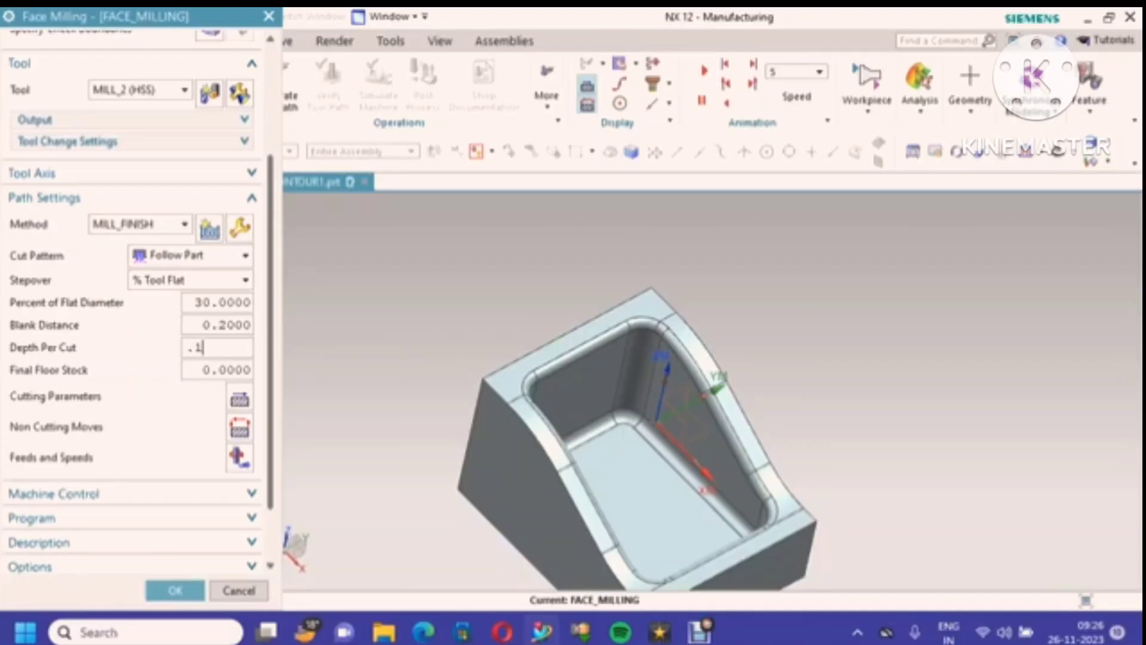
scroll(131, 298, down, 2)
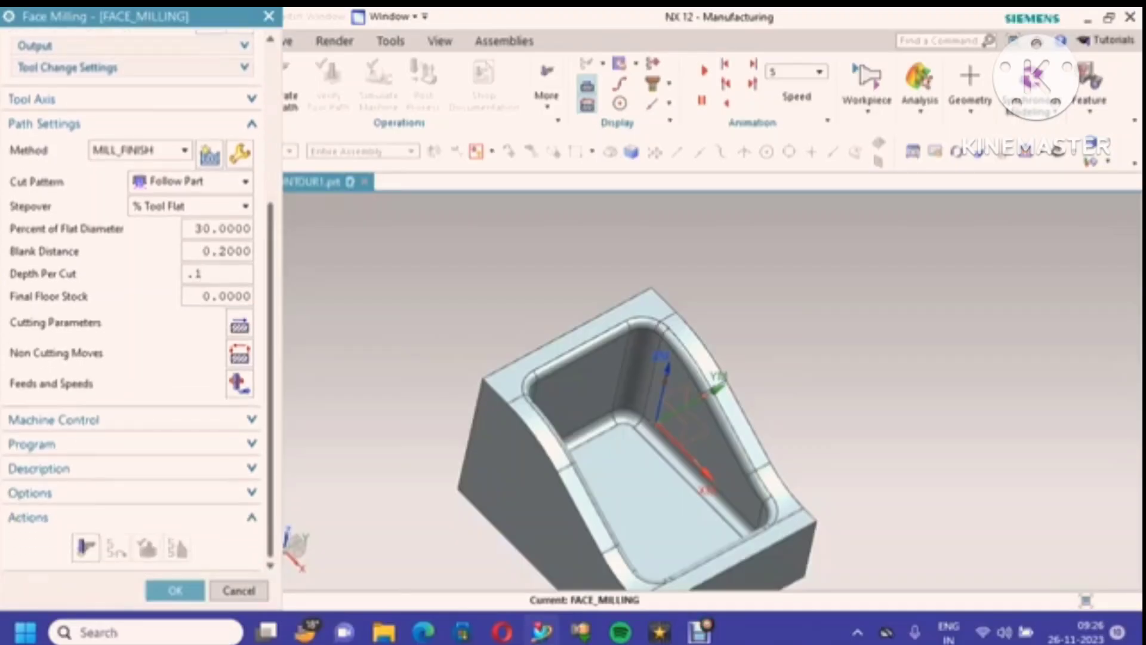
click(240, 383)
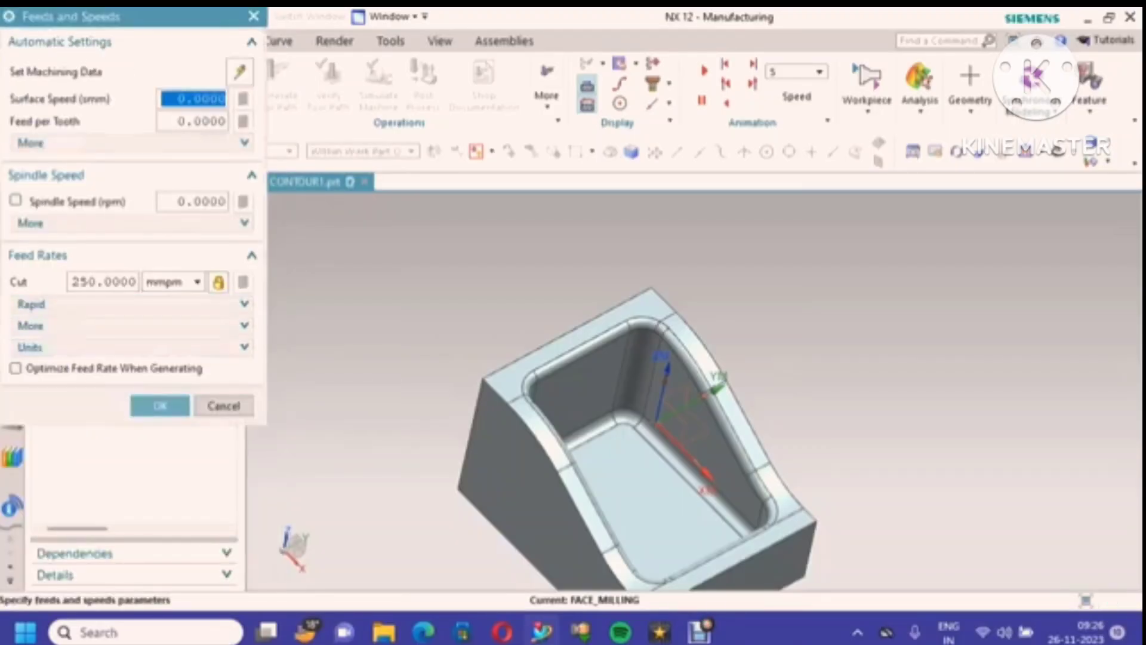
text(30)
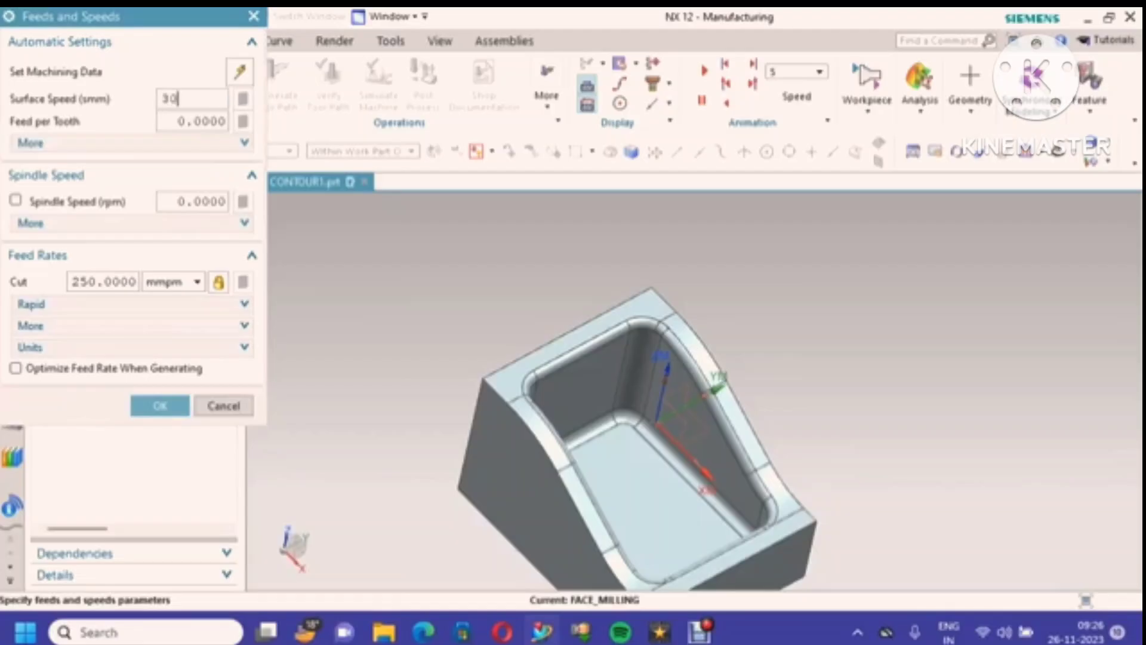
click(169, 122)
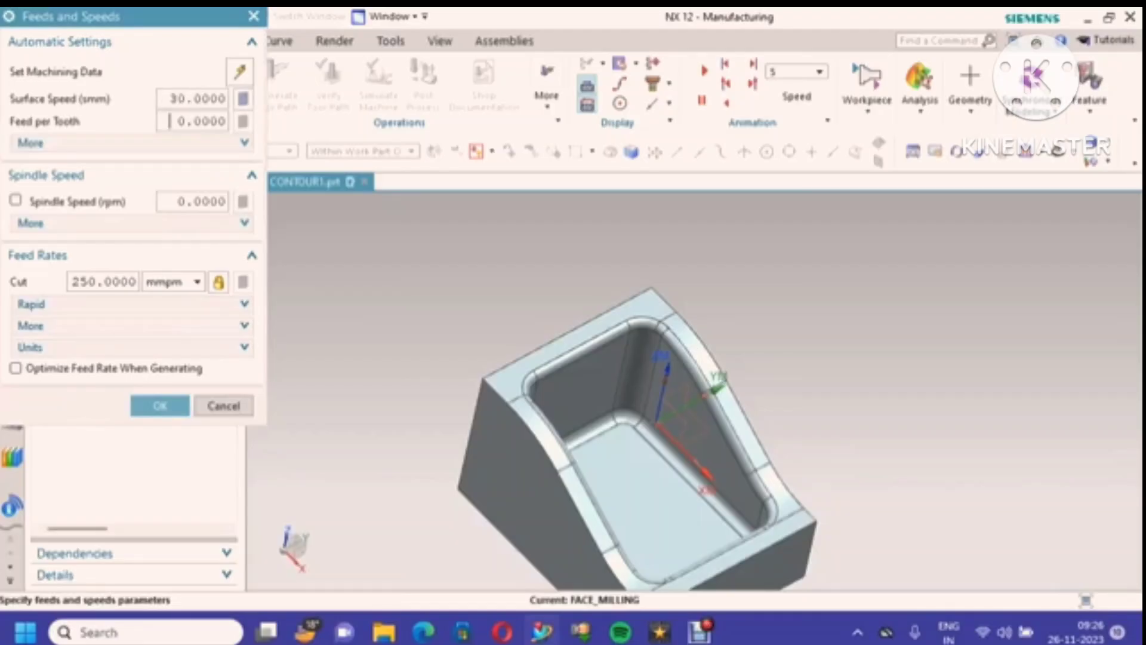
click(243, 99)
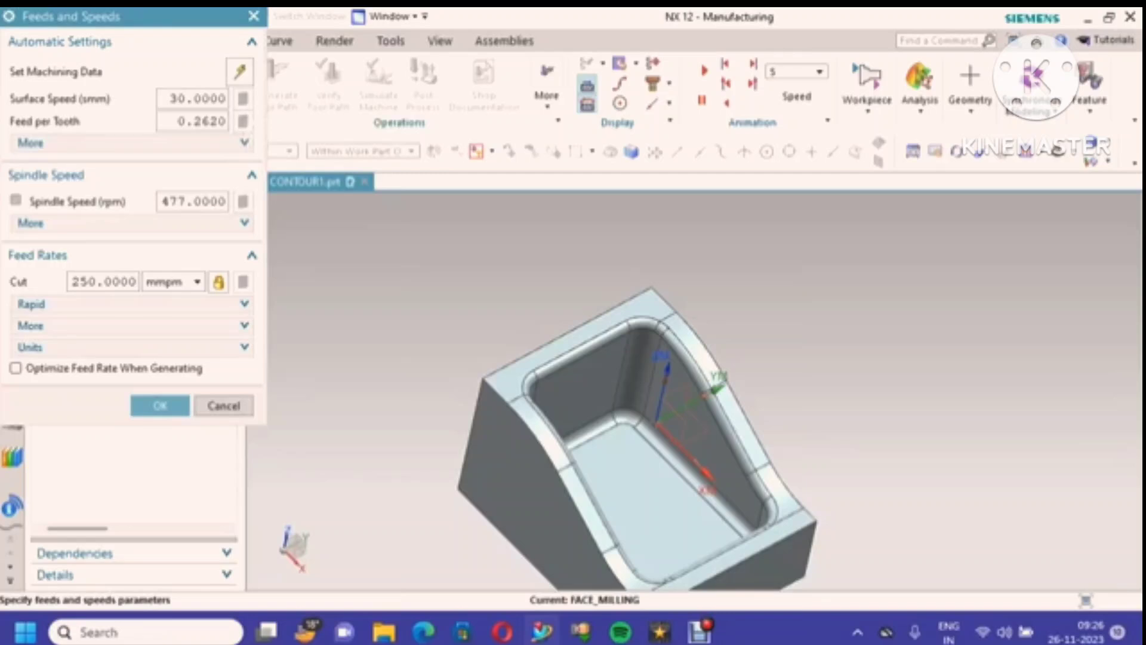
click(15, 367)
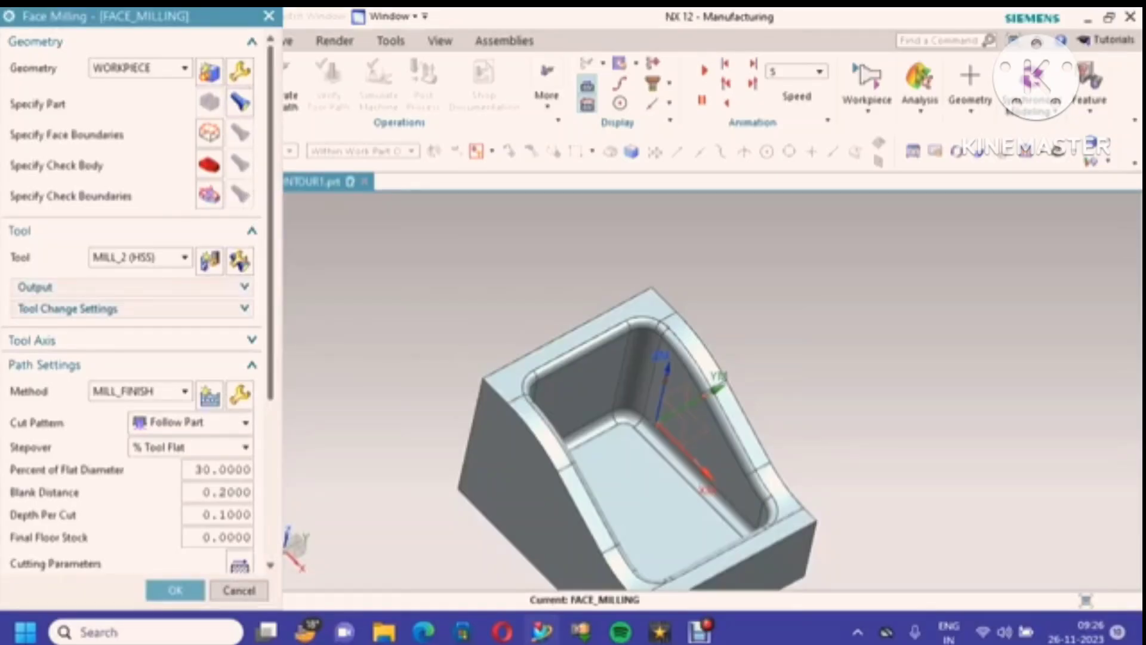
Step: Specify the flat pocket floor face as the face boundary of the face milling operation
click(209, 133)
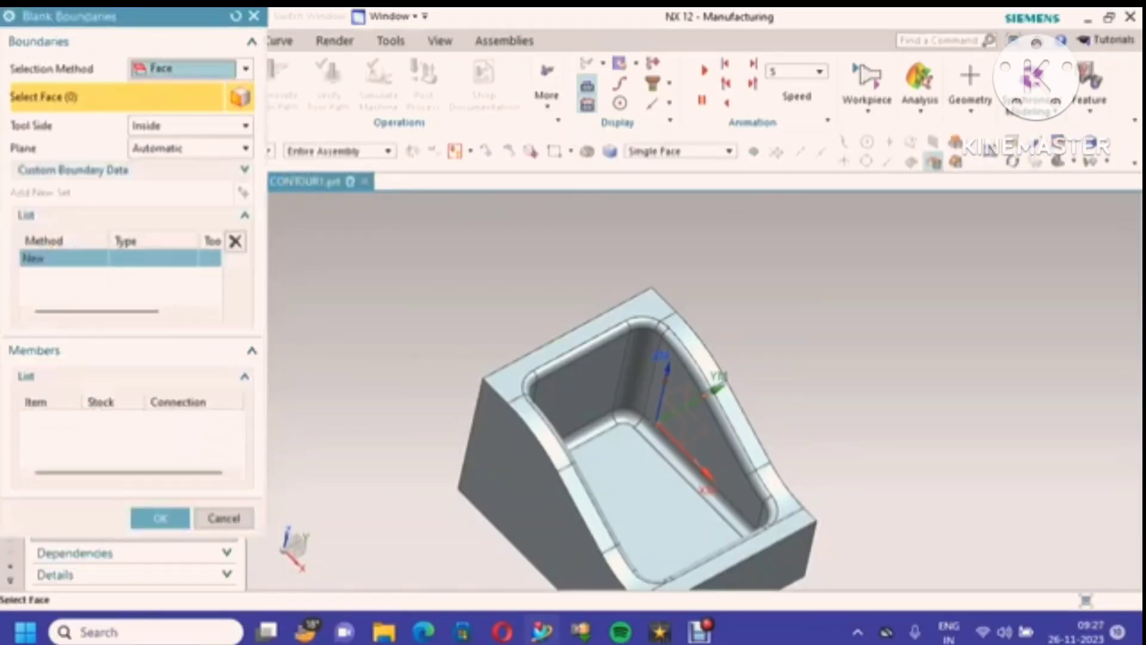
scroll(648, 507, up, 4)
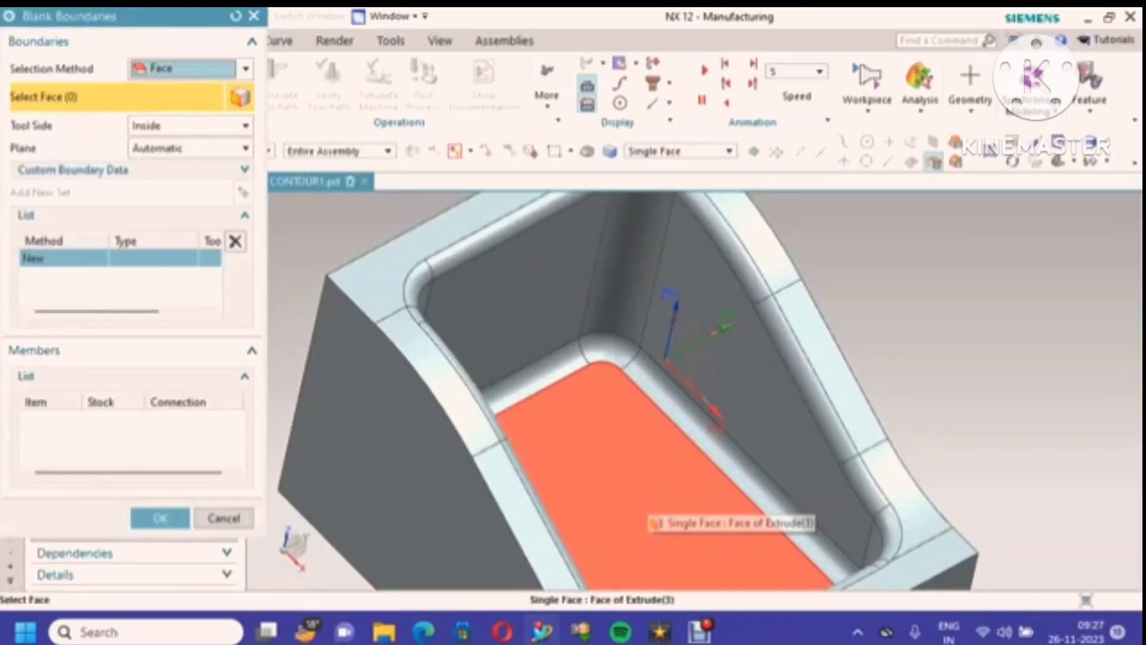
click(649, 518)
scroll(649, 518, down, 4)
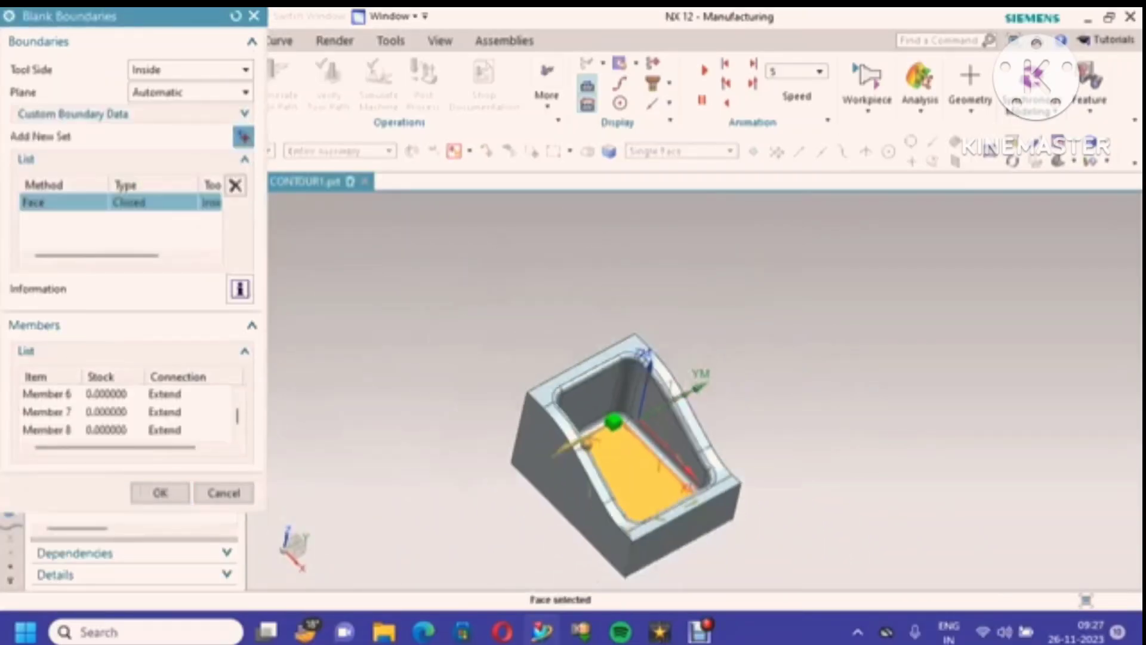
click(160, 493)
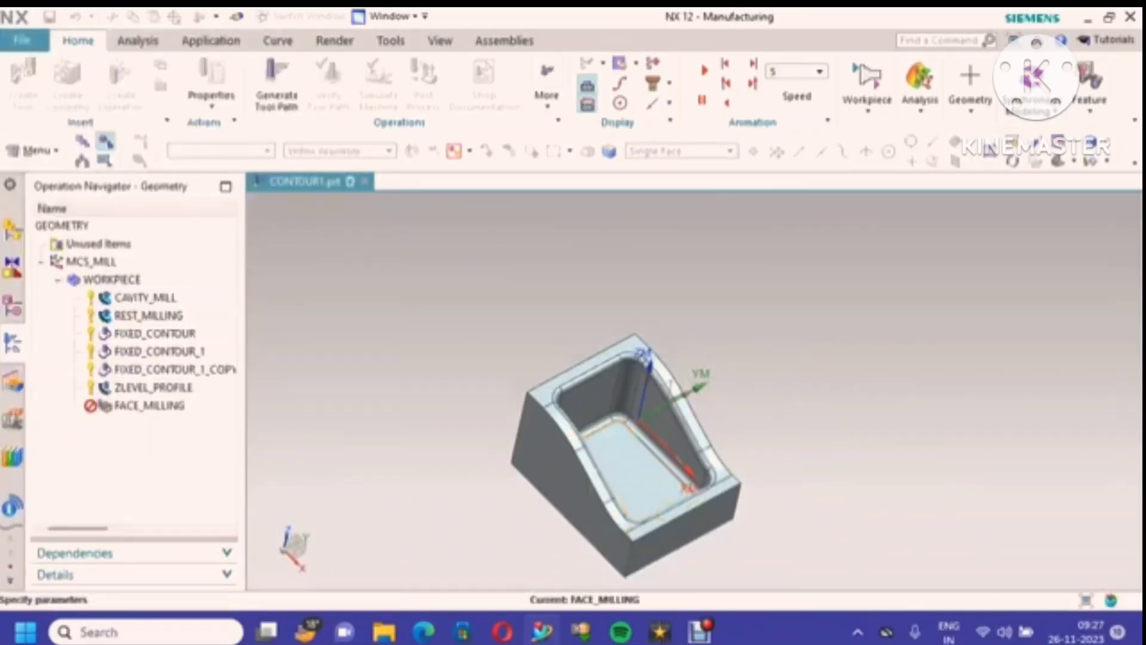
Step: Generate the FACE_MILLING tool path and examine the passes on the pocket floor
scroll(132, 298, down, 5)
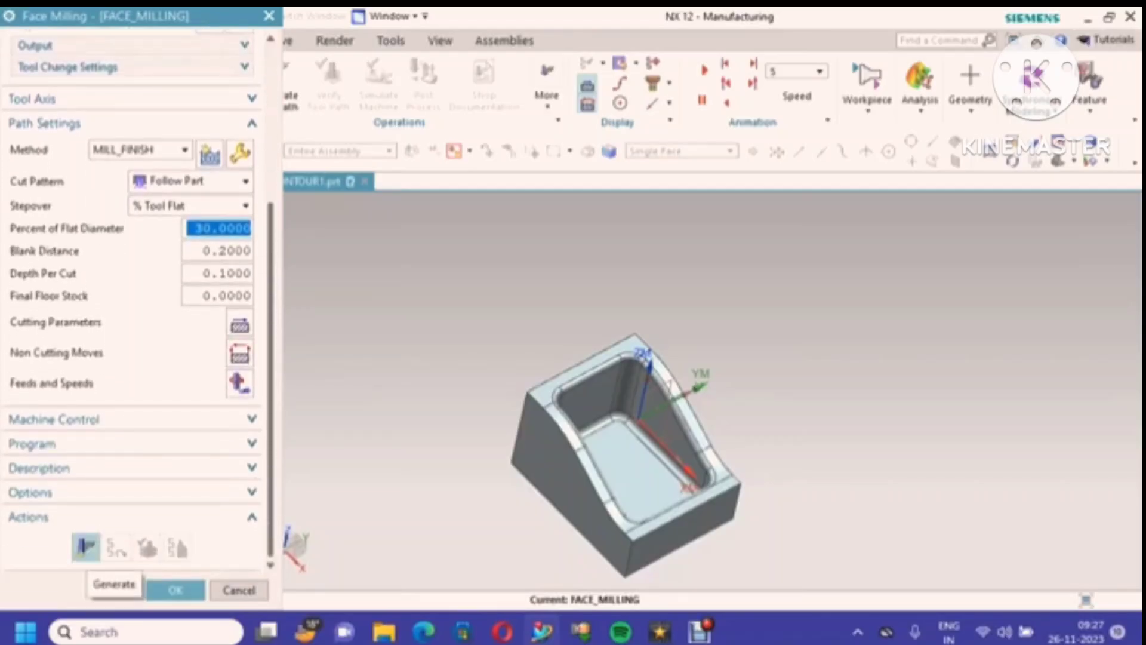
click(86, 546)
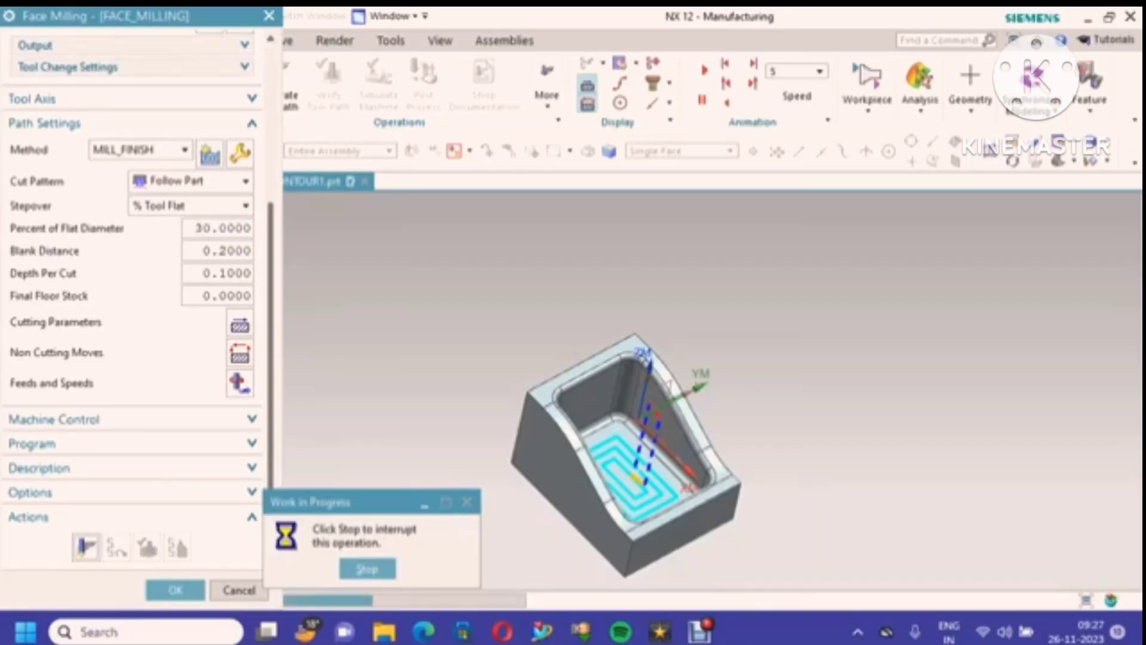
scroll(669, 489, up, 8)
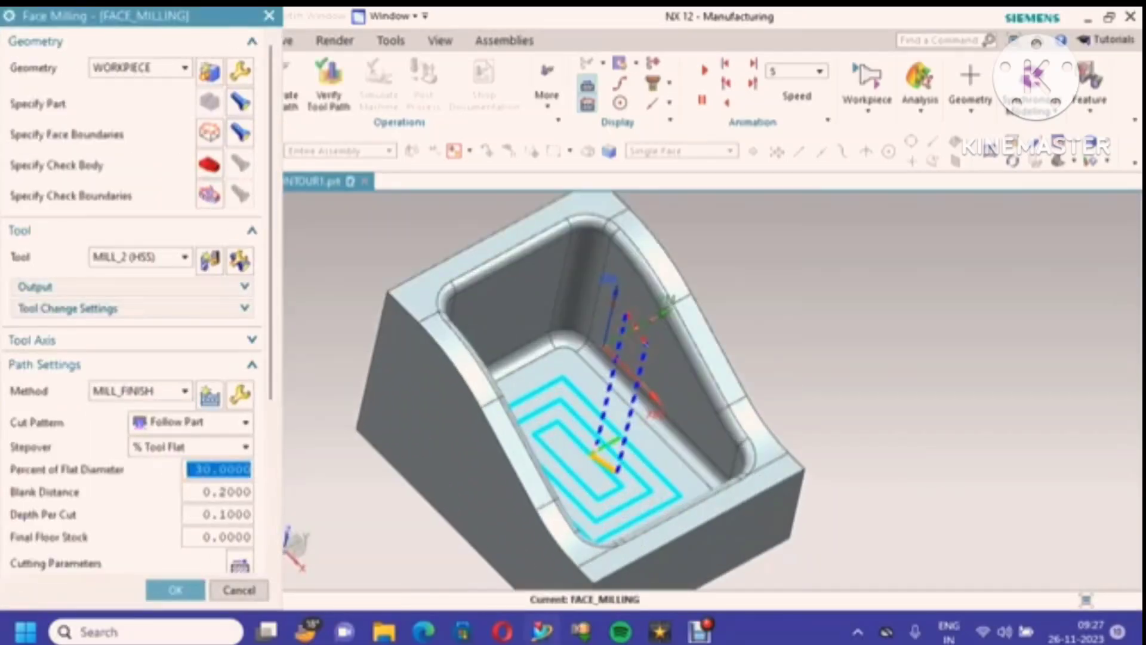
scroll(597, 388, down, 5)
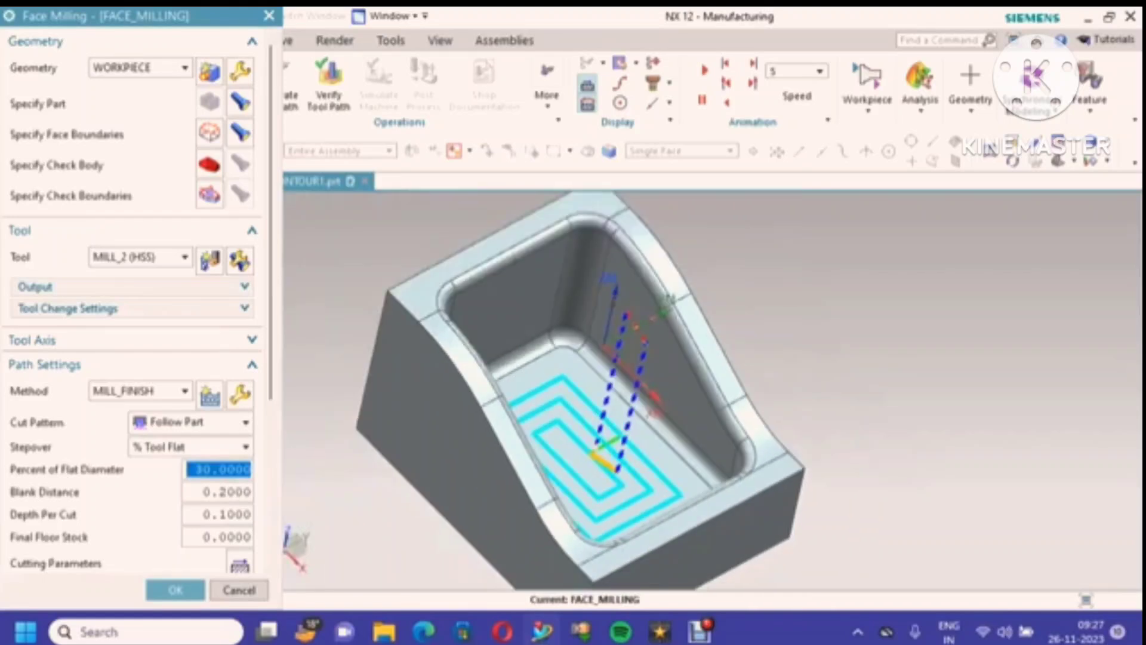
scroll(131, 358, down, 5)
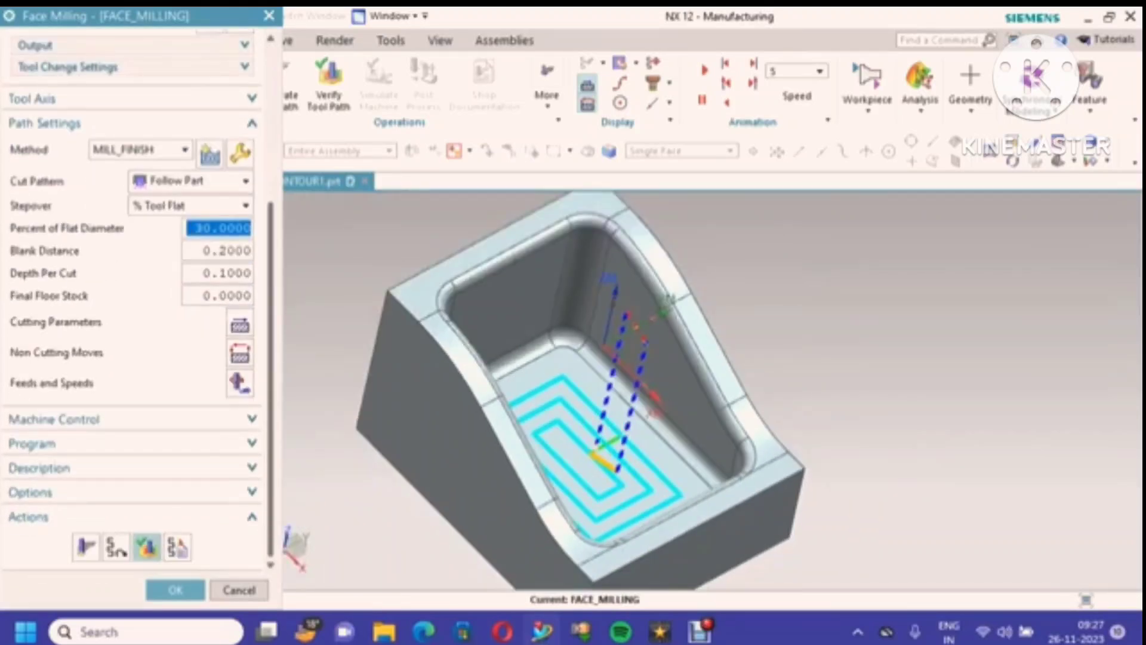
Step: Play the 3D Dynamic material removal simulation of the face milling tool path and inspect the machined pocket floor
click(147, 547)
scroll(150, 537, down, 3)
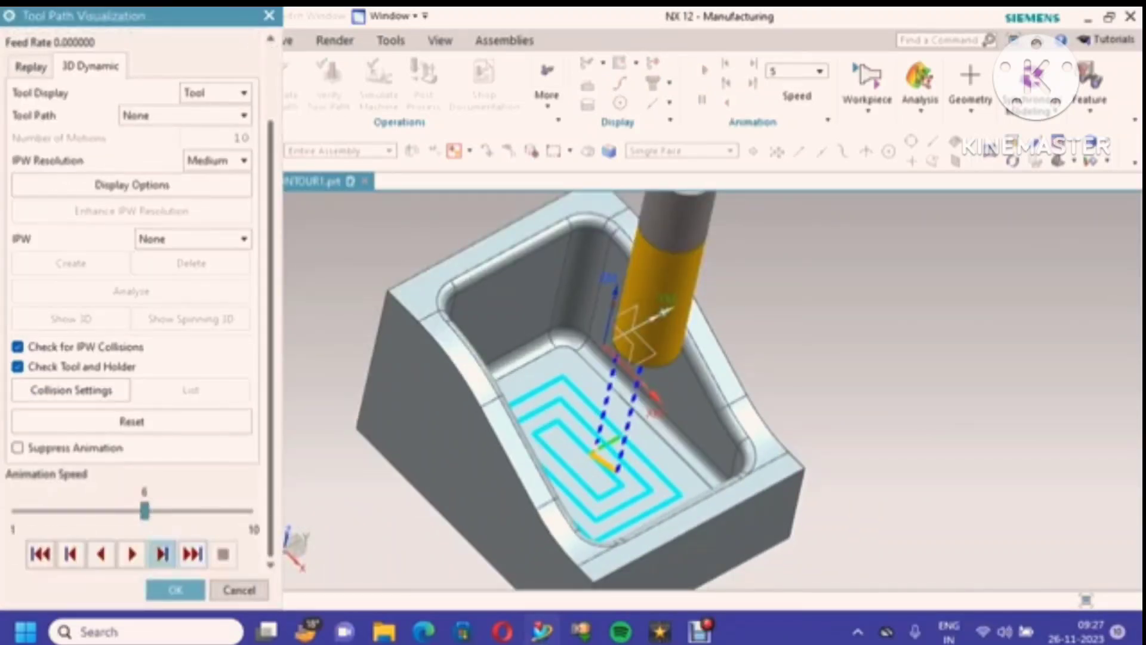
click(132, 553)
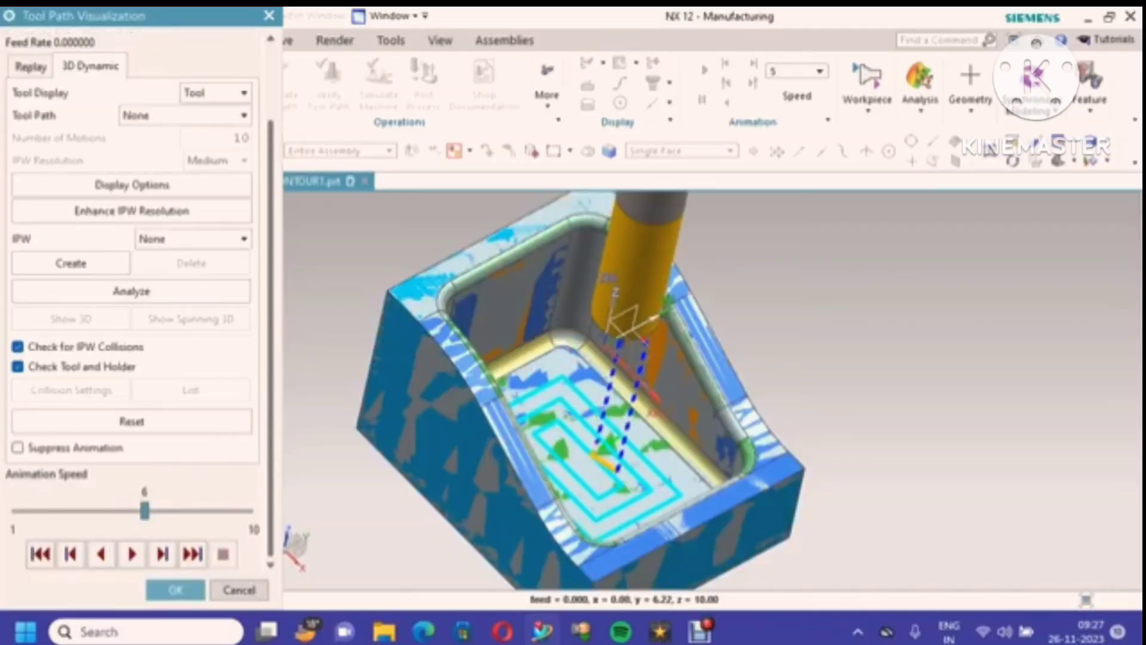
scroll(568, 388, up, 4)
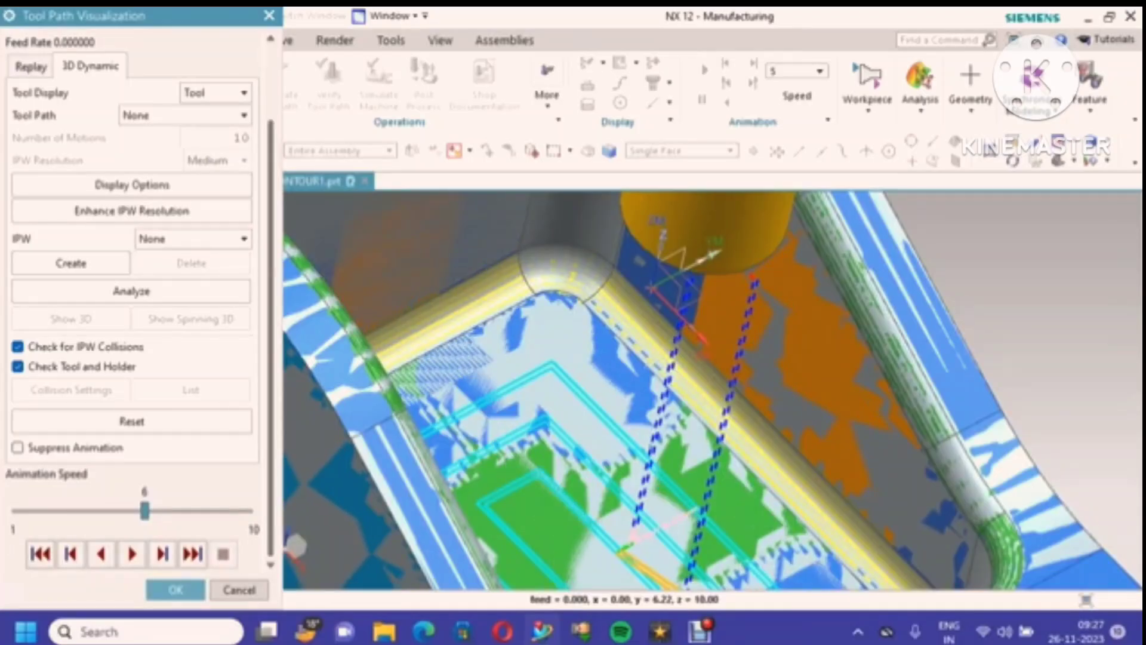
scroll(568, 388, down, 4)
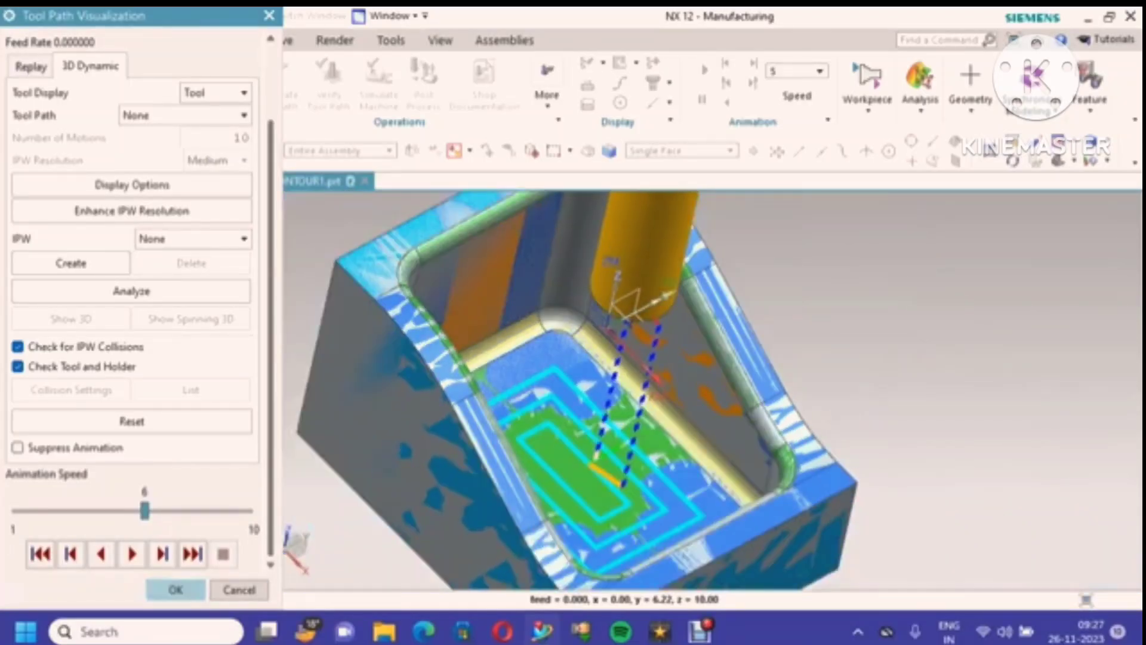
Step: Accept the tool path verification and the face milling operation, and save the part file
click(176, 590)
click(169, 589)
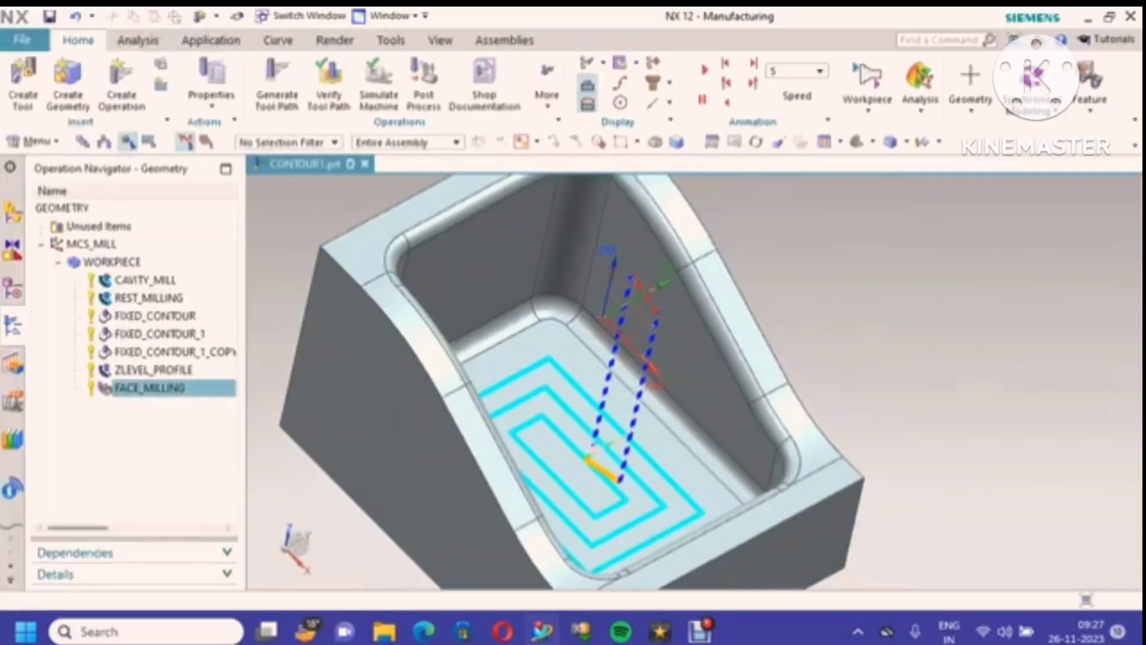
click(49, 16)
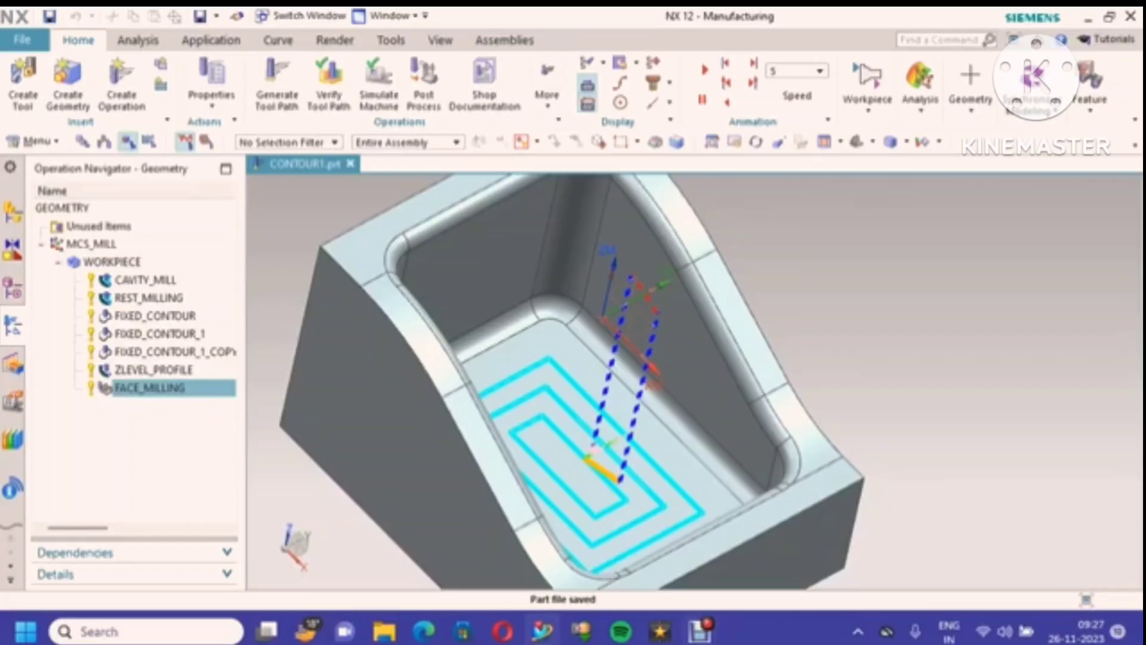
click(699, 631)
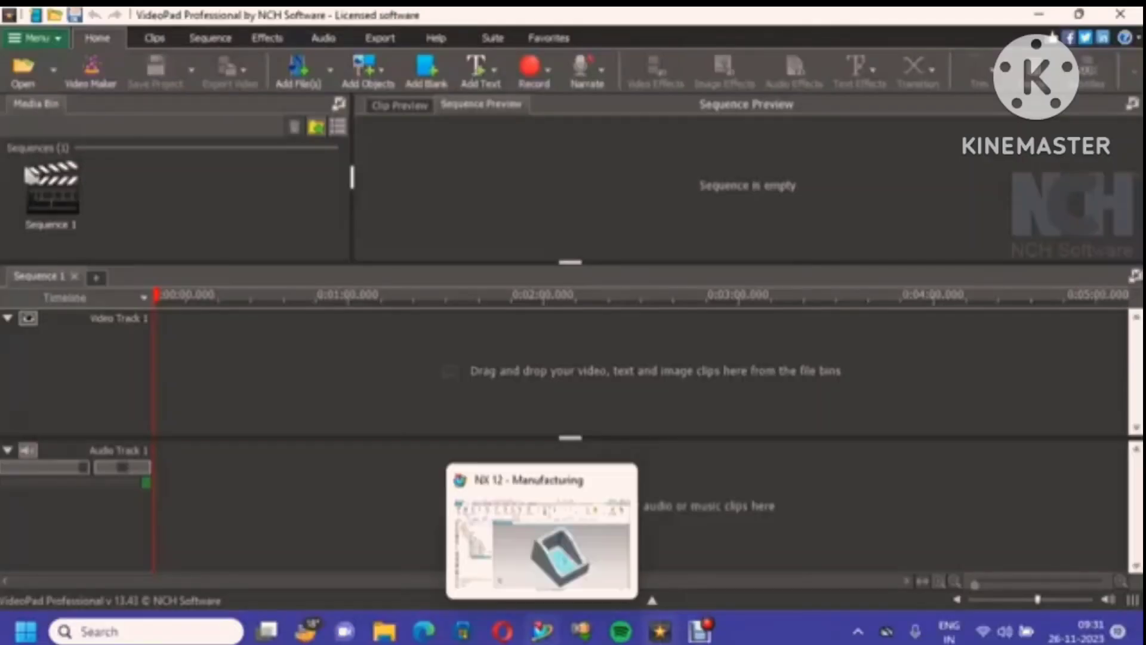
click(542, 631)
right_click(384, 286)
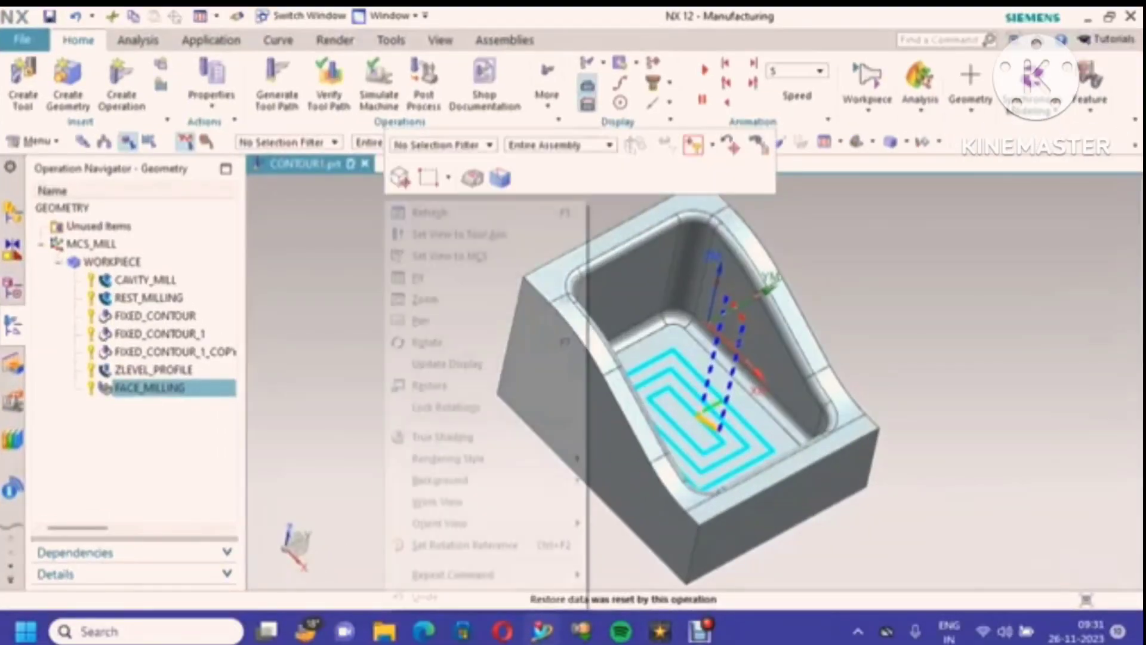
click(420, 277)
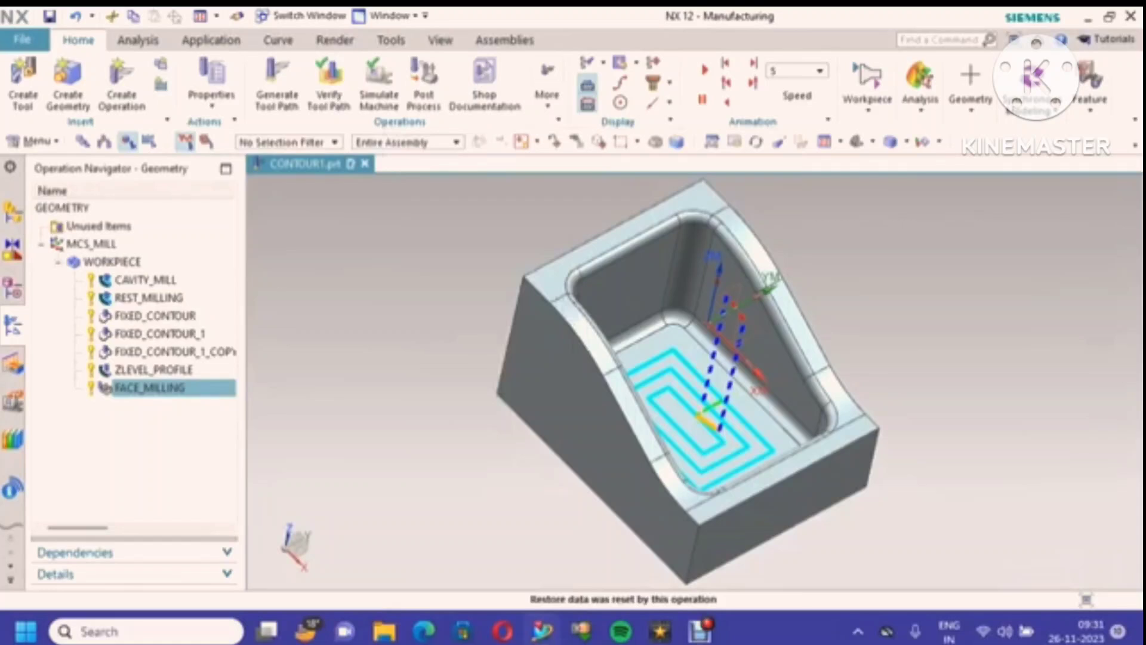
Step: Regenerate the tool paths of all operations under WORKPIECE, from CAVITY_MILL through FACE_MILLING
click(146, 280)
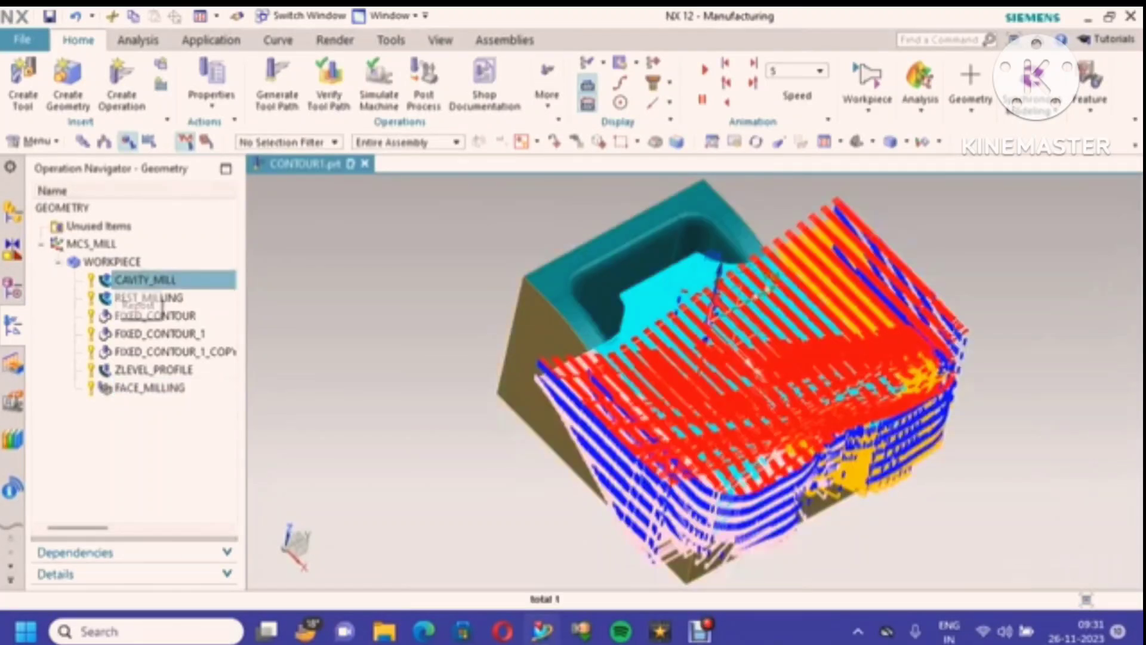
shift+click(149, 387)
right_click(204, 378)
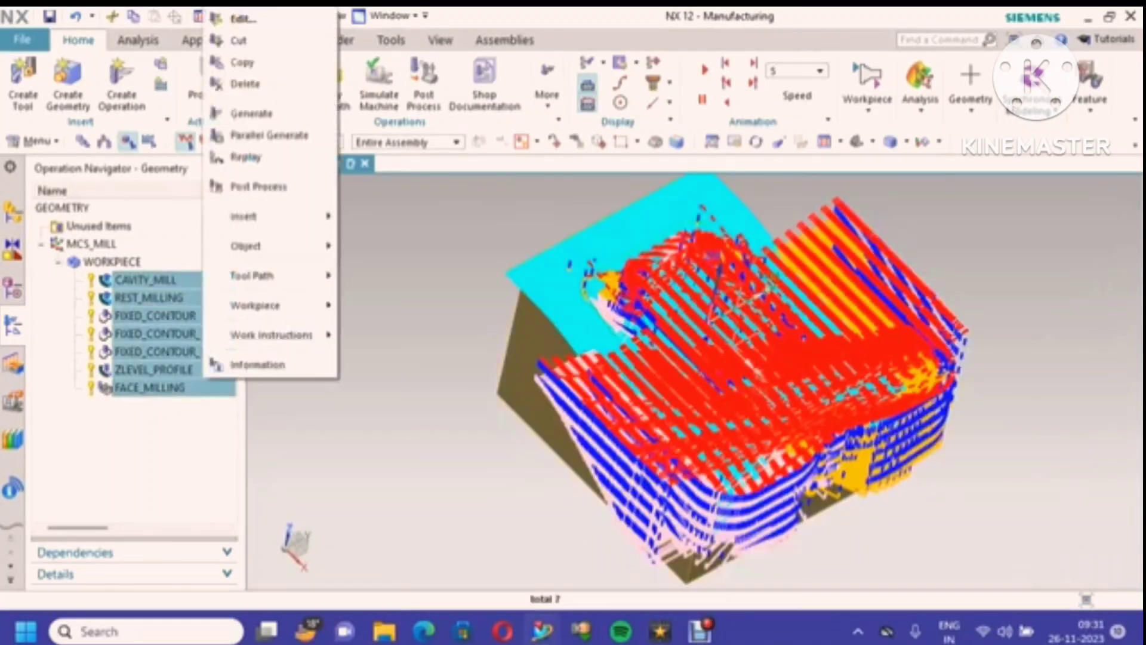
mouse_move(262, 275)
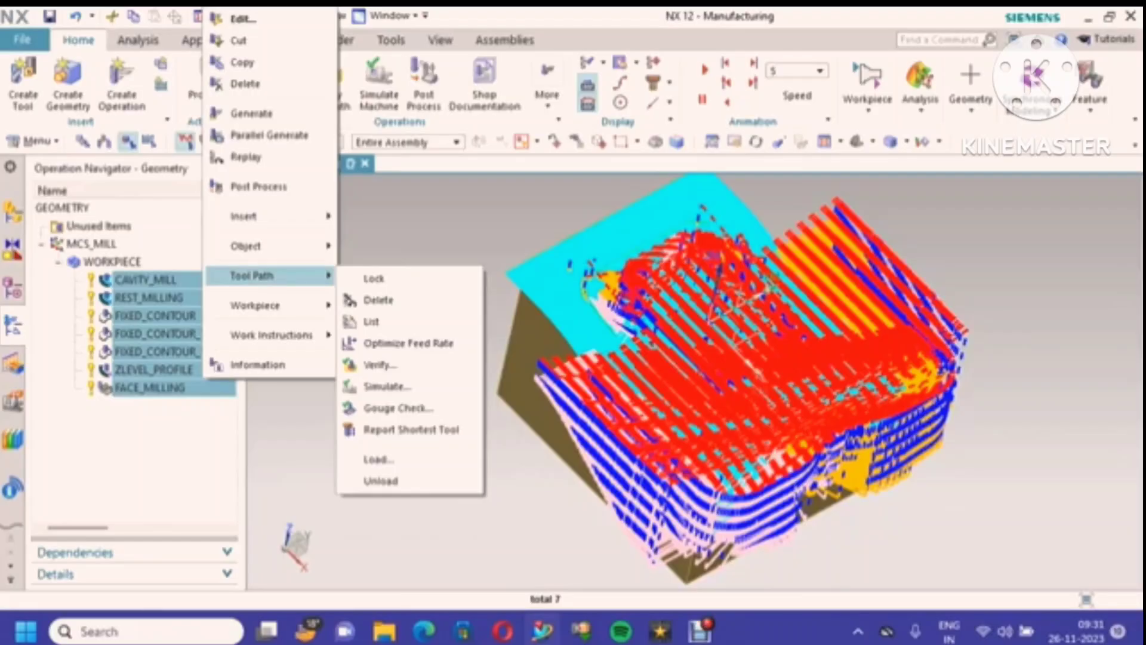
click(251, 113)
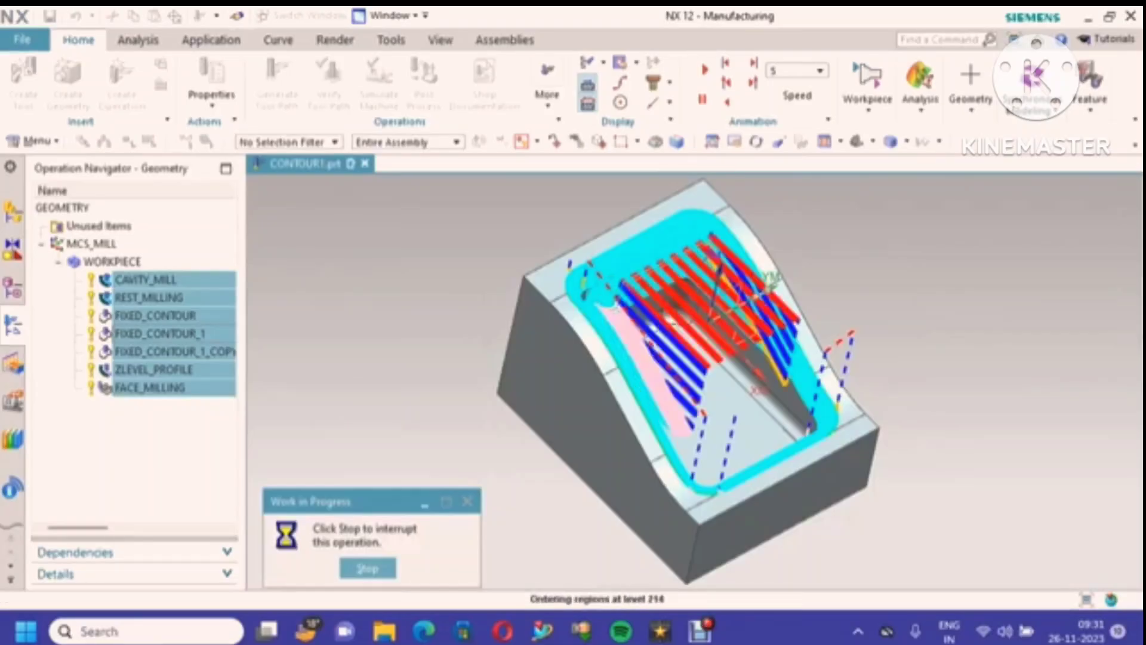
key(Return)
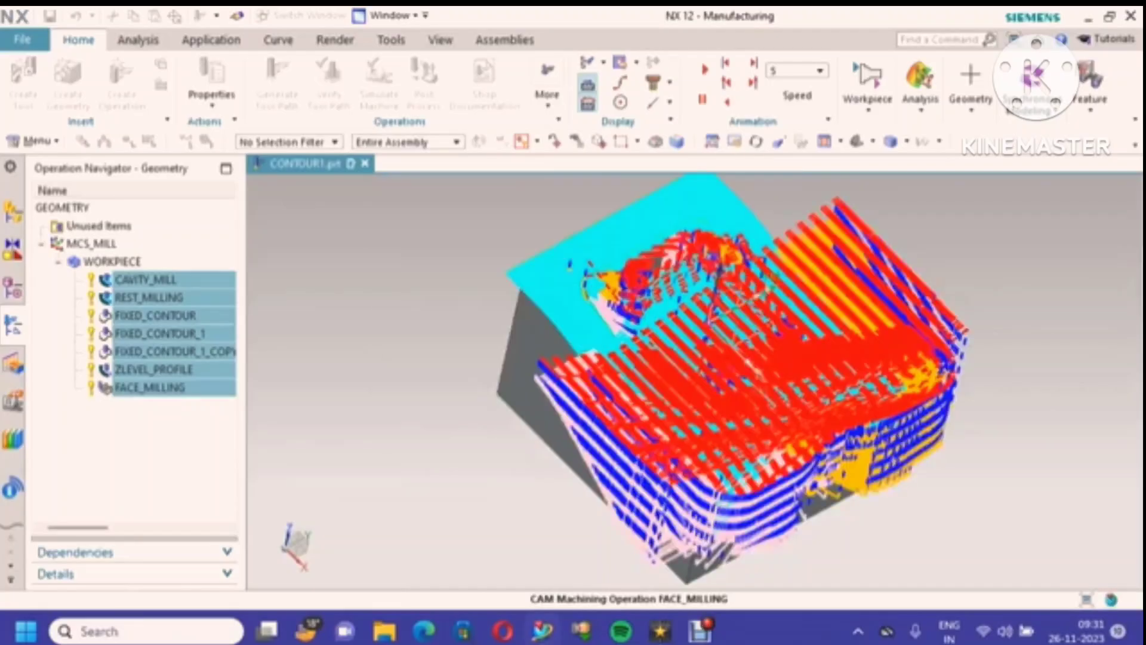
Step: Verify the tool paths of all selected operations together by playing the 3D Dynamic material removal simulation
right_click(185, 335)
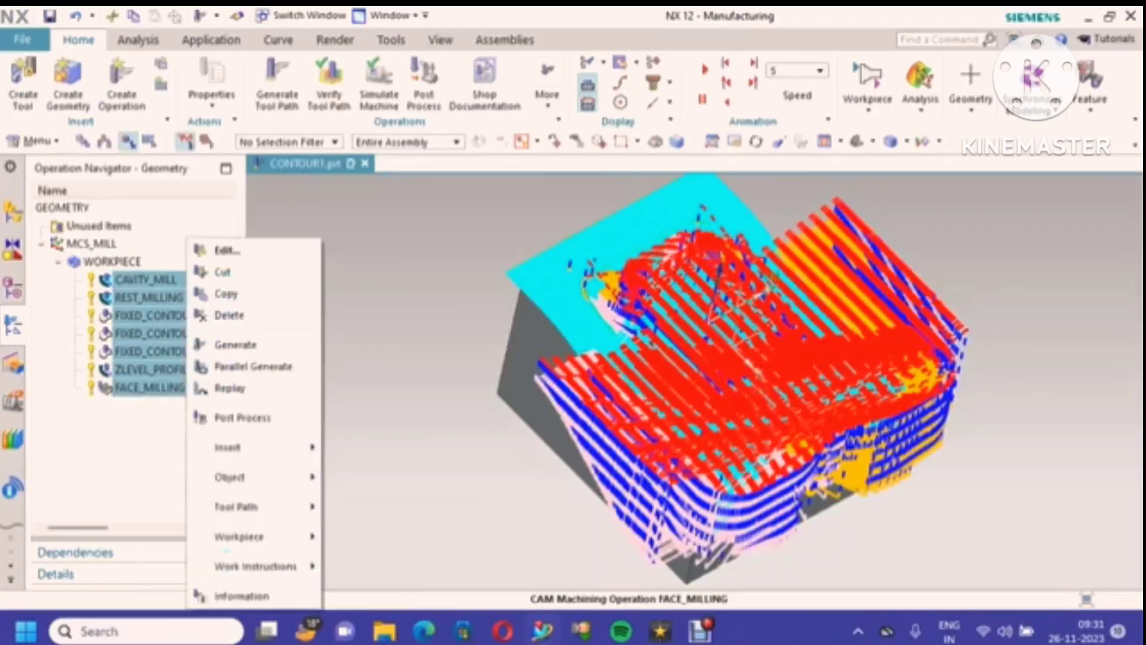
mouse_move(251, 507)
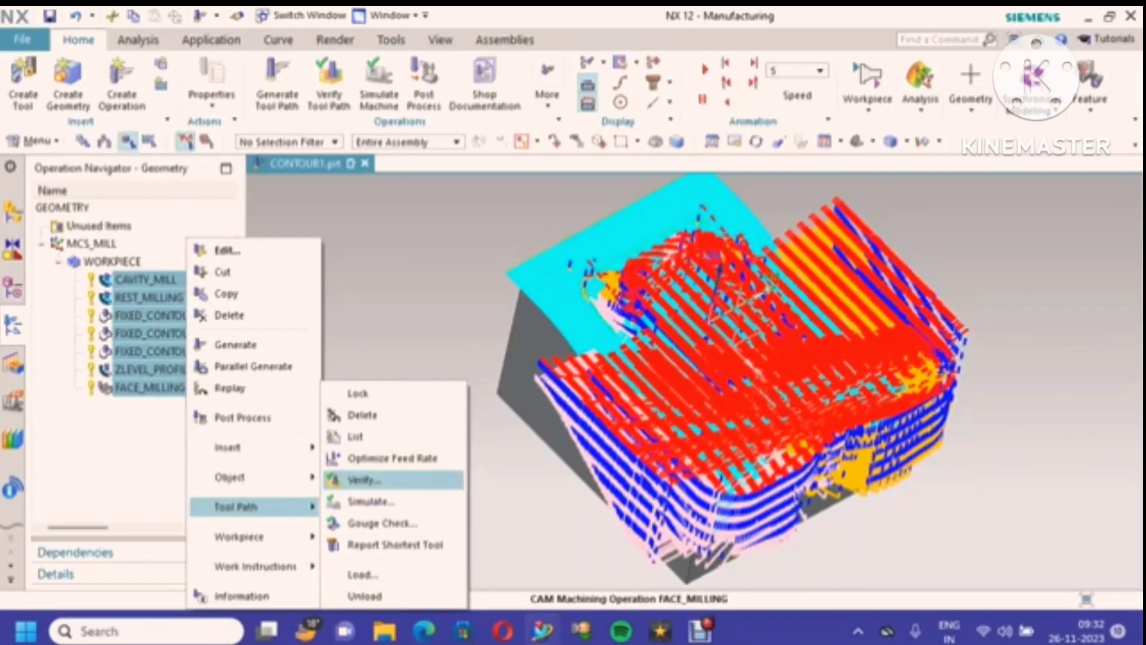
click(363, 479)
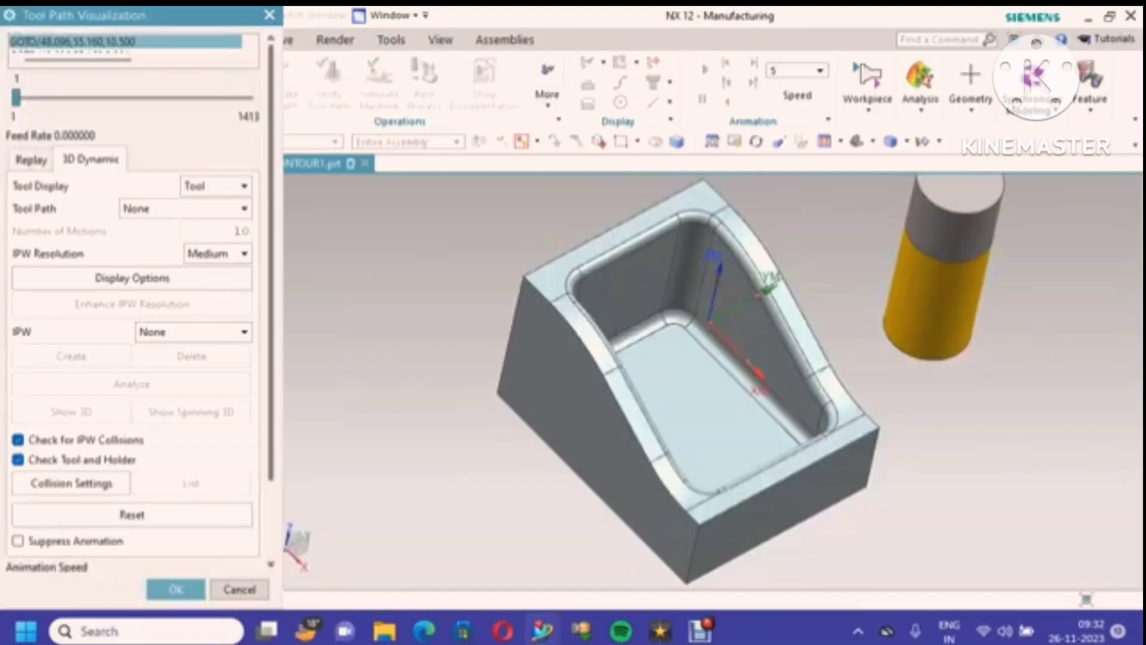
scroll(179, 477, down, 3)
click(132, 553)
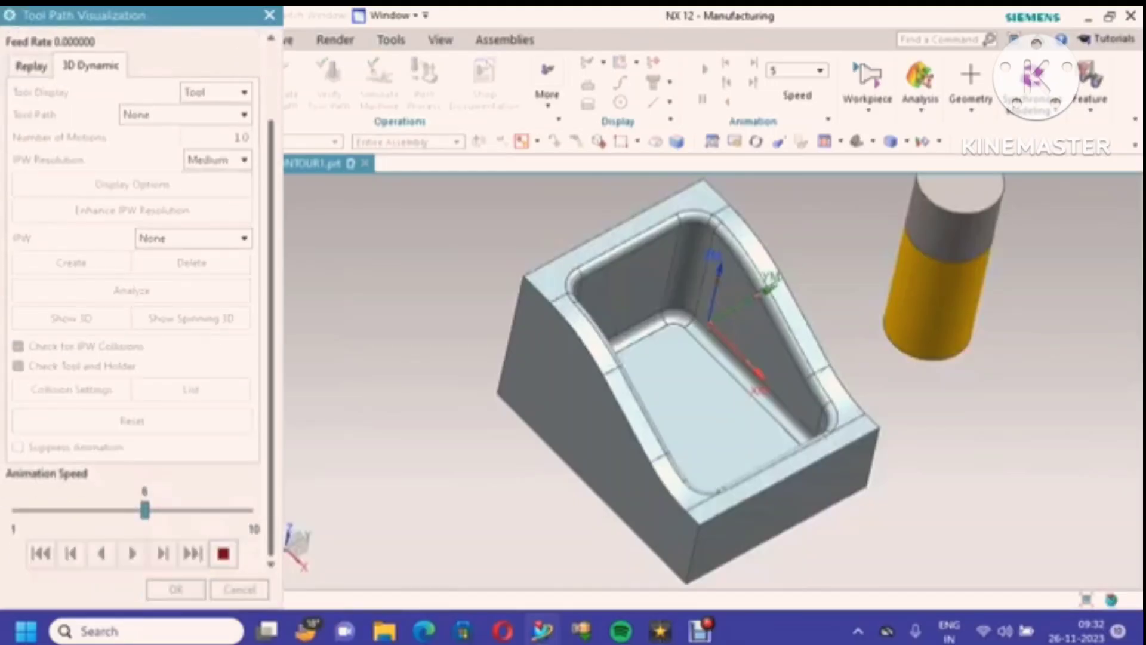
scroll(363, 415, up, 1)
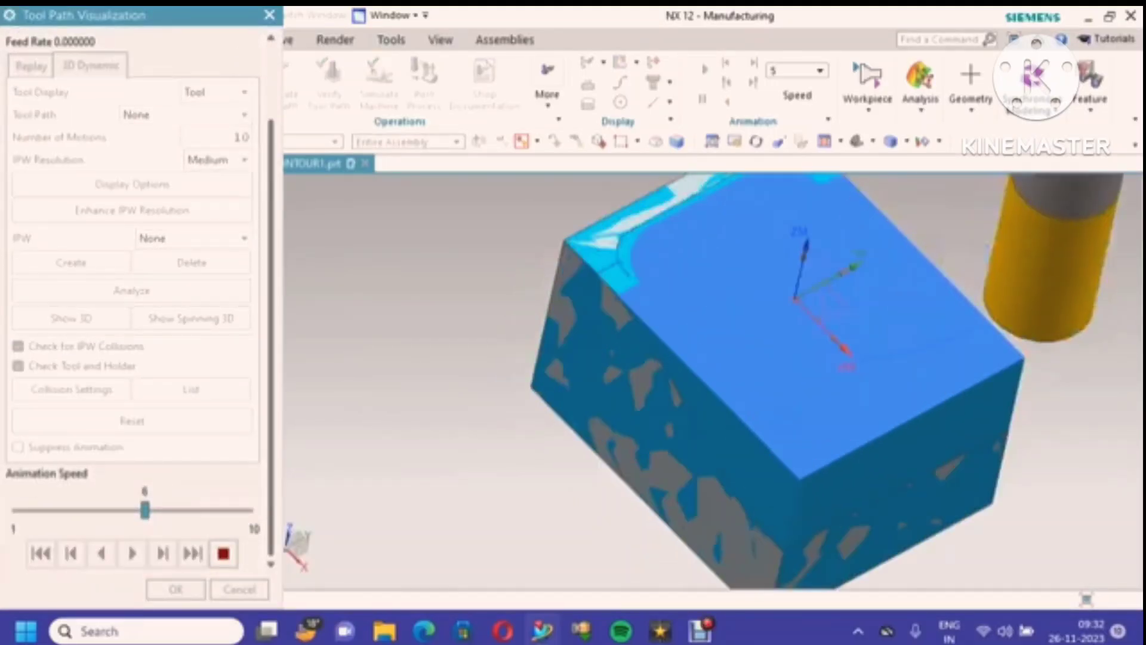
scroll(997, 379, up, 1)
scroll(997, 379, down, 1)
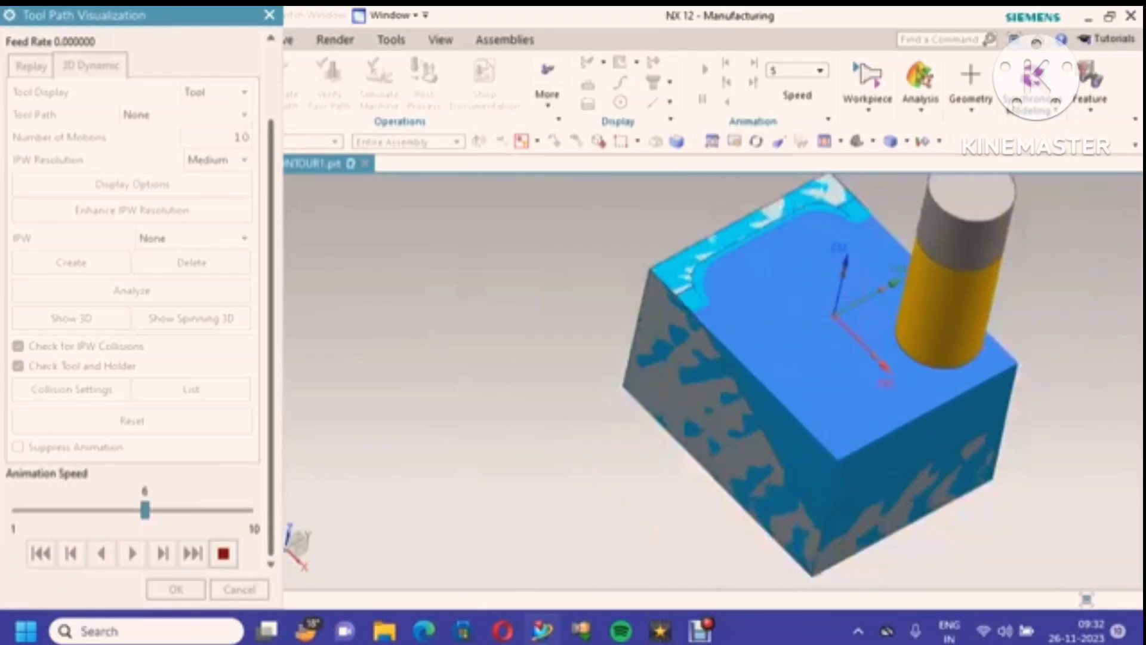
Step: Raise the animation speed of the running simulation to 10
click(198, 511)
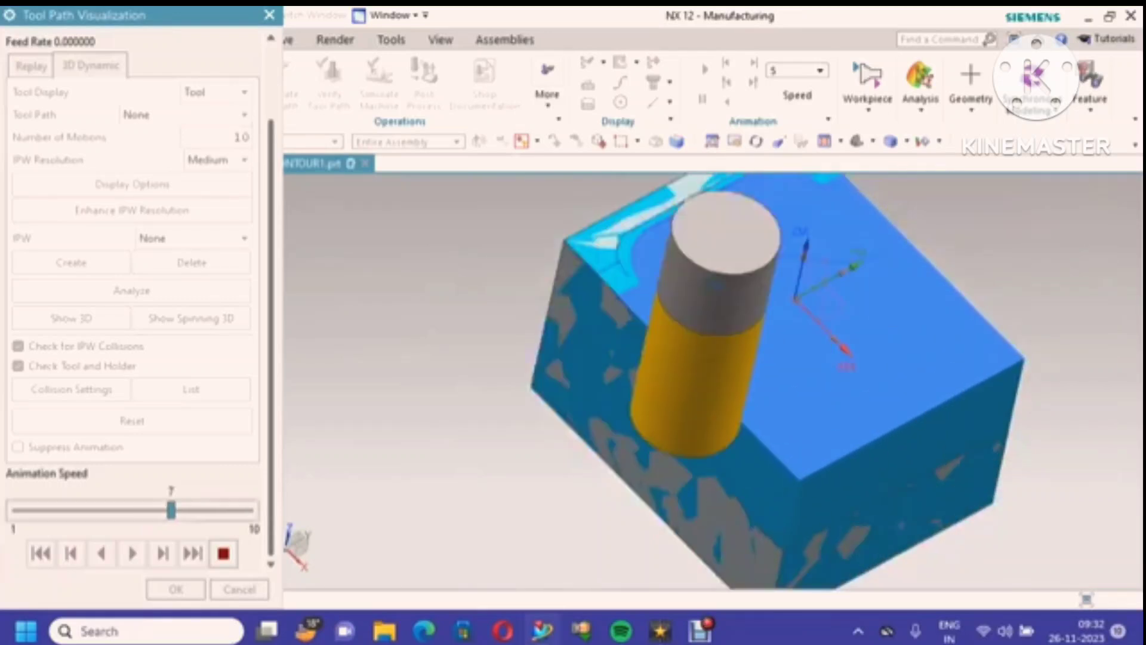
click(198, 511)
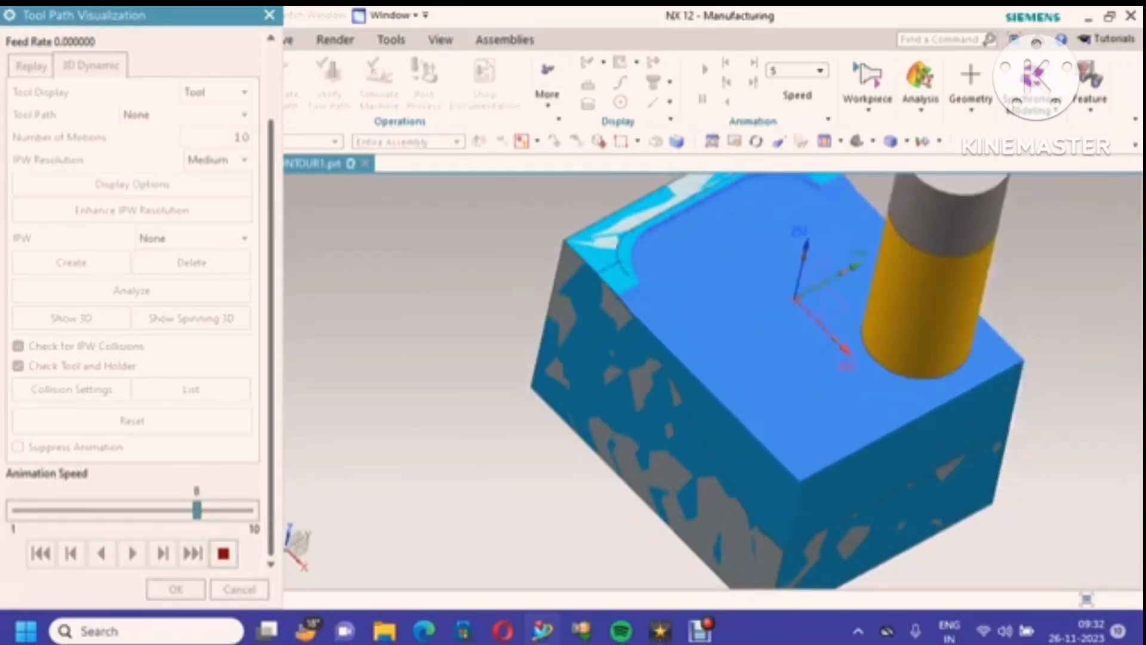
click(223, 510)
click(249, 510)
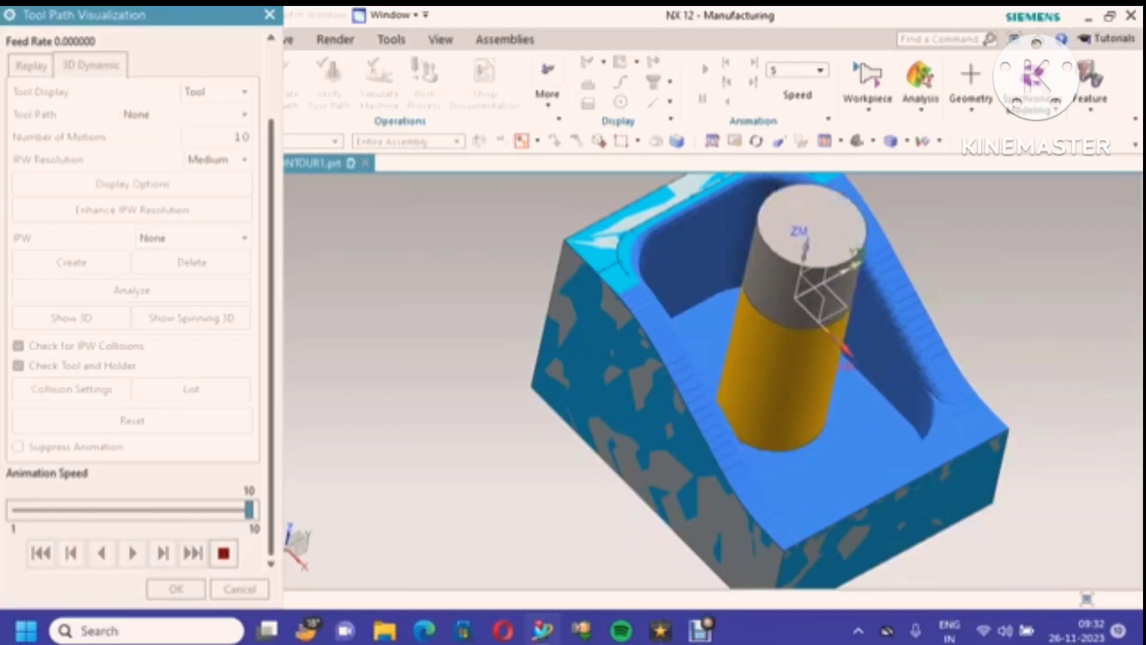
Step: Slow the simulation to speed 7 to watch the rest milling, and return the animation speed to 10
key(Left)
key(Left)
key(Left)
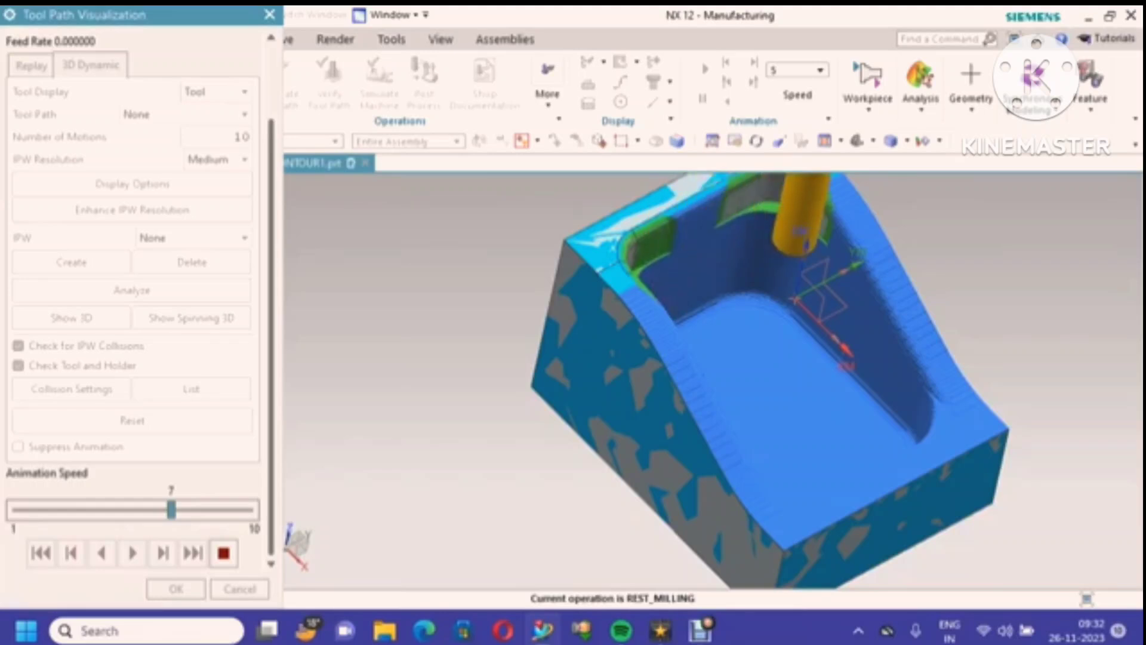
key(Right)
key(Right)
key(Right)
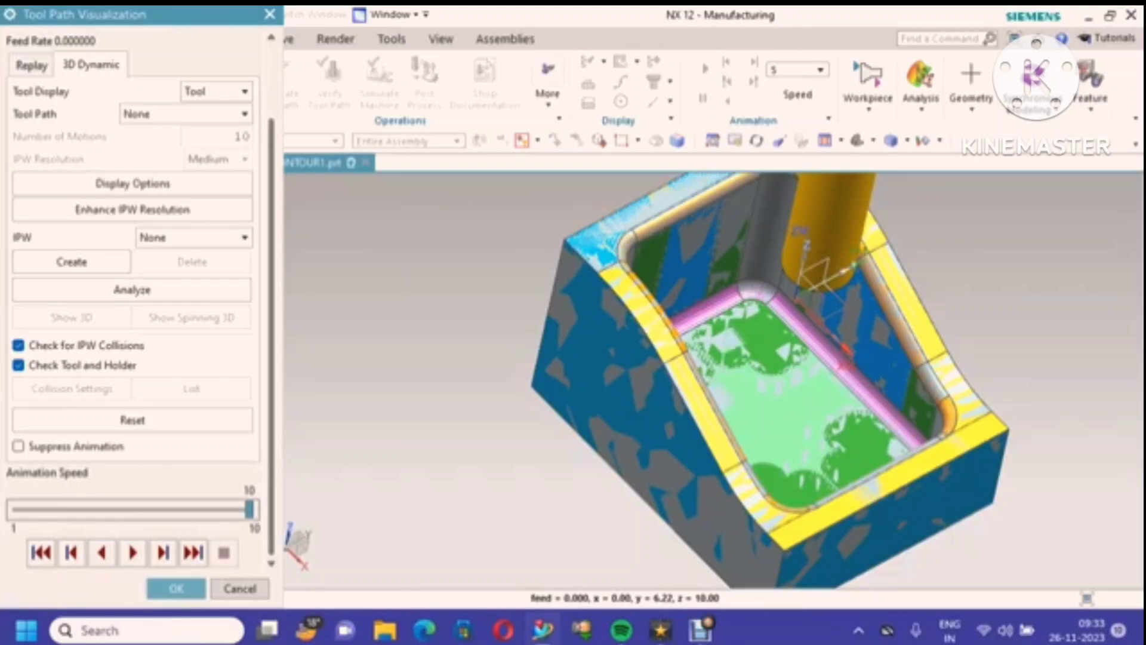
Step: Analyze the simulated workpiece with the color-coded thickness comparison and inspect the whole part
middle_drag(734, 341, 746, 305)
click(132, 289)
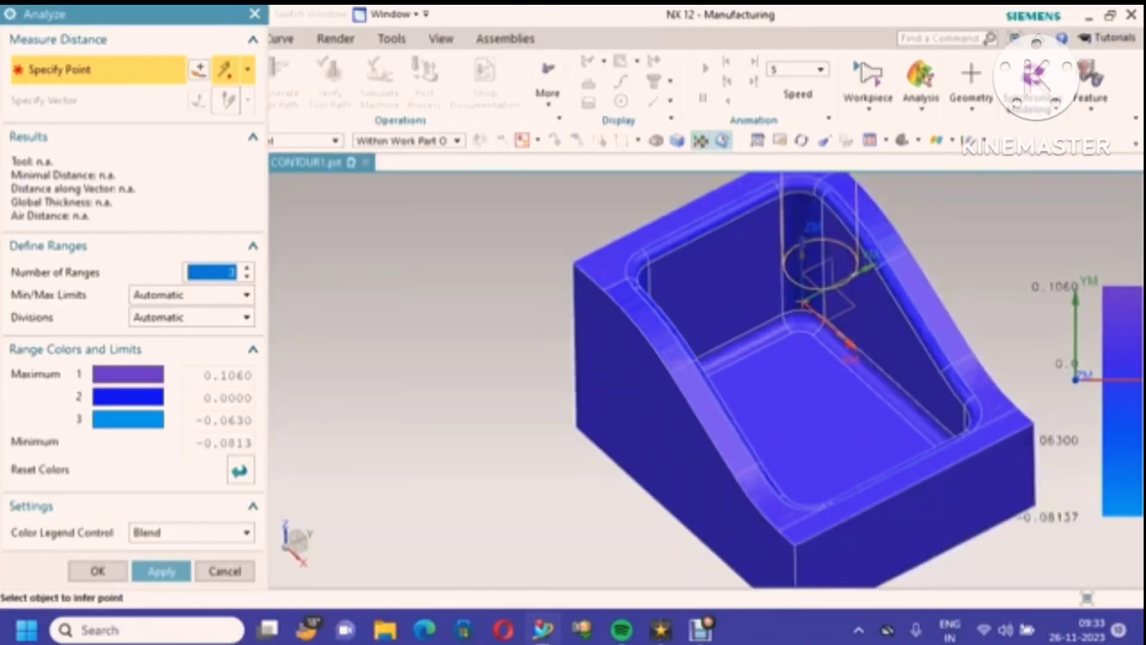
scroll(455, 351, down, 3)
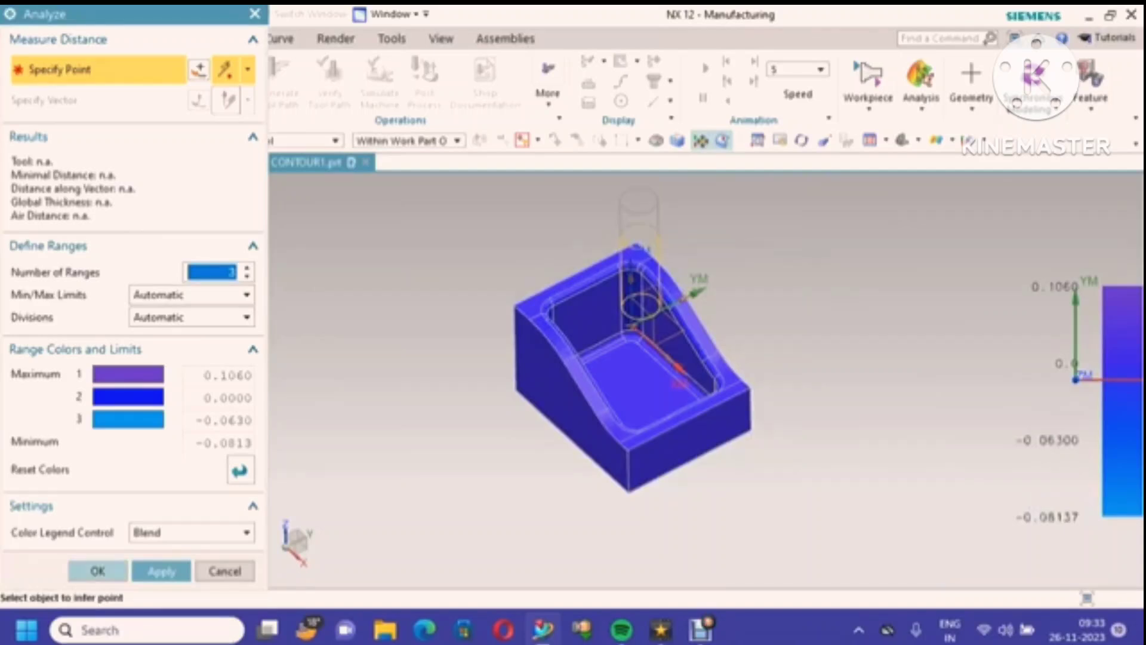
Step: Accept the analysis and tool path visualization, and save the part file
click(97, 571)
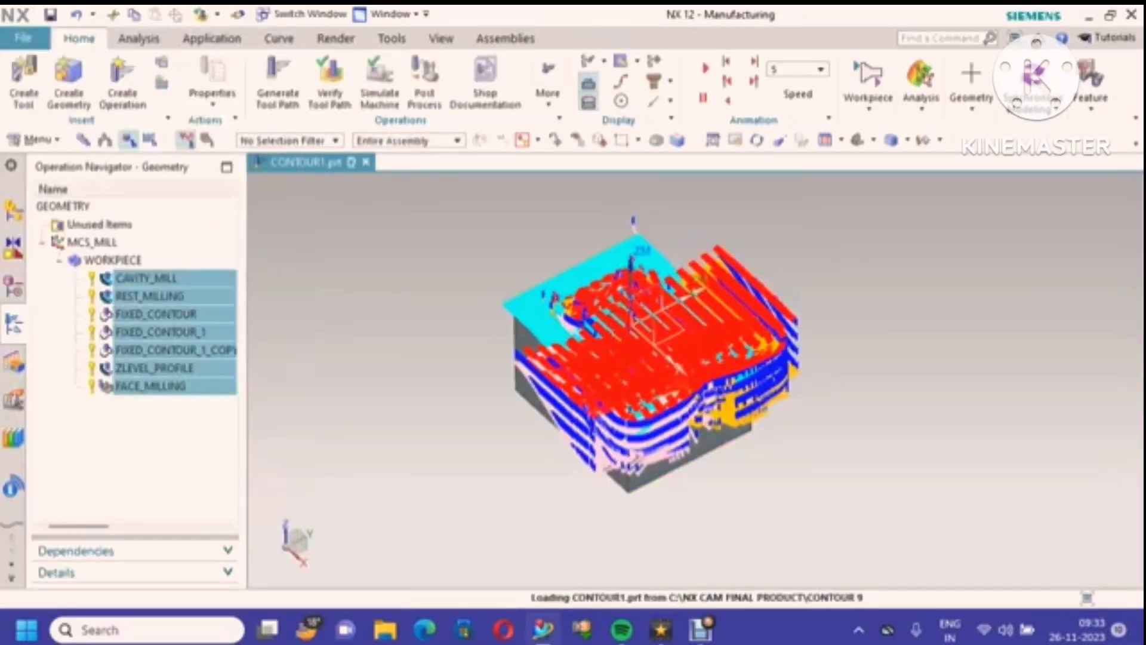
key(ctrl+s)
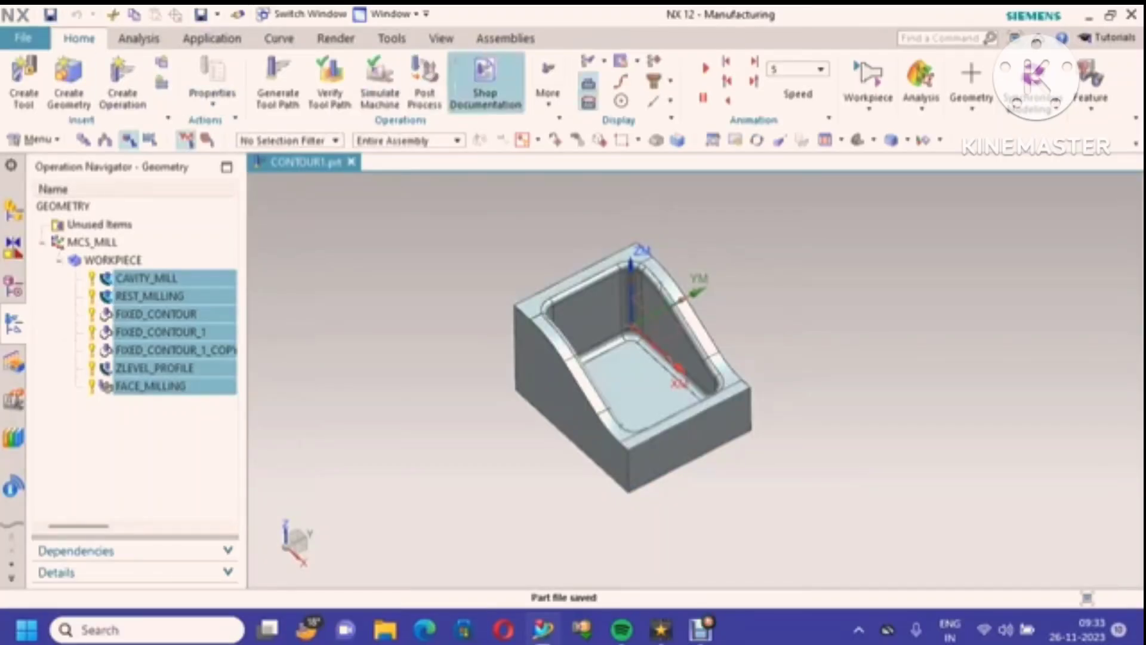
Step: Start postprocessing the selected milling operations and load the mill3ax.pui postprocessor
click(424, 81)
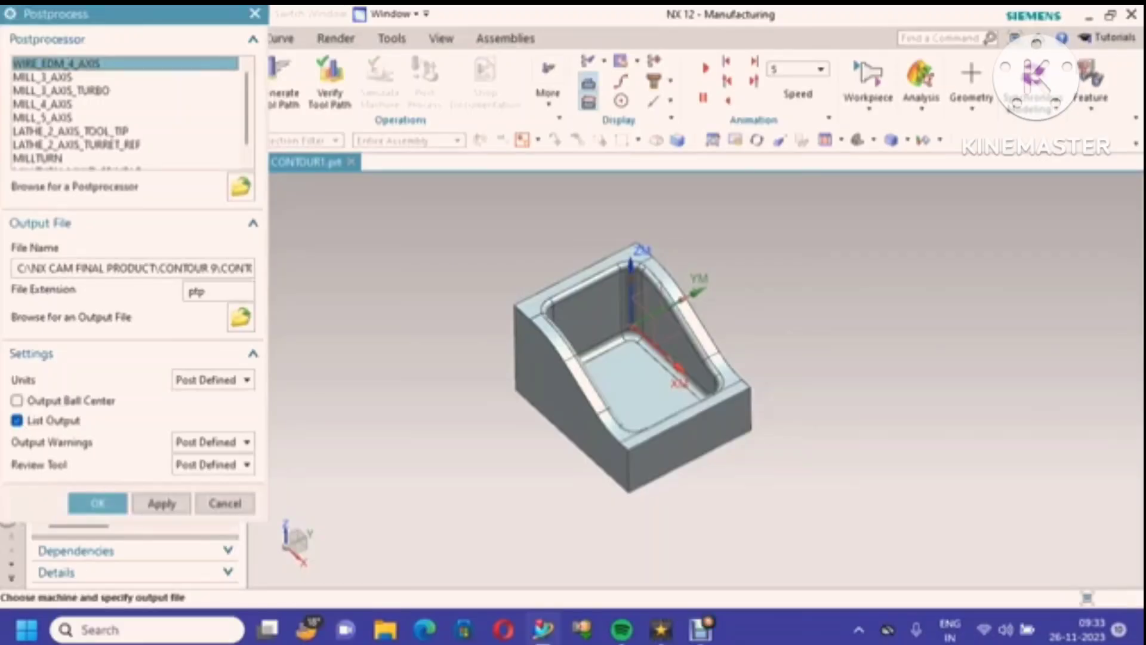
click(43, 77)
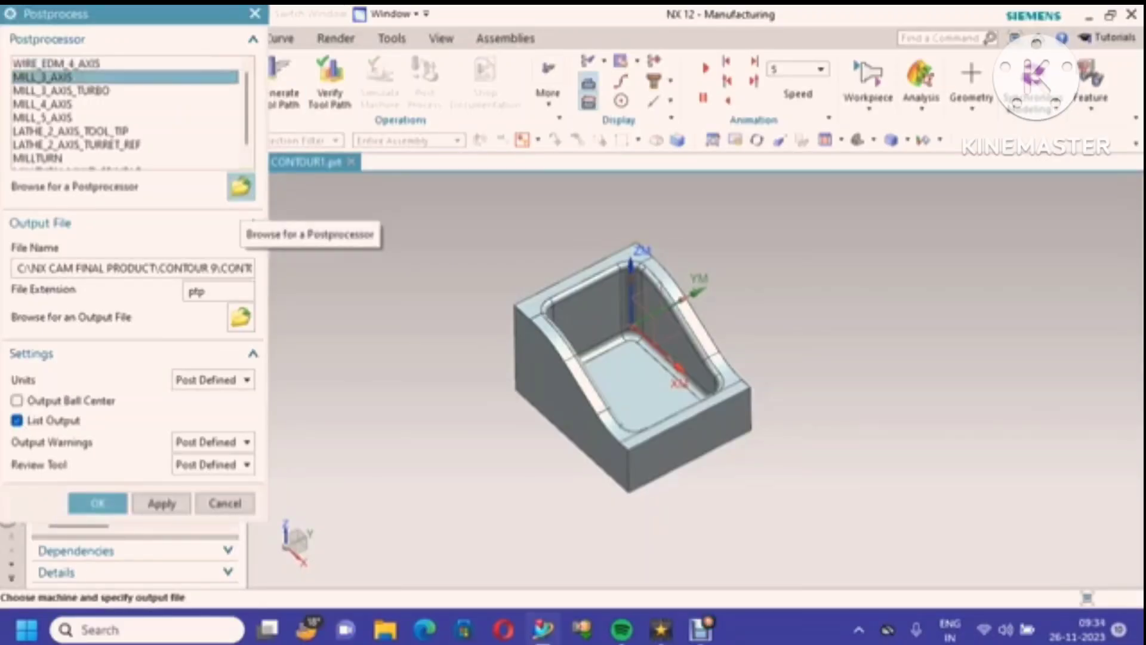
click(240, 187)
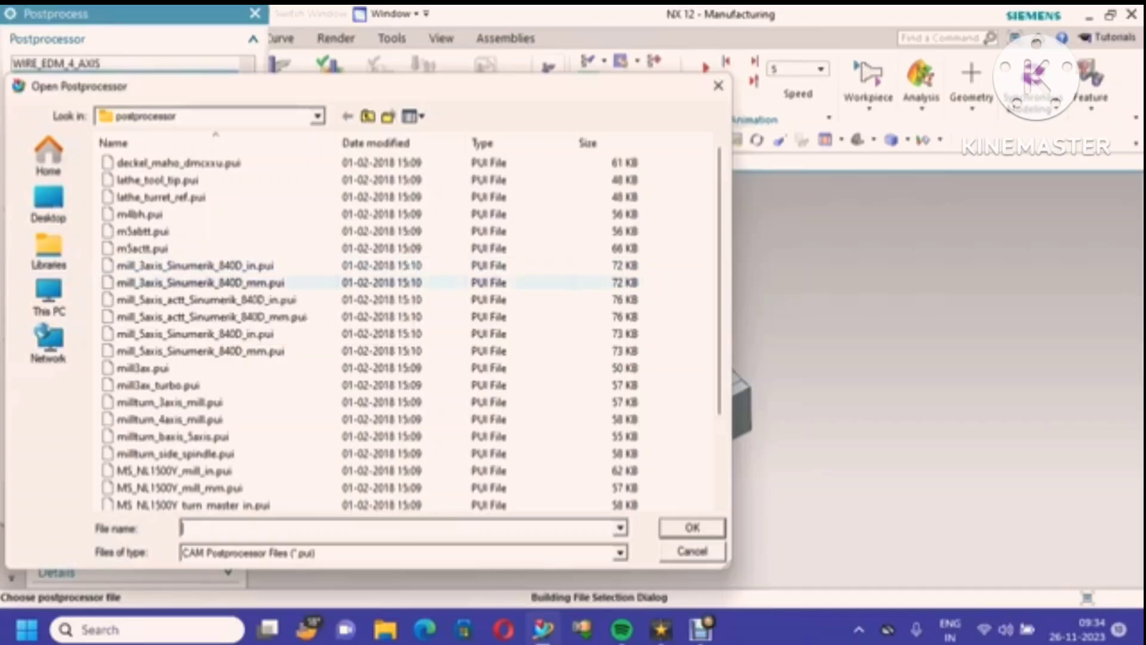
click(143, 368)
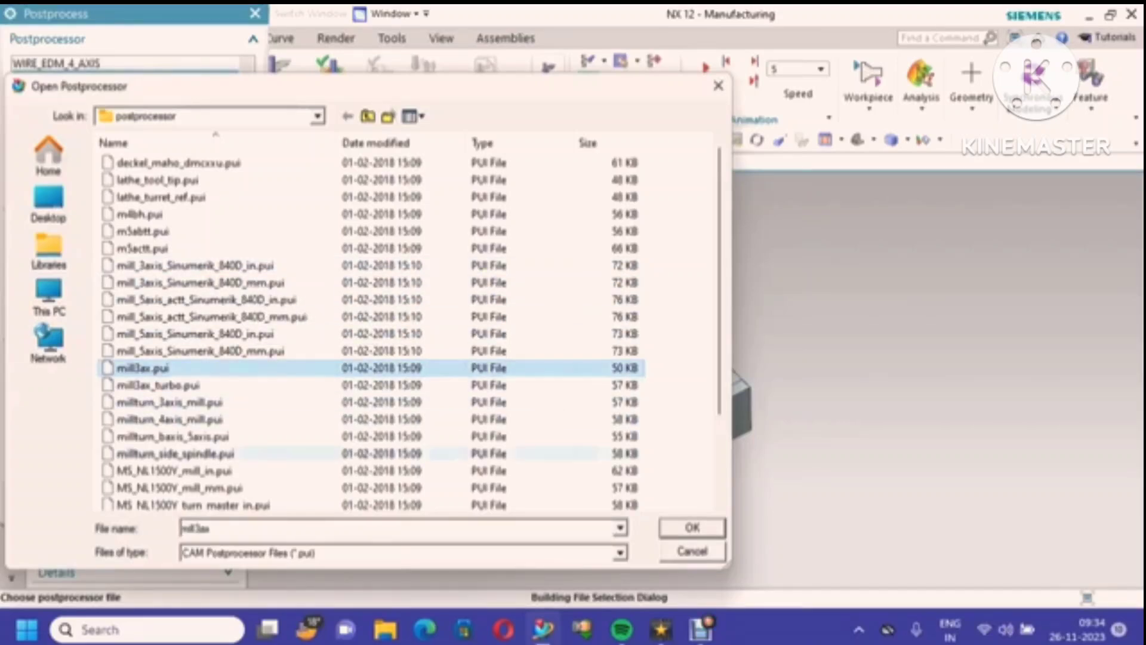
click(693, 528)
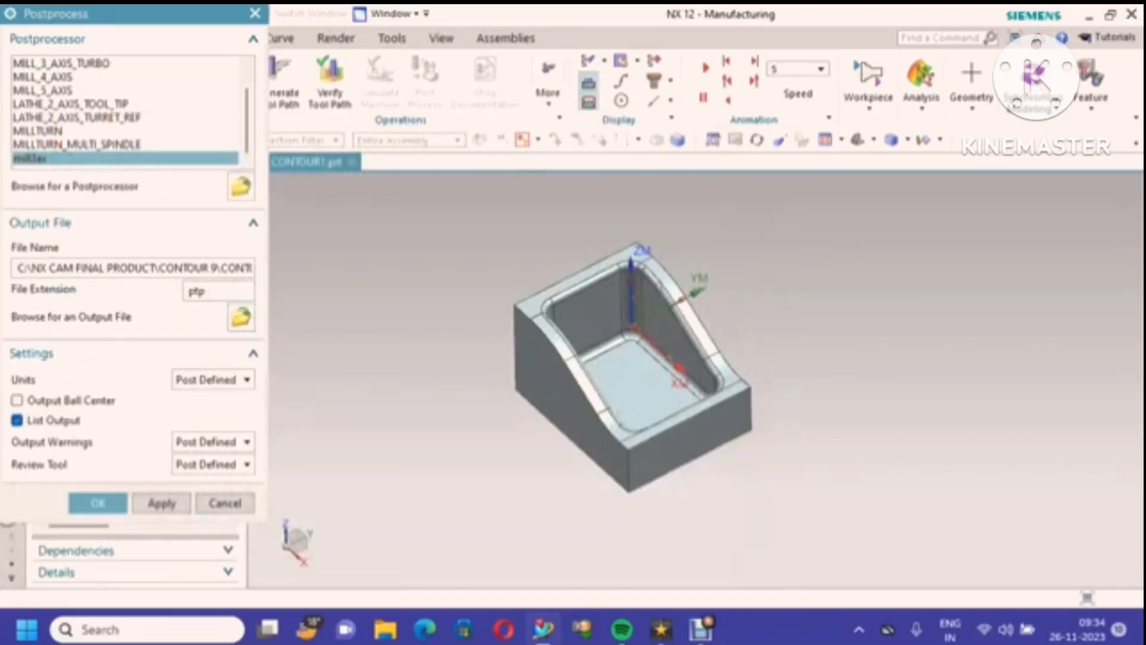
Step: Set the postprocessing output units to Metric/PART and generate the NC code, accepting the units mismatch
click(212, 379)
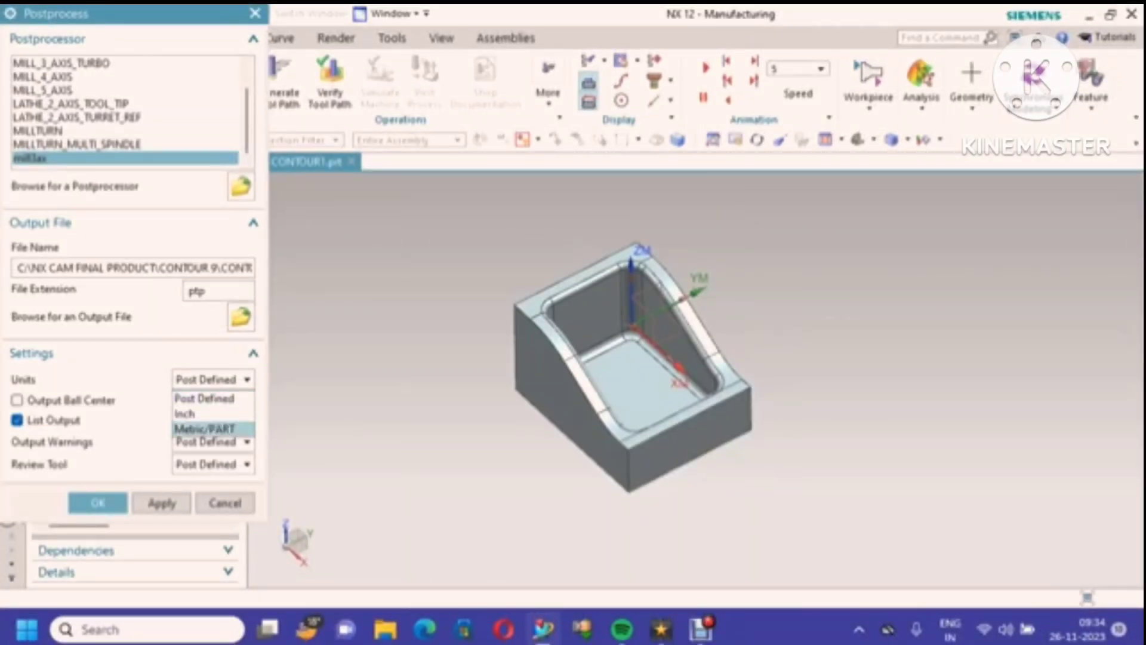
click(205, 428)
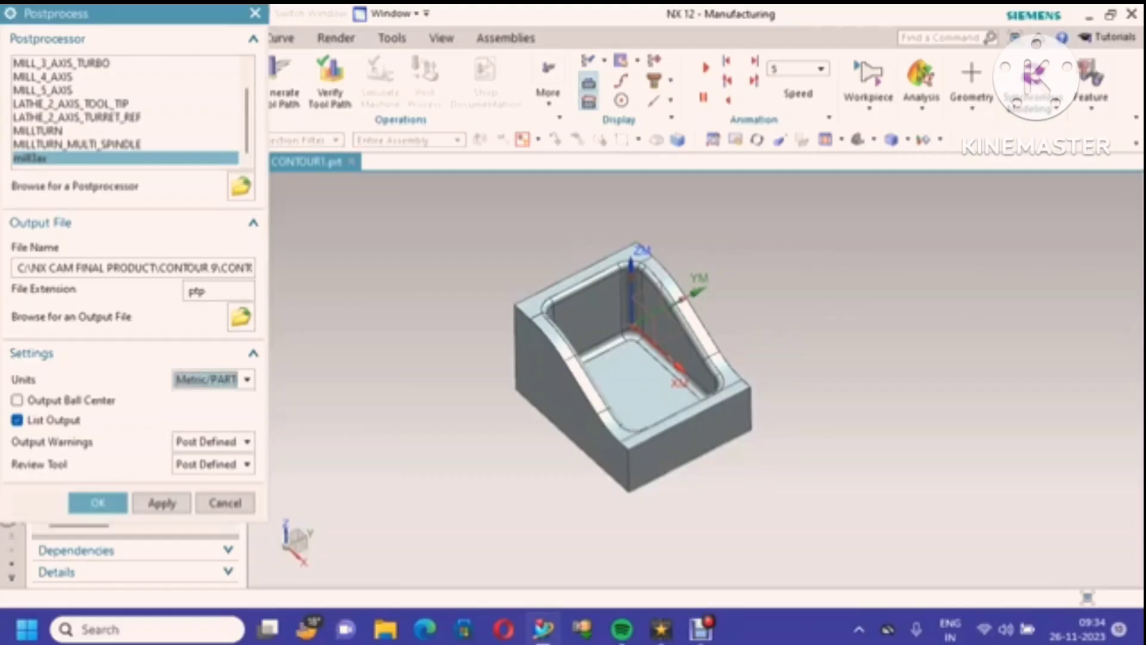
click(98, 503)
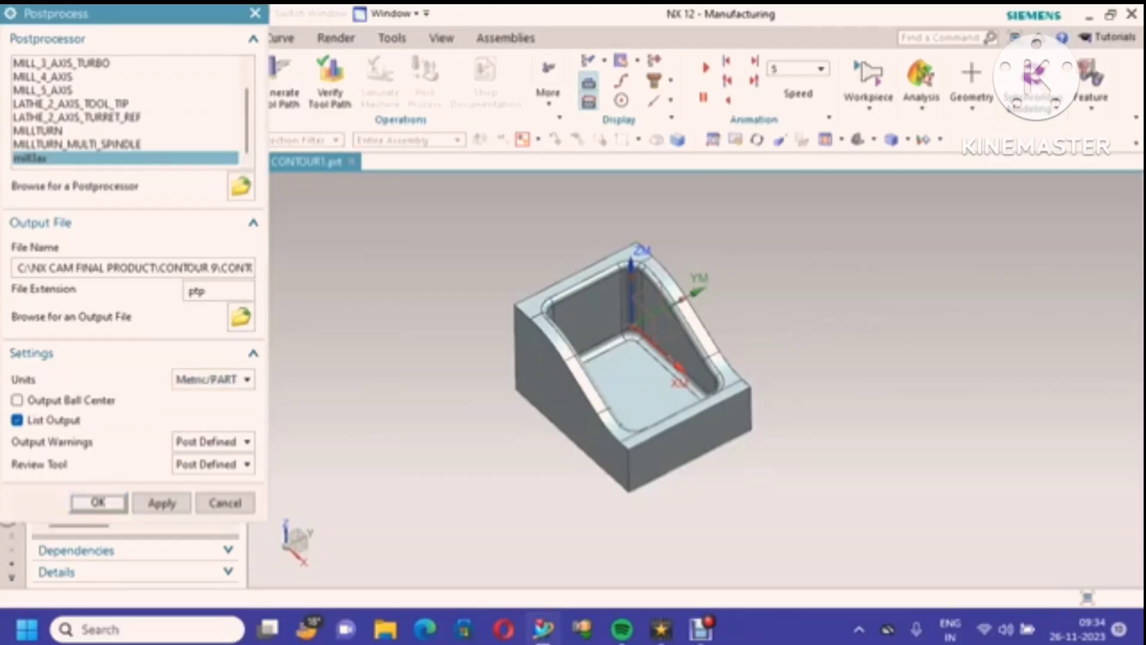
key(Return)
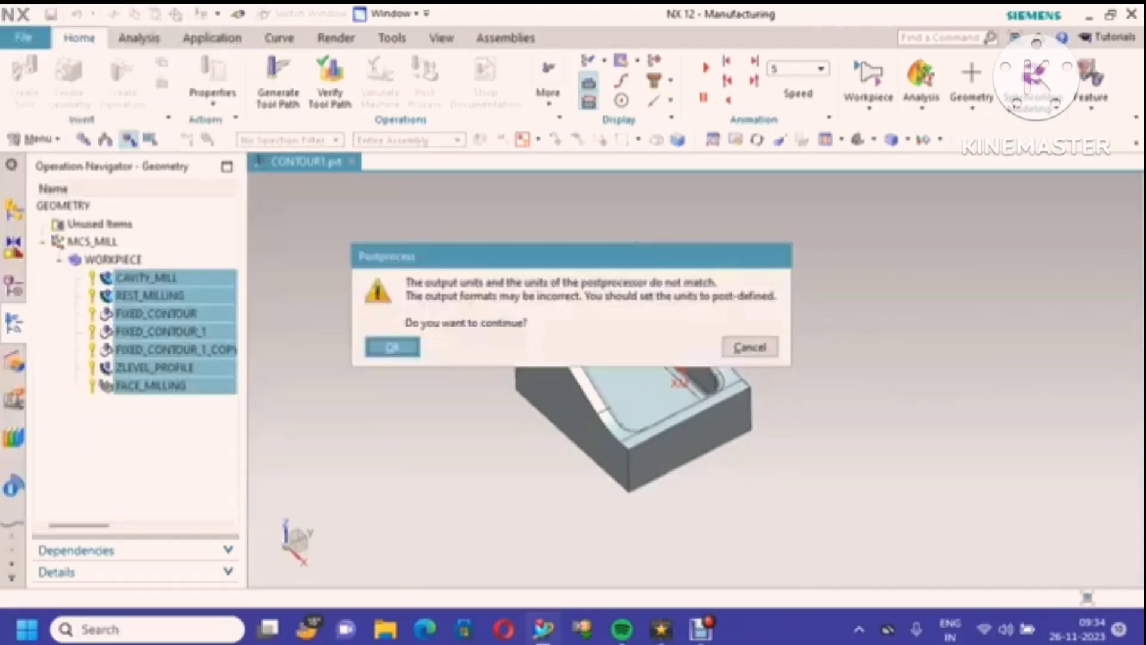
key(Return)
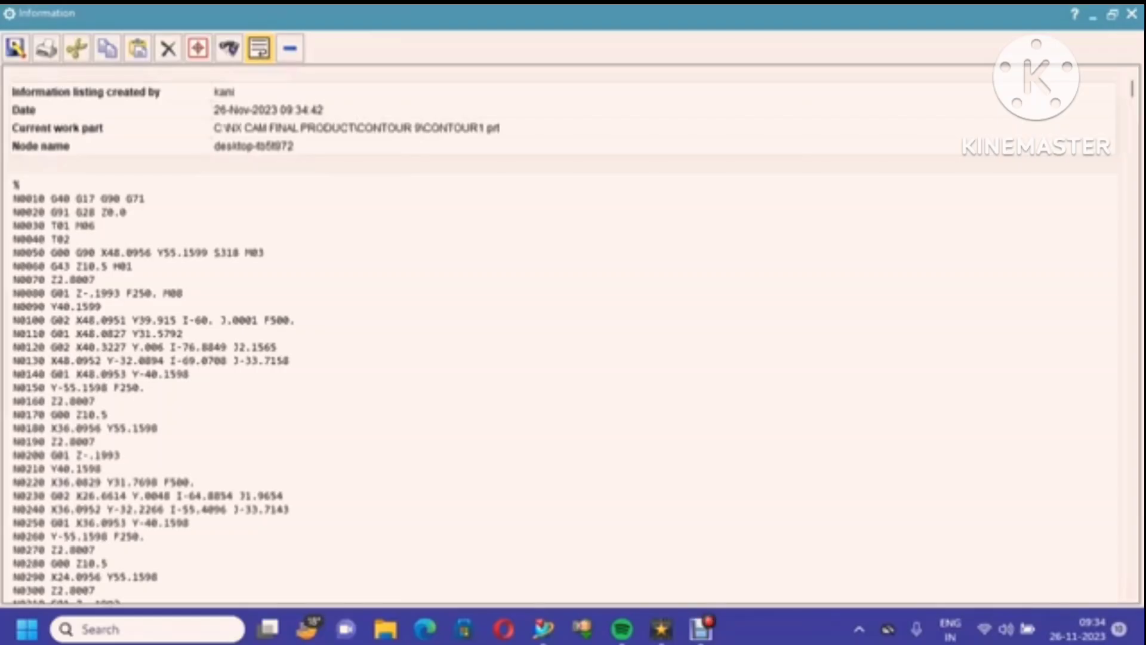
Step: Examine the opening blocks of the generated NC code, including the preparatory codes and spindle commands, and close the listing
scroll(561, 334, down, 2)
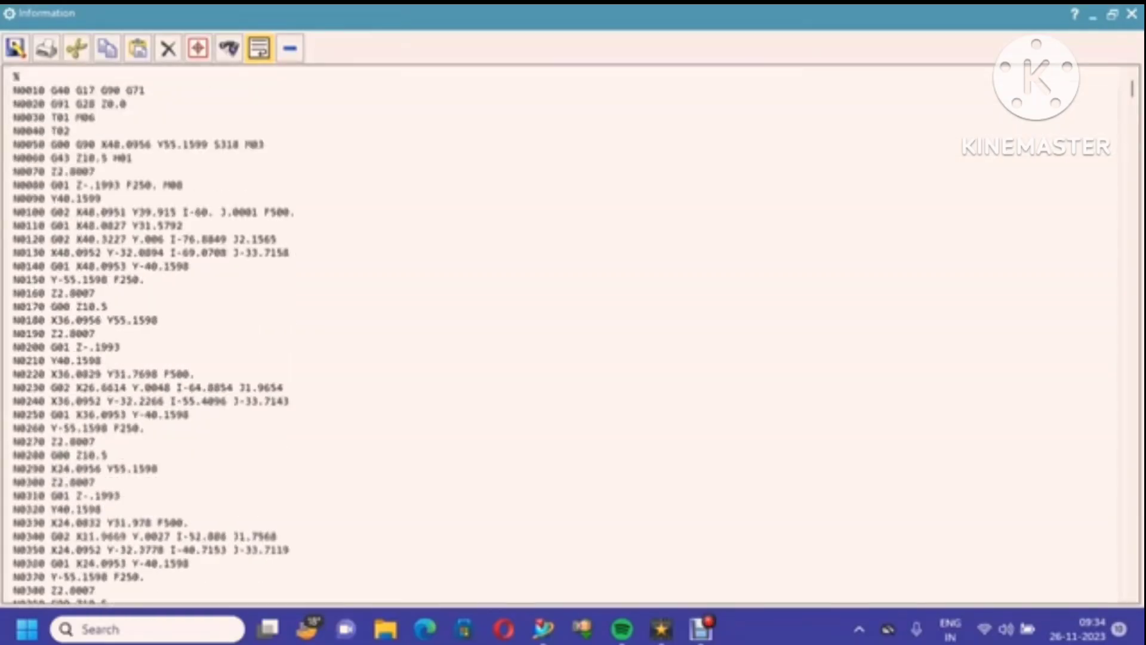
scroll(561, 334, up, 2)
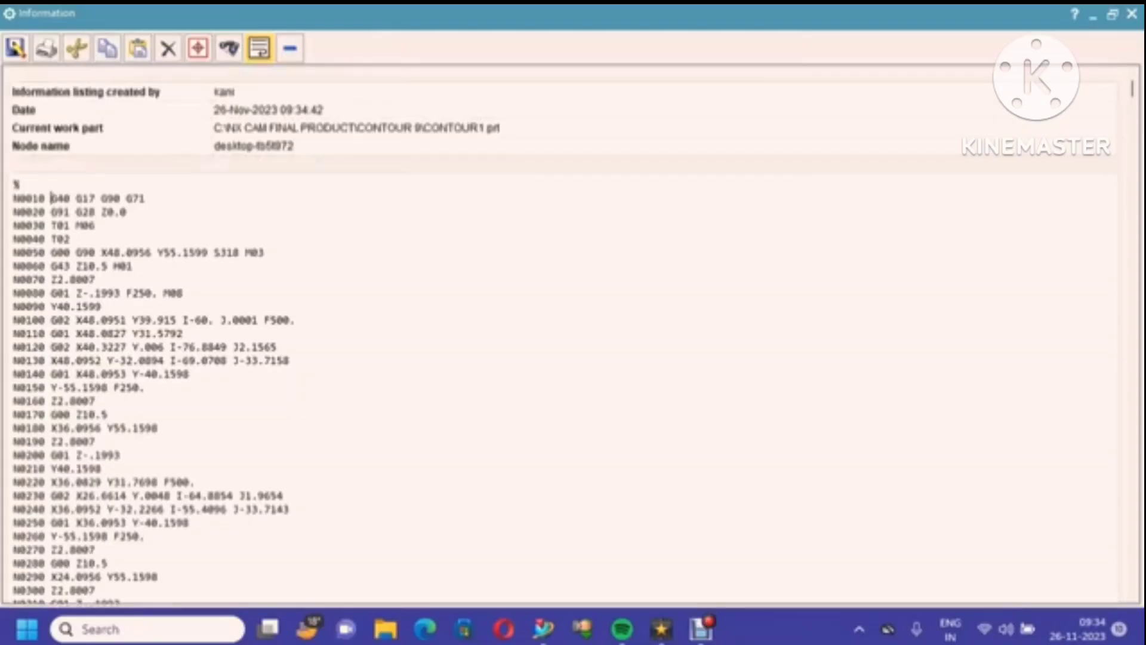
drag(52, 198, 70, 198)
click(96, 198)
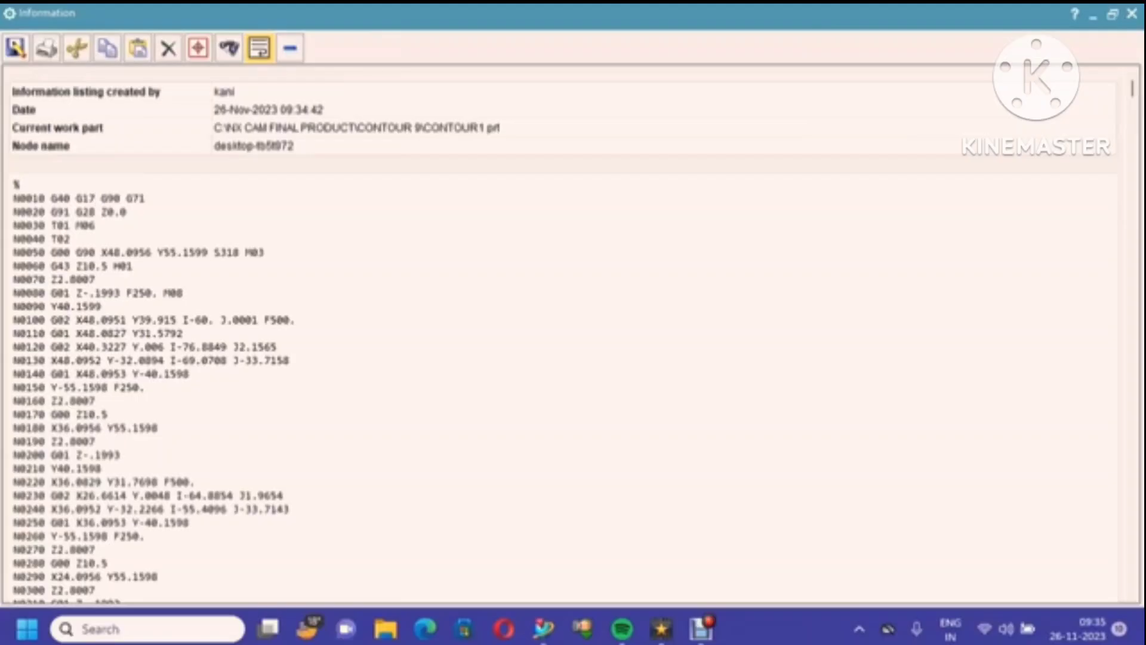
click(146, 199)
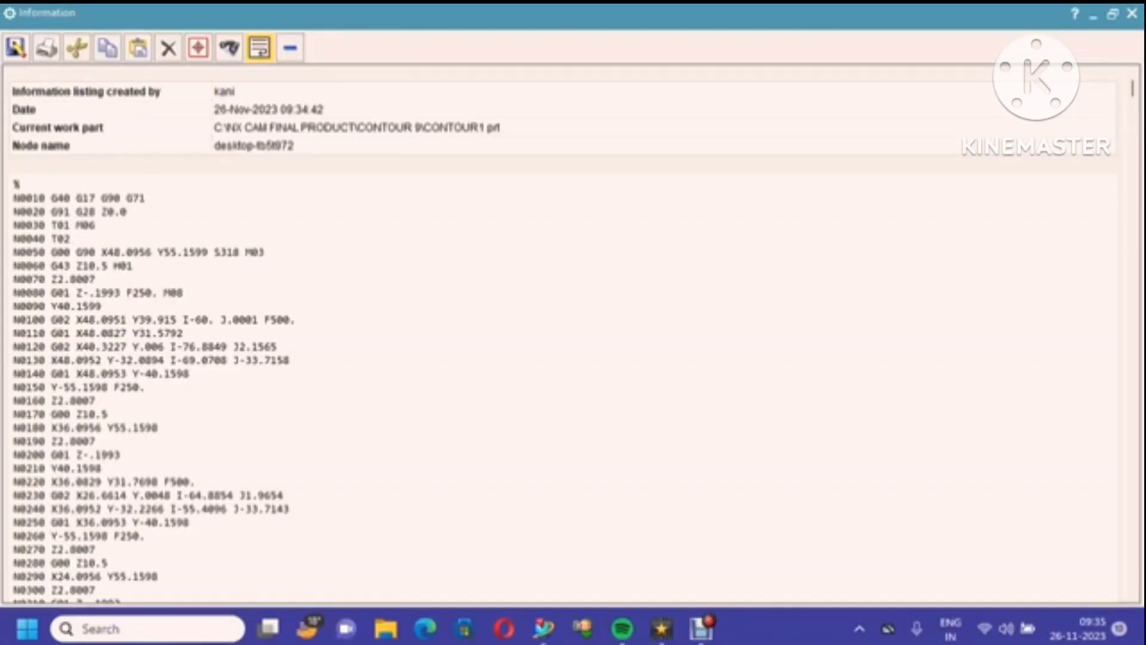
click(265, 252)
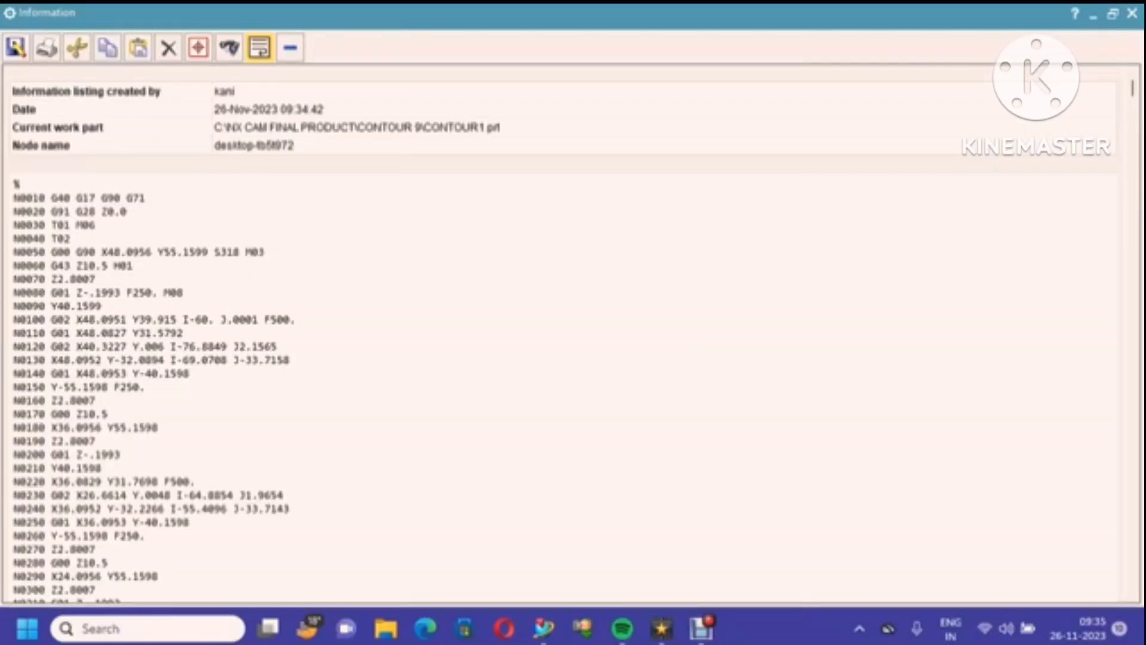
scroll(567, 334, down, 8)
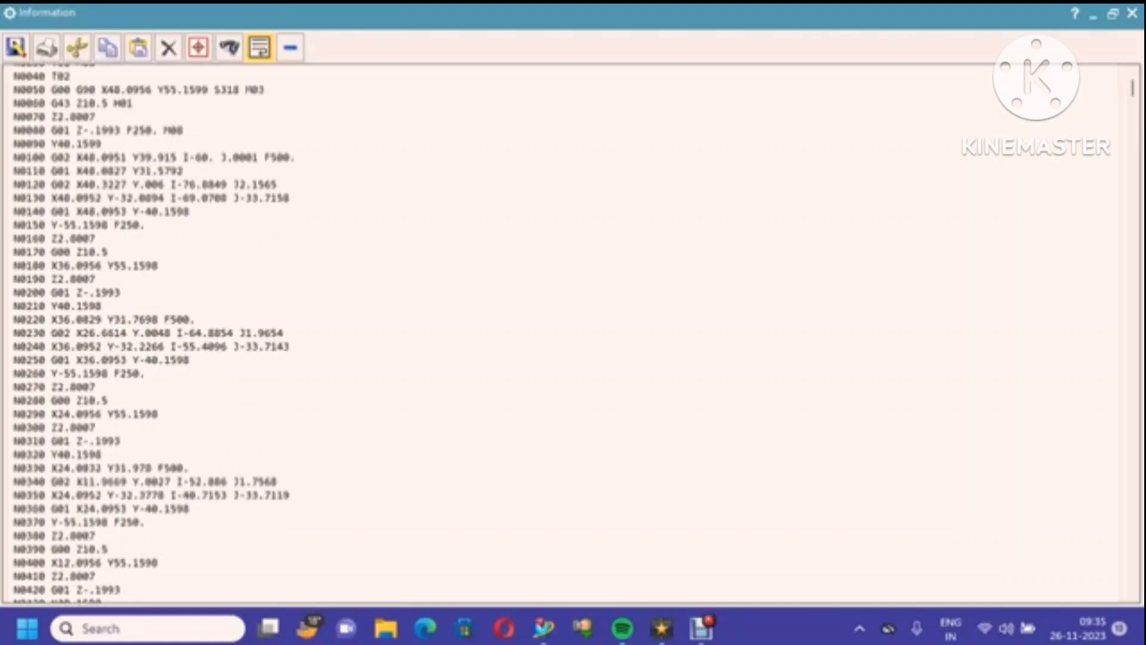
scroll(567, 334, up, 8)
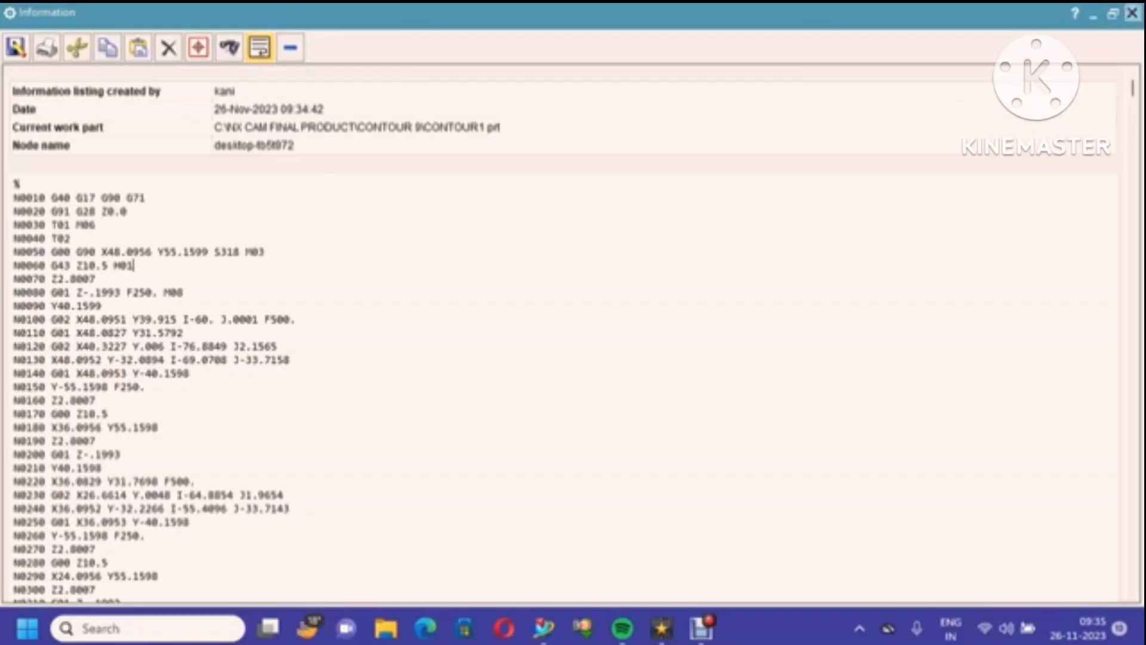
click(1132, 13)
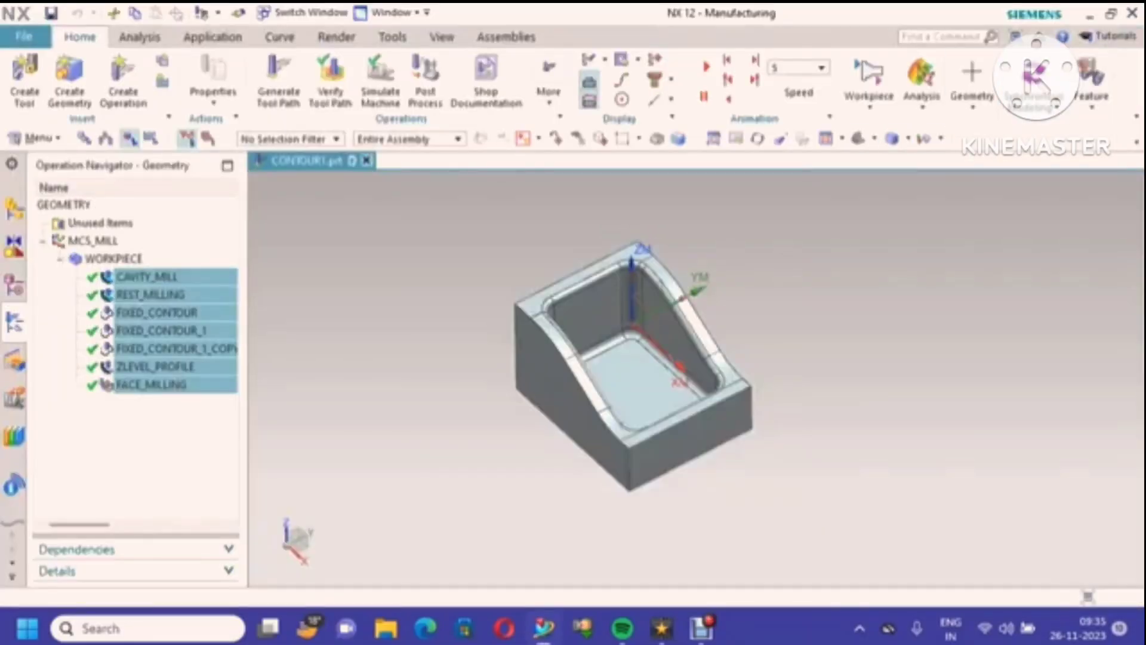
Step: Close the simulation controls, show the operations by machine tool, and open GENERIC_MACHINE for editing
key(ctrl+s)
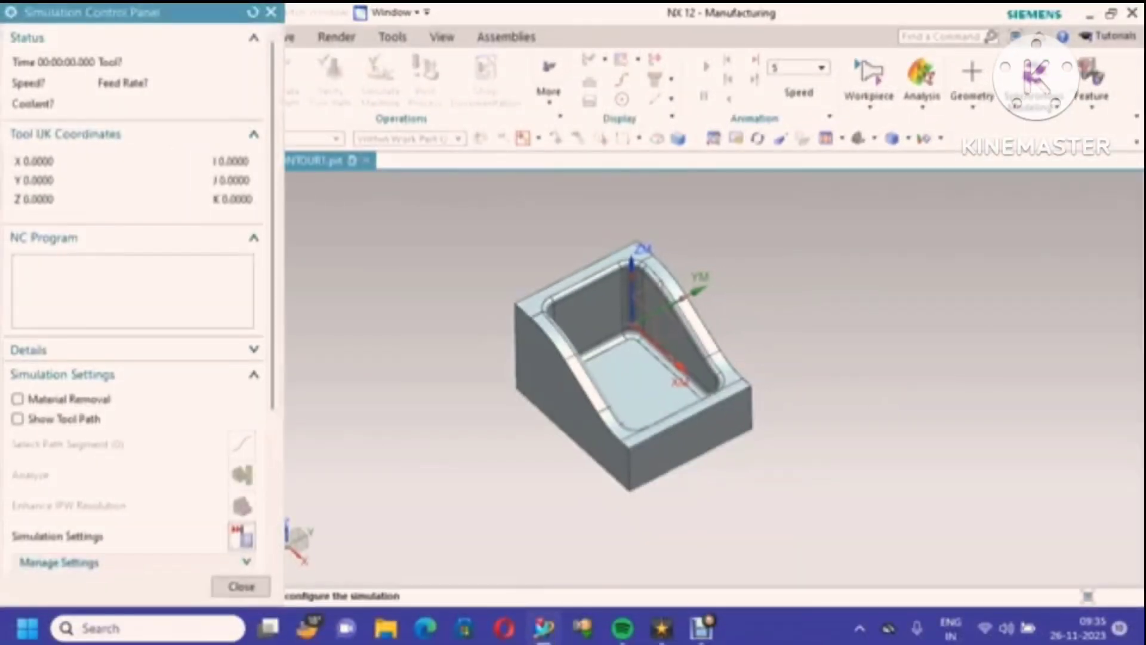
click(271, 12)
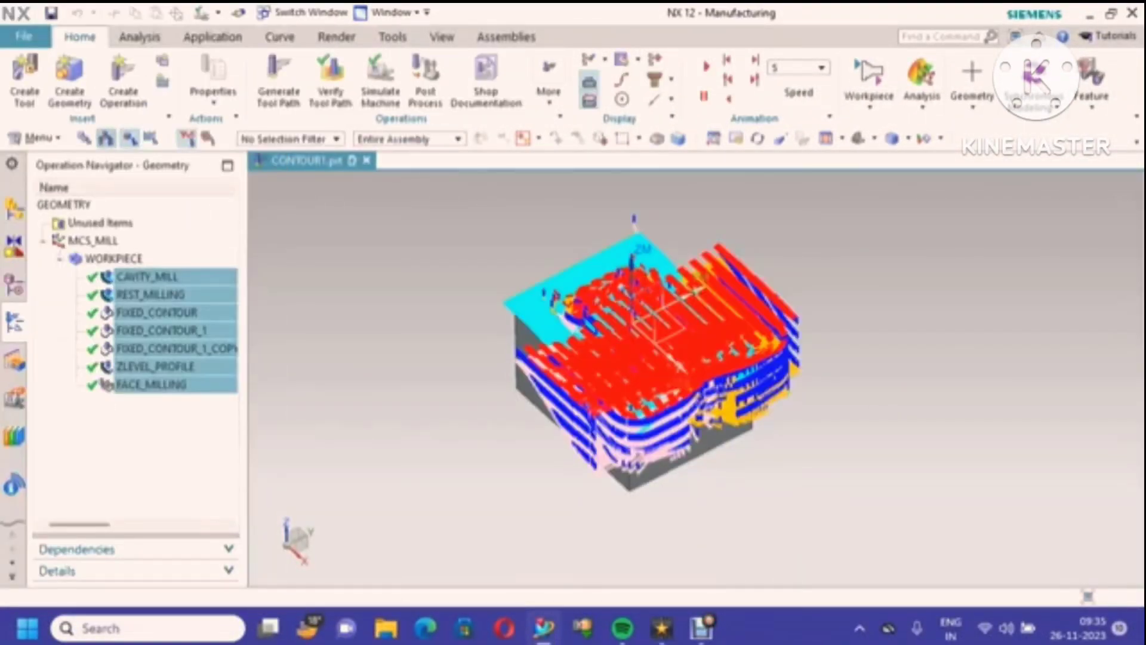
click(107, 139)
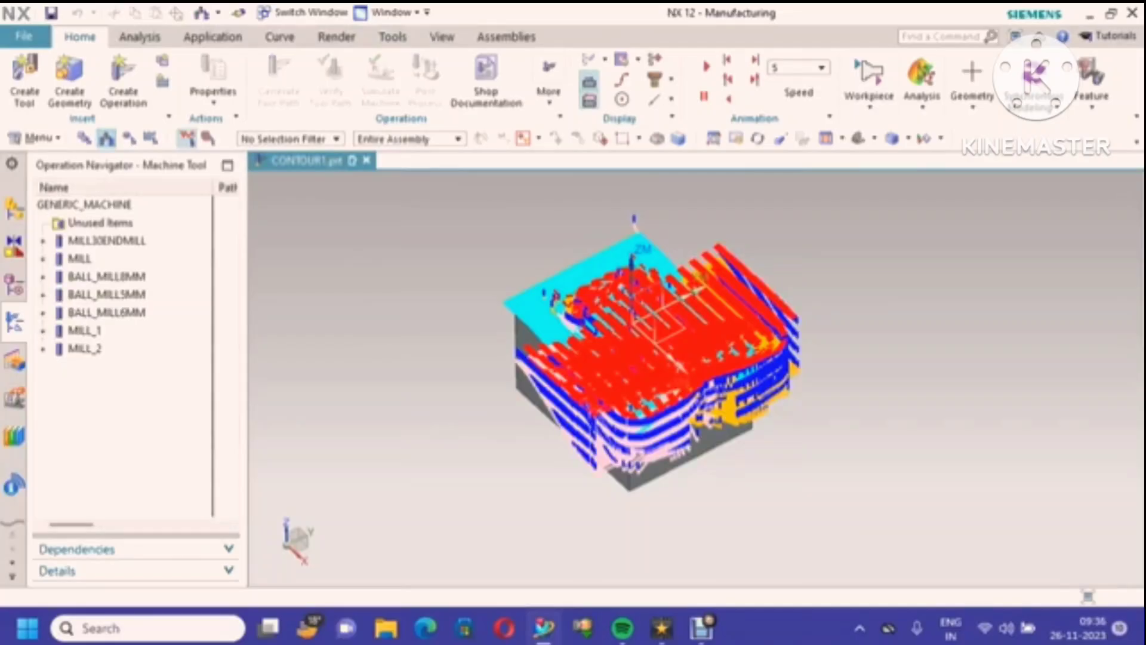
click(84, 205)
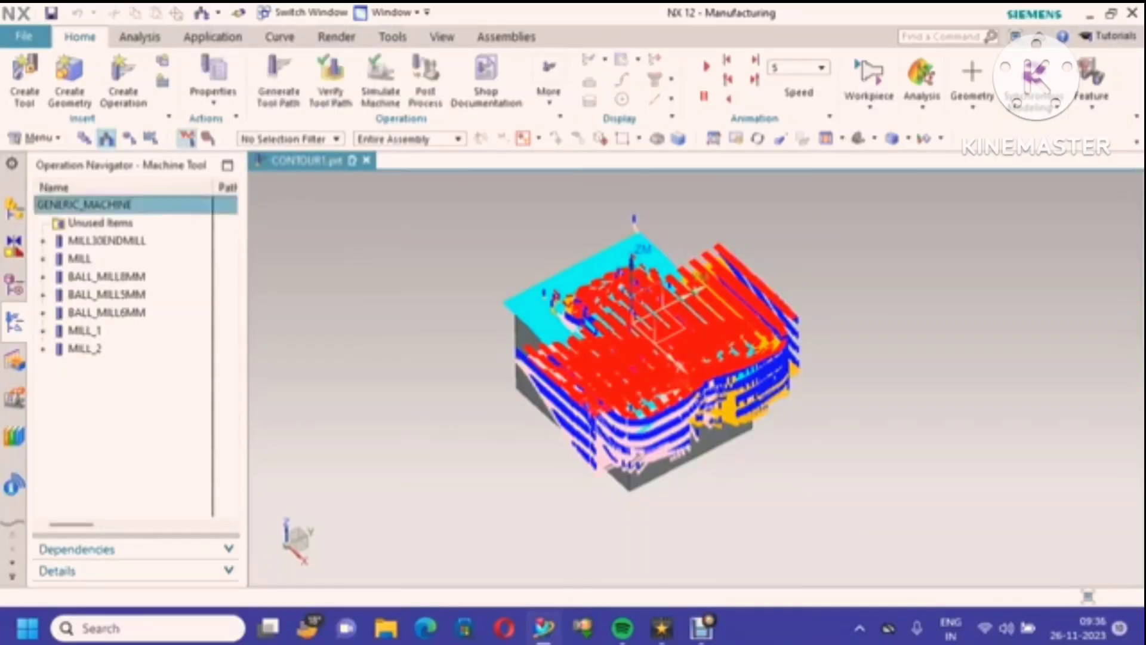
right_click(112, 204)
click(152, 214)
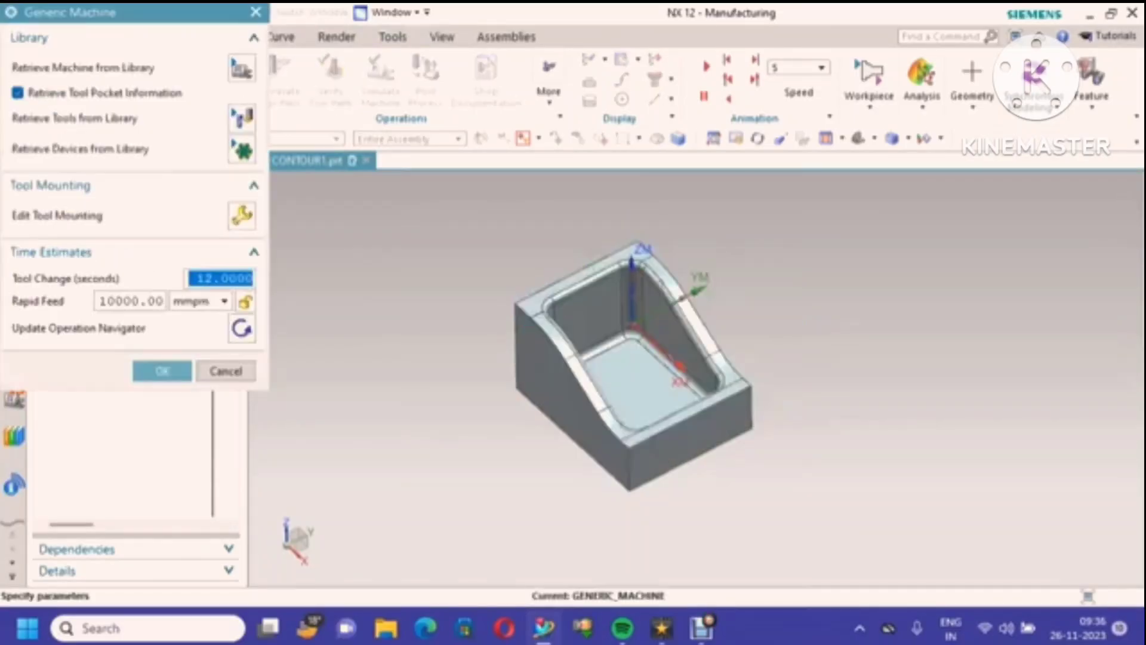
Step: Retrieve the sim01_mill_3ax_tnc vertical three-axis machine from the MILL class of the machine library
click(242, 69)
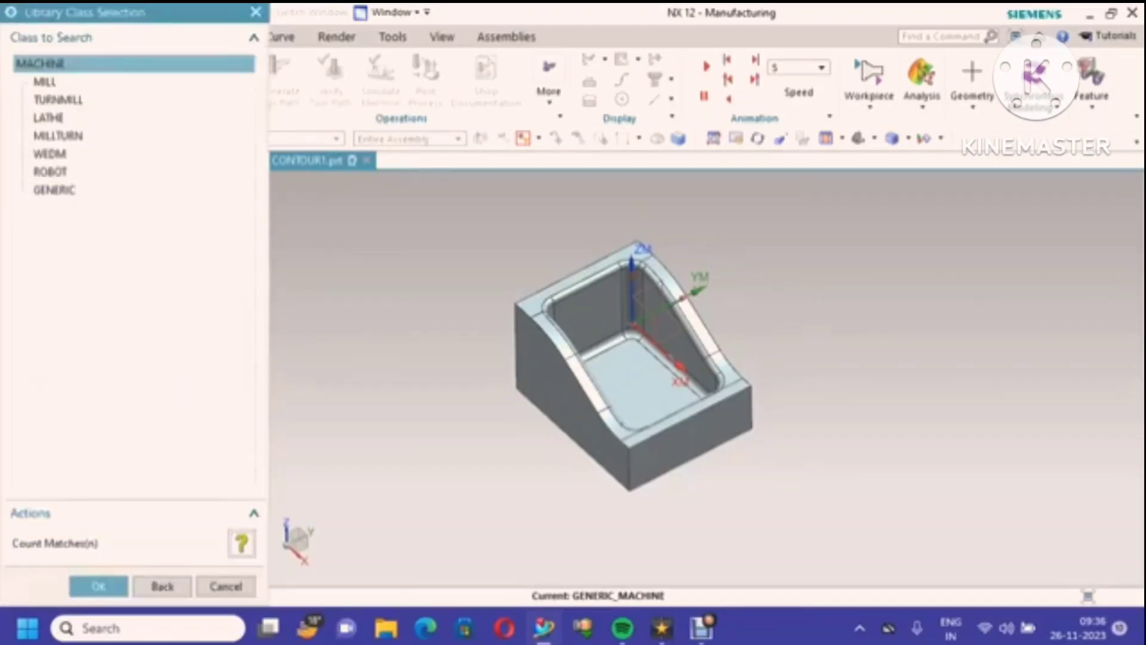
click(45, 82)
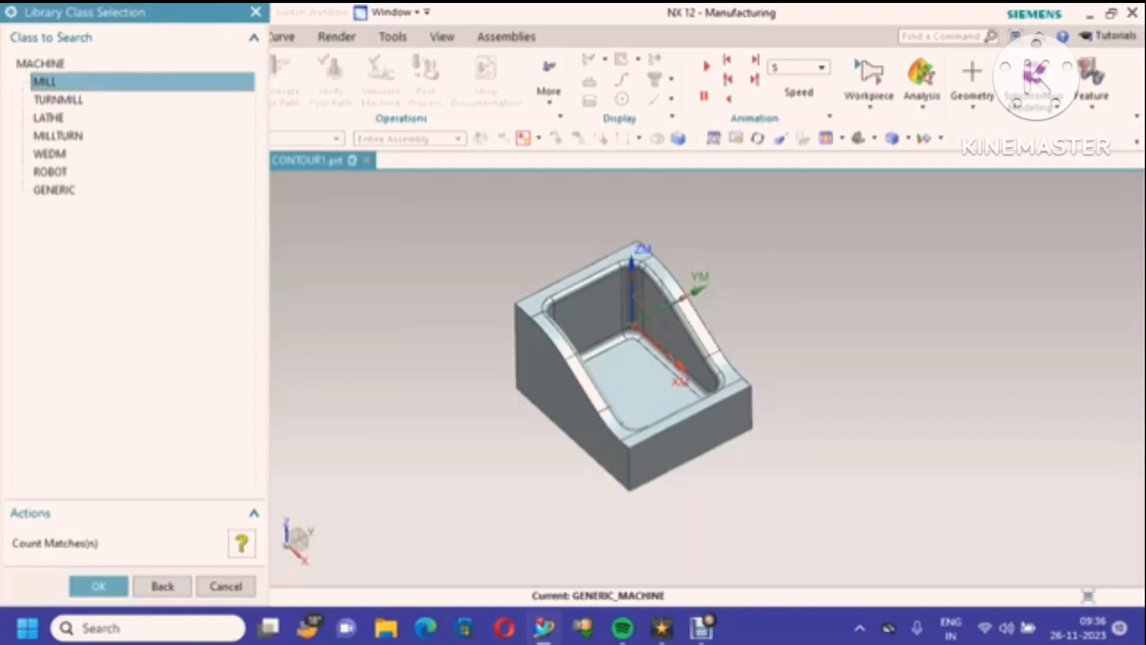
click(98, 586)
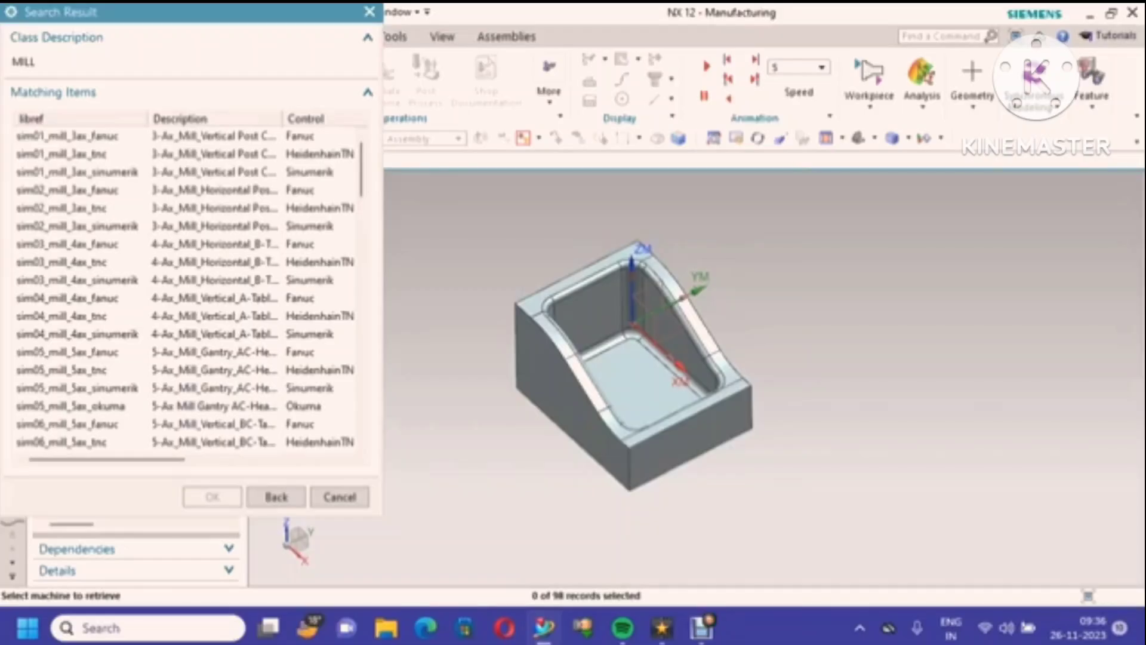
click(107, 154)
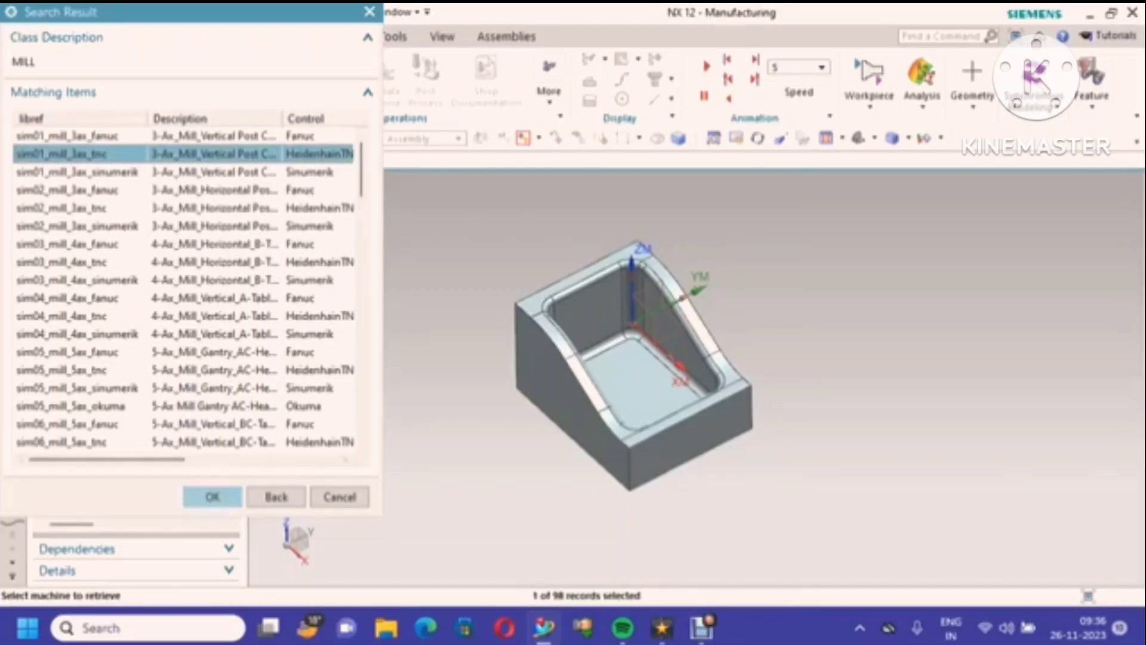
click(213, 496)
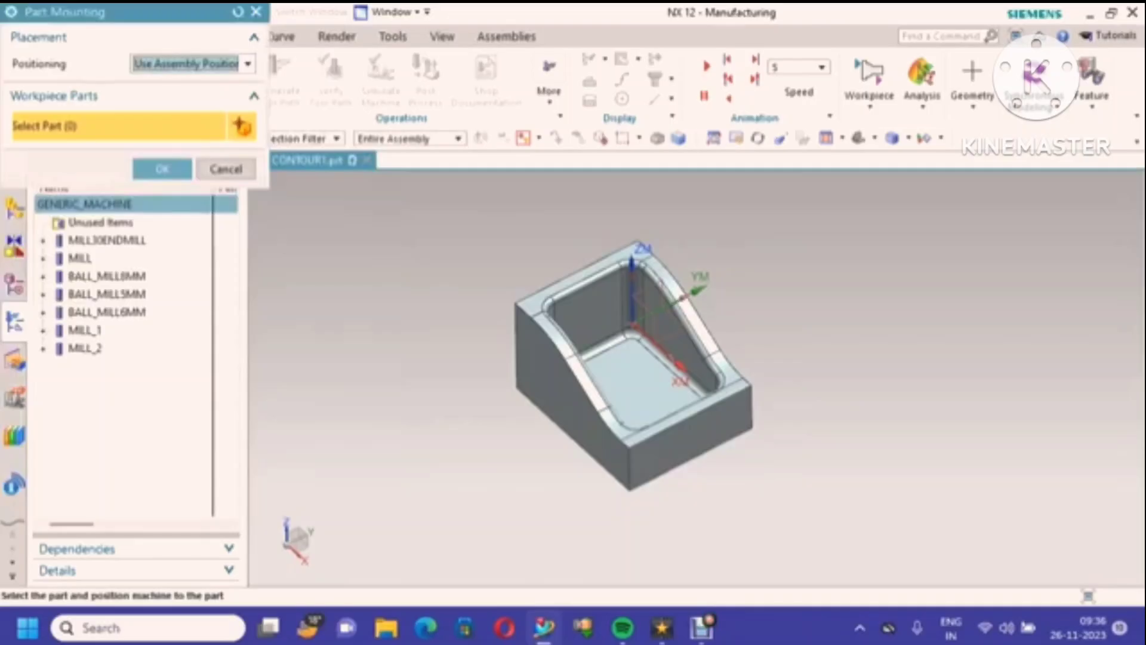
Step: Mount the part on the machine using a part mount junction at its lower corner, X -50, Y -40, Z -60, and close the report
click(191, 63)
click(191, 97)
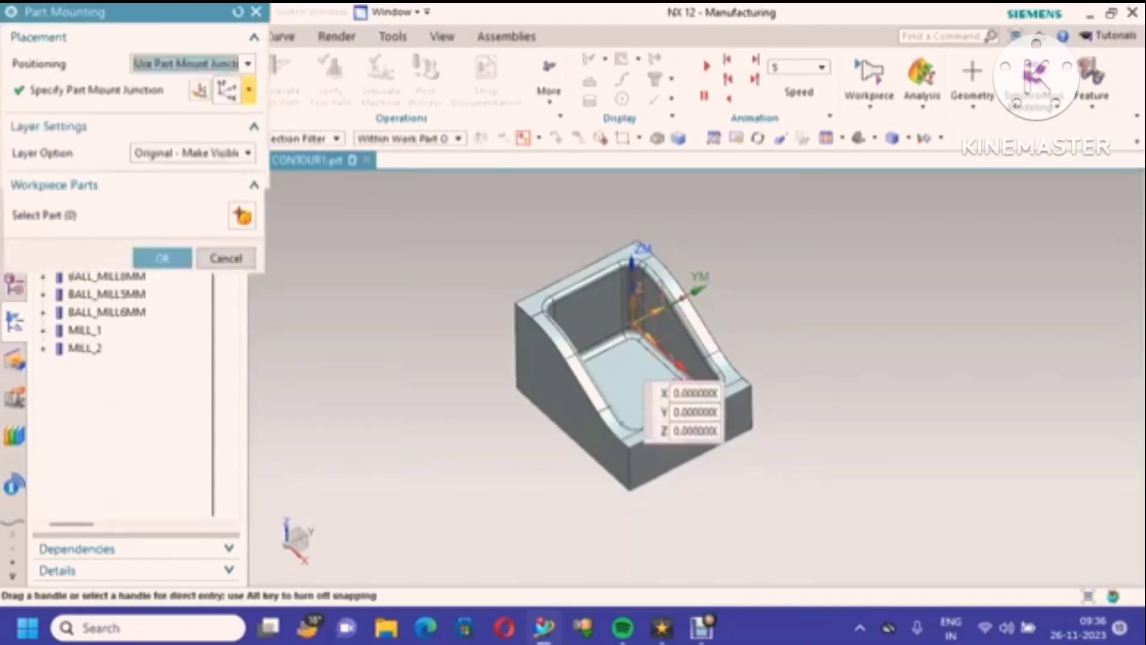
scroll(498, 449, up, 3)
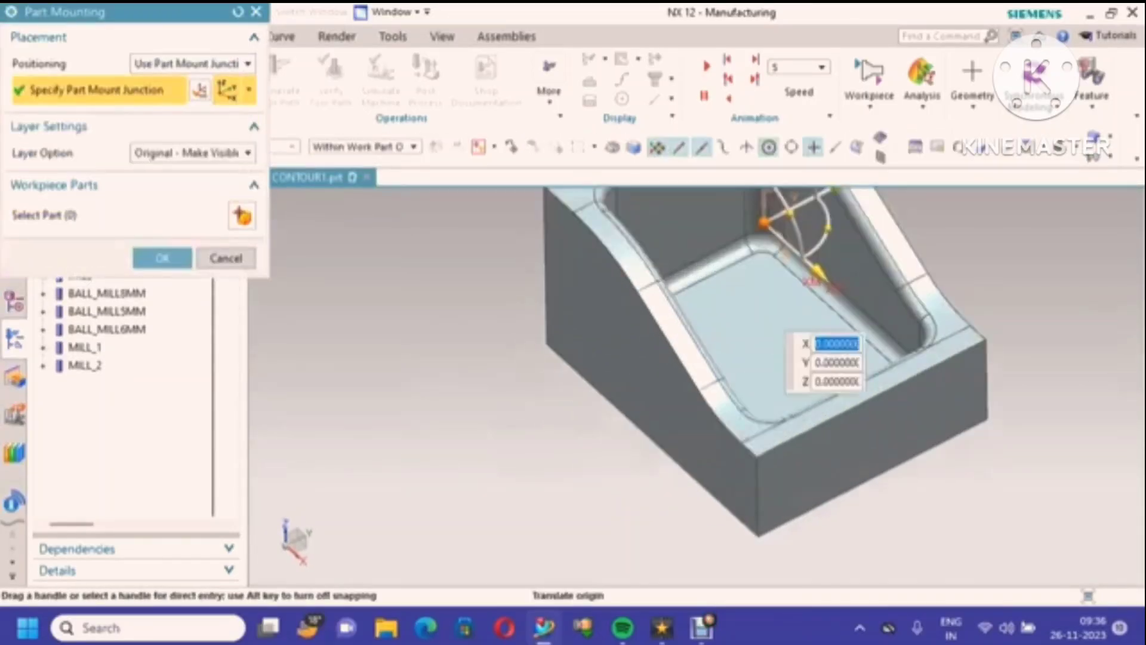
scroll(499, 449, down, 2)
click(530, 382)
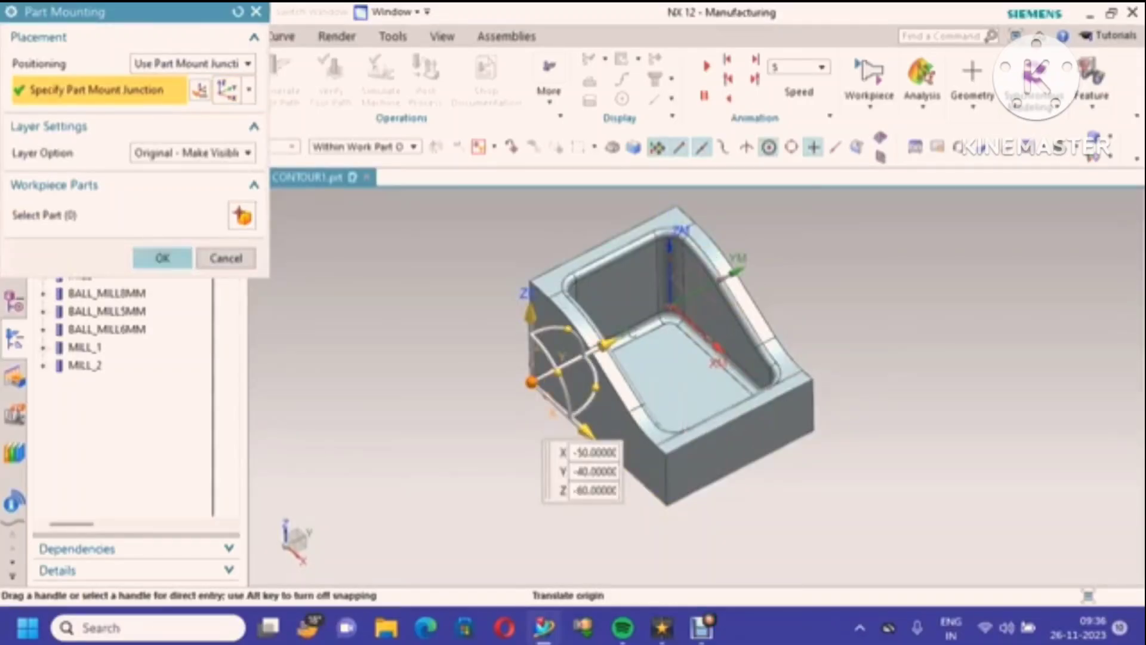
click(162, 257)
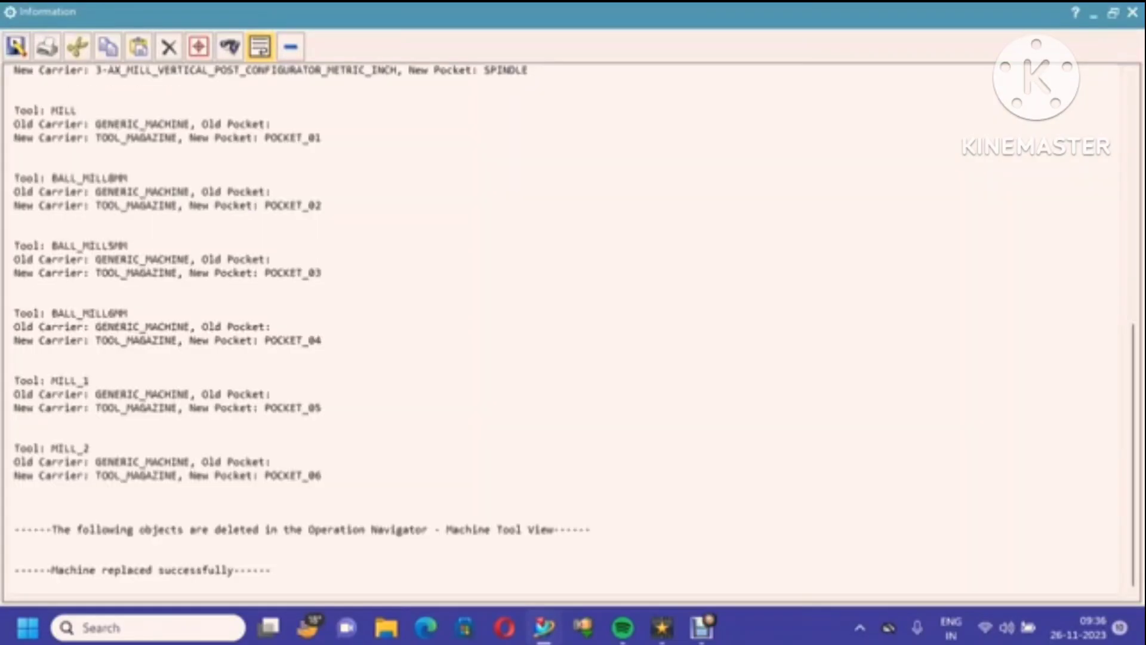
click(1132, 12)
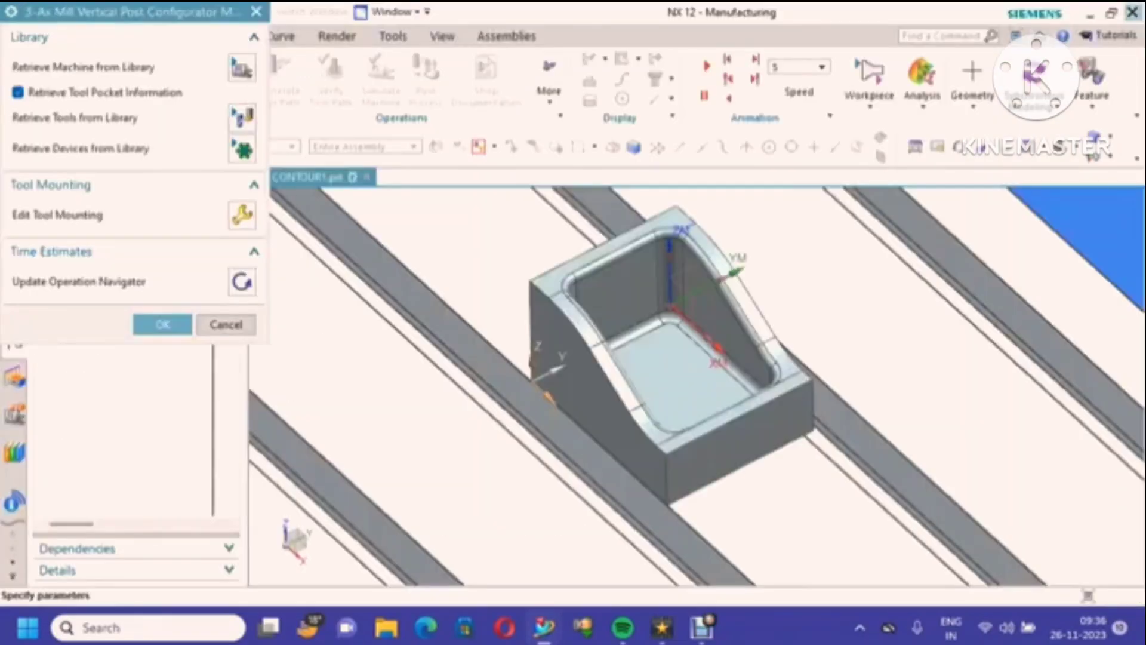
scroll(886, 314, down, 9)
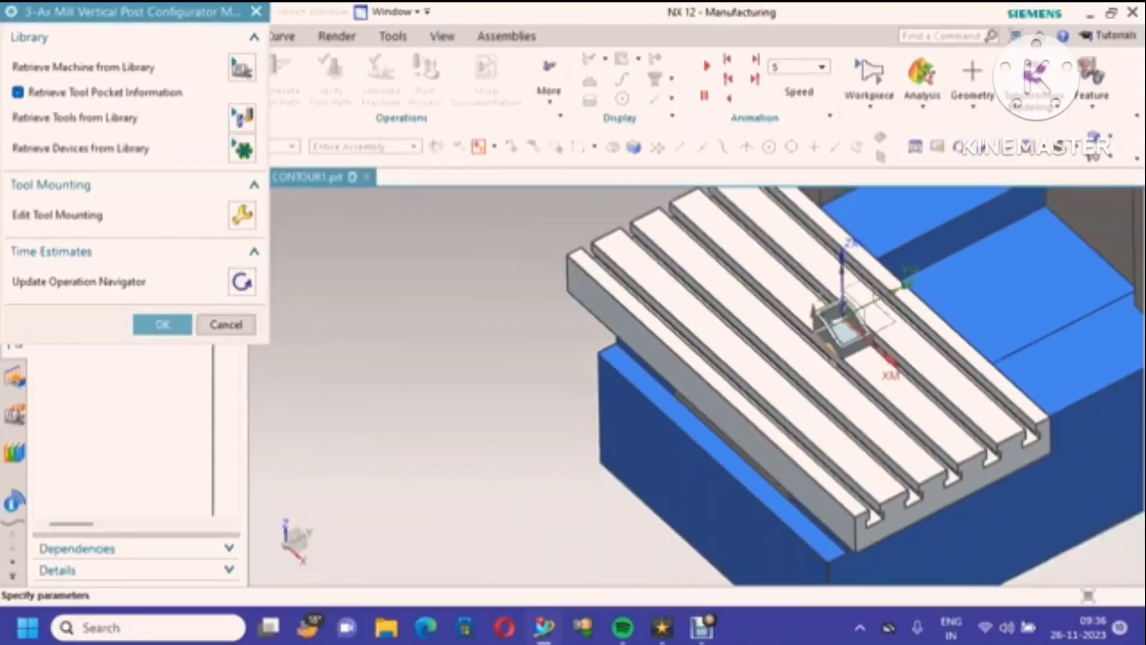
scroll(955, 310, up, 6)
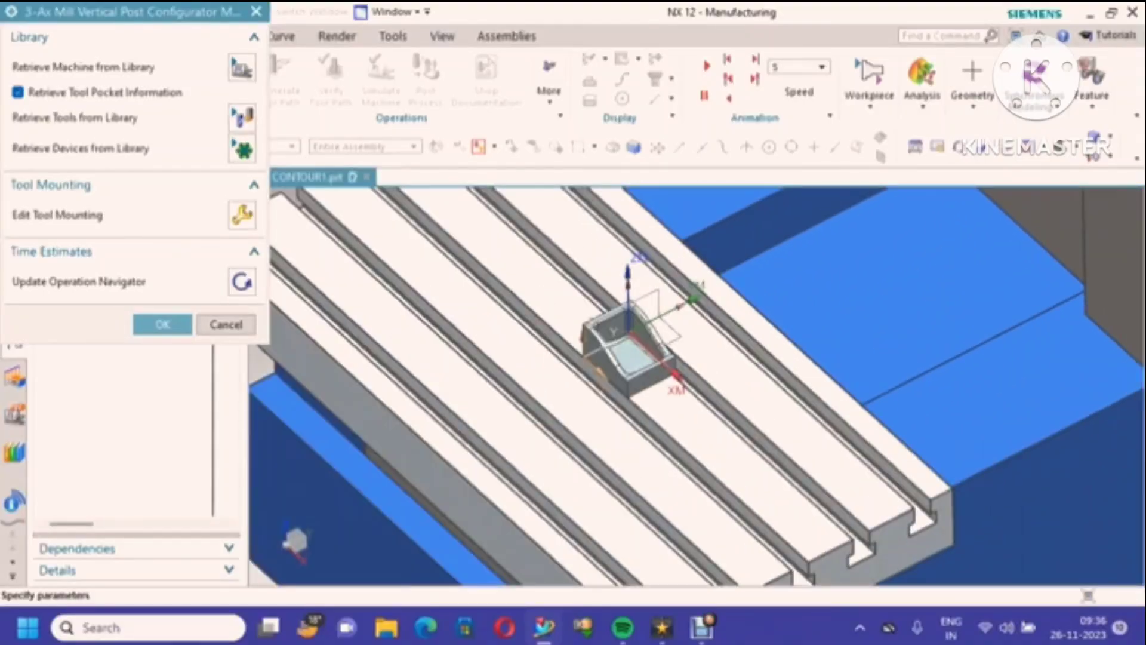
Step: Accept the machine setup and start the machine simulation with material removal enabled
click(162, 324)
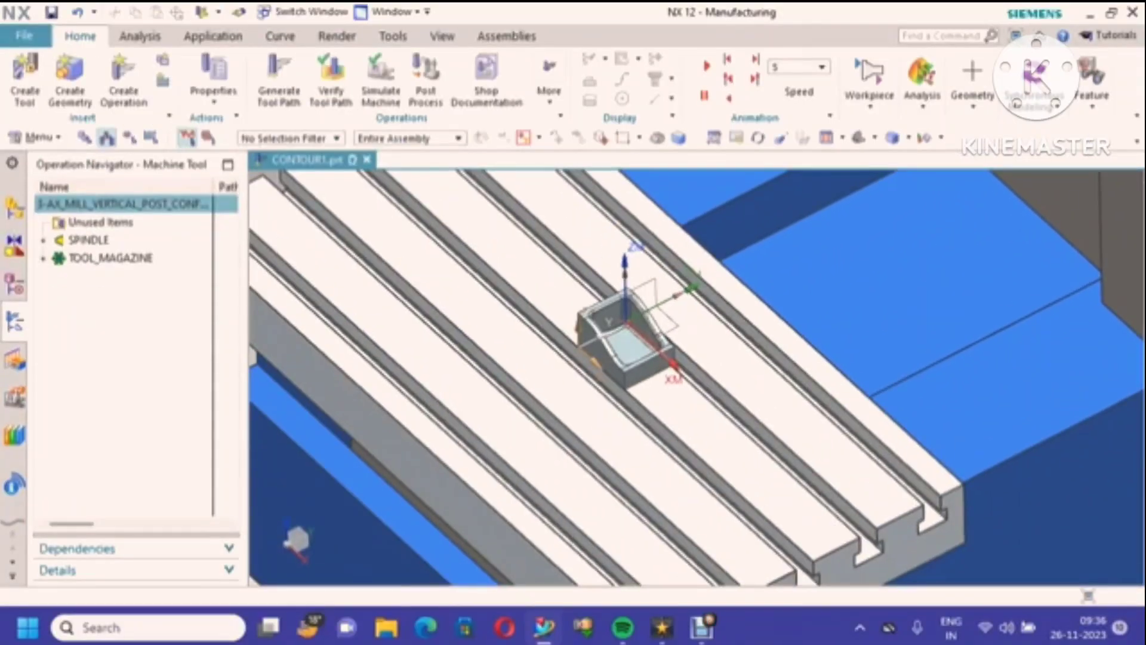
click(380, 78)
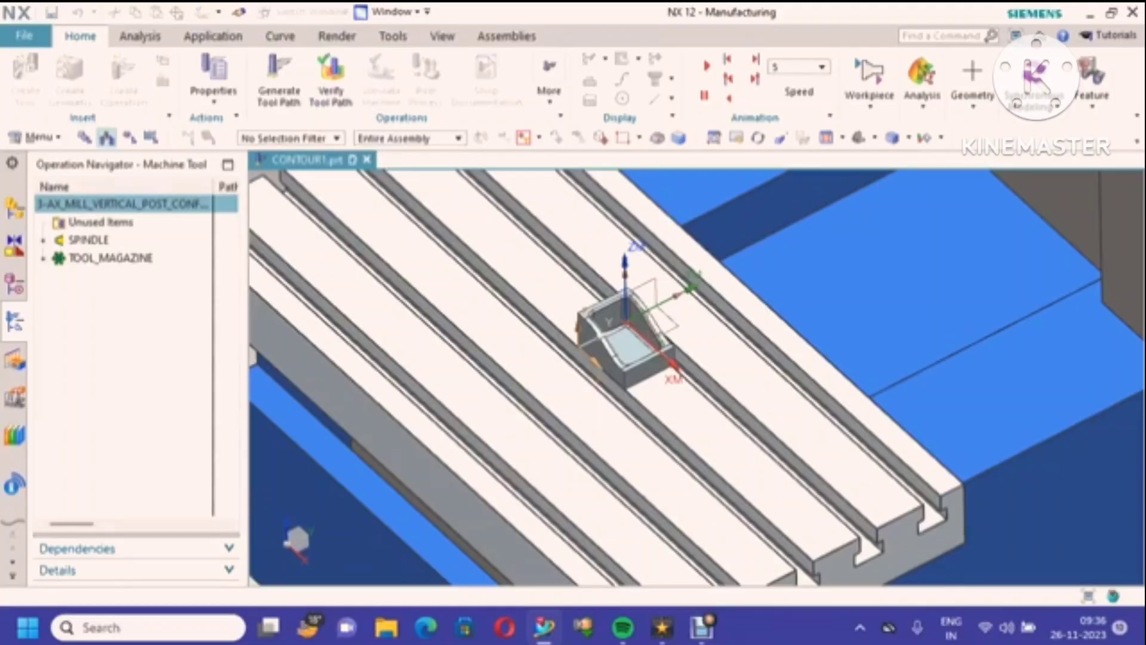
click(19, 398)
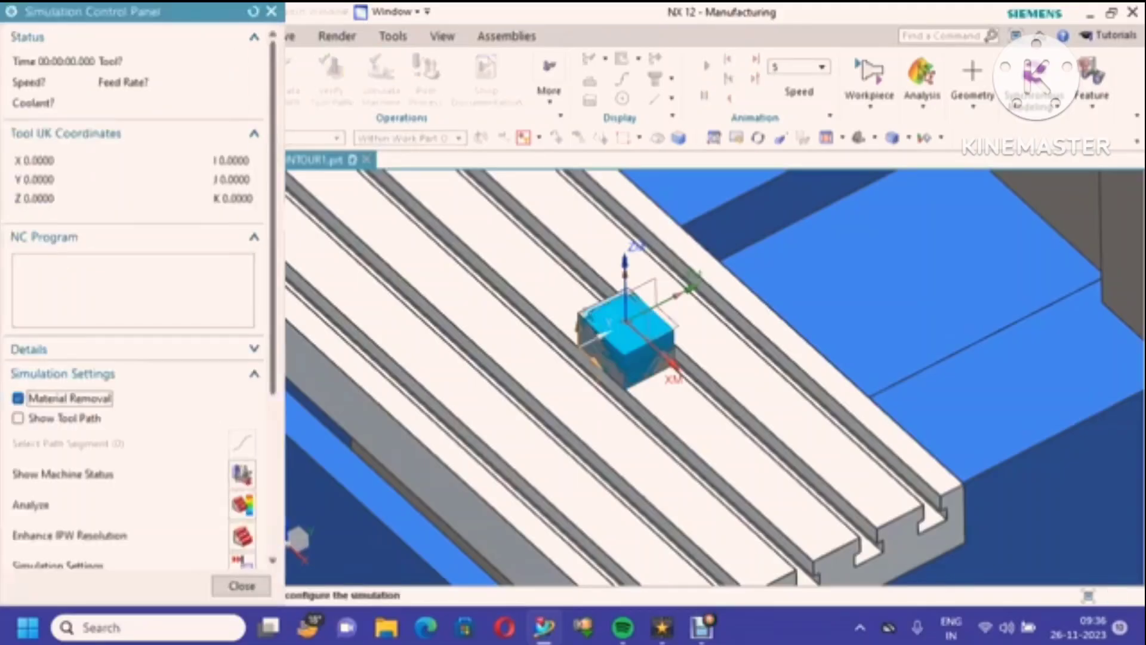
scroll(140, 310, down, 3)
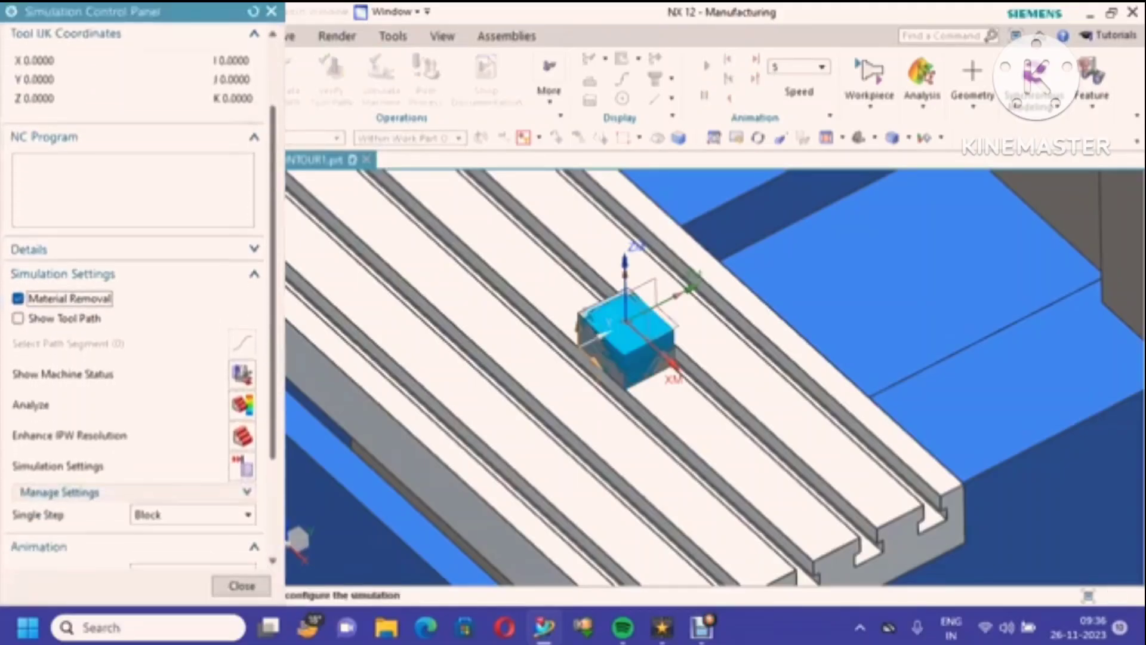
scroll(678, 367, up, 3)
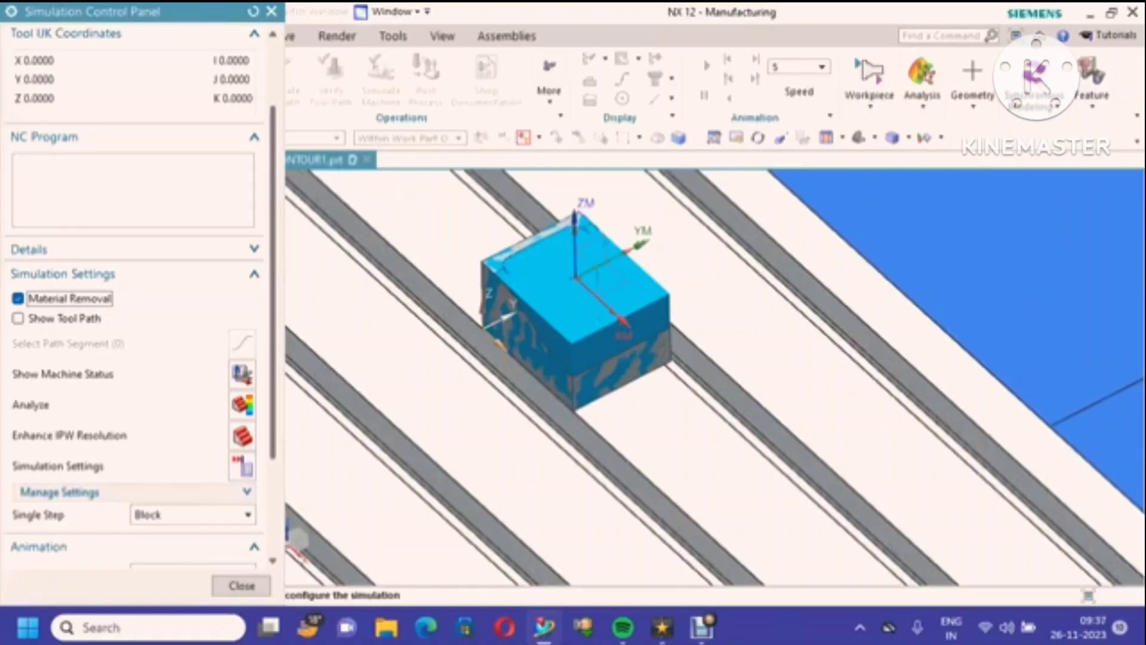
Step: Play the tool path simulation at speed 7, raise the speed to 10, and close the simulation
scroll(134, 334, down, 3)
drag(139, 469, 174, 468)
click(135, 512)
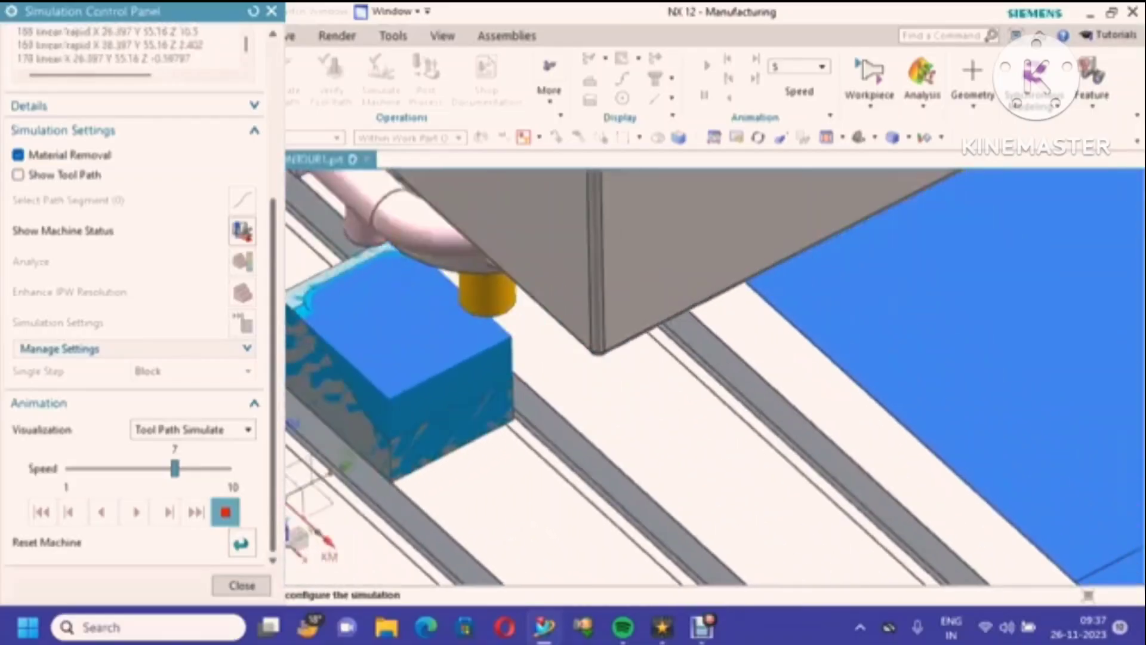
drag(175, 469, 228, 468)
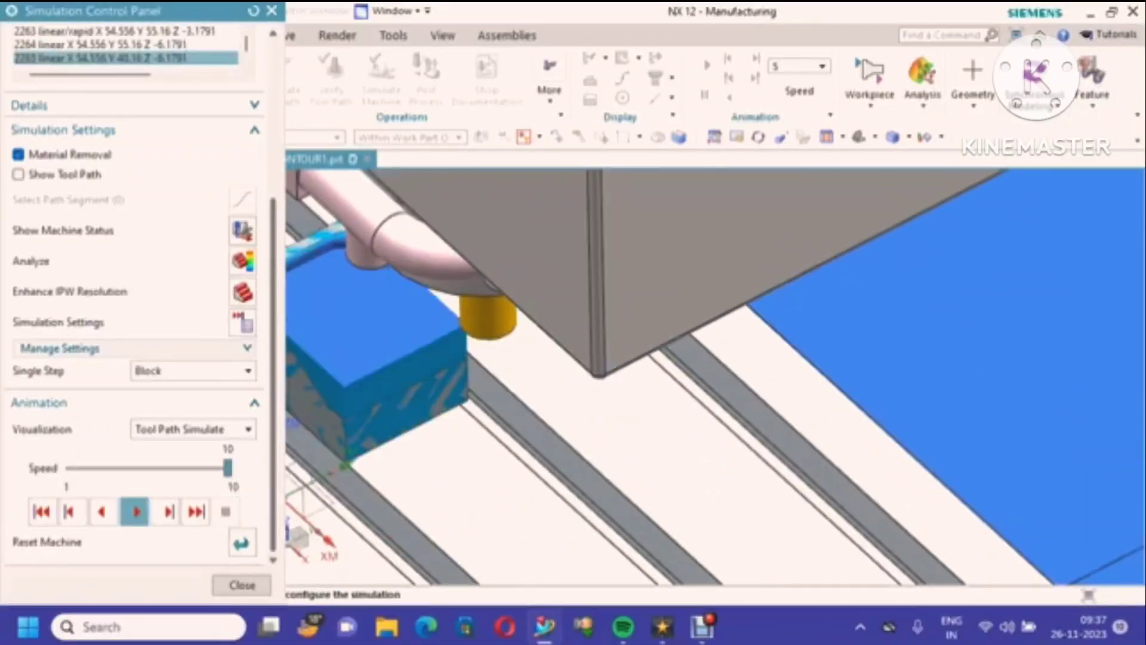
click(242, 585)
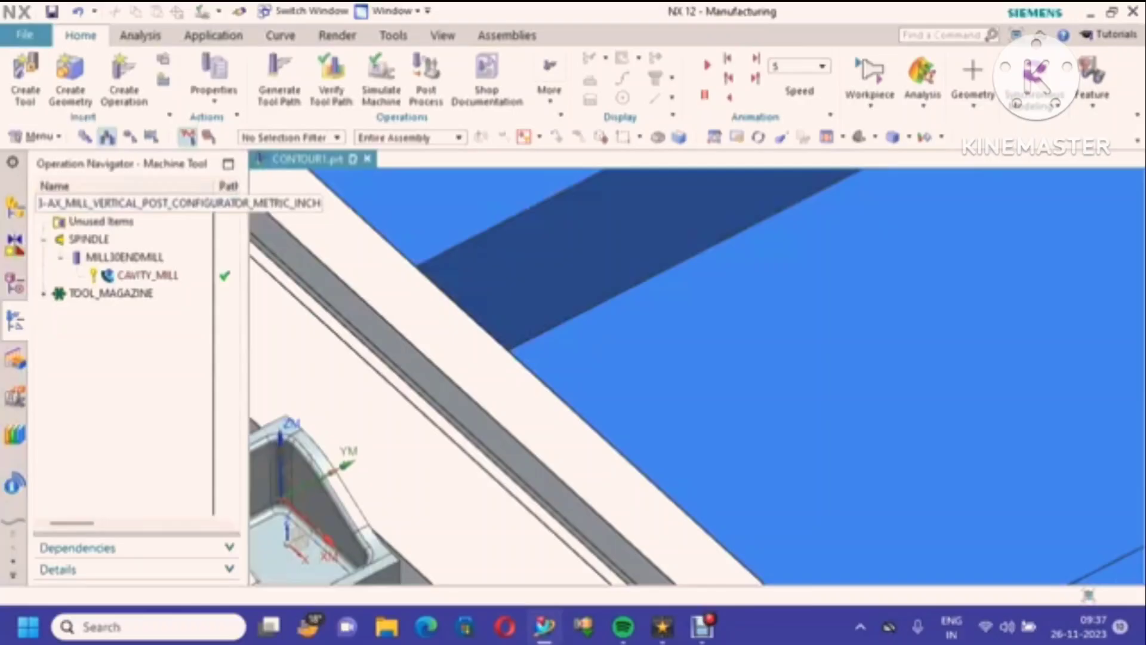
Step: Remove the three-axis vertical machine from the setup, close the removal report, and fit the part in the view
right_click(170, 205)
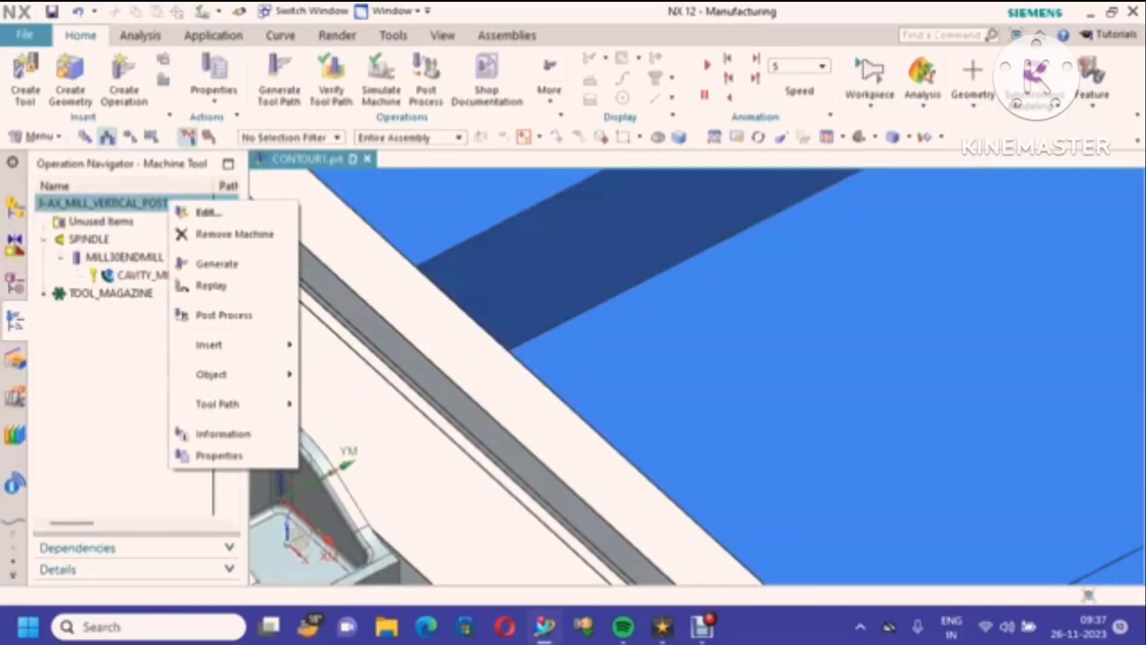
click(233, 233)
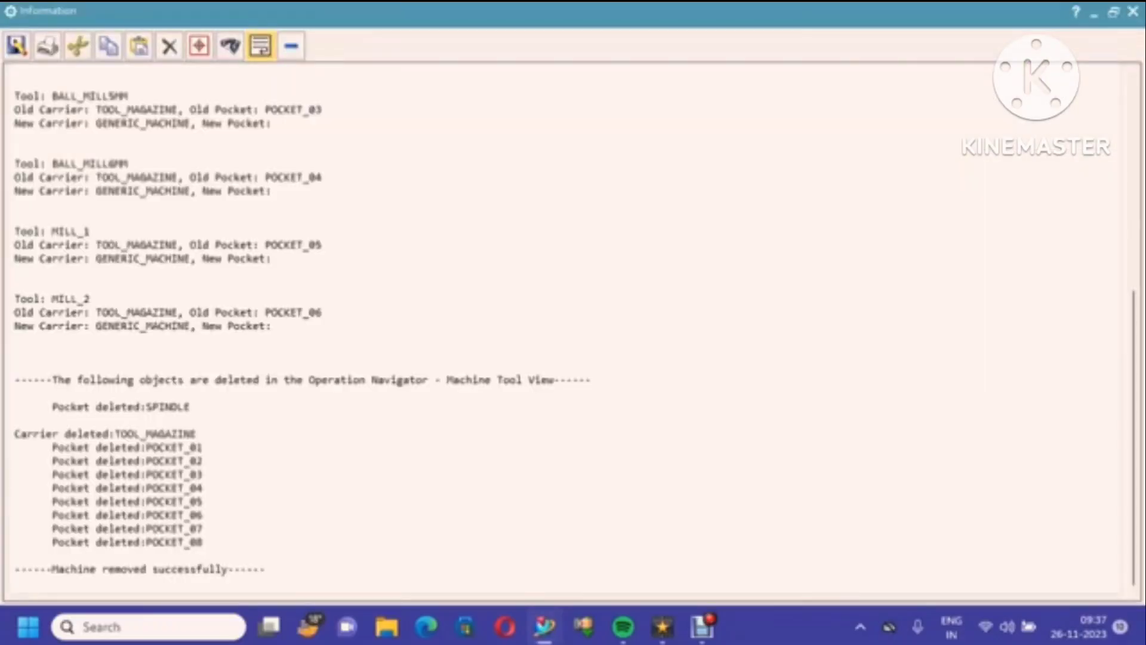
click(1133, 11)
right_click(594, 228)
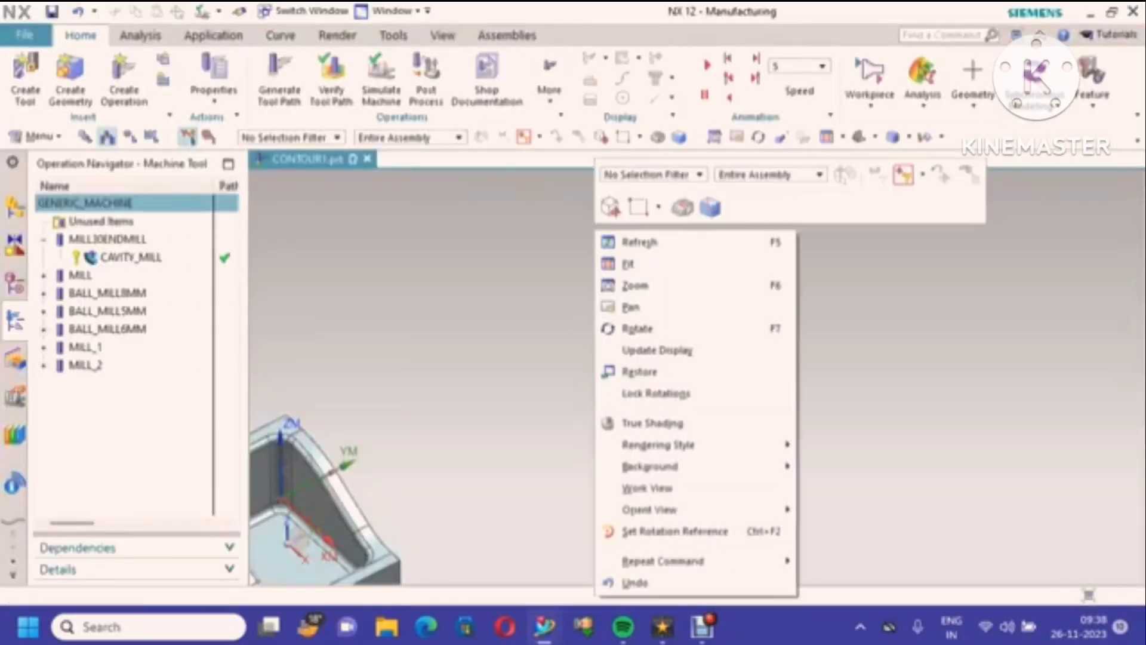
click(628, 264)
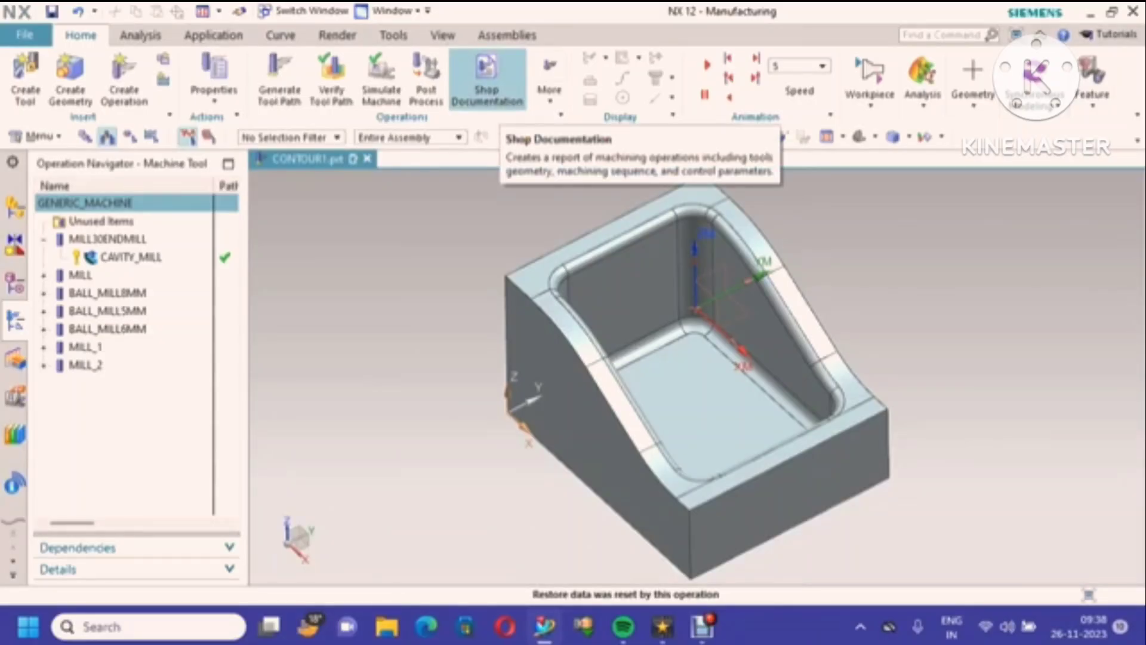
Step: Generate shop documentation in the Operation List Select (HTML/Excel) format and review the operations, tools and path times in the program sheet
click(486, 78)
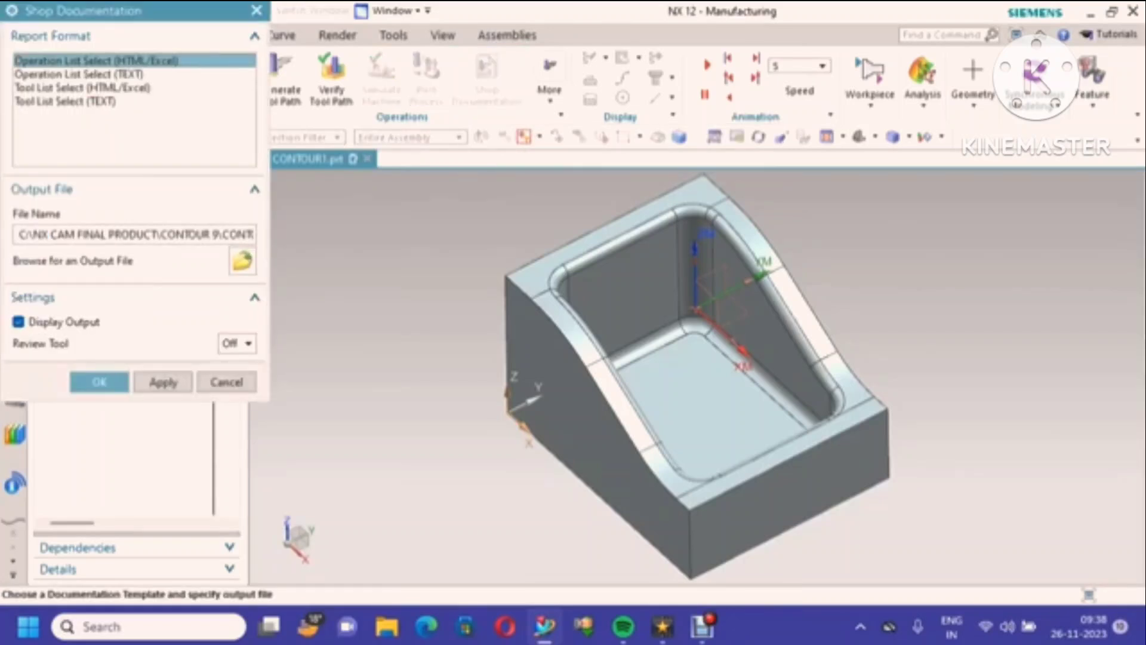
click(100, 382)
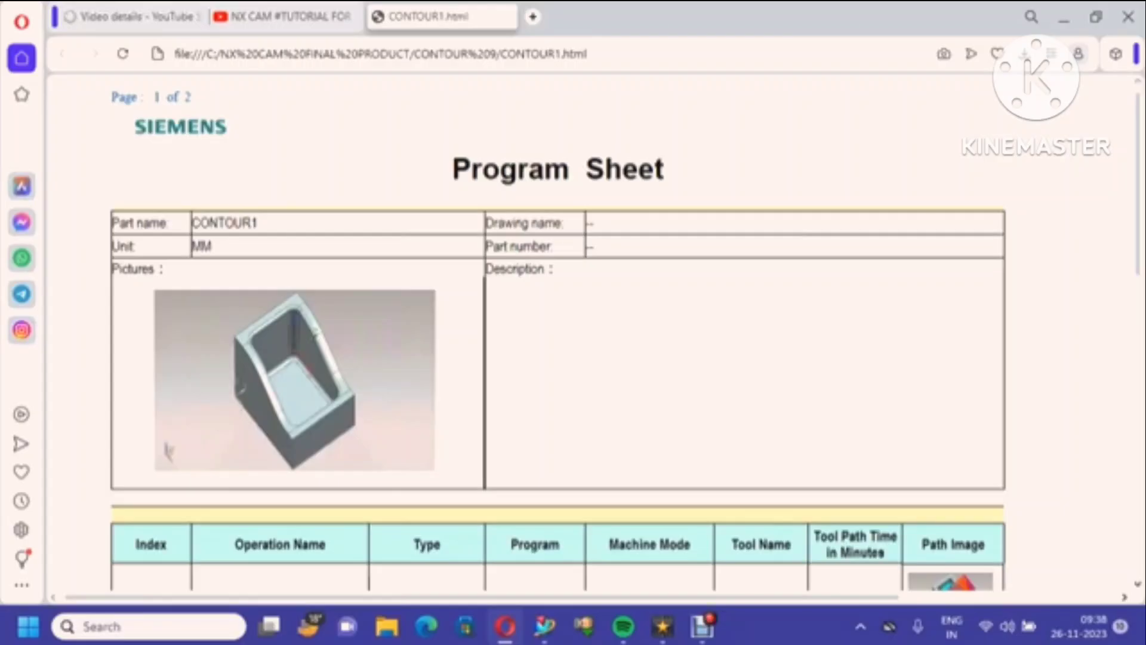
scroll(558, 331, down, 8)
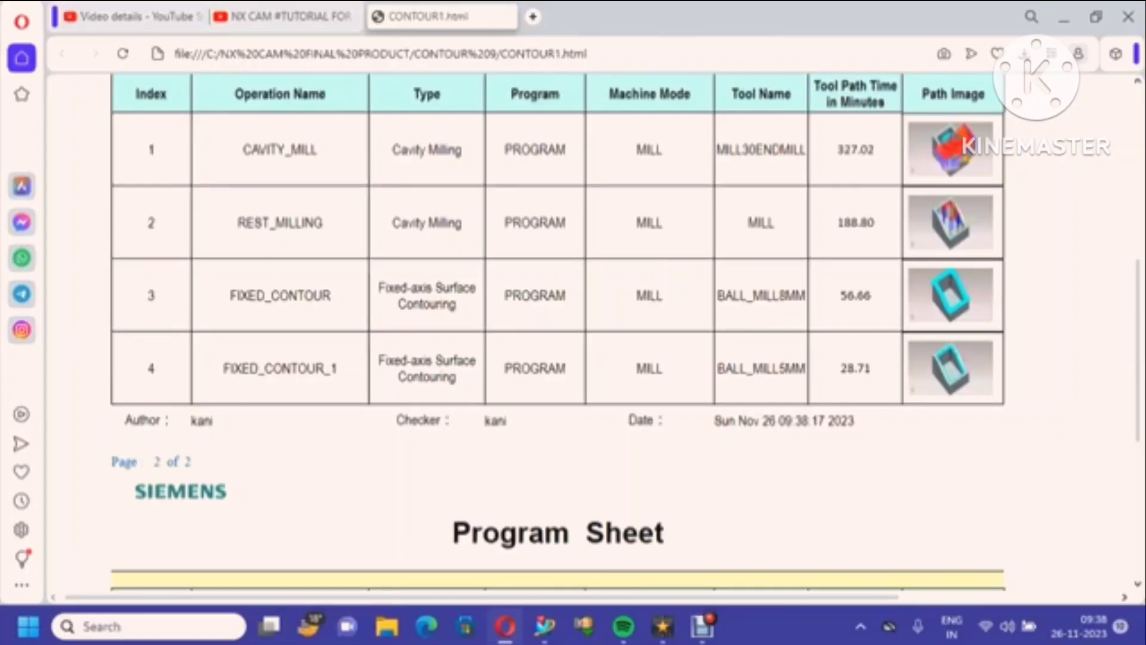
scroll(558, 332, down, 3)
scroll(558, 331, down, 2)
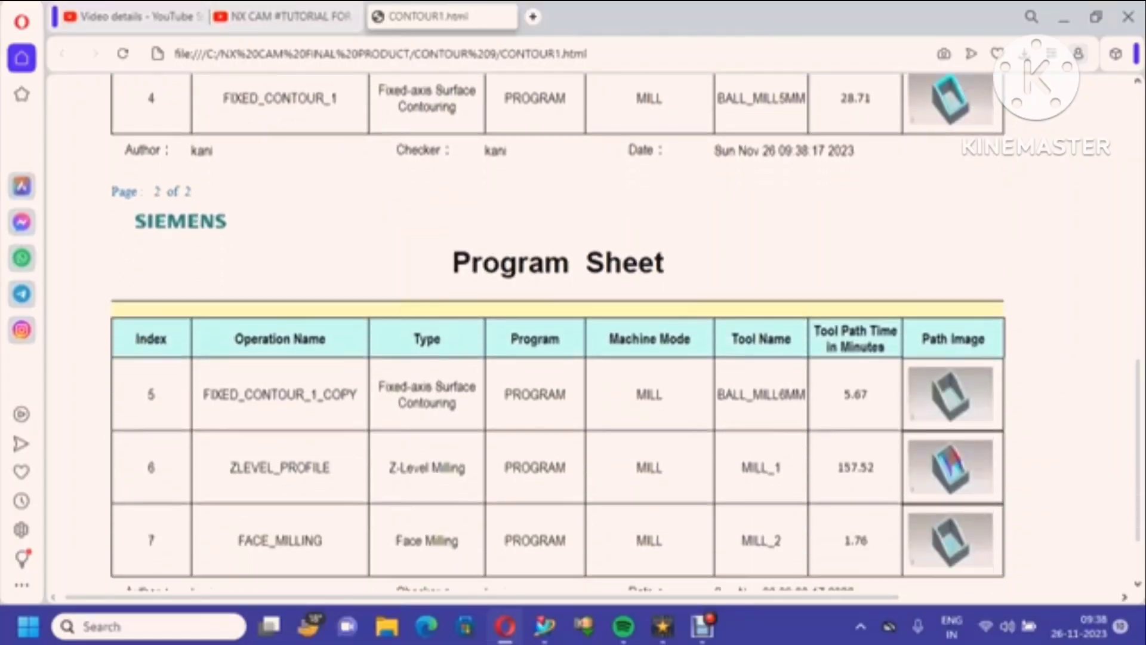
scroll(558, 331, up, 5)
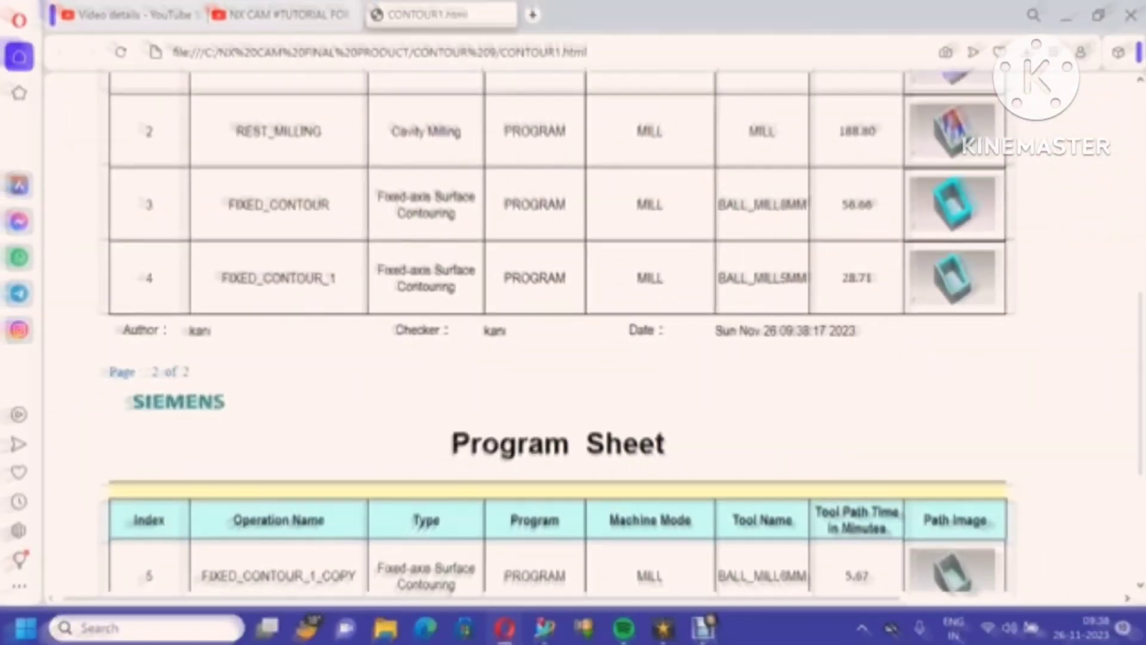
scroll(558, 332, up, 3)
scroll(558, 331, down, 7)
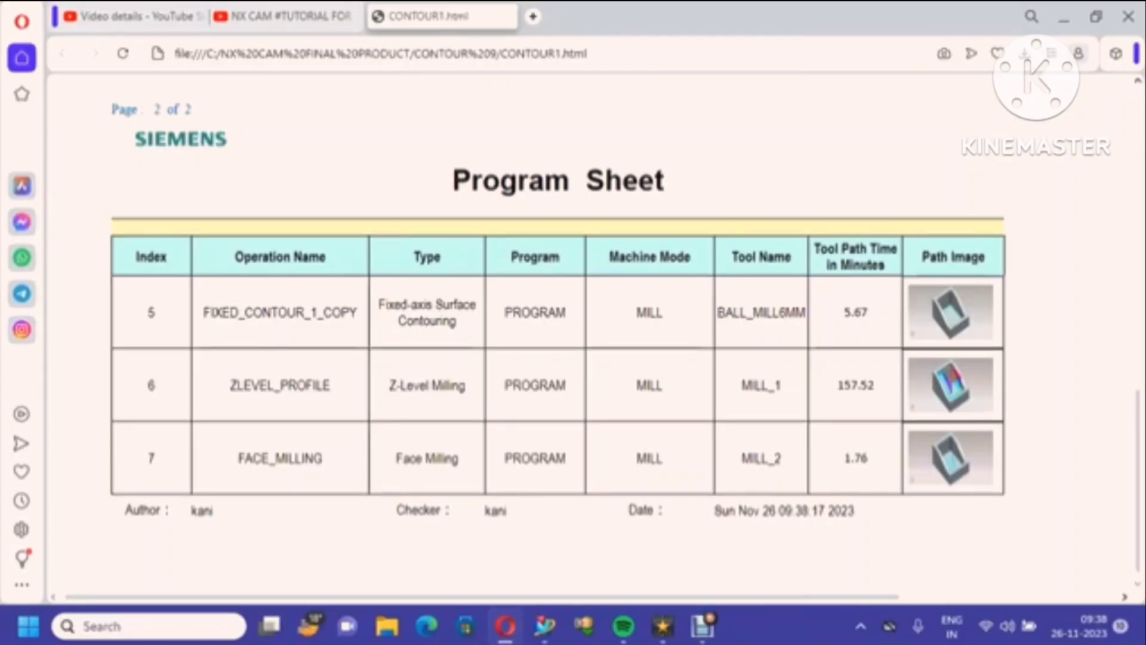
scroll(558, 334, up, 8)
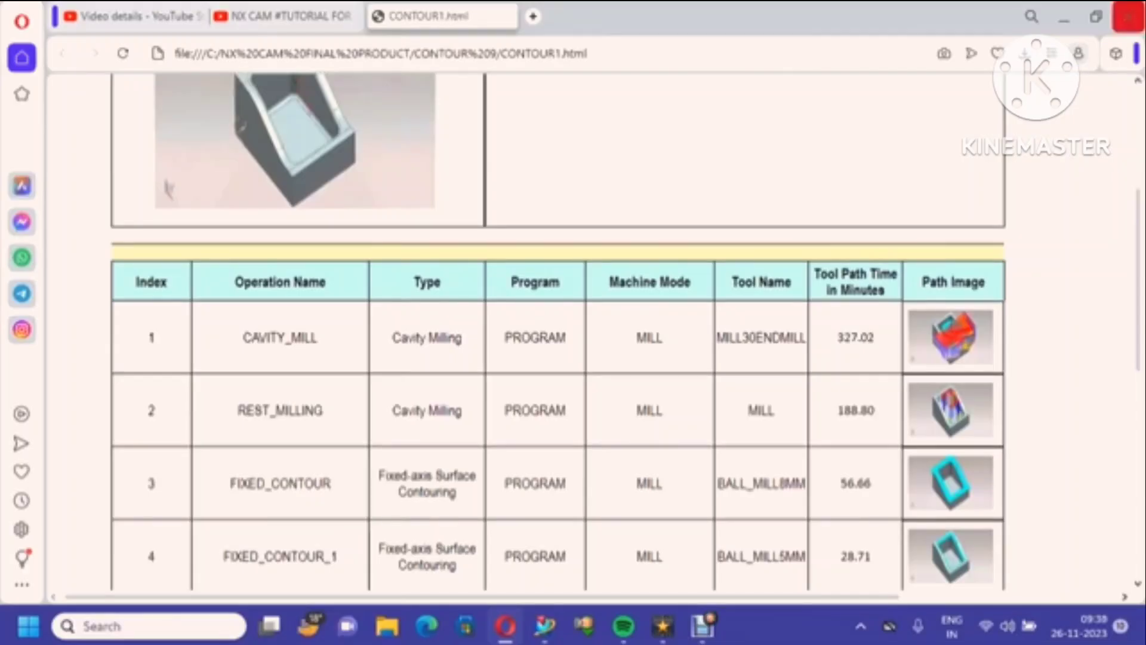
Step: Close the program sheet and the information report, and save the part
click(1128, 16)
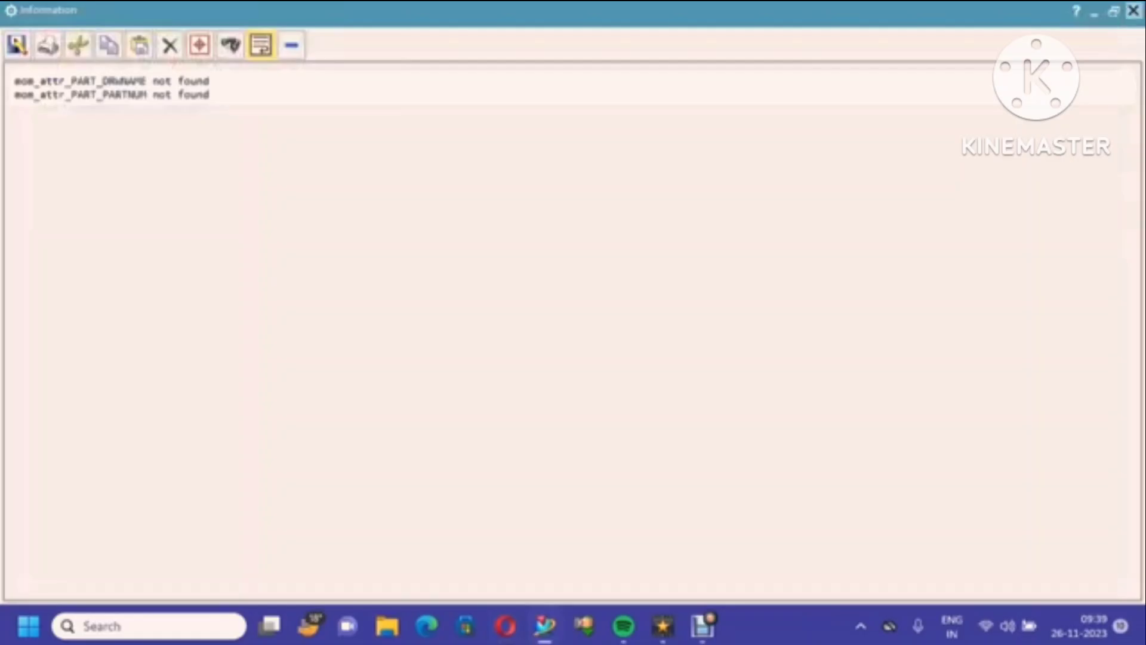
click(1133, 10)
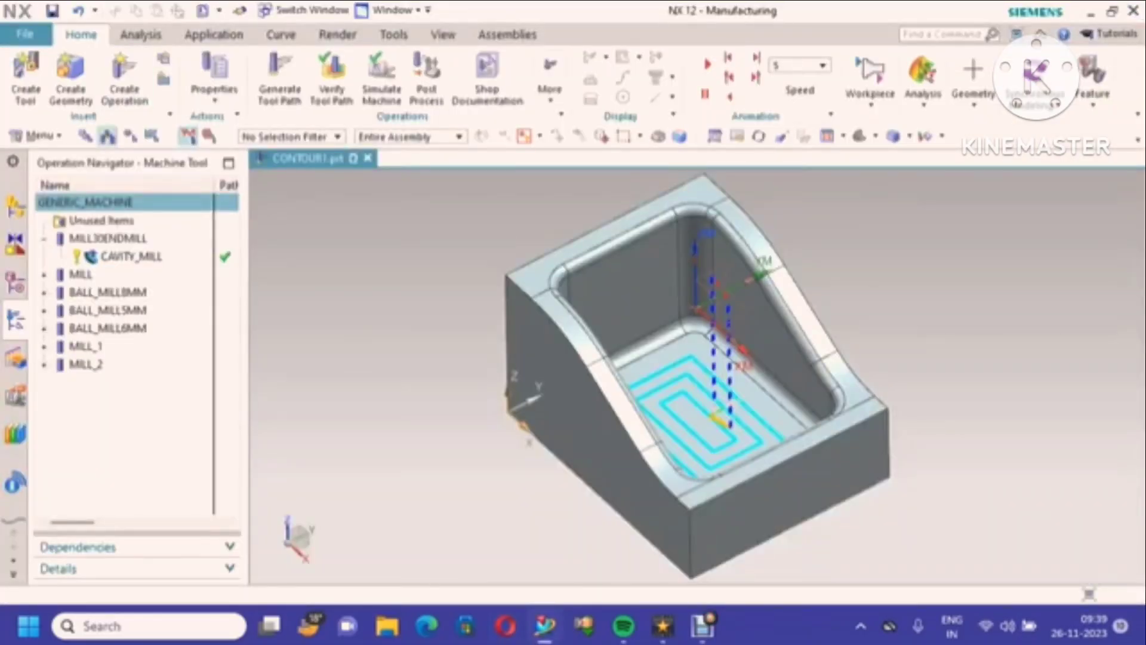
click(53, 11)
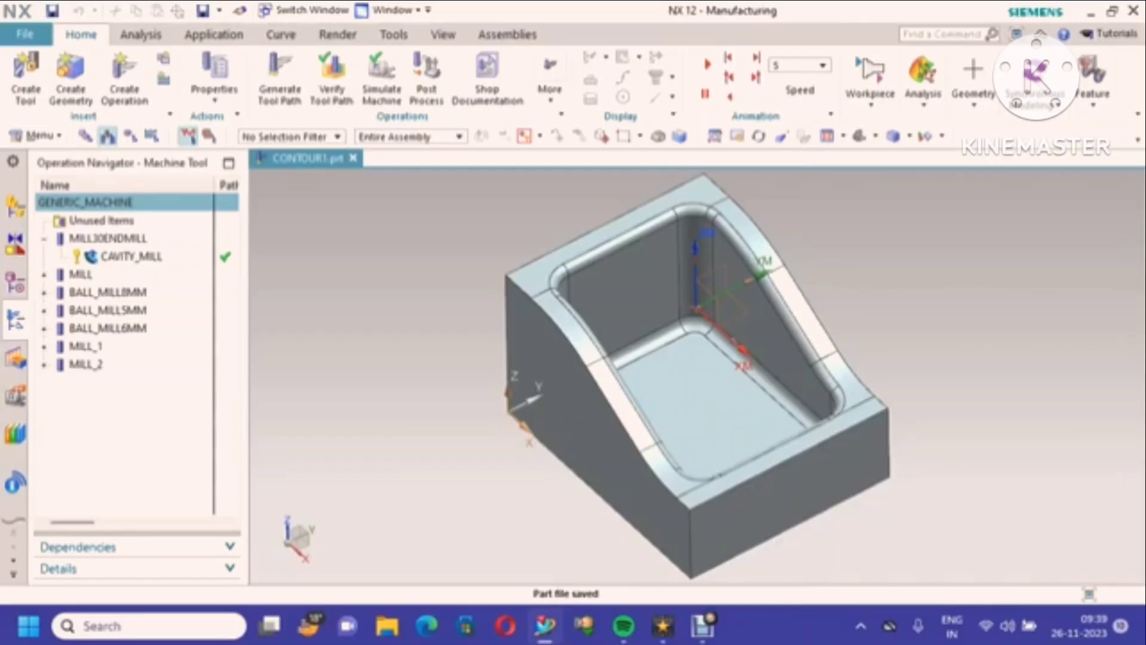
Step: Show the operations by geometry and examine the tool paths of FIXED_CONTOUR_1, FIXED_CONTOUR_1_COPY, ZLEVEL_PROFILE and FACE_MILLING
click(130, 136)
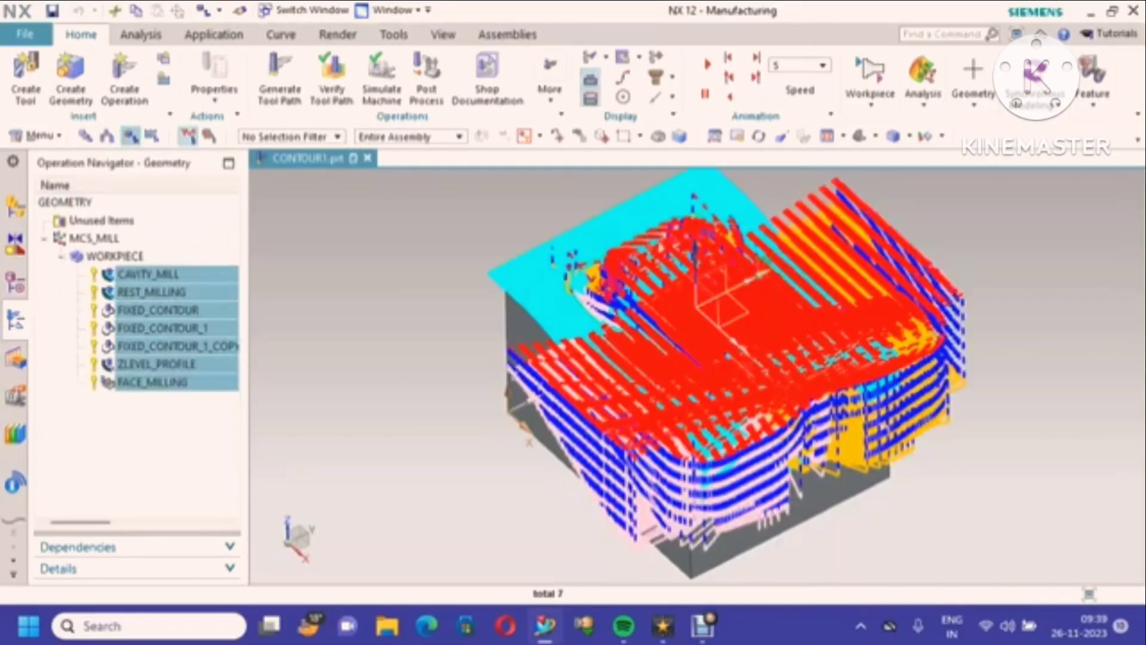
key(Escape)
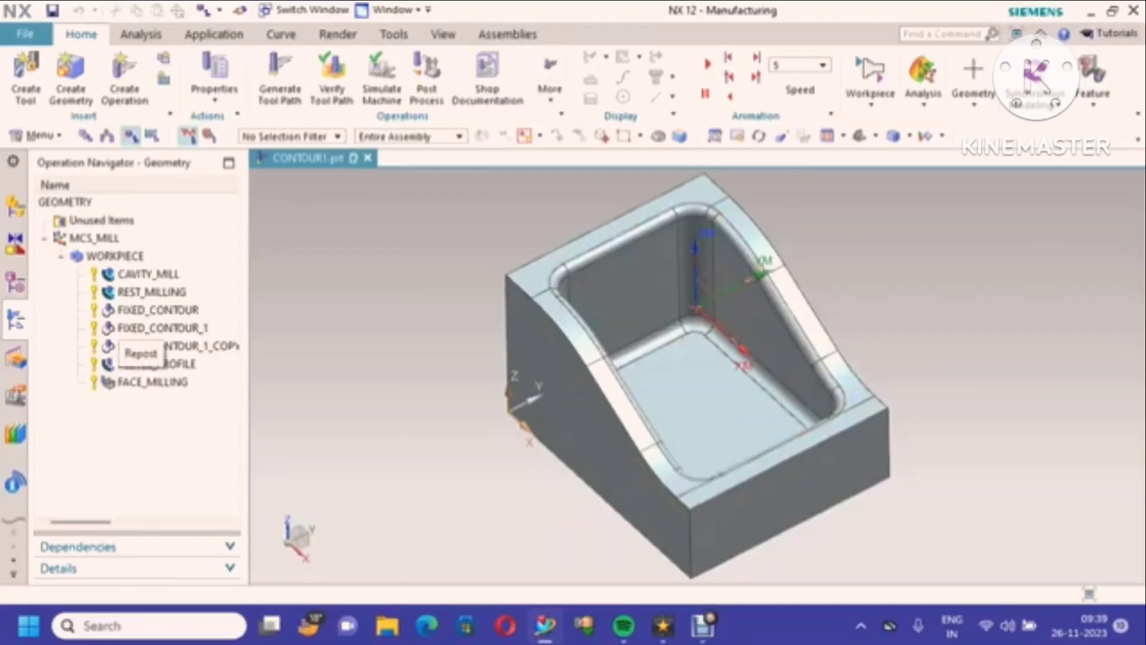
click(137, 328)
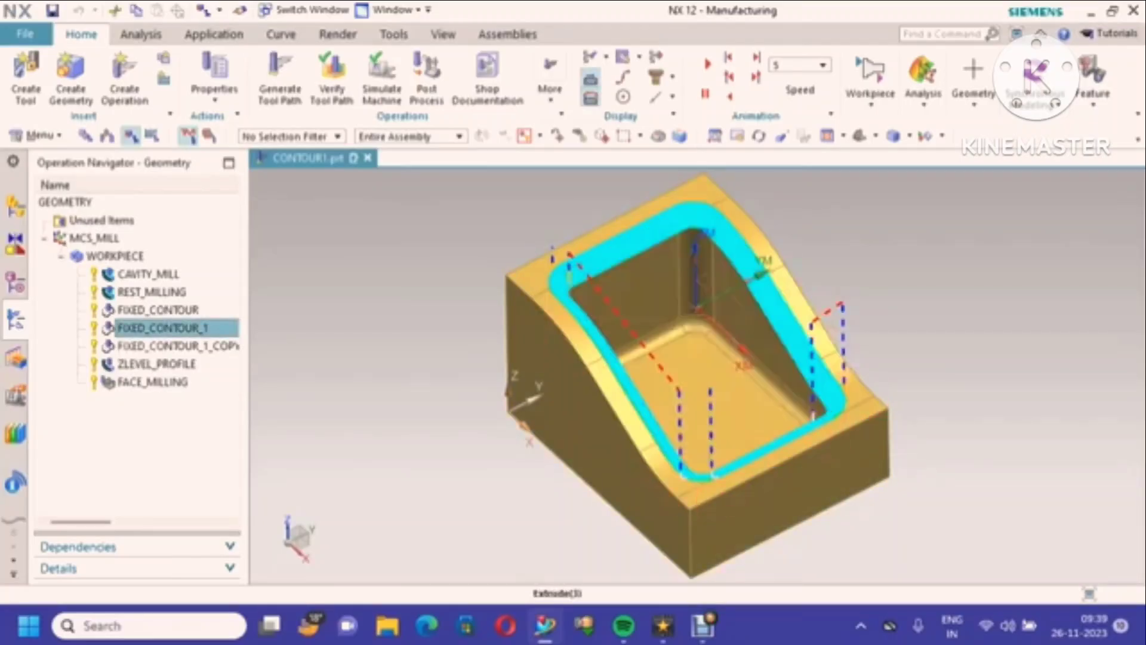
click(155, 345)
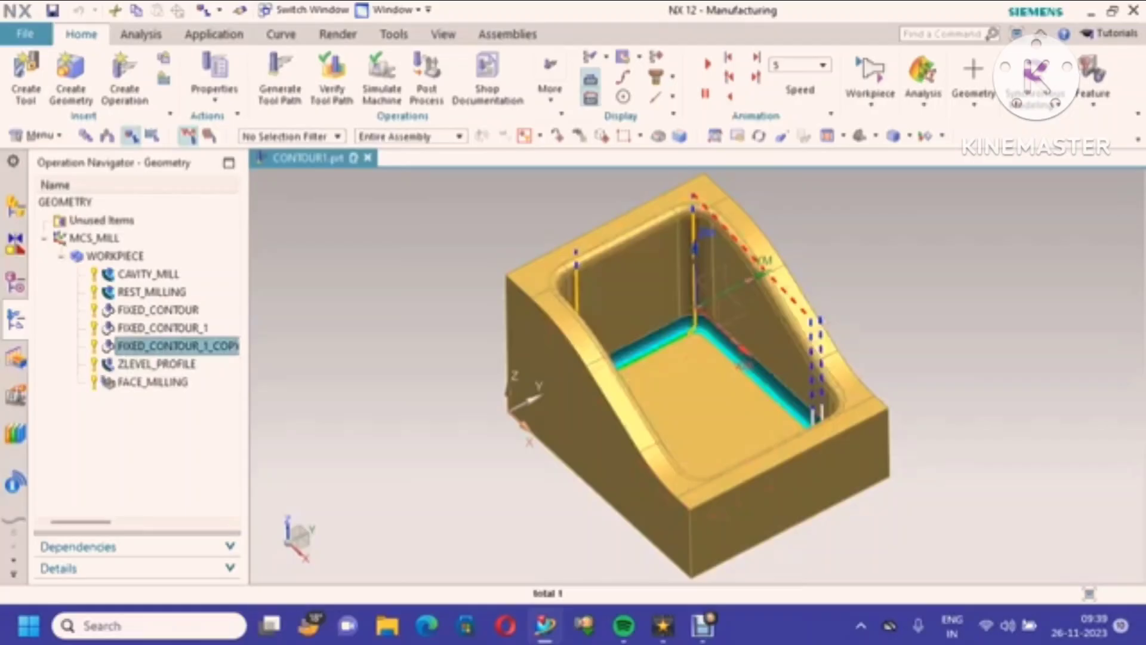
click(156, 363)
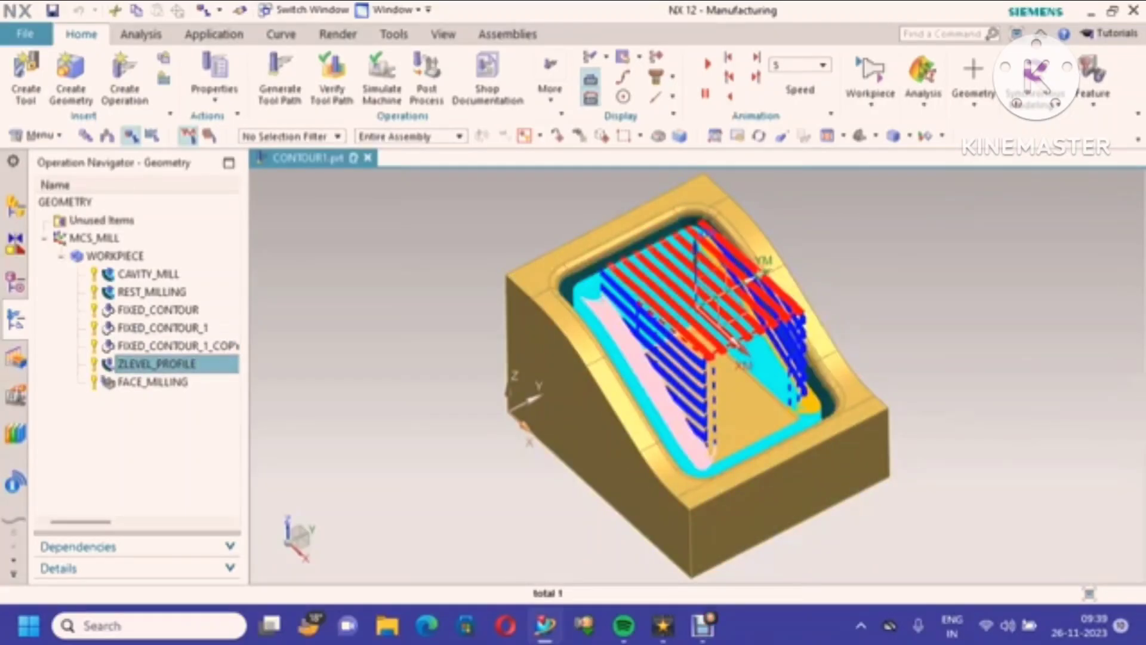
click(153, 382)
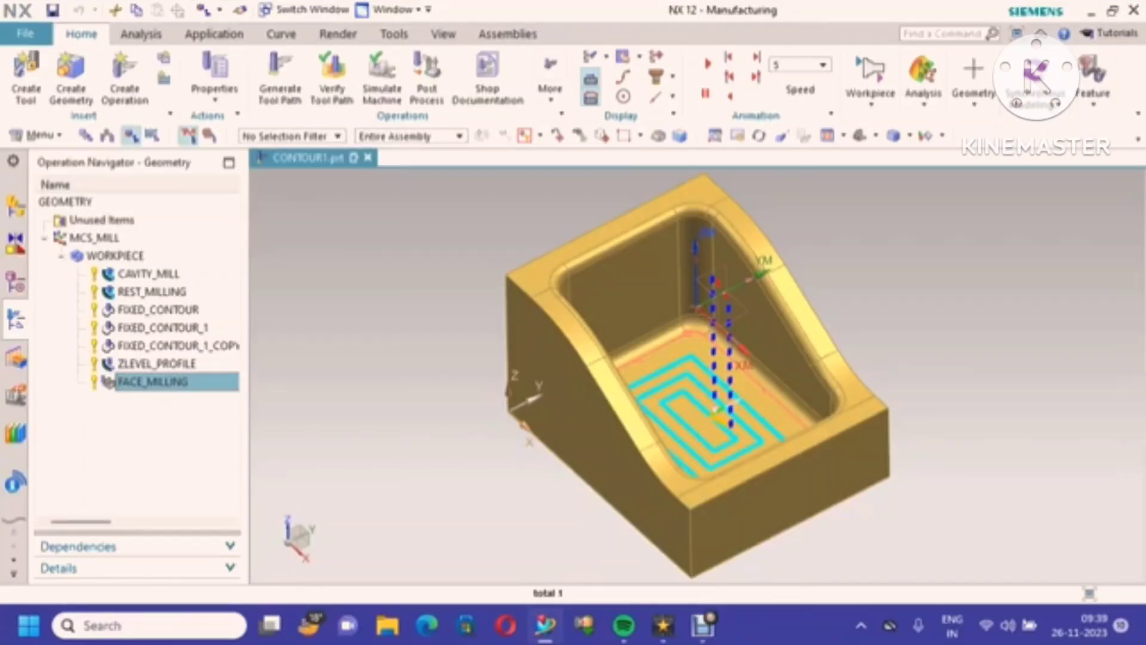
Step: Save the part, and save and close all parts loaded in the session
key(ctrl+s)
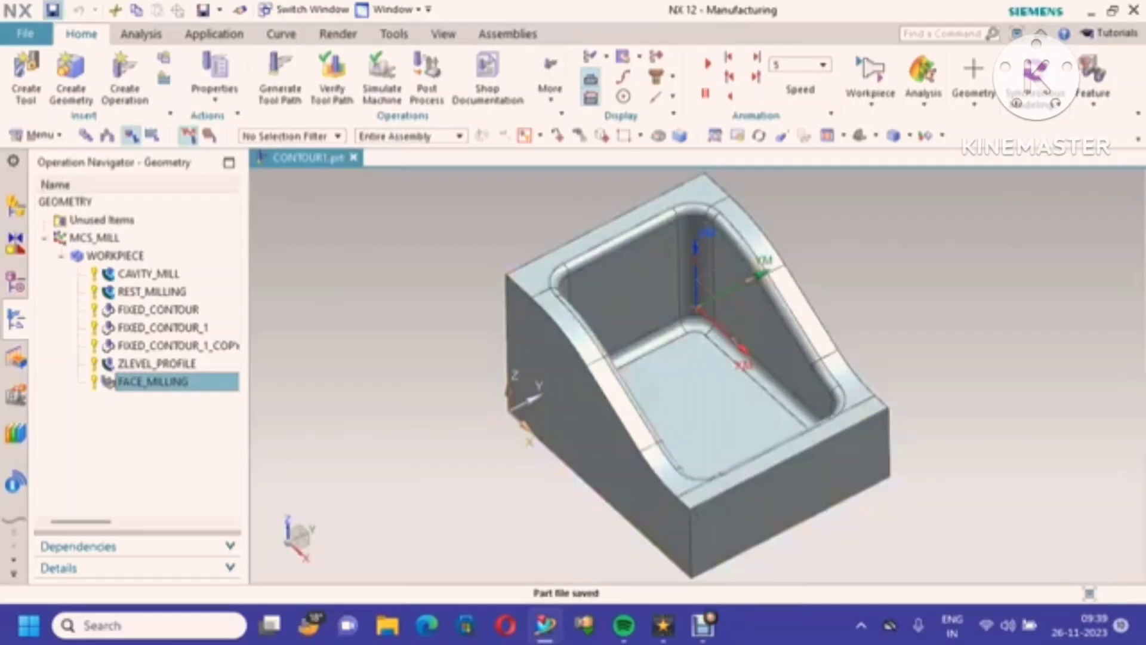
click(25, 34)
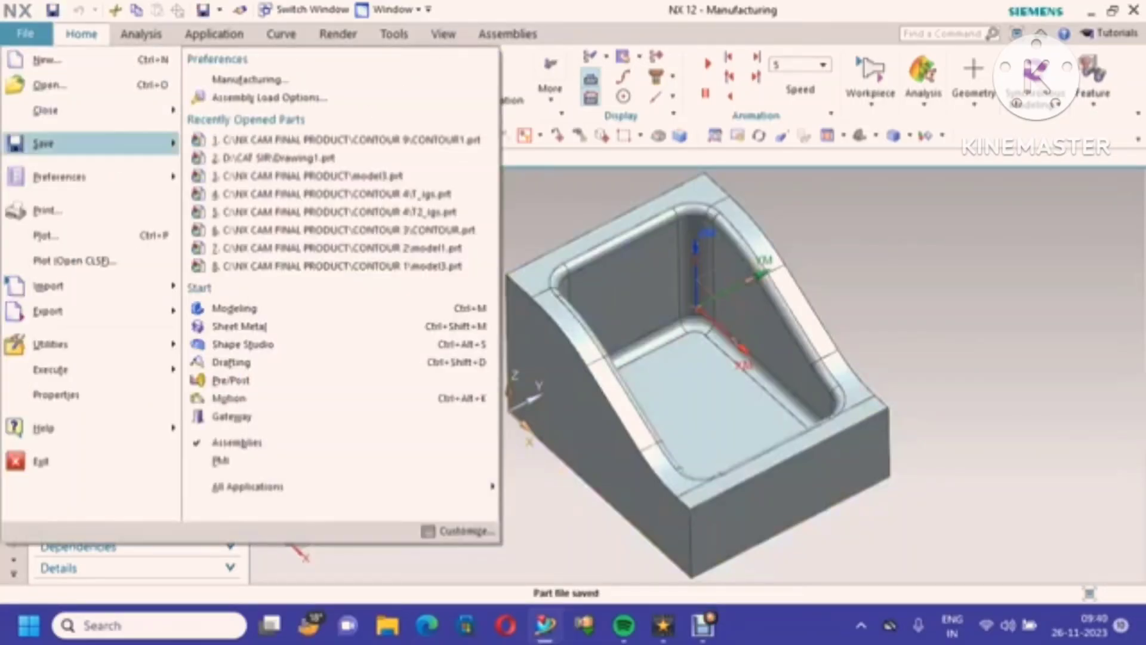
mouse_move(90, 110)
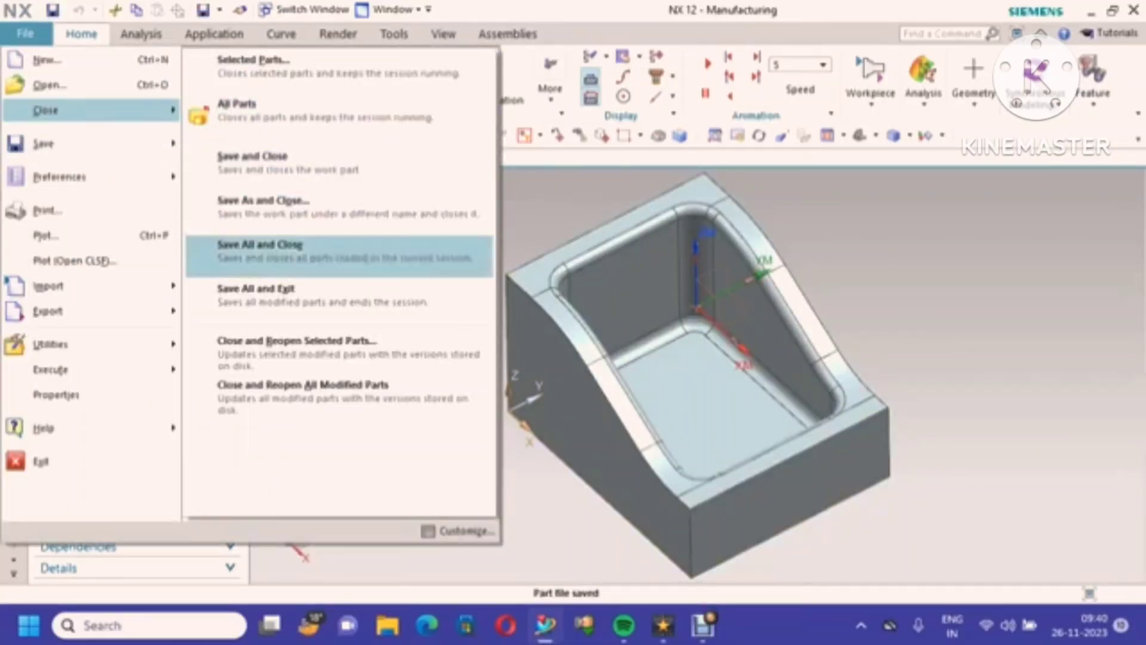
click(251, 252)
key(Return)
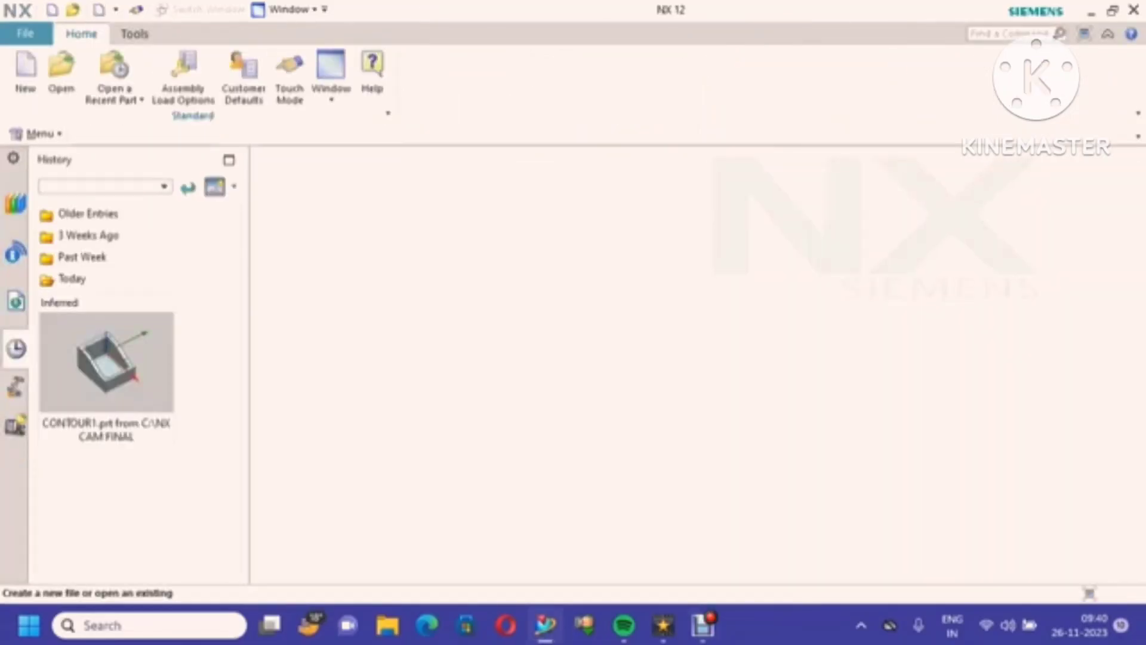
mouse_move(702, 626)
click(702, 528)
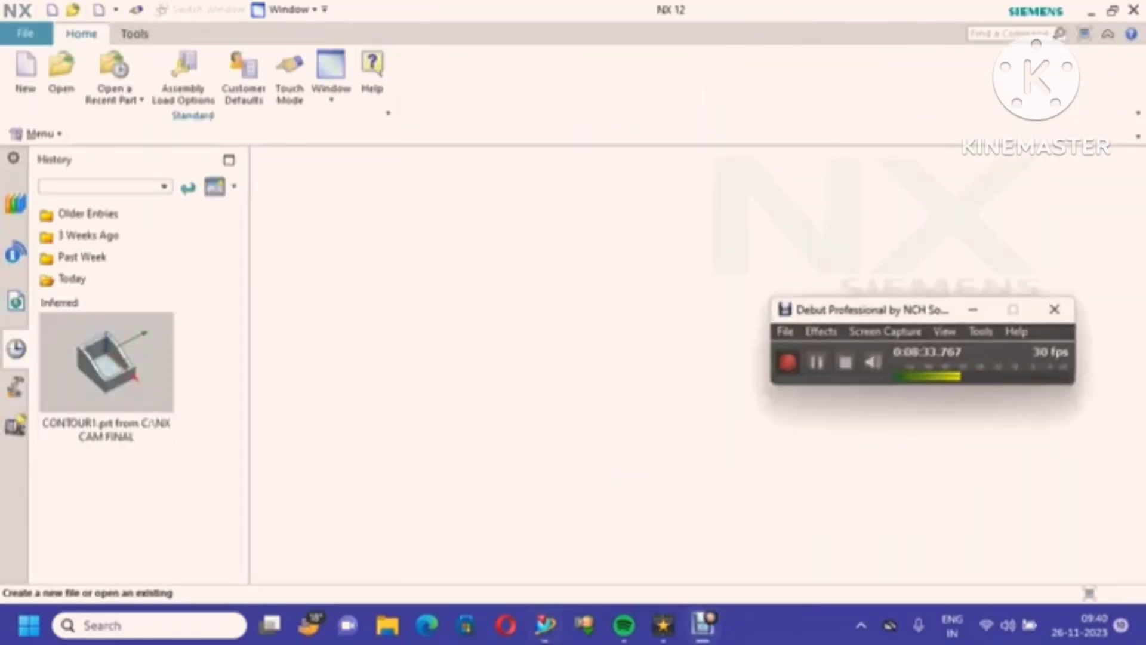